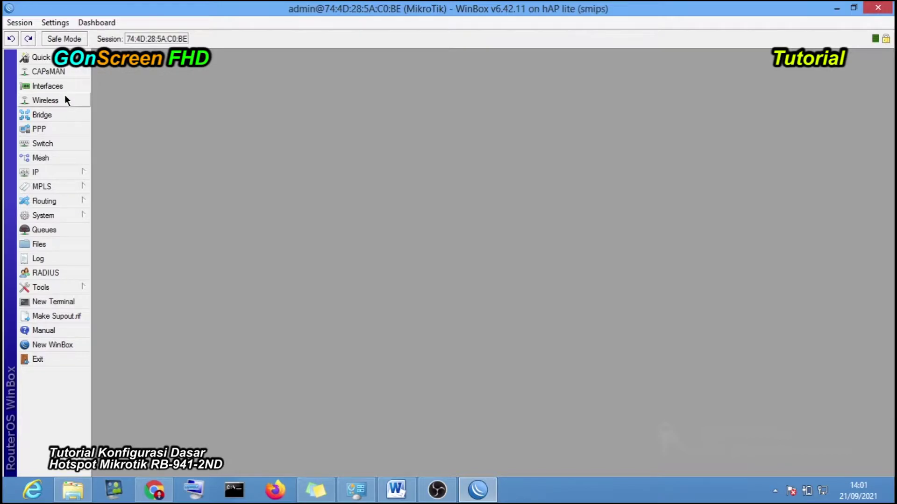
- Open the Interfaces list and IP Address List, widening Address to select ether3's 192.168.103.1/24
{"action": "left_click", "coordinate": [64, 88]}
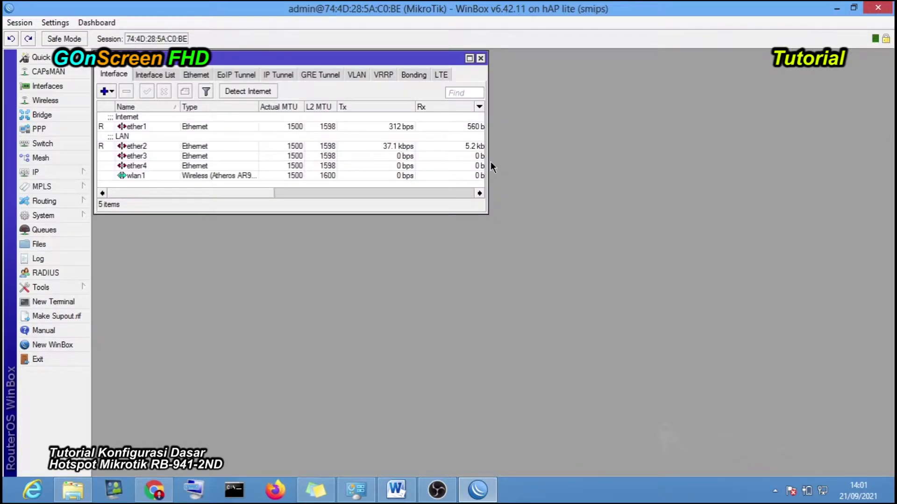
{"action": "left_click_drag", "start_coordinate": [487, 156], "coordinate": [346, 156]}
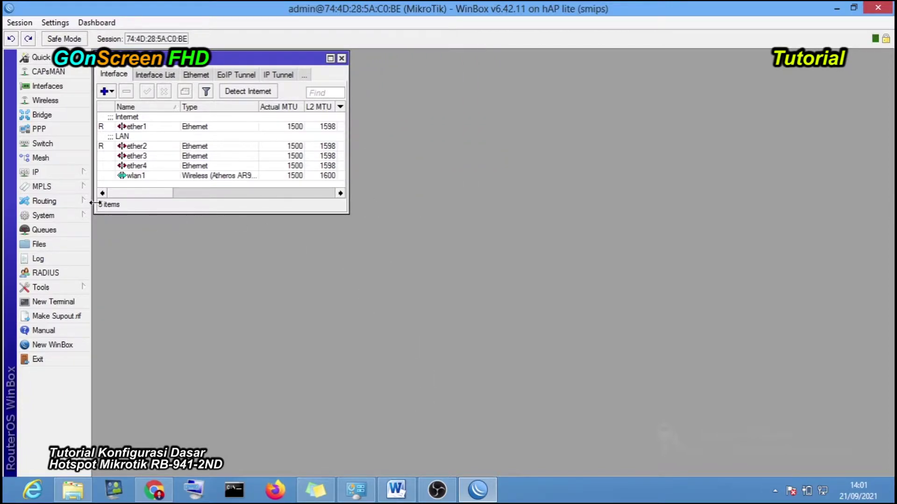
{"action": "left_click", "coordinate": [82, 172]}
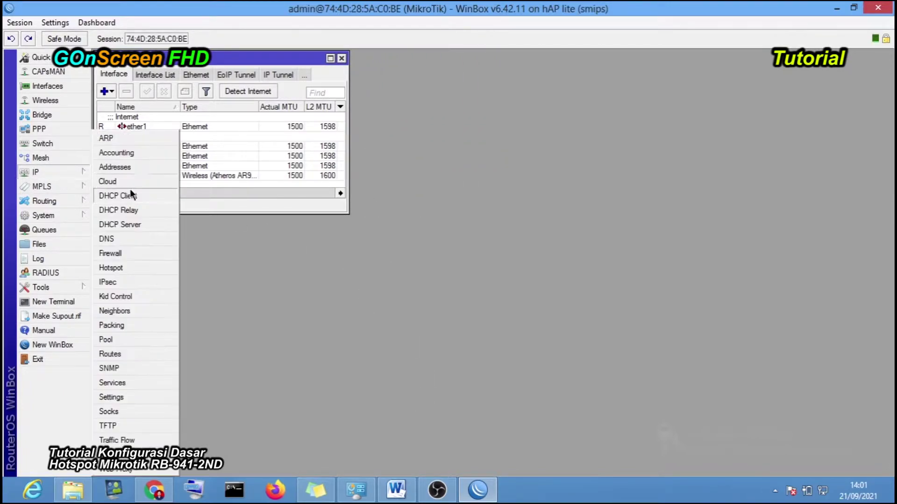
{"action": "left_click", "coordinate": [135, 164]}
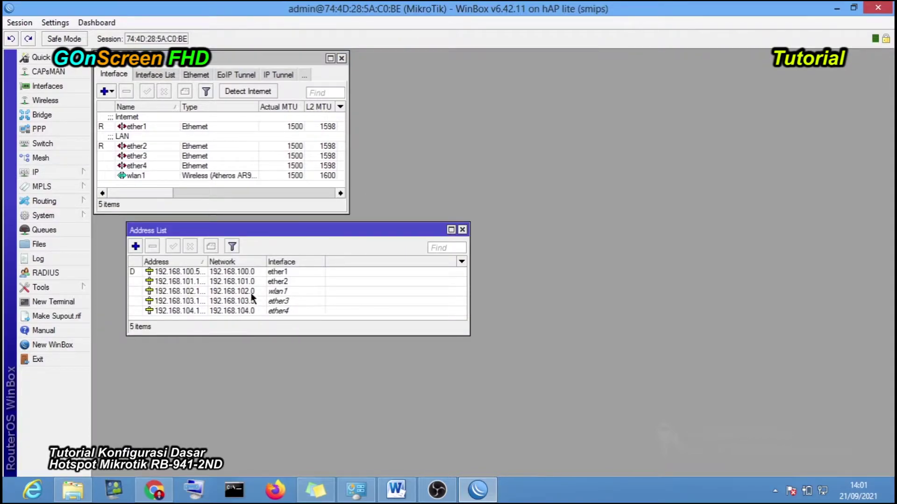
{"action": "left_click_drag", "start_coordinate": [207, 261], "coordinate": [233, 262]}
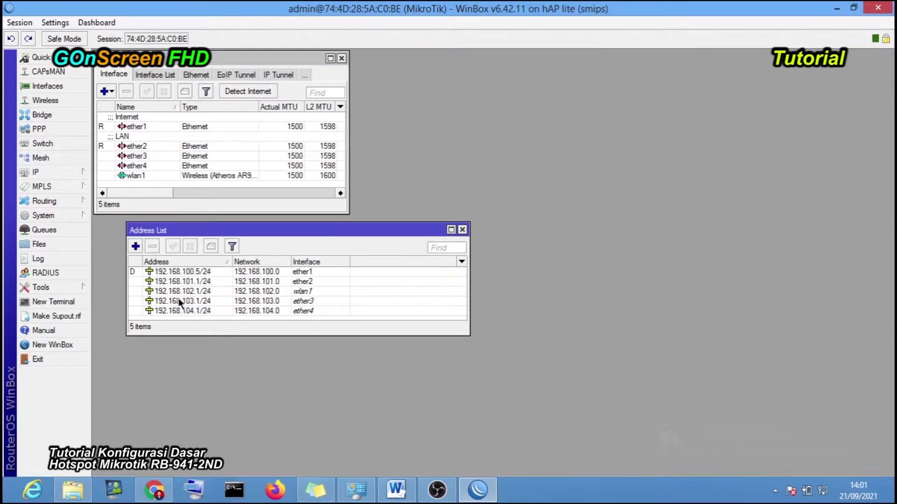
{"action": "left_click", "coordinate": [314, 302]}
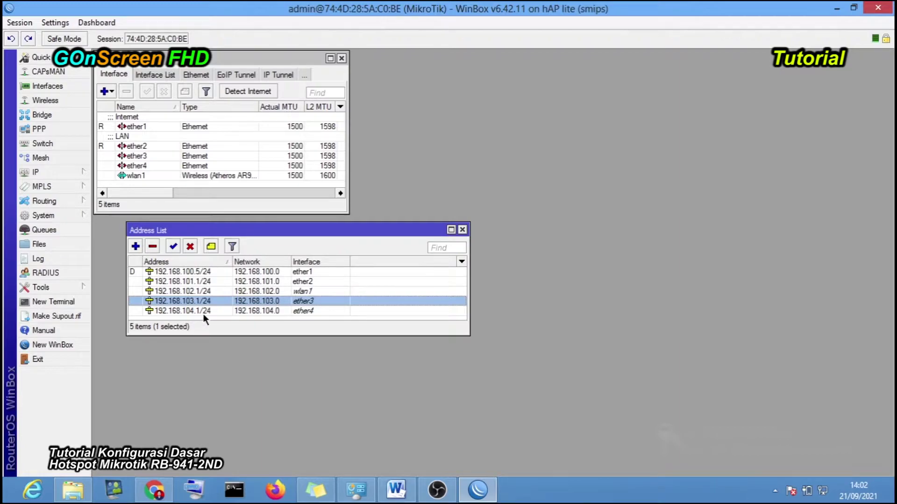
{"action": "left_click", "coordinate": [397, 490]}
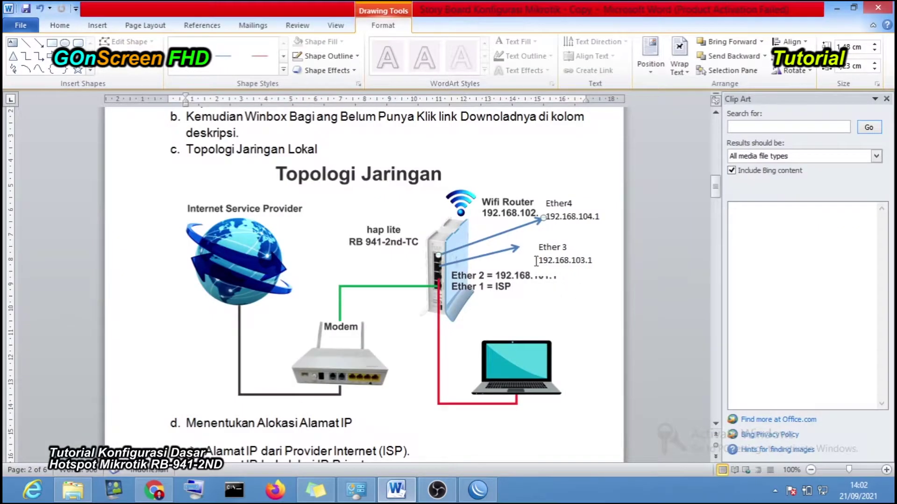
{"action": "left_click_drag", "start_coordinate": [538, 244], "coordinate": [599, 264]}
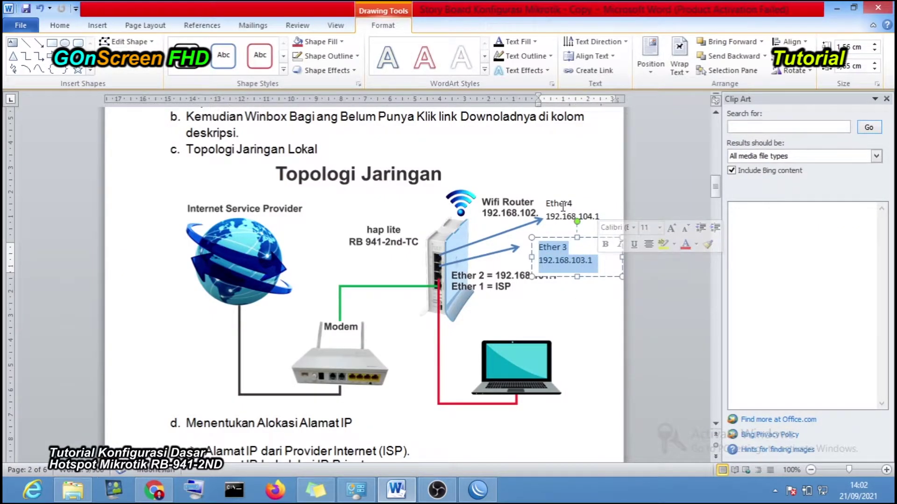
{"action": "left_click_drag", "start_coordinate": [545, 203], "coordinate": [600, 219]}
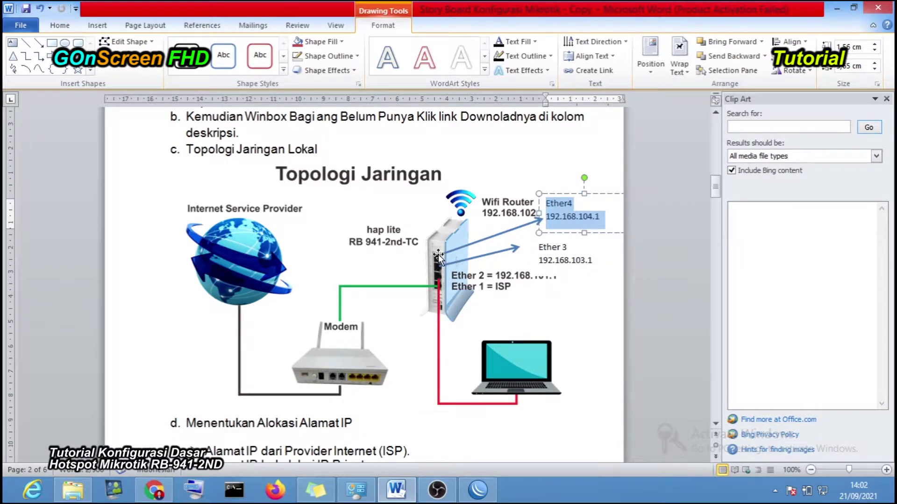
{"action": "left_click", "coordinate": [478, 489]}
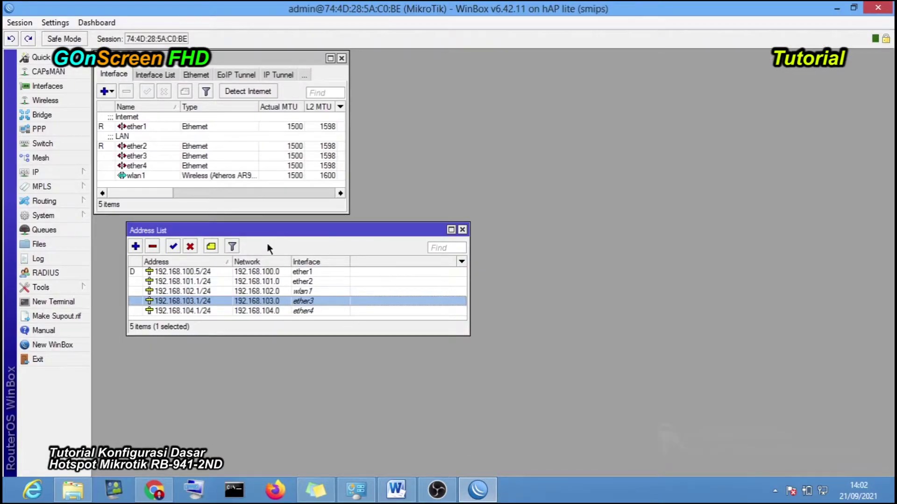
- Open the IP > DHCP Server list and arrange its window beside the others
{"action": "left_click", "coordinate": [18, 22]}
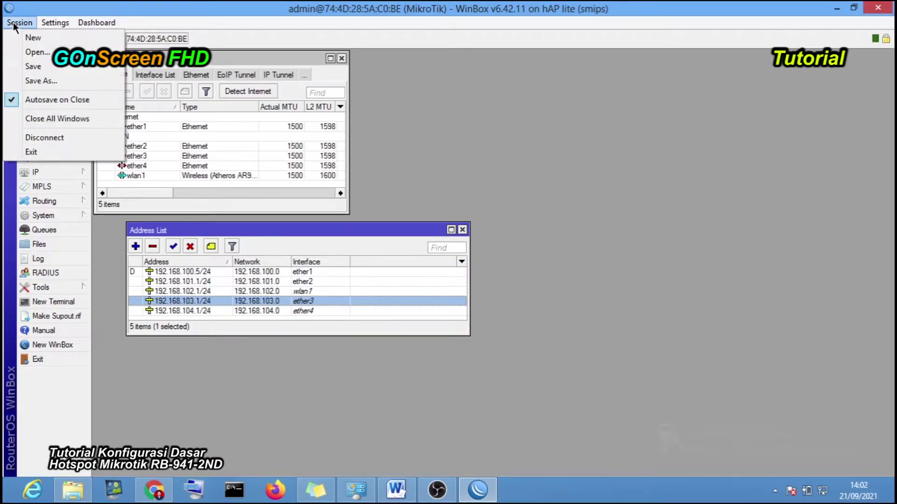
{"action": "key", "text": "Escape"}
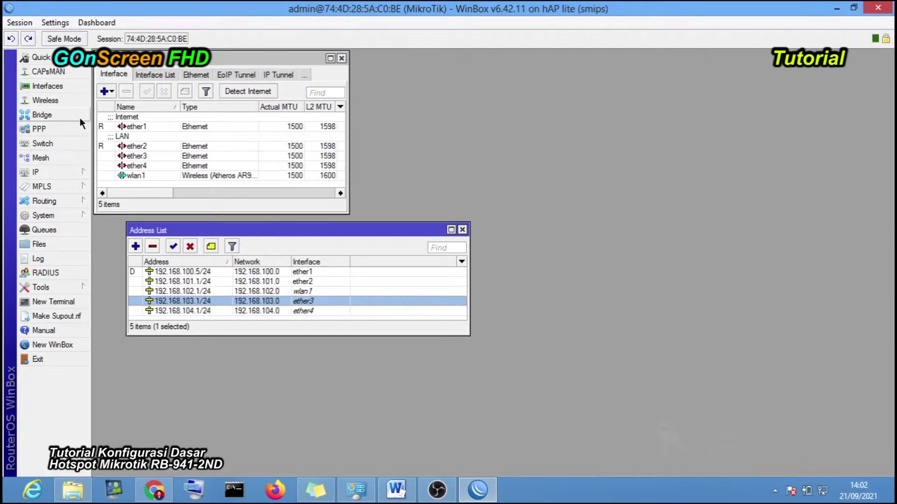
{"action": "left_click", "coordinate": [84, 176]}
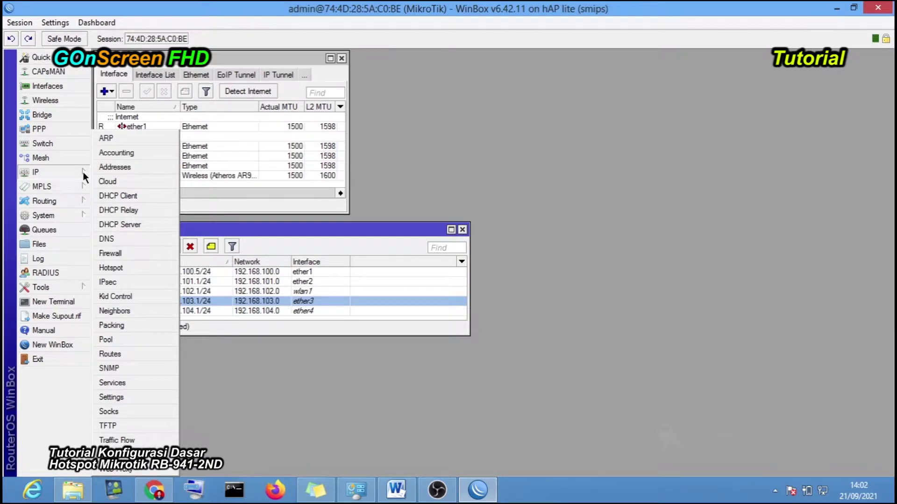
{"action": "left_click", "coordinate": [144, 226]}
{"action": "left_click_drag", "start_coordinate": [450, 159], "coordinate": [627, 111]}
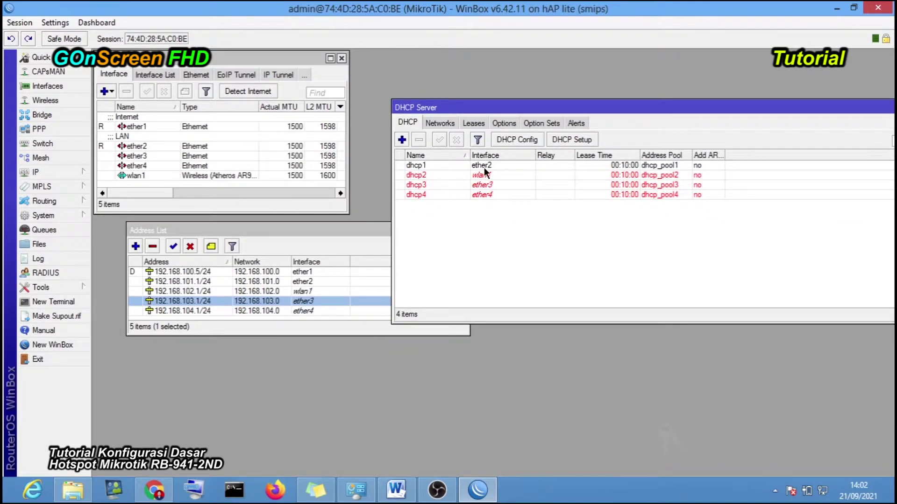
{"action": "left_click_drag", "start_coordinate": [809, 106], "coordinate": [749, 111]}
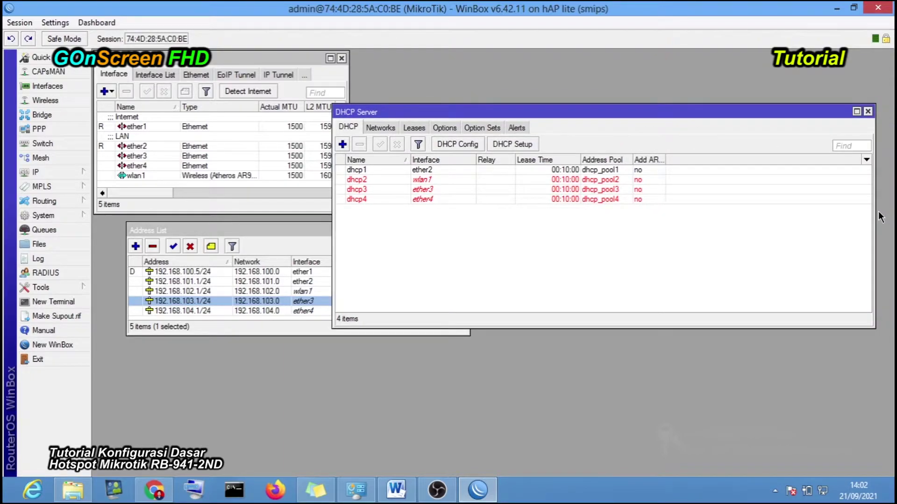
{"action": "left_click_drag", "start_coordinate": [875, 215], "coordinate": [748, 214]}
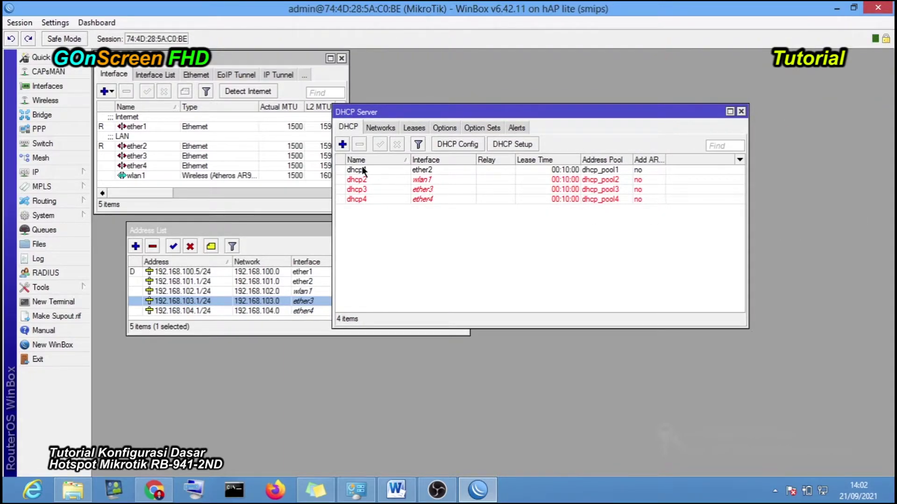
{"action": "left_click_drag", "start_coordinate": [481, 112], "coordinate": [644, 87]}
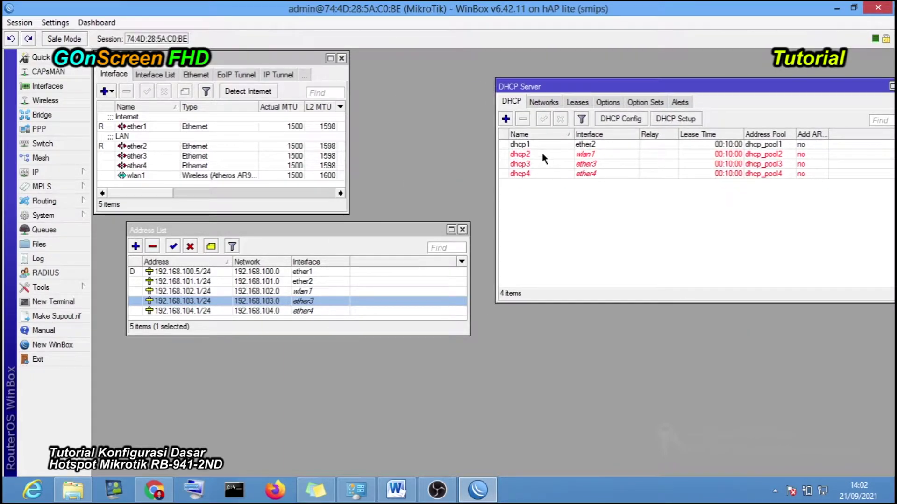
- Review the dhcp2, dhcp3 and dhcp4 servers on wlan1, ether3 and ether4
{"action": "left_click", "coordinate": [593, 154]}
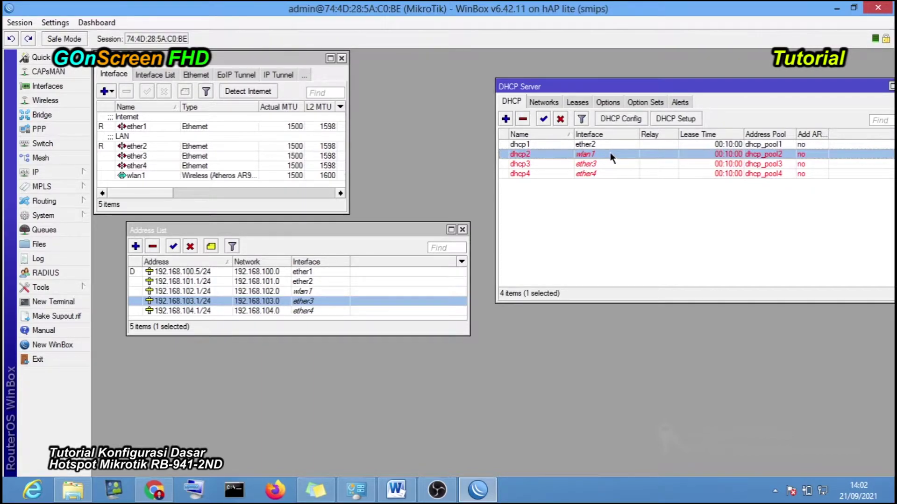
{"action": "left_click", "coordinate": [580, 167]}
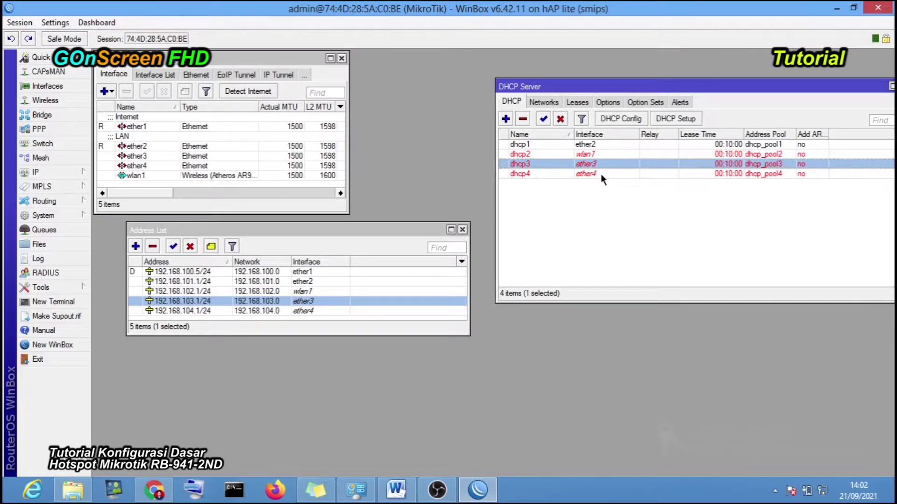
{"action": "left_click", "coordinate": [582, 176]}
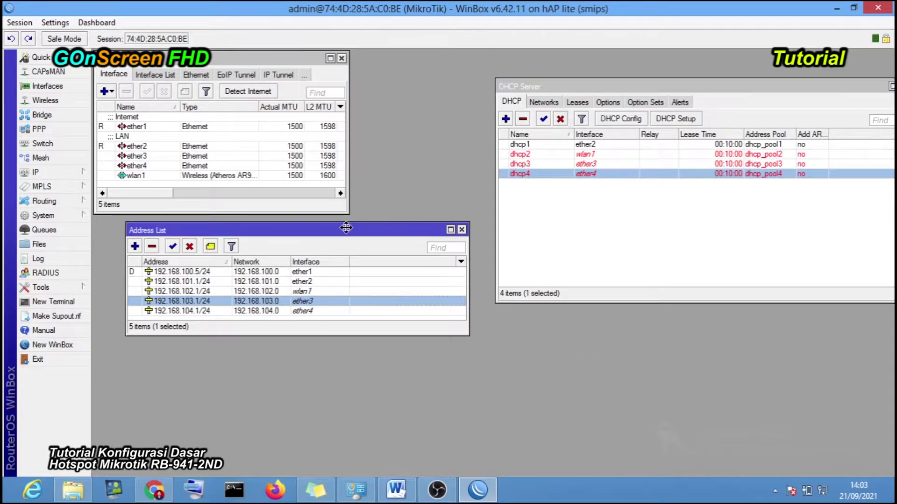
- Recheck dhcp3 and dhcp4, then open Network and Sharing Center from the tray network icon
{"action": "left_click_drag", "start_coordinate": [348, 228], "coordinate": [317, 226]}
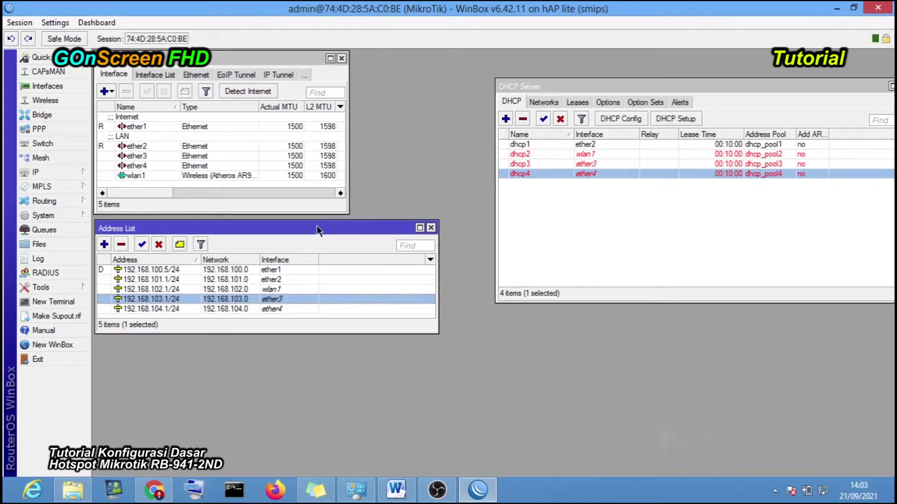
{"action": "left_click_drag", "start_coordinate": [603, 86], "coordinate": [574, 76]}
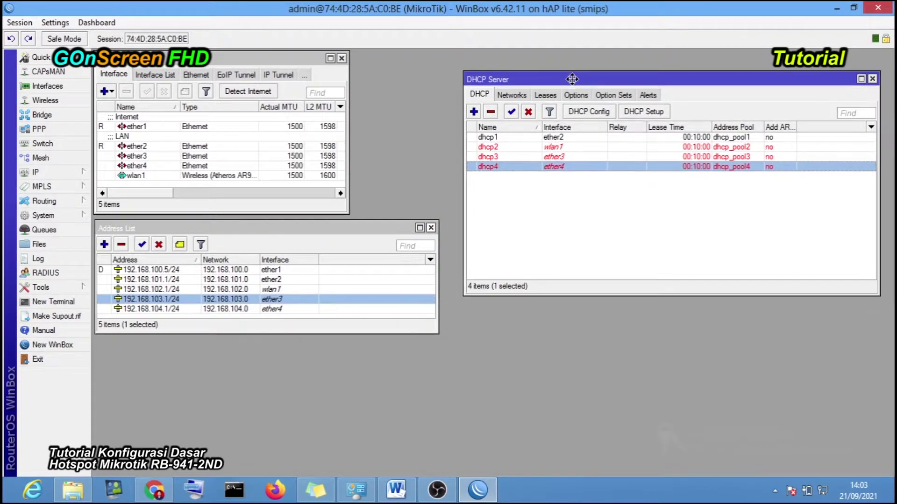
{"action": "left_click", "coordinate": [554, 156]}
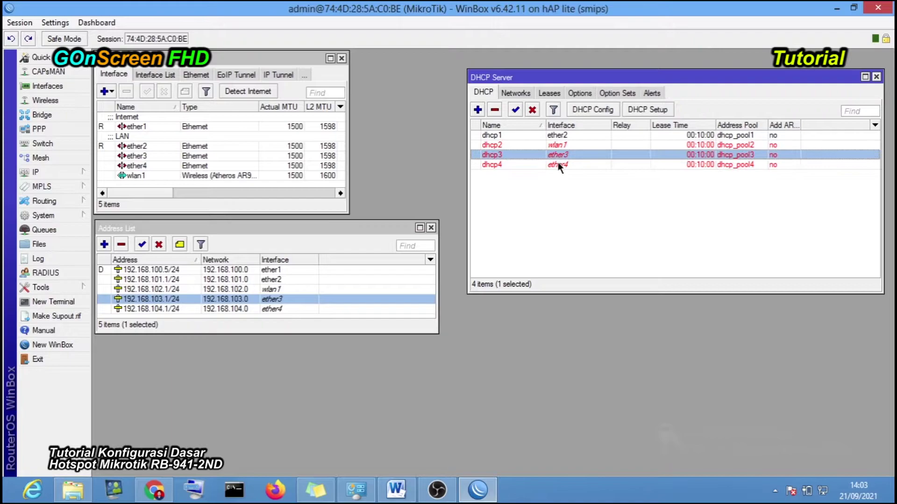
{"action": "left_click", "coordinate": [558, 162]}
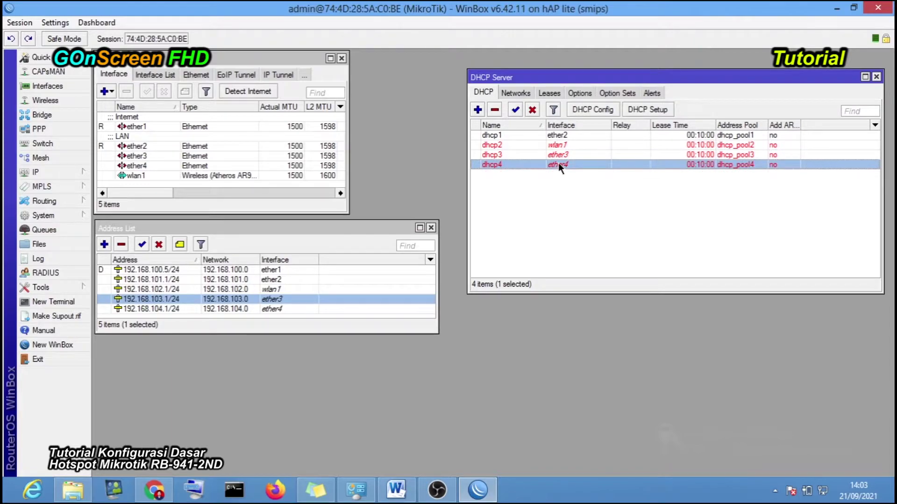
{"action": "right_click", "coordinate": [823, 491]}
{"action": "left_click", "coordinate": [822, 487]}
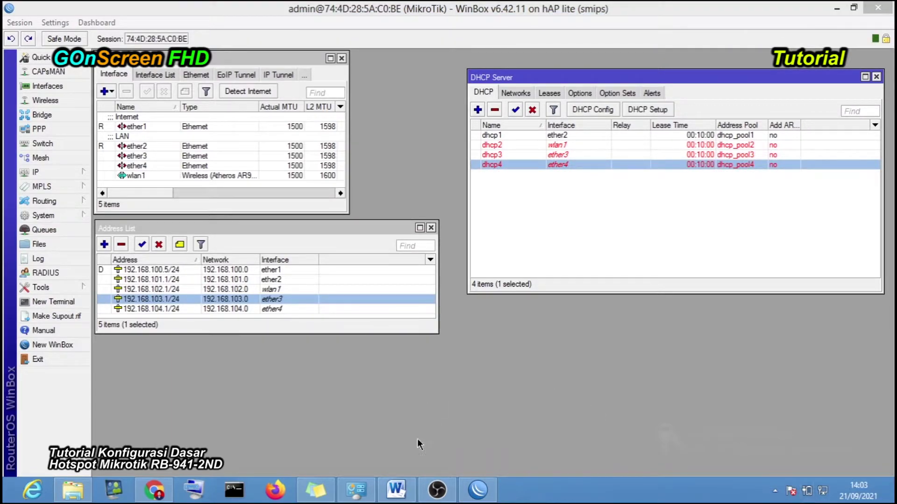
- Confirm the Ethernet details show IPv4 192.168.101.2 leased from 192.168.101.1, then return to Word
{"action": "mouse_move", "coordinate": [376, 475]}
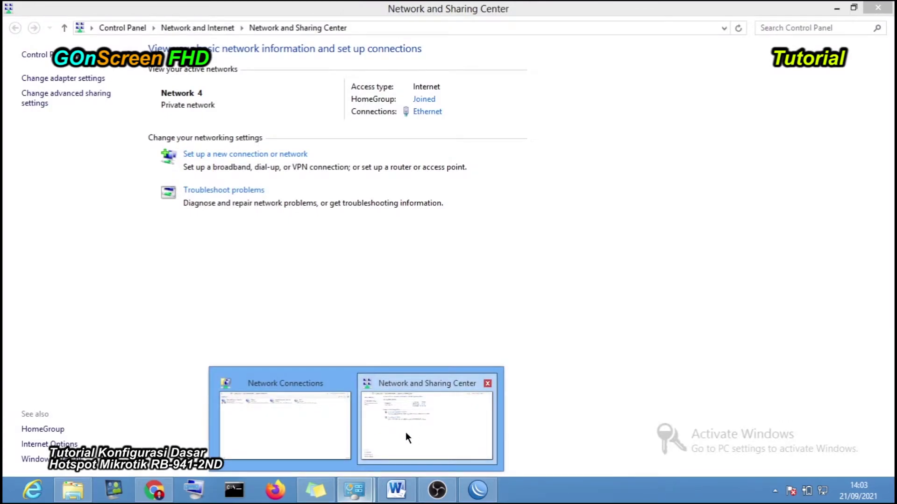
{"action": "left_click", "coordinate": [333, 425]}
{"action": "right_click", "coordinate": [286, 86]}
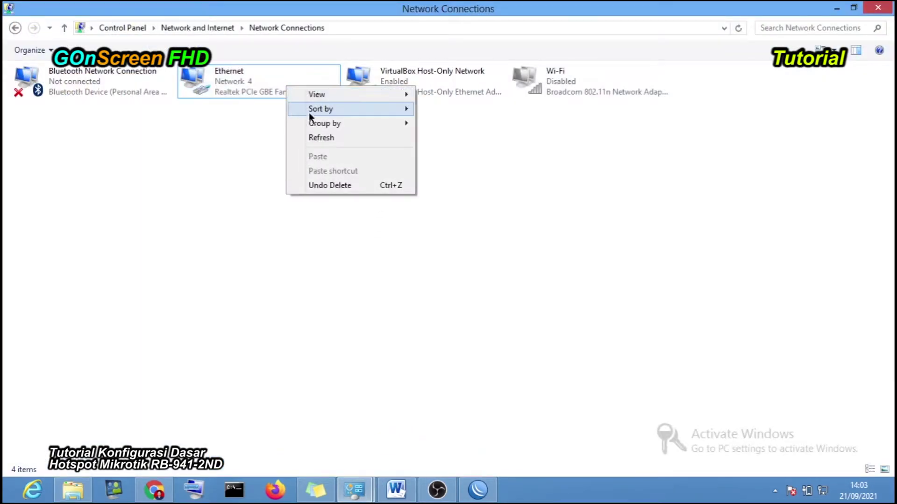
{"action": "left_click", "coordinate": [236, 84]}
{"action": "right_click", "coordinate": [234, 83]}
{"action": "left_click", "coordinate": [255, 106]}
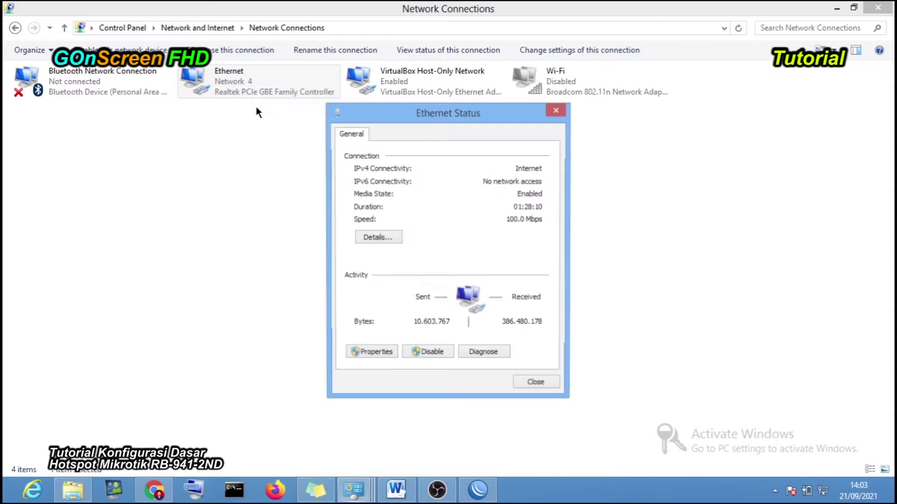
{"action": "left_click", "coordinate": [386, 237]}
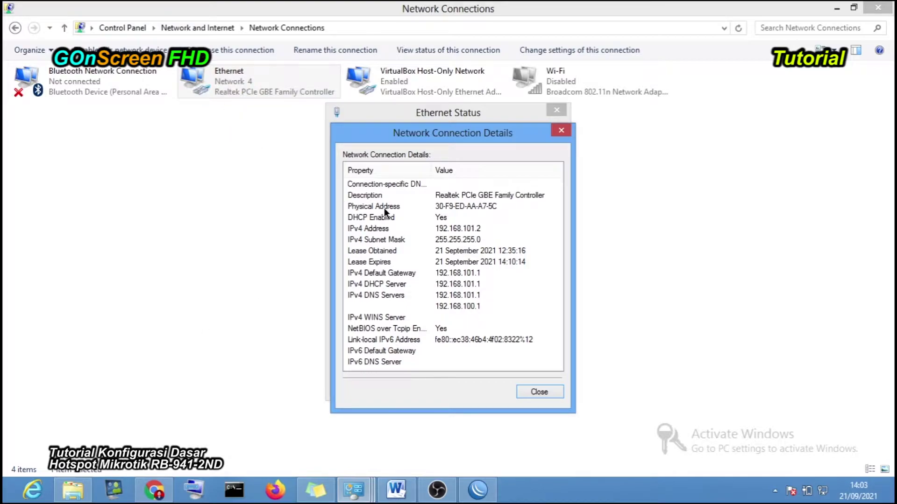
{"action": "left_click", "coordinate": [435, 230]}
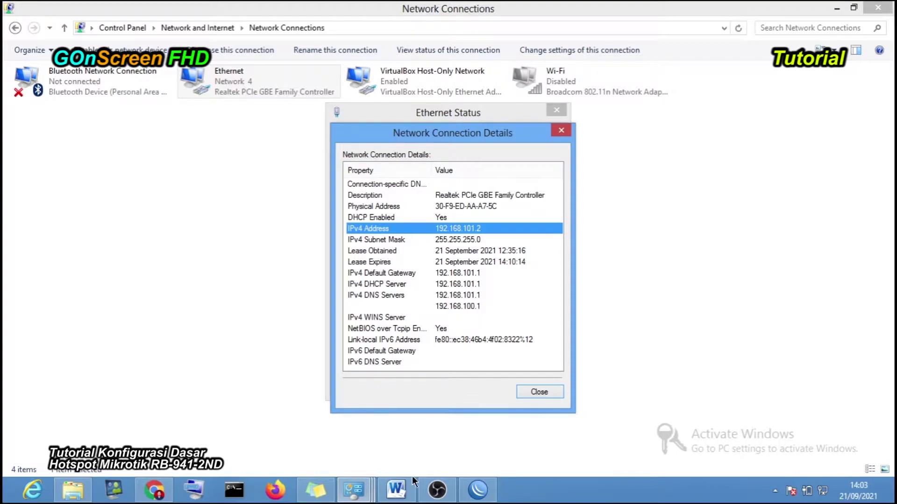
{"action": "left_click", "coordinate": [404, 490]}
{"action": "key", "text": "ctrl+a"}
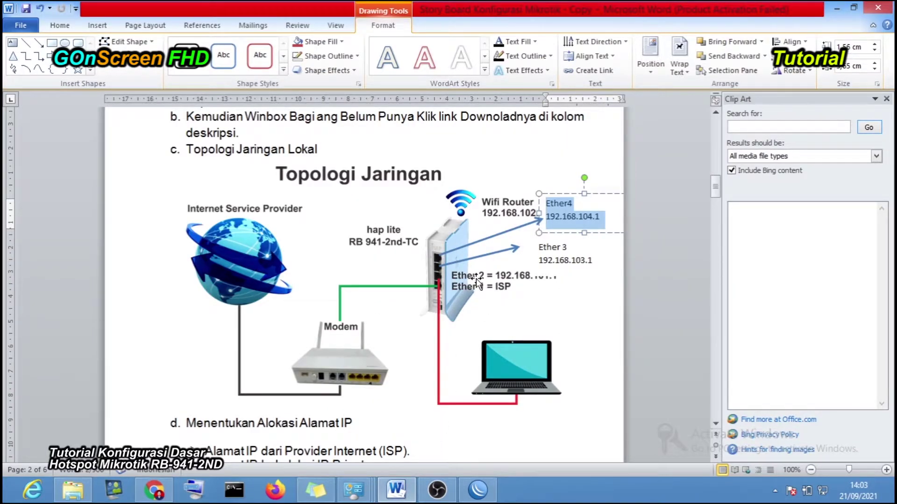
- Make the Ether 3 label box in the topology diagram shorter
{"action": "left_click", "coordinate": [572, 260]}
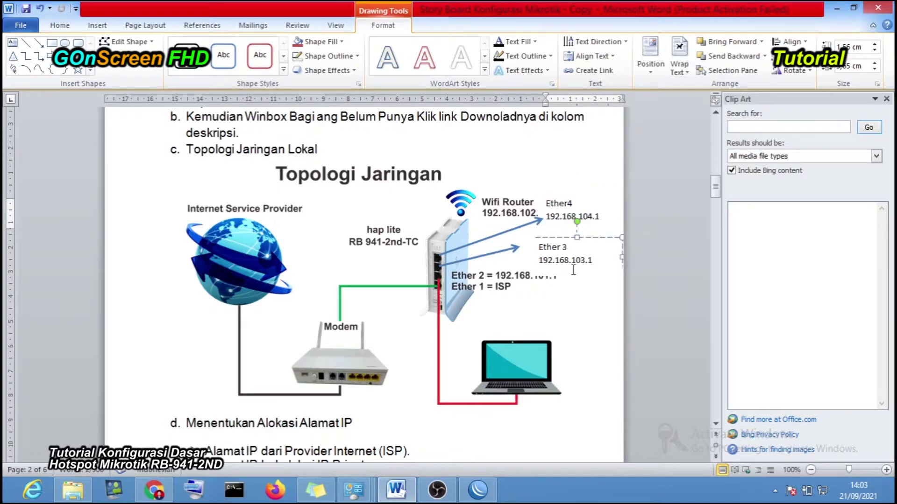
{"action": "left_click", "coordinate": [577, 277]}
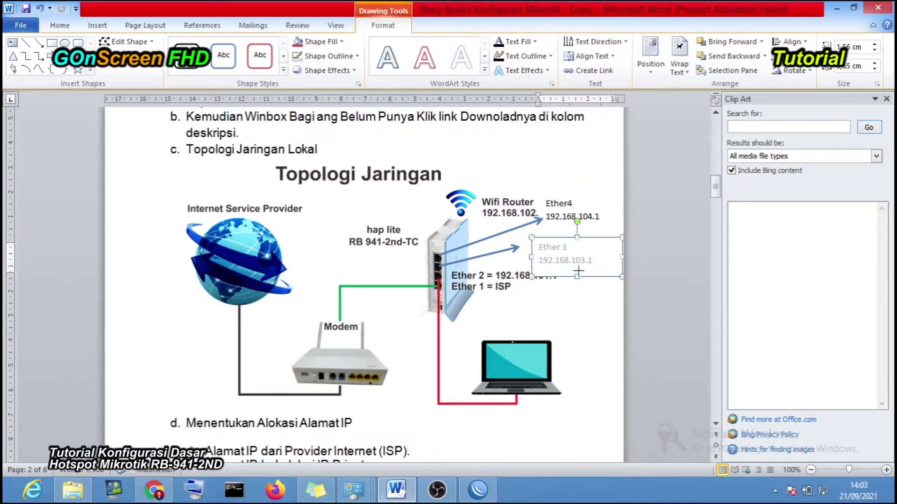
{"action": "left_click_drag", "start_coordinate": [579, 260], "coordinate": [577, 271]}
{"action": "left_click", "coordinate": [575, 282]}
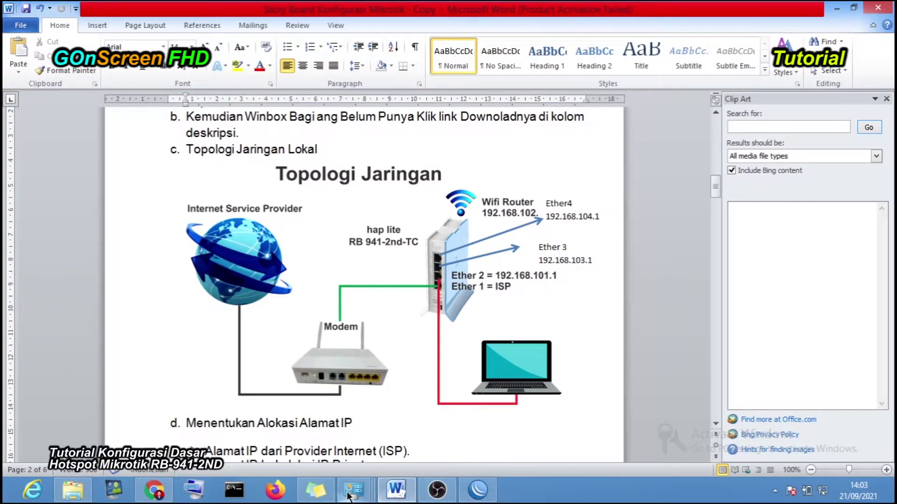
- Recheck the Ethernet details showing 192.168.101.2, close both dialogs and minimize Word
{"action": "mouse_move", "coordinate": [354, 490]}
{"action": "left_click", "coordinate": [467, 427]}
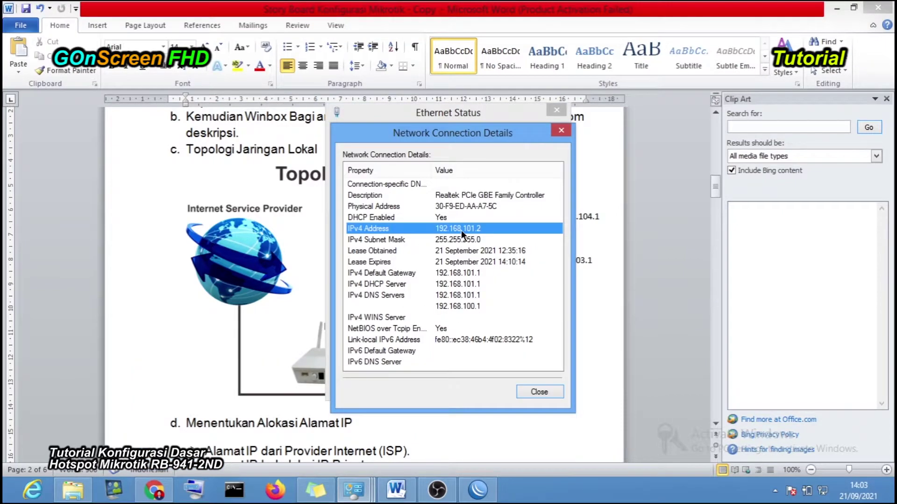
{"action": "left_click", "coordinate": [537, 391]}
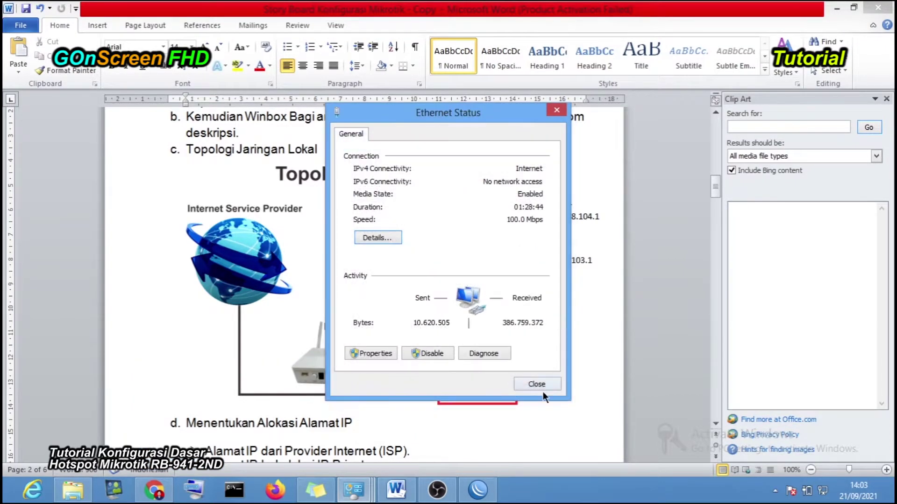
{"action": "left_click", "coordinate": [543, 386]}
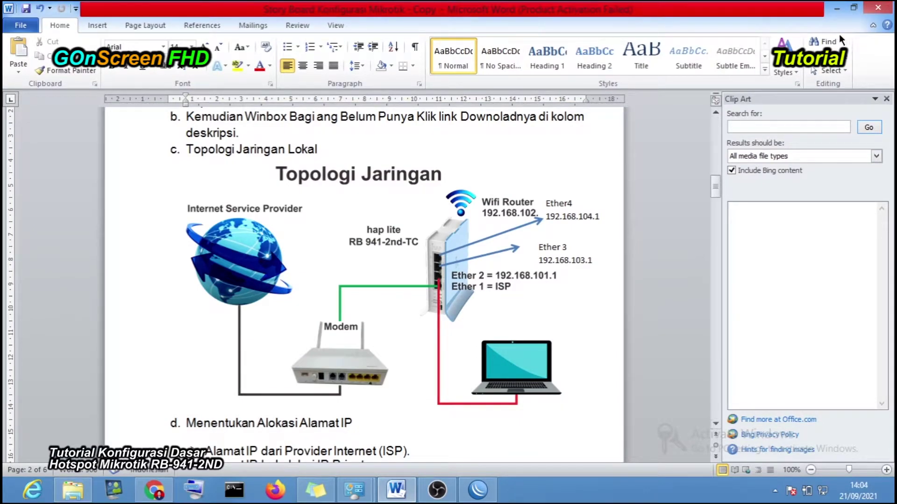
{"action": "left_click", "coordinate": [839, 10]}
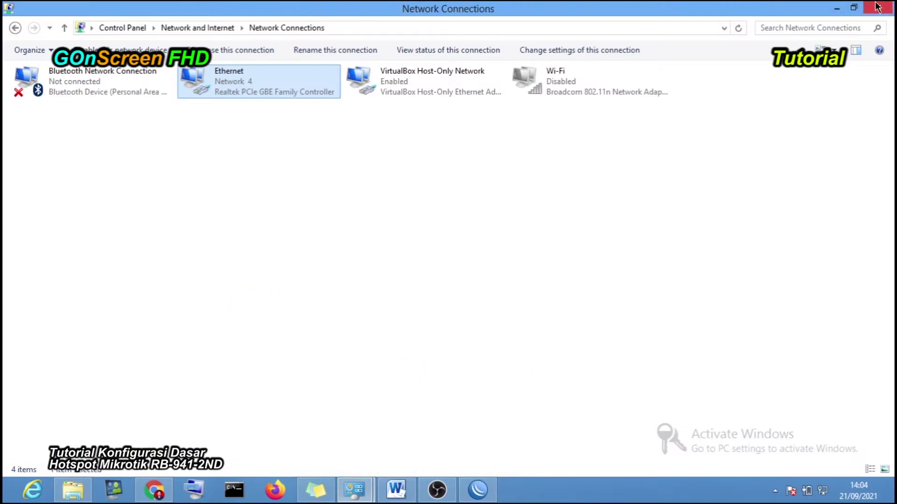
- Minimize the Control Panel windows to reach WinBox and select the dhcp1 and dhcp3 entries
{"action": "left_click", "coordinate": [837, 8]}
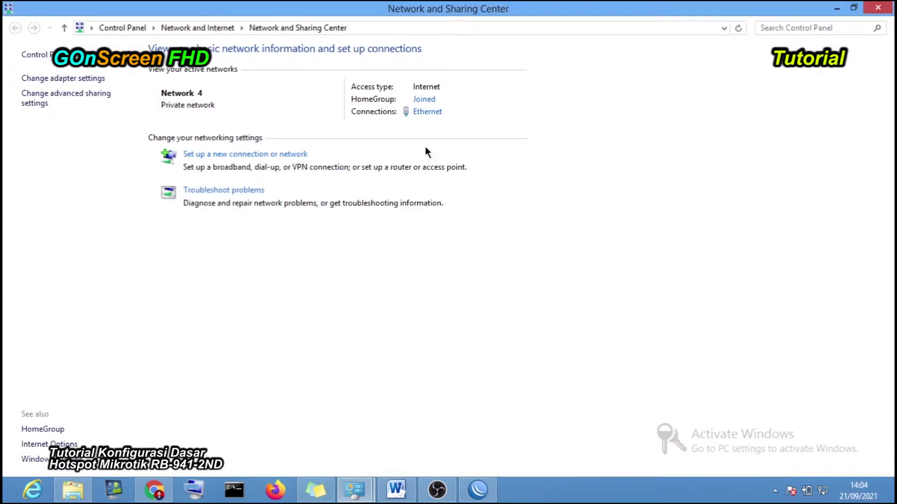
{"action": "left_click", "coordinate": [835, 8]}
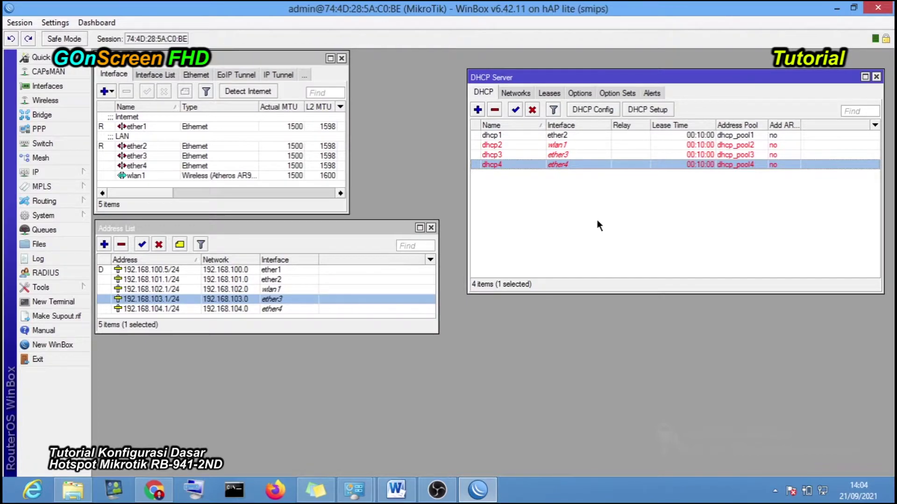
{"action": "left_click", "coordinate": [578, 136]}
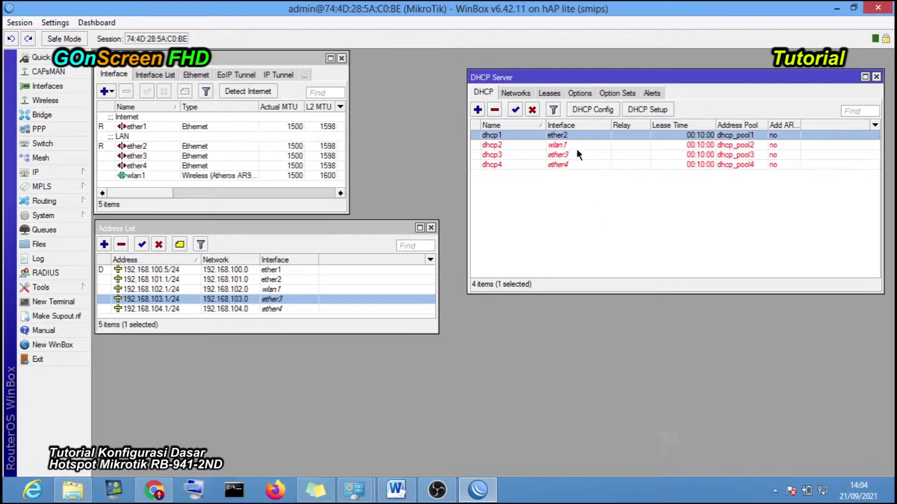
{"action": "left_click", "coordinate": [578, 155]}
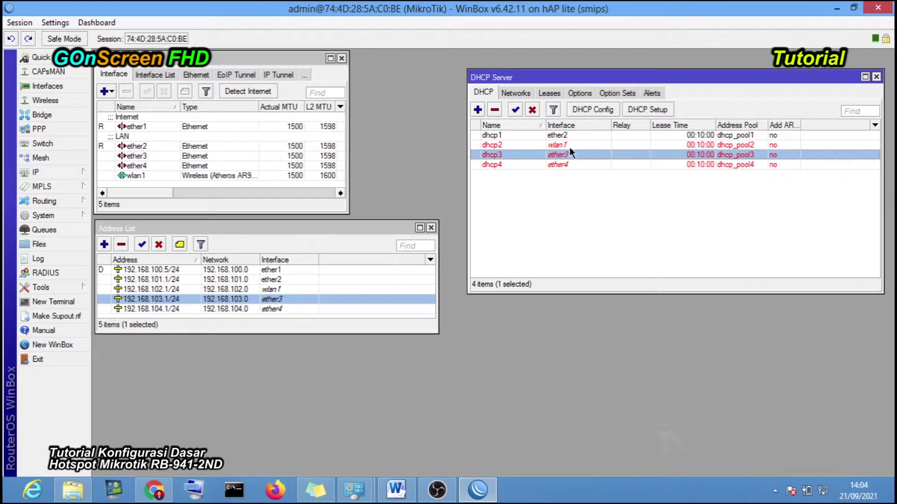
- Sort the DHCP servers by Interface, clear the selection and close the DHCP Server window
{"action": "left_click", "coordinate": [567, 126]}
{"action": "left_click", "coordinate": [568, 135]}
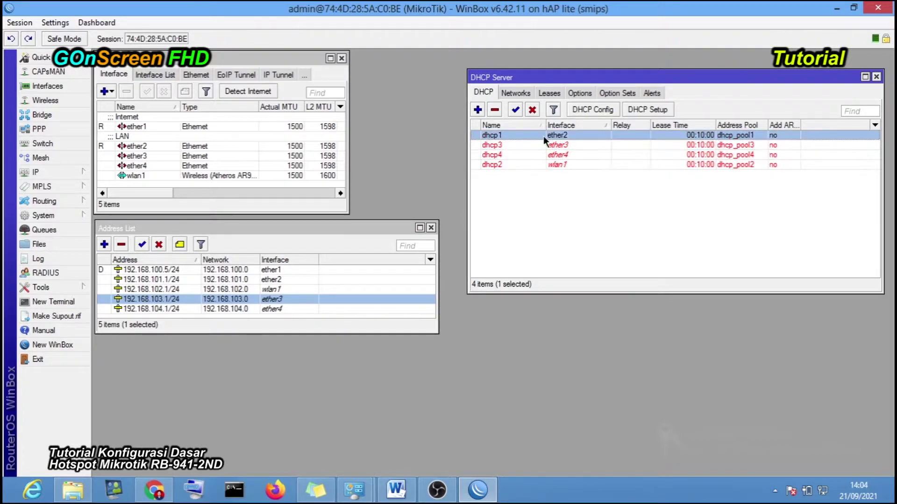
{"action": "left_click", "coordinate": [560, 154]}
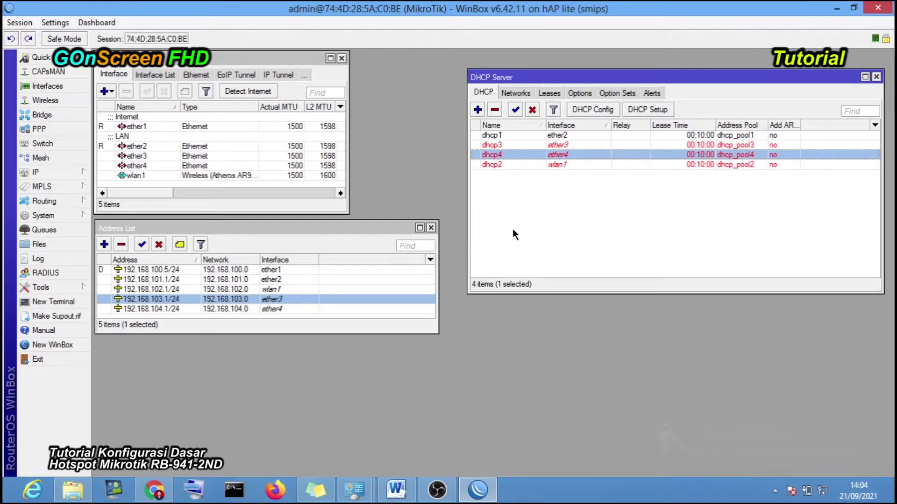
{"action": "left_click", "coordinate": [515, 211]}
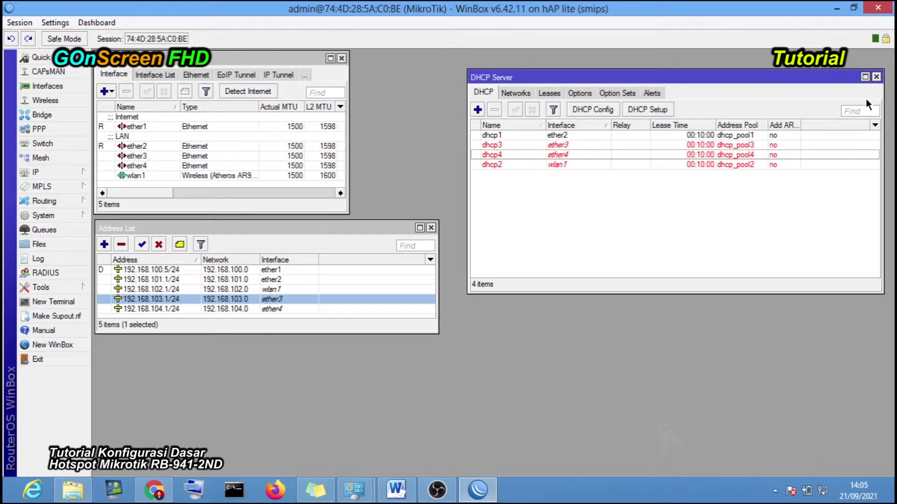
{"action": "left_click", "coordinate": [876, 77]}
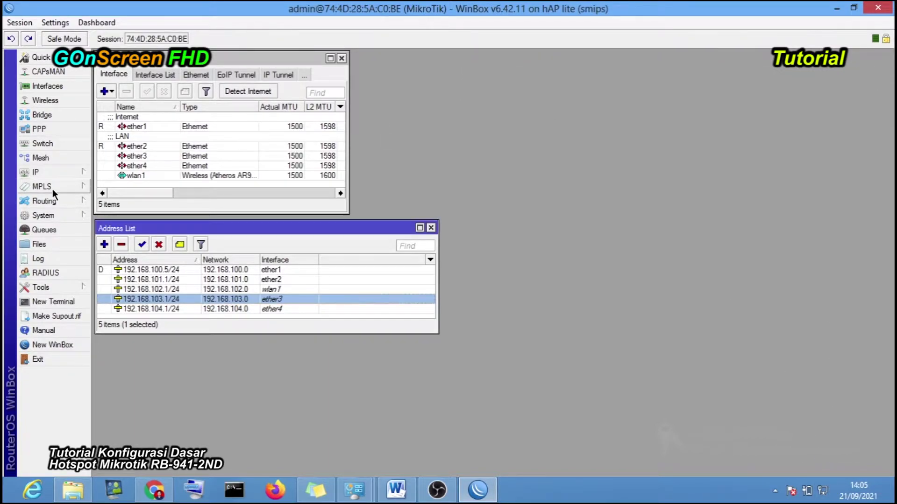
- Reopen DHCP Server, then reconnect WinBox via the 192.168.103.1 neighbour after the disconnect
{"action": "left_click", "coordinate": [71, 173]}
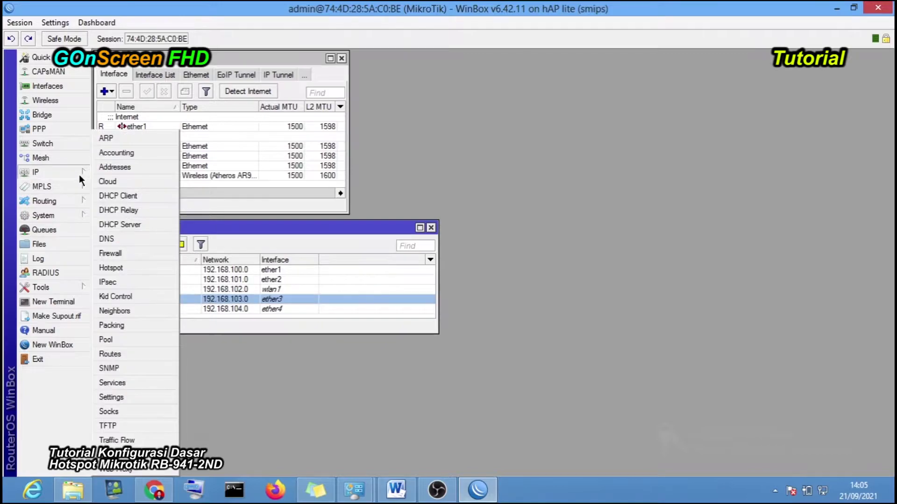
{"action": "left_click", "coordinate": [145, 225]}
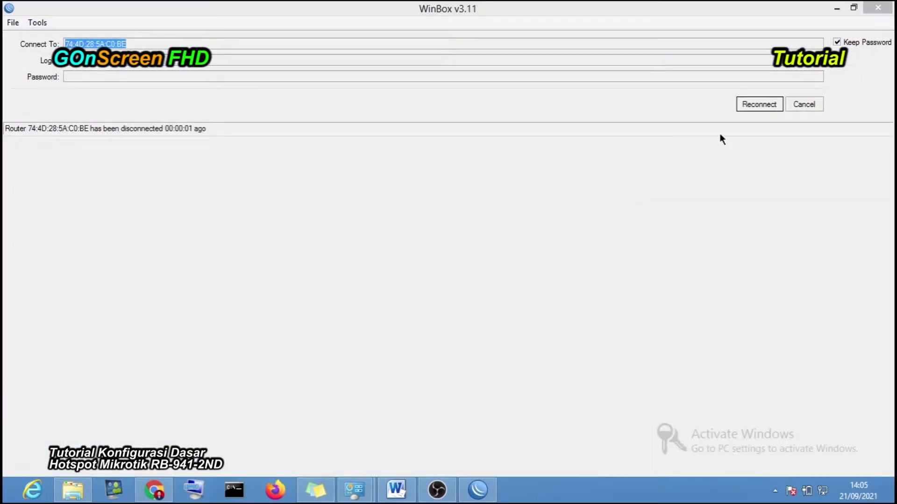
{"action": "left_click", "coordinate": [757, 104]}
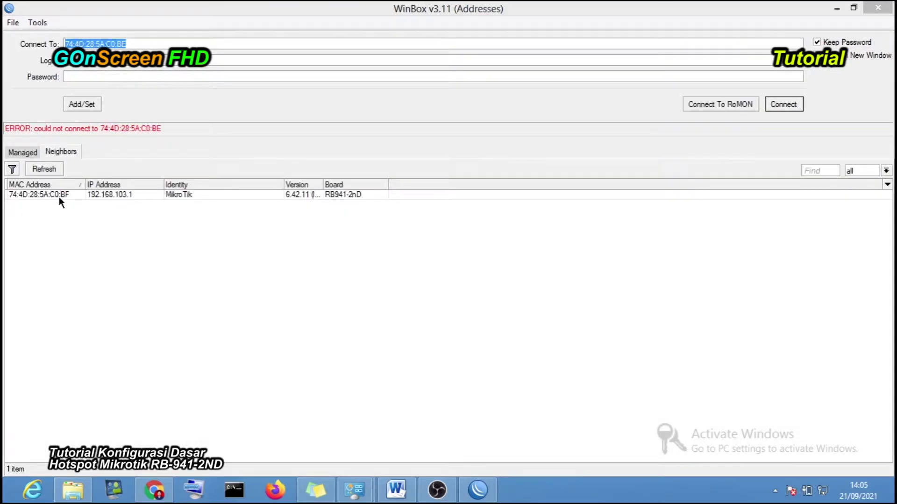
{"action": "left_click", "coordinate": [47, 193]}
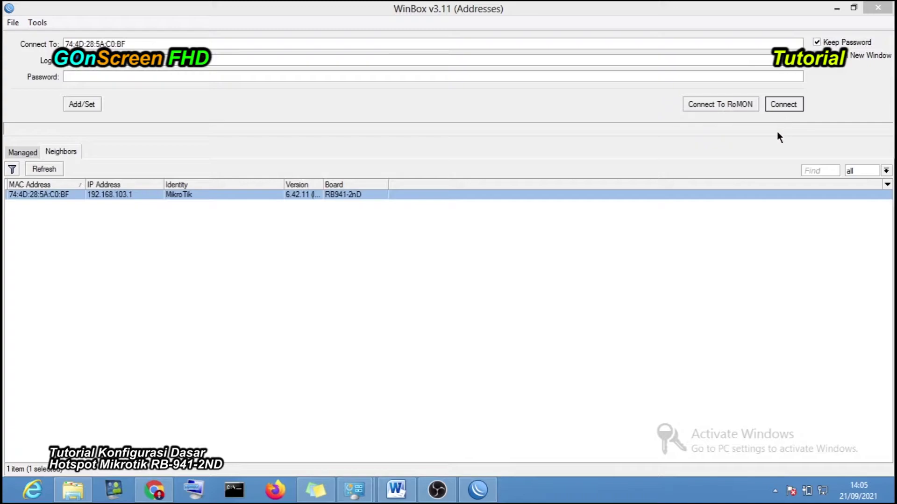
{"action": "left_click", "coordinate": [784, 105]}
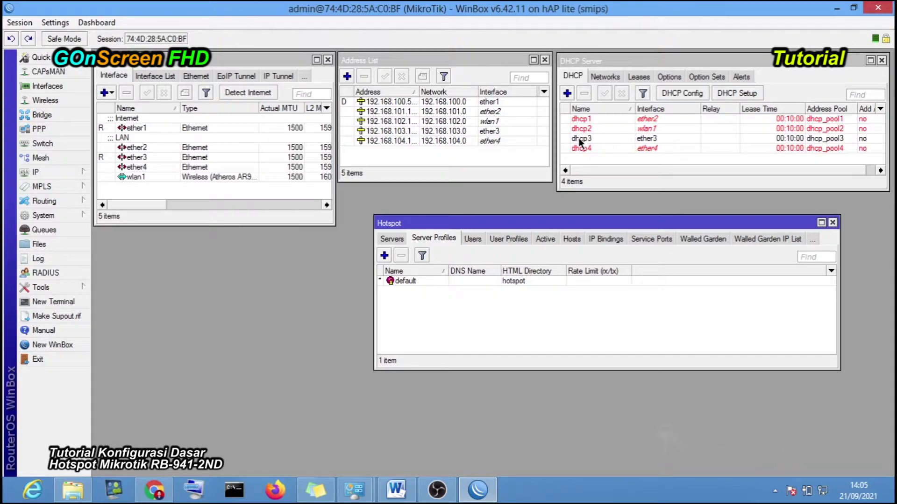
- Select dhcp3 on ether3, bring the Hotspot window forward, then switch to Network and Sharing Center
{"action": "left_click", "coordinate": [579, 138]}
{"action": "left_click", "coordinate": [608, 220]}
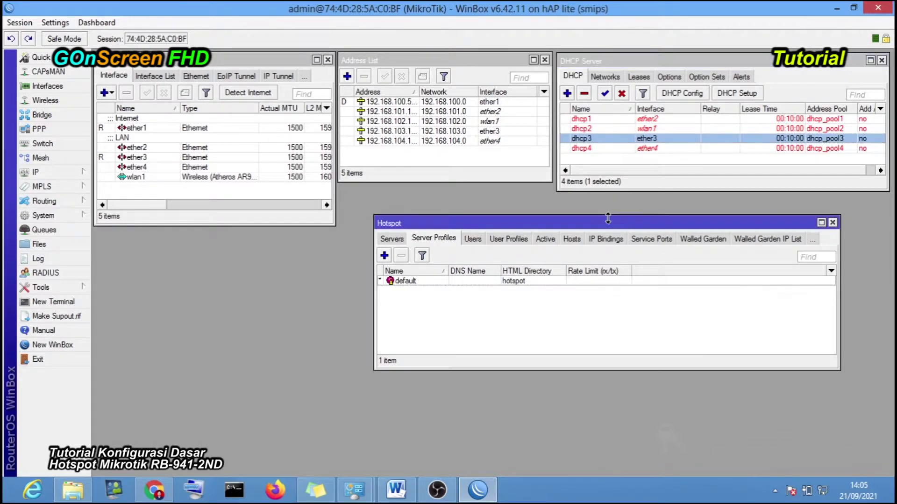
{"action": "left_click", "coordinate": [629, 139]}
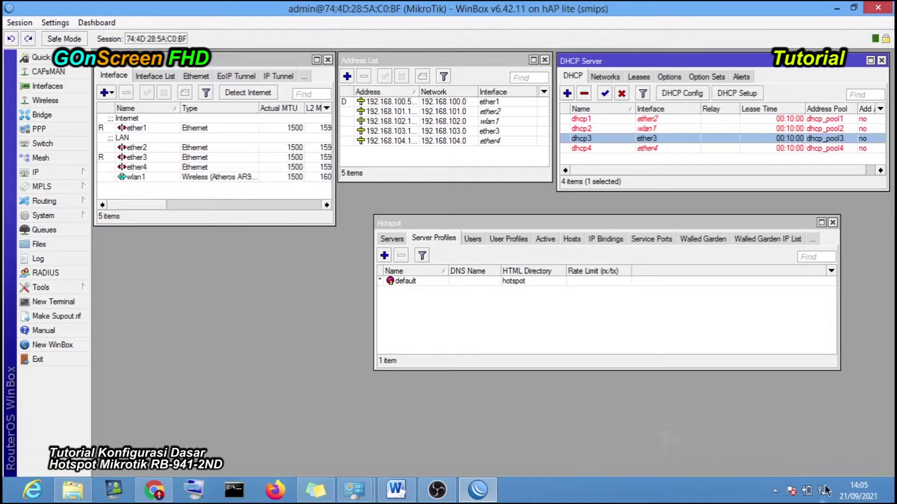
{"action": "mouse_move", "coordinate": [827, 492]}
{"action": "left_click", "coordinate": [354, 490]}
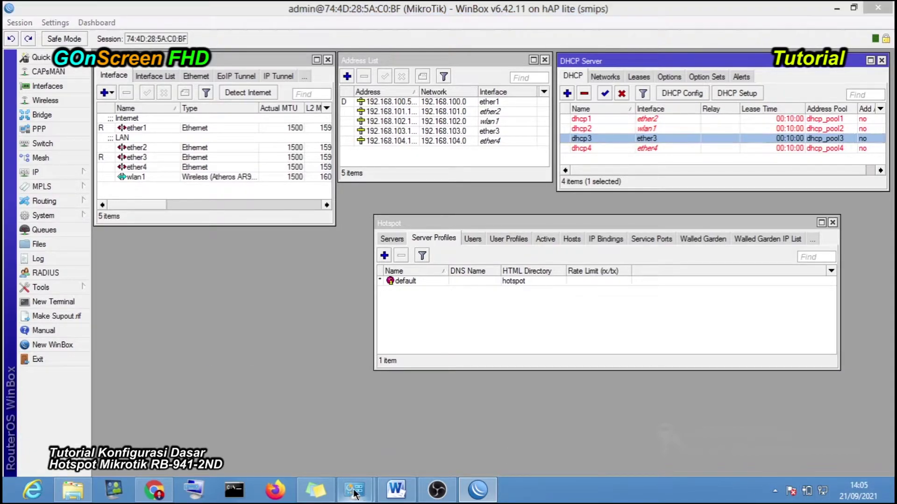
{"action": "left_click", "coordinate": [405, 425]}
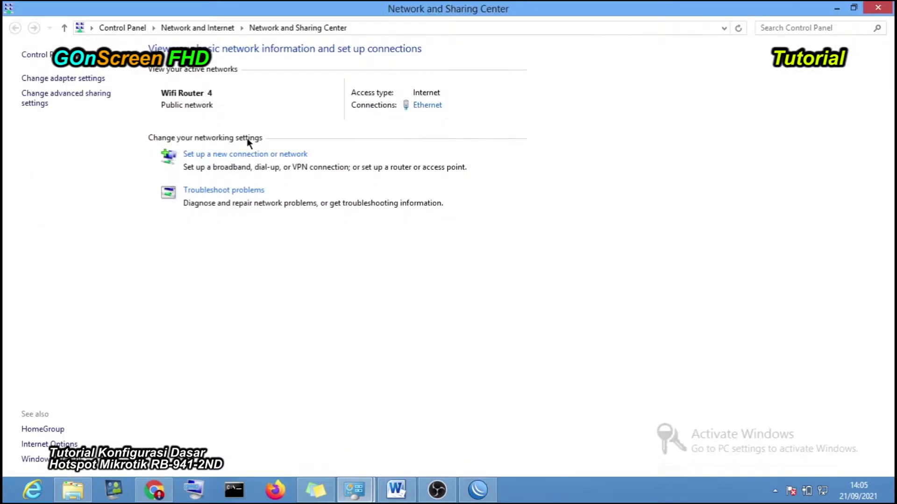
- Confirm the Ethernet details show IPv4 192.168.103.252 with gateway 192.168.103.1, then switch to Chrome
{"action": "left_click", "coordinate": [429, 105]}
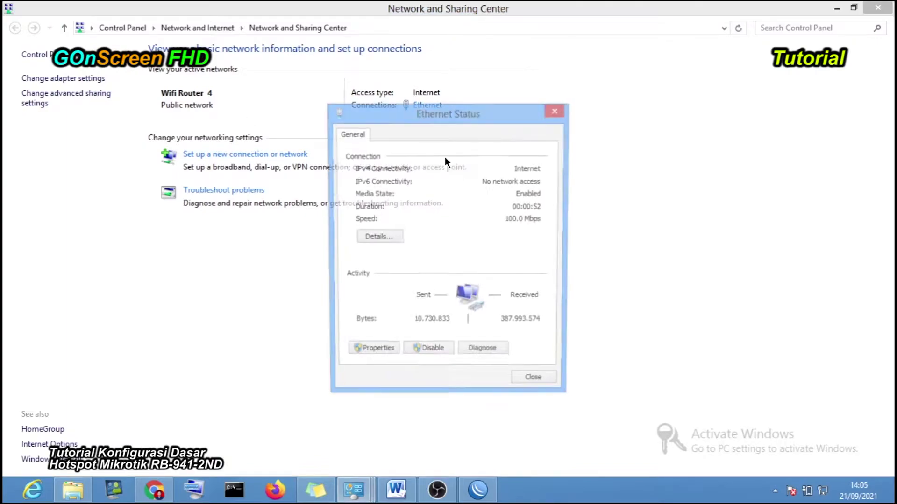
{"action": "left_click", "coordinate": [386, 240]}
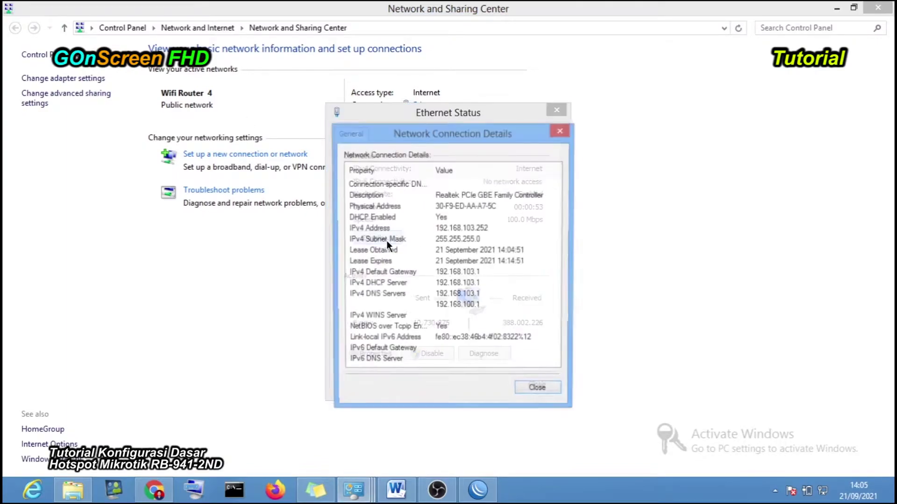
{"action": "left_click", "coordinate": [477, 228]}
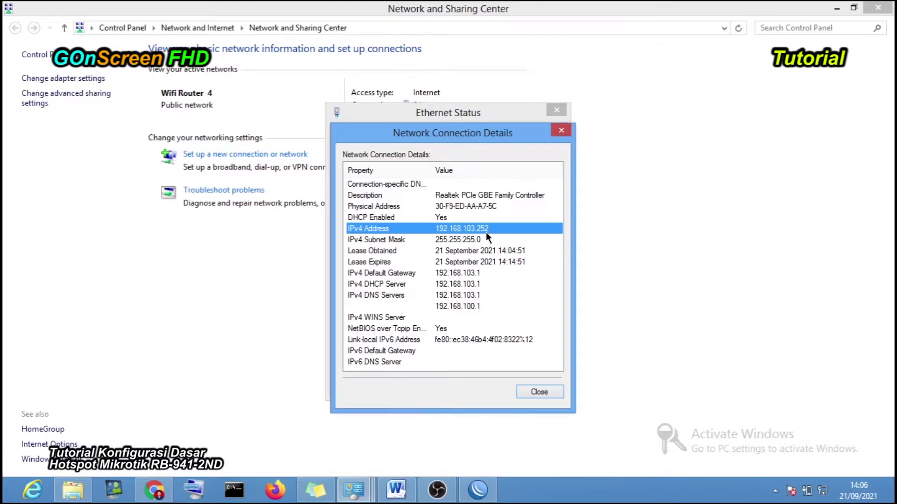
{"action": "left_click", "coordinate": [539, 392]}
{"action": "left_click", "coordinate": [533, 385]}
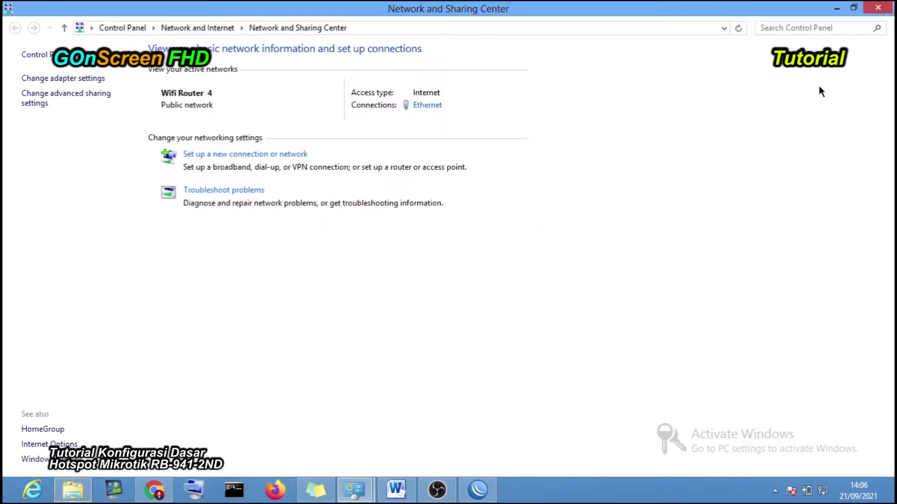
{"action": "left_click", "coordinate": [154, 491]}
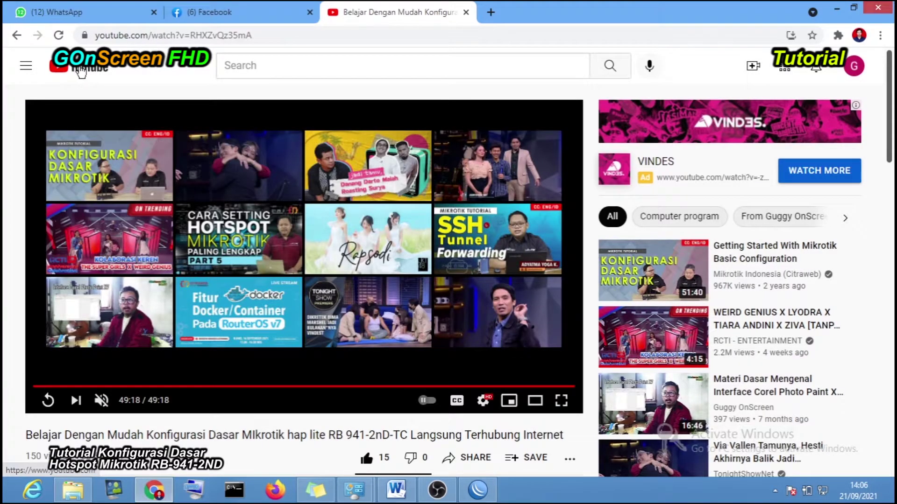
- Visit YouTube's home and a subscribed channel page, then minimize Chrome
{"action": "left_click", "coordinate": [82, 70]}
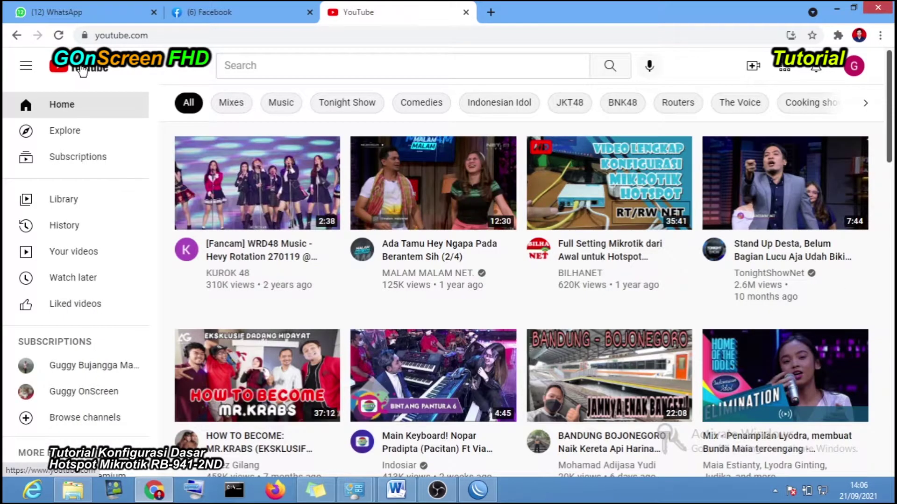
{"action": "left_click", "coordinate": [110, 367]}
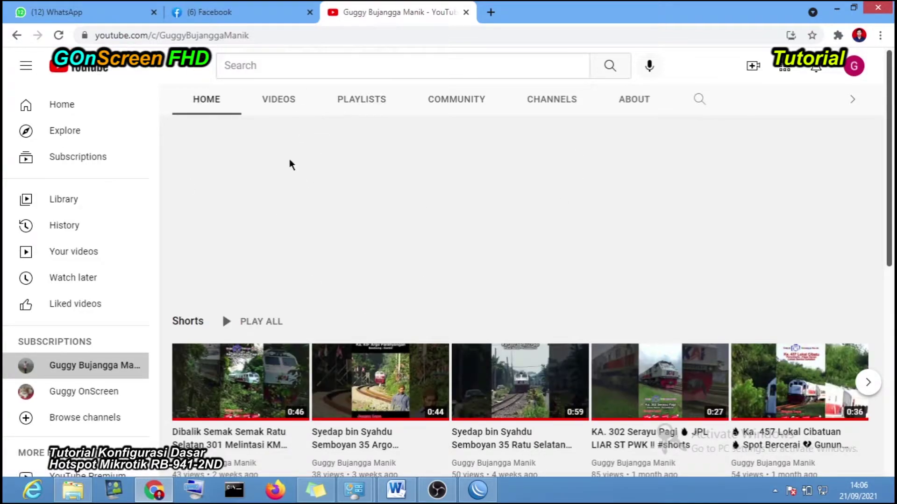
{"action": "left_click", "coordinate": [836, 8]}
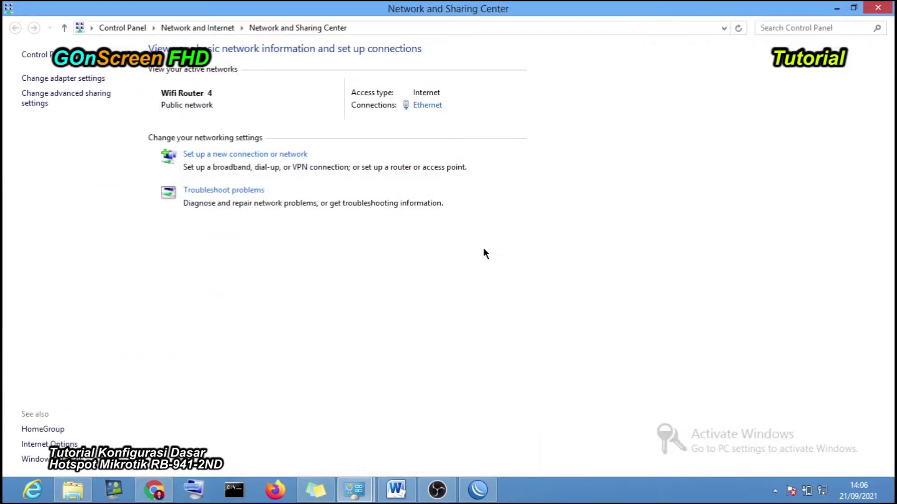
- Minimize Network and Sharing Center and select dhcp4 in WinBox's DHCP Server list
{"action": "left_click", "coordinate": [836, 10]}
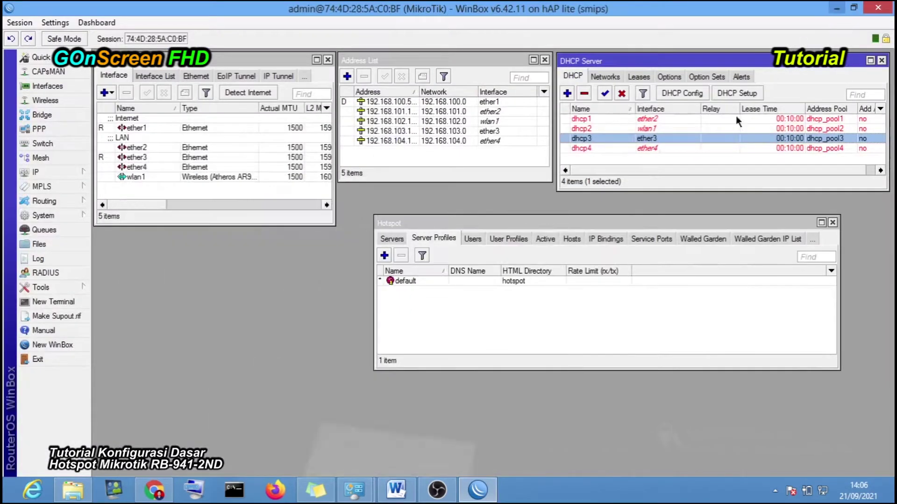
{"action": "left_click", "coordinate": [647, 149]}
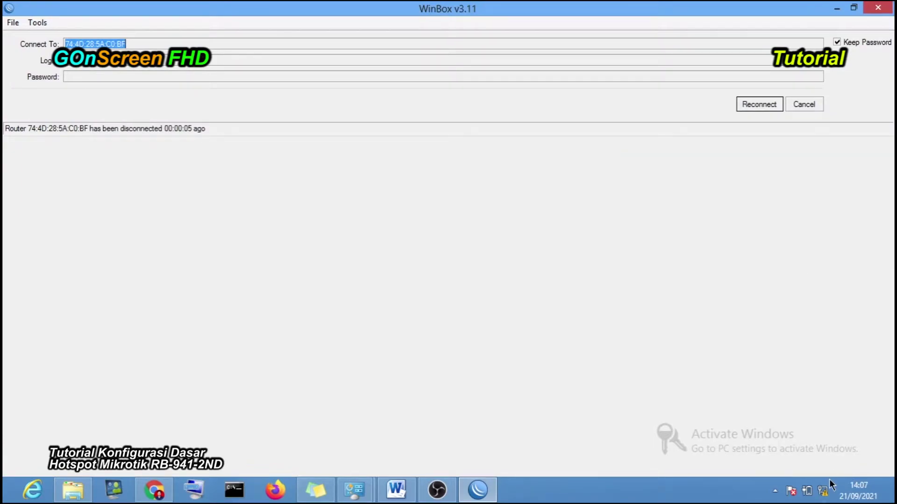
- Decline network sharing, then reconnect WinBox to the hAP lite via neighbour 192.168.104.1
{"action": "left_click", "coordinate": [823, 492]}
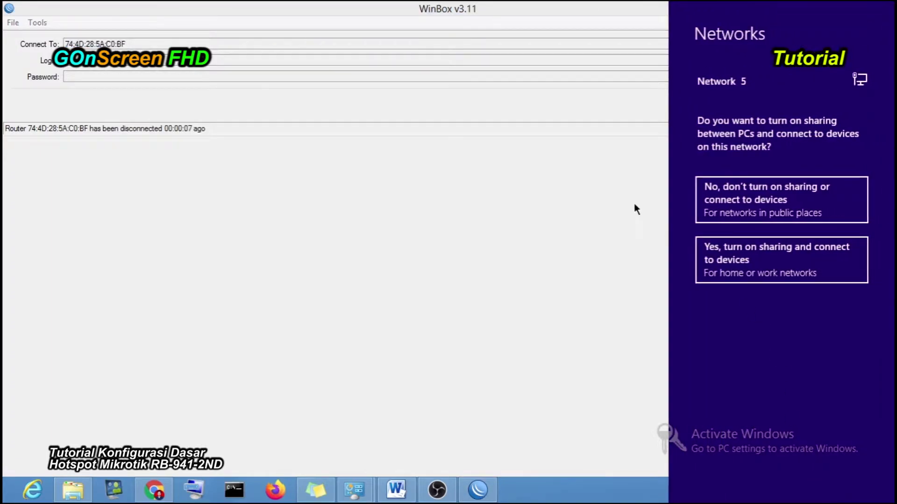
{"action": "left_click", "coordinate": [753, 210]}
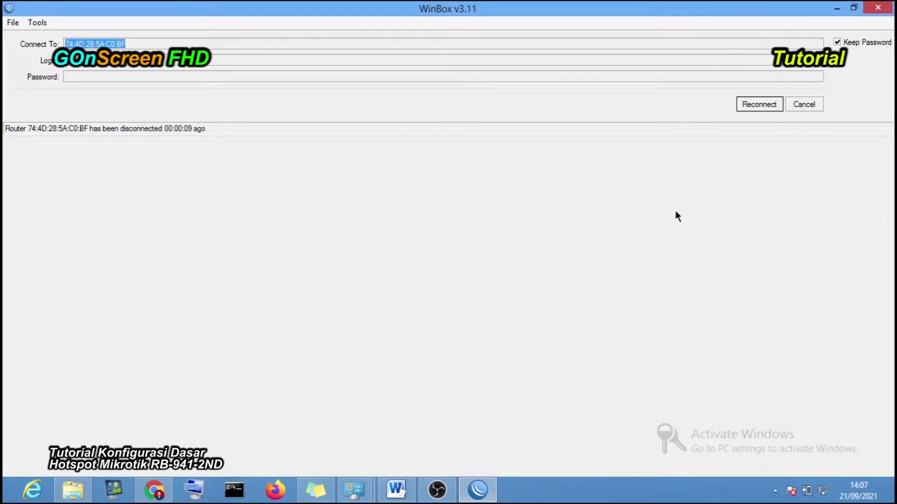
{"action": "left_click", "coordinate": [744, 105]}
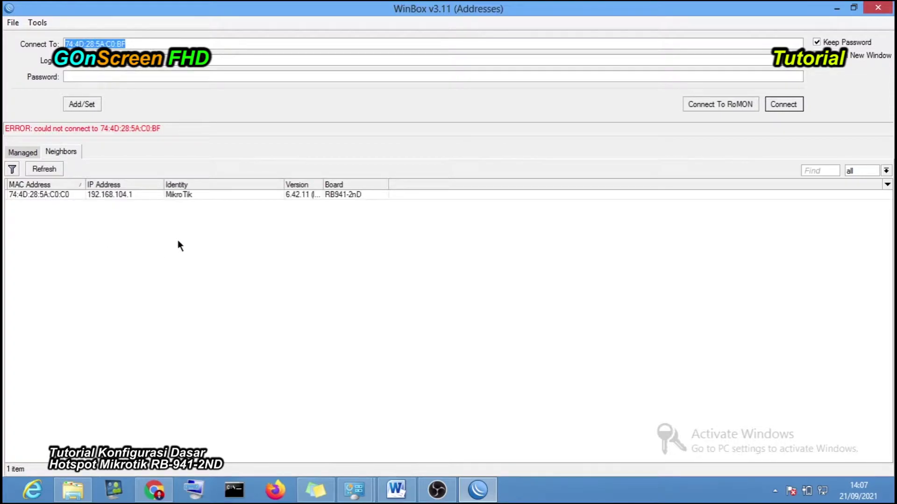
{"action": "left_click", "coordinate": [51, 195]}
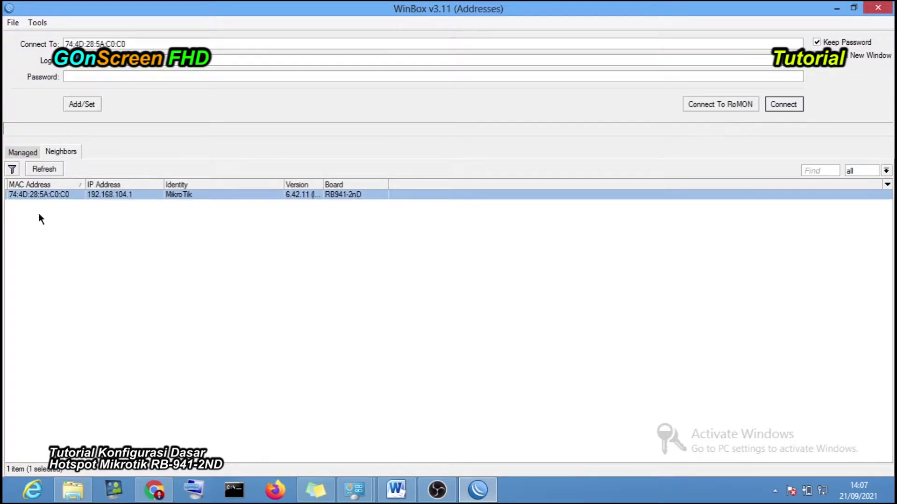
{"action": "left_click", "coordinate": [798, 102]}
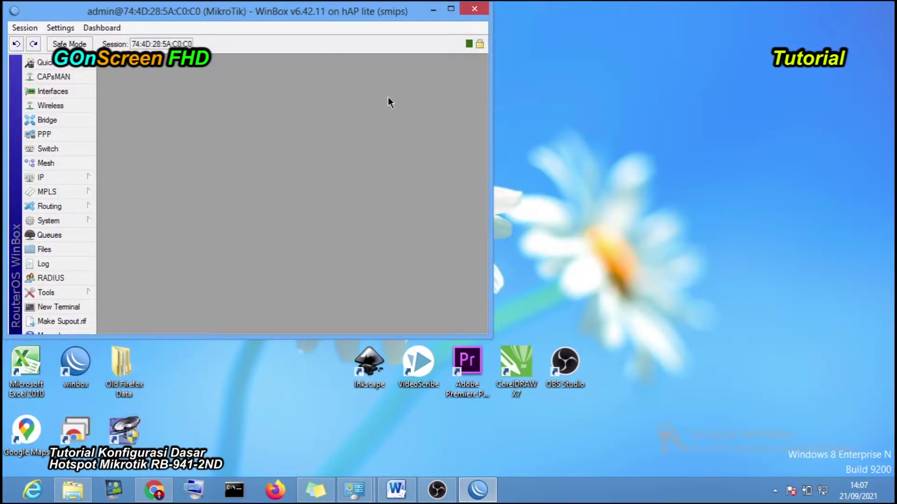
- Maximize WinBox and open the IP > DHCP Server list
{"action": "double_click", "coordinate": [388, 11]}
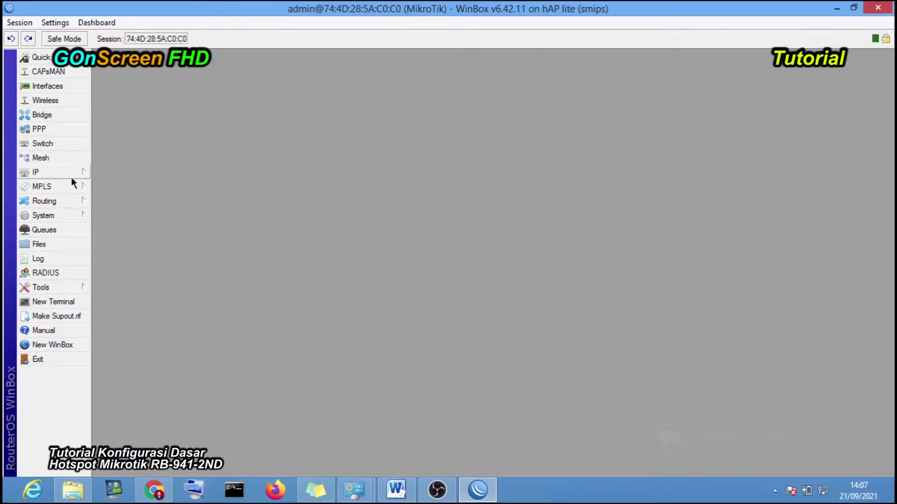
{"action": "left_click", "coordinate": [82, 173]}
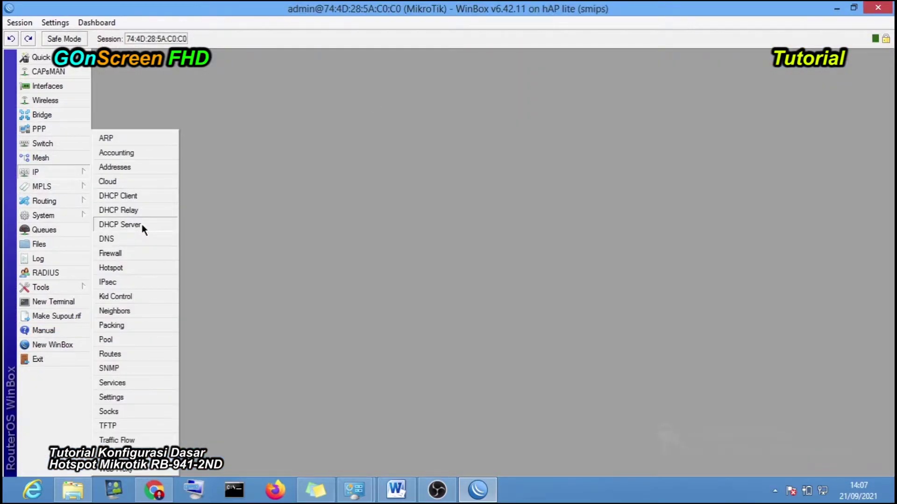
{"action": "left_click", "coordinate": [142, 224]}
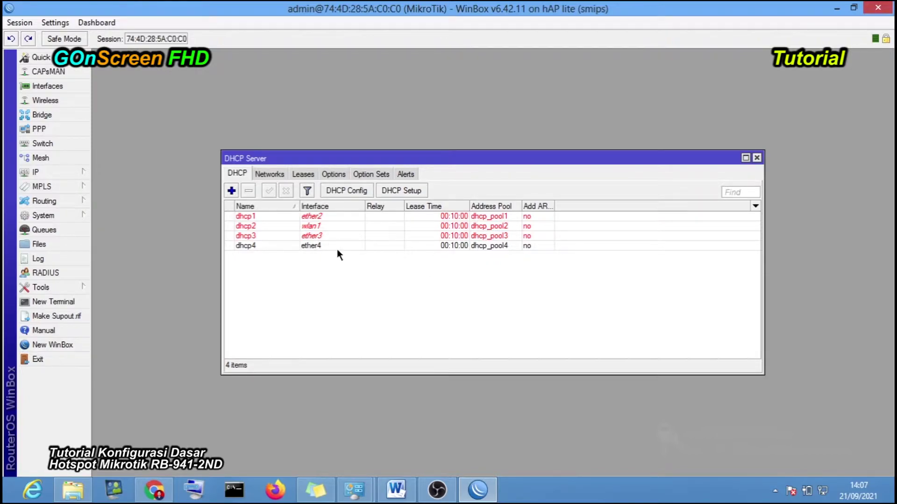
- Select dhcp4, then dhcp3 on ether3, and switch to the Word storyboard
{"action": "left_click", "coordinate": [462, 248]}
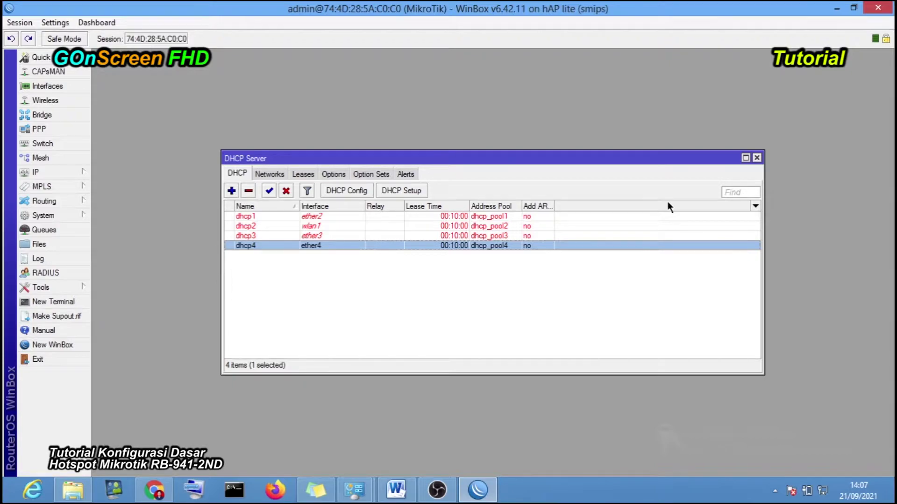
{"action": "left_click", "coordinate": [344, 236]}
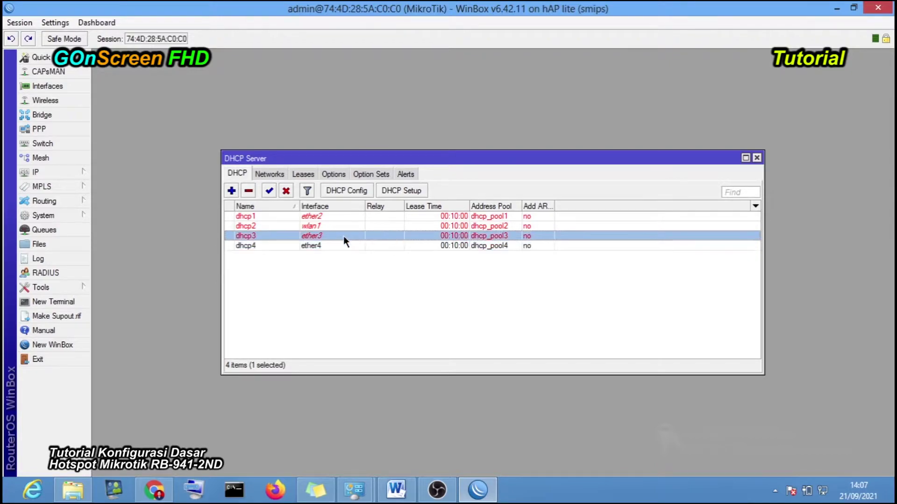
{"action": "left_click", "coordinate": [410, 484]}
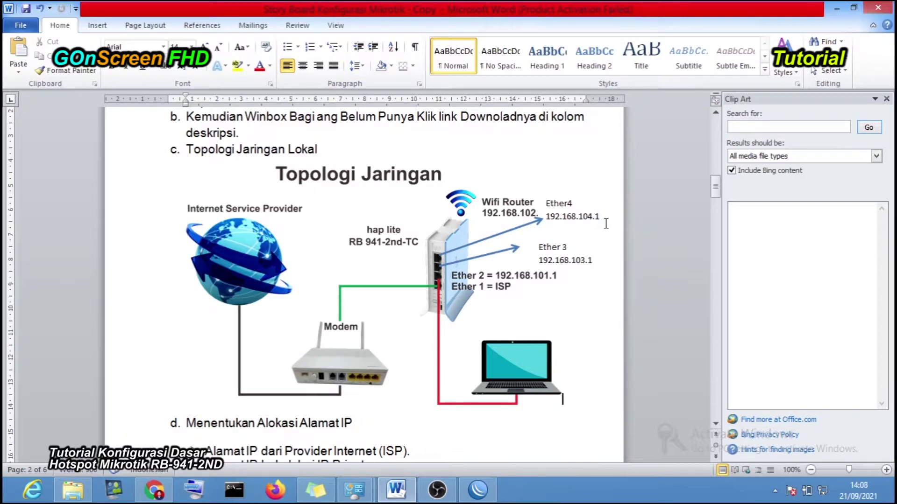
- Switch from the Topologi Jaringan diagram back to WinBox's DHCP Server list with Alt+Tab
{"action": "key", "text": "alt+Tab"}
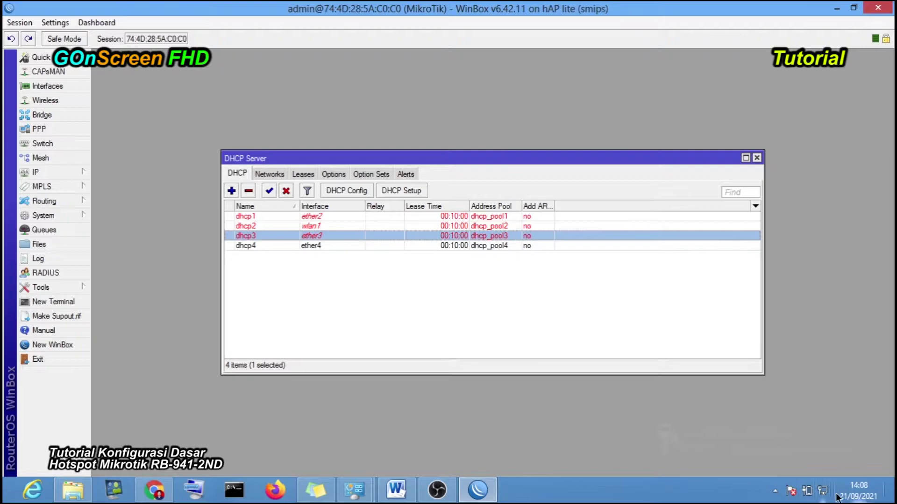
- Close WinBox, relaunch it from the desktop and connect to the 192.168.101.1 neighbour
{"action": "mouse_move", "coordinate": [828, 495]}
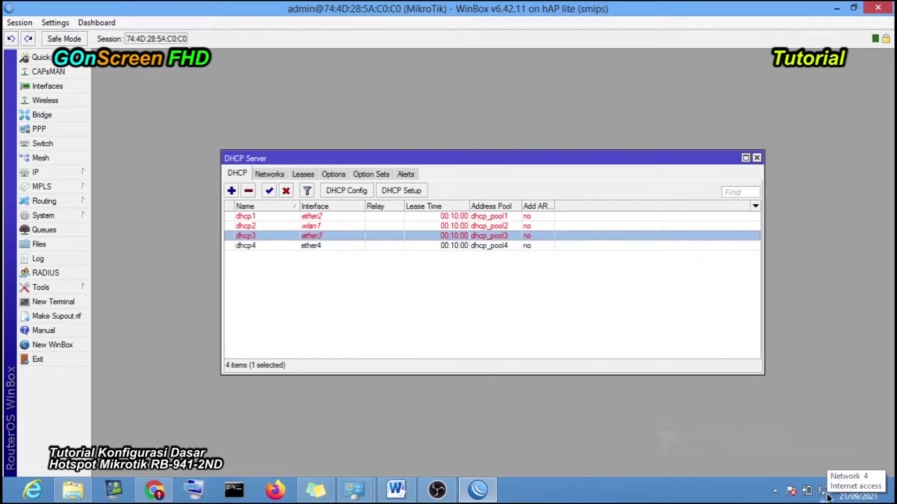
{"action": "left_click", "coordinate": [879, 10]}
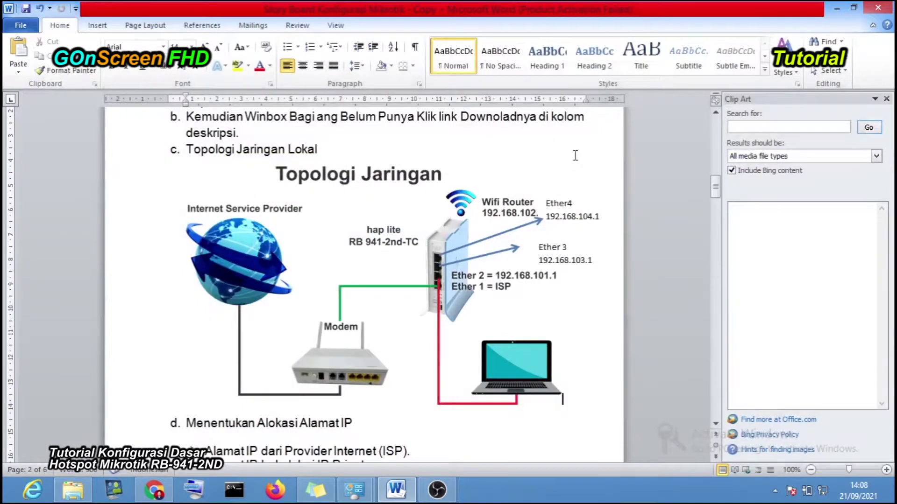
{"action": "left_click", "coordinate": [832, 8]}
{"action": "double_click", "coordinate": [88, 364]}
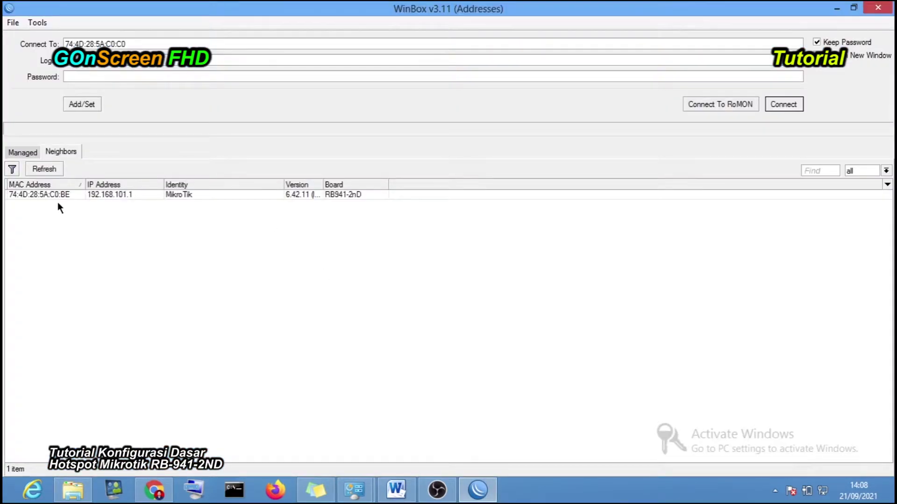
{"action": "left_click", "coordinate": [55, 194]}
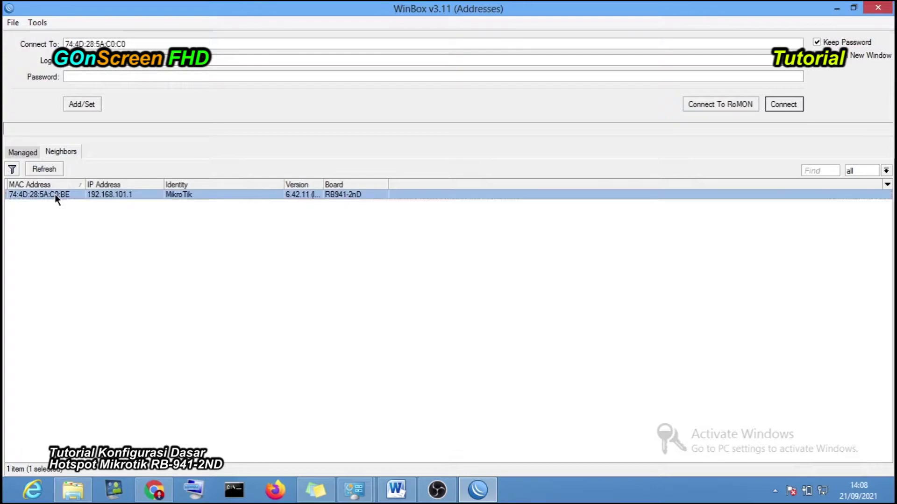
{"action": "left_click", "coordinate": [783, 104]}
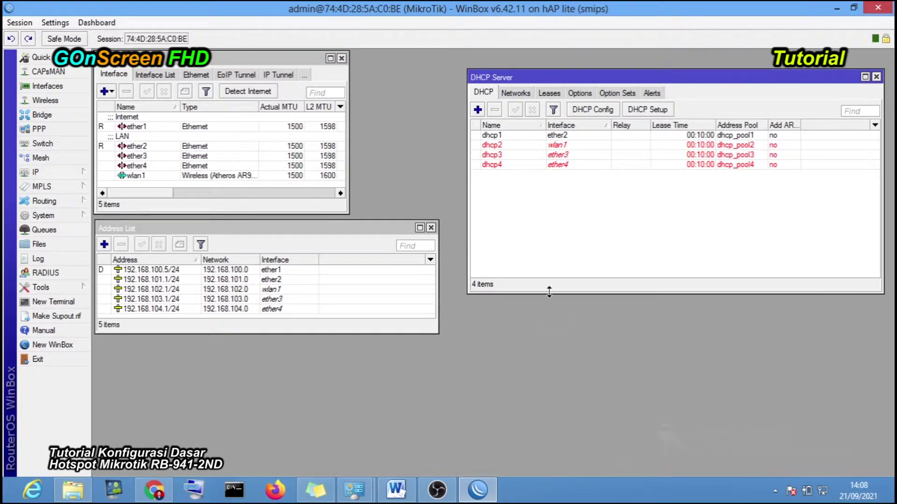
- Shorten the DHCP Server window by dragging its bottom and top edges
{"action": "left_click_drag", "start_coordinate": [556, 294], "coordinate": [556, 230]}
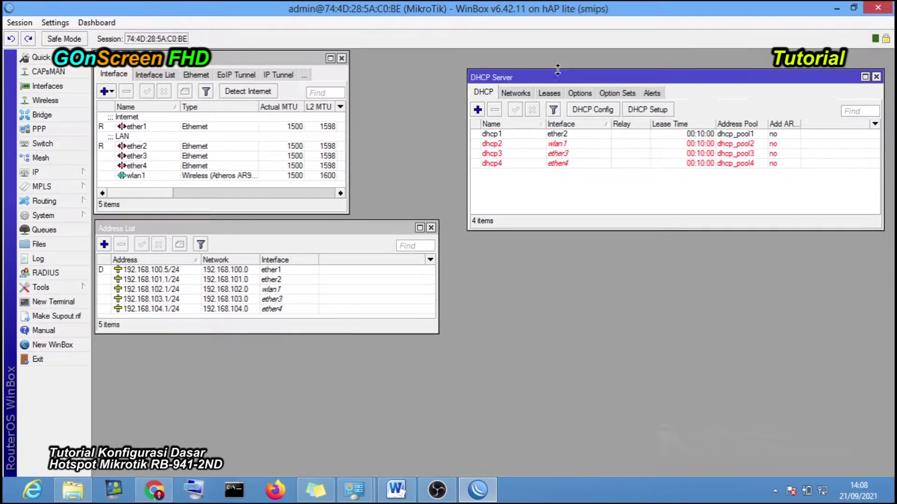
{"action": "left_click_drag", "start_coordinate": [541, 70], "coordinate": [541, 56]}
{"action": "left_click_drag", "start_coordinate": [591, 228], "coordinate": [590, 215]}
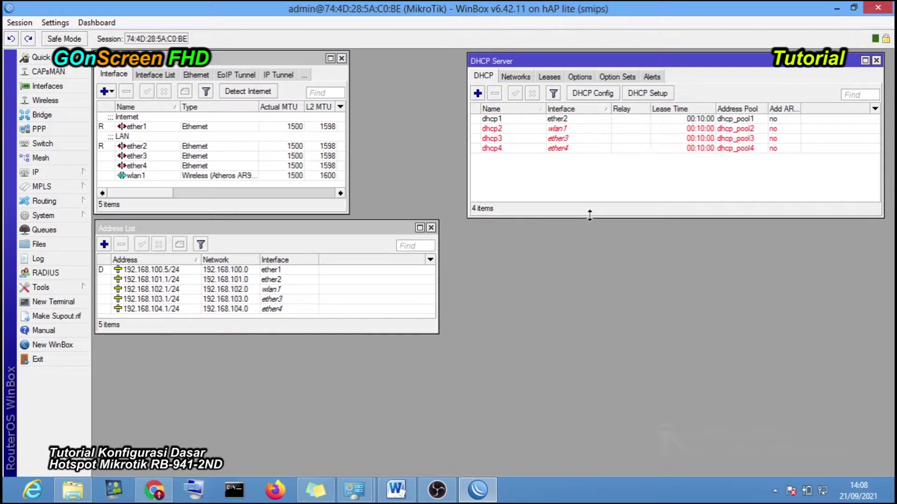
- Select the 192.168.103.1/24 and 192.168.104.1/24 addresses, then minimize WinBox
{"action": "left_click", "coordinate": [386, 229]}
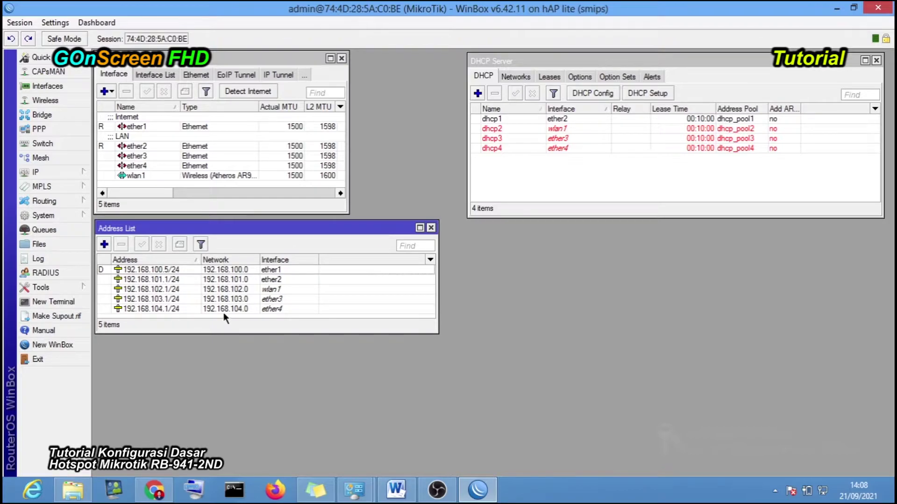
{"action": "left_click", "coordinate": [177, 303]}
{"action": "left_click", "coordinate": [179, 309]}
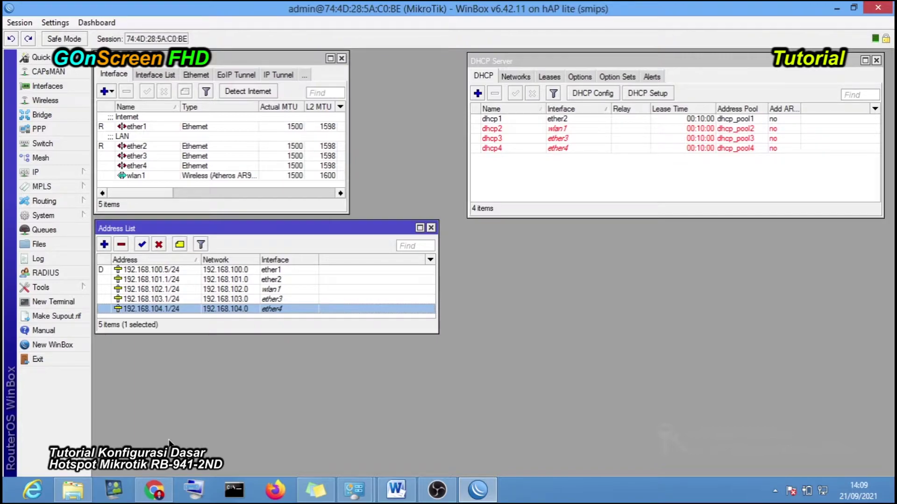
{"action": "left_click", "coordinate": [837, 9]}
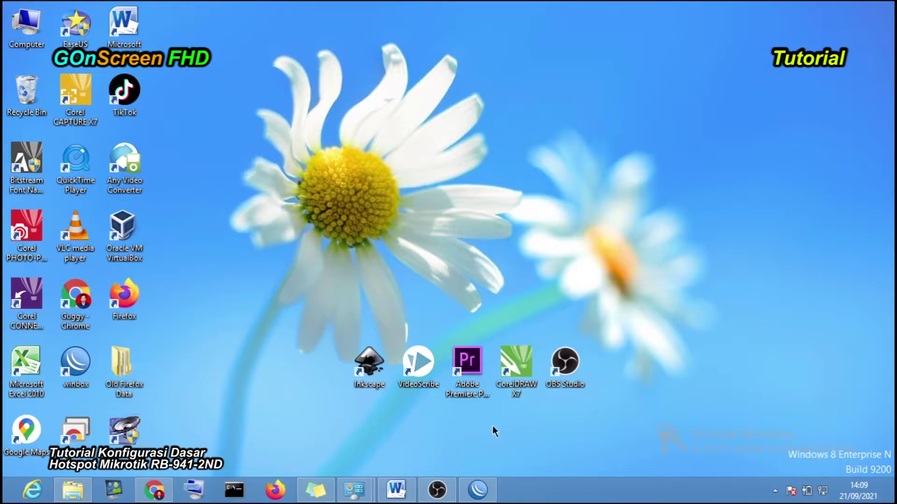
- Undo twelve diagram changes back to the WiFi Hotspot picture, then minimize Word
{"action": "left_click", "coordinate": [396, 489]}
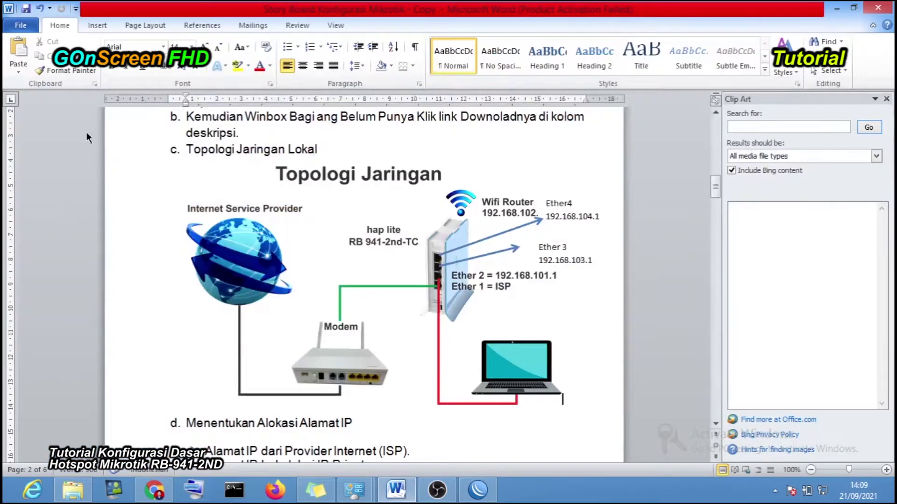
{"action": "left_click", "coordinate": [39, 9]}
{"action": "left_click", "coordinate": [40, 8]}
{"action": "left_click", "coordinate": [39, 9]}
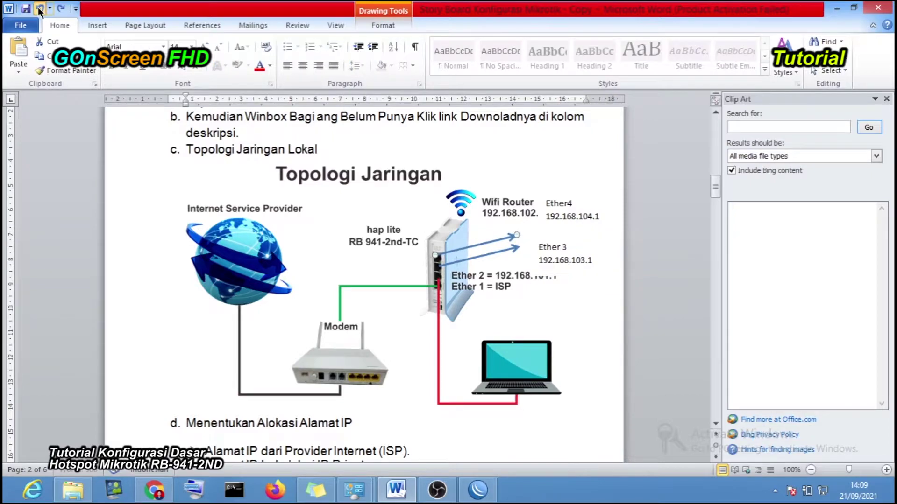
{"action": "left_click", "coordinate": [40, 8]}
{"action": "left_click", "coordinate": [40, 9]}
{"action": "left_click", "coordinate": [40, 9]}
{"action": "left_click", "coordinate": [39, 8]}
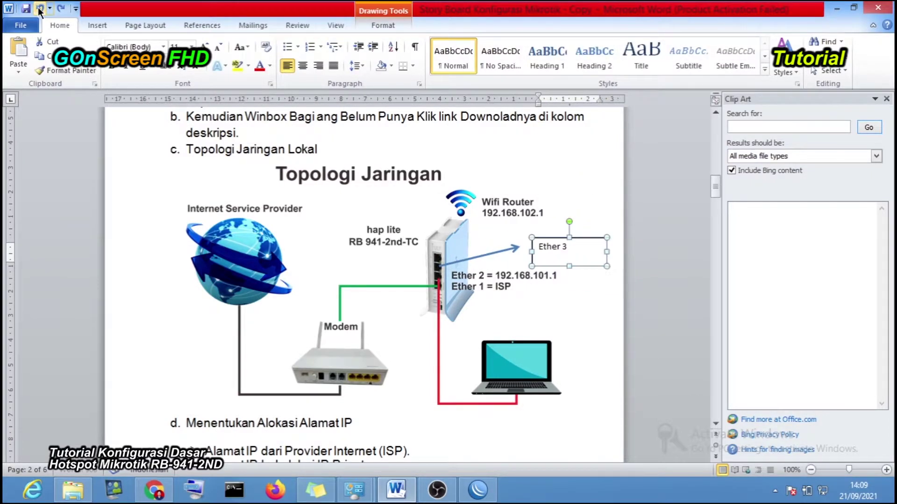
{"action": "left_click", "coordinate": [39, 8]}
{"action": "left_click", "coordinate": [40, 8]}
{"action": "left_click", "coordinate": [39, 8]}
{"action": "left_click", "coordinate": [40, 9]}
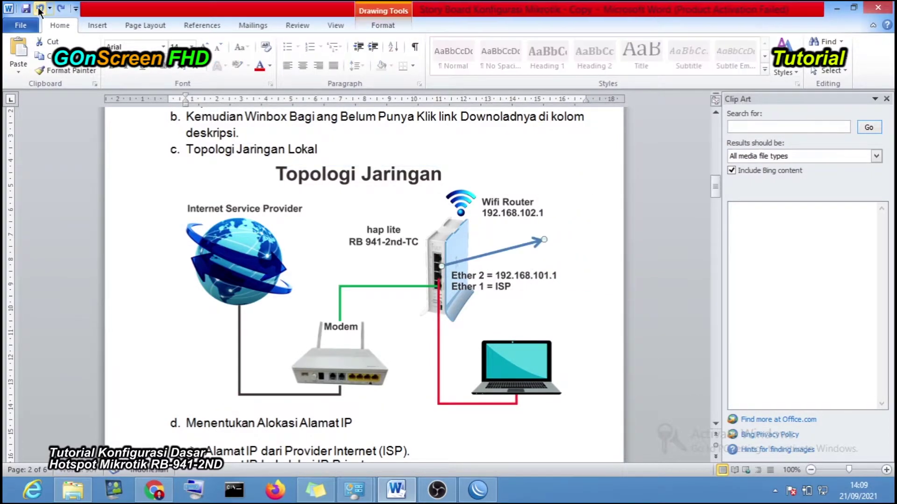
{"action": "left_click", "coordinate": [40, 8]}
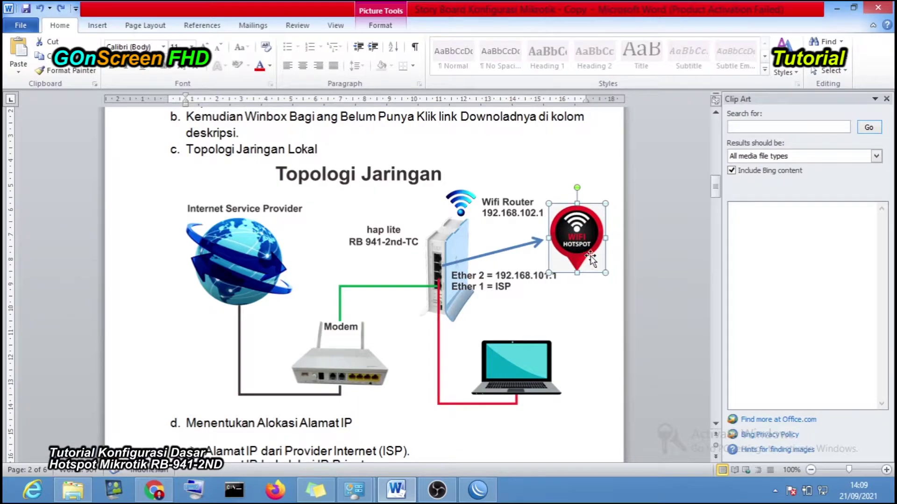
{"action": "left_click", "coordinate": [585, 317]}
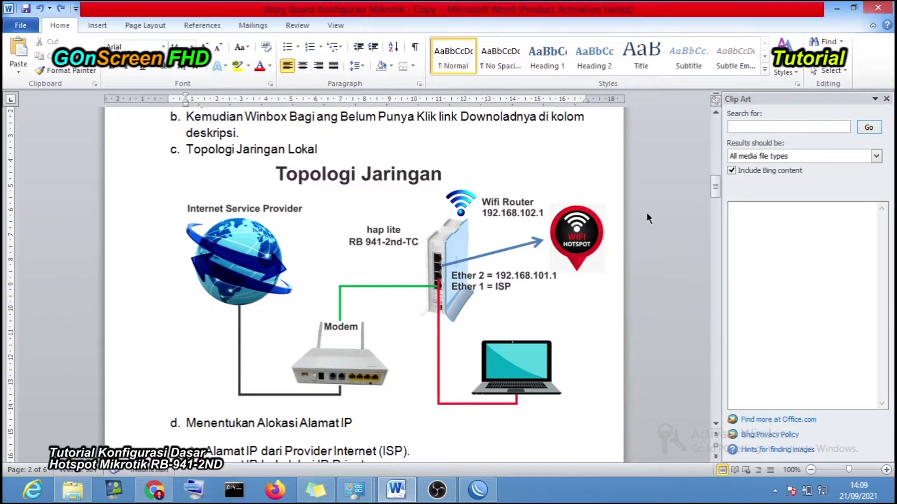
{"action": "left_click", "coordinate": [836, 8]}
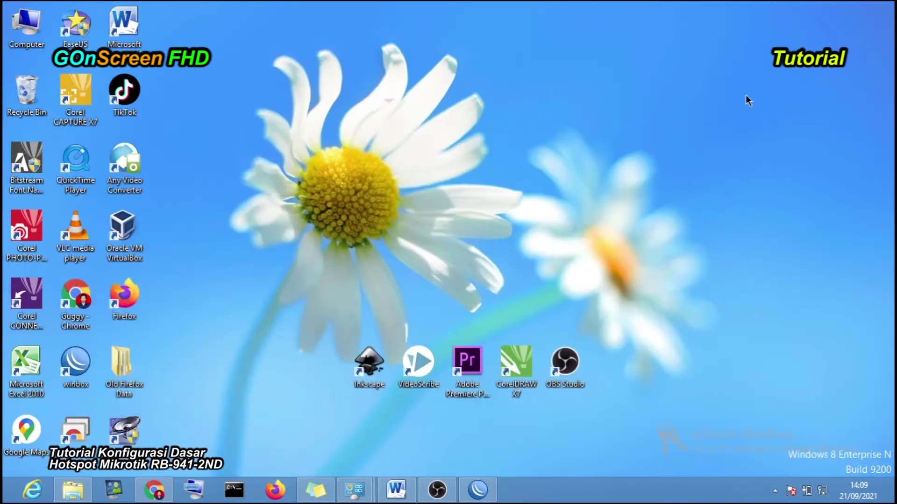
- Refresh the desktop and restore the WinBox router session
{"action": "right_click", "coordinate": [413, 130]}
{"action": "left_click", "coordinate": [447, 167]}
{"action": "left_click", "coordinate": [477, 489]}
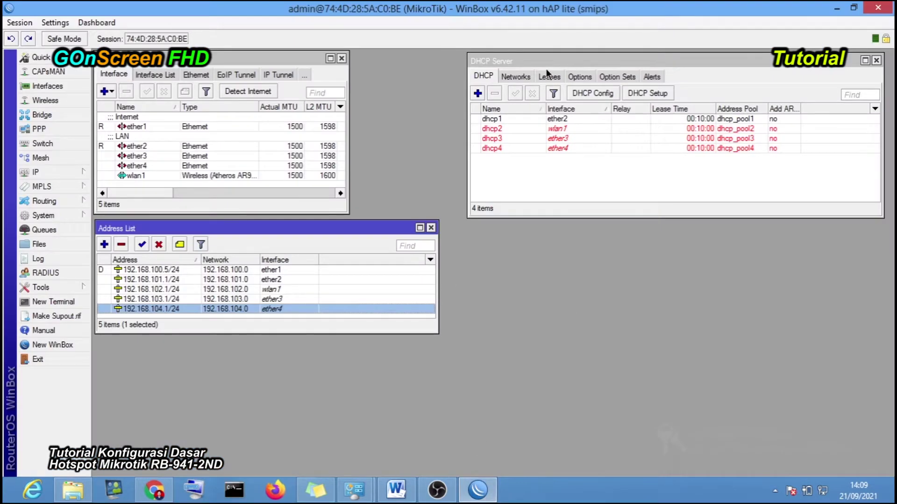
- Nudge the DHCP Server window left and make it shorter
{"action": "mouse_move", "coordinate": [554, 63]}
{"action": "left_mouse_down"}
{"action": "mouse_move", "coordinate": [524, 59]}
{"action": "mouse_move", "coordinate": [554, 62]}
{"action": "left_mouse_up"}
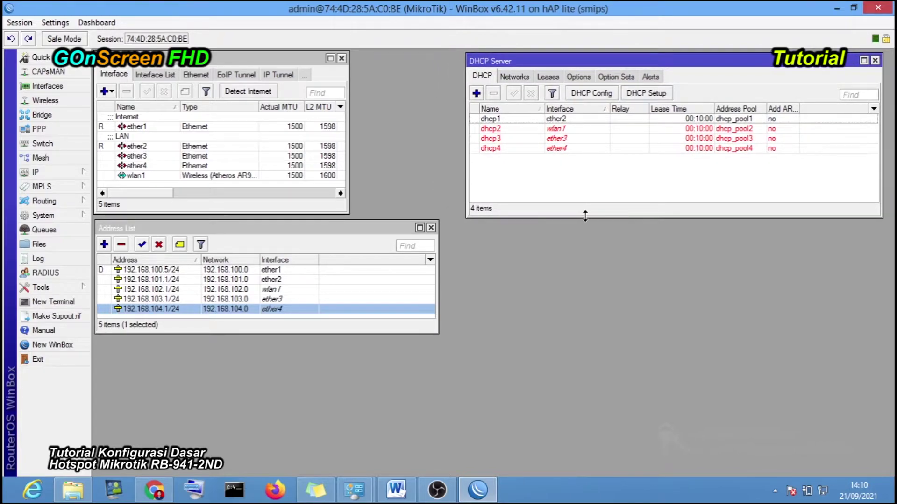
{"action": "left_click_drag", "start_coordinate": [584, 218], "coordinate": [583, 193]}
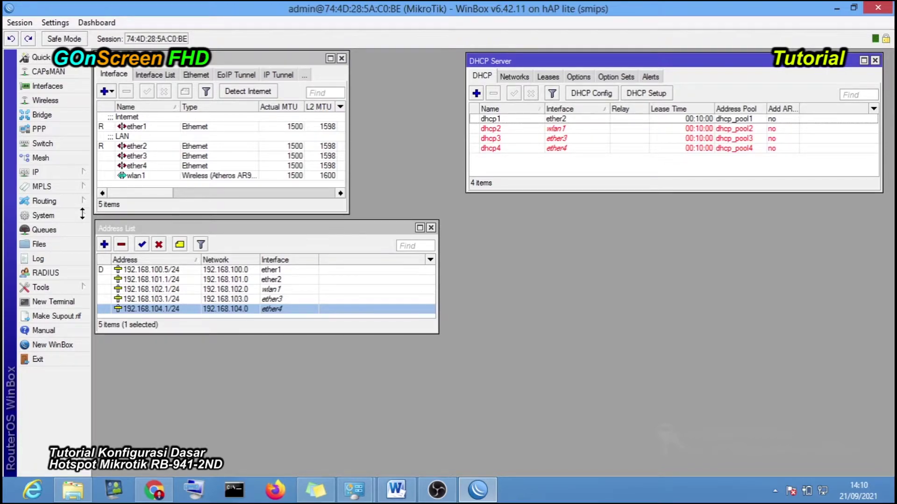
{"action": "left_click", "coordinate": [82, 172]}
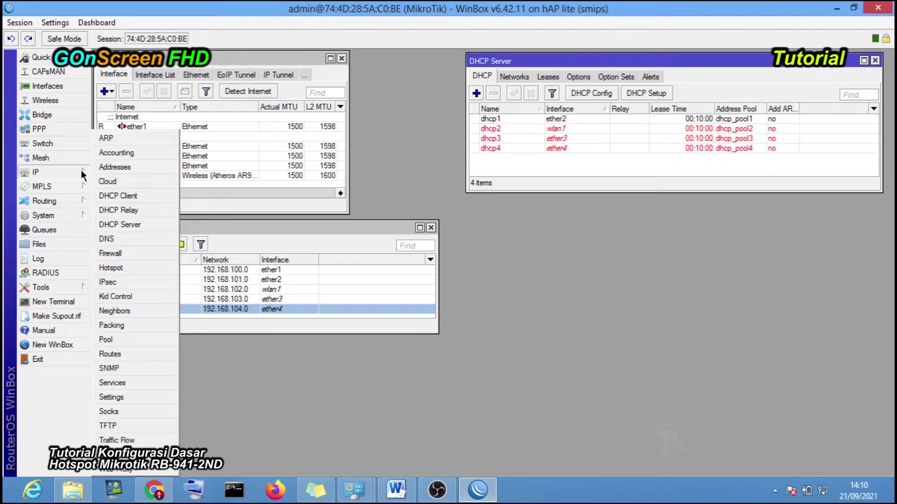
- Open IP > Hotspot and browse the Server Profiles, Users, User Profiles and Active tabs
{"action": "left_click", "coordinate": [114, 270]}
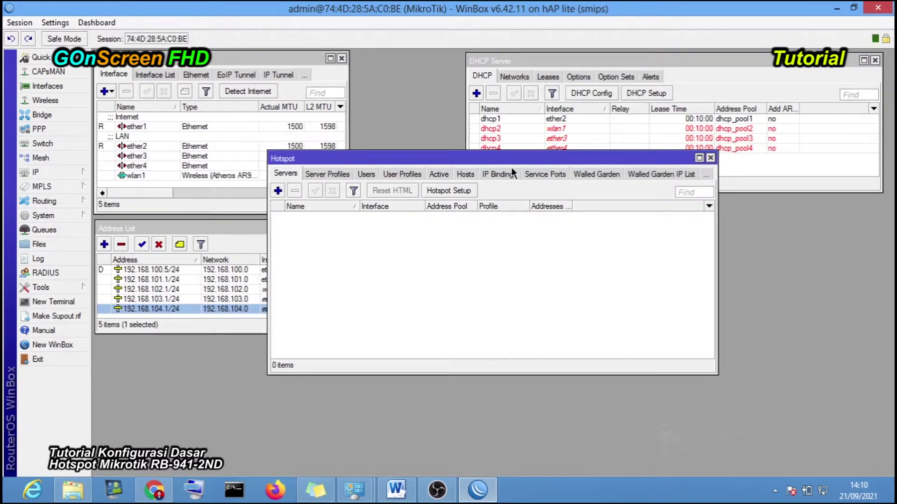
{"action": "left_click_drag", "start_coordinate": [512, 167], "coordinate": [489, 217]}
{"action": "left_click", "coordinate": [321, 232]}
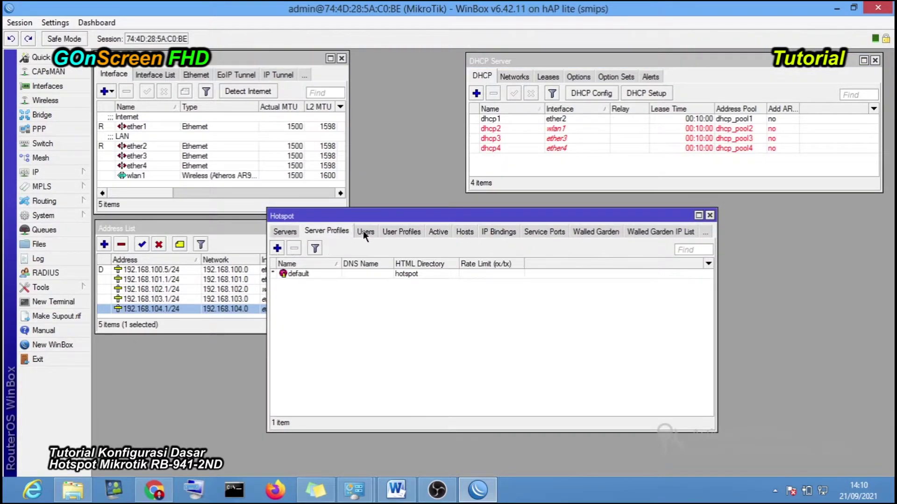
{"action": "left_click", "coordinate": [366, 231]}
{"action": "left_click", "coordinate": [387, 232]}
{"action": "left_click", "coordinate": [407, 231]}
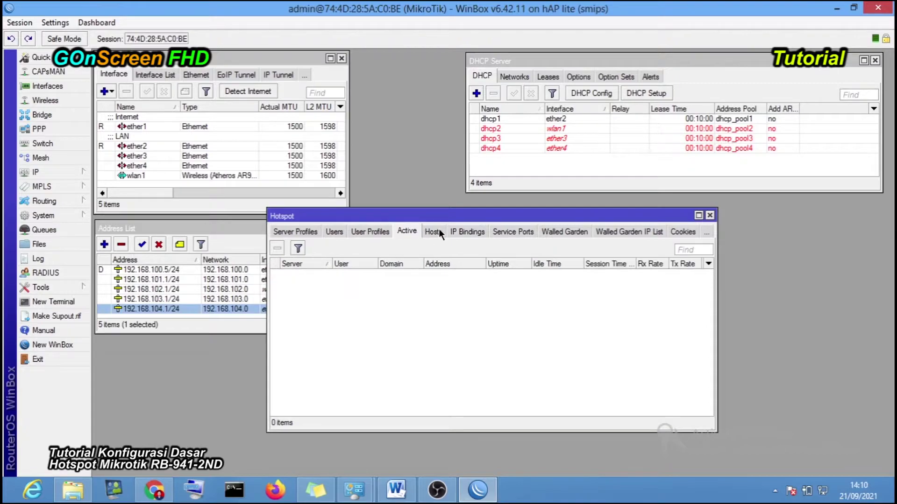
{"action": "left_click", "coordinate": [301, 231]}
- Return to the empty Servers list and launch Hotspot Setup
{"action": "left_click_drag", "start_coordinate": [308, 217], "coordinate": [437, 222]}
{"action": "left_click", "coordinate": [318, 227]}
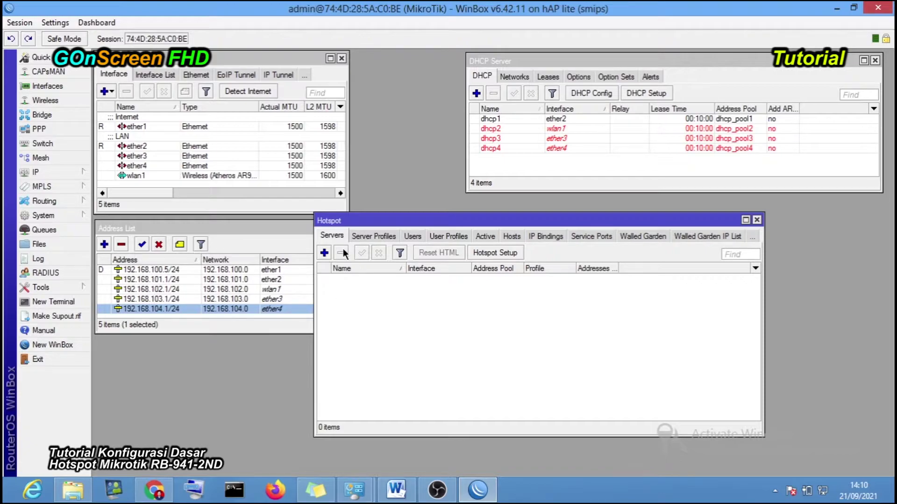
{"action": "left_click", "coordinate": [489, 251]}
- Reposition and widen the Hotspot Setup wizard window
{"action": "left_click_drag", "start_coordinate": [518, 229], "coordinate": [342, 315]}
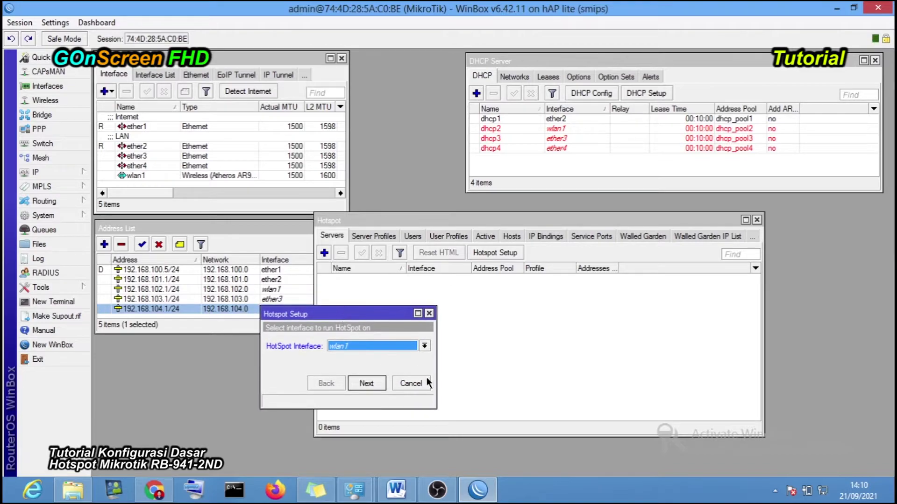
{"action": "left_click", "coordinate": [438, 362]}
{"action": "left_click", "coordinate": [385, 327]}
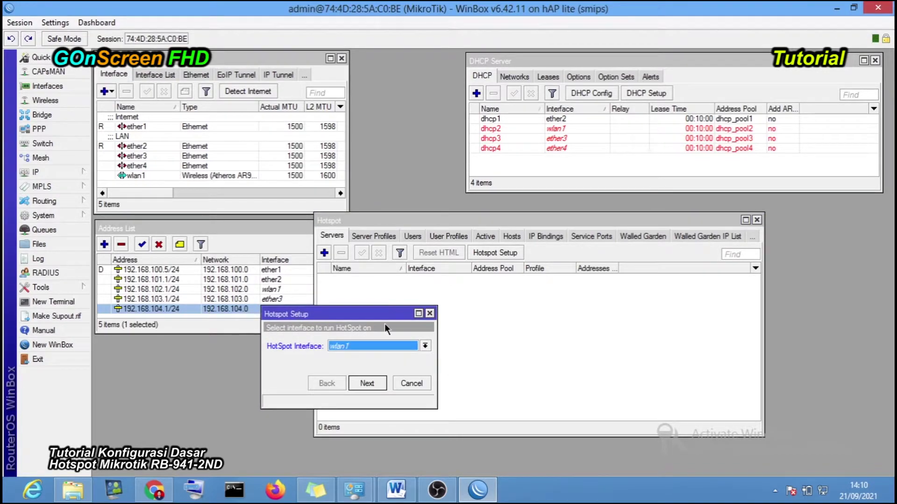
{"action": "left_click_drag", "start_coordinate": [434, 354], "coordinate": [551, 354]}
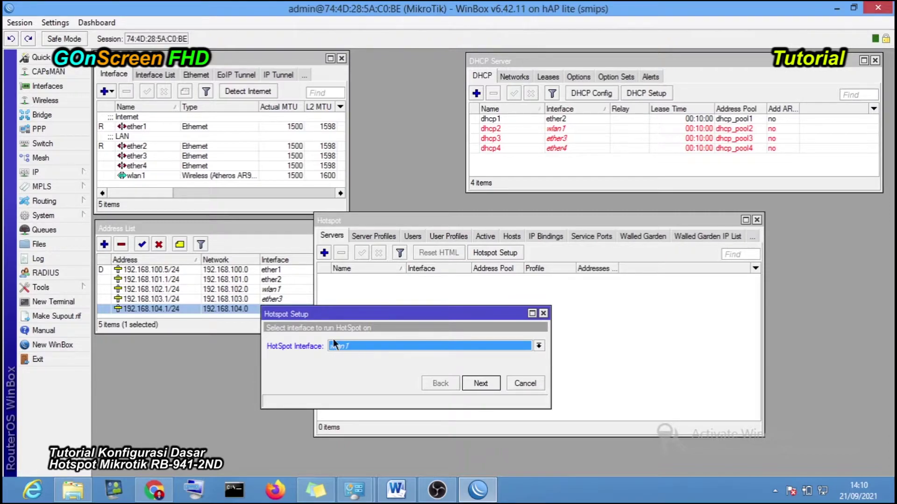
{"action": "left_click_drag", "start_coordinate": [346, 319], "coordinate": [347, 317]}
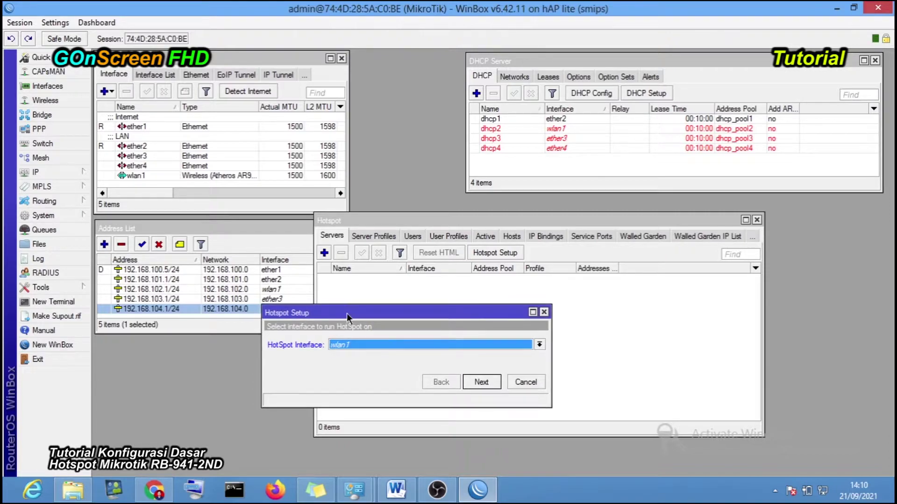
- Choose ether3 as the hotspot interface and continue to the local address step
{"action": "left_click", "coordinate": [335, 344]}
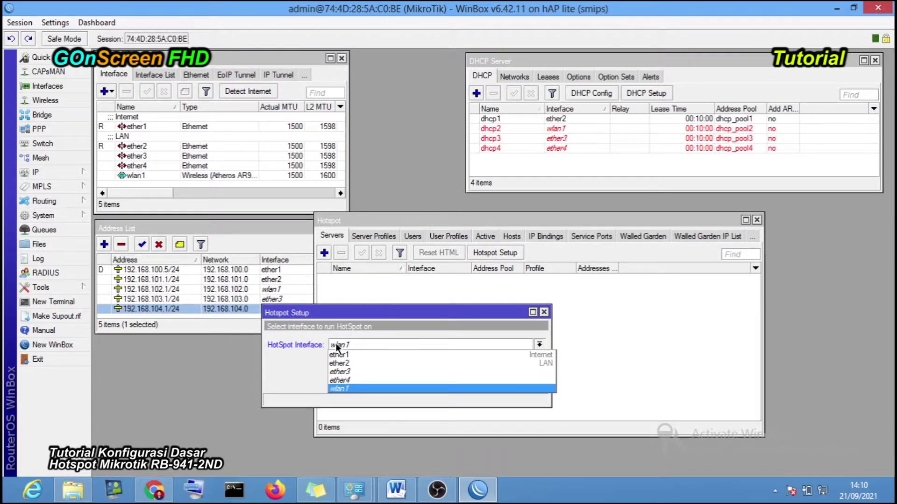
{"action": "left_click", "coordinate": [354, 372]}
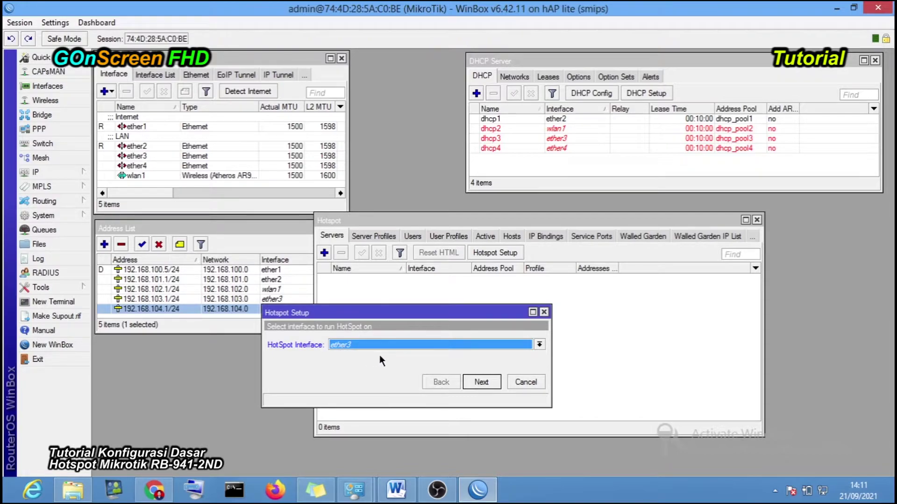
{"action": "left_click", "coordinate": [431, 347]}
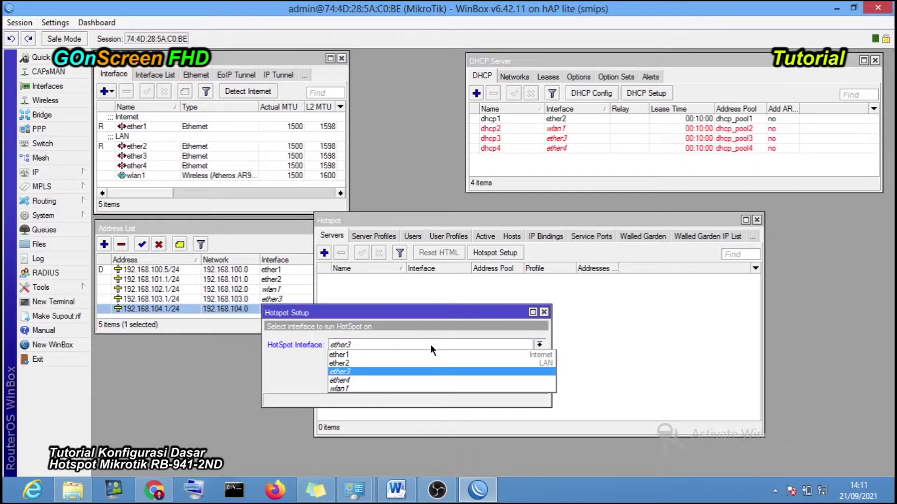
{"action": "left_click", "coordinate": [368, 371]}
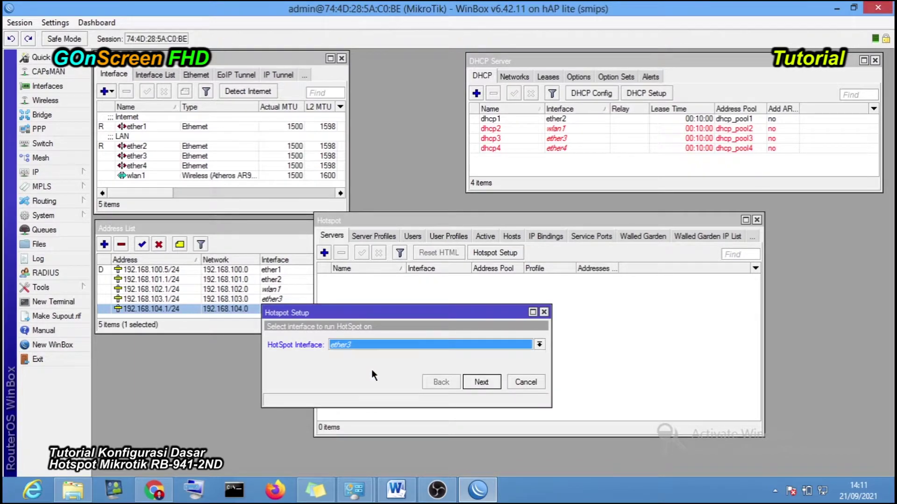
{"action": "left_click", "coordinate": [483, 382]}
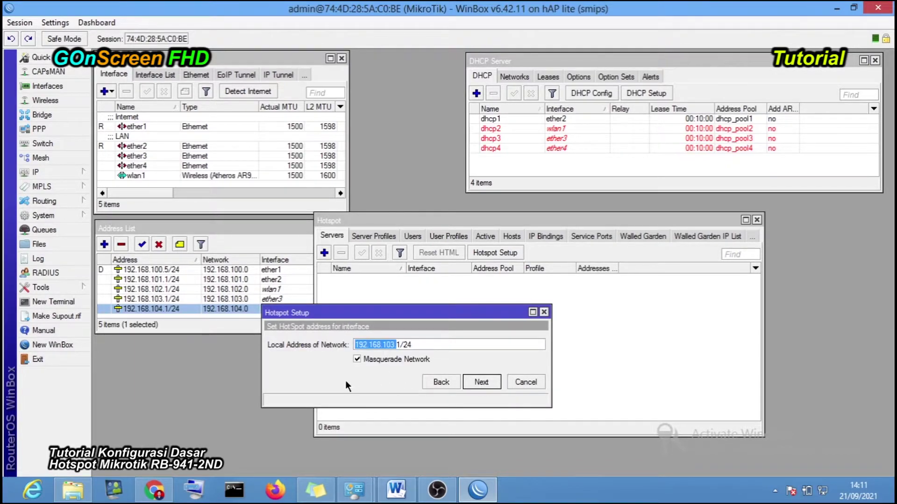
- Keep local address 192.168.103.1/24 with Masquerade Network checked and proceed to the pool
{"action": "left_click", "coordinate": [363, 345]}
{"action": "left_click_drag", "start_coordinate": [353, 345], "coordinate": [441, 345]}
{"action": "left_click", "coordinate": [440, 345]}
{"action": "left_click", "coordinate": [357, 359]}
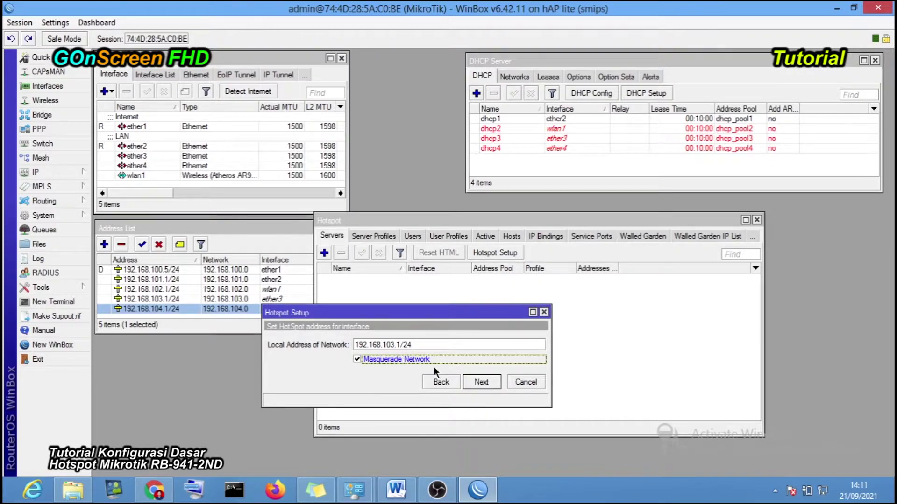
{"action": "left_click", "coordinate": [475, 380]}
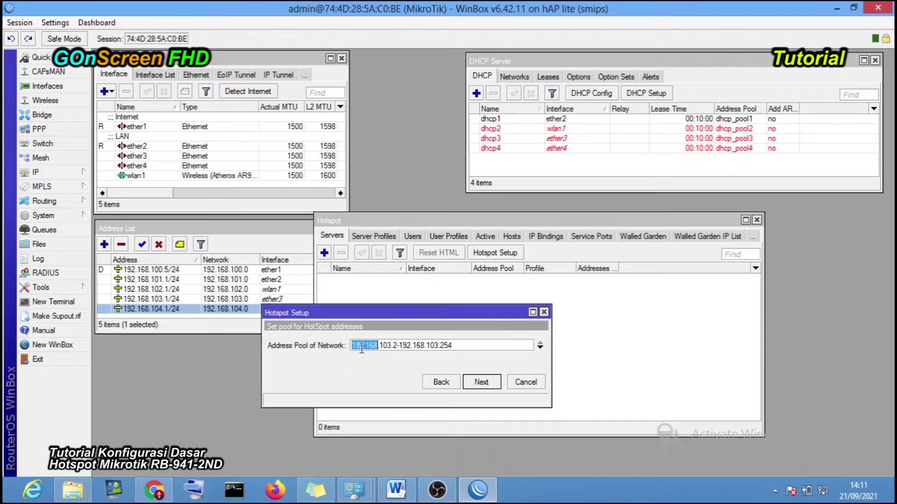
{"action": "left_click_drag", "start_coordinate": [354, 348], "coordinate": [462, 349]}
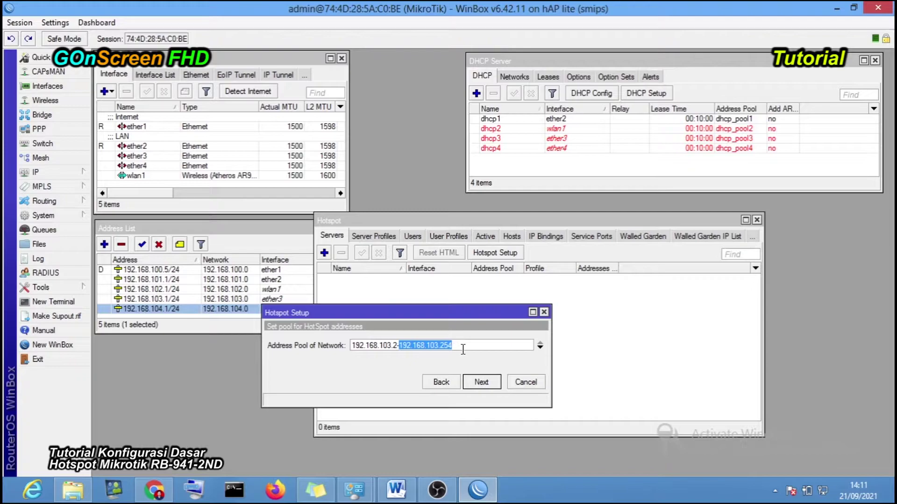
{"action": "left_click", "coordinate": [463, 349]}
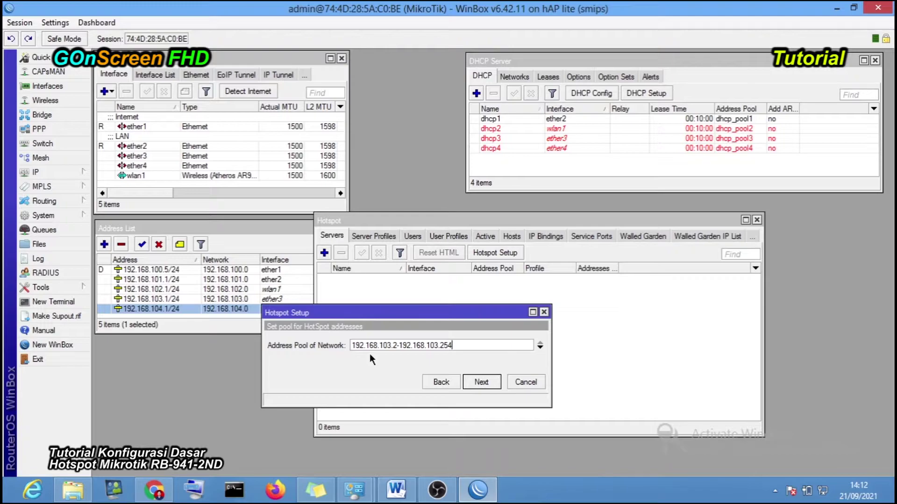
{"action": "left_click_drag", "start_coordinate": [383, 345], "coordinate": [470, 354]}
{"action": "left_click", "coordinate": [458, 345]}
{"action": "left_click", "coordinate": [397, 345]}
{"action": "key", "text": "BackSpace"}
{"action": "type", "text": "5"}
{"action": "key", "text": "BackSpace"}
{"action": "type", "text": "6"}
{"action": "left_click", "coordinate": [475, 345]}
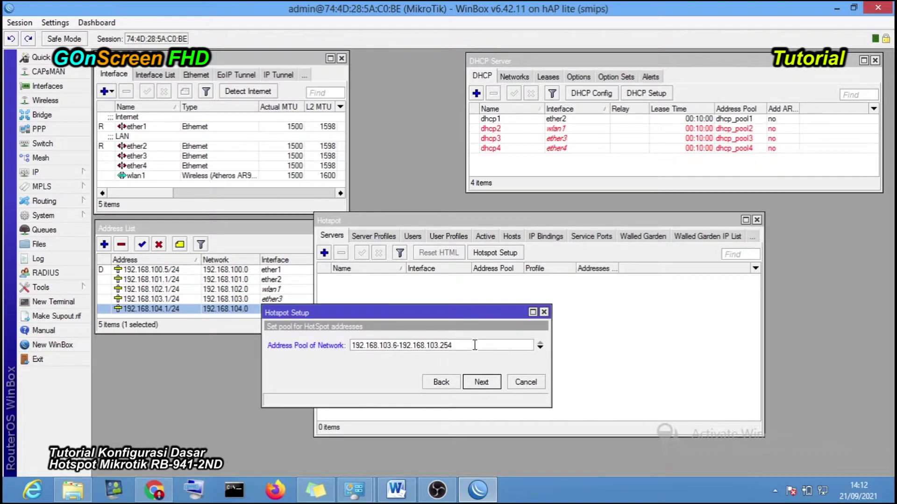
{"action": "left_click", "coordinate": [397, 345]}
{"action": "key", "text": "BackSpace"}
{"action": "type", "text": "2"}
{"action": "key", "text": "End"}
{"action": "left_click_drag", "start_coordinate": [392, 346], "coordinate": [379, 345]}
{"action": "left_click", "coordinate": [460, 348]}
- Accept the address pool and leave the SSL certificate set to none
{"action": "left_click", "coordinate": [473, 388]}
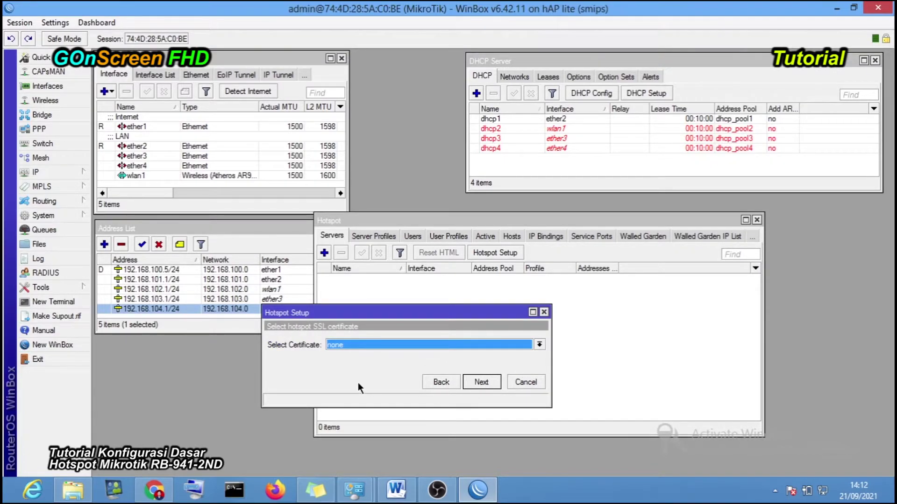
{"action": "left_click", "coordinate": [368, 345]}
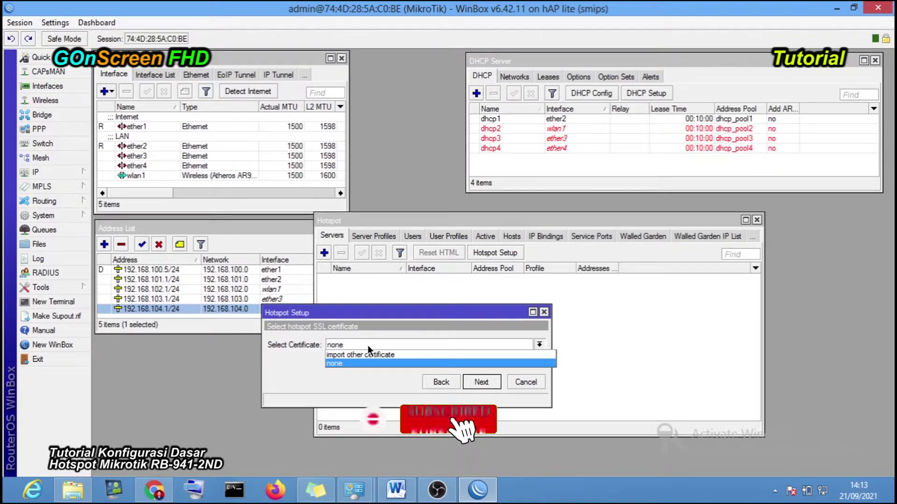
{"action": "left_click", "coordinate": [337, 364]}
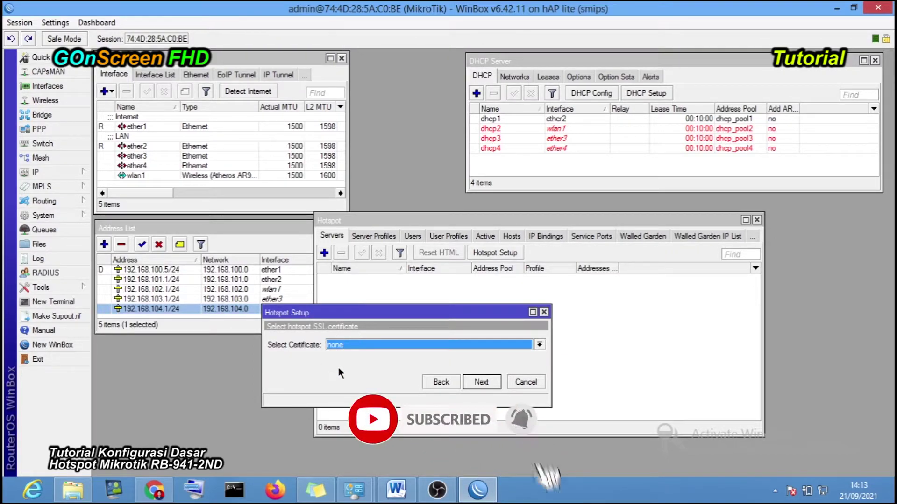
{"action": "left_click", "coordinate": [354, 345]}
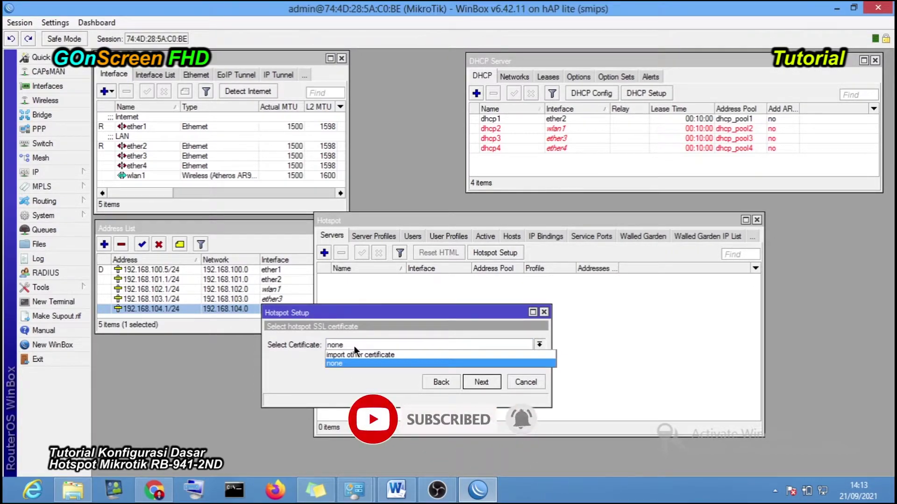
{"action": "left_click", "coordinate": [377, 330]}
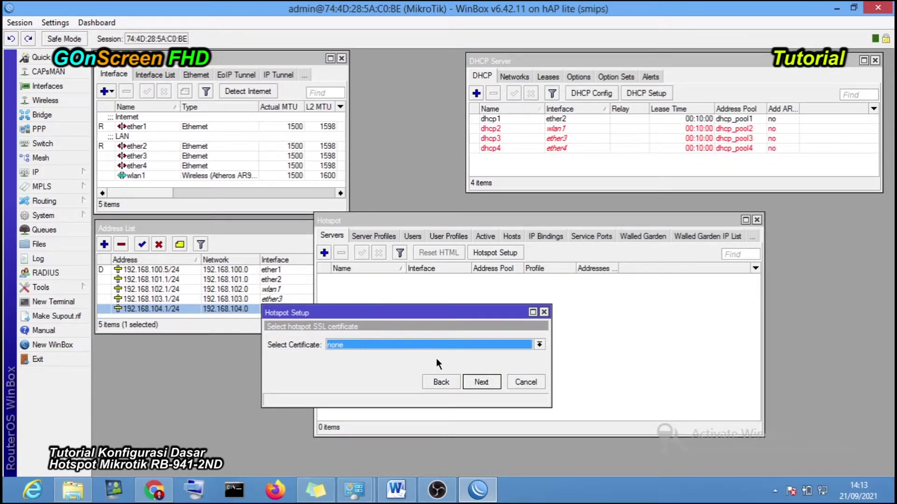
- Leave the SMTP server at 0.0.0.0 and continue to the DNS servers step
{"action": "left_click", "coordinate": [474, 380]}
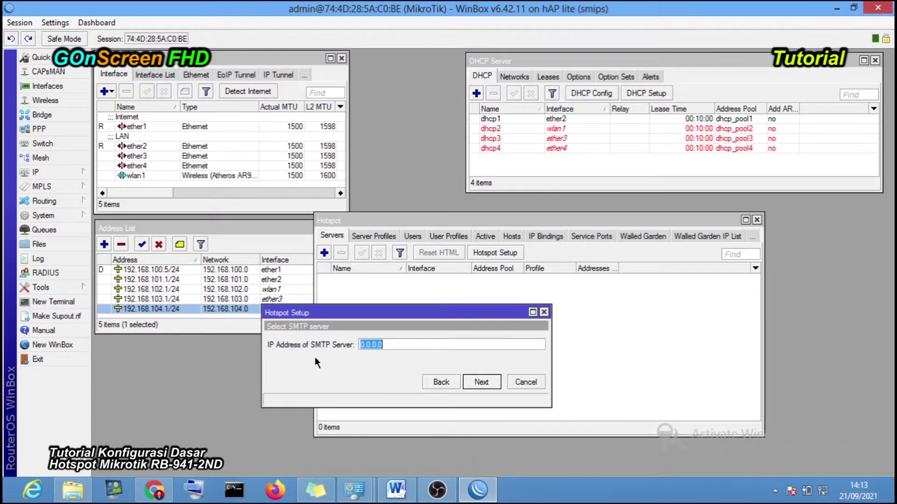
{"action": "left_click", "coordinate": [398, 346]}
{"action": "left_click", "coordinate": [480, 382]}
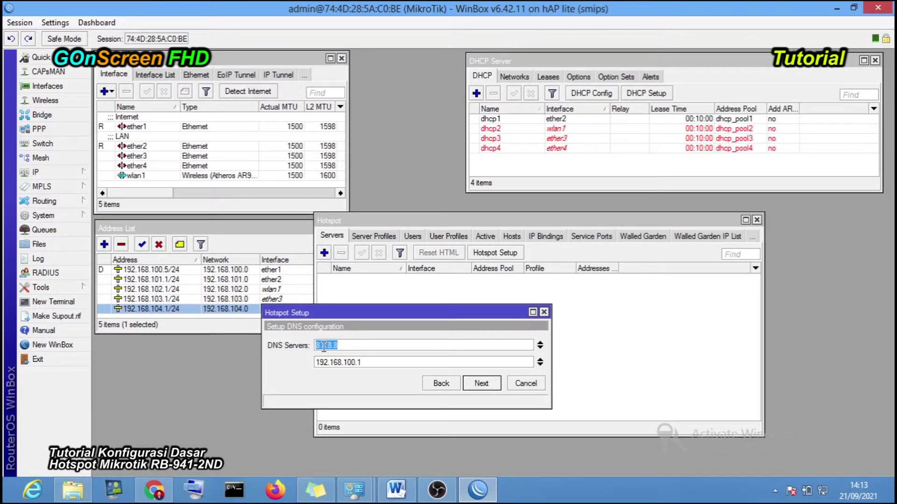
- Keep 8.8.8.8 and 192.168.100.1 as the hotspot DNS servers and continue the wizard
{"action": "left_click", "coordinate": [347, 346]}
{"action": "left_click", "coordinate": [539, 359]}
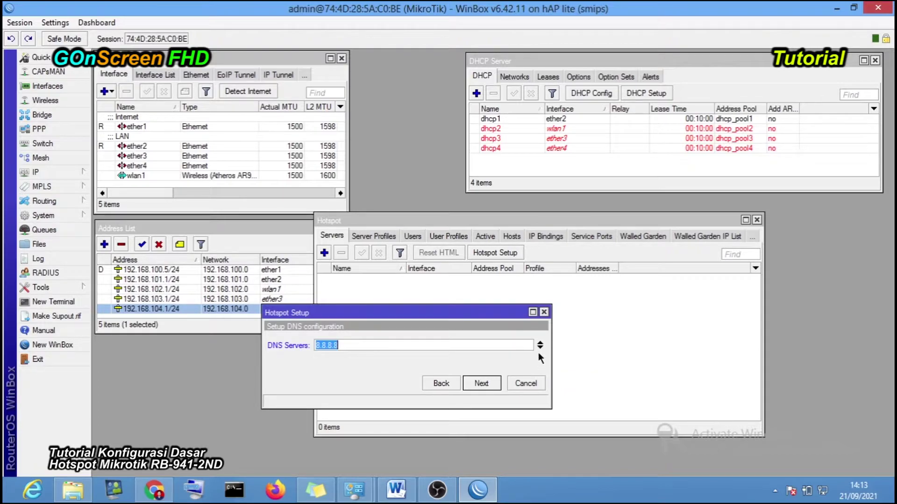
{"action": "left_click", "coordinate": [540, 348]}
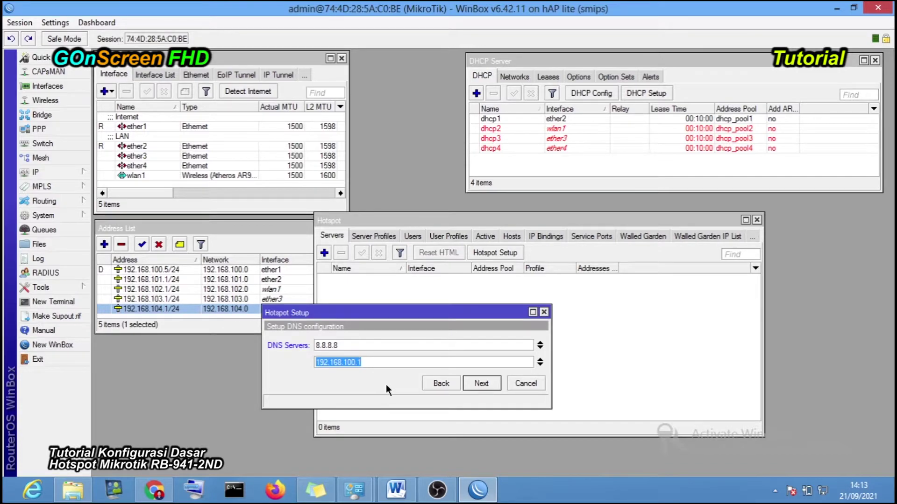
{"action": "left_click", "coordinate": [394, 365]}
{"action": "left_click", "coordinate": [482, 384]}
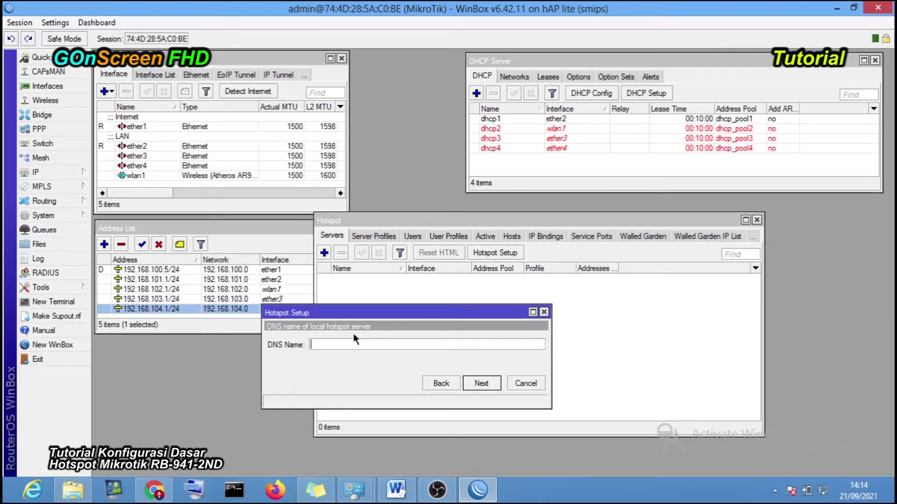
- Enter hotspot.sekolah.id as the hotspot's DNS name and continue
{"action": "type", "text": "hots"}
{"action": "type", "text": "d"}
{"action": "left_click", "coordinate": [481, 383]}
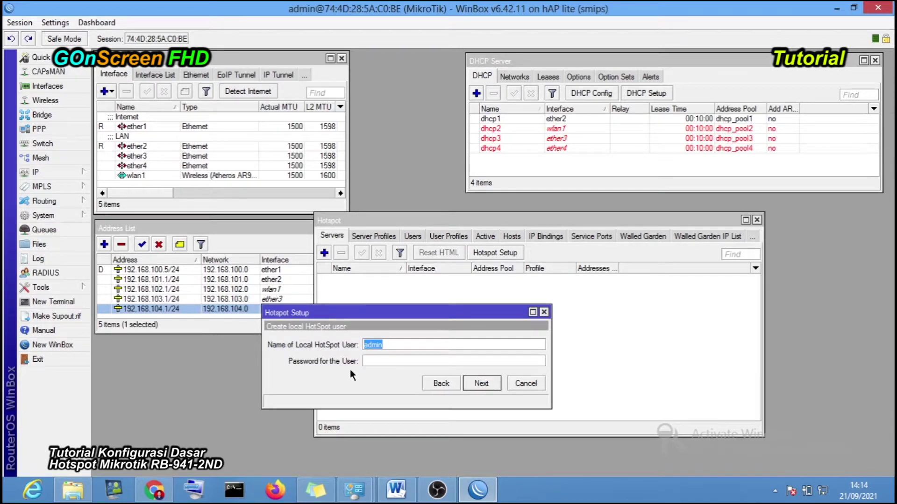
- Create the local hotspot user admin with a password and finish the setup
{"action": "left_click", "coordinate": [392, 346]}
{"action": "type", "text": "12345"}
{"action": "left_click", "coordinate": [481, 383]}
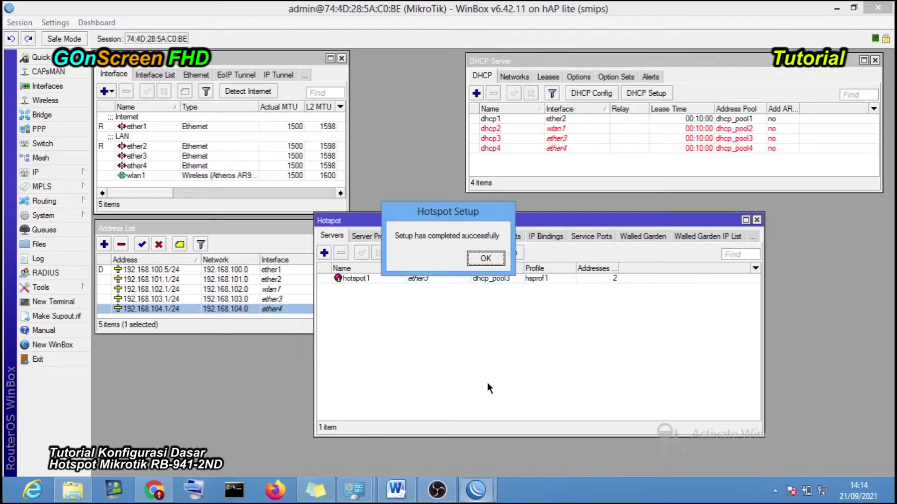
{"action": "left_click", "coordinate": [484, 258]}
- Shrink the Hotspot window, move it right, and bring Chrome to the front
{"action": "left_click_drag", "start_coordinate": [503, 222], "coordinate": [545, 215]}
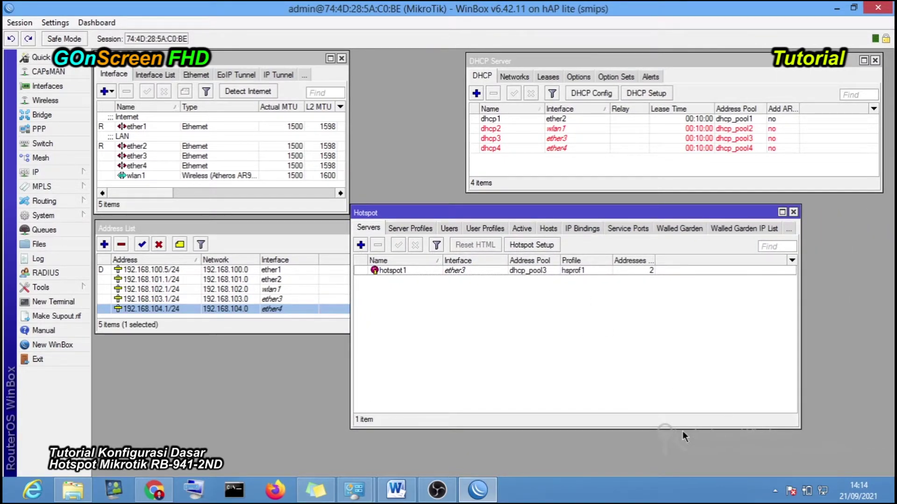
{"action": "left_click_drag", "start_coordinate": [681, 428], "coordinate": [681, 328]}
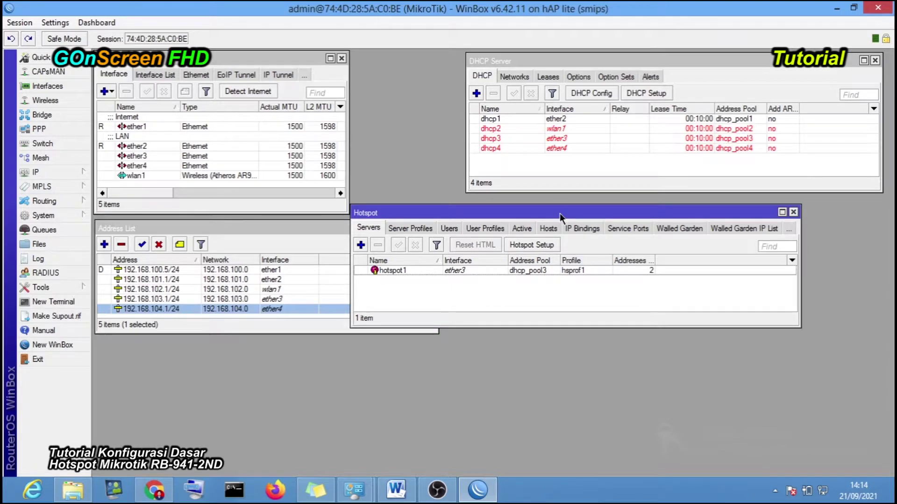
{"action": "left_click_drag", "start_coordinate": [560, 213], "coordinate": [618, 246]}
{"action": "left_click", "coordinate": [159, 489]}
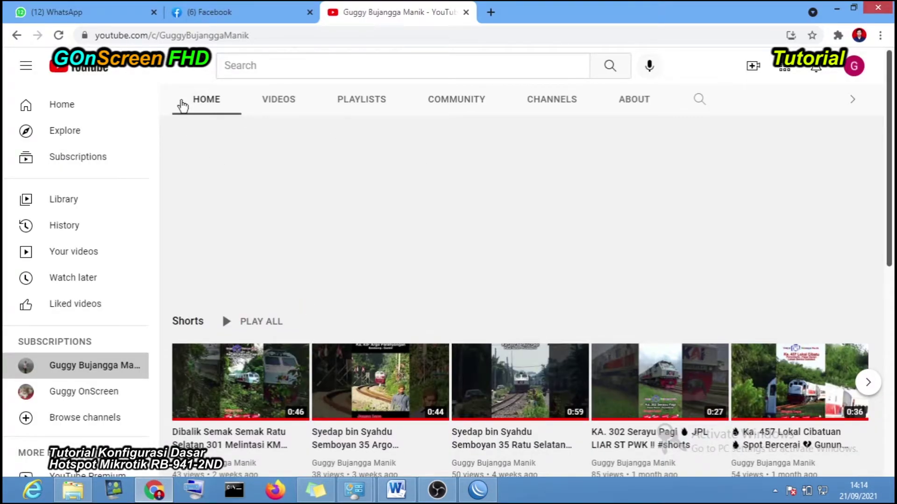
- Open the subscribed channel's page from YouTube's home feed
{"action": "left_click", "coordinate": [88, 112]}
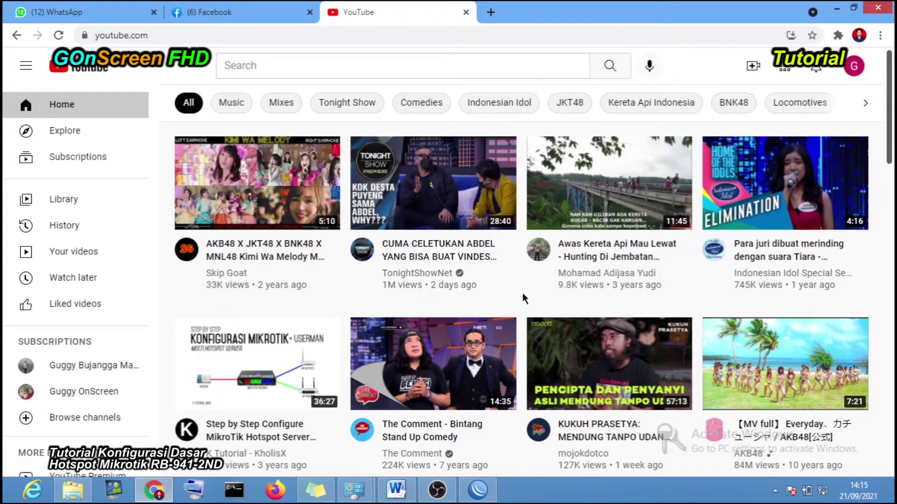
{"action": "scroll", "coordinate": [450, 276], "scroll_direction": "down", "scroll_amount": 3}
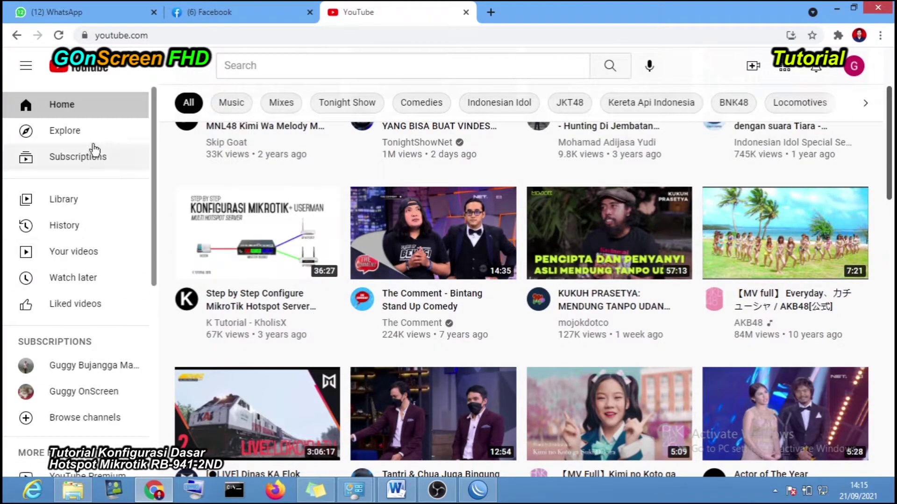
{"action": "left_click", "coordinate": [85, 395]}
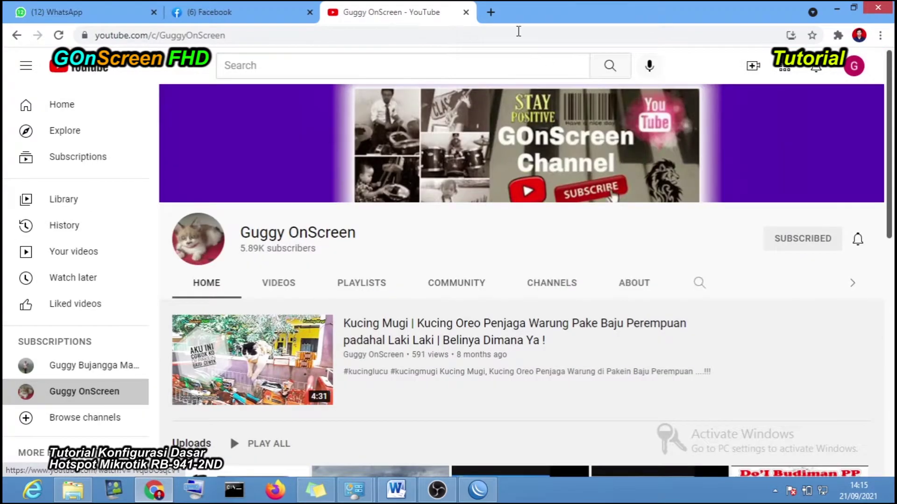
- In a new tab, search Google for 'logo hotspot' from recent searches, then minimize Chrome
{"action": "left_click", "coordinate": [490, 12]}
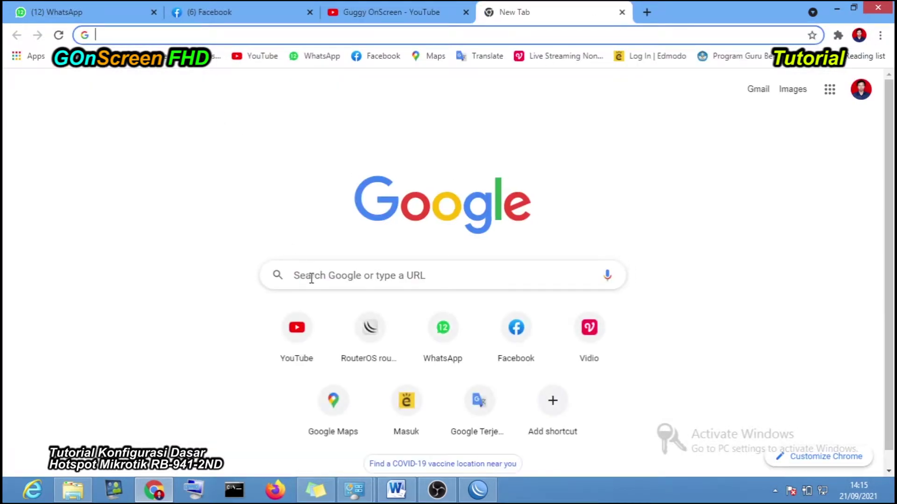
{"action": "left_click", "coordinate": [311, 276]}
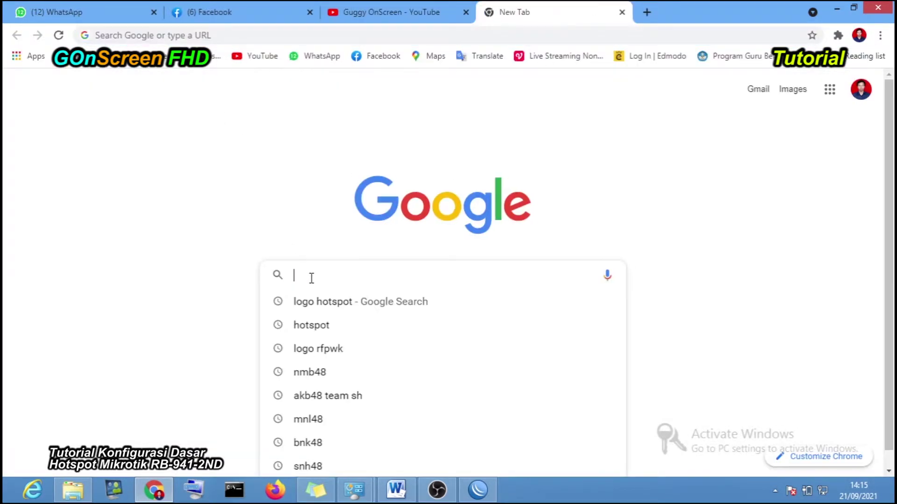
{"action": "left_click", "coordinate": [317, 301]}
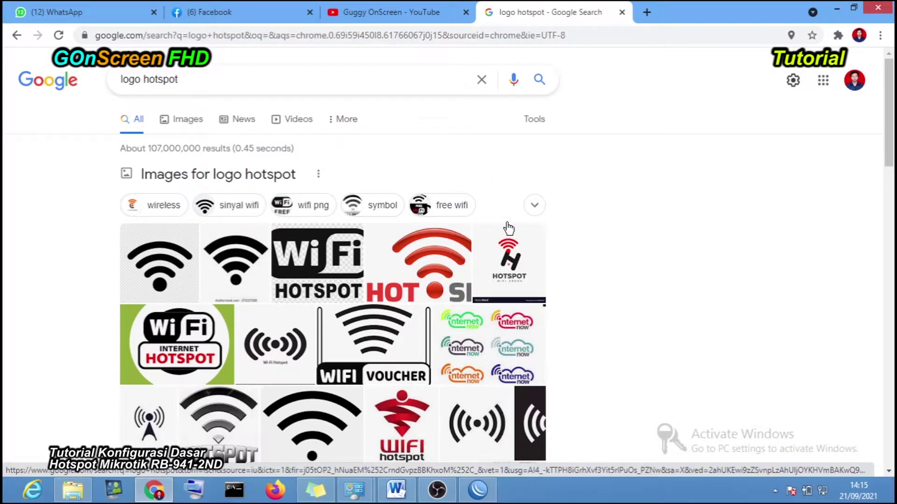
{"action": "left_click", "coordinate": [836, 8]}
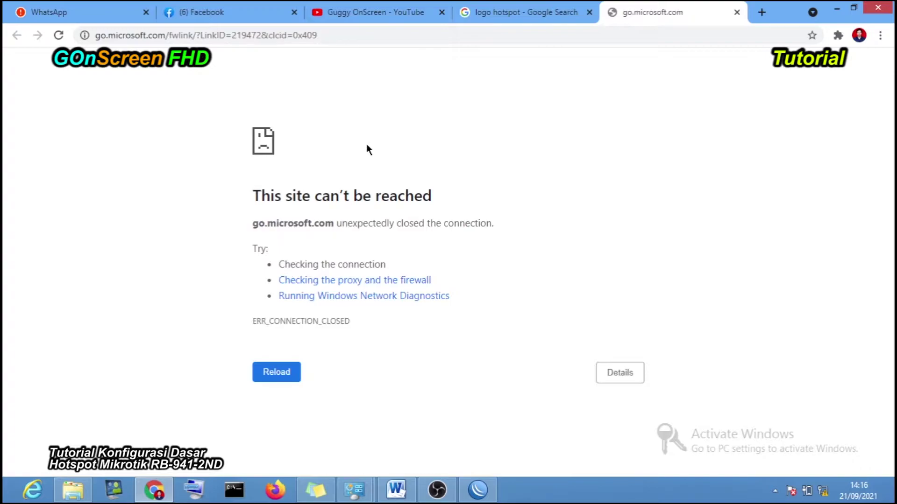
{"action": "left_click", "coordinate": [477, 490]}
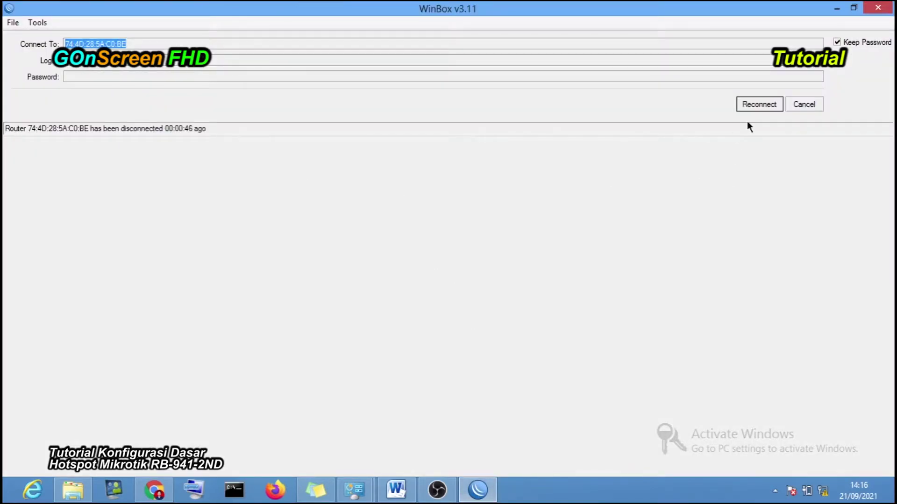
{"action": "left_click", "coordinate": [763, 106]}
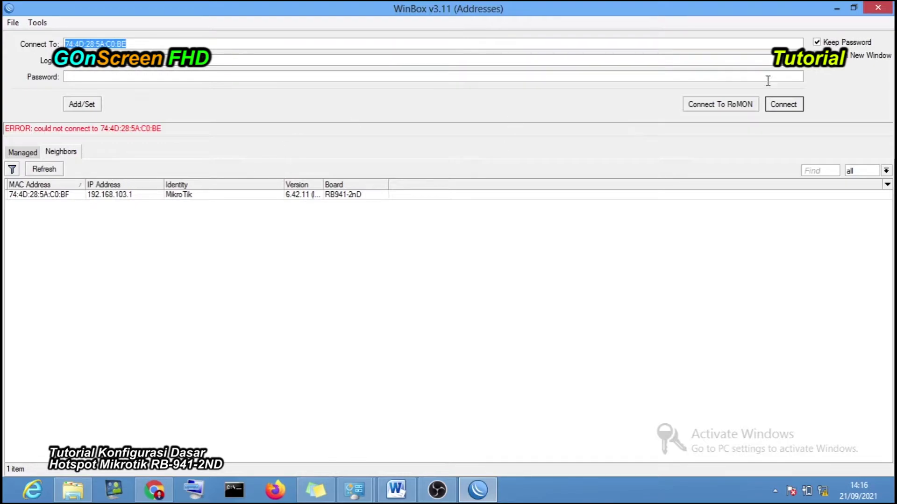
{"action": "left_click", "coordinate": [836, 9]}
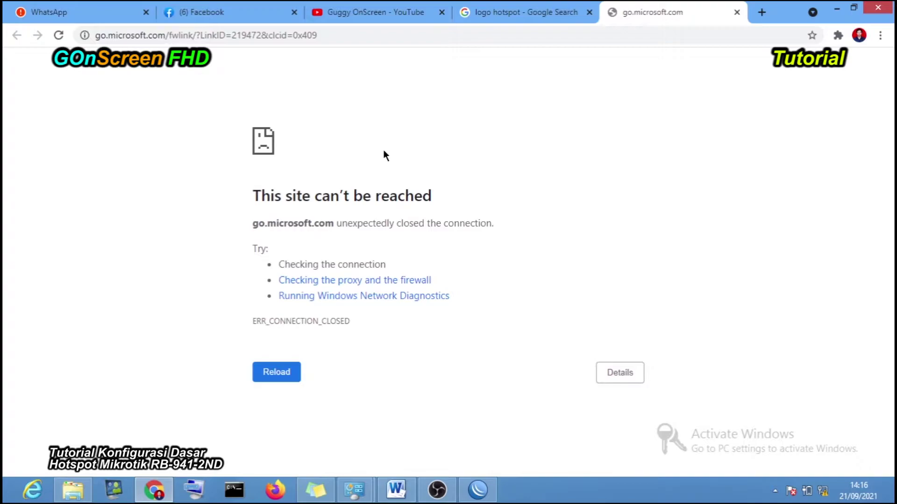
- Load hotspot.sekolah.id in Chrome's address bar
{"action": "left_click", "coordinate": [331, 35]}
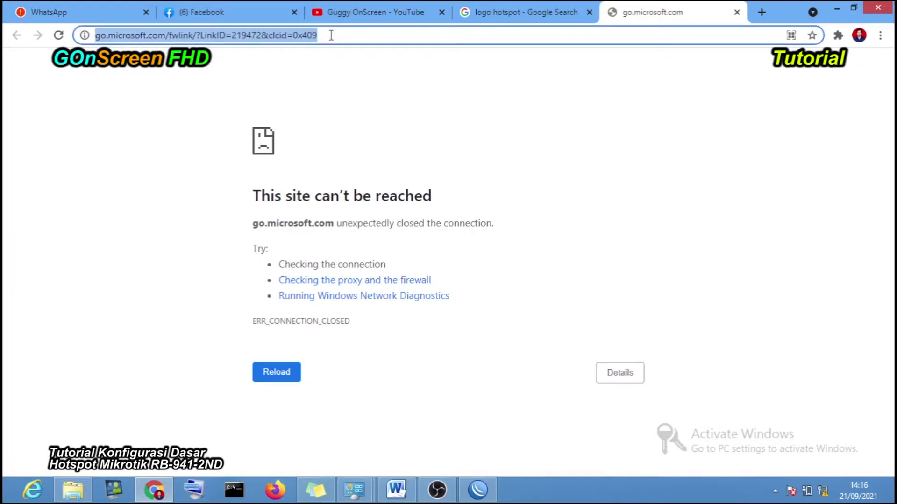
{"action": "type", "text": "h"}
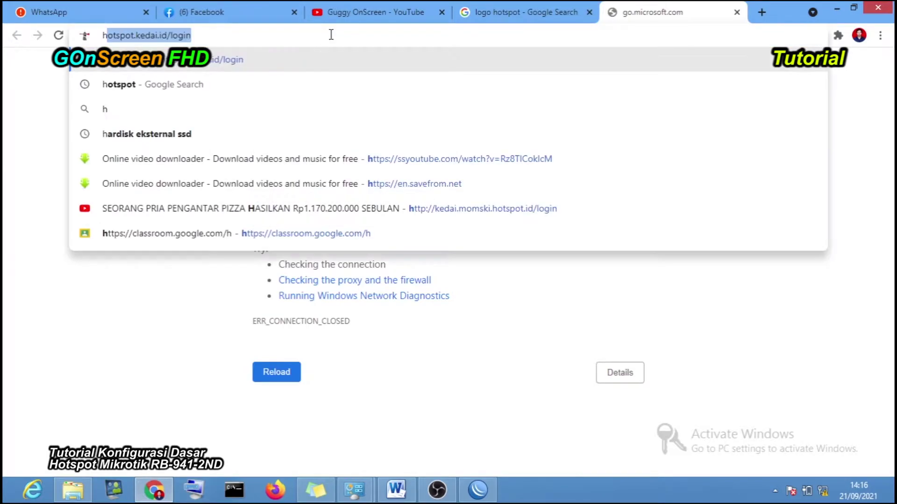
{"action": "type", "text": "otspot"}
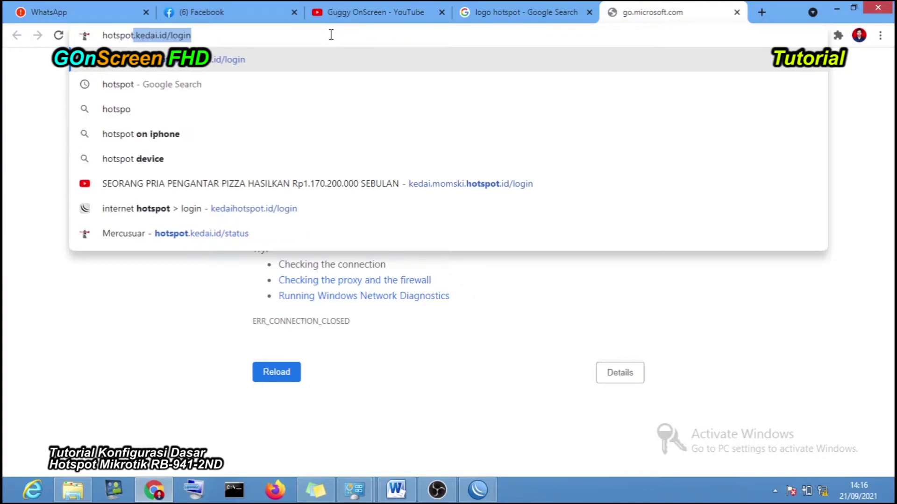
{"action": "type", "text": ".seko"}
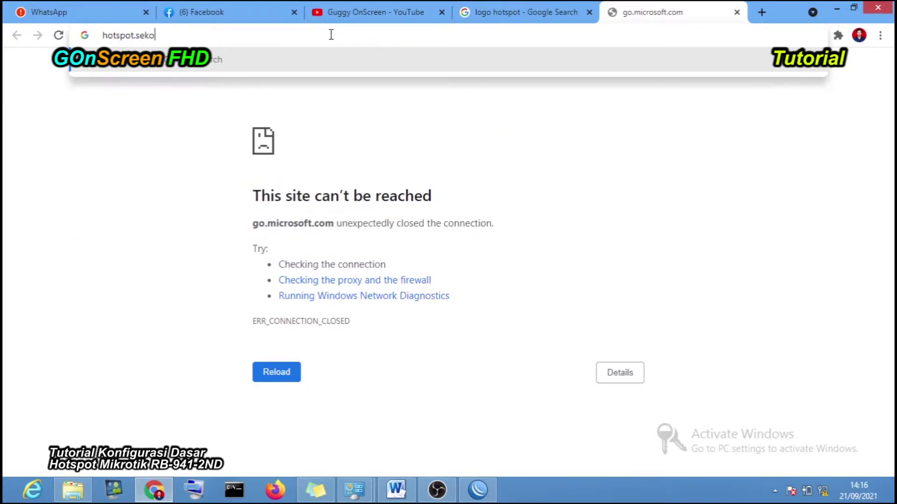
{"action": "type", "text": "lah.id"}
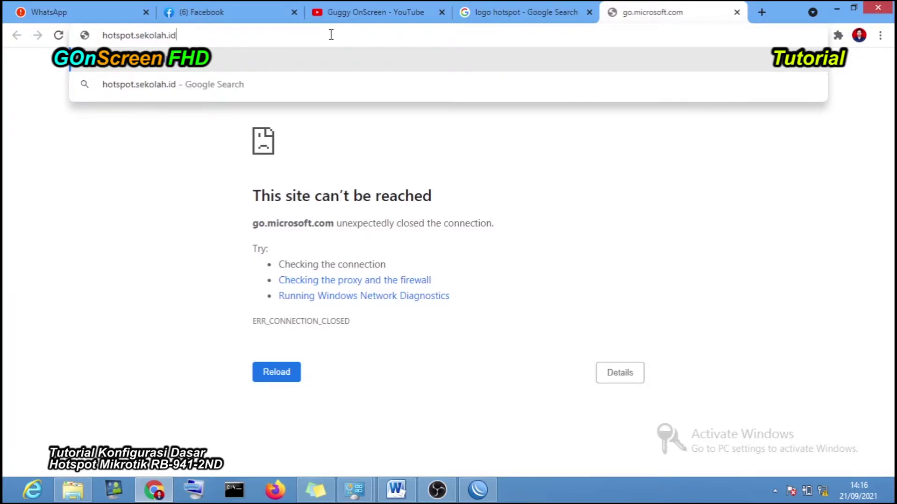
{"action": "key", "text": "Return"}
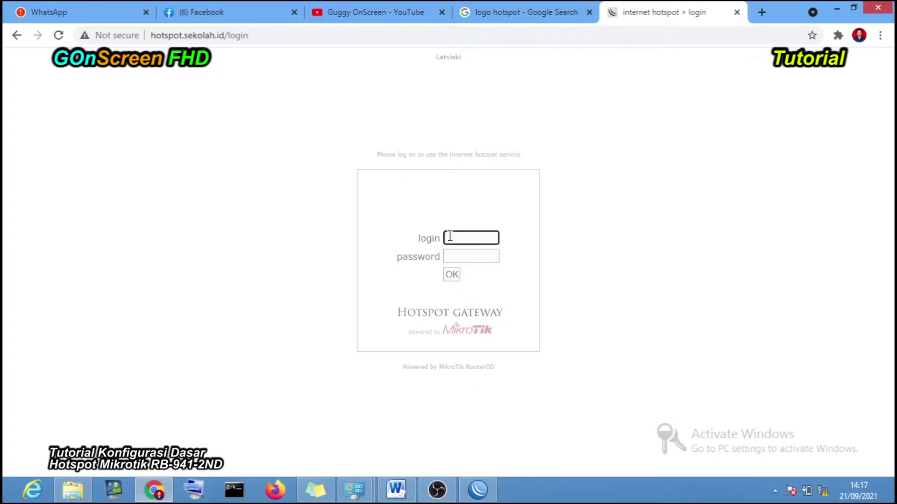
- Sign in to the hotspot as admin with the user's password
{"action": "type", "text": "admin"}
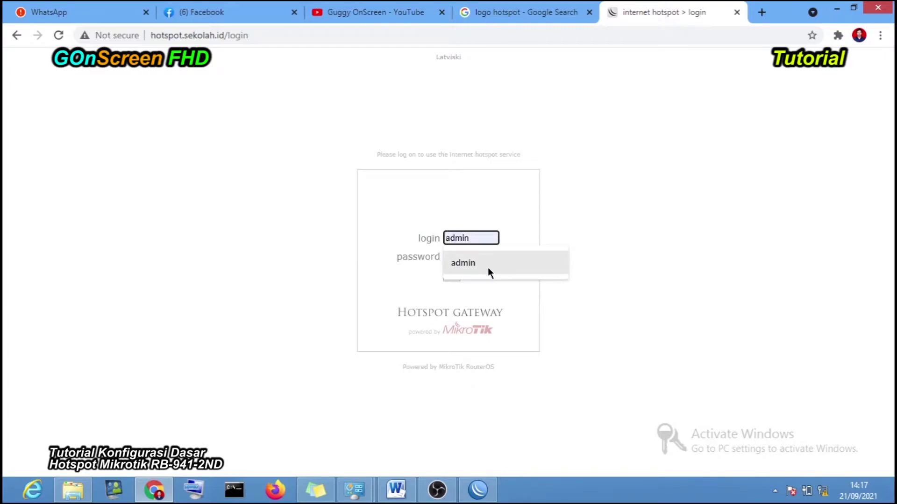
{"action": "left_click", "coordinate": [487, 264]}
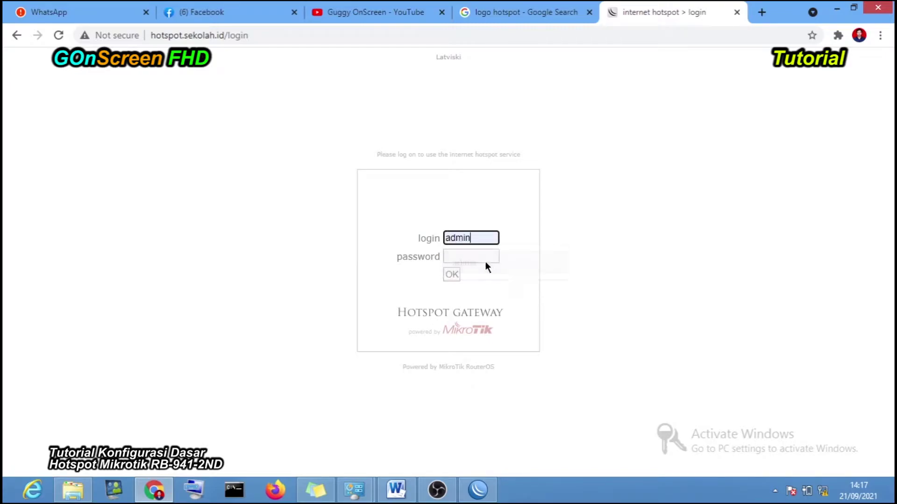
{"action": "left_click", "coordinate": [469, 256]}
{"action": "type", "text": "admin"}
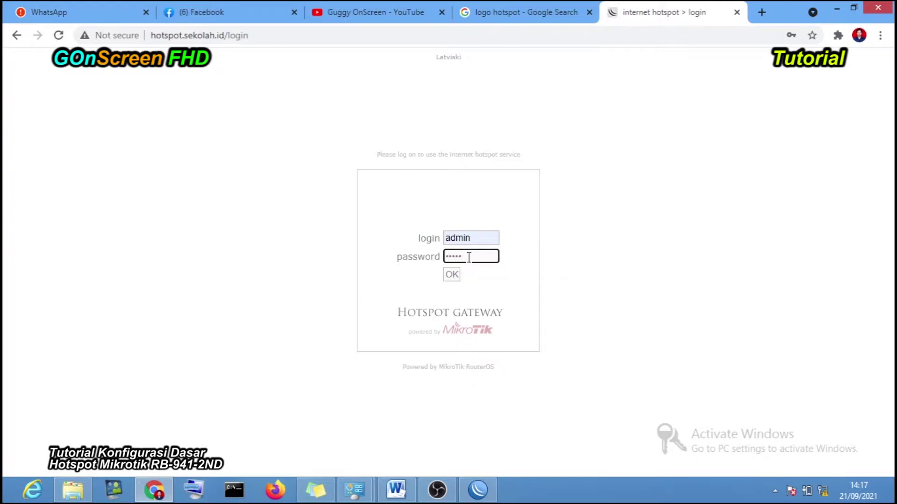
{"action": "left_click", "coordinate": [452, 277]}
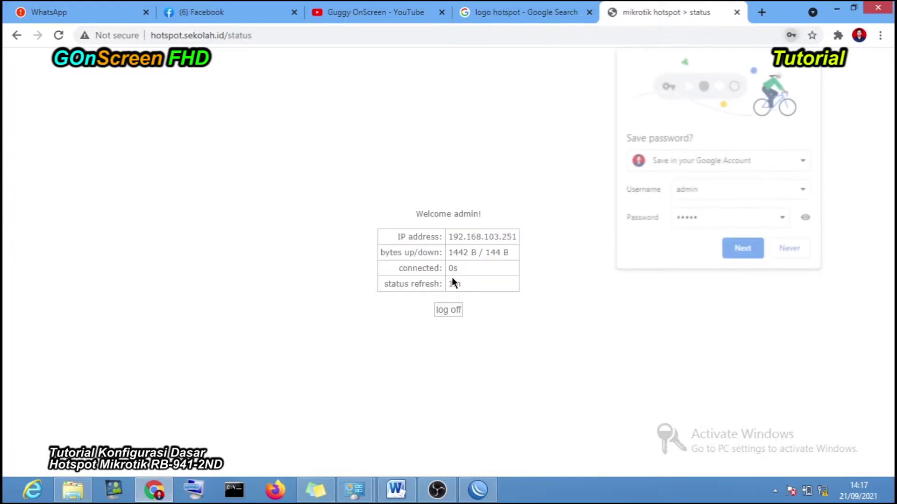
- Dismiss the password warning, decline saving the password, and highlight the status page's welcome message
{"action": "left_click", "coordinate": [564, 211]}
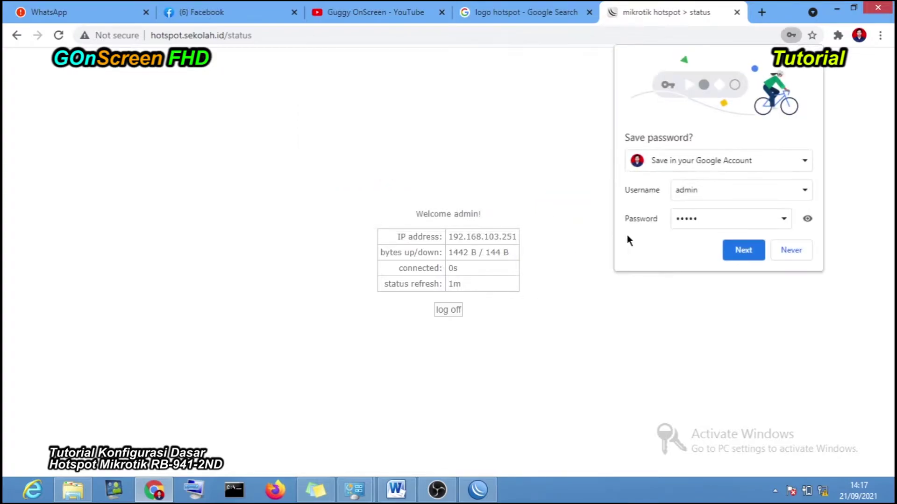
{"action": "left_click", "coordinate": [792, 251]}
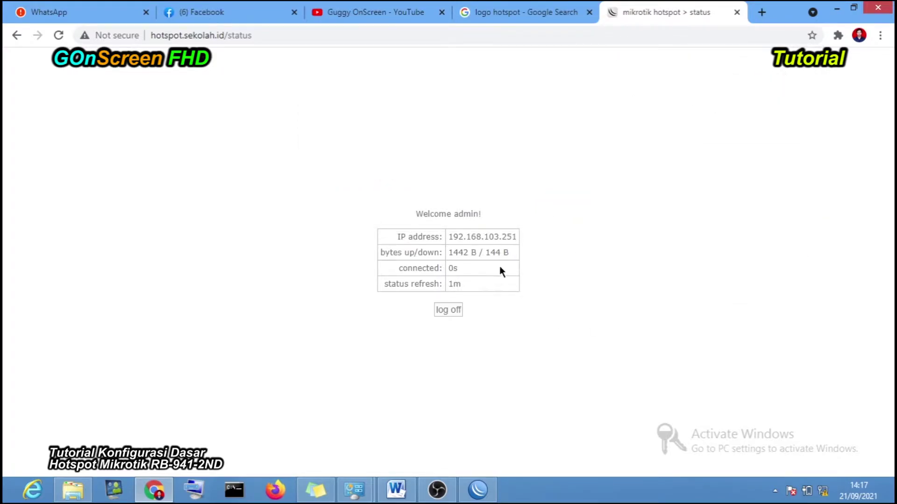
{"action": "left_click_drag", "start_coordinate": [416, 213], "coordinate": [487, 216]}
{"action": "left_click", "coordinate": [590, 234]}
- Highlight the client IP 192.168.103.251, then view the 'logo hotspot' search tab
{"action": "left_click_drag", "start_coordinate": [449, 237], "coordinate": [522, 236]}
{"action": "left_click", "coordinate": [581, 269]}
{"action": "left_click", "coordinate": [534, 12]}
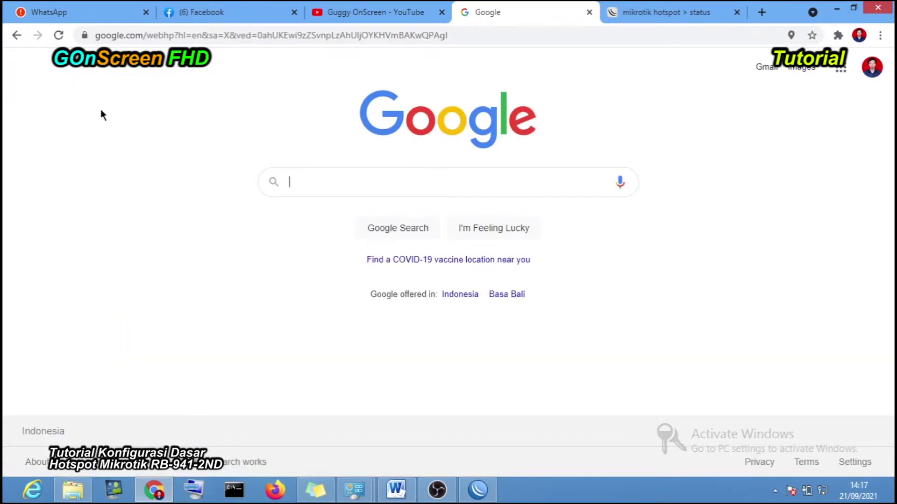
- Open a subscribed channel from YouTube's home feed, then switch to the Google tab and minimise Chrome
{"action": "left_click", "coordinate": [413, 12]}
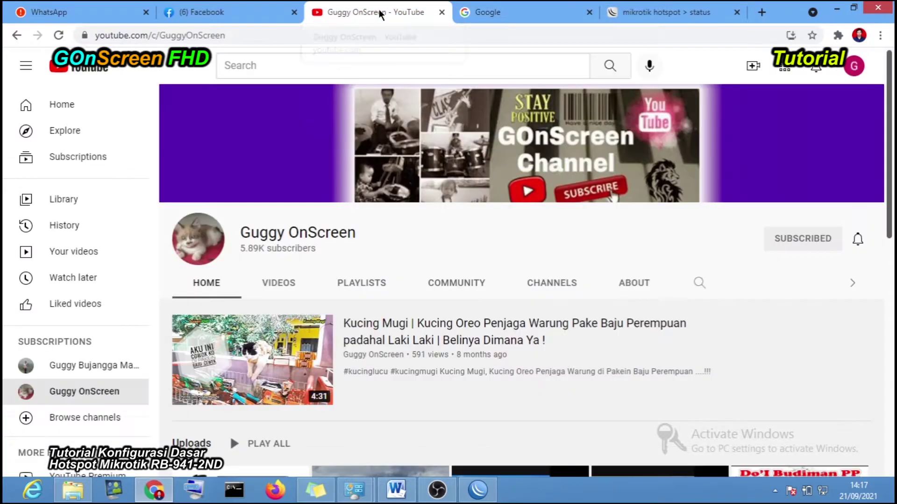
{"action": "left_click", "coordinate": [88, 105]}
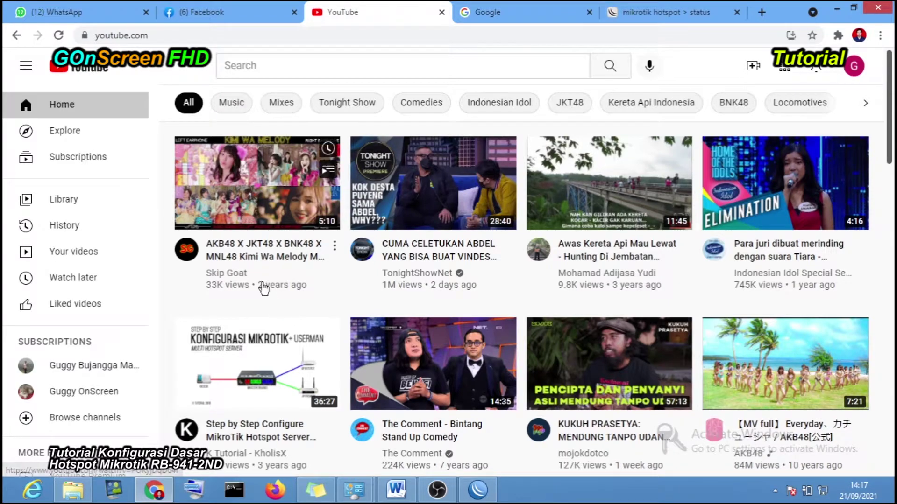
{"action": "left_click", "coordinate": [103, 392]}
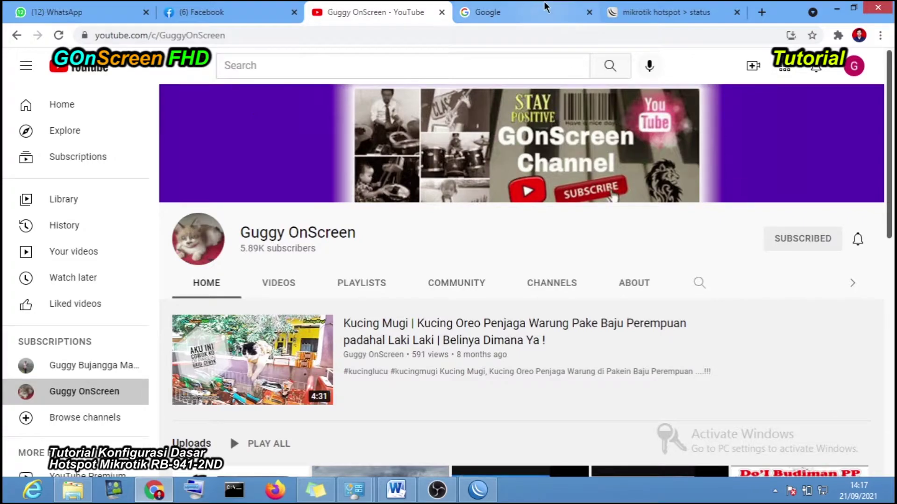
{"action": "left_click", "coordinate": [528, 12]}
{"action": "left_click", "coordinate": [837, 9]}
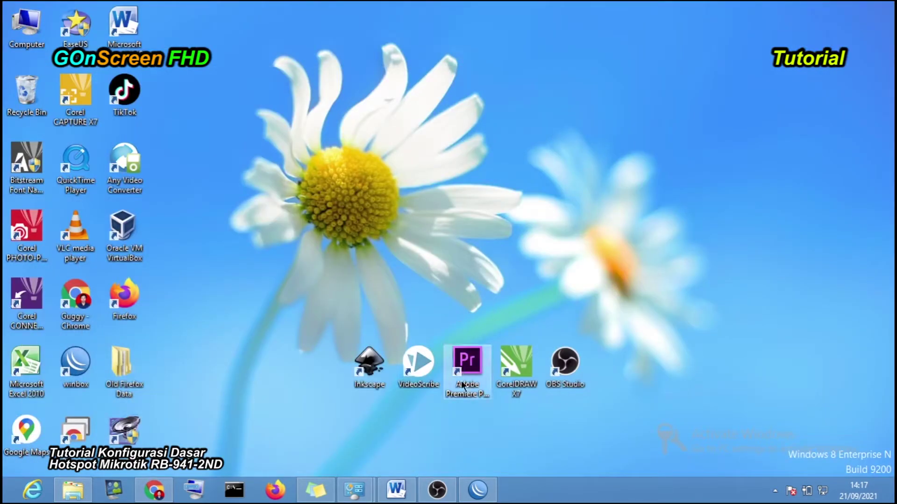
- Restore WinBox, connect to the hAP lite router from the Neighbors list, then minimise the session
{"action": "left_click", "coordinate": [487, 499]}
{"action": "left_click", "coordinate": [53, 225]}
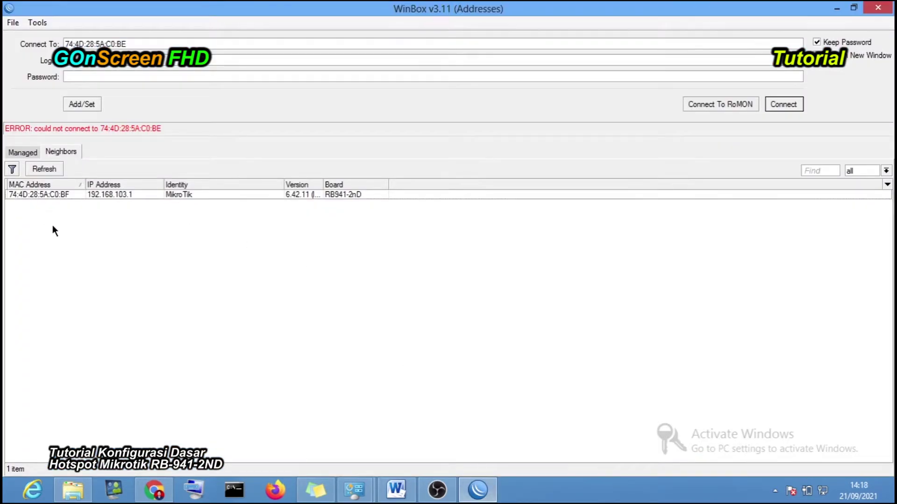
{"action": "left_click", "coordinate": [48, 194]}
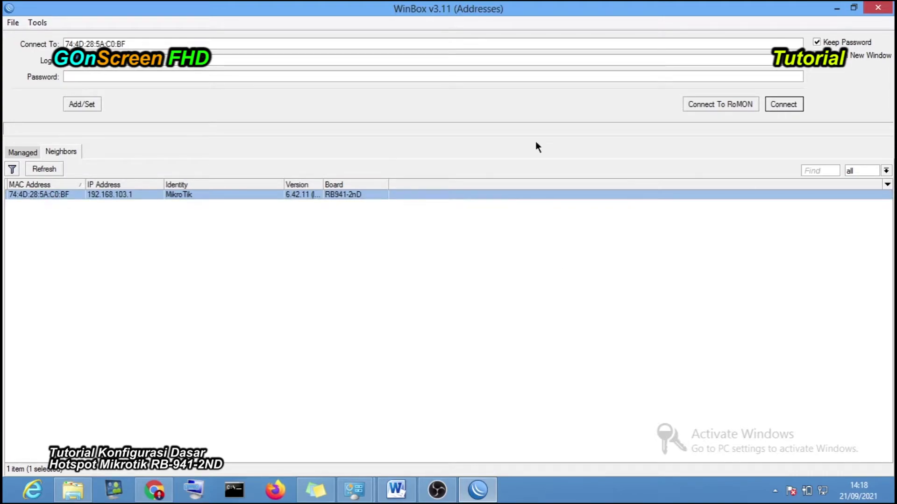
{"action": "left_click", "coordinate": [775, 107]}
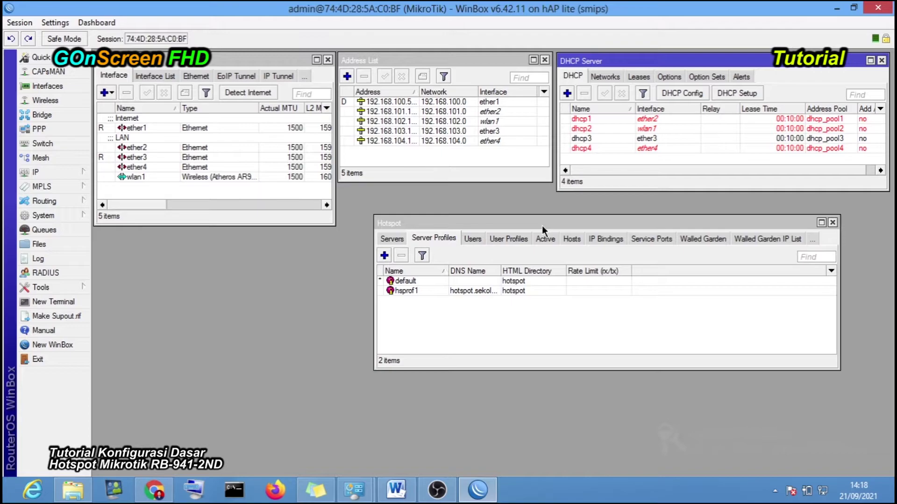
{"action": "left_click", "coordinate": [837, 8]}
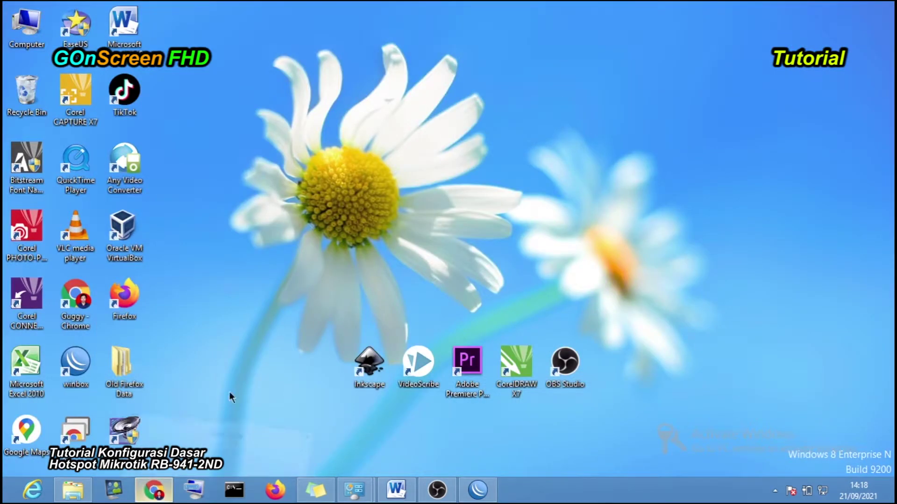
- Switch between Chrome, the desktop and WinBox, ending with Chrome's Google page in front
{"action": "left_click", "coordinate": [154, 489]}
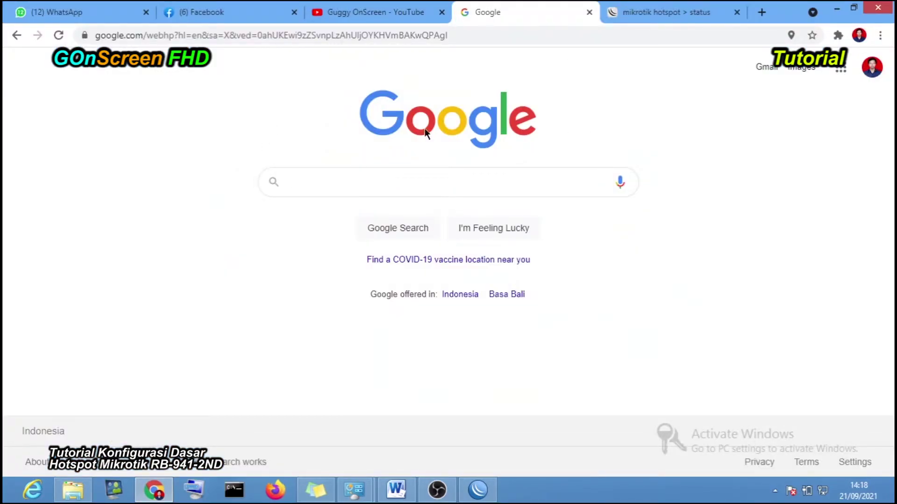
{"action": "key", "text": "super+d"}
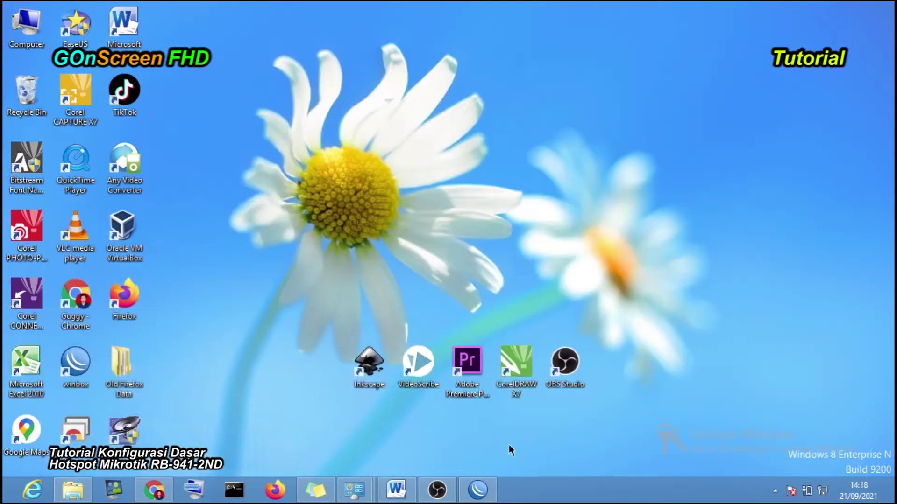
{"action": "left_click", "coordinate": [494, 489]}
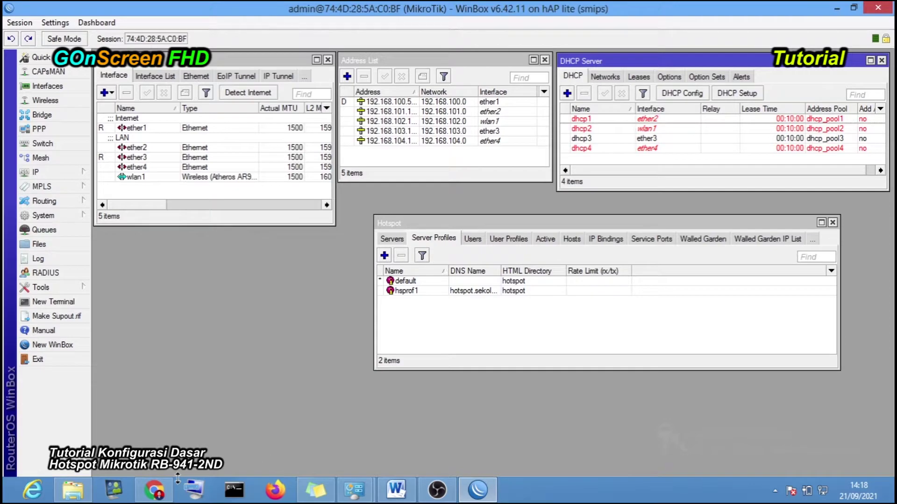
{"action": "left_click", "coordinate": [154, 490]}
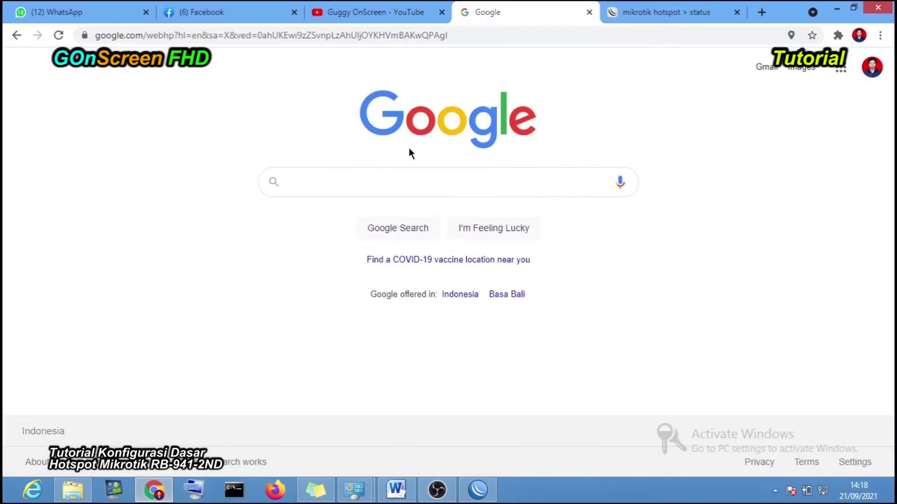
- Log off the MikroTik hotspot and log back in from its status tab
{"action": "left_click", "coordinate": [678, 12]}
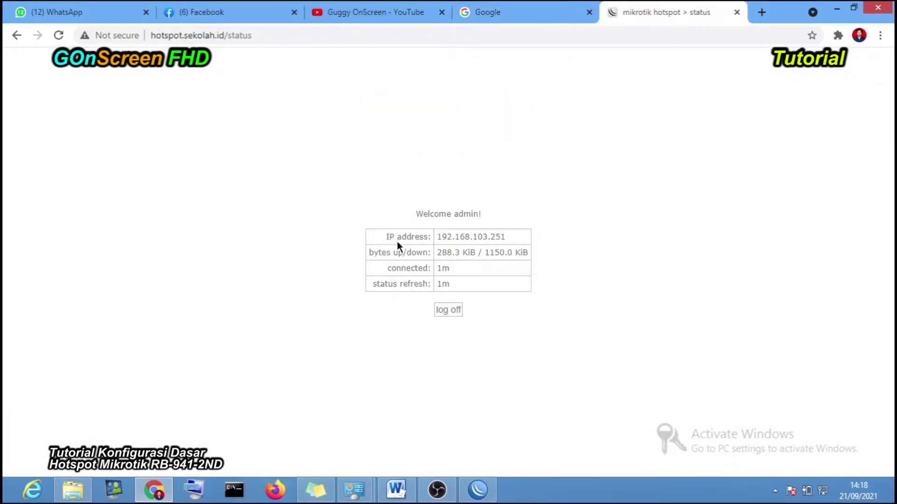
{"action": "left_click", "coordinate": [448, 312]}
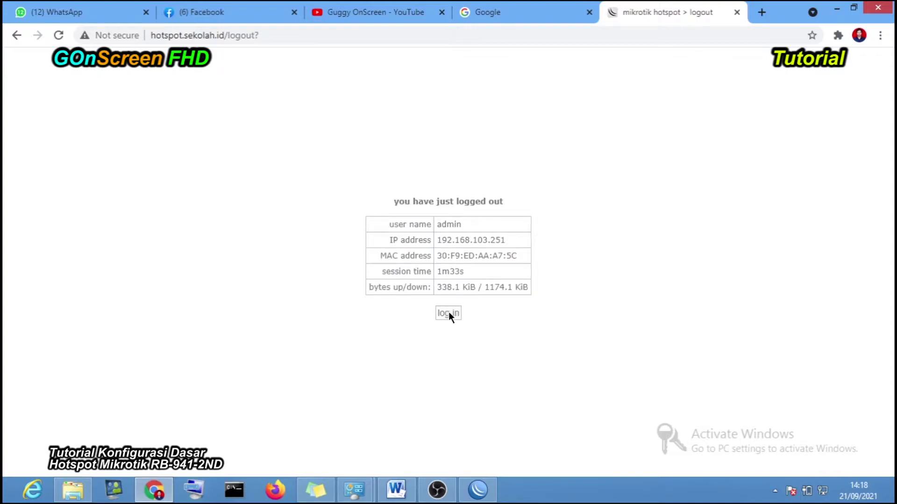
{"action": "left_click", "coordinate": [453, 314]}
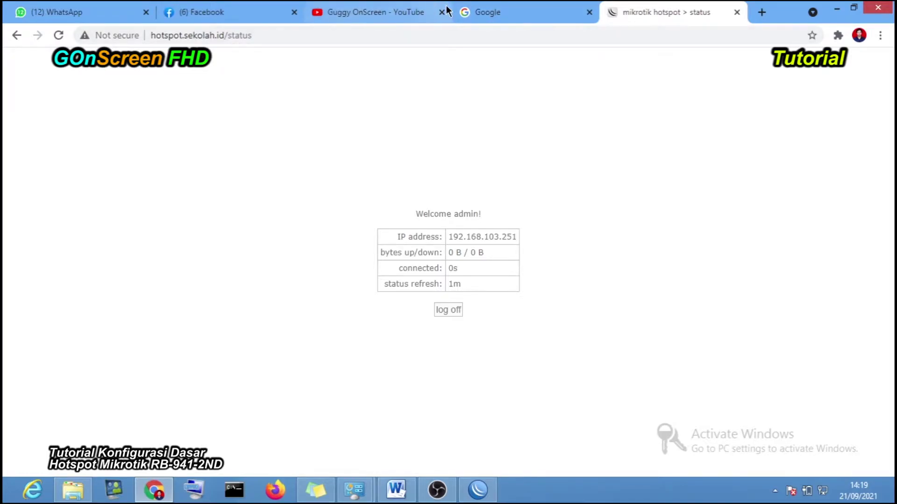
- Reload YouTube's home feed, then close the hotspot status tab and open a new tab
{"action": "left_click", "coordinate": [406, 11]}
{"action": "left_click", "coordinate": [93, 113]}
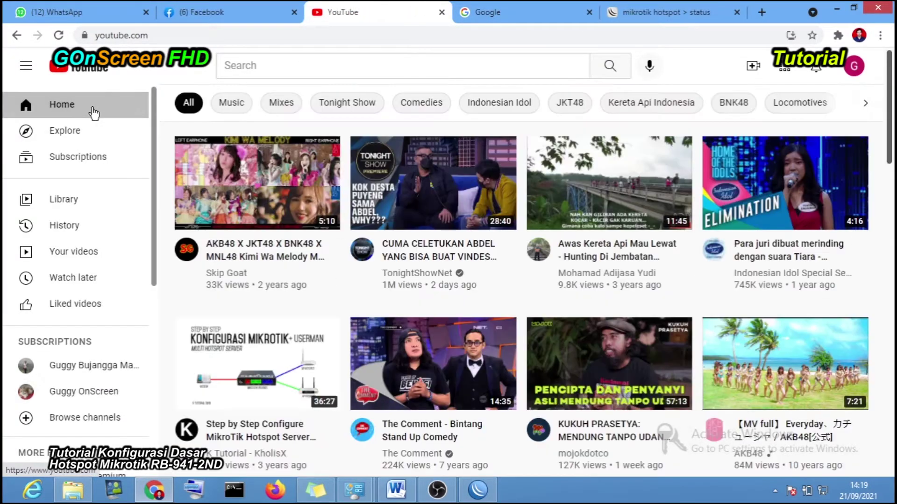
{"action": "left_click", "coordinate": [669, 13]}
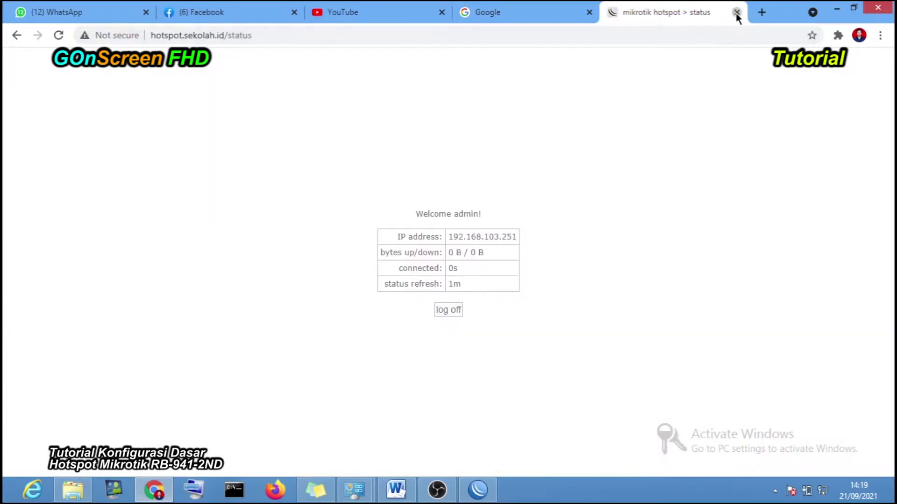
{"action": "left_click", "coordinate": [737, 12]}
{"action": "left_click", "coordinate": [647, 13]}
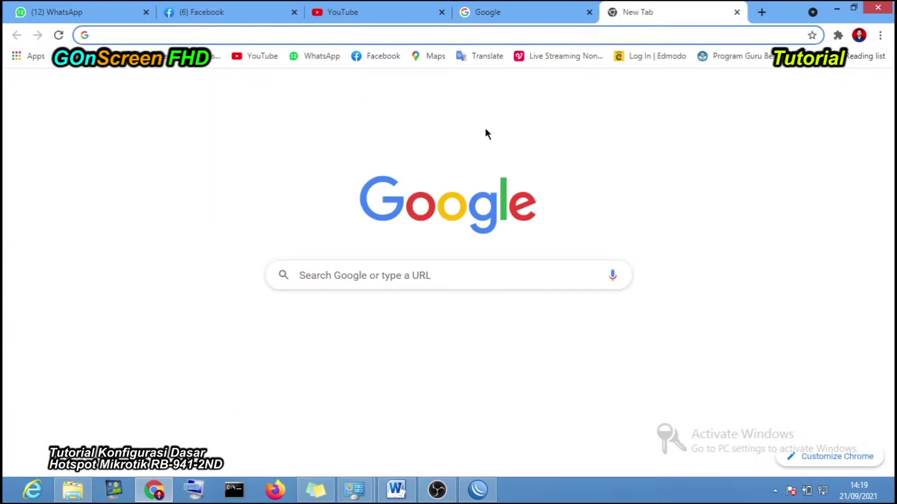
- Load YouTube from the bookmarks bar in the new tab, then bring WinBox back to the front
{"action": "left_click", "coordinate": [156, 41]}
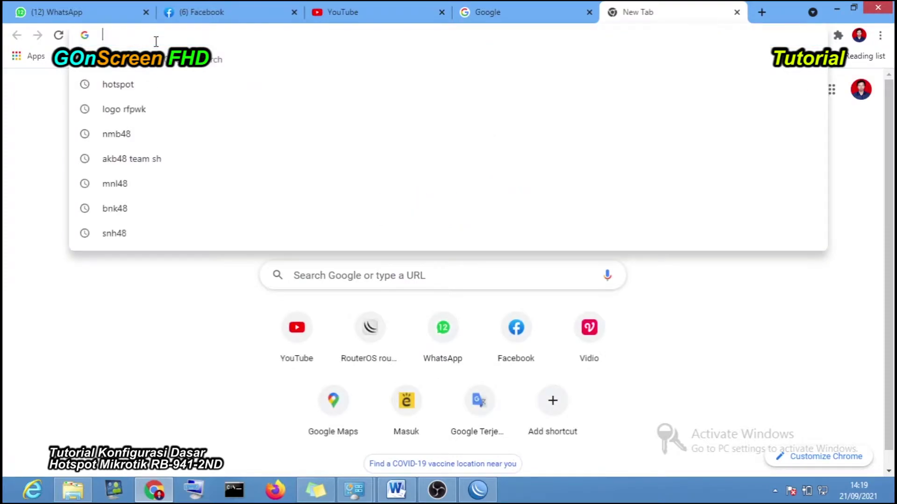
{"action": "left_click", "coordinate": [6, 141]}
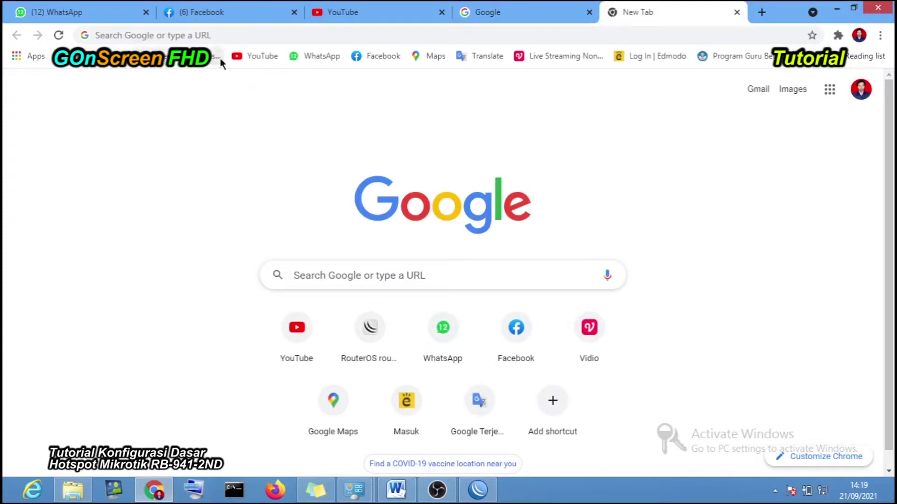
{"action": "left_click", "coordinate": [247, 57]}
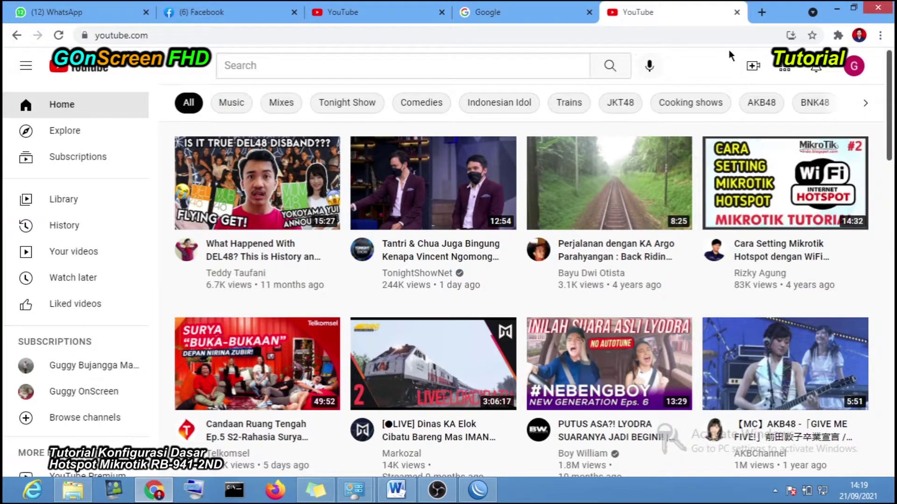
{"action": "mouse_move", "coordinate": [432, 220]}
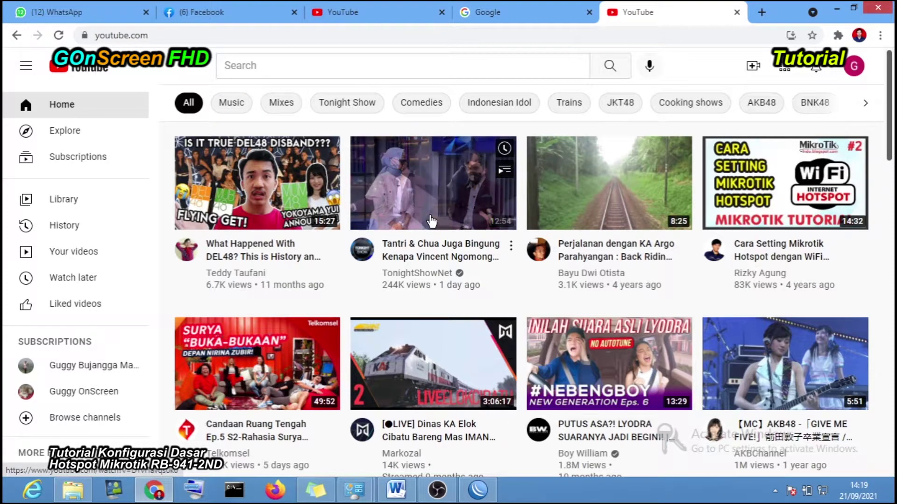
{"action": "left_click", "coordinate": [491, 491]}
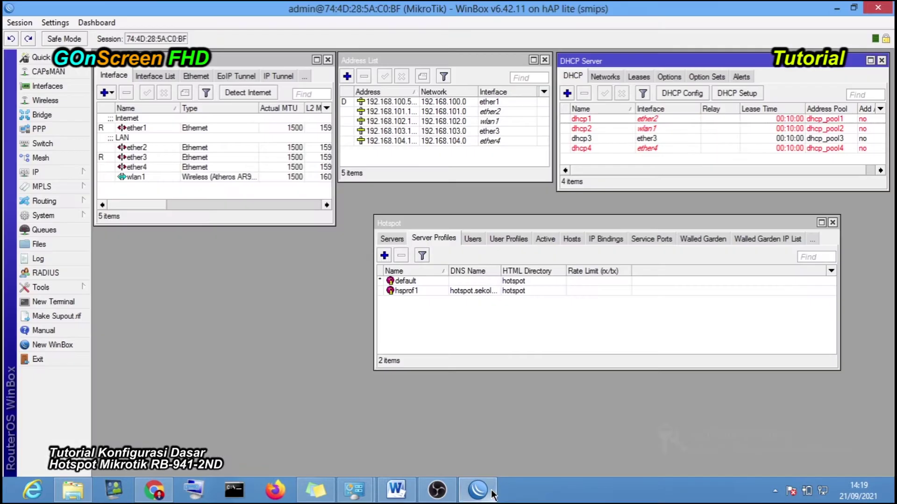
- Untick Cookie login on the hsprof1 server profile, apply and close it, then minimise WinBox
{"action": "left_click_drag", "start_coordinate": [532, 223], "coordinate": [500, 223]}
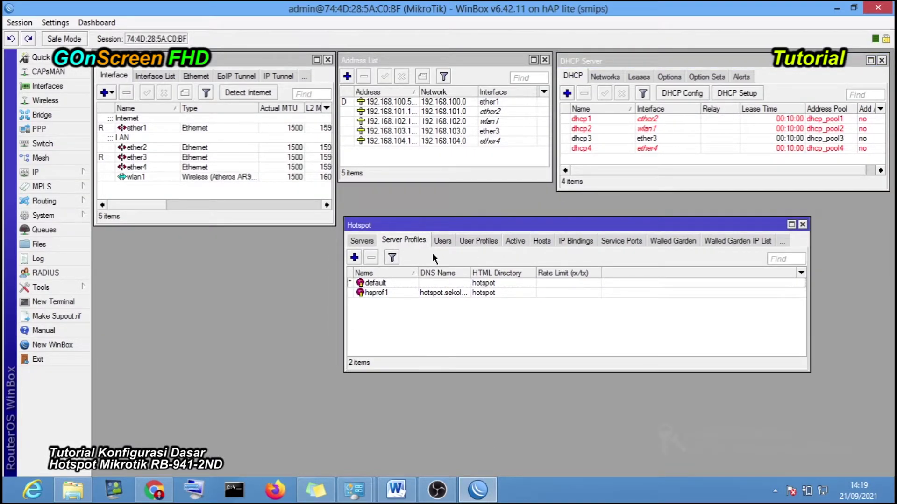
{"action": "double_click", "coordinate": [430, 292]}
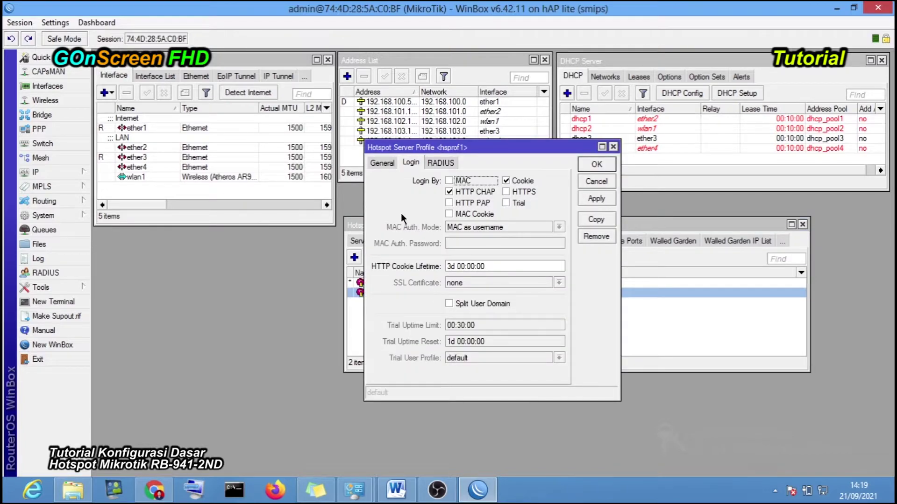
{"action": "left_click", "coordinate": [382, 164]}
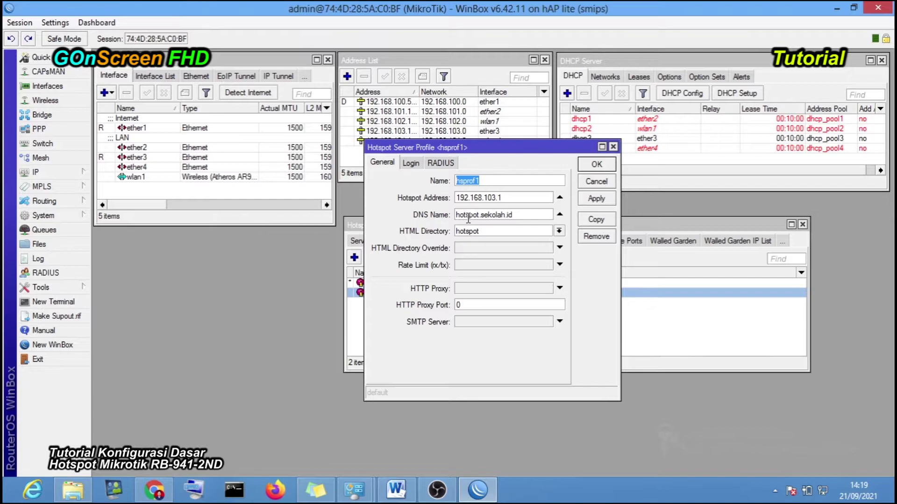
{"action": "left_click", "coordinate": [410, 167]}
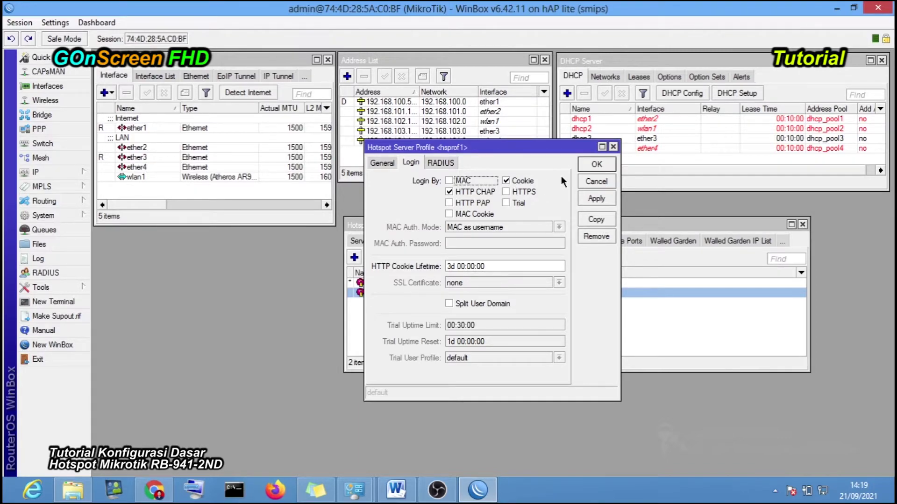
{"action": "left_click", "coordinate": [505, 182]}
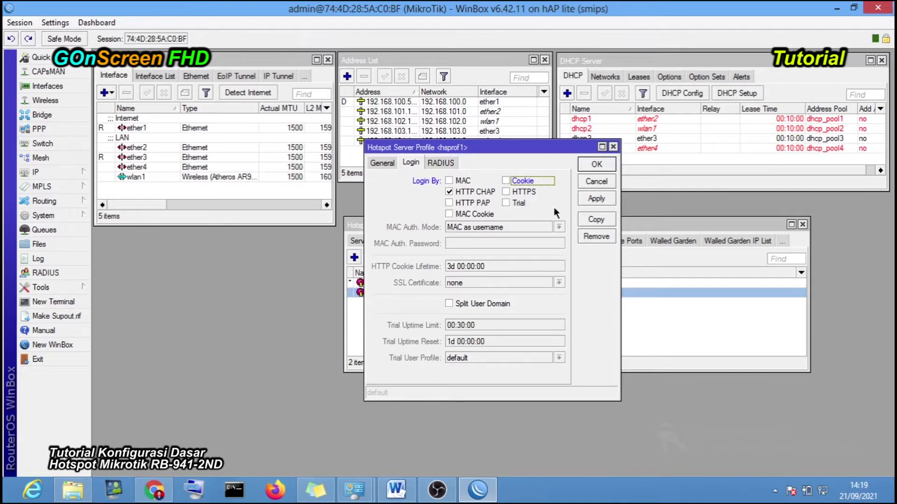
{"action": "left_click", "coordinate": [601, 198]}
{"action": "left_click", "coordinate": [591, 166]}
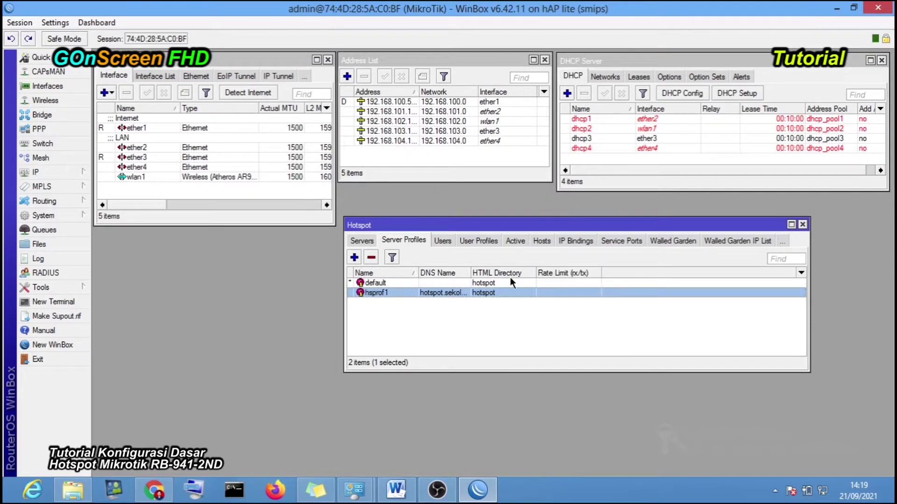
{"action": "left_click", "coordinate": [837, 10]}
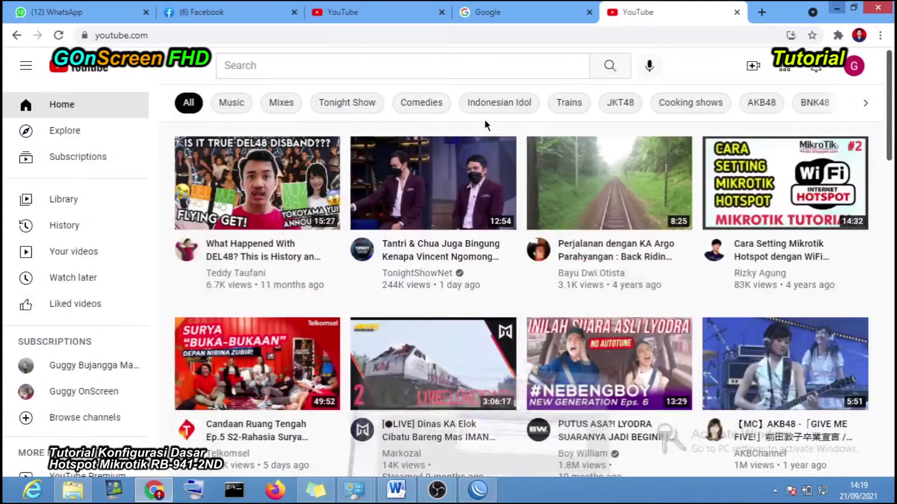
- Load hotspot.sekolah.id in Chrome's address bar to show the hotspot status page
{"action": "left_click", "coordinate": [296, 35]}
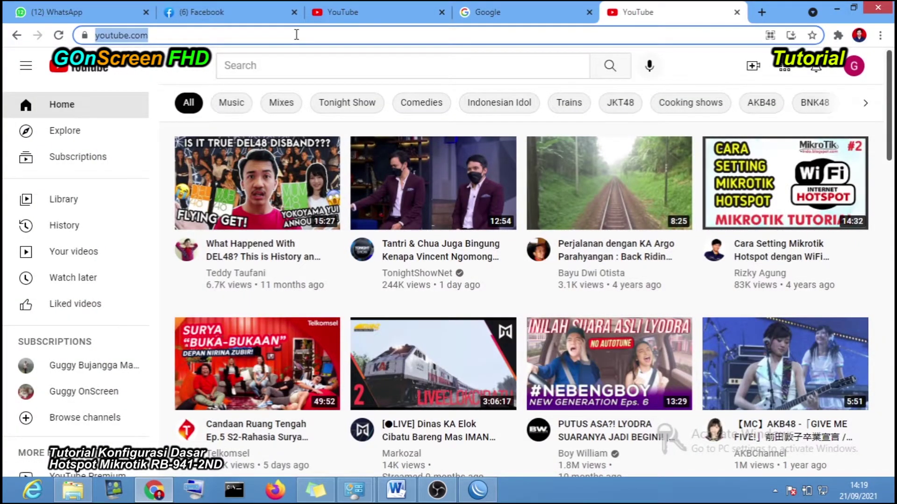
{"action": "type", "text": "hot"}
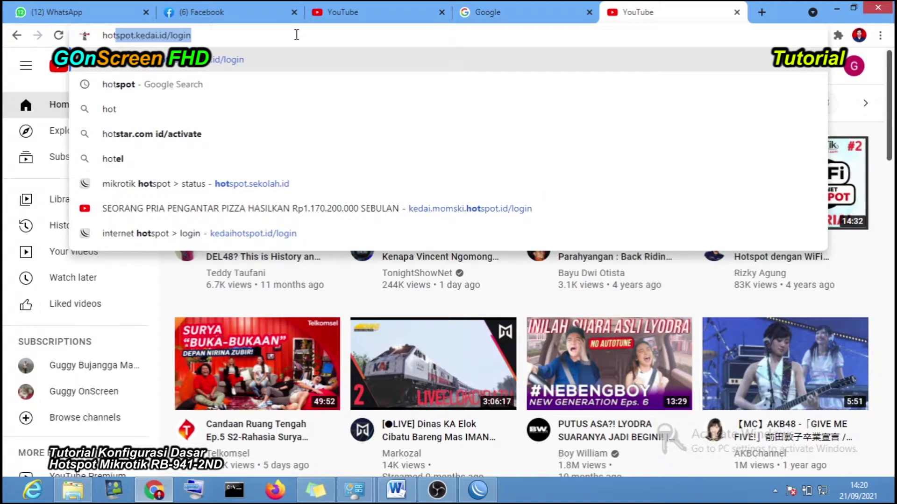
{"action": "key", "text": "End"}
{"action": "key", "text": "BackSpace"}
{"action": "key", "text": "BackSpace"}
{"action": "key", "text": "BackSpace"}
{"action": "key", "text": "BackSpace"}
{"action": "key", "text": "BackSpace"}
{"action": "key", "text": "BackSpace"}
{"action": "key", "text": "BackSpace"}
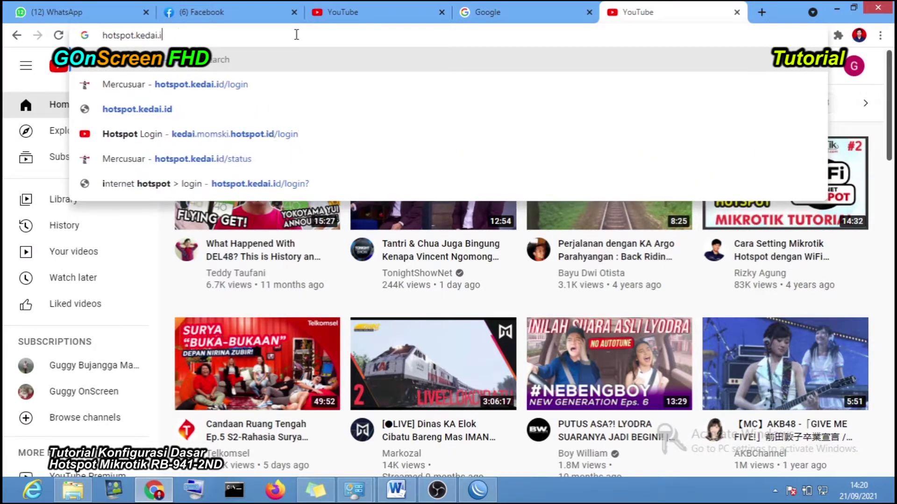
{"action": "key", "text": "BackSpace"}
{"action": "key", "text": "BackSpace"}
{"action": "key", "text": "BackSpace"}
{"action": "key", "text": "BackSpace"}
{"action": "key", "text": "BackSpace"}
{"action": "key", "text": "BackSpace"}
{"action": "key", "text": "BackSpace"}
{"action": "key", "text": "BackSpace"}
{"action": "type", "text": ".se"}
{"action": "key", "text": "End"}
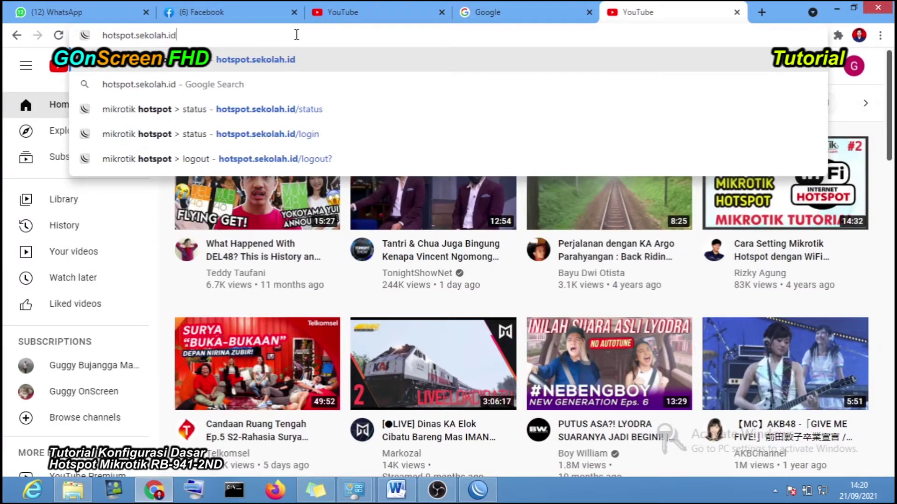
{"action": "key", "text": "Return"}
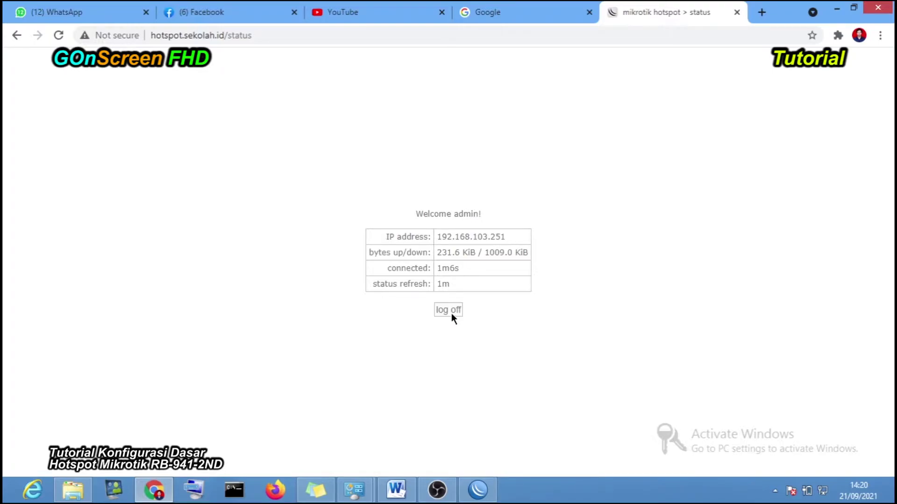
- Log off the hotspot session and return to the empty login page, then bring WinBox forward
{"action": "left_click", "coordinate": [452, 313]}
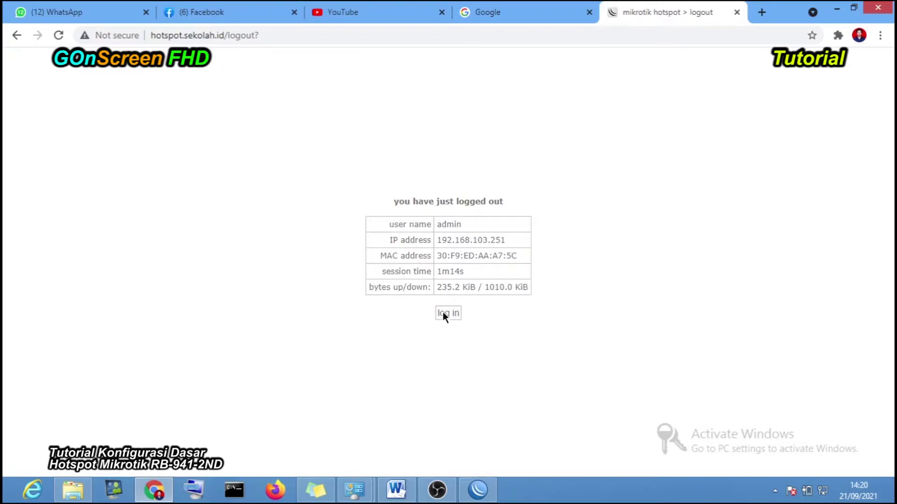
{"action": "left_click", "coordinate": [450, 314]}
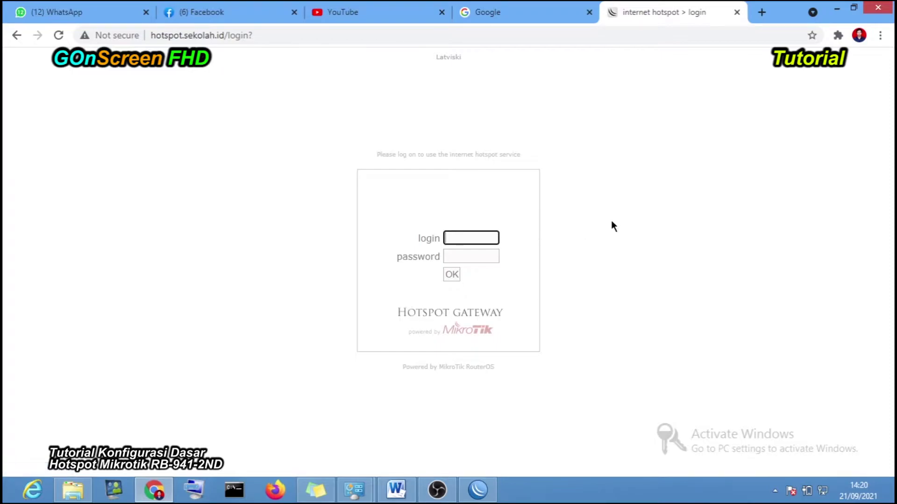
{"action": "left_click", "coordinate": [484, 488]}
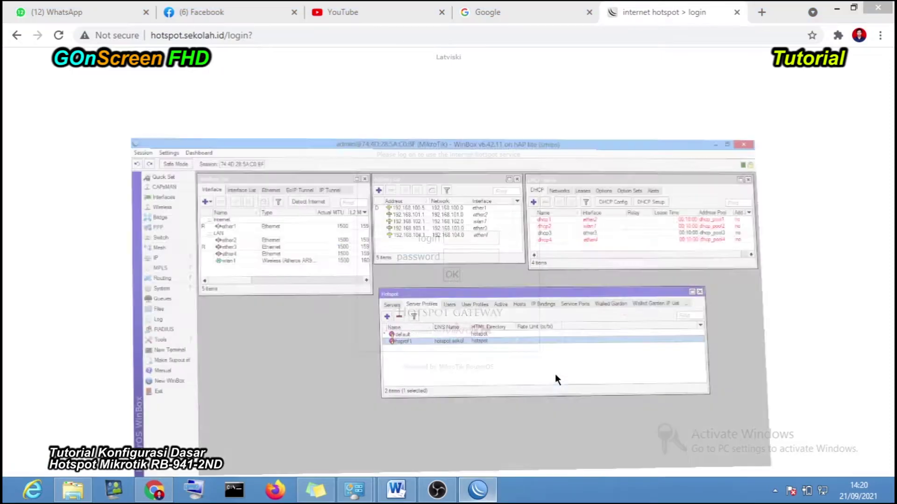
{"action": "double_click", "coordinate": [452, 295]}
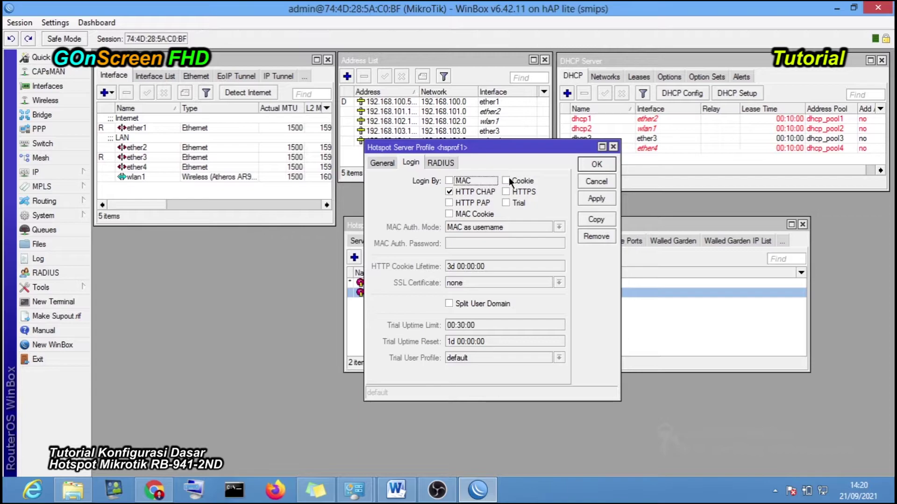
{"action": "left_click", "coordinate": [588, 183]}
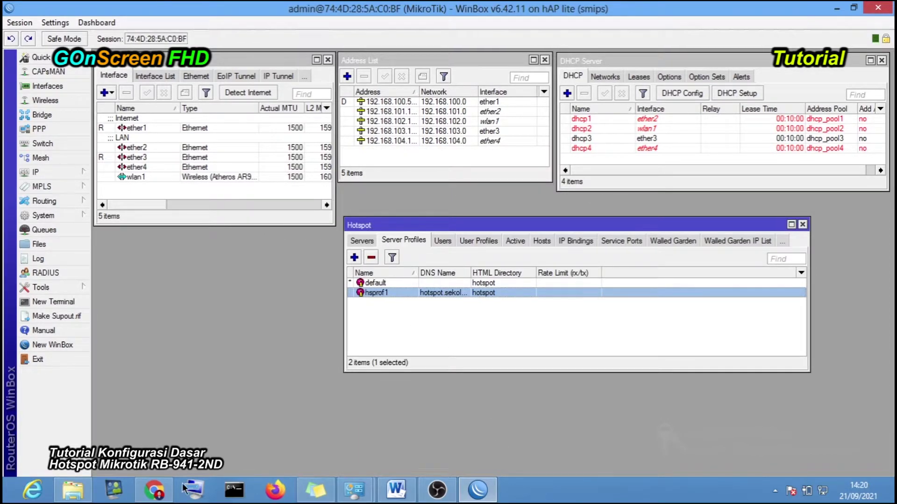
{"action": "left_click", "coordinate": [154, 490]}
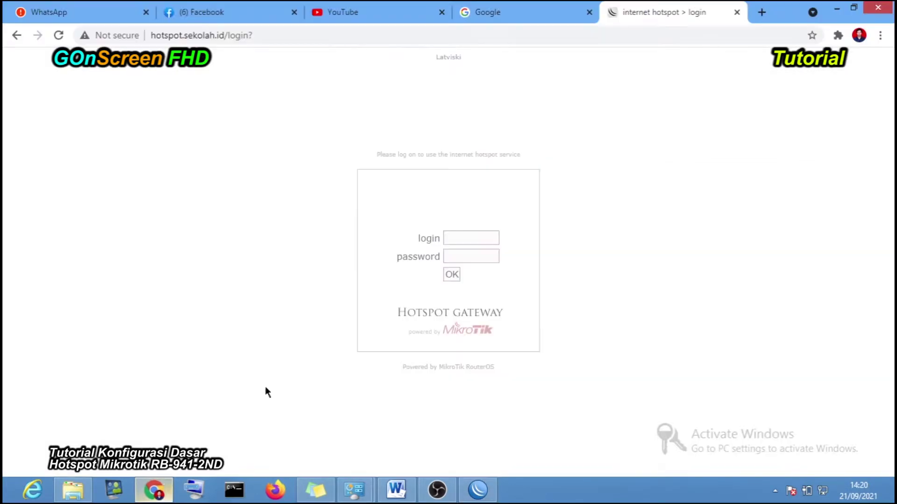
- Search Google for 'sekolah' and reload to confirm it fails, then go back to the hotspot login tab
{"action": "left_click", "coordinate": [484, 14]}
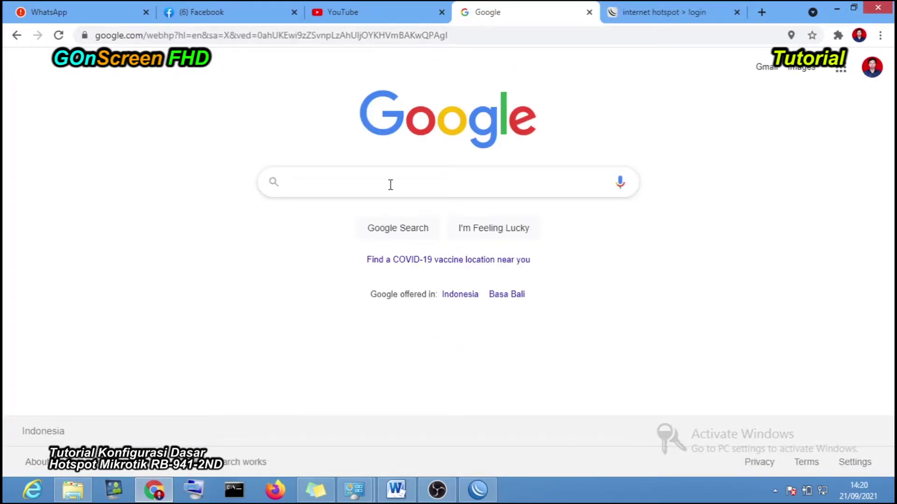
{"action": "type", "text": "sekolah"}
{"action": "key", "text": "Return"}
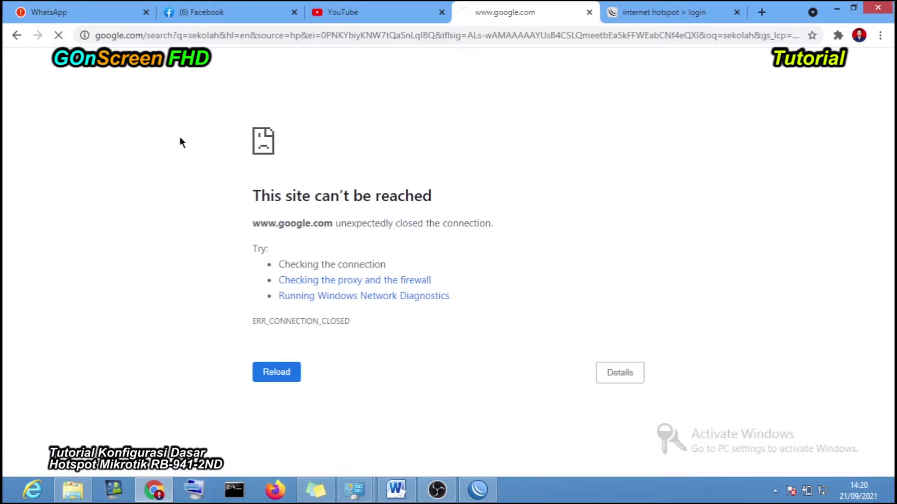
{"action": "key", "text": "F5"}
{"action": "left_click", "coordinate": [634, 16]}
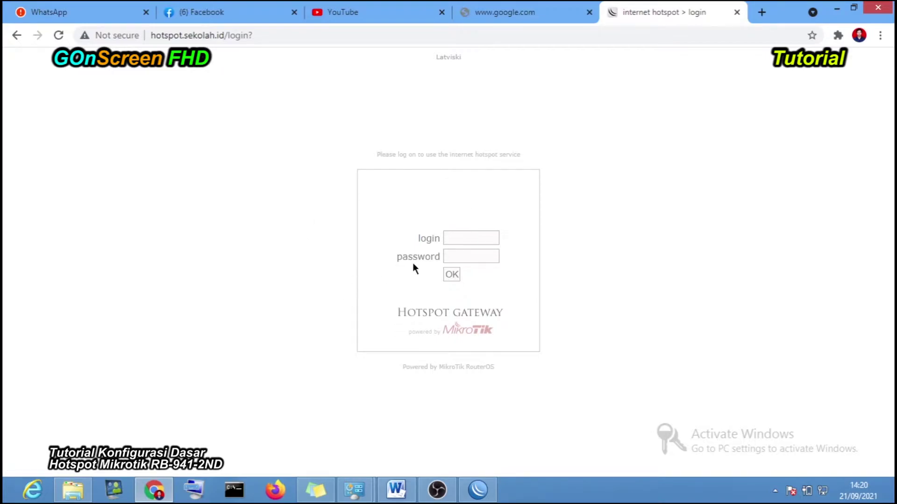
- Log in to the hotspot with the saved username and the account password, then reload the sekolah search
{"action": "left_click", "coordinate": [460, 239]}
{"action": "left_click", "coordinate": [465, 259]}
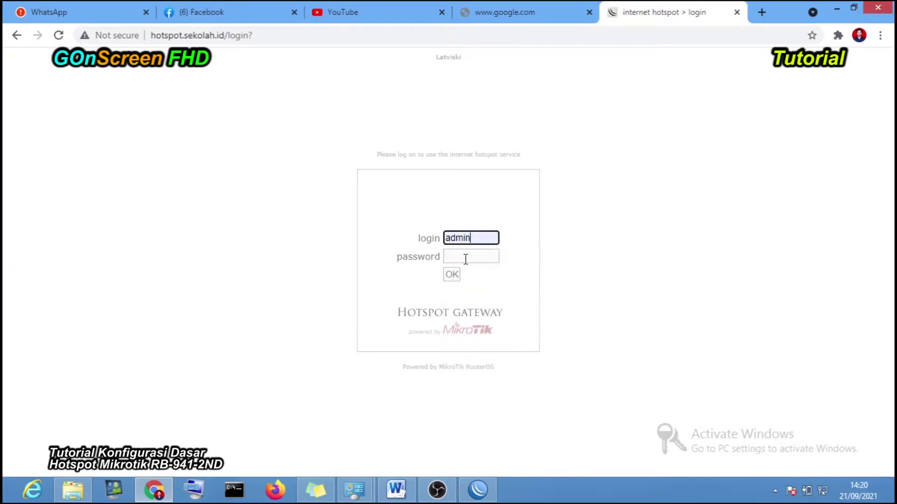
{"action": "left_click", "coordinate": [465, 258]}
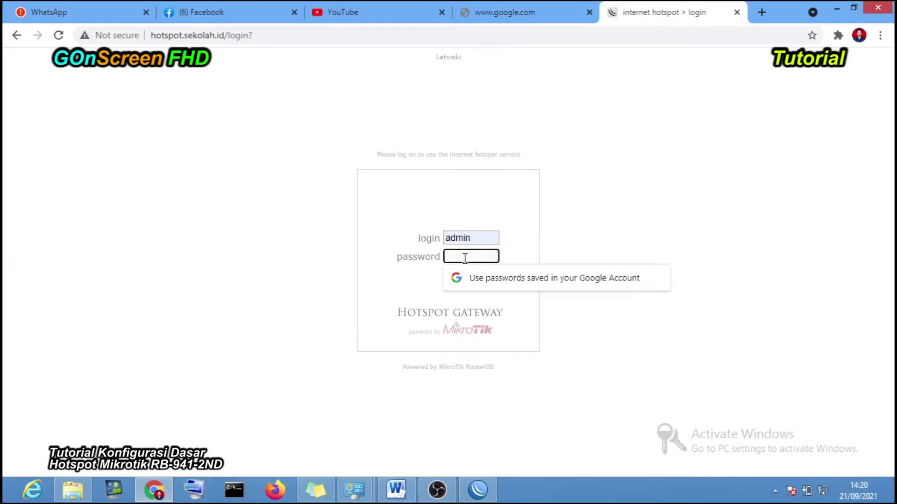
{"action": "type", "text": "1"}
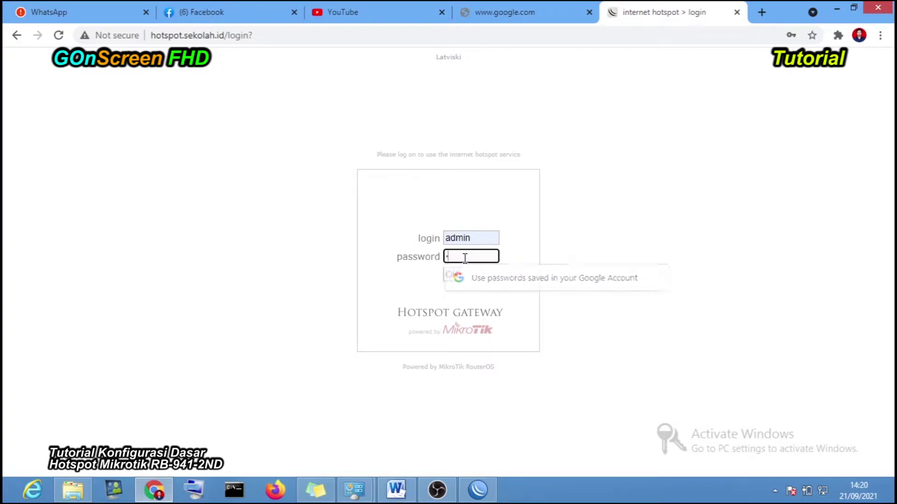
{"action": "type", "text": "2345"}
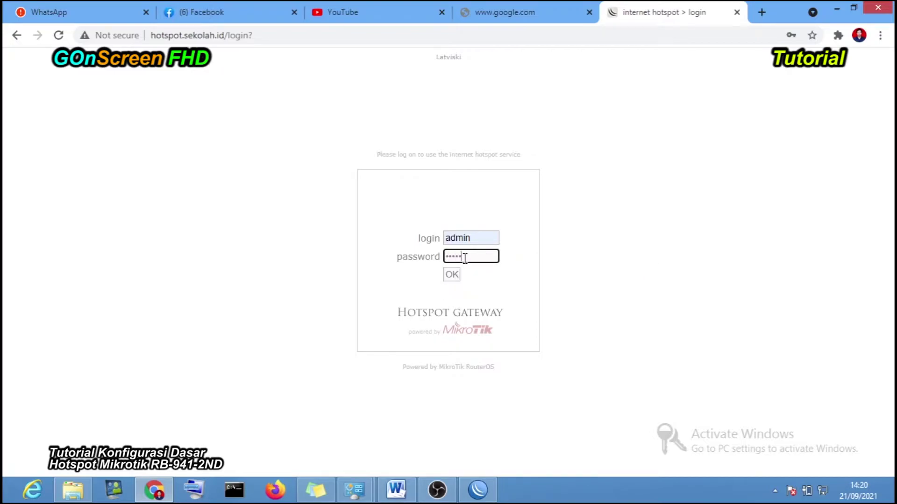
{"action": "left_click", "coordinate": [446, 276]}
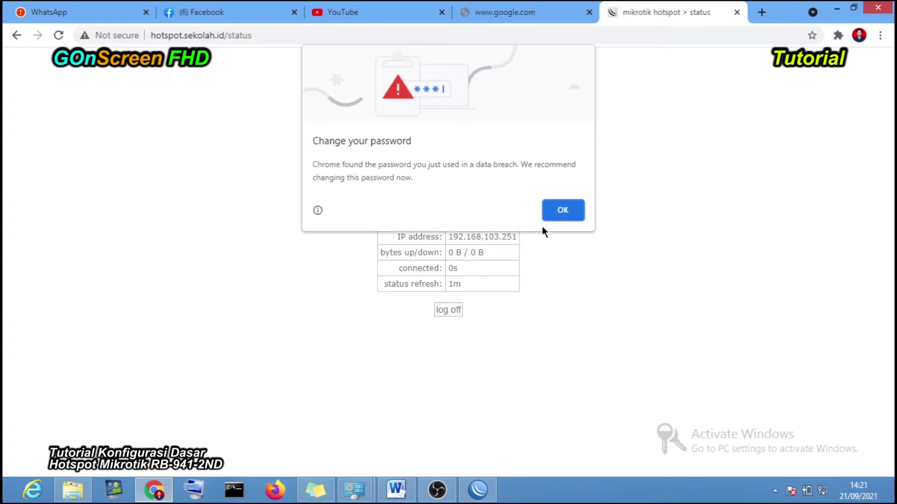
{"action": "left_click", "coordinate": [563, 211]}
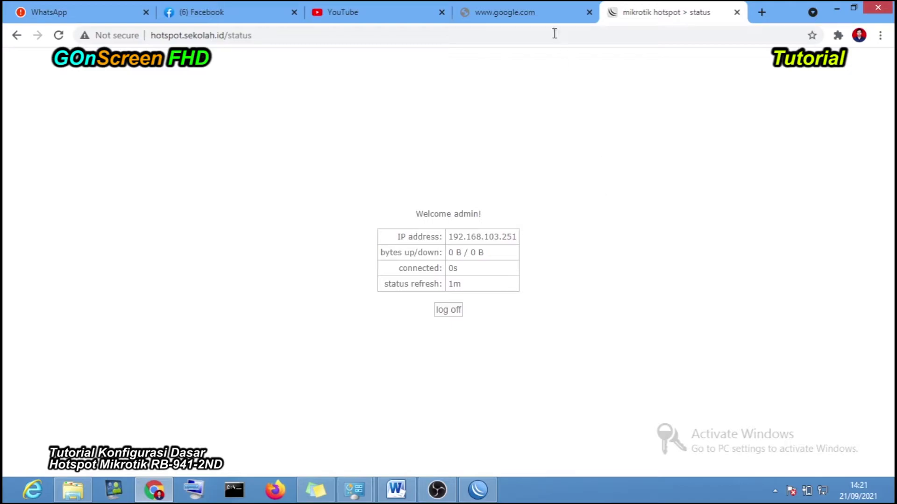
{"action": "left_click", "coordinate": [551, 15]}
{"action": "left_click", "coordinate": [58, 35]}
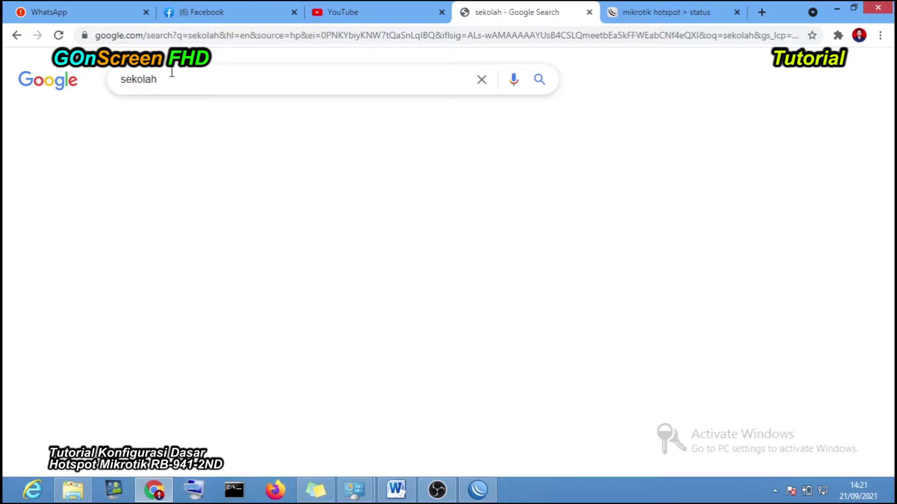
- Open two subscribed YouTube channels and the Home page, then minimise Chrome to reveal WinBox
{"action": "left_click", "coordinate": [362, 11]}
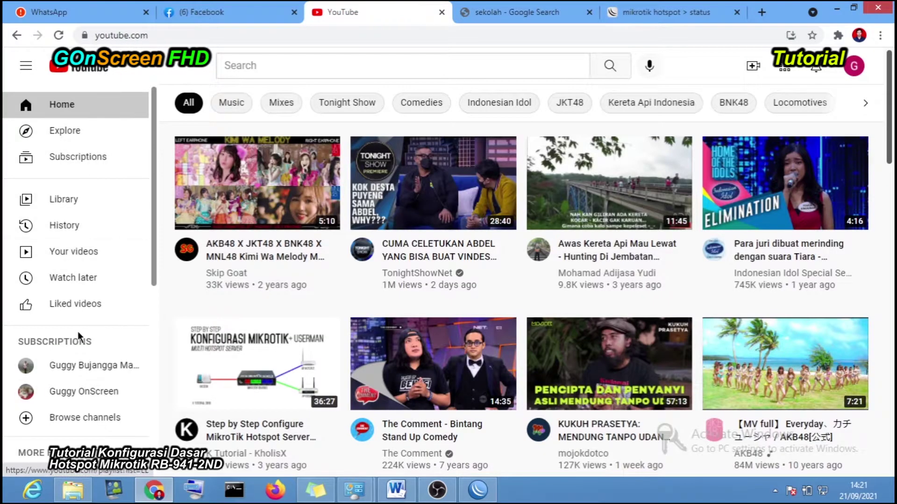
{"action": "left_click", "coordinate": [95, 392]}
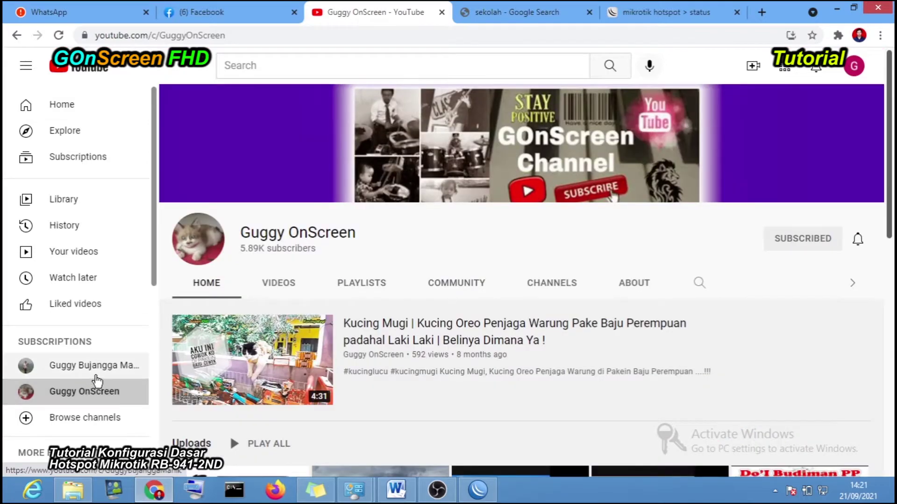
{"action": "left_click", "coordinate": [99, 376]}
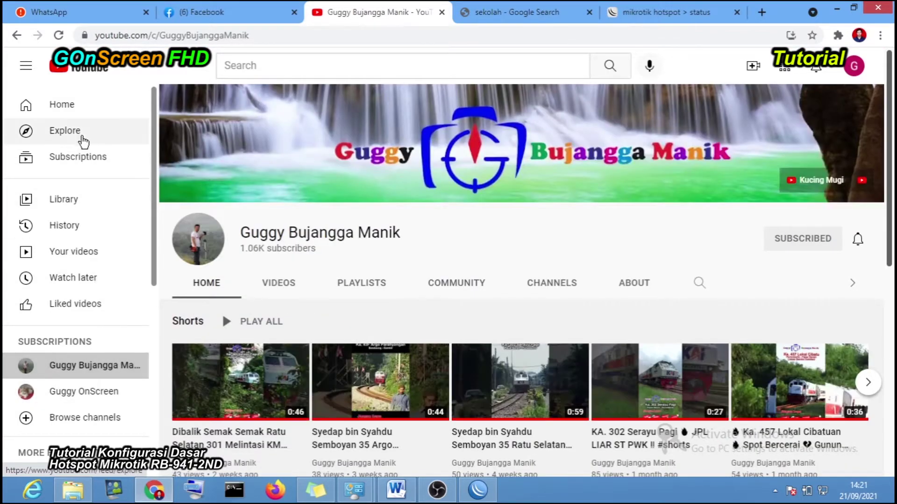
{"action": "left_click", "coordinate": [81, 111]}
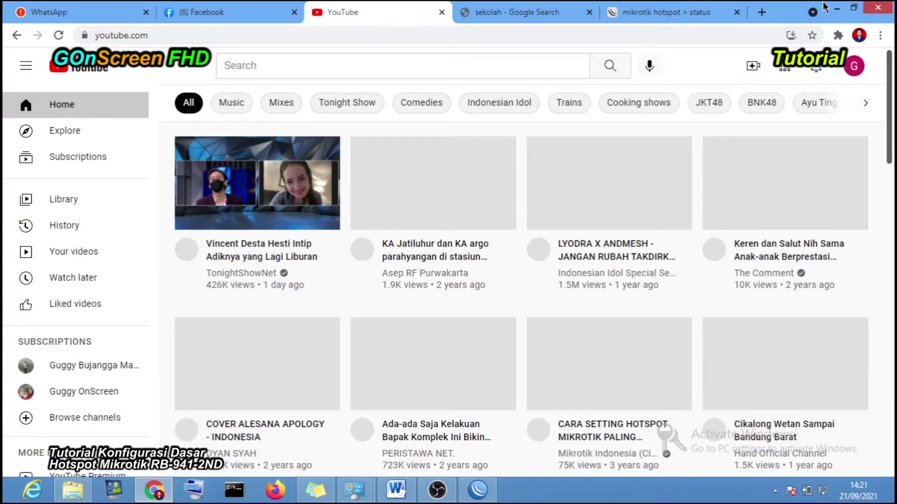
{"action": "left_click", "coordinate": [836, 8]}
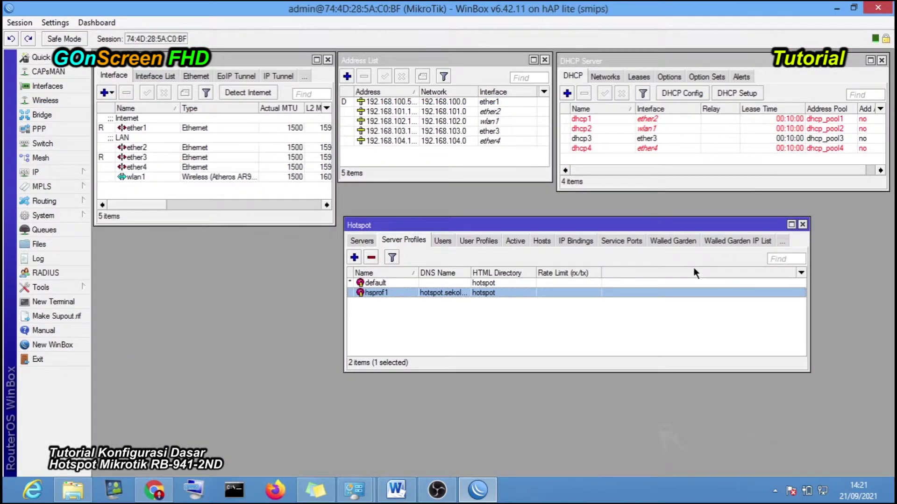
- Minimise WinBox and bring the Word document with the Topologi Jaringan diagram forward
{"action": "left_click", "coordinate": [836, 11]}
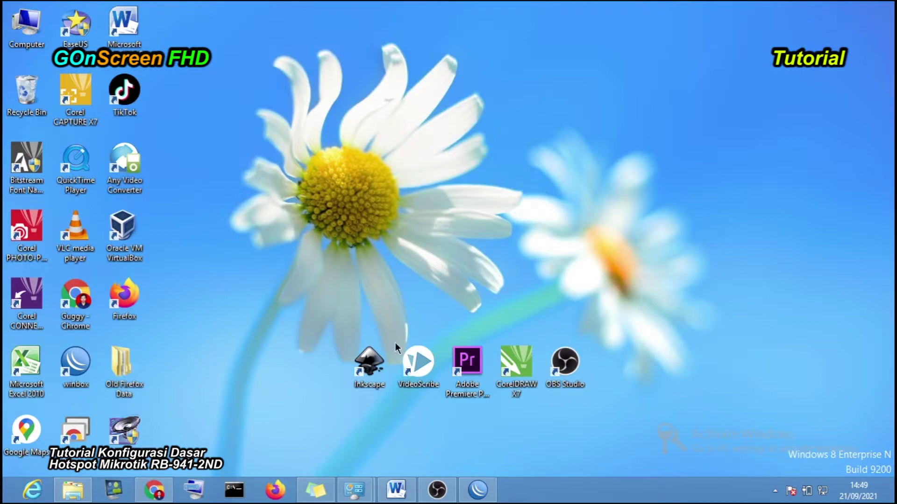
{"action": "left_click", "coordinate": [396, 489]}
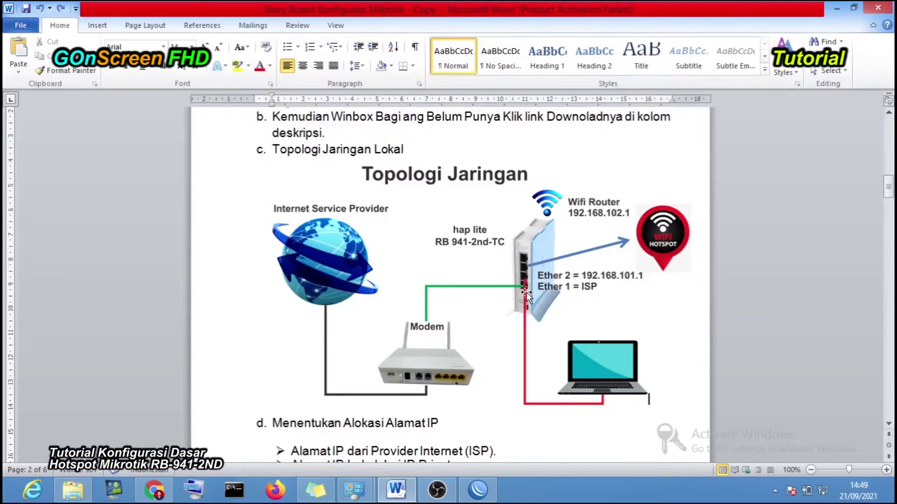
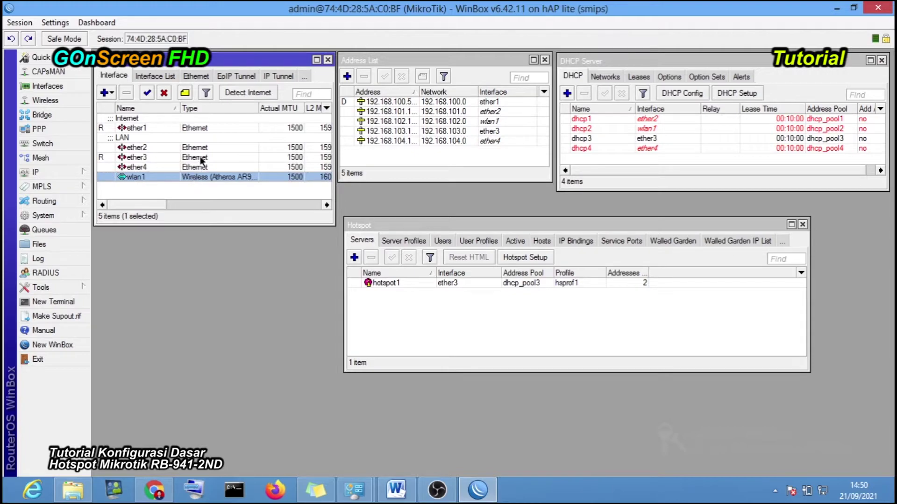
- Open the Bridge window and move it higher on screen
{"action": "left_click", "coordinate": [201, 161]}
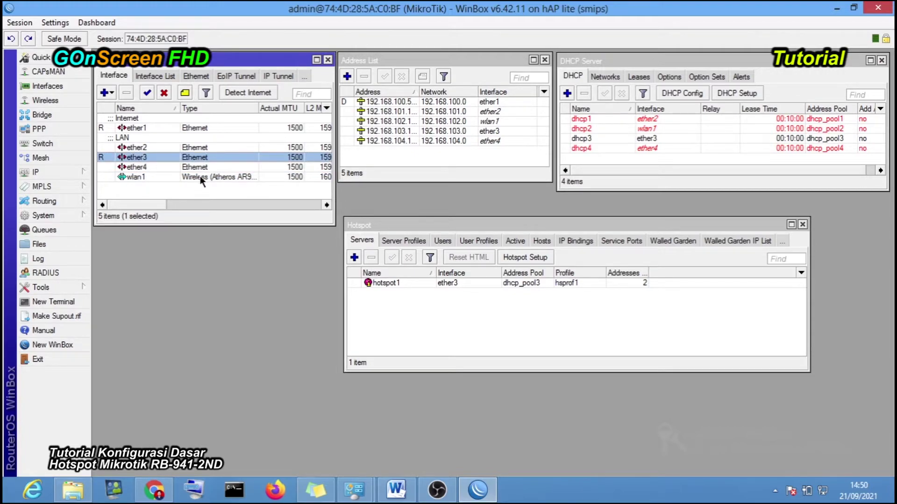
{"action": "left_click", "coordinate": [225, 191]}
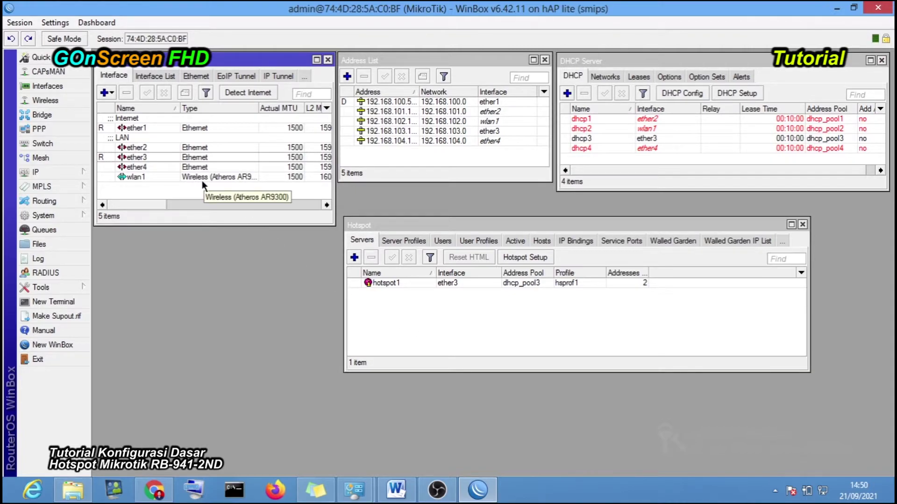
{"action": "left_click", "coordinate": [74, 114]}
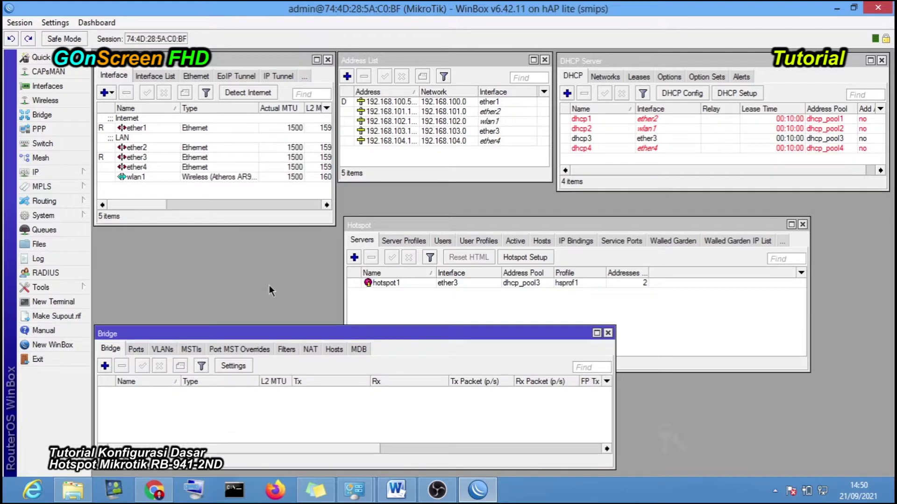
{"action": "left_click_drag", "start_coordinate": [277, 329], "coordinate": [279, 236]}
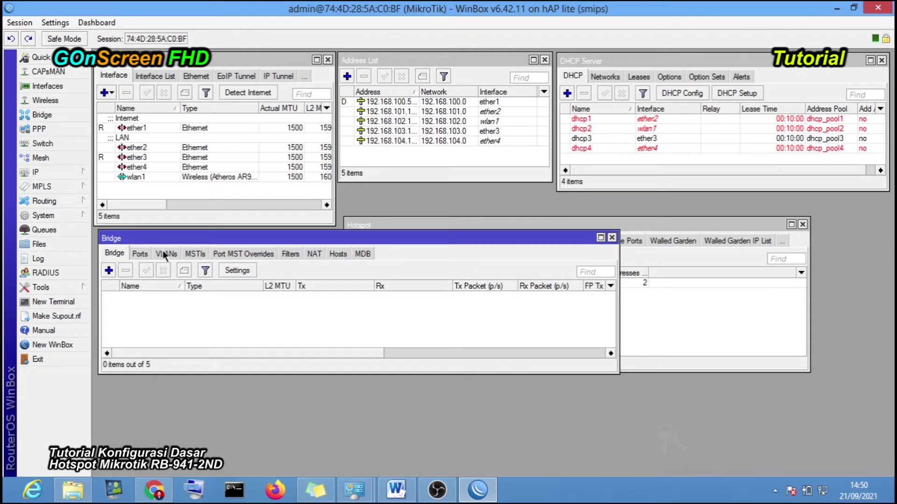
{"action": "left_click", "coordinate": [612, 238]}
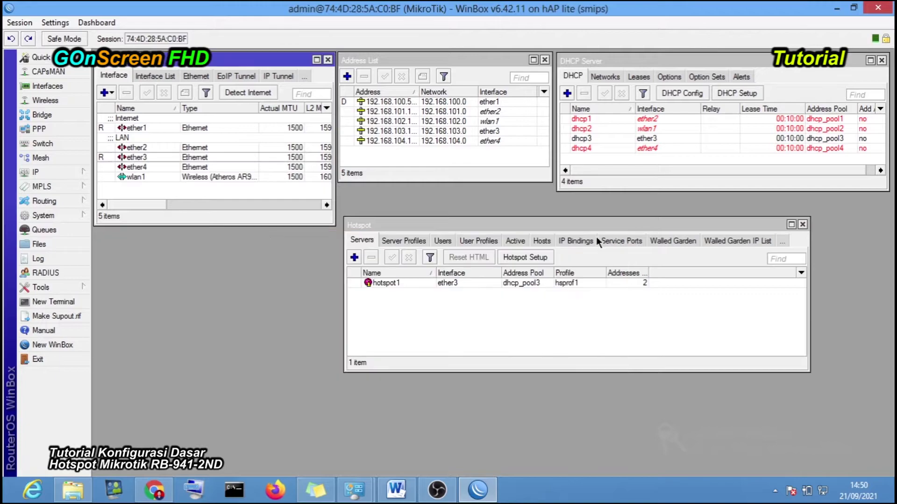
{"action": "left_click", "coordinate": [55, 116]}
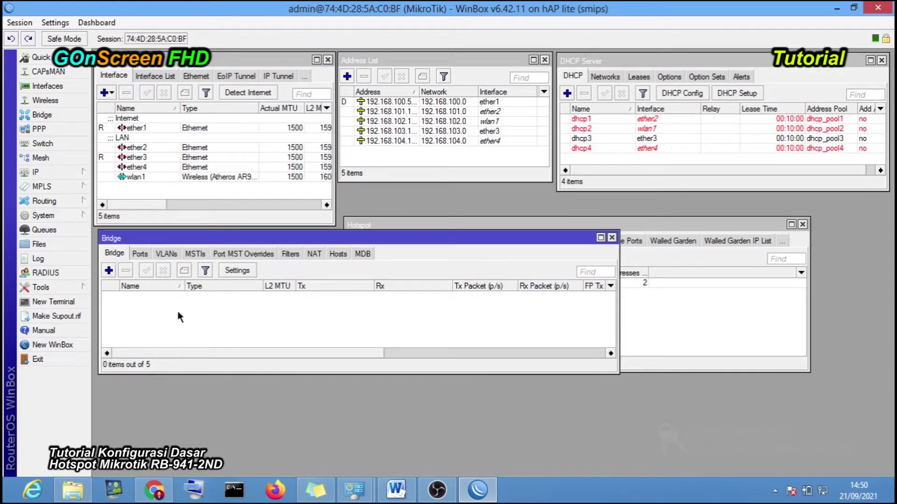
- Add a new bridge named bridgehotspot and save it
{"action": "left_click", "coordinate": [108, 271]}
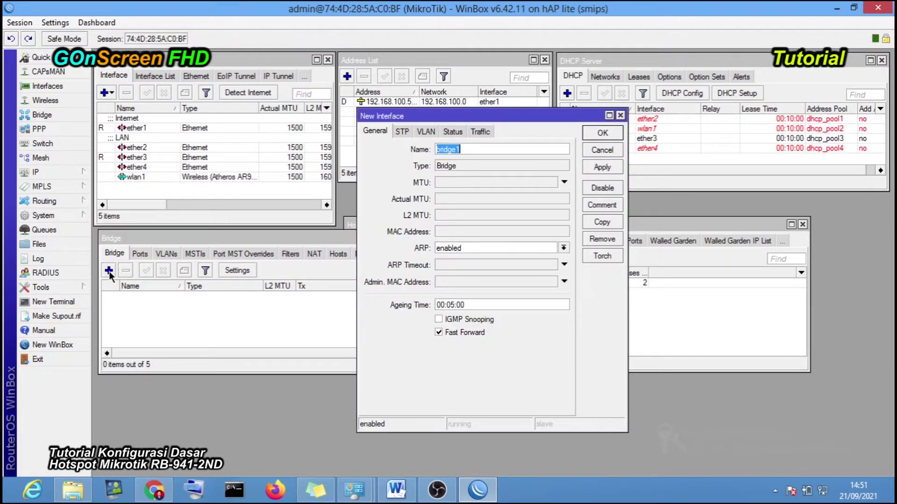
{"action": "left_click_drag", "start_coordinate": [492, 116], "coordinate": [408, 147]}
{"action": "left_click_drag", "start_coordinate": [388, 179], "coordinate": [348, 178]}
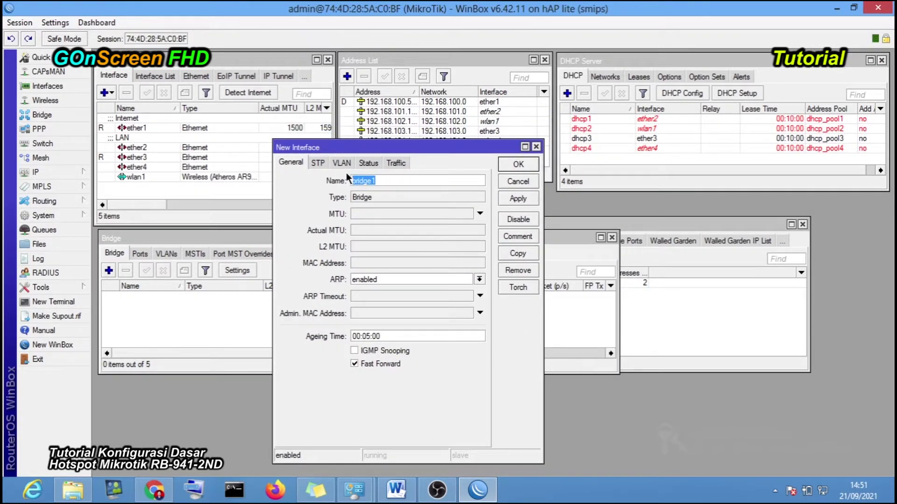
{"action": "type", "text": "bfi"}
{"action": "key", "text": "BackSpace"}
{"action": "key", "text": "BackSpace"}
{"action": "key", "text": "BackSpace"}
{"action": "type", "text": "bridgehotso"}
{"action": "key", "text": "BackSpace"}
{"action": "key", "text": "BackSpace"}
{"action": "key", "text": "BackSpace"}
{"action": "key", "text": "BackSpace"}
{"action": "type", "text": "otspot"}
{"action": "left_click", "coordinate": [518, 200]}
{"action": "left_click", "coordinate": [523, 163]}
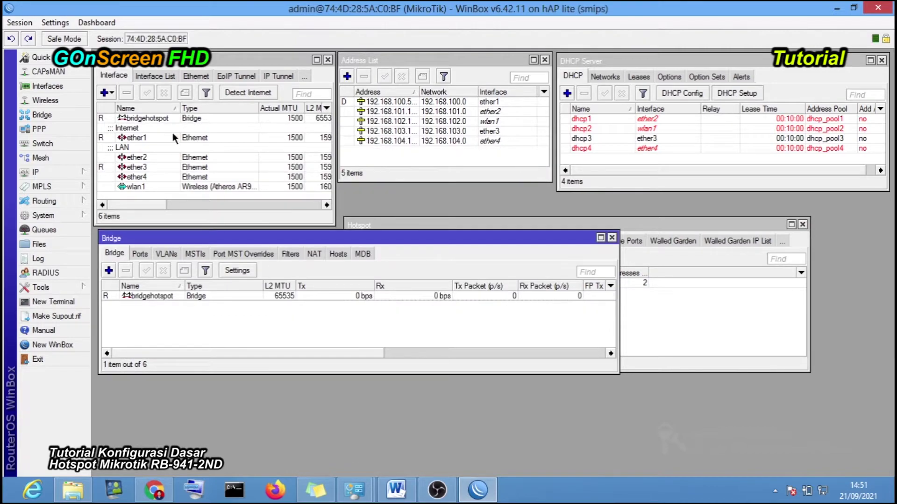
- Select bridgehotspot and show its empty Ports list
{"action": "left_click", "coordinate": [150, 117]}
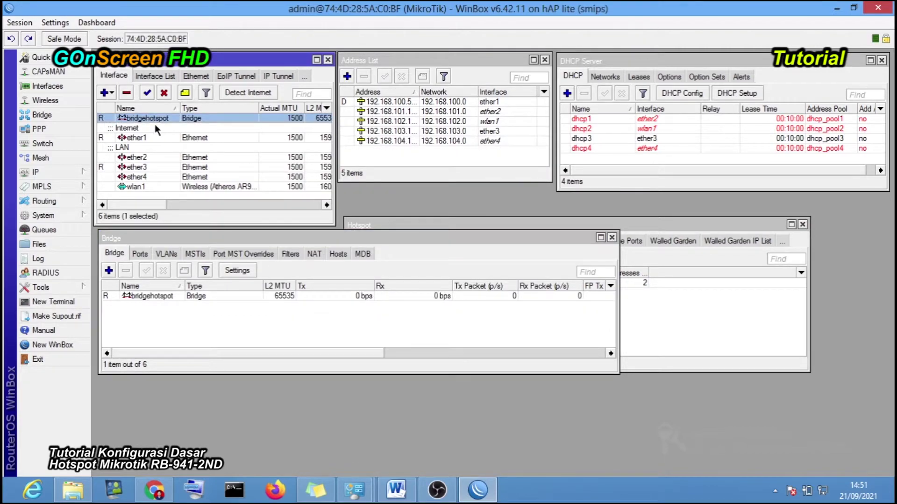
{"action": "left_click", "coordinate": [298, 316]}
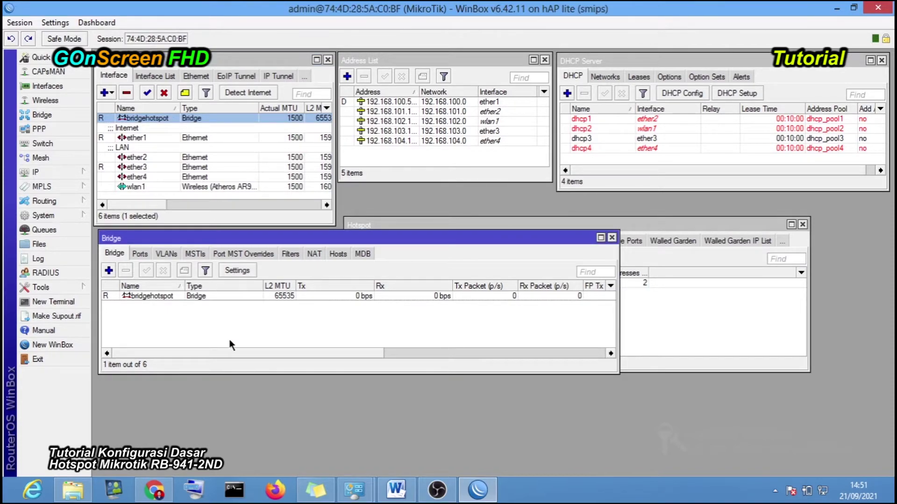
{"action": "left_click", "coordinate": [129, 296]}
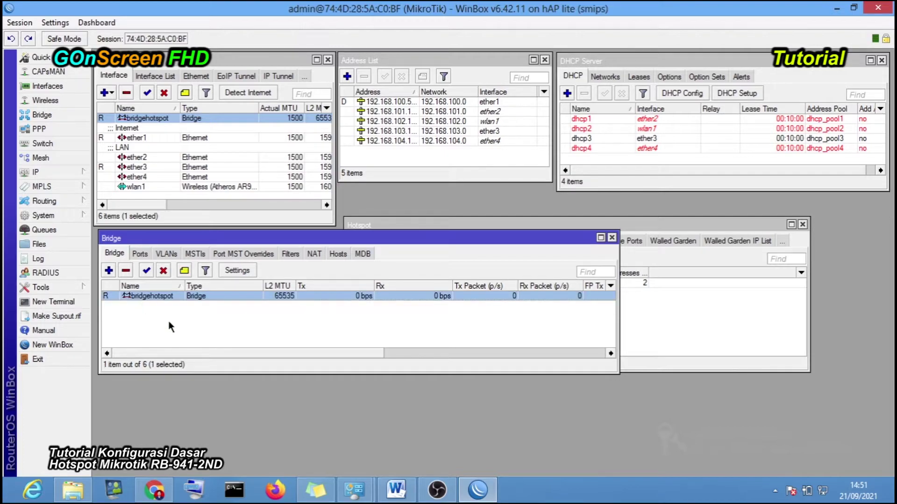
{"action": "left_click", "coordinate": [139, 253]}
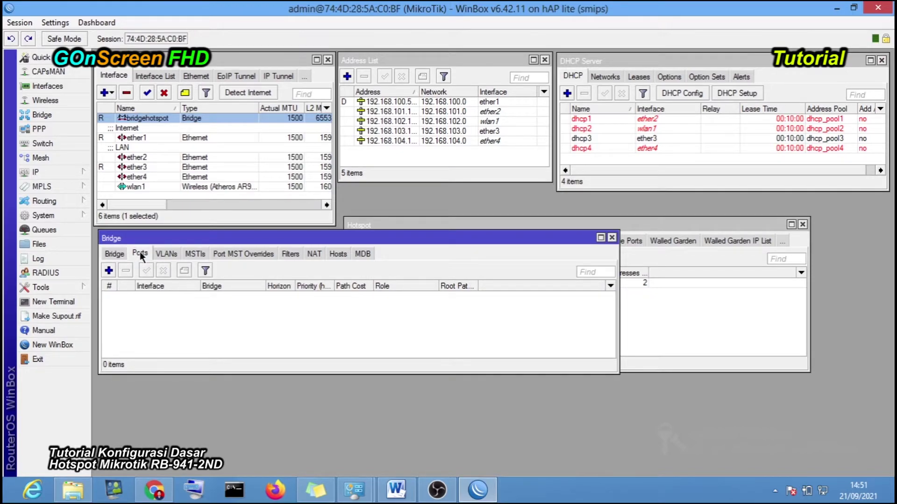
- Add ether3 as a port of bridgehotspot
{"action": "left_click", "coordinate": [143, 168]}
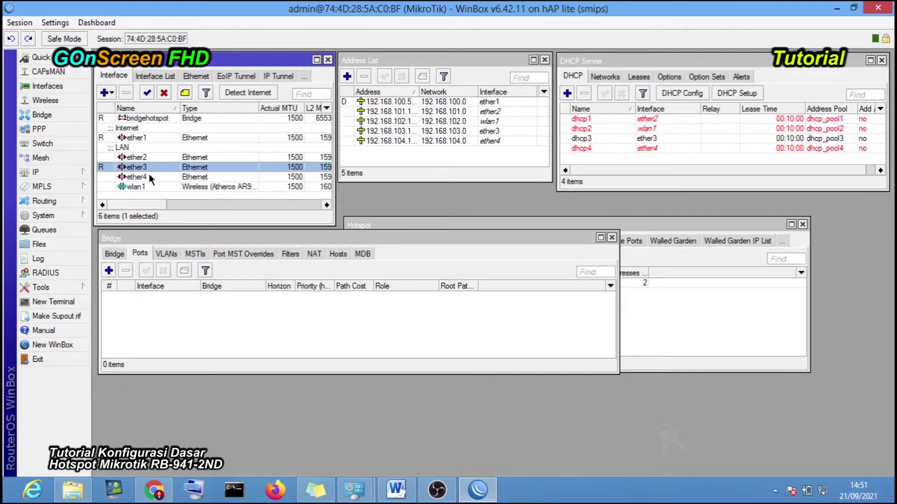
{"action": "left_click", "coordinate": [149, 175]}
{"action": "left_click", "coordinate": [150, 186]}
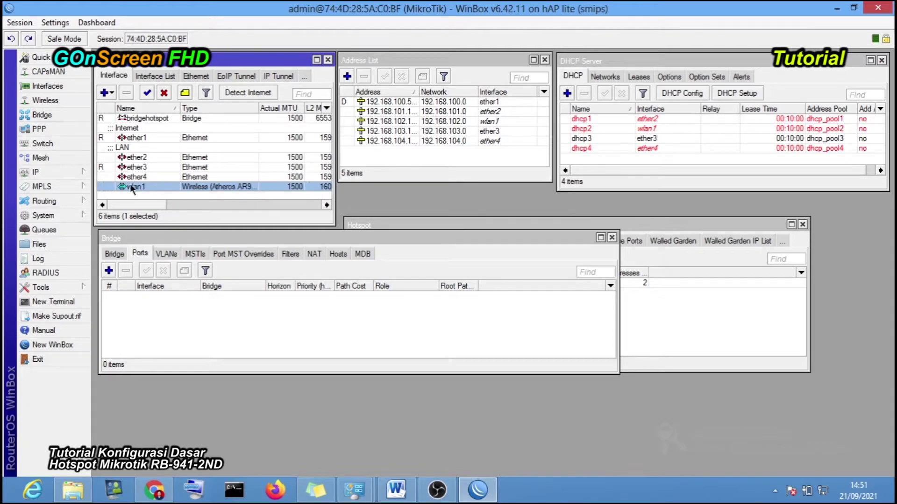
{"action": "left_click", "coordinate": [167, 322]}
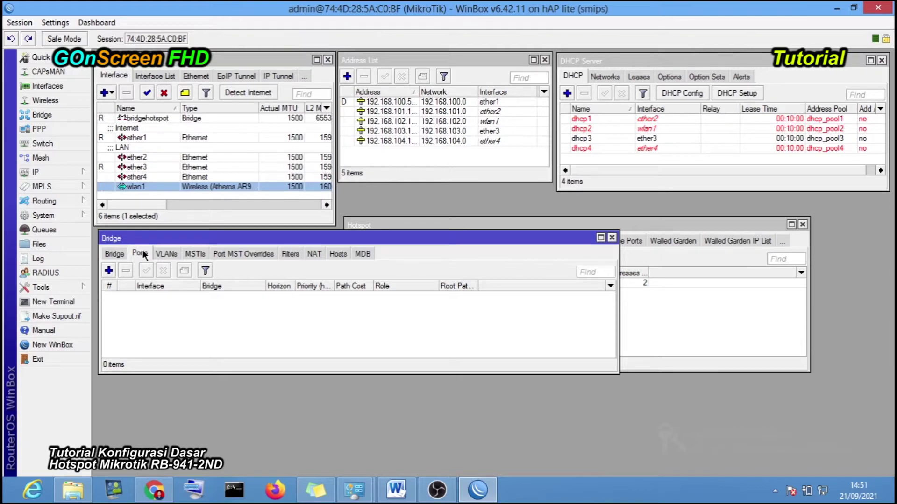
{"action": "left_click", "coordinate": [108, 271]}
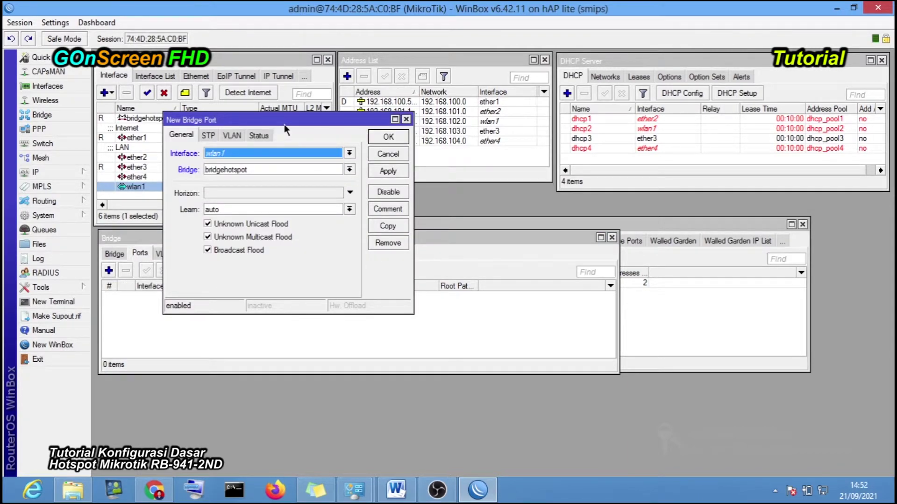
{"action": "left_click_drag", "start_coordinate": [284, 124], "coordinate": [308, 133]}
{"action": "left_click", "coordinate": [354, 162]}
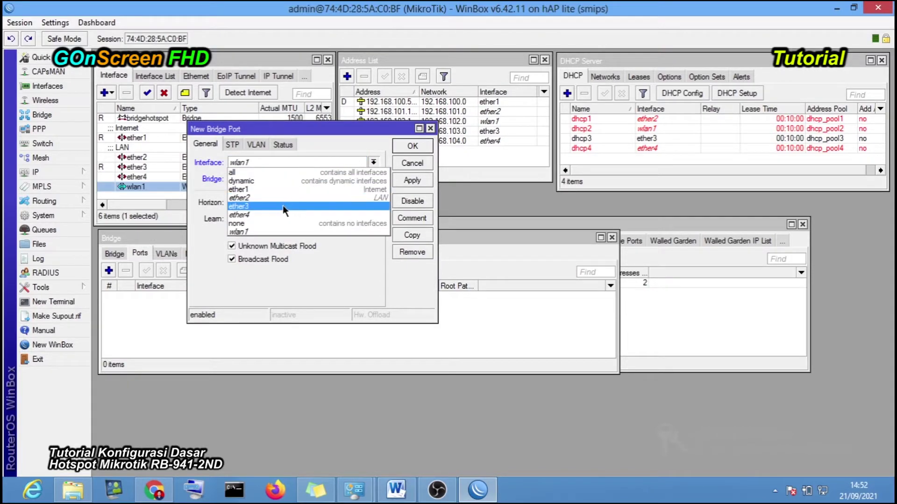
{"action": "left_click", "coordinate": [282, 206]}
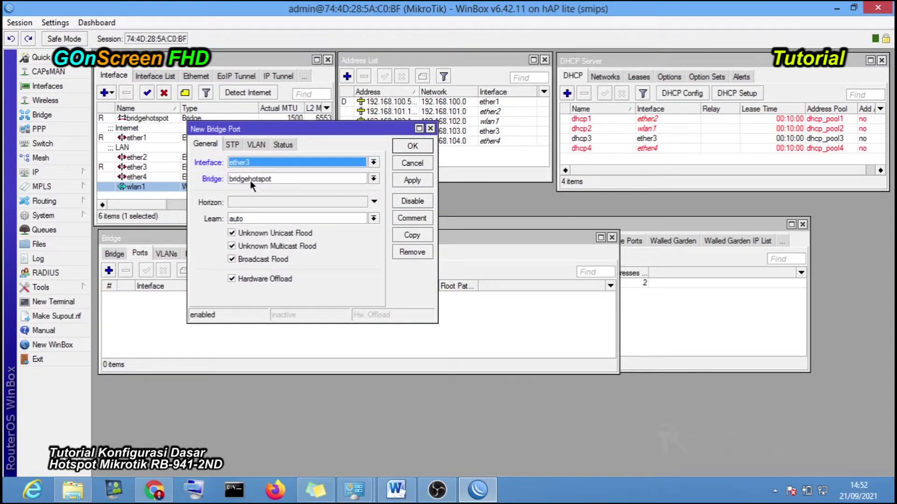
{"action": "left_click", "coordinate": [412, 181]}
{"action": "left_click", "coordinate": [412, 146]}
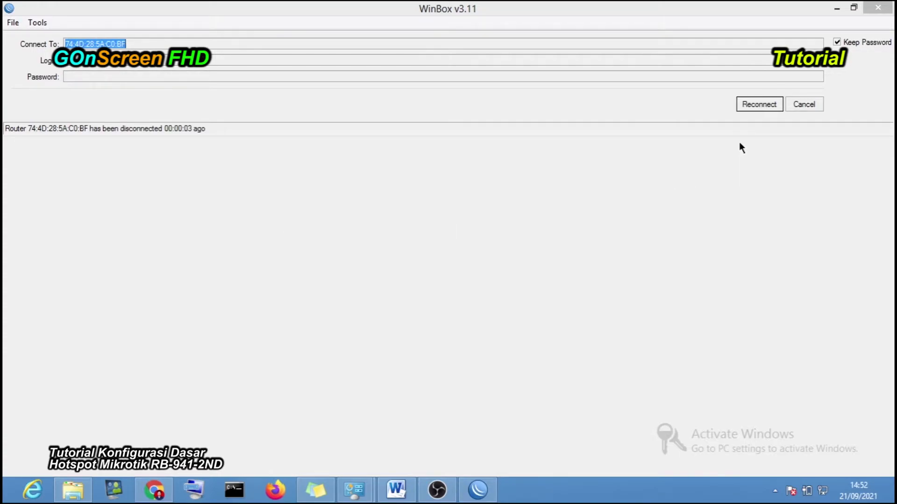
- Reconnect to the router and add ether4 and wlan1 as bridgehotspot ports
{"action": "left_click", "coordinate": [755, 106]}
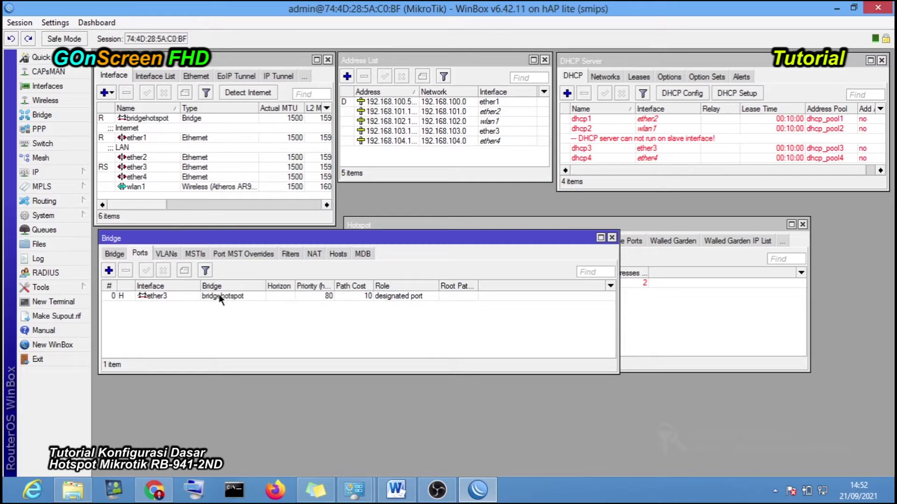
{"action": "left_click", "coordinate": [109, 271]}
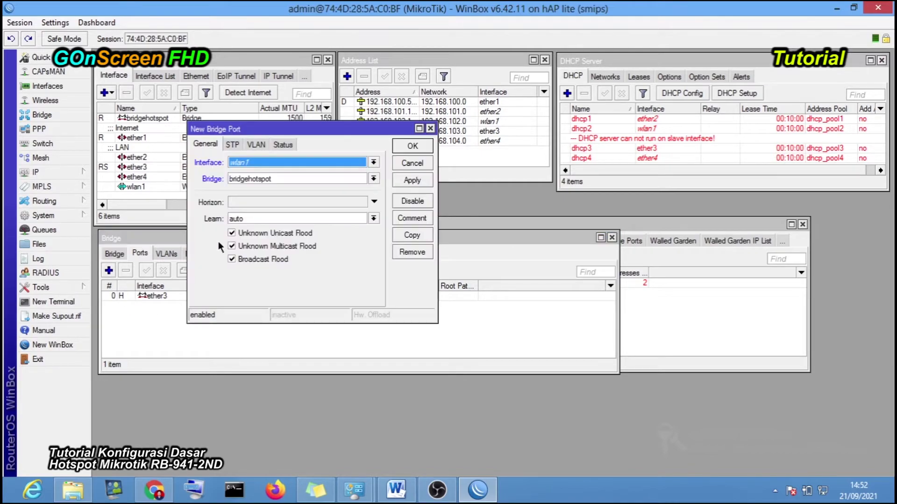
{"action": "left_click", "coordinate": [289, 163]}
{"action": "left_click", "coordinate": [273, 216]}
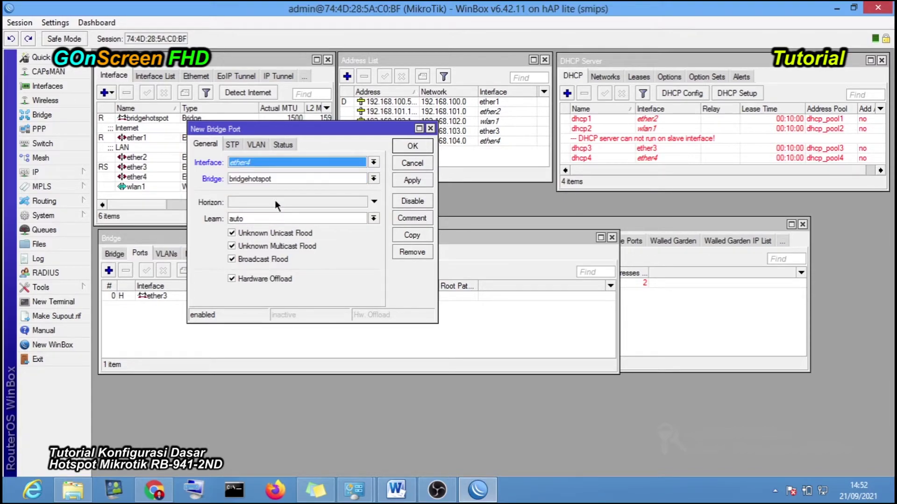
{"action": "left_click", "coordinate": [413, 180]}
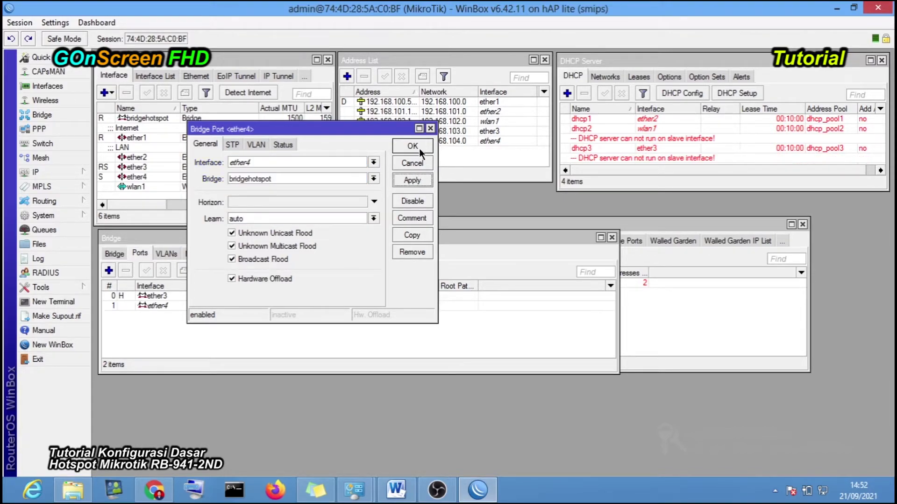
{"action": "left_click", "coordinate": [413, 146]}
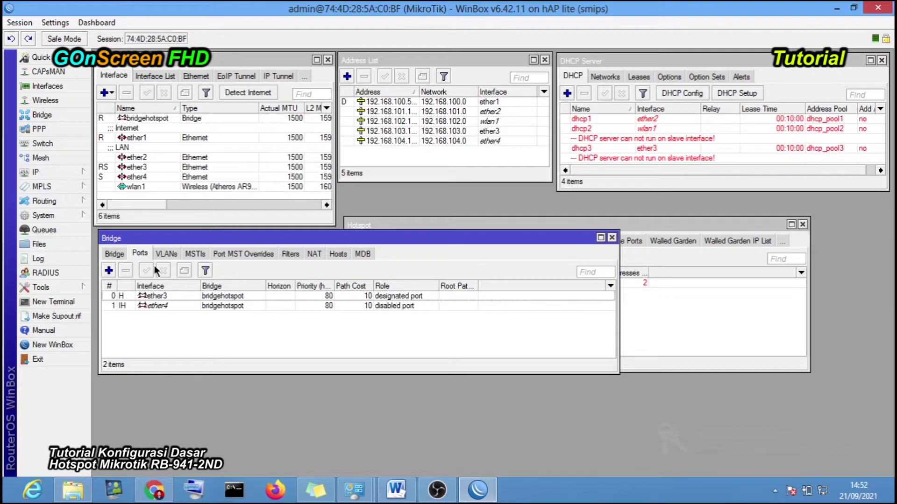
{"action": "left_click", "coordinate": [110, 269]}
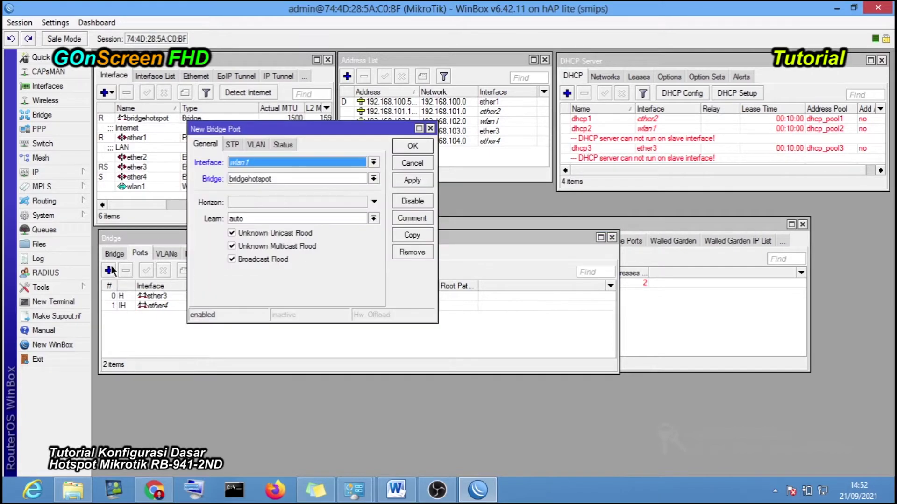
{"action": "left_click", "coordinate": [404, 180]}
{"action": "left_click", "coordinate": [410, 148]}
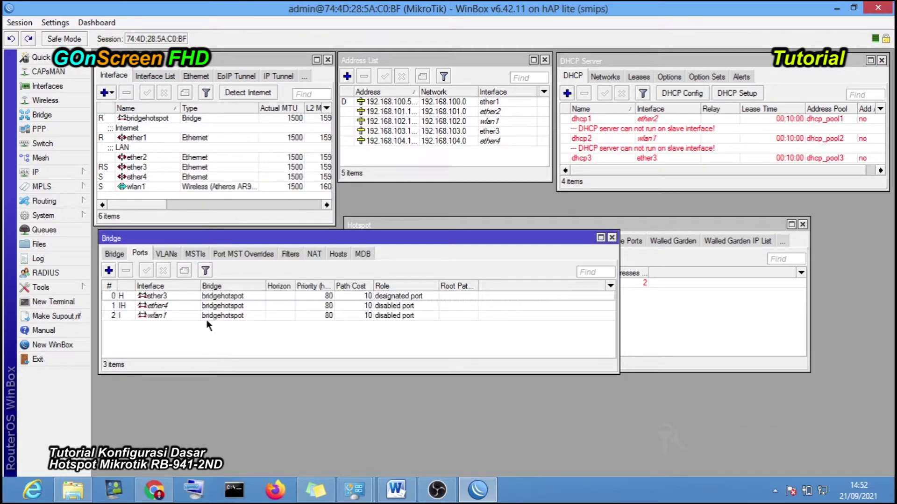
- Check the ether3, ether4 and wlan1 port entries, then bring the hotspot server list forward
{"action": "left_click", "coordinate": [167, 295]}
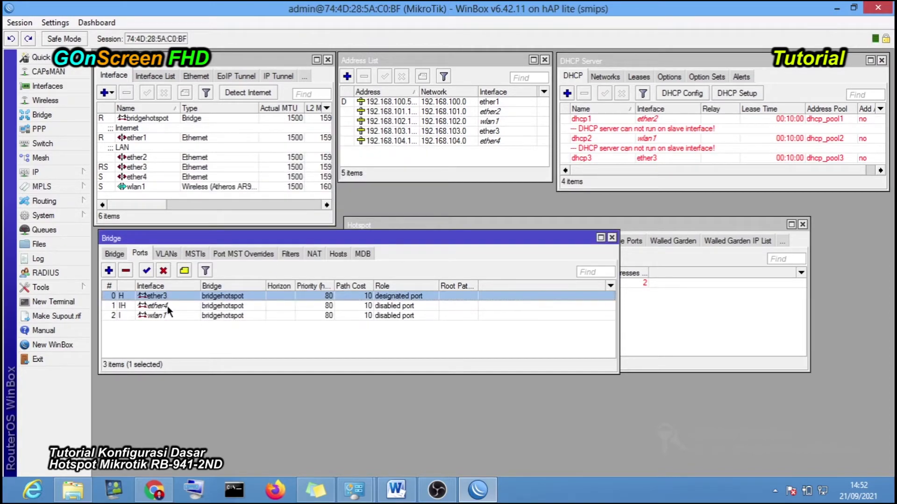
{"action": "left_click", "coordinate": [167, 307]}
{"action": "left_click", "coordinate": [167, 315]}
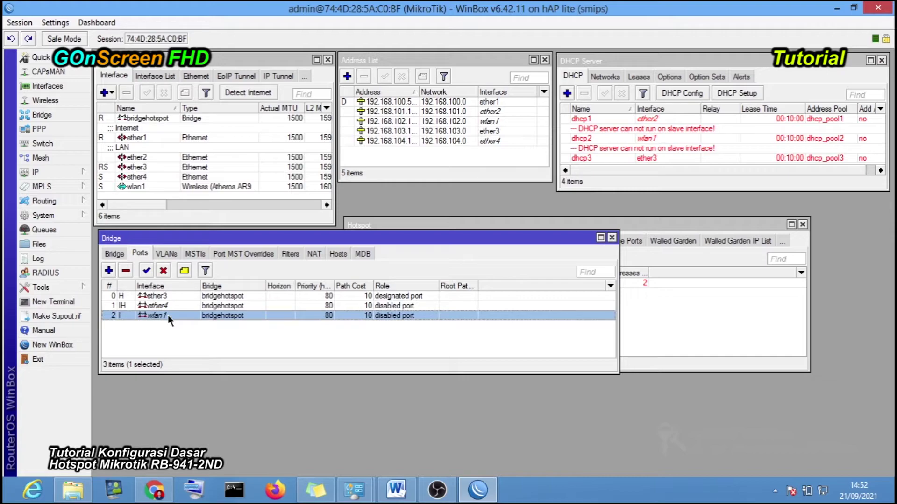
{"action": "left_click", "coordinate": [177, 292]}
{"action": "left_click", "coordinate": [180, 306]}
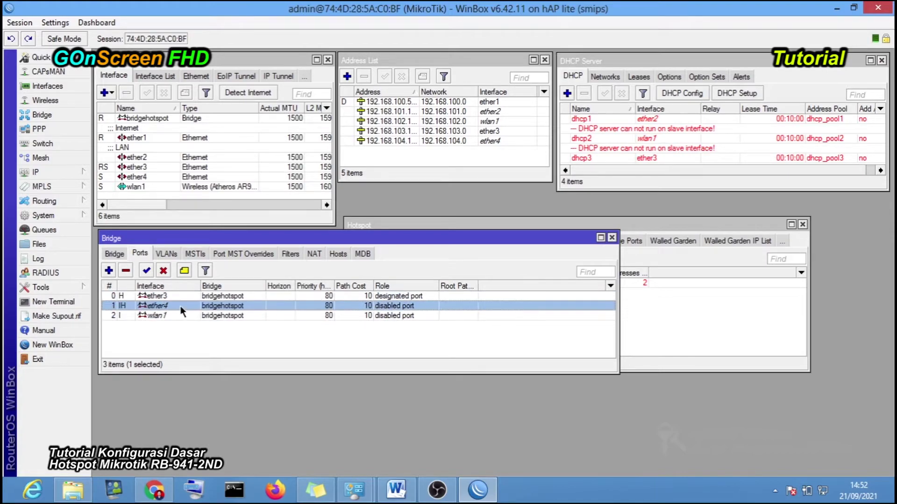
{"action": "left_click", "coordinate": [178, 317]}
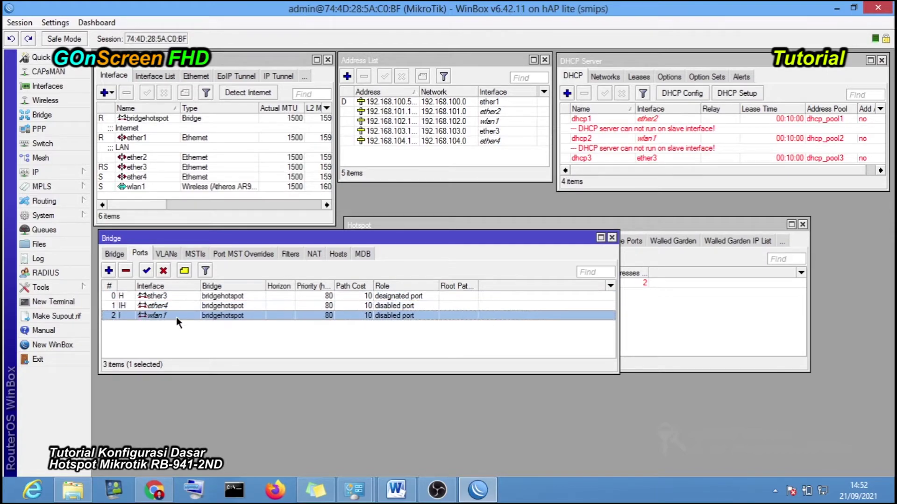
{"action": "left_click", "coordinate": [182, 346]}
{"action": "left_click_drag", "start_coordinate": [490, 243], "coordinate": [508, 335]}
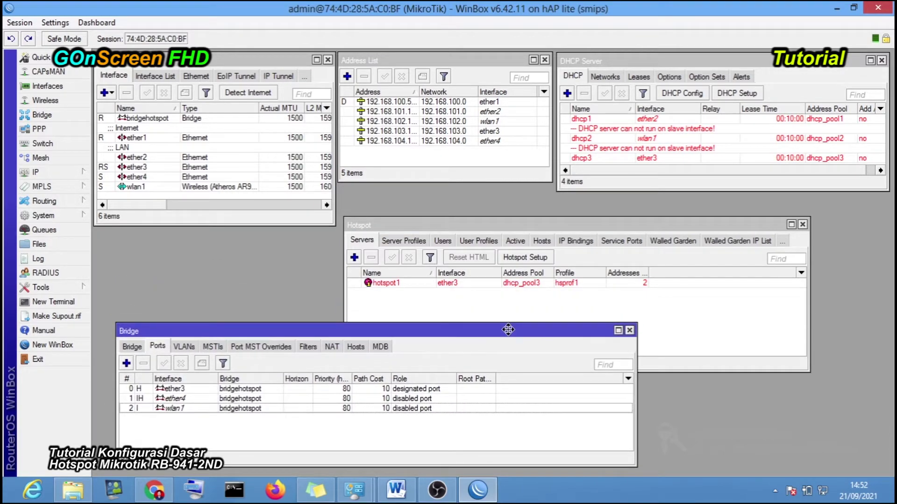
{"action": "left_click", "coordinate": [538, 294]}
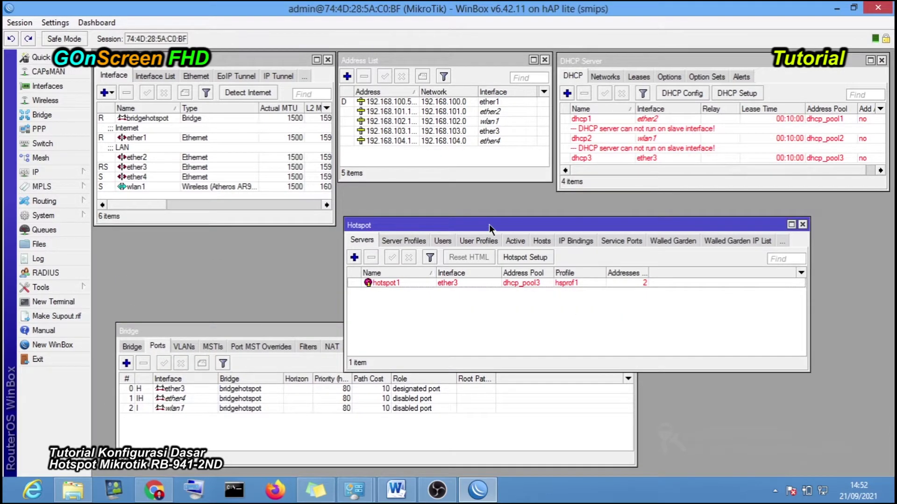
- Disable the hotspot1 server, then switch to the Word topology diagram
{"action": "left_click_drag", "start_coordinate": [489, 224], "coordinate": [492, 203]}
{"action": "left_click", "coordinate": [473, 263]}
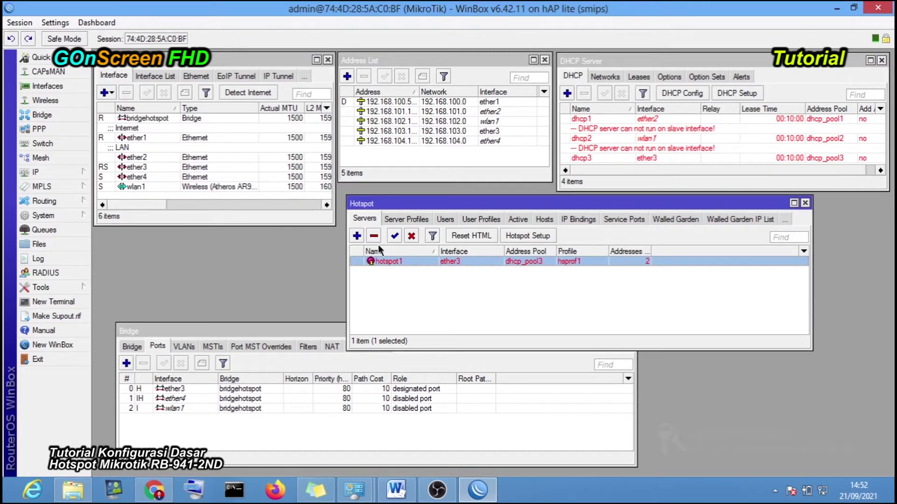
{"action": "left_click", "coordinate": [451, 296]}
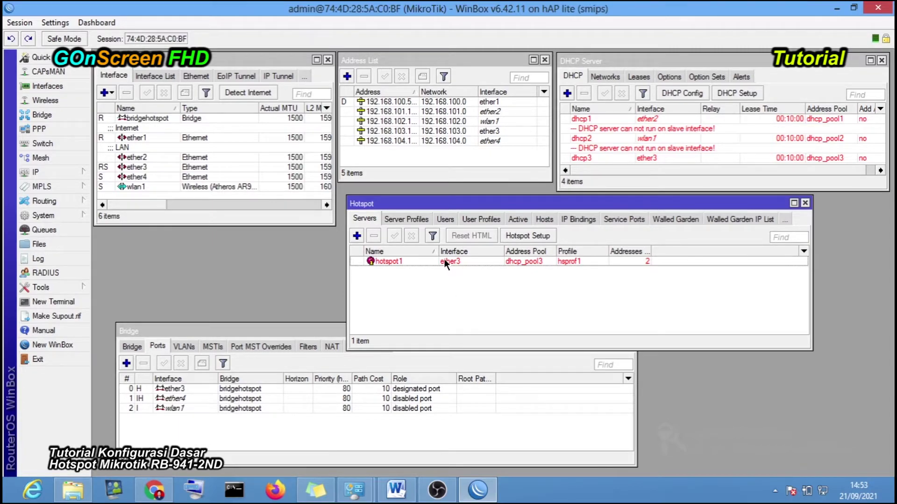
{"action": "left_click", "coordinate": [405, 261]}
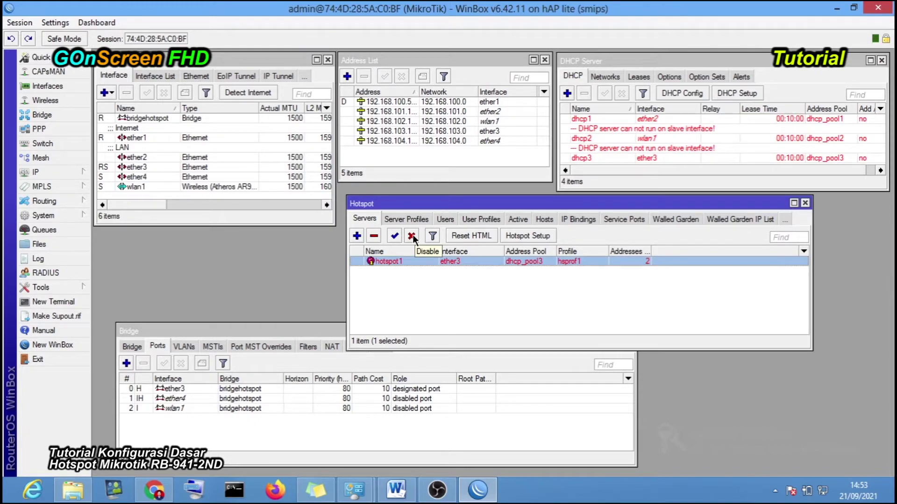
{"action": "left_click", "coordinate": [412, 236]}
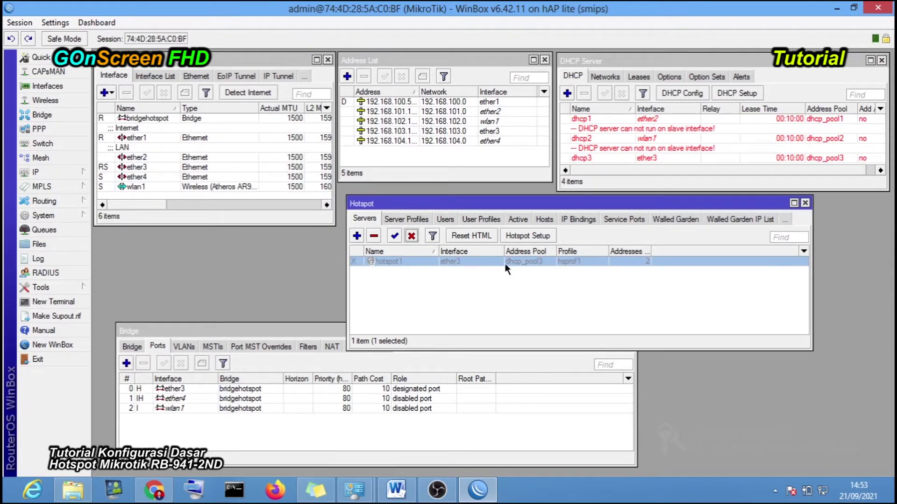
{"action": "mouse_move", "coordinate": [322, 332]}
{"action": "left_mouse_down"}
{"action": "mouse_move", "coordinate": [307, 318]}
{"action": "mouse_move", "coordinate": [330, 319]}
{"action": "left_mouse_up"}
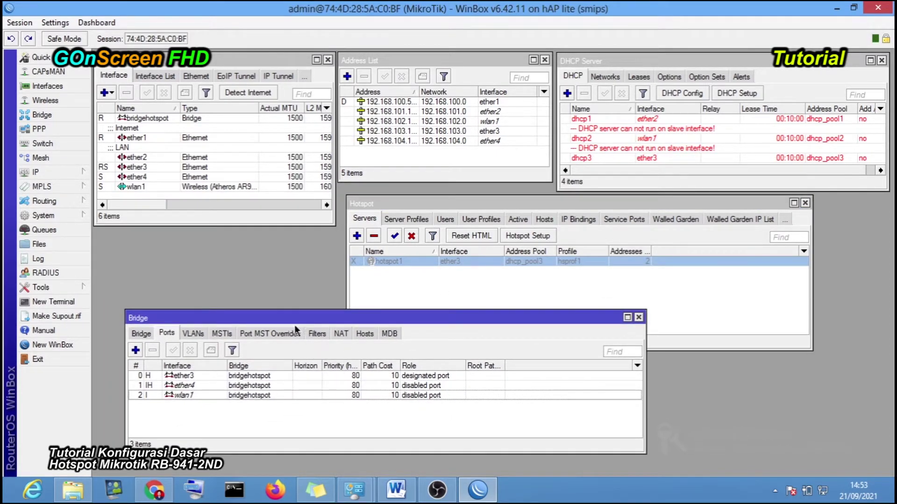
{"action": "left_click", "coordinate": [395, 489]}
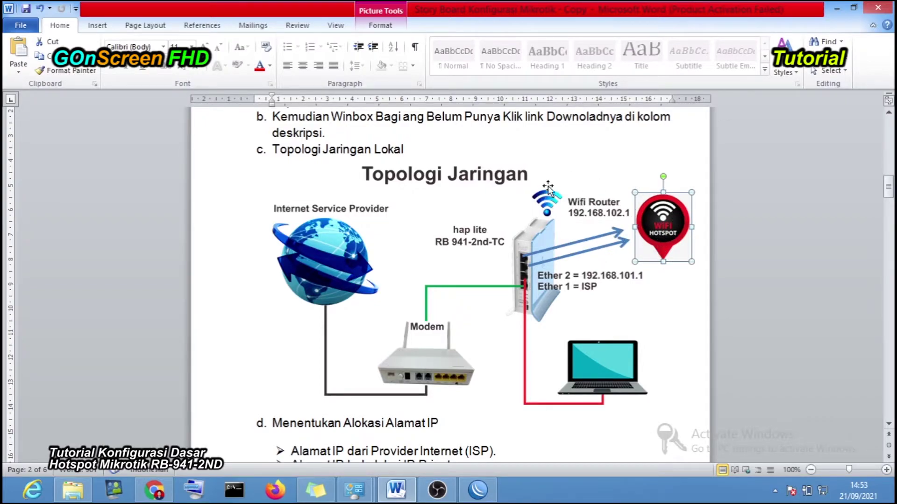
- Return to WinBox, arrange the Bridge and Hotspot windows, and cancel an attempted new hotspot server
{"action": "left_click", "coordinate": [479, 493]}
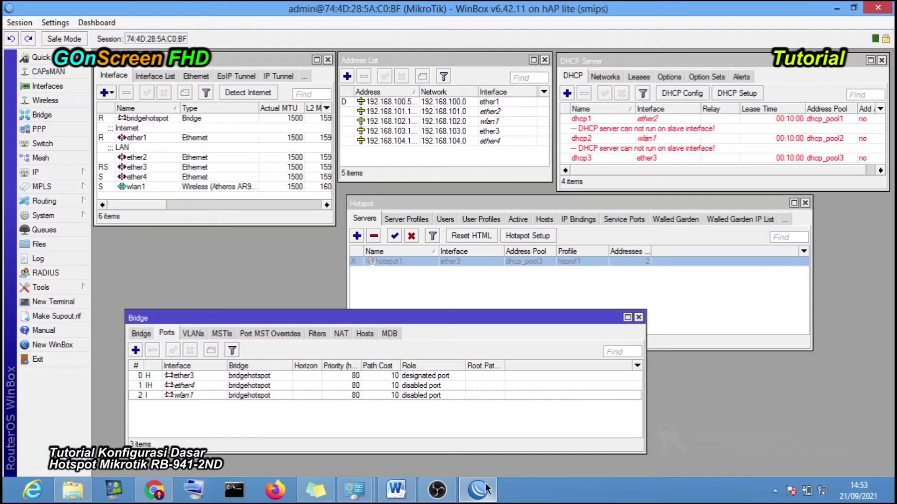
{"action": "left_click", "coordinate": [141, 334]}
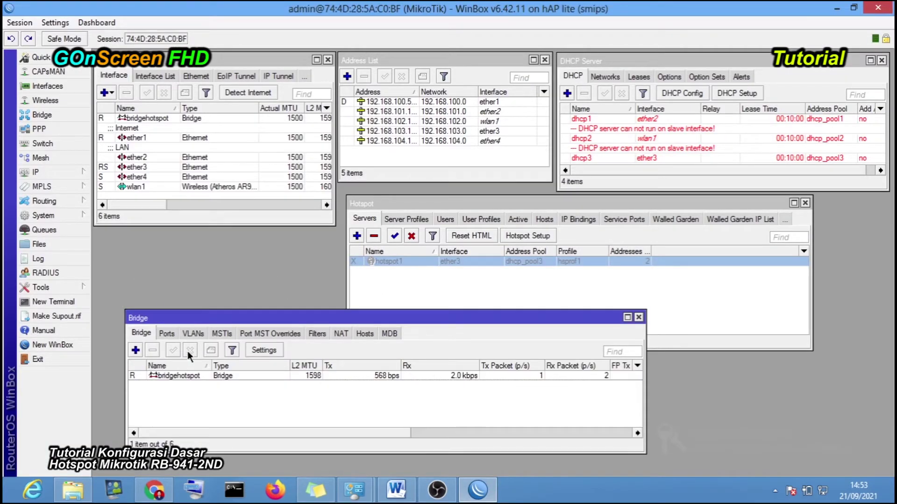
{"action": "left_click_drag", "start_coordinate": [343, 320], "coordinate": [309, 341]}
{"action": "left_click_drag", "start_coordinate": [439, 204], "coordinate": [430, 189]}
{"action": "left_click", "coordinate": [429, 292]}
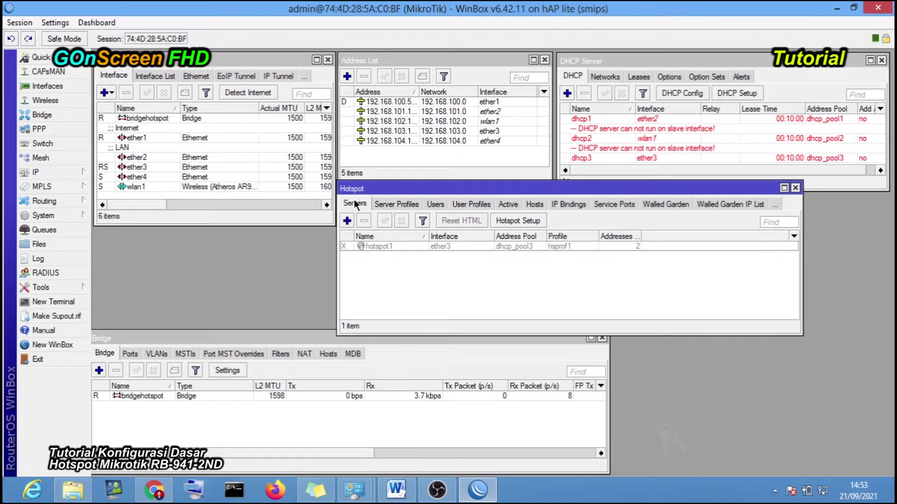
{"action": "left_click", "coordinate": [347, 221]}
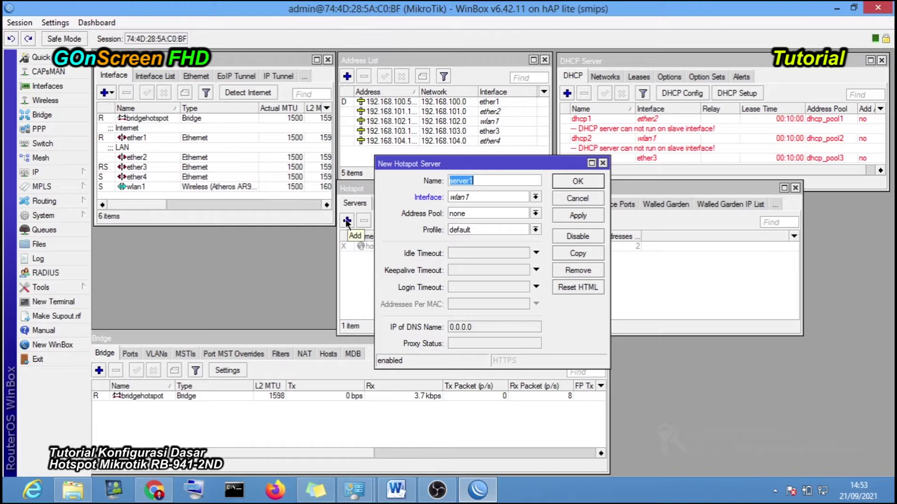
{"action": "left_click", "coordinate": [492, 181]}
{"action": "left_click", "coordinate": [576, 200]}
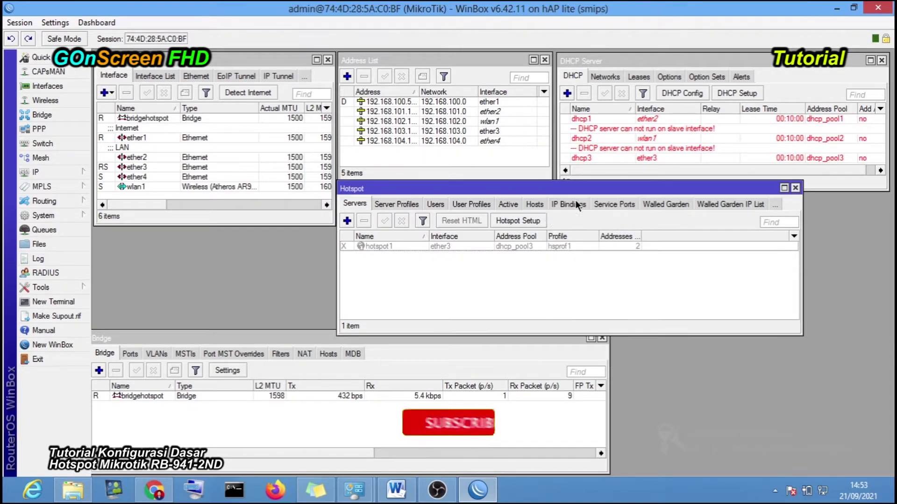
- Launch Hotspot Setup and select bridgehotspot as the HotSpot Interface
{"action": "left_click", "coordinate": [505, 223]}
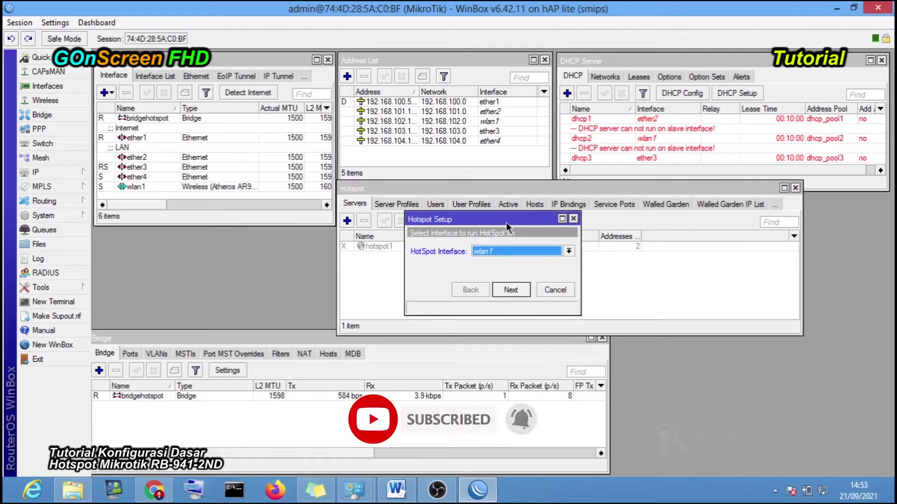
{"action": "left_click_drag", "start_coordinate": [503, 206], "coordinate": [442, 175]}
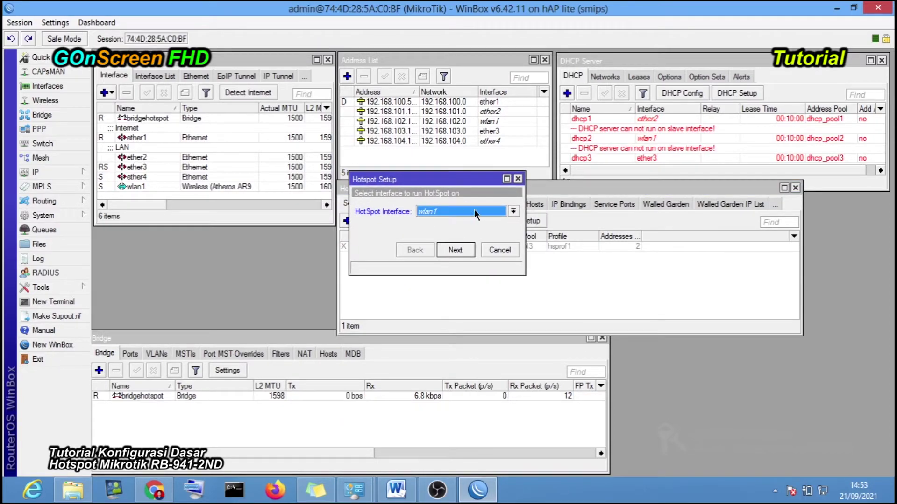
{"action": "left_click", "coordinate": [447, 214]}
{"action": "left_click", "coordinate": [447, 243]}
{"action": "left_click", "coordinate": [461, 209]}
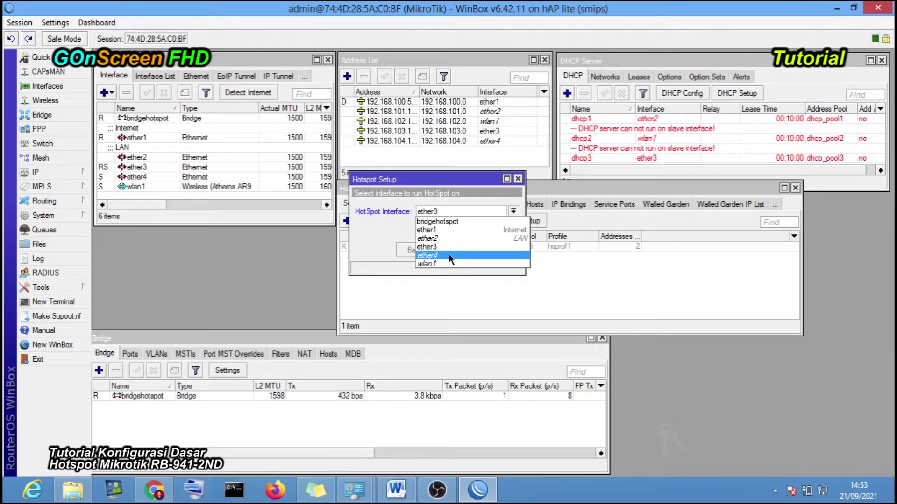
{"action": "left_click", "coordinate": [450, 221]}
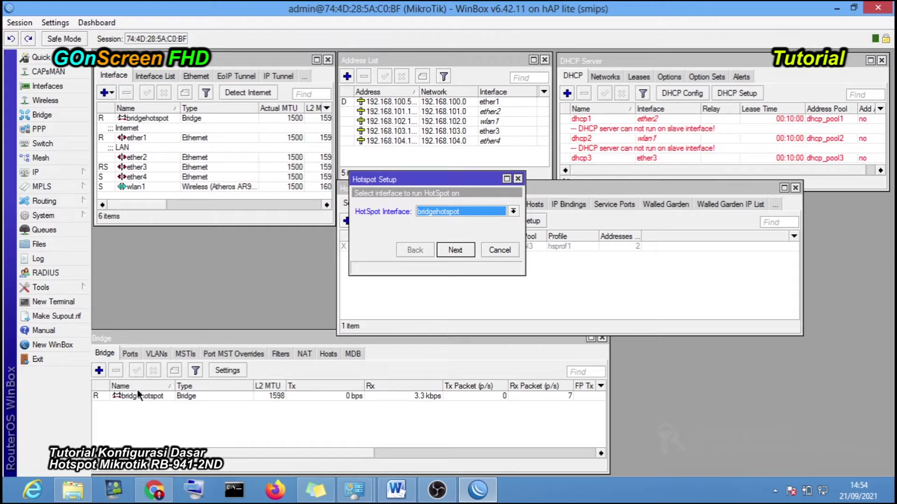
- Verify bridgehotspot's member ports ether3, ether4 and wlan1 in the Bridge window
{"action": "left_click", "coordinate": [133, 362]}
{"action": "left_click", "coordinate": [130, 353]}
{"action": "left_click", "coordinate": [160, 397]}
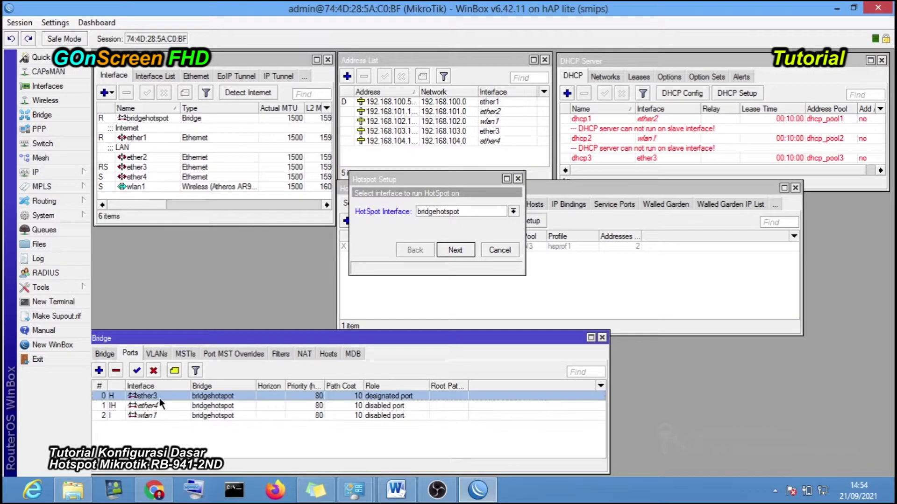
{"action": "left_click", "coordinate": [161, 405]}
{"action": "left_click", "coordinate": [159, 413]}
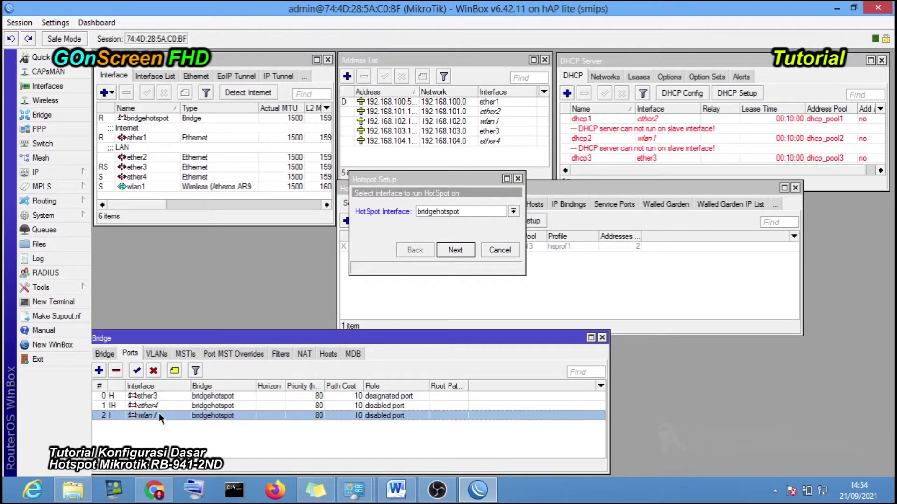
{"action": "left_click", "coordinate": [112, 355]}
{"action": "left_click", "coordinate": [158, 396]}
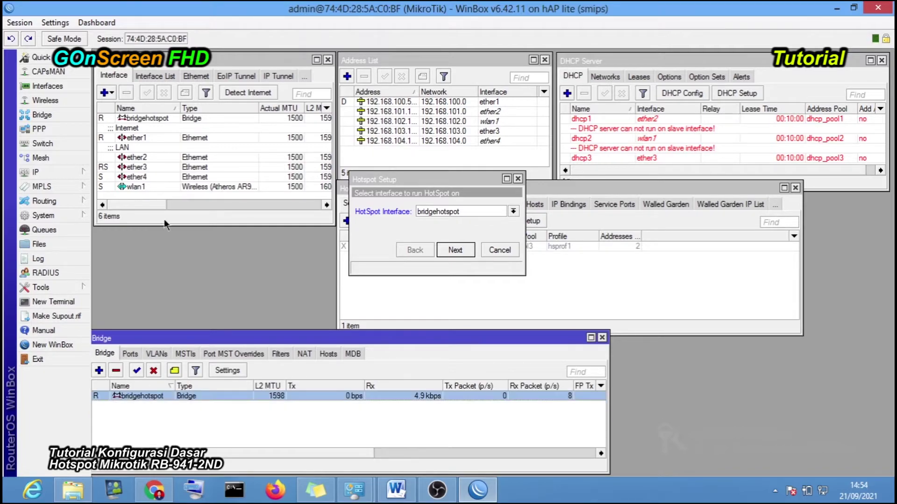
{"action": "left_click", "coordinate": [139, 118]}
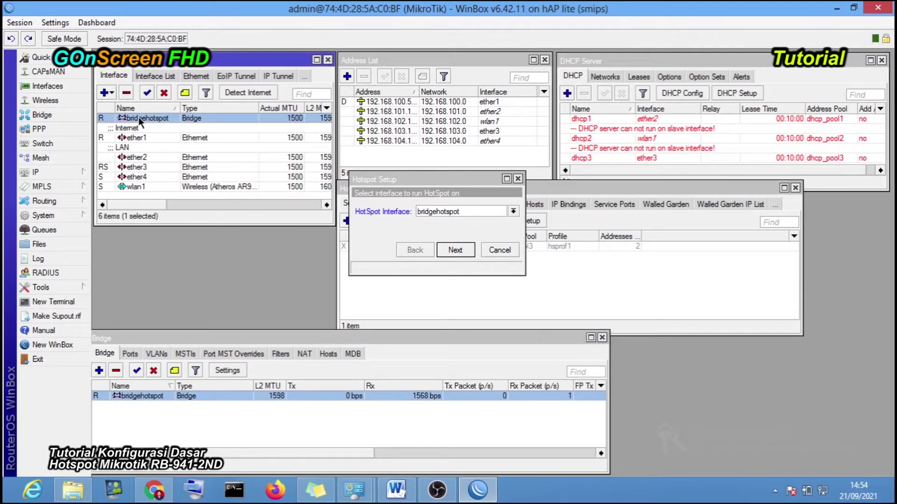
- Recheck the wizard's interface choices and keep bridgehotspot selected
{"action": "left_click", "coordinate": [430, 186]}
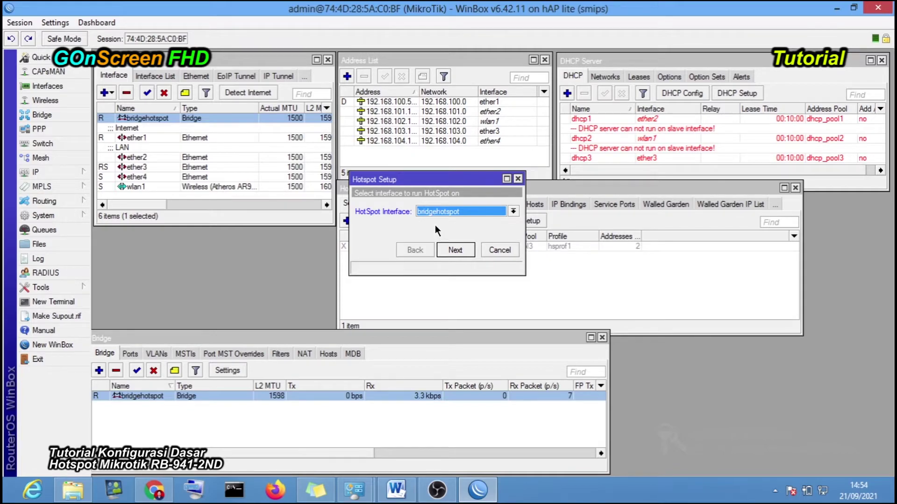
{"action": "left_click", "coordinate": [443, 215]}
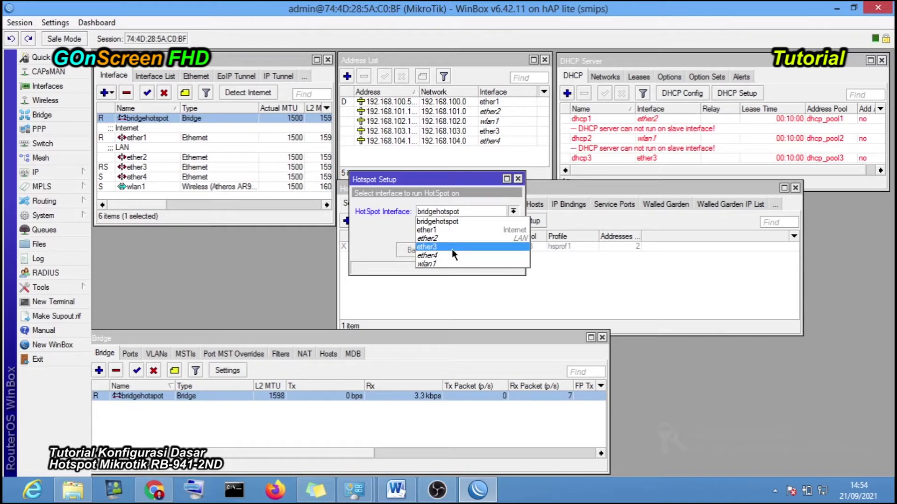
{"action": "left_click", "coordinate": [399, 228]}
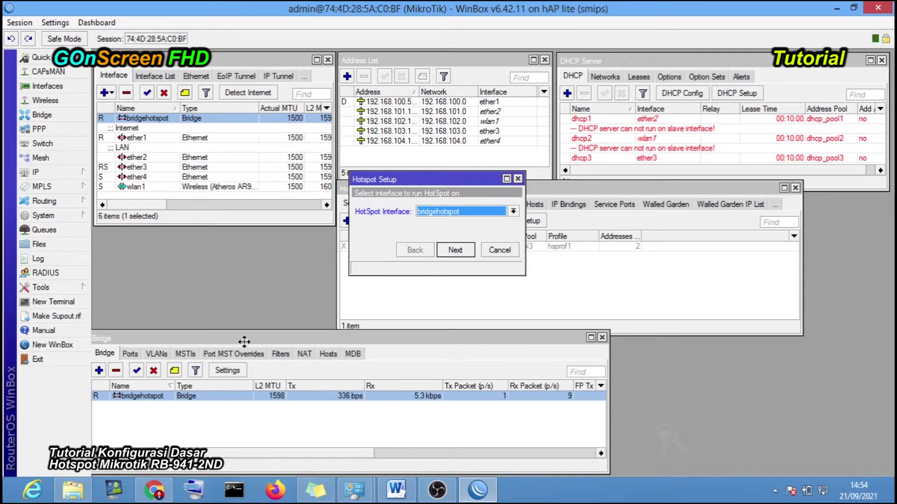
{"action": "left_click_drag", "start_coordinate": [244, 341], "coordinate": [255, 332]}
{"action": "left_click", "coordinate": [444, 229]}
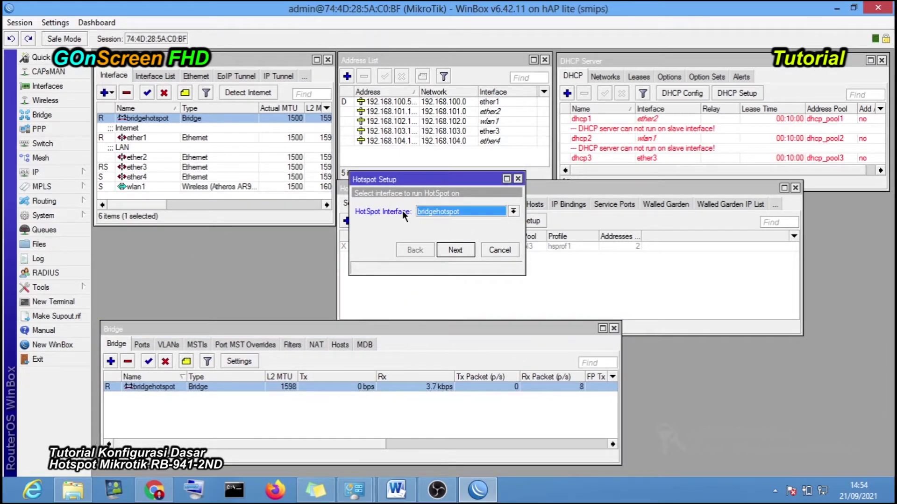
{"action": "left_click", "coordinate": [435, 210]}
{"action": "left_click", "coordinate": [444, 219]}
- Advance to the local address step, keeping Masquerade Network checked
{"action": "left_click", "coordinate": [464, 250]}
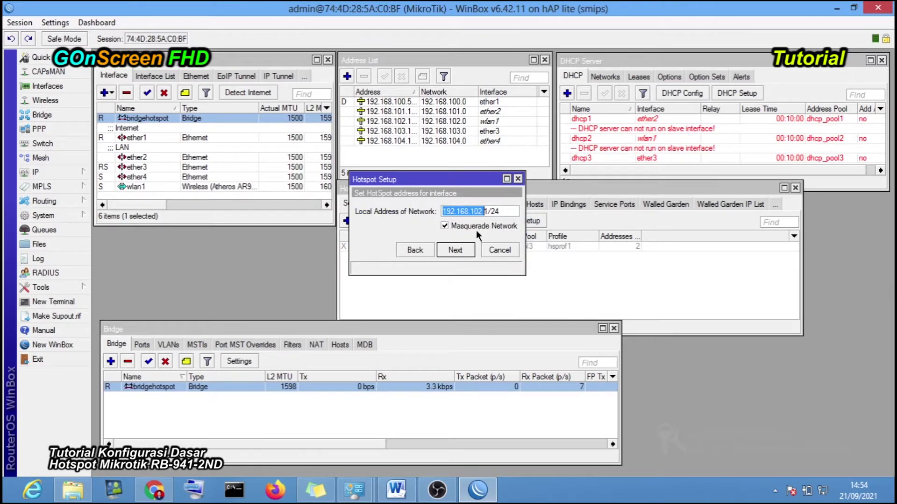
{"action": "left_click_drag", "start_coordinate": [524, 232], "coordinate": [655, 232]}
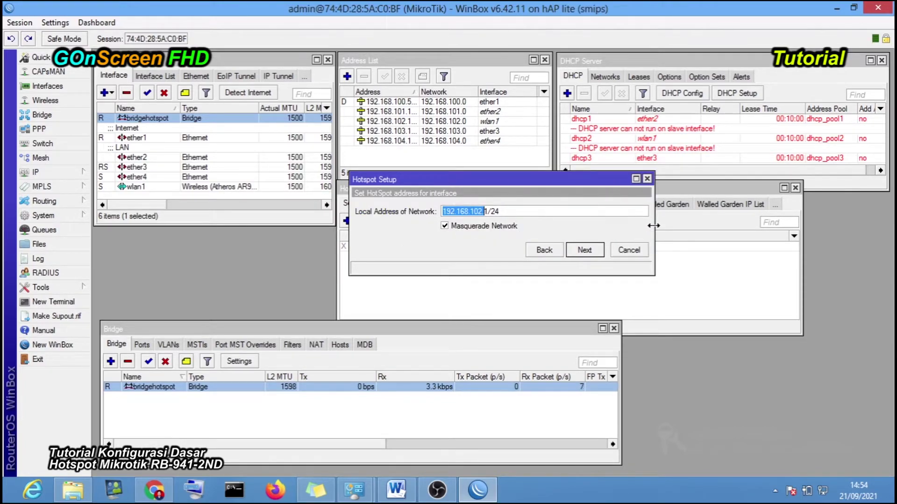
{"action": "left_click_drag", "start_coordinate": [482, 179], "coordinate": [437, 198]}
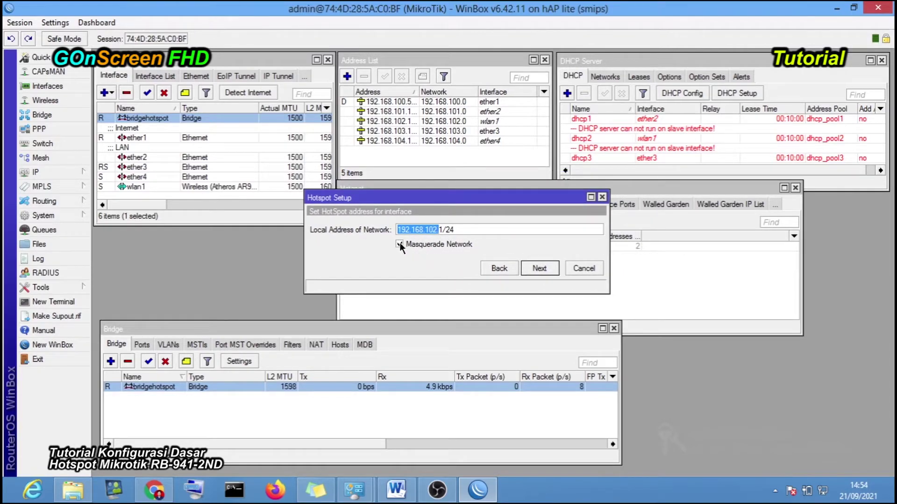
{"action": "left_click", "coordinate": [399, 243]}
{"action": "left_click", "coordinate": [400, 243]}
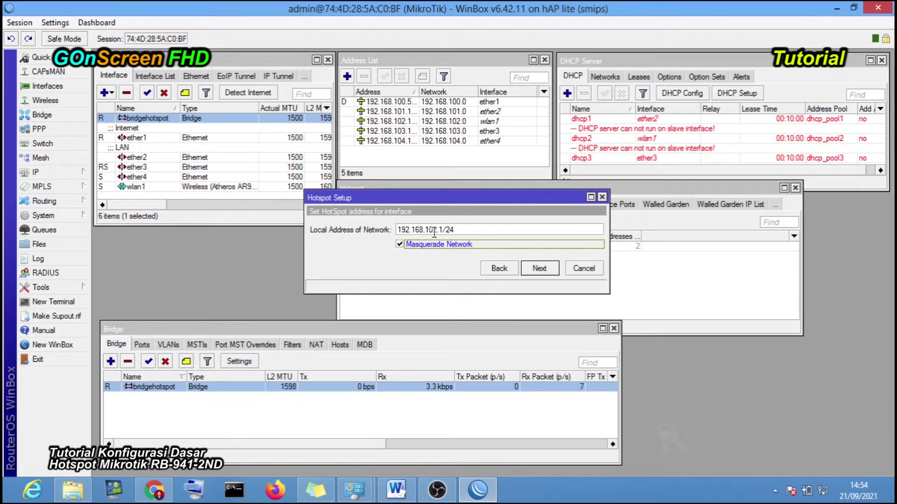
- Change the local network address to 192.168.102.1/24 and continue
{"action": "left_click", "coordinate": [437, 229]}
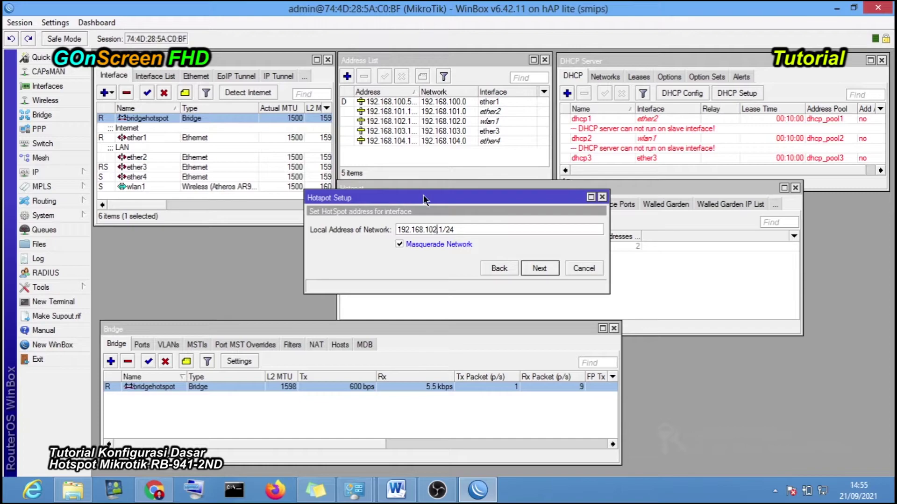
{"action": "left_click", "coordinate": [437, 230]}
{"action": "key", "text": "BackSpace"}
{"action": "type", "text": "3"}
{"action": "key", "text": "BackSpace"}
{"action": "type", "text": "4"}
{"action": "key", "text": "BackSpace"}
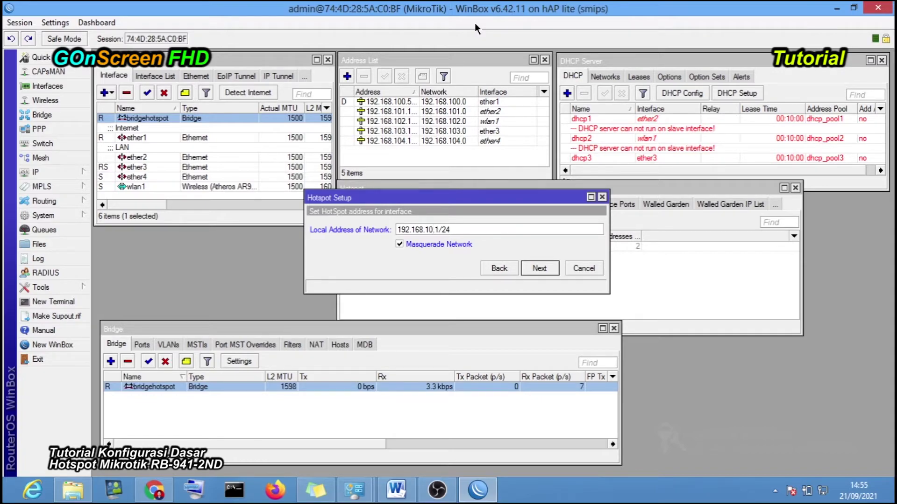
{"action": "type", "text": "2"}
{"action": "left_click", "coordinate": [475, 225]}
{"action": "left_click", "coordinate": [537, 268]}
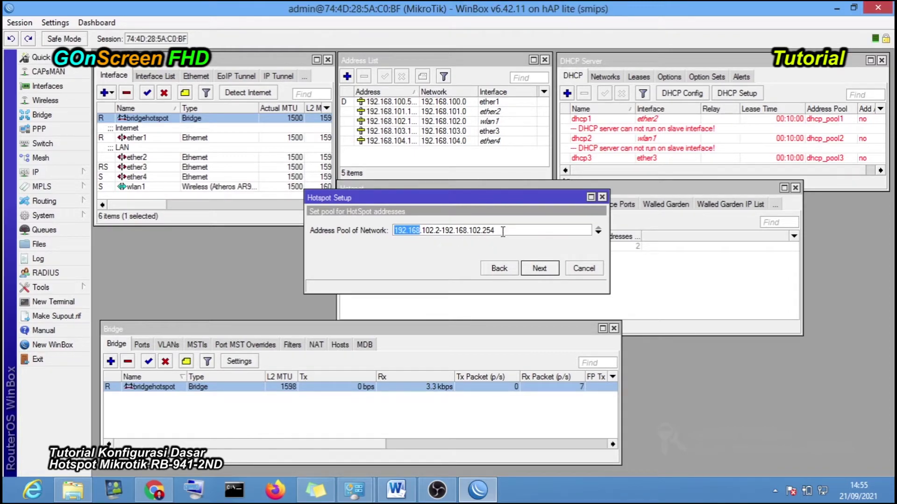
- Keep the pool 192.168.102.2-192.168.102.254, choose certificate none, and continue to SMTP
{"action": "left_click", "coordinate": [438, 230]}
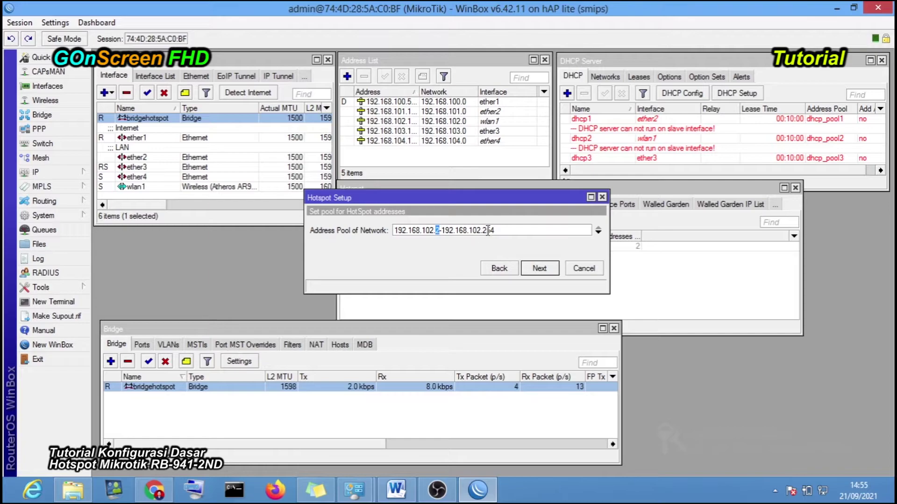
{"action": "left_click_drag", "start_coordinate": [494, 230], "coordinate": [482, 230]}
{"action": "left_click", "coordinate": [538, 267]}
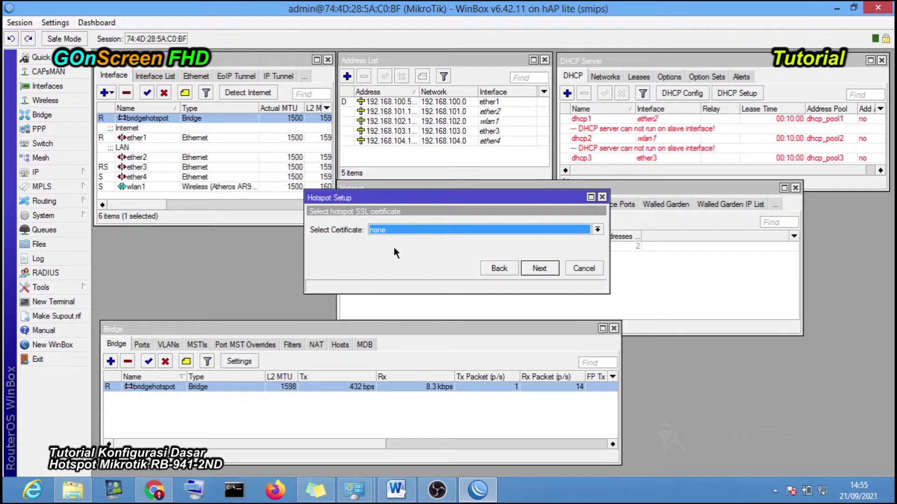
{"action": "left_click", "coordinate": [416, 231]}
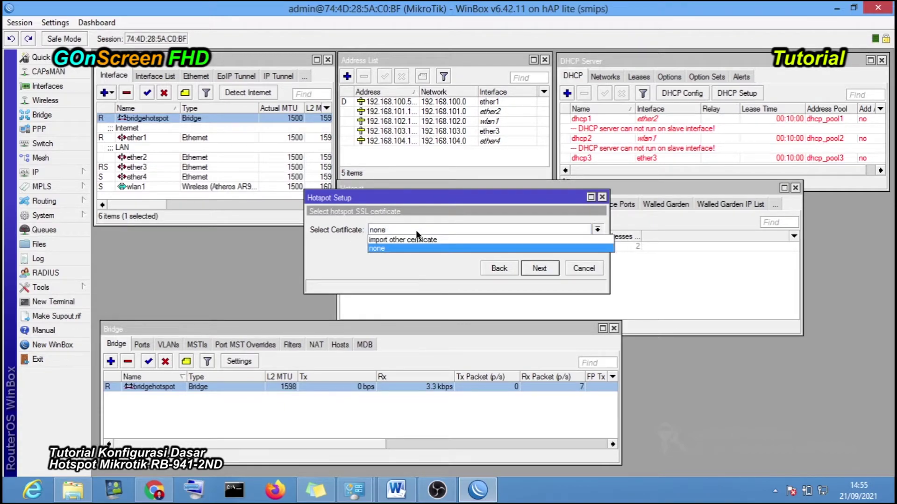
{"action": "left_click", "coordinate": [406, 248]}
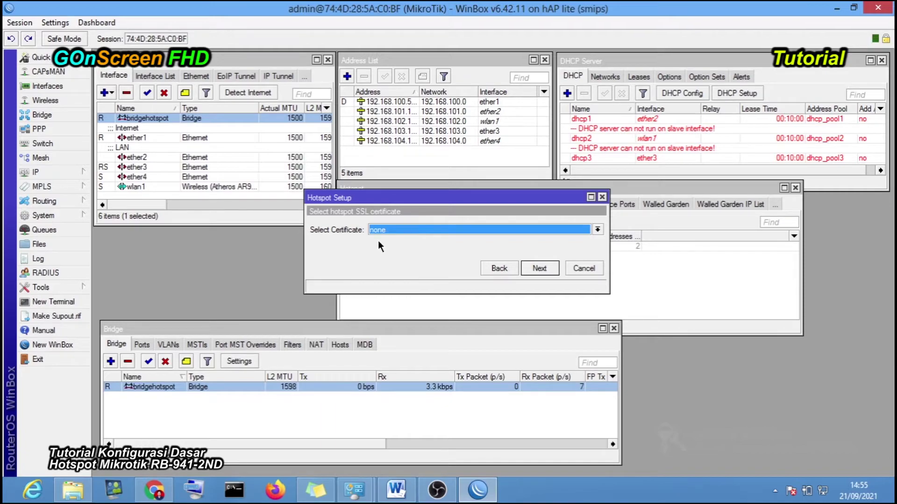
{"action": "left_click", "coordinate": [523, 268]}
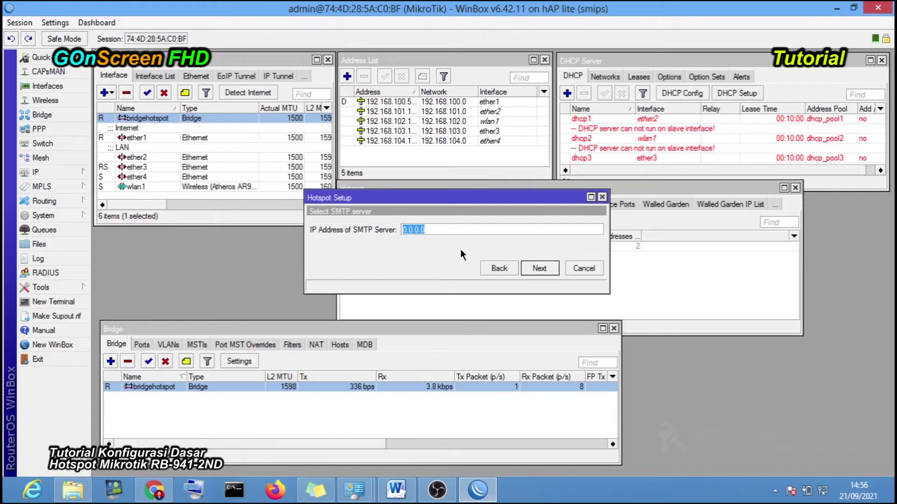
- Keep SMTP 0.0.0.0, review IP DNS settings, and accept DNS servers 8.8.8.8 and 192.168.100.1
{"action": "left_click", "coordinate": [537, 268]}
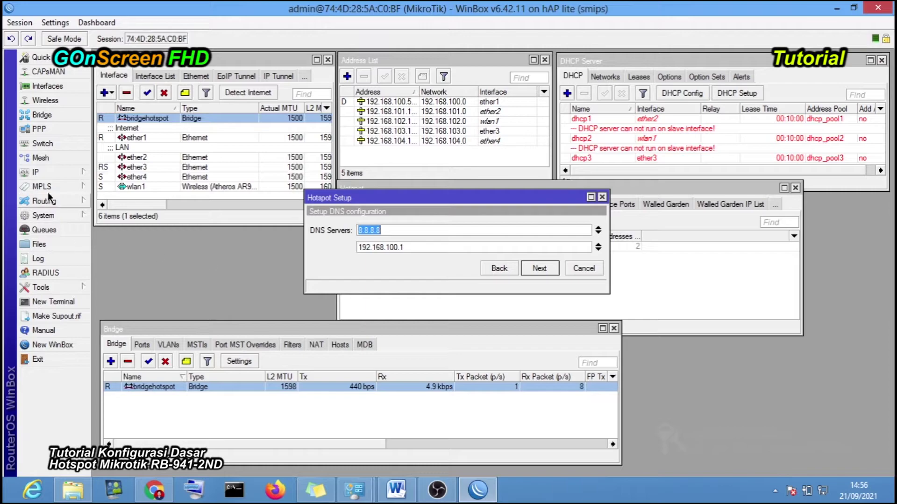
{"action": "left_click", "coordinate": [78, 176]}
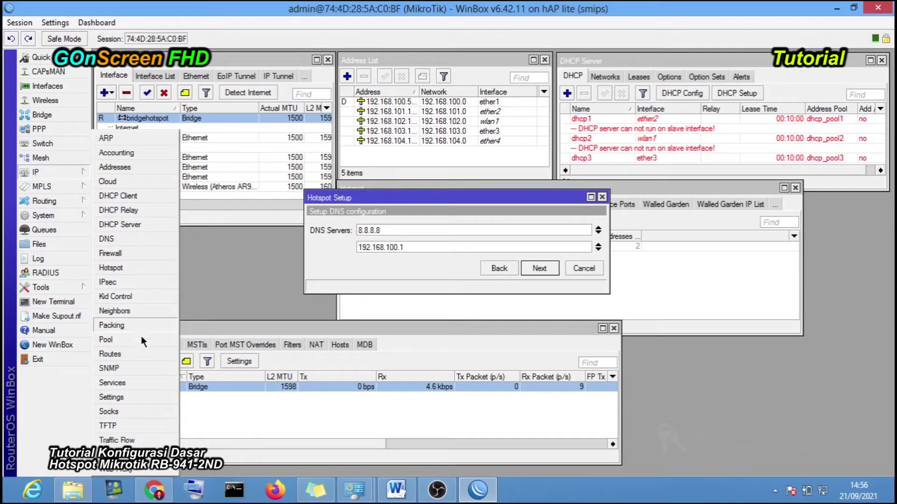
{"action": "left_click", "coordinate": [126, 239]}
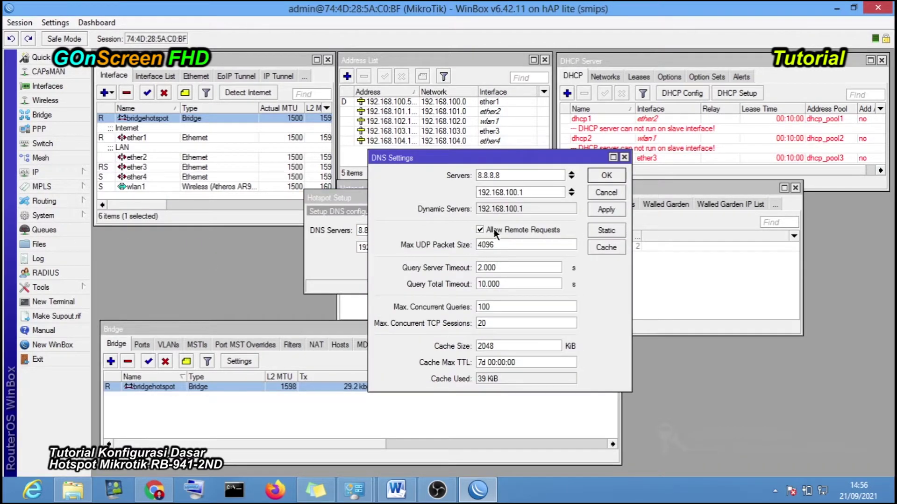
{"action": "left_click", "coordinate": [606, 192]}
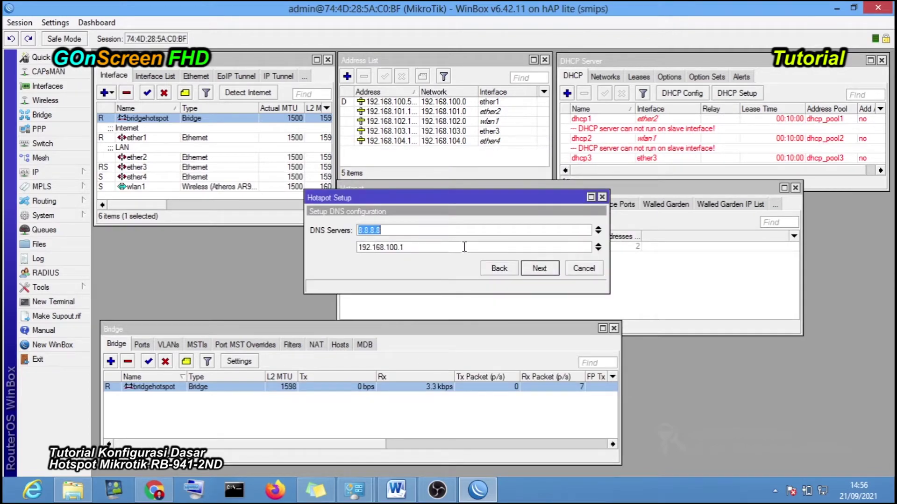
{"action": "left_click", "coordinate": [431, 248]}
{"action": "left_click", "coordinate": [539, 268]}
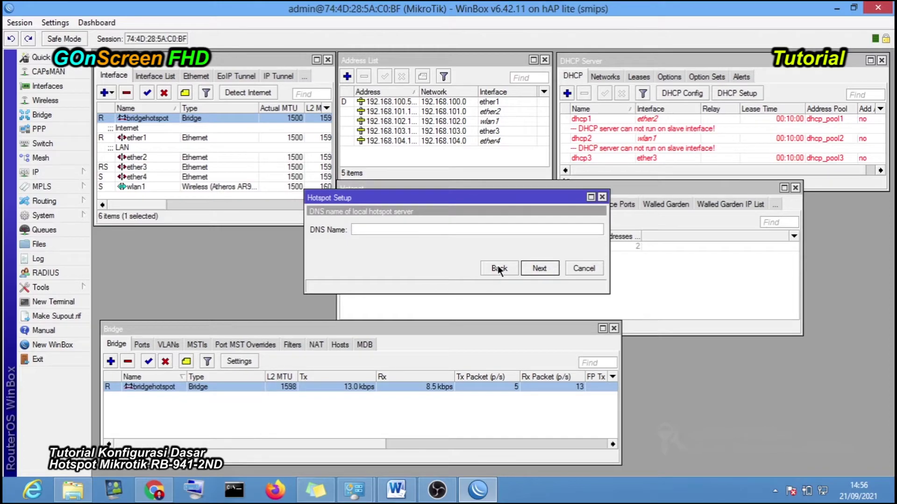
{"action": "left_click_drag", "start_coordinate": [407, 201], "coordinate": [443, 263]}
- Enter DNS name hotspot.belajar.id and finish the Hotspot Setup wizard
{"action": "left_click", "coordinate": [402, 205]}
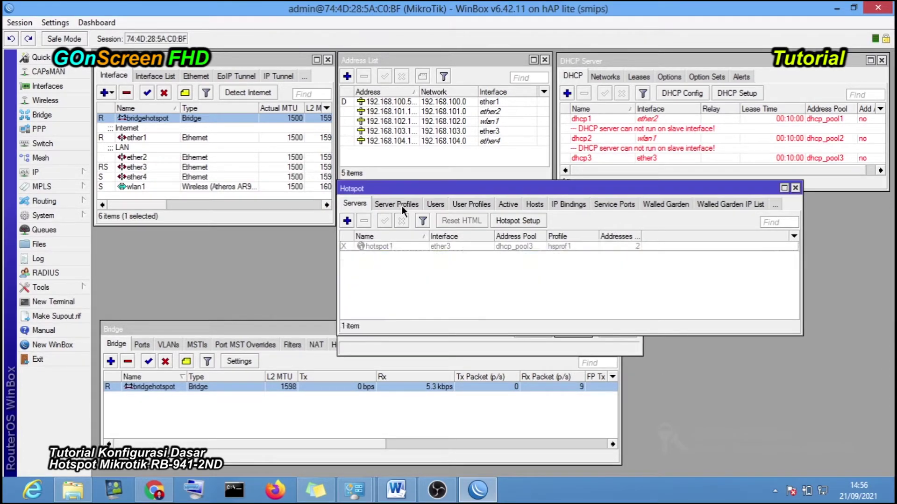
{"action": "left_click", "coordinate": [422, 346]}
{"action": "mouse_move", "coordinate": [446, 268]}
{"action": "left_mouse_down"}
{"action": "mouse_move", "coordinate": [489, 283]}
{"action": "mouse_move", "coordinate": [457, 258]}
{"action": "left_mouse_up"}
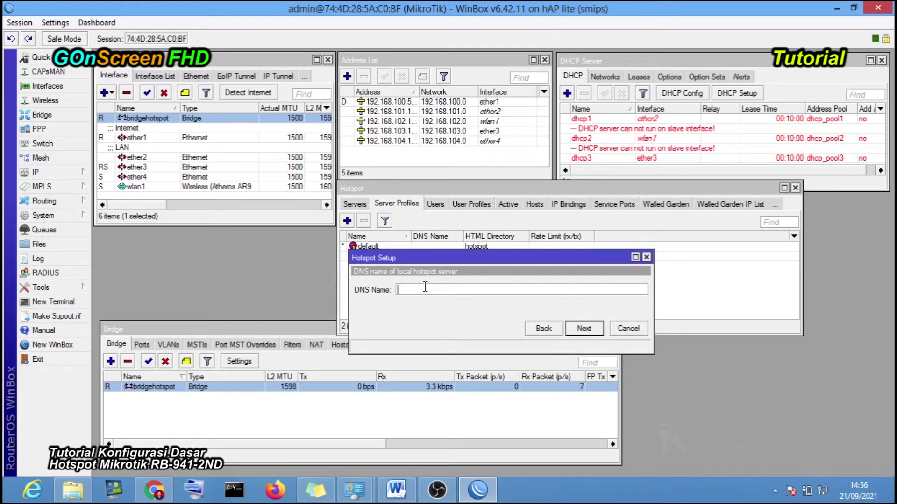
{"action": "type", "text": "hotspot.belajar"}
{"action": "type", "text": ".id"}
{"action": "key", "text": "BackSpace"}
{"action": "key", "text": "BackSpace"}
{"action": "type", "text": "com"}
{"action": "key", "text": "BackSpace"}
{"action": "key", "text": "BackSpace"}
{"action": "key", "text": "BackSpace"}
{"action": "type", "text": "id"}
{"action": "left_click", "coordinate": [580, 330]}
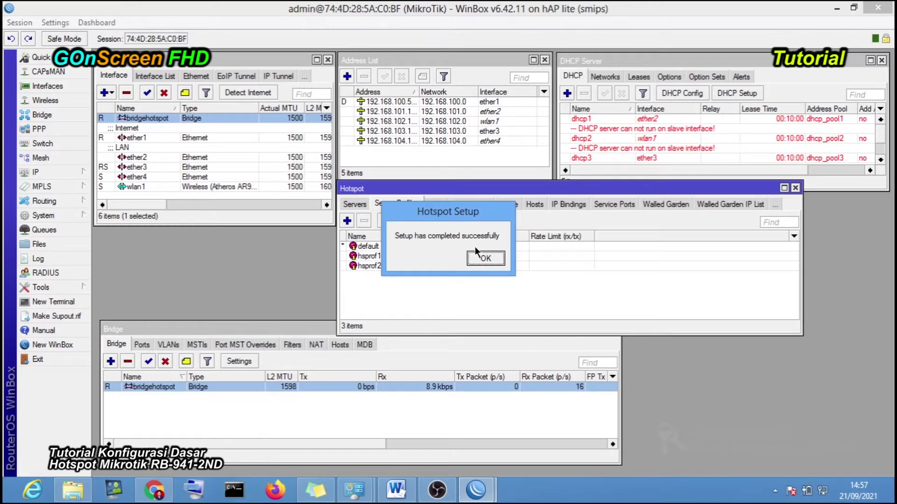
- Dismiss the completion message and review the Users, hsprof2 profile and hotspot2 server tabs
{"action": "left_click", "coordinate": [488, 257]}
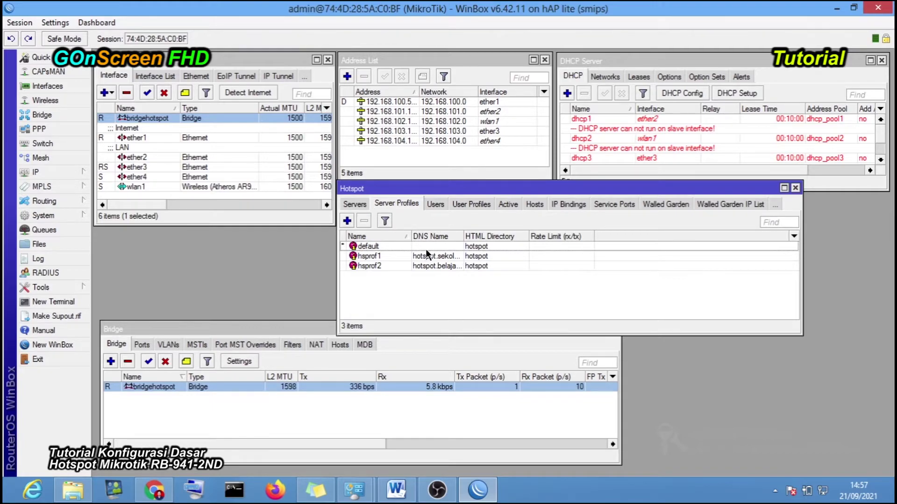
{"action": "left_click", "coordinate": [432, 205]}
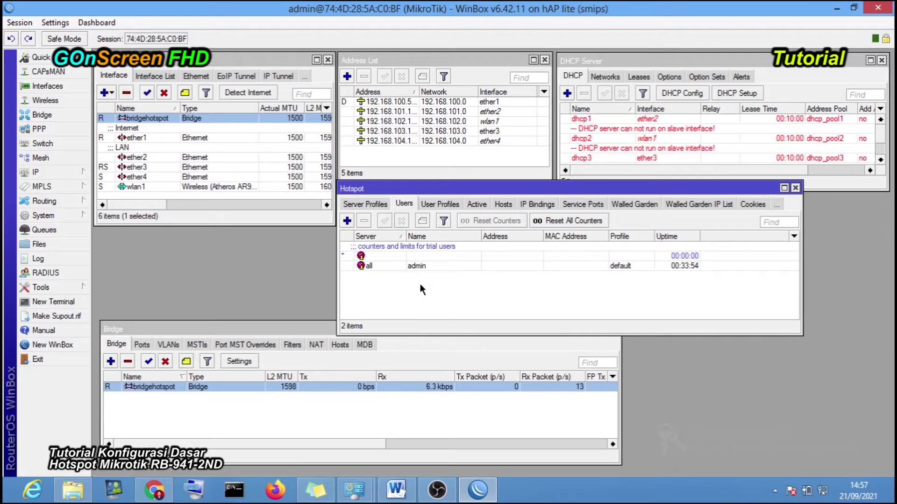
{"action": "left_click", "coordinate": [373, 204]}
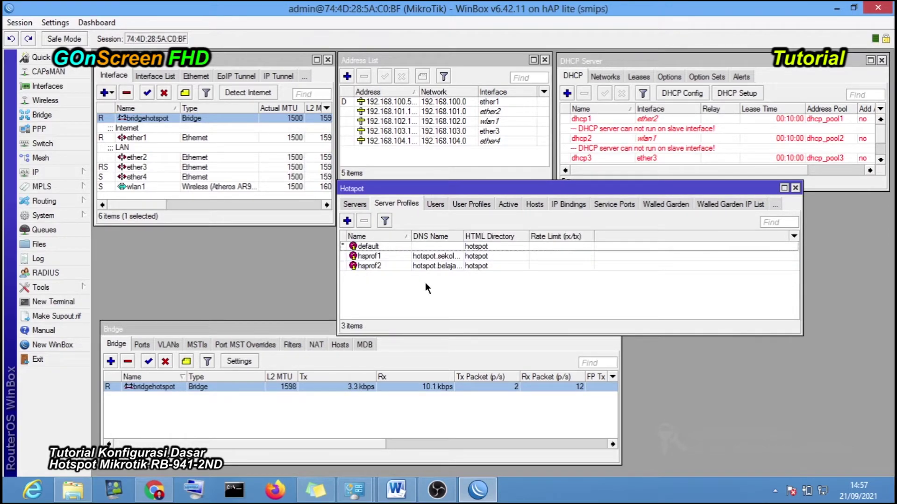
{"action": "left_click", "coordinate": [353, 205]}
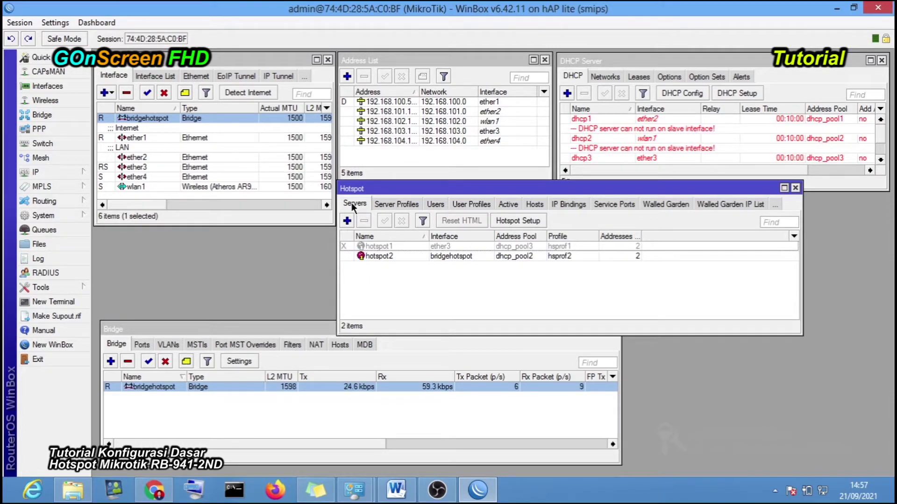
{"action": "left_click", "coordinate": [435, 204]}
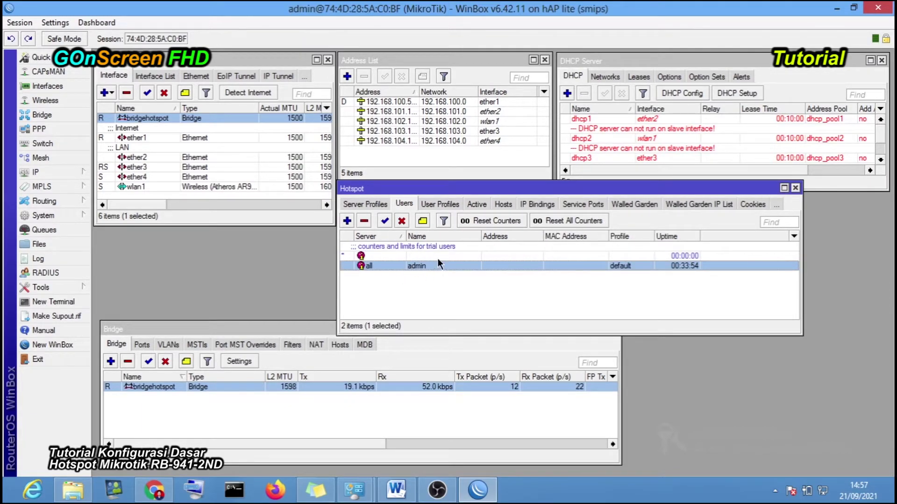
{"action": "left_click", "coordinate": [370, 205]}
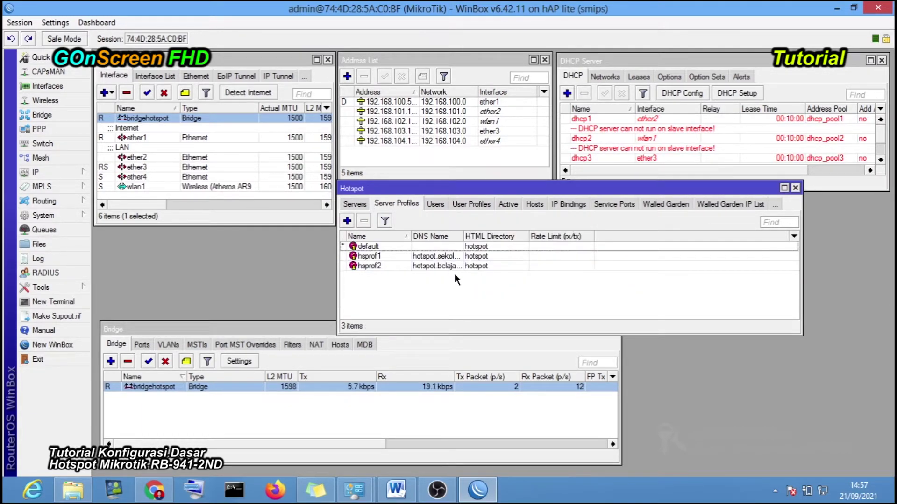
{"action": "left_click", "coordinate": [360, 204]}
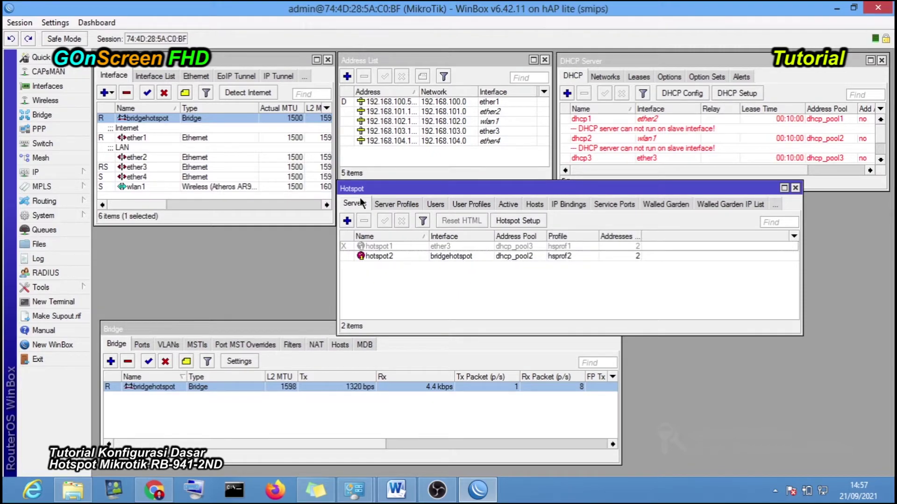
{"action": "left_click", "coordinate": [444, 255]}
{"action": "left_click", "coordinate": [481, 288]}
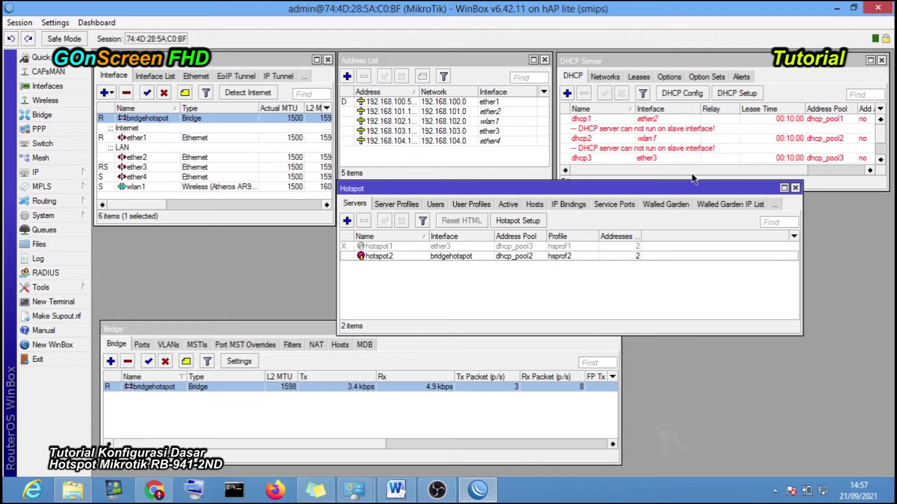
- Check the new dhcp5 entry in the DHCP Server list, then switch to Chrome
{"action": "left_click", "coordinate": [667, 64]}
{"action": "left_click_drag", "start_coordinate": [688, 191], "coordinate": [694, 311]}
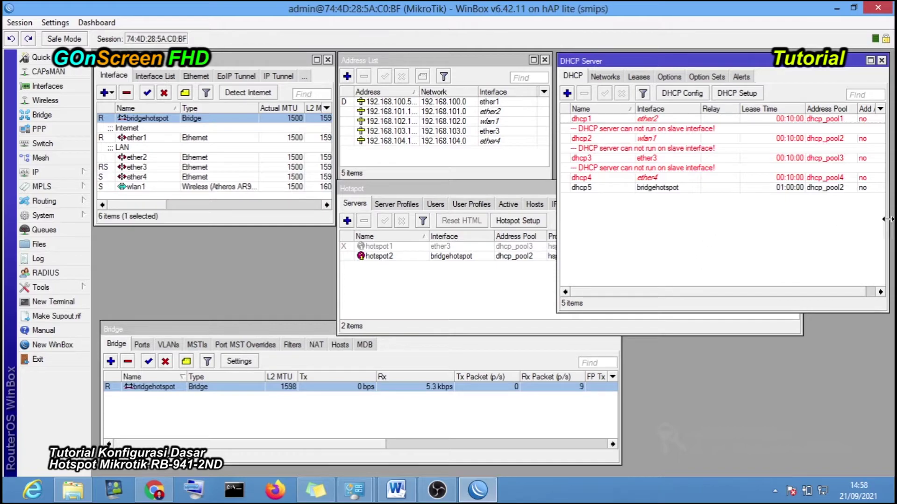
{"action": "left_click", "coordinate": [642, 188]}
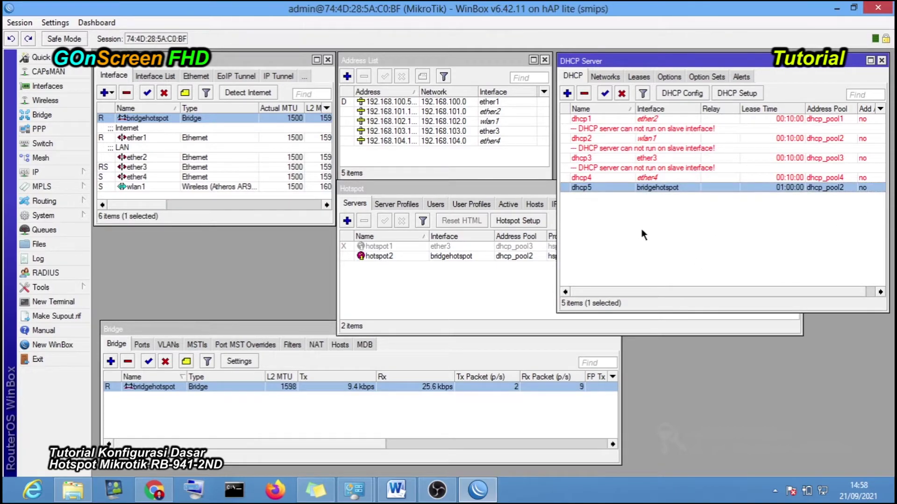
{"action": "left_click", "coordinate": [643, 235]}
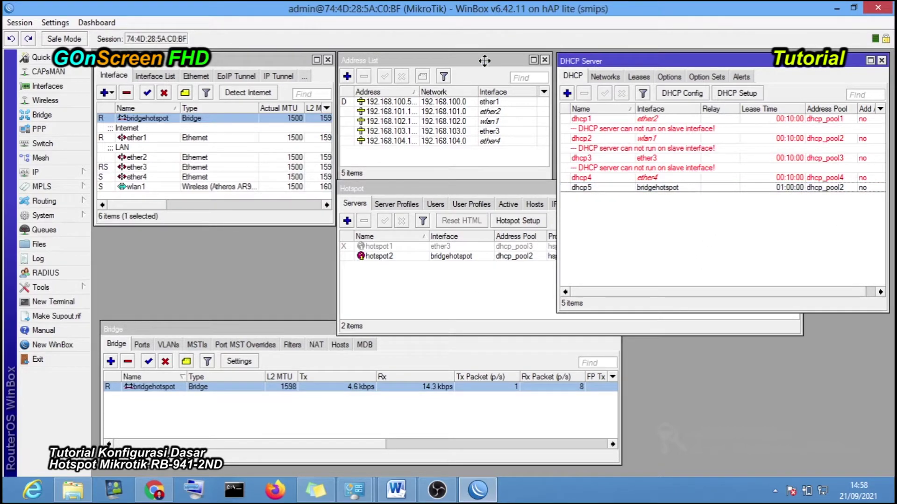
{"action": "left_click", "coordinate": [485, 61]}
{"action": "left_click", "coordinate": [485, 270]}
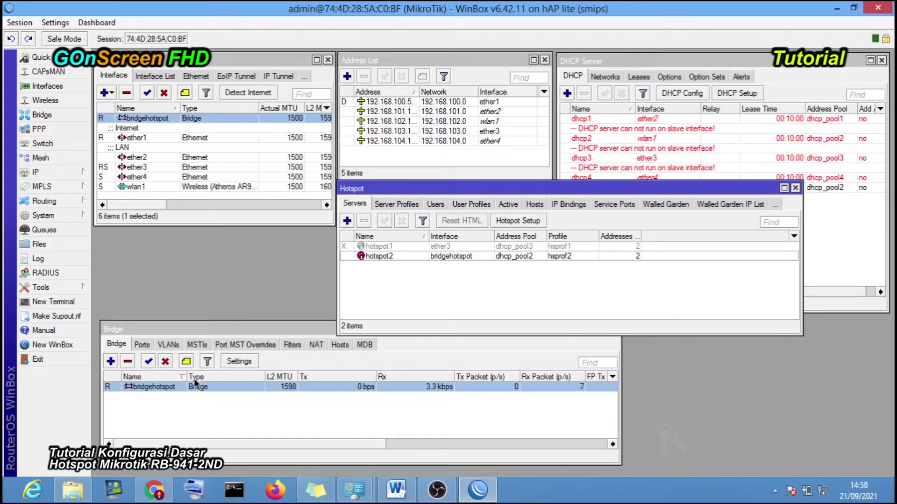
{"action": "left_click", "coordinate": [150, 490]}
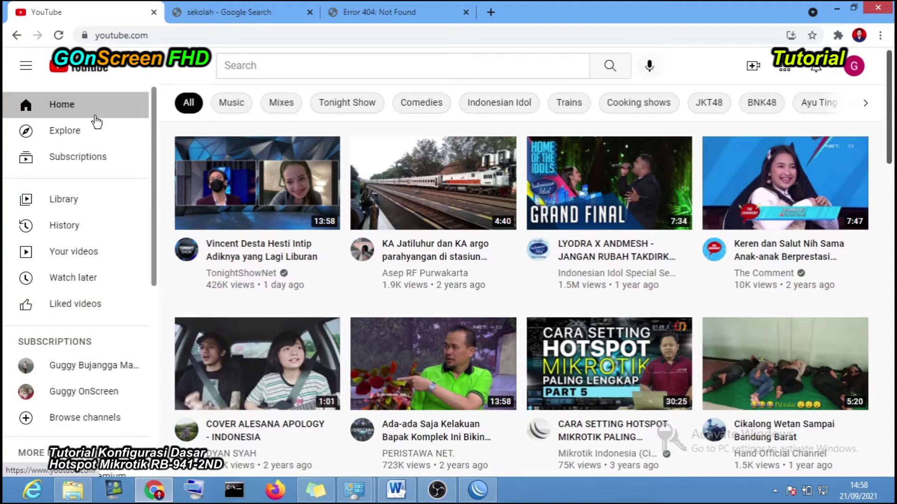
- Reload the 'Error 404: Not Found' tab so it redirects to the hotspot.belajar.id login page
{"action": "left_click", "coordinate": [105, 370]}
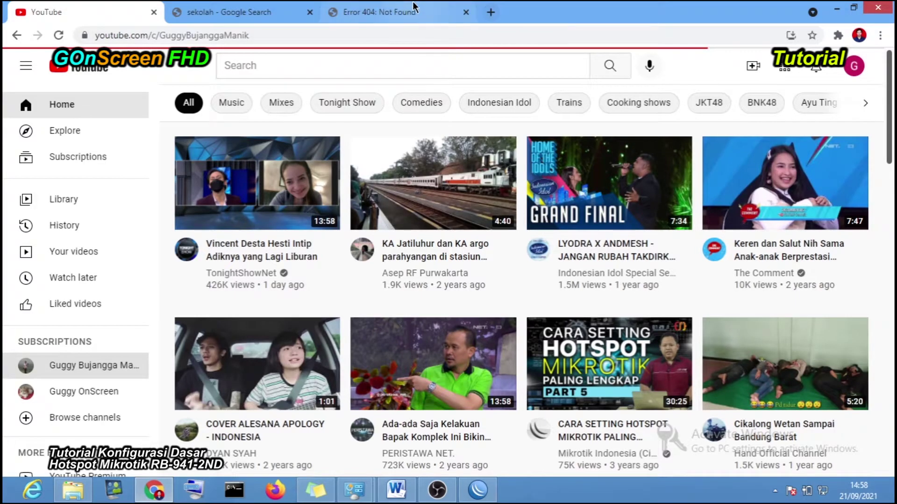
{"action": "left_click", "coordinate": [393, 12]}
{"action": "left_click", "coordinate": [58, 35]}
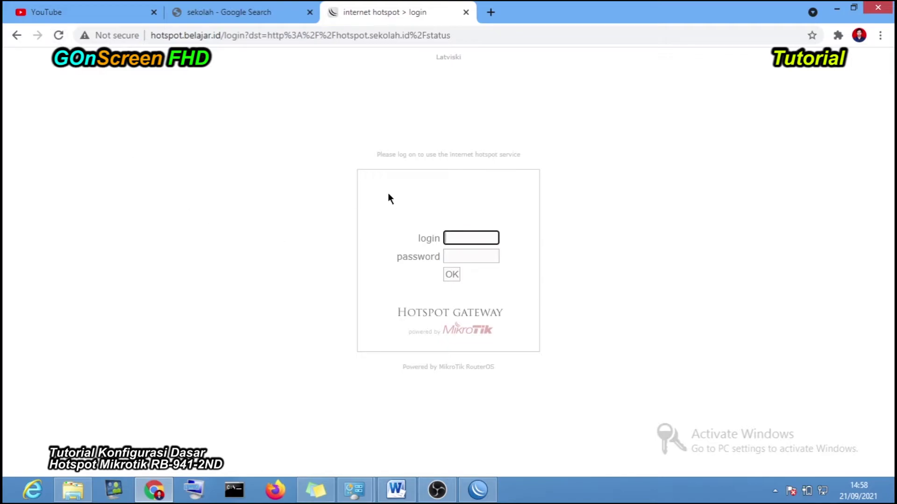
{"action": "left_click", "coordinate": [646, 243]}
{"action": "left_click", "coordinate": [477, 490]}
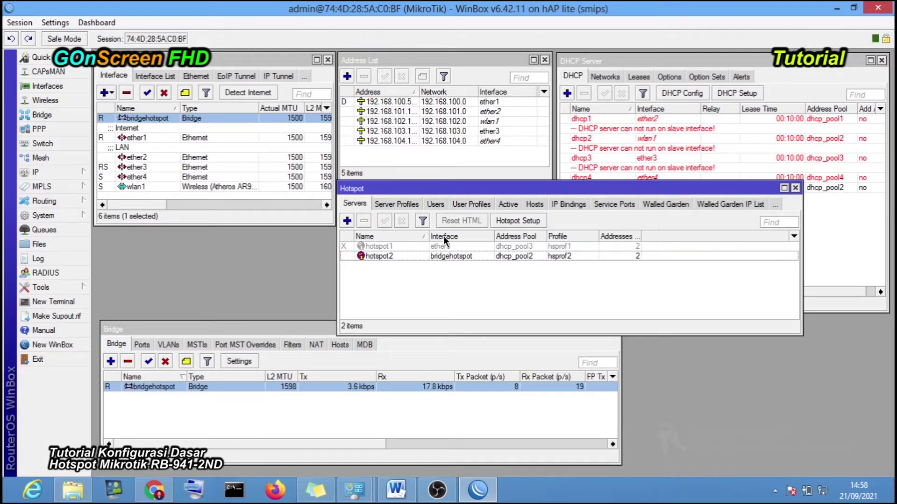
{"action": "left_click", "coordinate": [435, 204]}
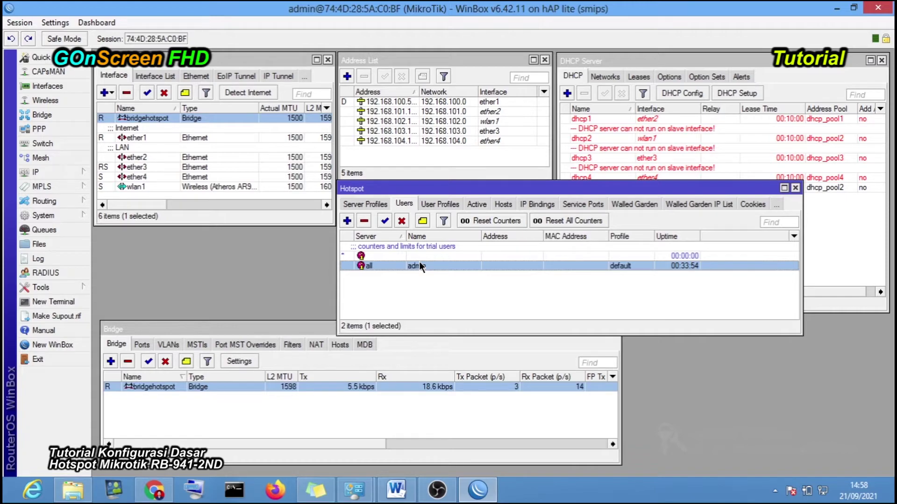
{"action": "left_click", "coordinate": [366, 204]}
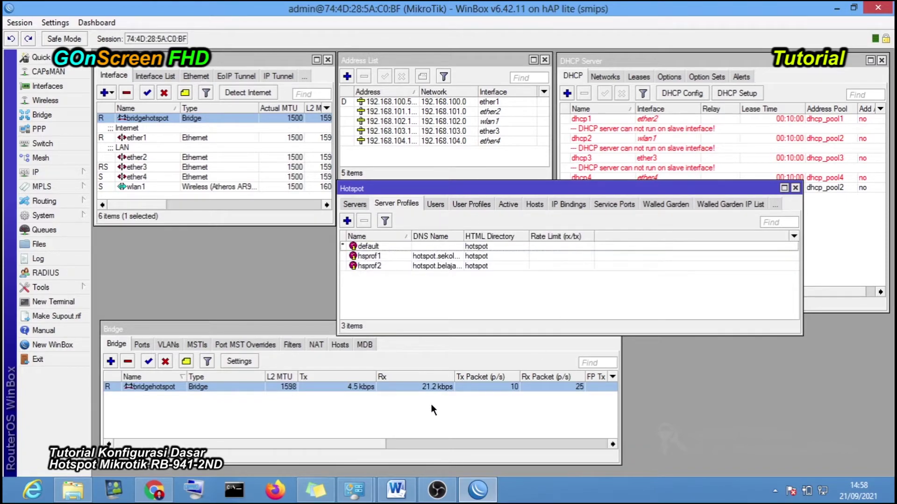
{"action": "mouse_move", "coordinate": [477, 497]}
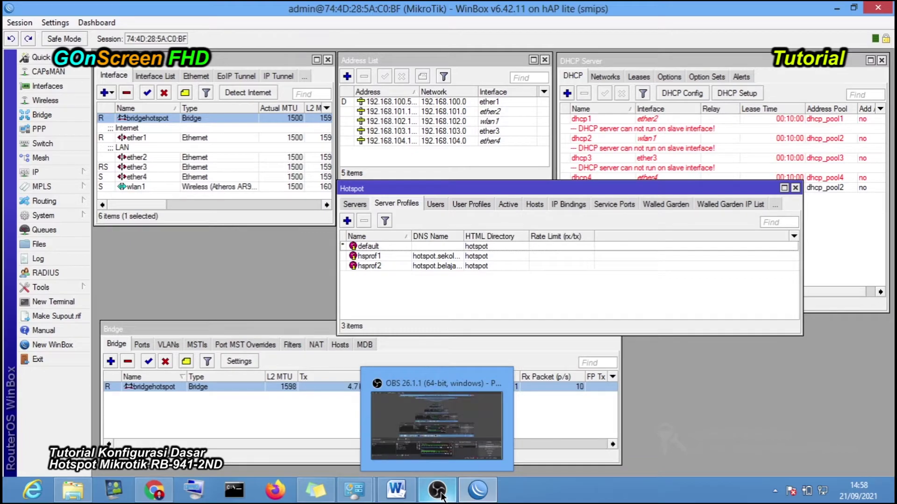
{"action": "left_click", "coordinate": [470, 497]}
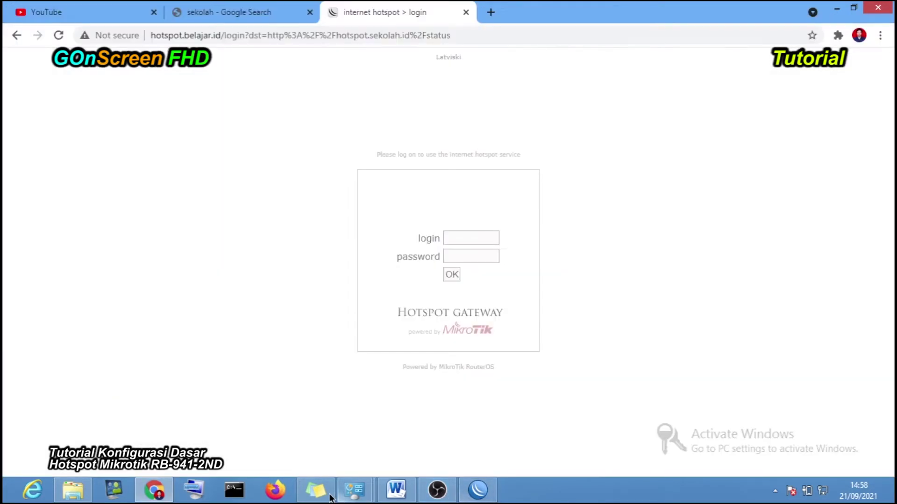
- Log in to the hotspot as admin with the account password
{"action": "left_click", "coordinate": [460, 244]}
{"action": "left_click", "coordinate": [460, 259]}
{"action": "left_click", "coordinate": [455, 259]}
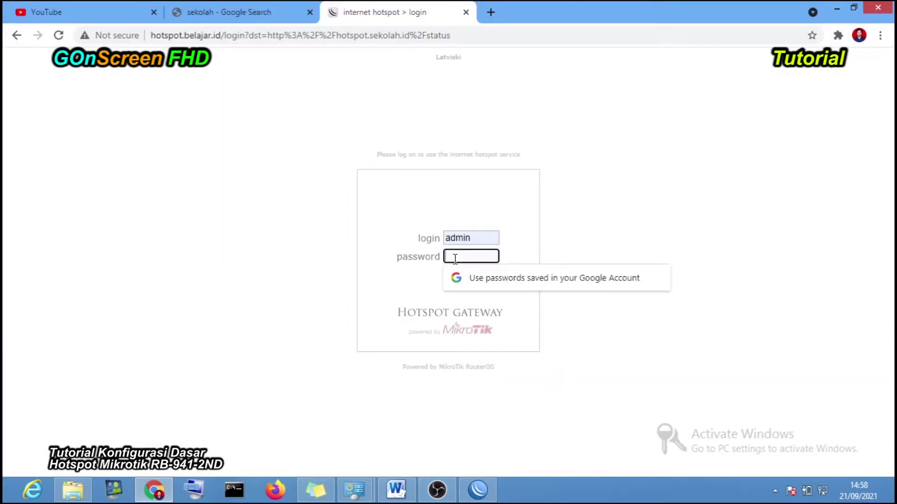
{"action": "type", "text": "123"}
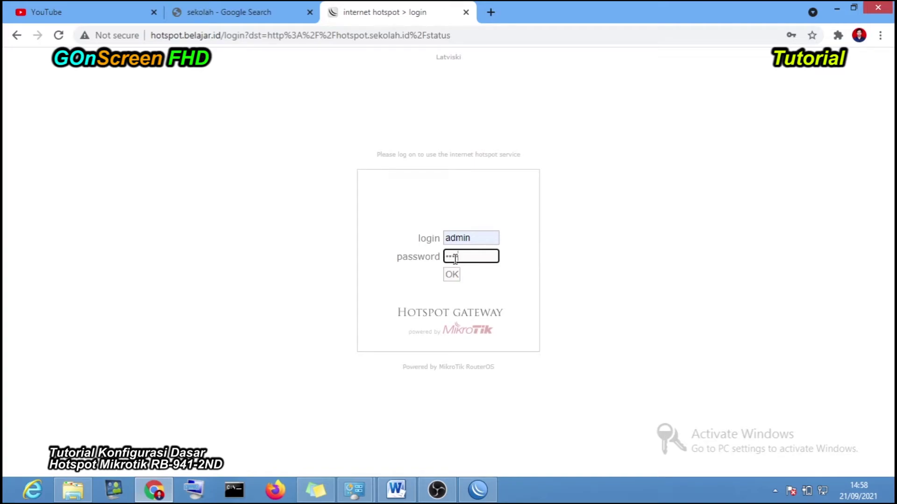
{"action": "left_click", "coordinate": [456, 276]}
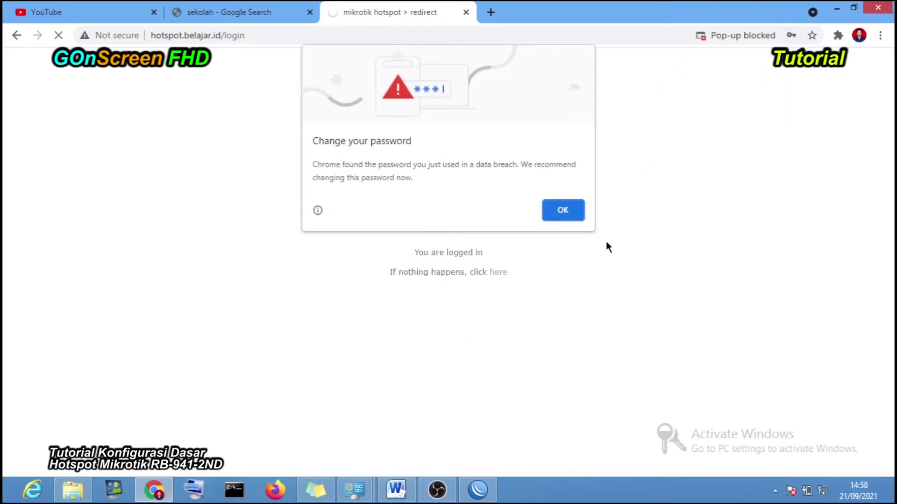
- Dismiss Chrome's breach and save-password prompts, close the Mercusuar tab, and rerun the sekolah search
{"action": "left_click", "coordinate": [575, 216]}
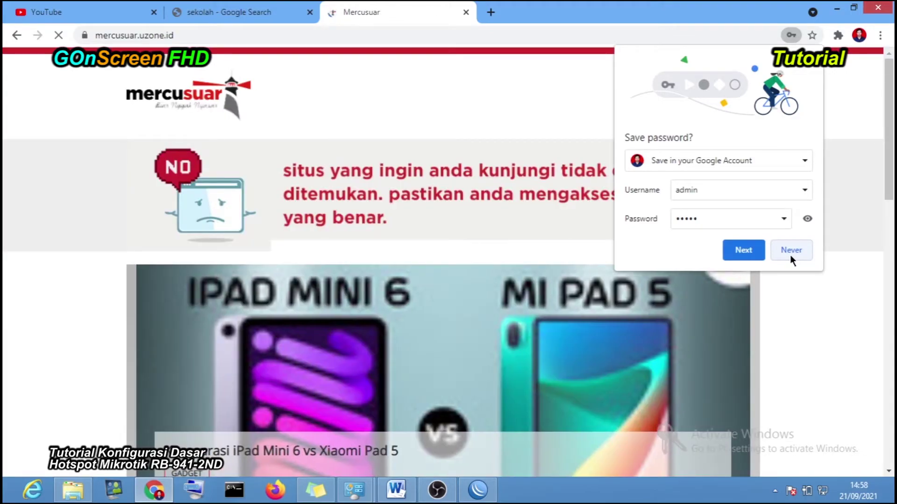
{"action": "left_click", "coordinate": [789, 255]}
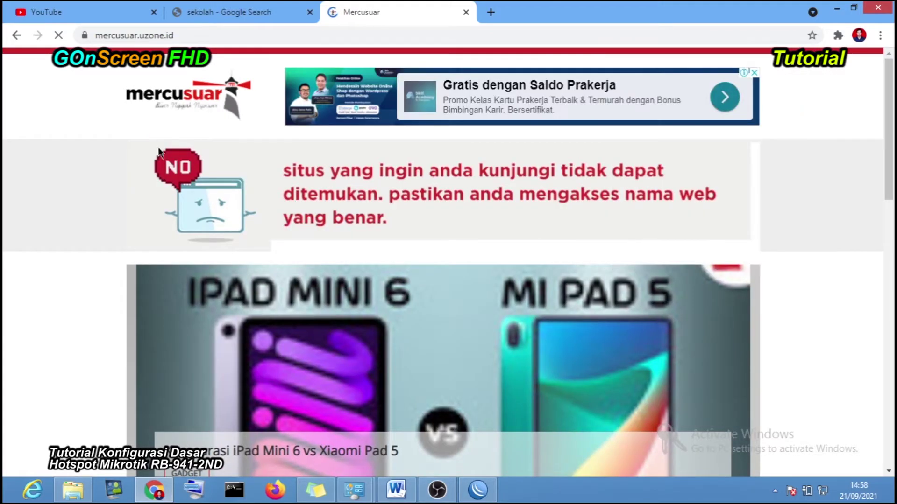
{"action": "left_click", "coordinate": [466, 13]}
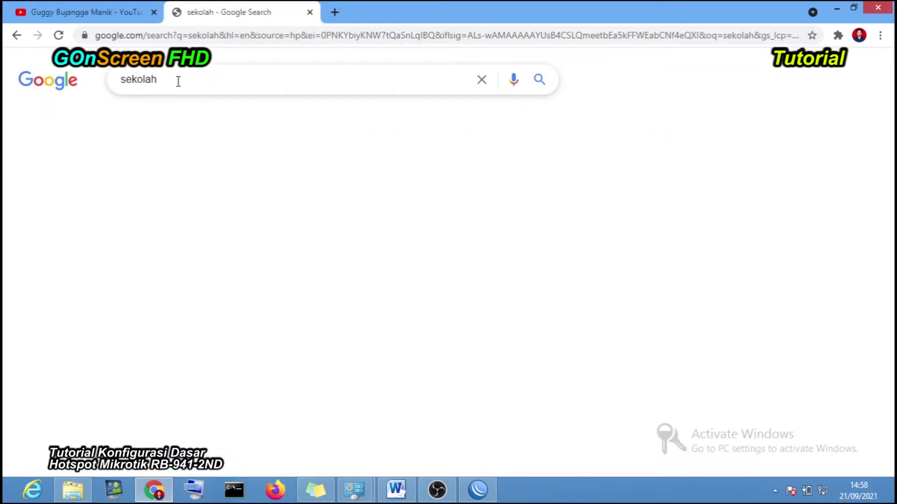
{"action": "key", "text": "Return"}
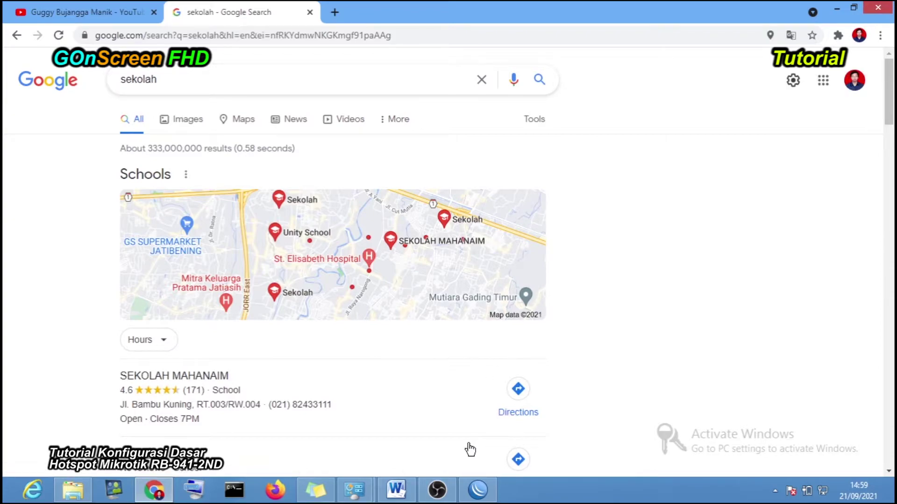
- Load hotspot.belajar.id in a new tab to show the hotspot status page
{"action": "left_click", "coordinate": [334, 13]}
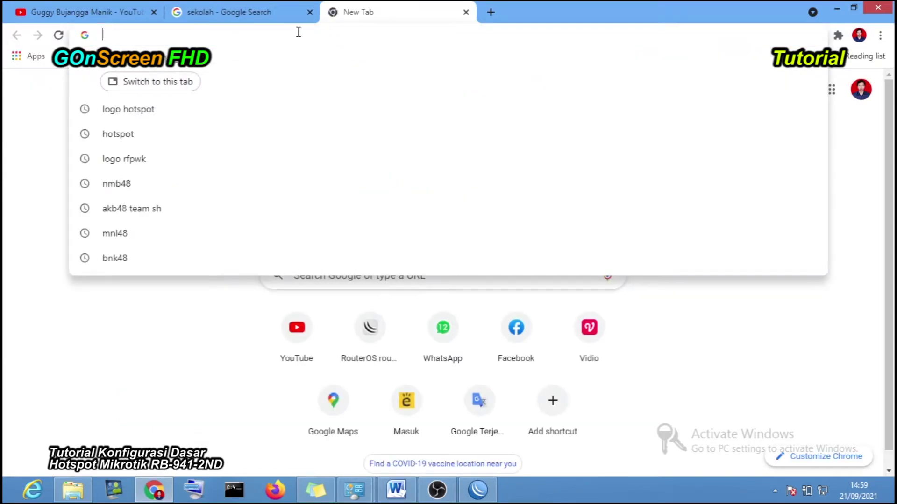
{"action": "type", "text": "hotspot.kedai.id/login"}
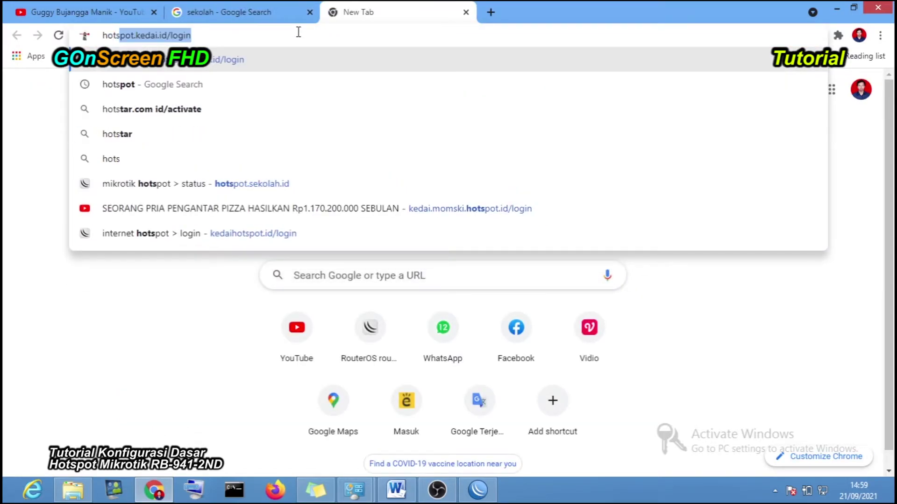
{"action": "key", "text": "End"}
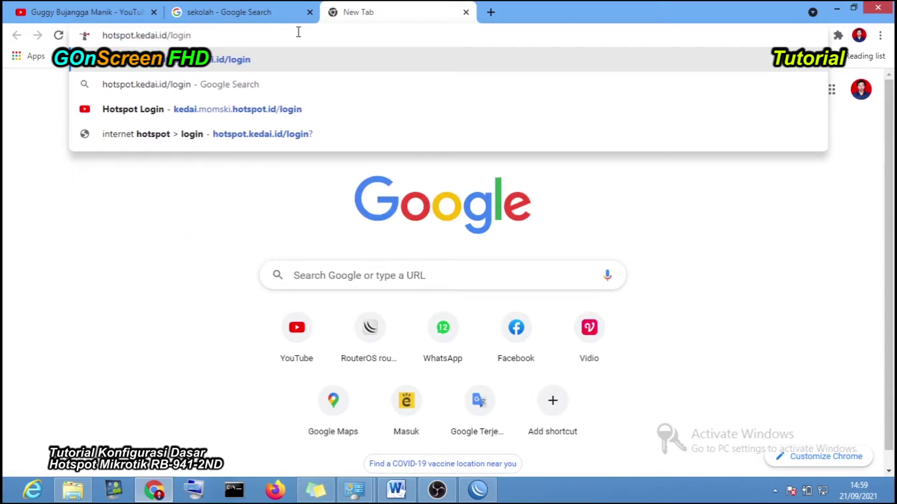
{"action": "key", "text": "BackSpace"}
{"action": "key", "text": "BackSpace"}
{"action": "key", "text": "BackSpace"}
{"action": "key", "text": "BackSpace"}
{"action": "key", "text": "BackSpace"}
{"action": "key", "text": "BackSpace"}
{"action": "key", "text": "BackSpace"}
{"action": "key", "text": "BackSpace"}
{"action": "key", "text": "BackSpace"}
{"action": "key", "text": "BackSpace"}
{"action": "key", "text": "BackSpace"}
{"action": "key", "text": "BackSpace"}
{"action": "key", "text": "BackSpace"}
{"action": "key", "text": "BackSpace"}
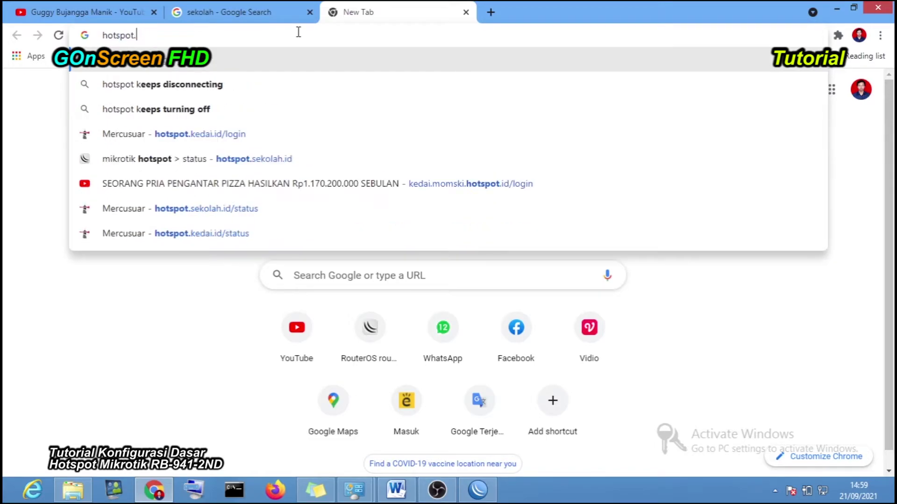
{"action": "type", "text": "belajar.id"}
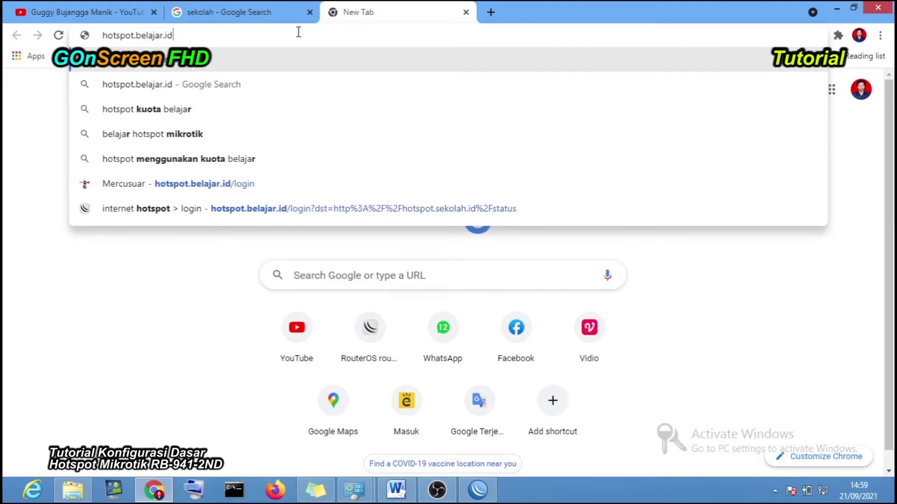
{"action": "key", "text": "End"}
{"action": "key", "text": "Return"}
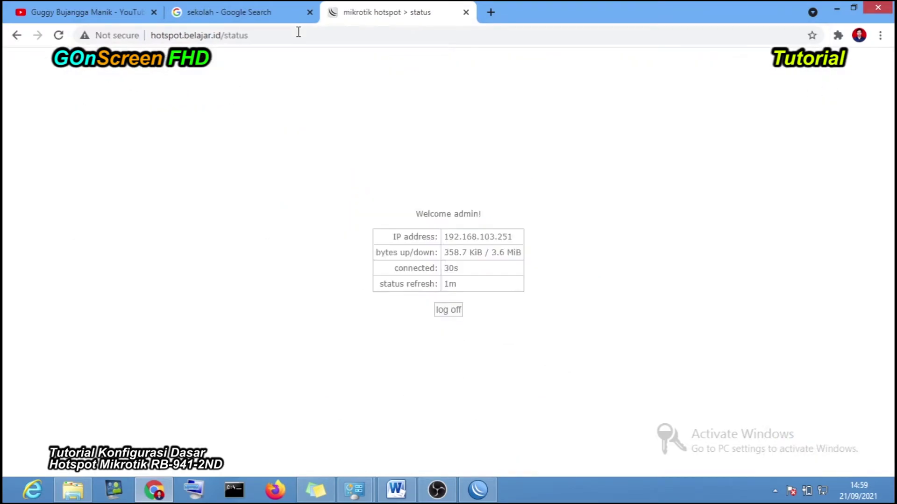
- Note client IP 192.168.103.251, return to the sekolah results tab, then switch to WinBox
{"action": "left_click_drag", "start_coordinate": [466, 239], "coordinate": [463, 238]}
{"action": "left_click", "coordinate": [264, 8]}
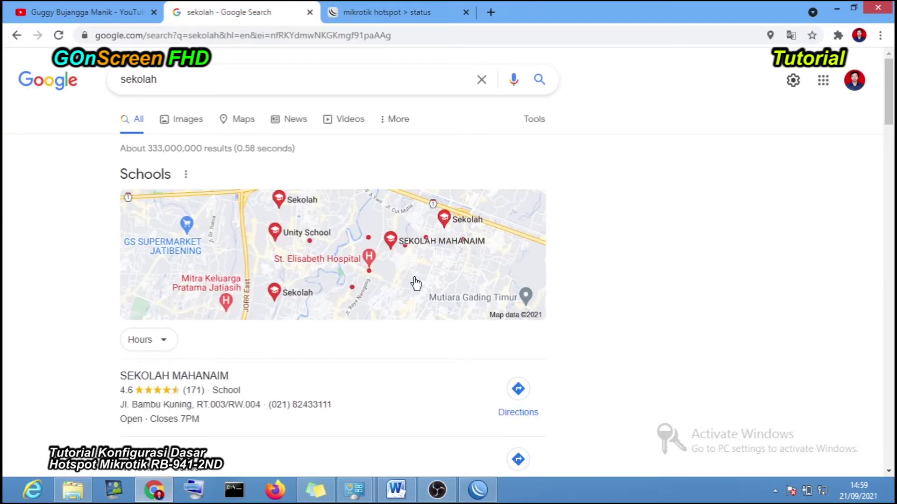
{"action": "key", "text": "alt+Tab"}
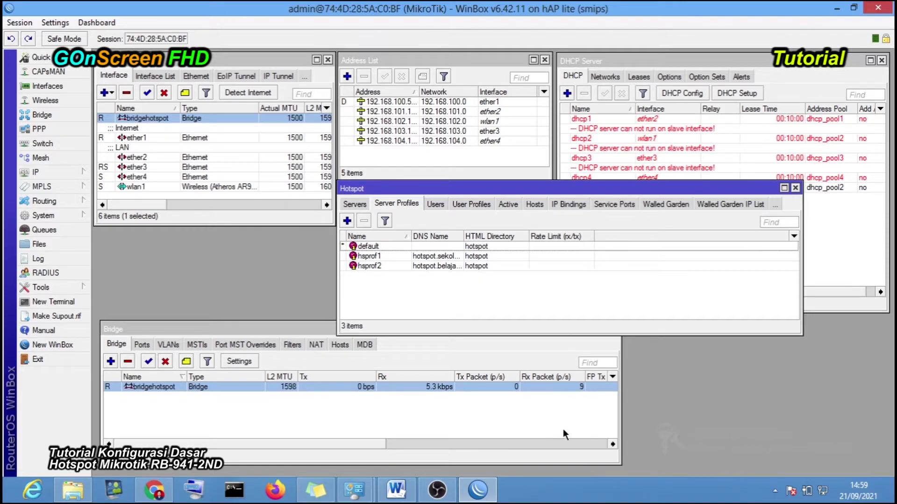
- Check the Hotspot Active tab for admin's hotspot2 session, then return to the Users list
{"action": "left_click", "coordinate": [652, 158]}
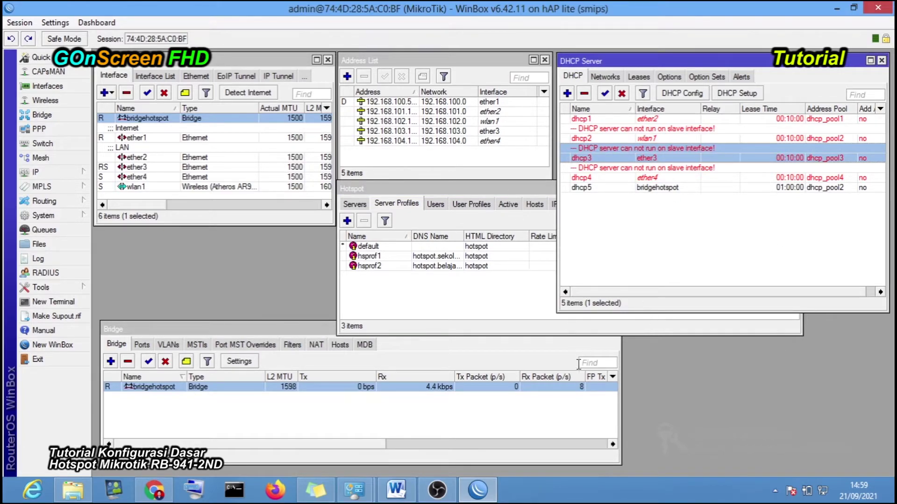
{"action": "left_click", "coordinate": [315, 396]}
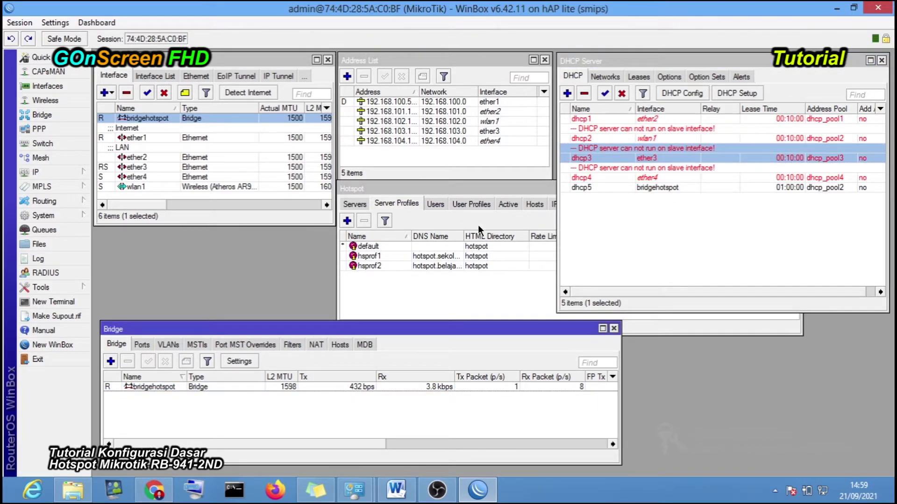
{"action": "left_click", "coordinate": [436, 204]}
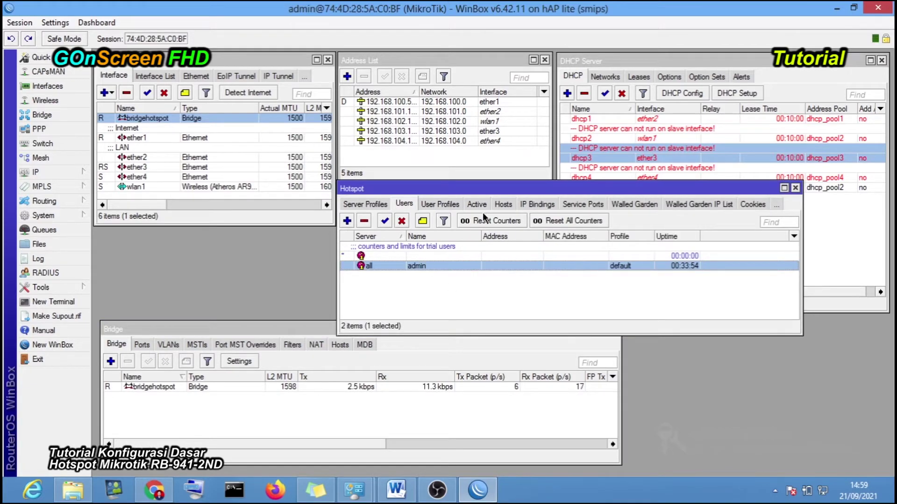
{"action": "left_click", "coordinate": [475, 205]}
{"action": "left_click", "coordinate": [406, 248]}
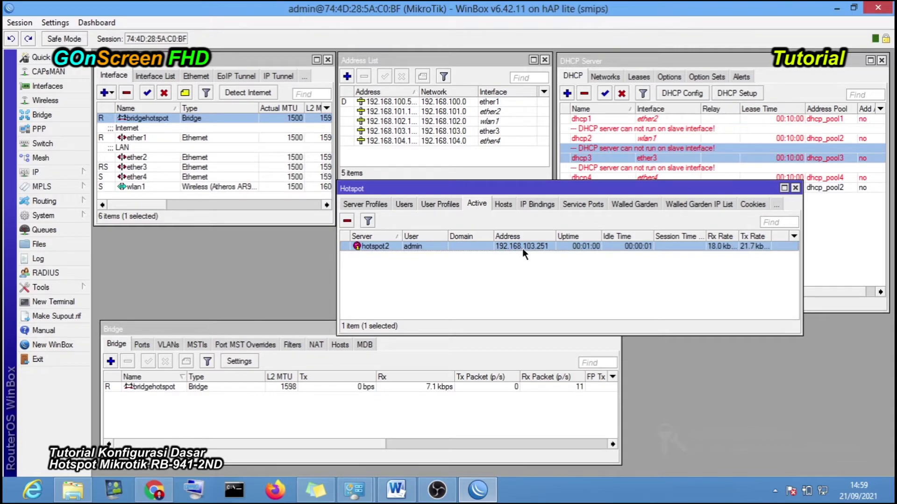
{"action": "left_click", "coordinate": [406, 204]}
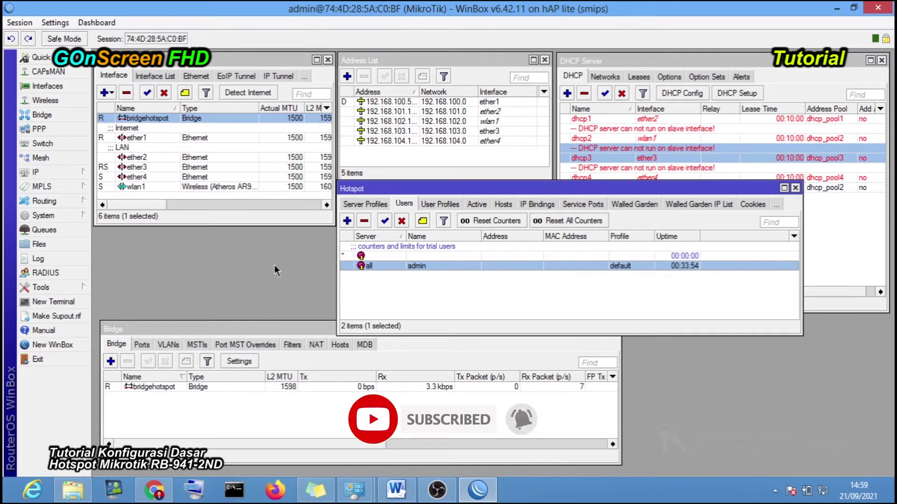
- Point out ether3, ether4 and wlan1 as bridge ports
{"action": "left_click", "coordinate": [160, 169]}
{"action": "left_click", "coordinate": [160, 178]}
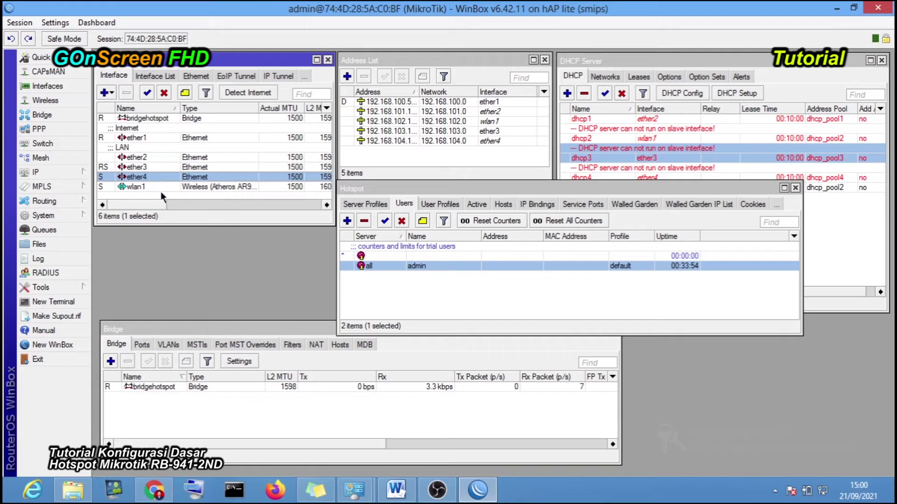
{"action": "left_click", "coordinate": [160, 187]}
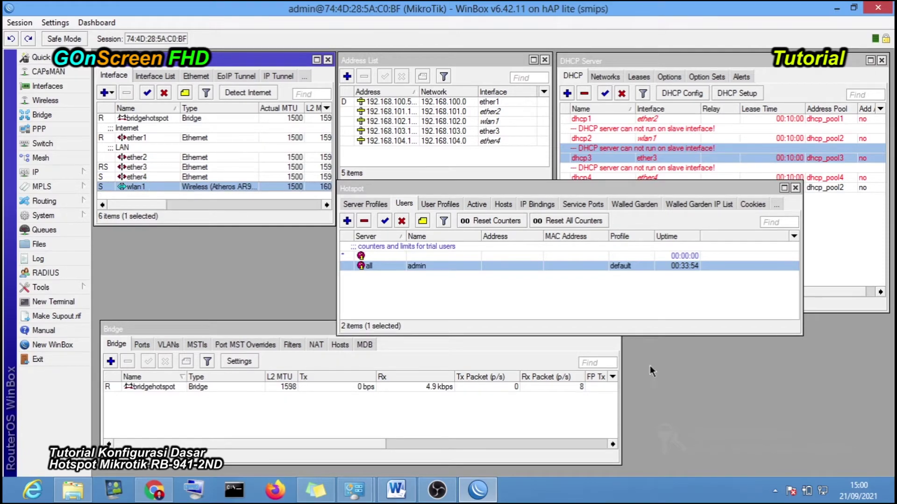
- Disable the Ethernet adapter in Network Connections
{"action": "left_click", "coordinate": [354, 490]}
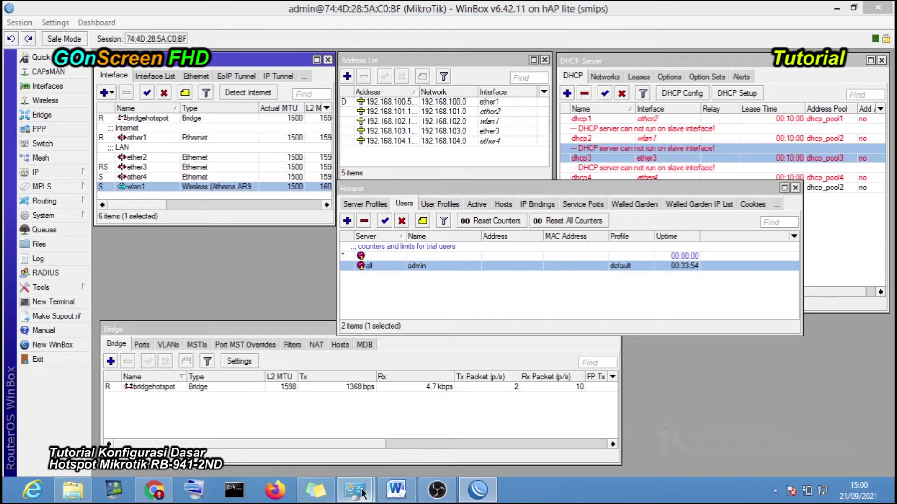
{"action": "left_click", "coordinate": [374, 411]}
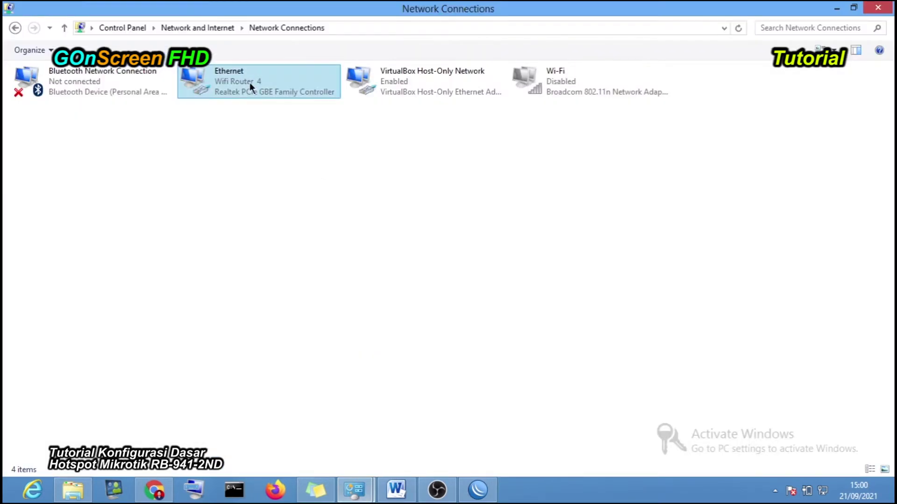
{"action": "right_click", "coordinate": [249, 83]}
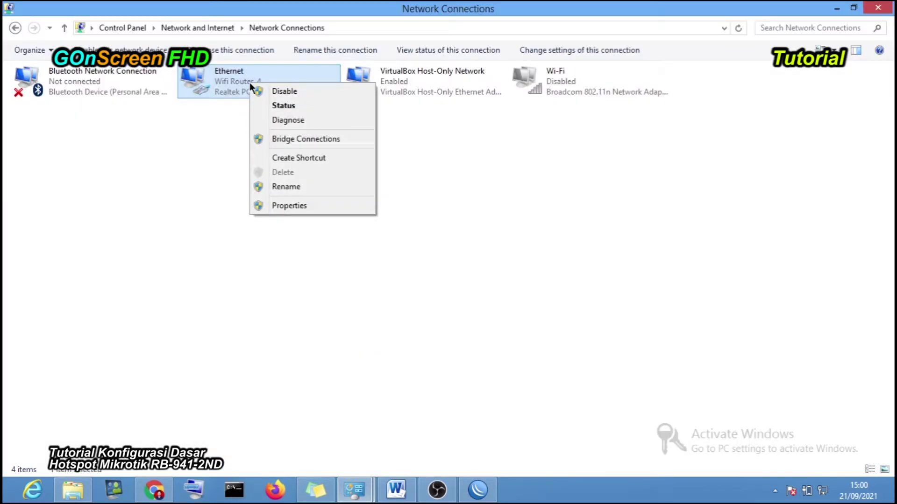
{"action": "left_click", "coordinate": [263, 90]}
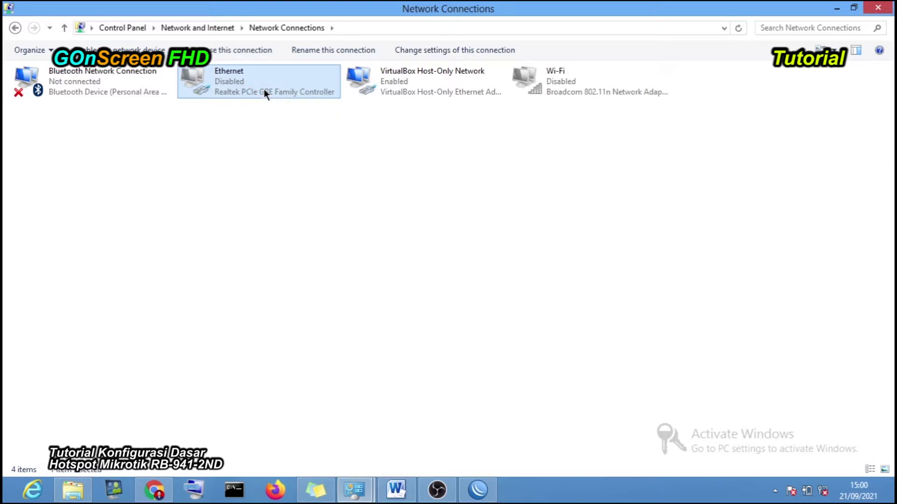
{"action": "left_click", "coordinate": [524, 223]}
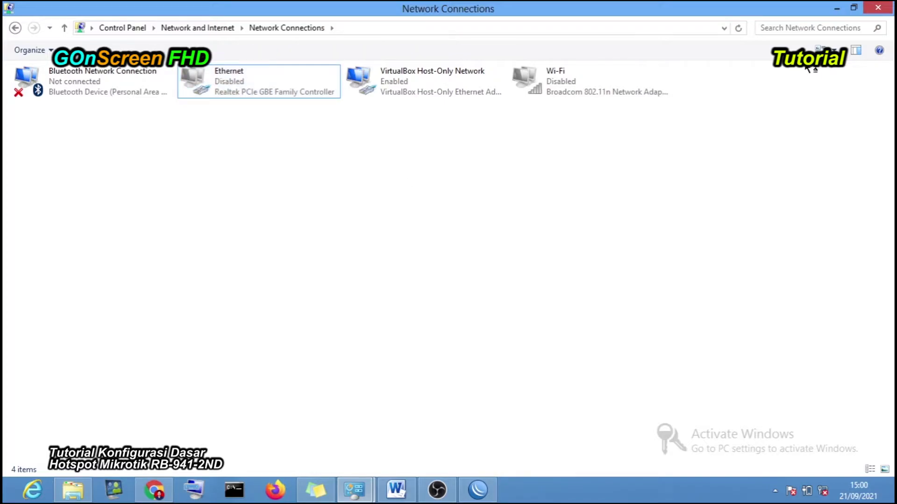
{"action": "left_click", "coordinate": [834, 9]}
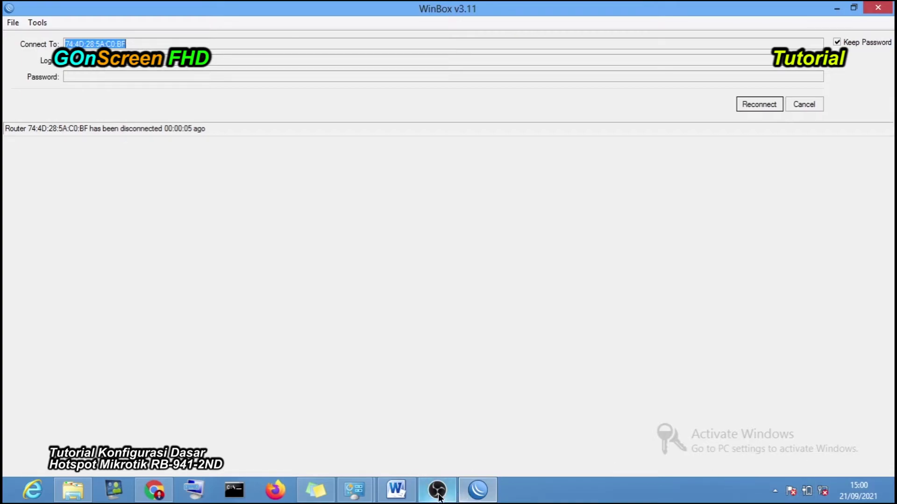
- Enable the Wi-Fi adapter in Network Connections
{"action": "left_click", "coordinate": [354, 490]}
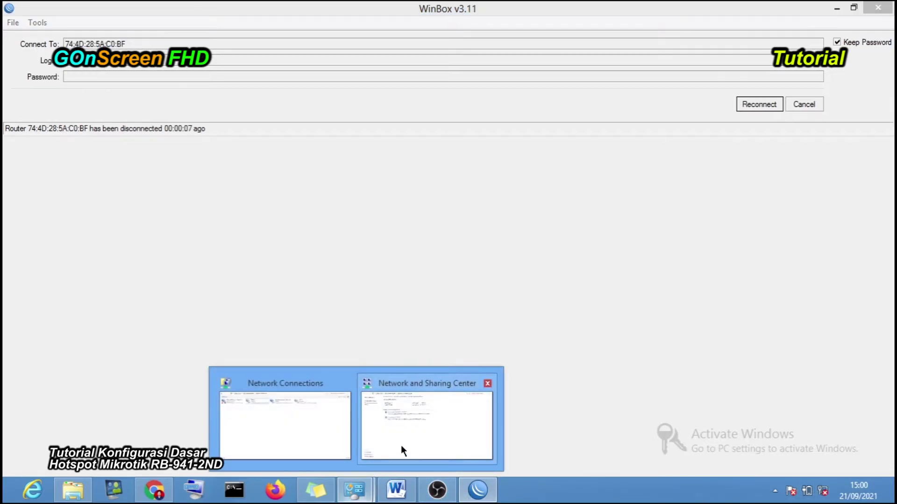
{"action": "left_click", "coordinate": [285, 423]}
{"action": "left_click", "coordinate": [534, 84]}
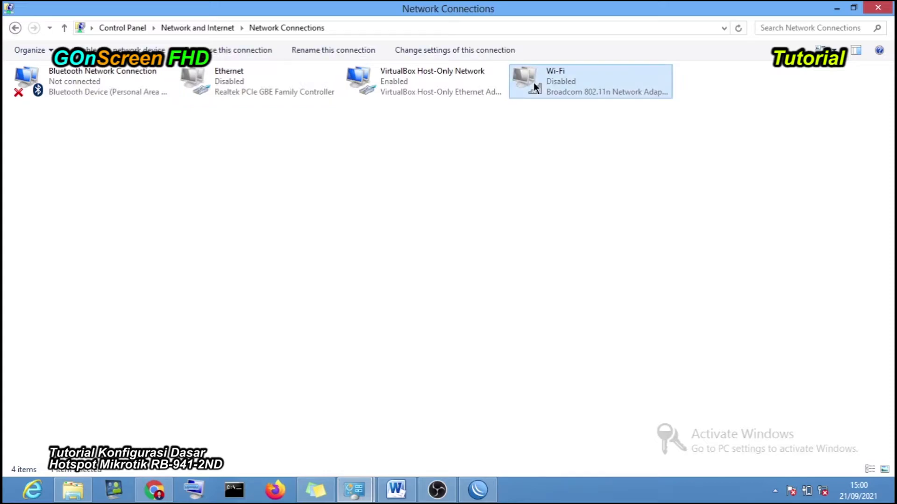
{"action": "right_click", "coordinate": [534, 82]}
{"action": "left_click", "coordinate": [543, 88]}
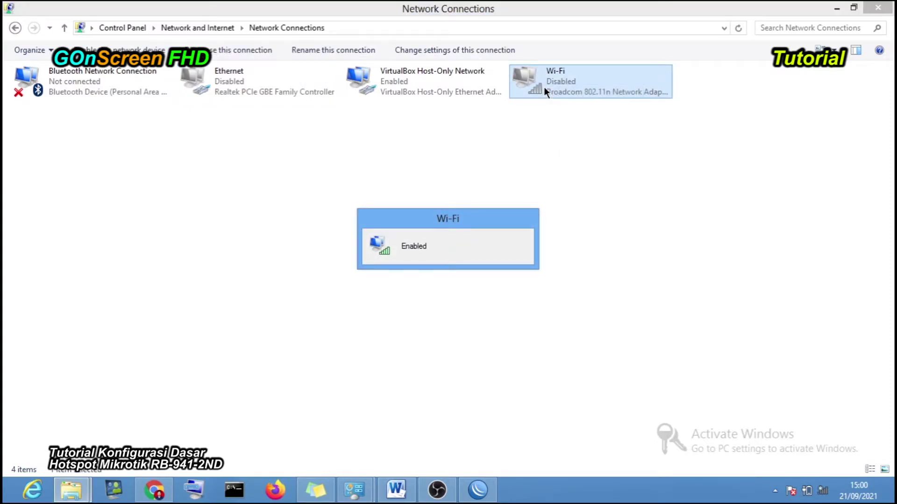
{"action": "double_click", "coordinate": [543, 87]}
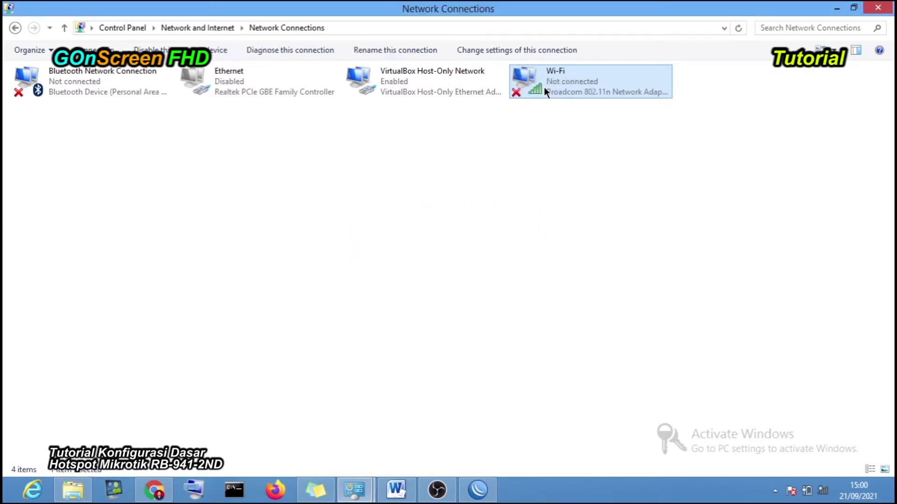
- Check the available Wi-Fi networks, then move WinBox and Network Connections aside to reveal Chrome
{"action": "left_click", "coordinate": [823, 494]}
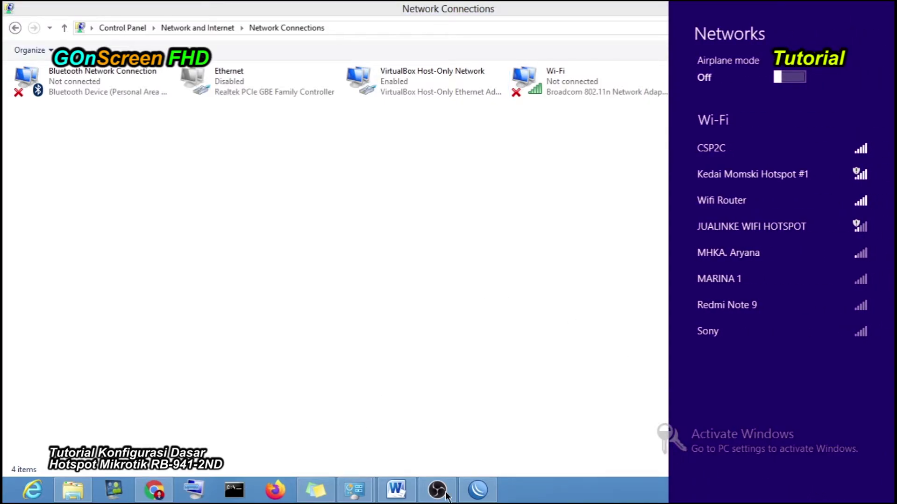
{"action": "left_click", "coordinate": [490, 496]}
{"action": "left_click", "coordinate": [491, 497]}
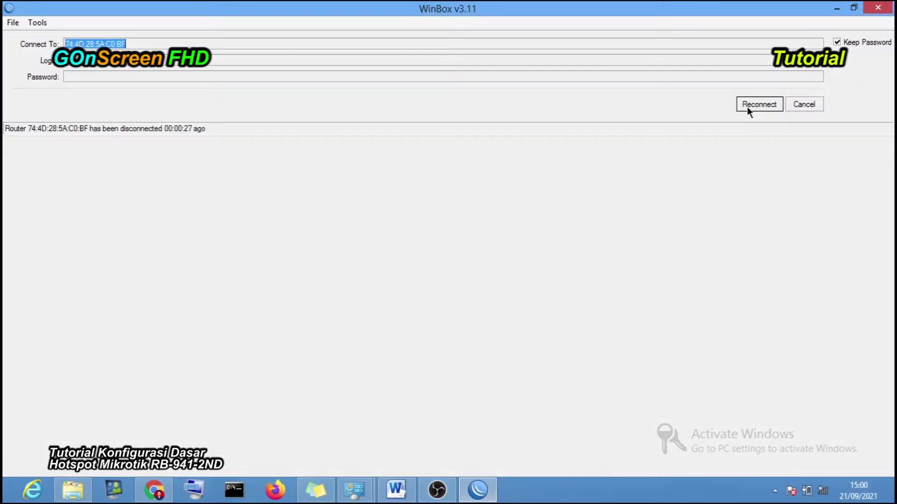
{"action": "left_click", "coordinate": [479, 490]}
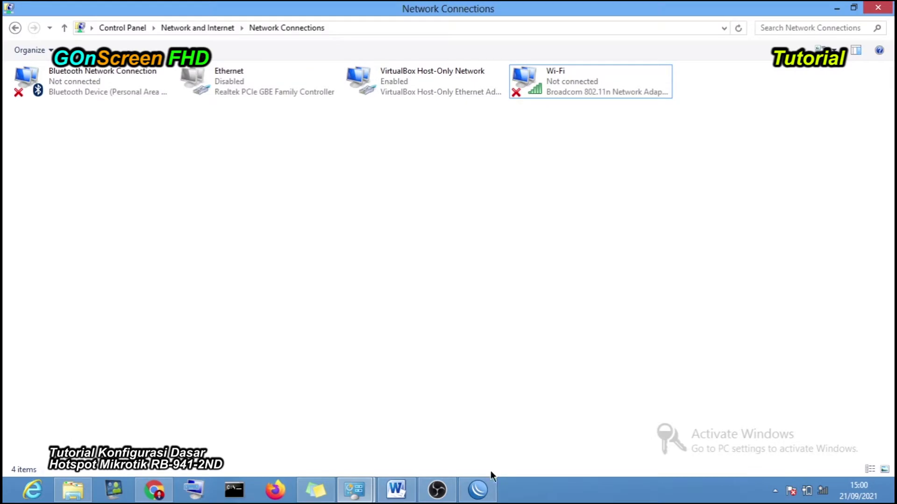
{"action": "left_click", "coordinate": [835, 9]}
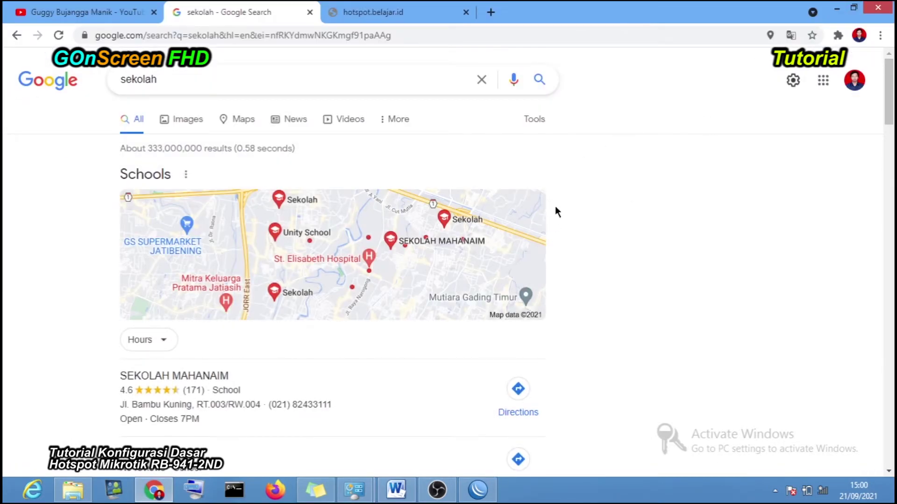
- Select Wifi Router in the tray's network list and connect to it
{"action": "left_click", "coordinate": [822, 491]}
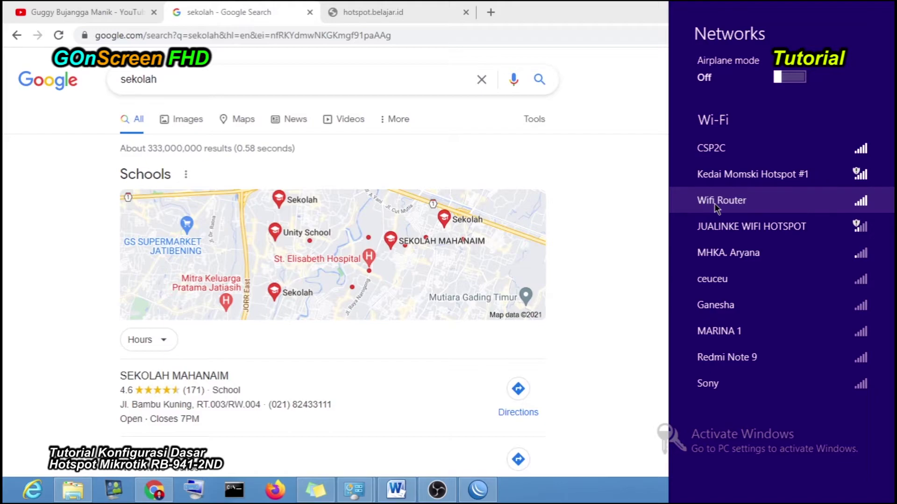
{"action": "left_click", "coordinate": [731, 200]}
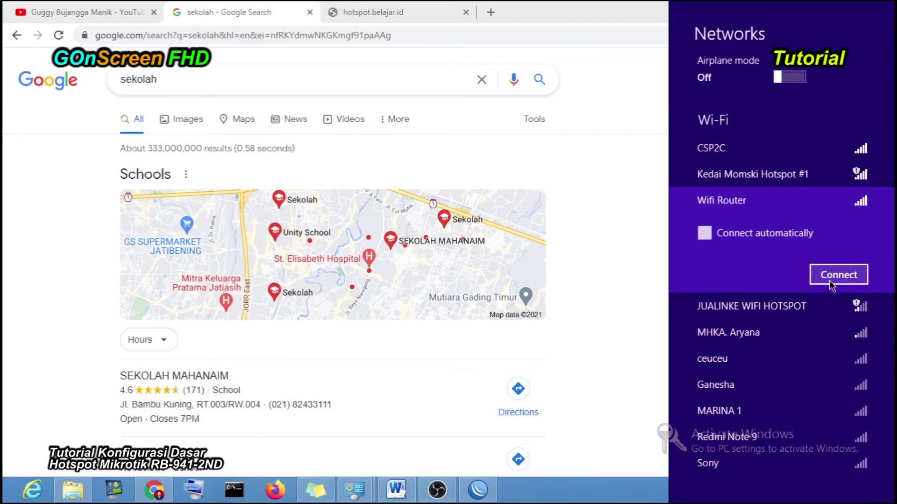
{"action": "left_click", "coordinate": [830, 283]}
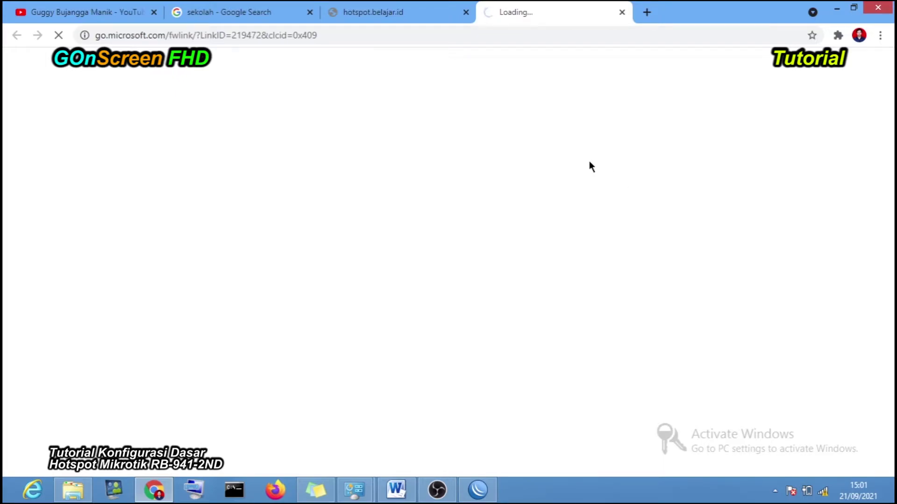
- Close the unreachable go.microsoft.com tab and check the Wifi Router connection status
{"action": "left_click", "coordinate": [336, 35]}
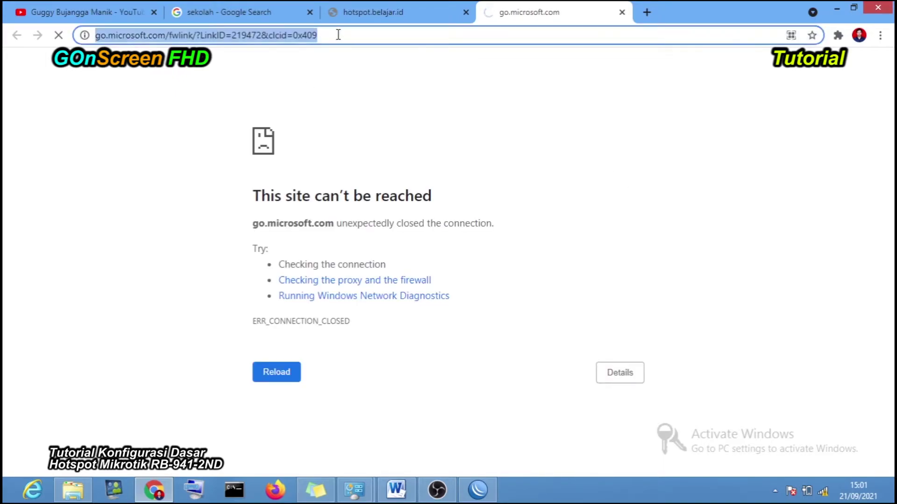
{"action": "left_click", "coordinate": [622, 13]}
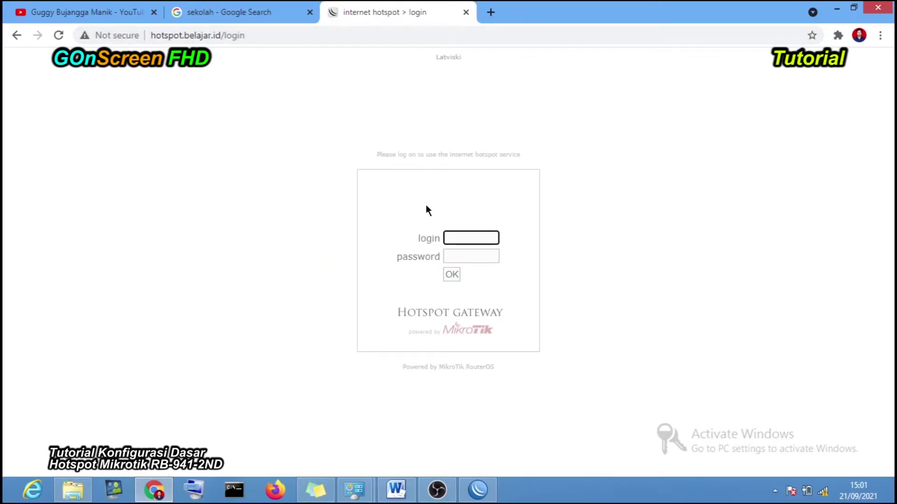
{"action": "left_click", "coordinate": [828, 495]}
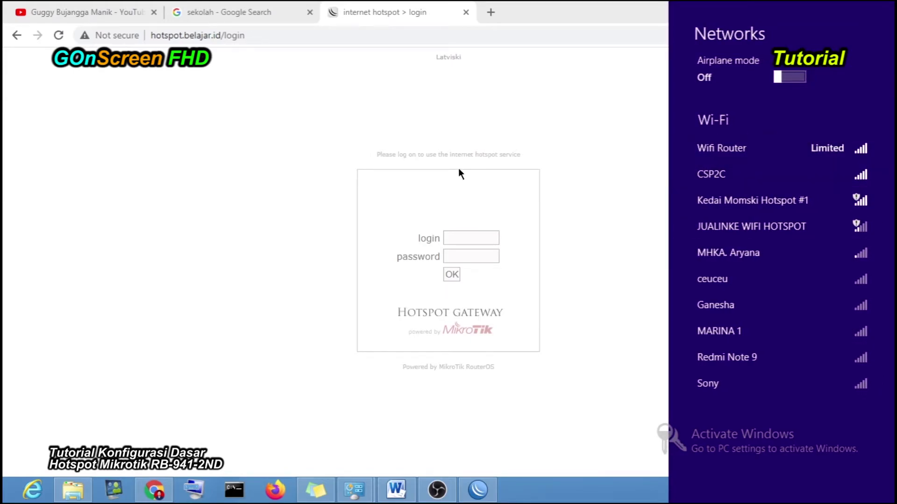
{"action": "left_click", "coordinate": [459, 132]}
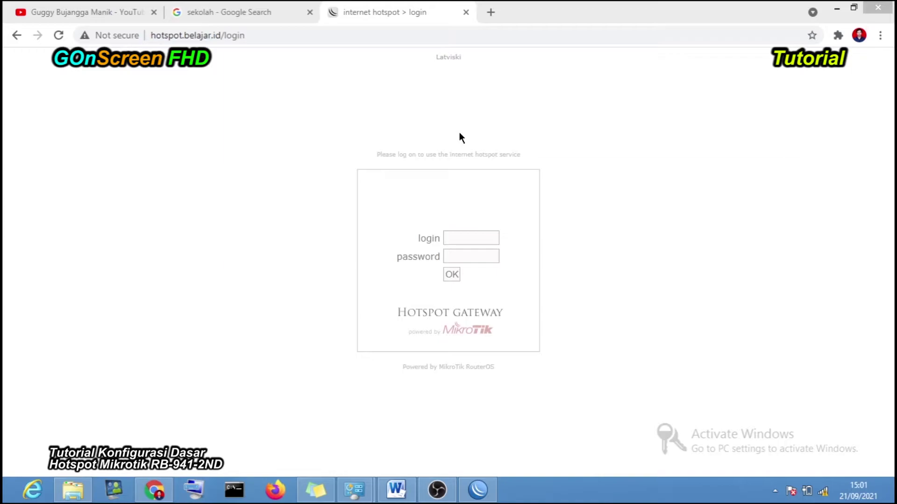
- Try logging in to the hotspot as admin with two different passwords
{"action": "left_click", "coordinate": [461, 236]}
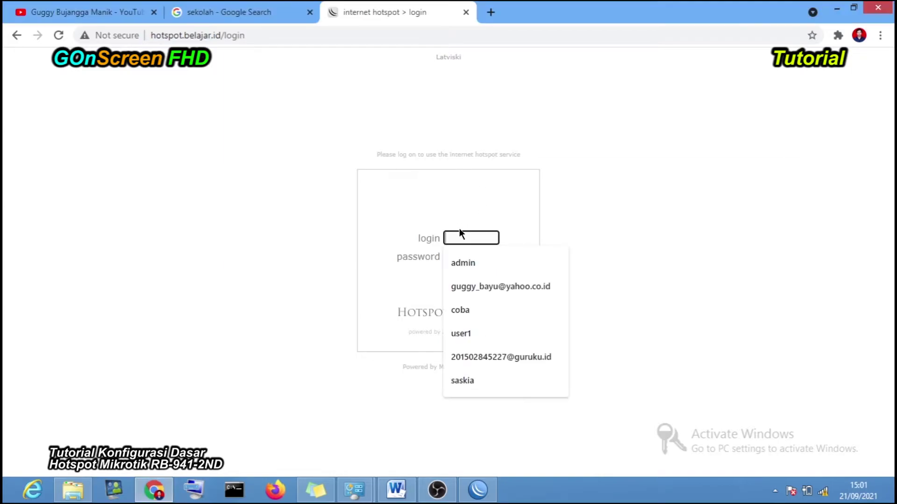
{"action": "left_click", "coordinate": [475, 261]}
{"action": "left_click", "coordinate": [462, 257]}
{"action": "type", "text": "123"}
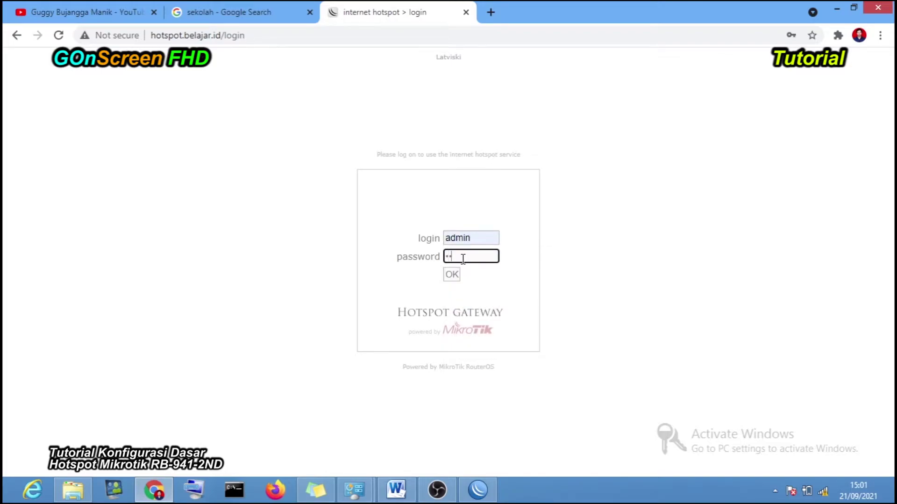
{"action": "type", "text": "45"}
{"action": "left_click", "coordinate": [451, 276]}
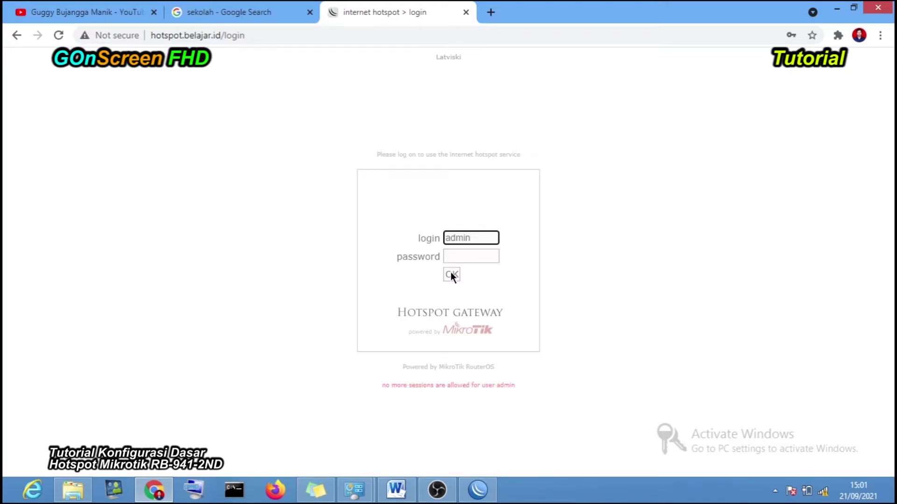
{"action": "left_click", "coordinate": [461, 256]}
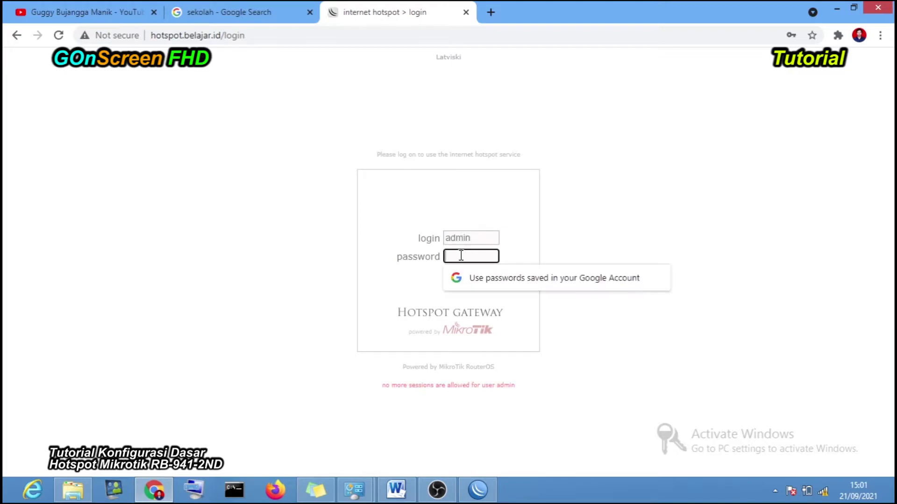
{"action": "type", "text": "admin"}
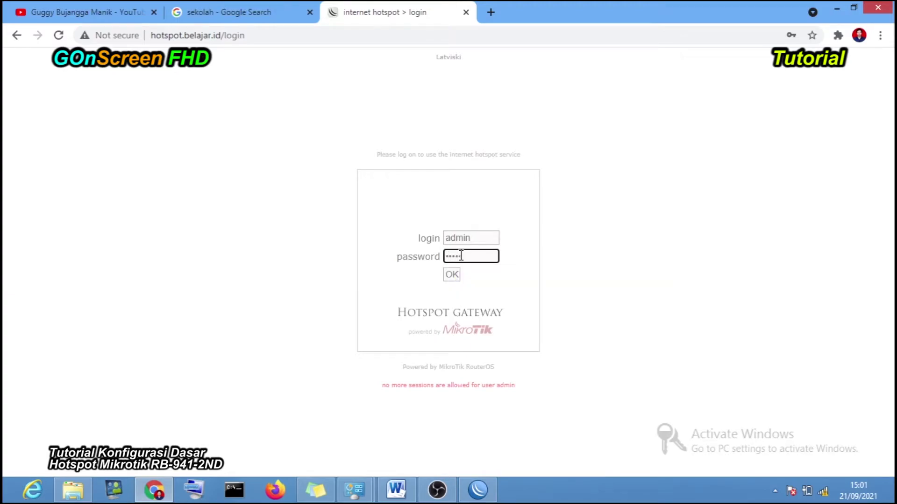
{"action": "left_click", "coordinate": [458, 275]}
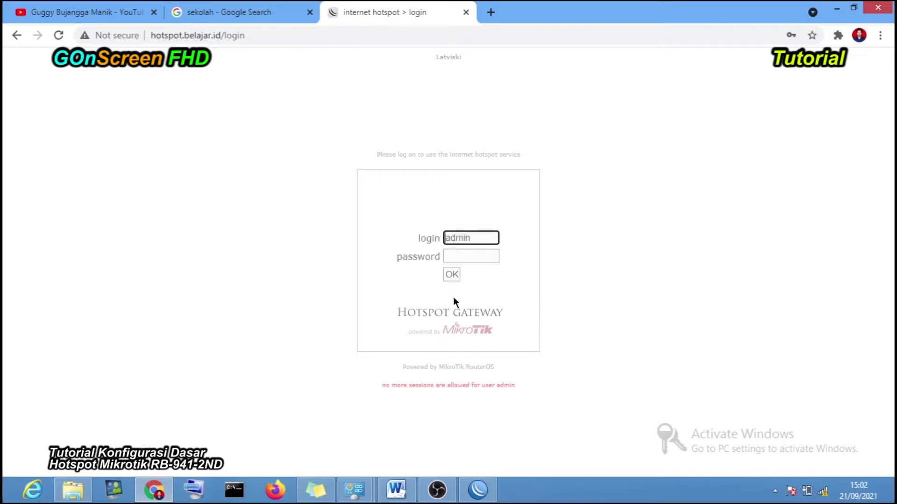
- Revisit the refusing login page's fields, then bring WinBox's disconnected connect window forward
{"action": "left_click", "coordinate": [491, 488]}
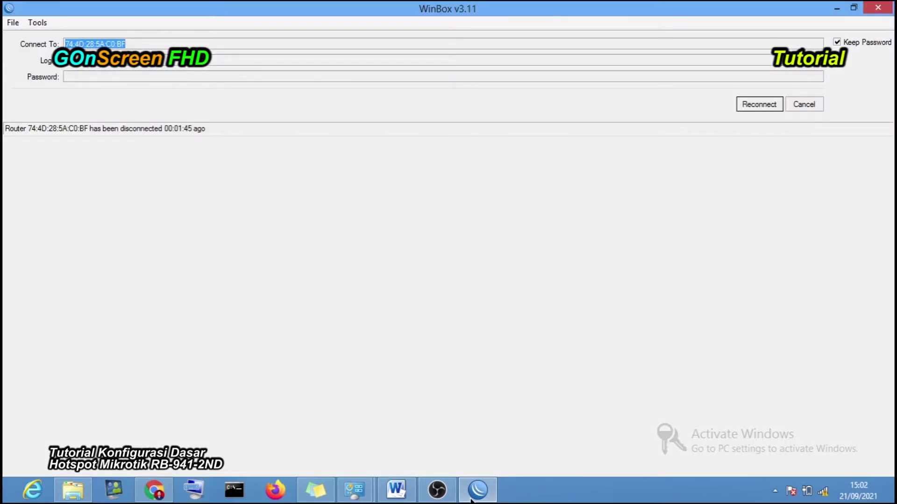
{"action": "left_click", "coordinate": [472, 496]}
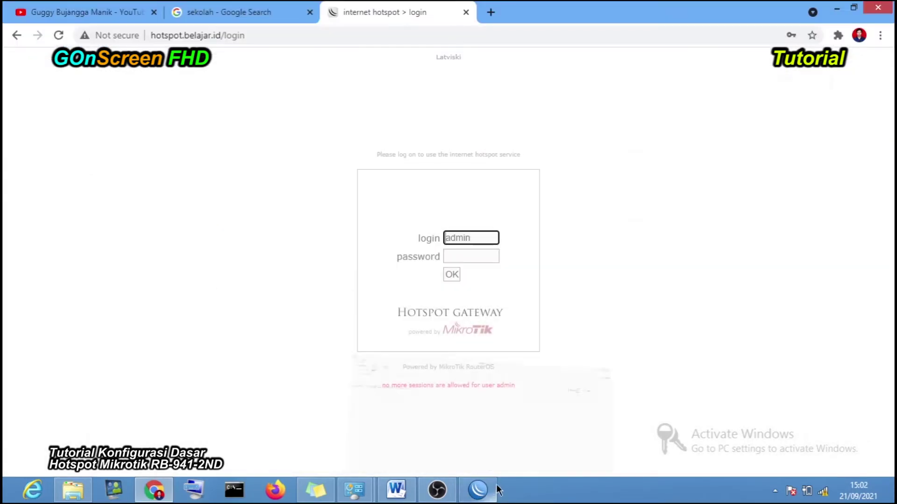
{"action": "left_click", "coordinate": [200, 36]}
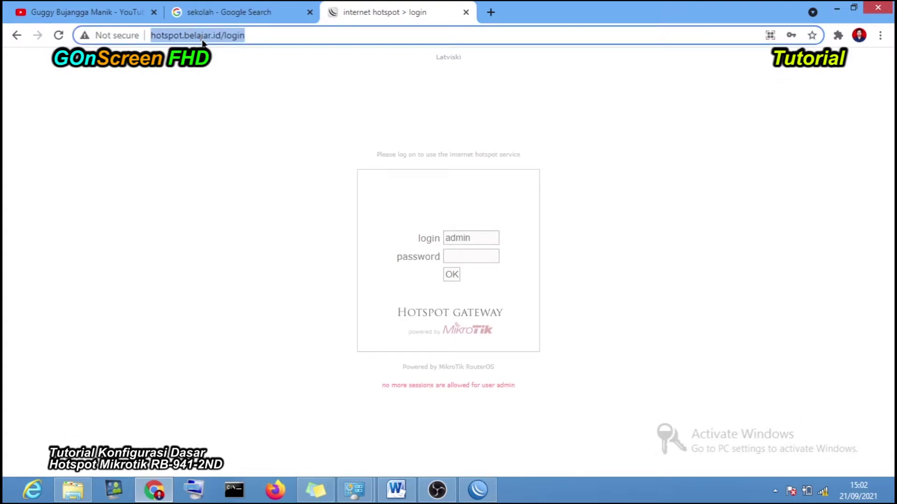
{"action": "left_click", "coordinate": [472, 241]}
{"action": "left_click", "coordinate": [469, 254]}
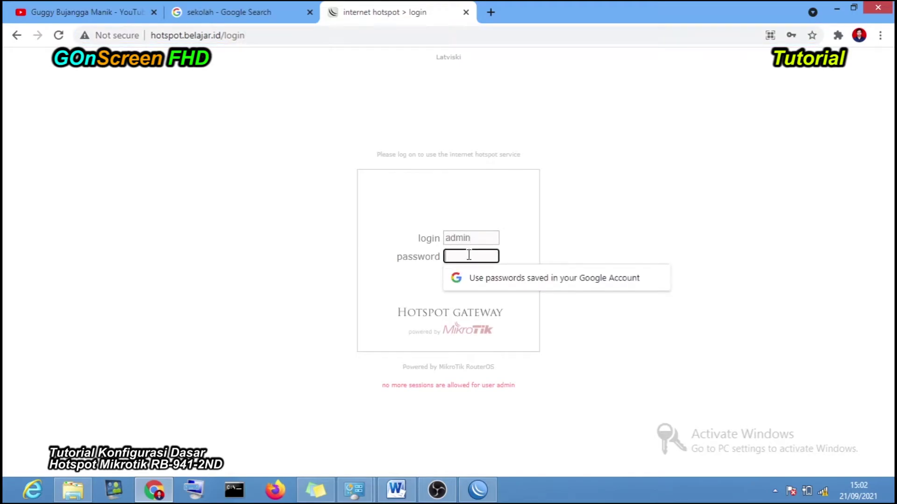
{"action": "left_click", "coordinate": [592, 201]}
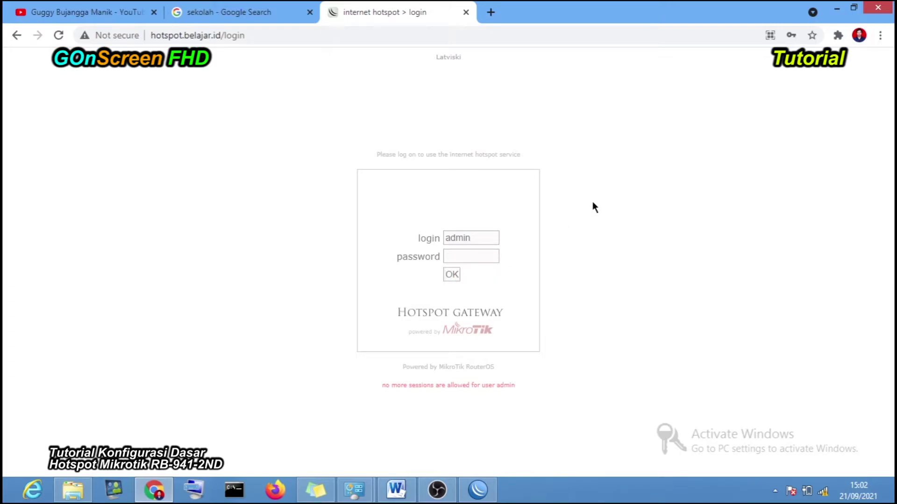
{"action": "left_click", "coordinate": [478, 489]}
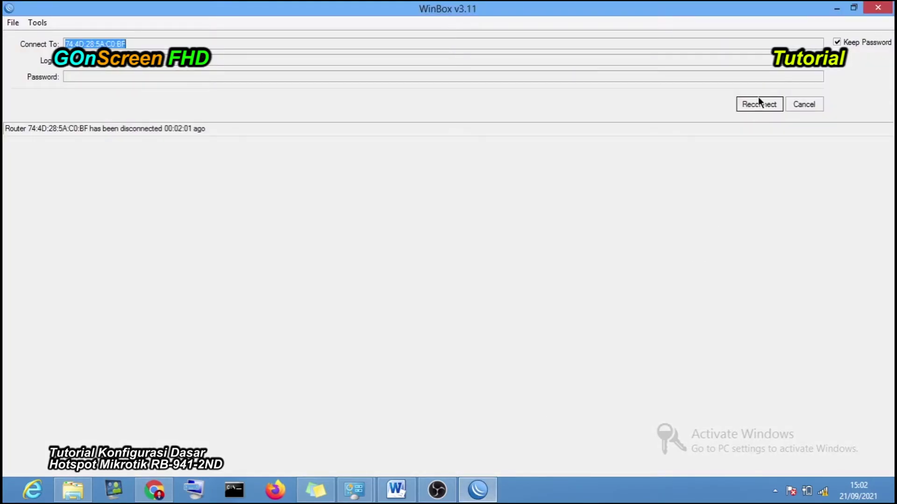
- Reconnect WinBox to the router and select the admin hotspot user
{"action": "left_click", "coordinate": [757, 101]}
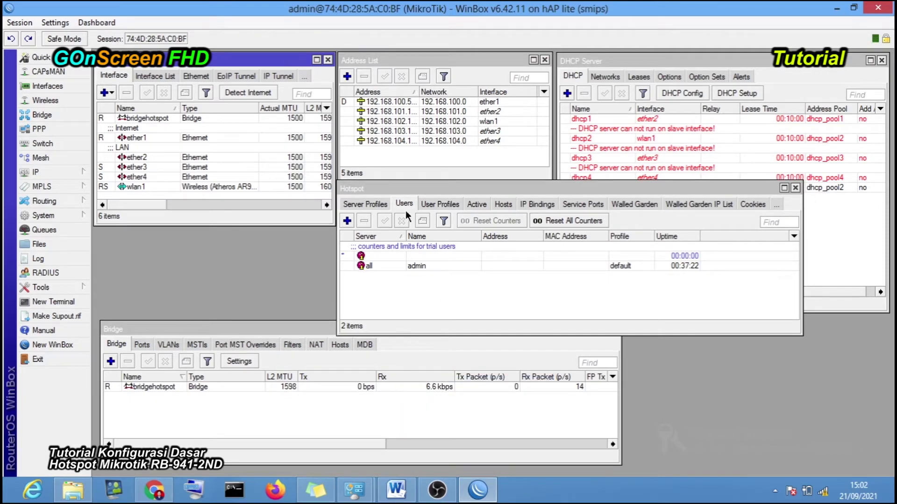
{"action": "left_click", "coordinate": [477, 204]}
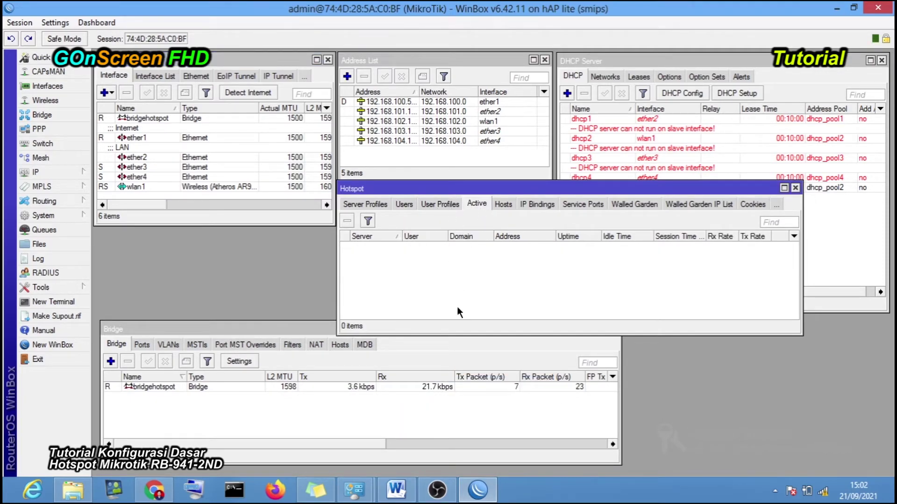
{"action": "left_click", "coordinate": [425, 417]}
{"action": "left_click", "coordinate": [404, 205]}
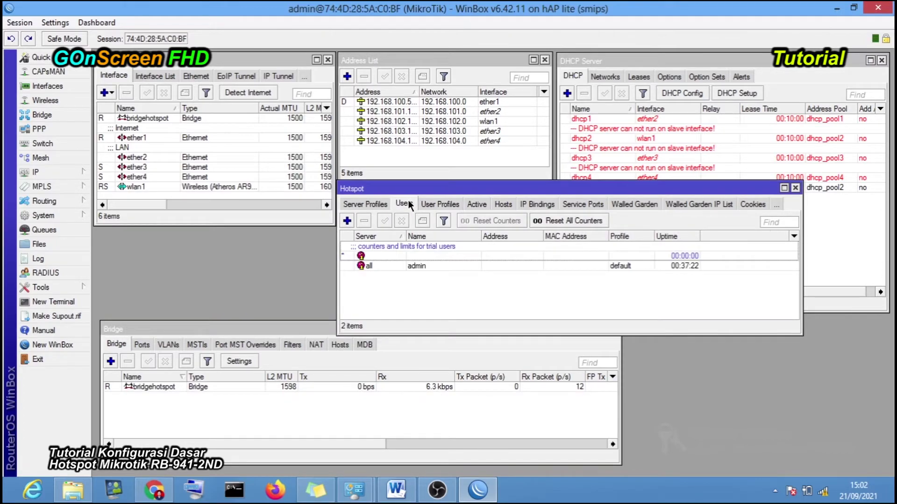
{"action": "left_click", "coordinate": [424, 268]}
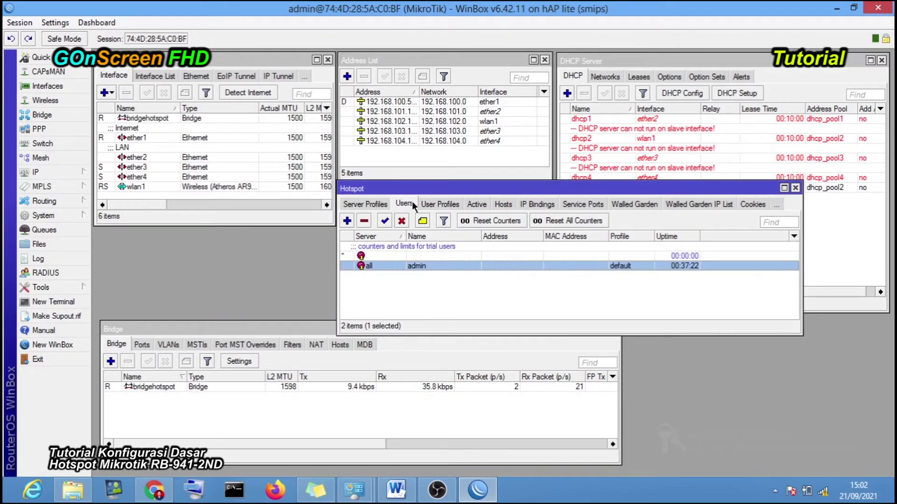
- Review server profiles, user profiles, empty active sessions and the single host, then return to Chrome
{"action": "left_click", "coordinate": [371, 203]}
{"action": "left_click", "coordinate": [435, 204]}
{"action": "left_click", "coordinate": [448, 204]}
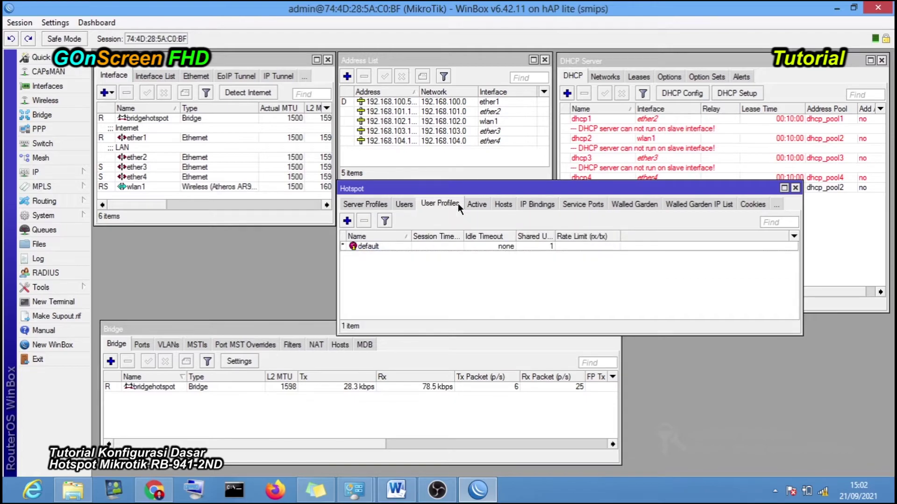
{"action": "left_click", "coordinate": [476, 204]}
{"action": "left_click", "coordinate": [507, 202]}
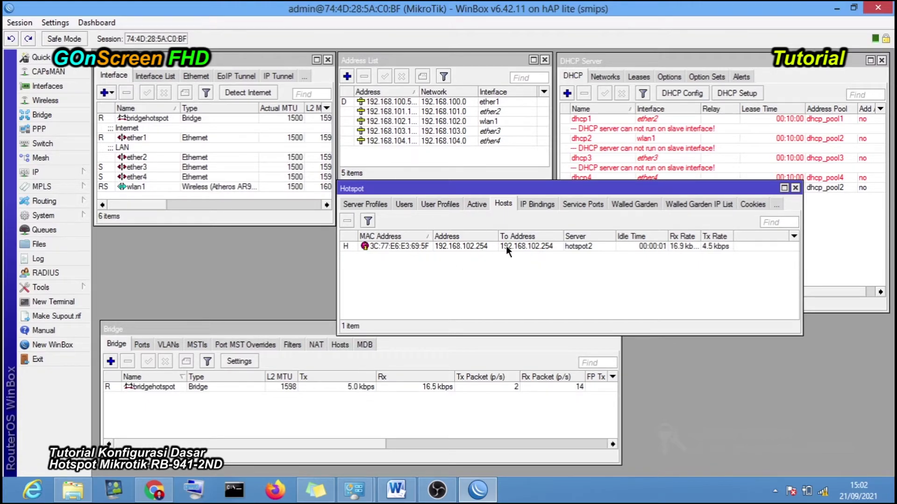
{"action": "left_click", "coordinate": [362, 204]}
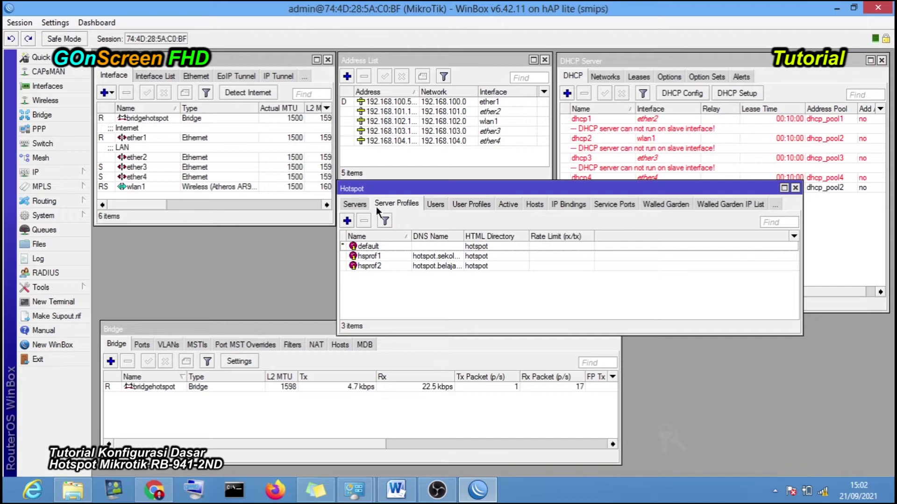
{"action": "left_click", "coordinate": [438, 202]}
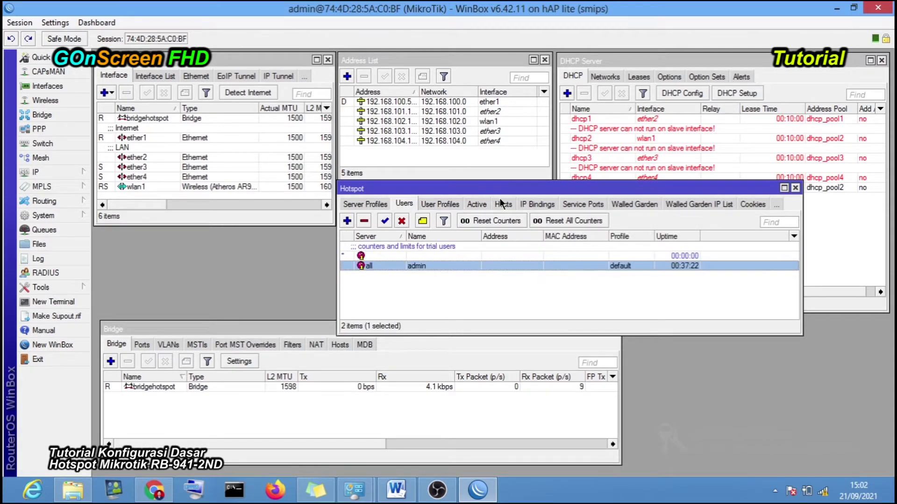
{"action": "left_click", "coordinate": [476, 203]}
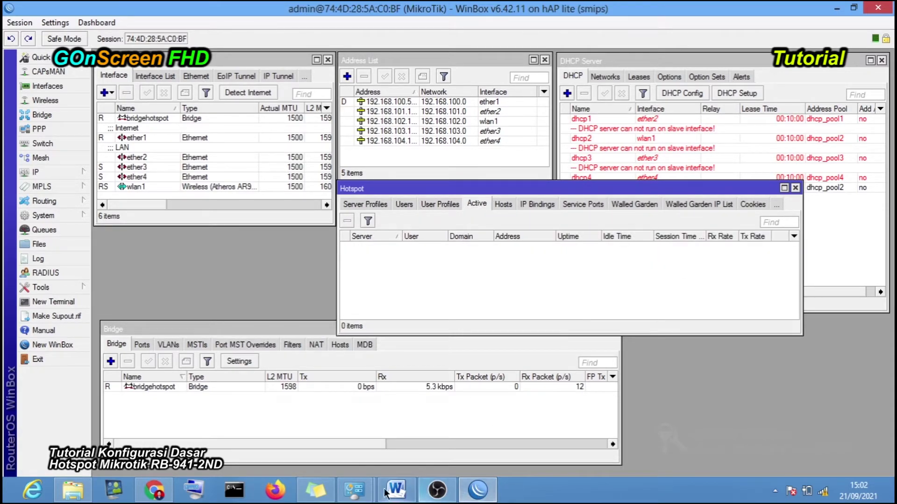
{"action": "left_click", "coordinate": [154, 490]}
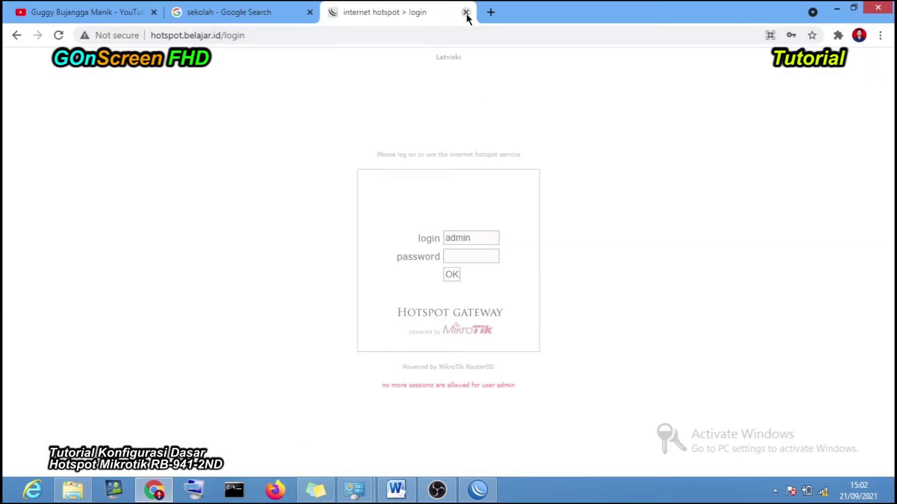
- Replace the stale login tab with a new tab loading hotspot.belajar.id
{"action": "left_click", "coordinate": [466, 13]}
{"action": "left_click", "coordinate": [335, 12]}
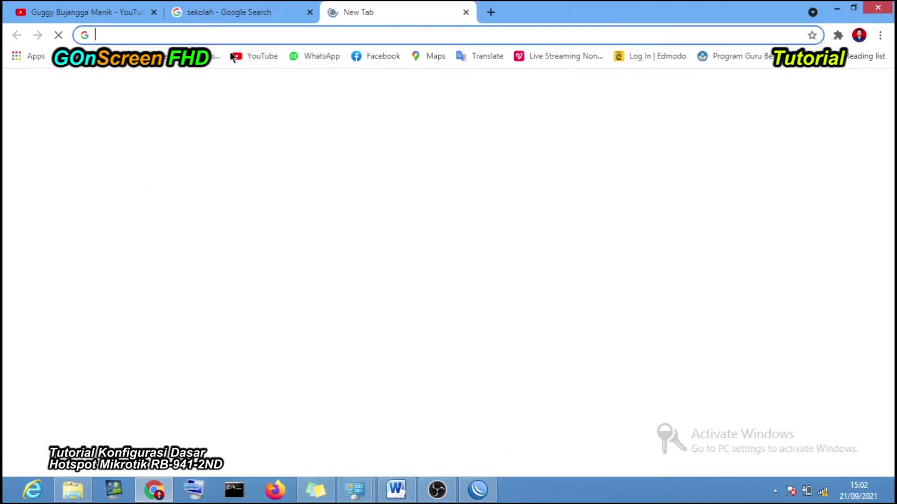
{"action": "left_click", "coordinate": [202, 35]}
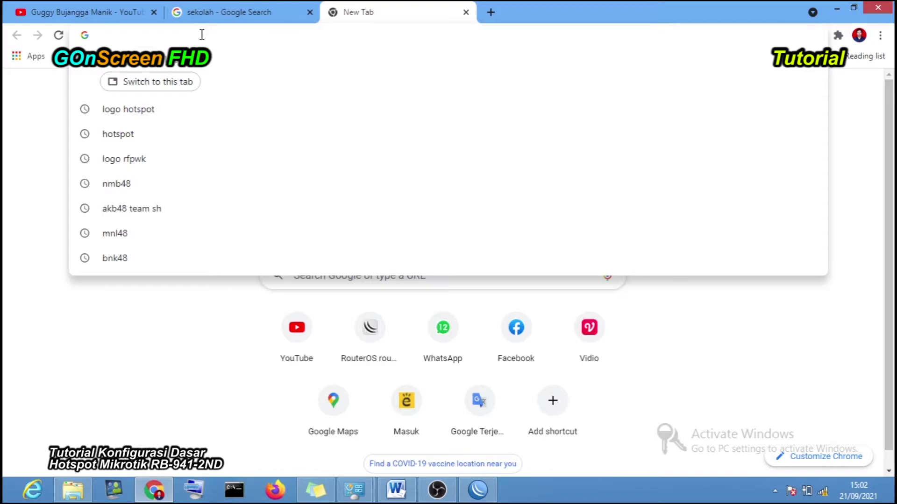
{"action": "type", "text": "hoy"}
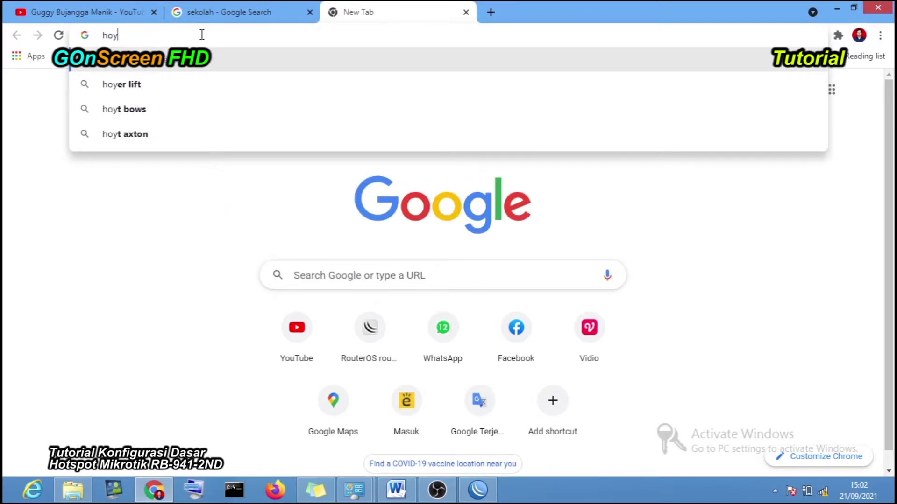
{"action": "key", "text": "BackSpace"}
{"action": "type", "text": "tspot"}
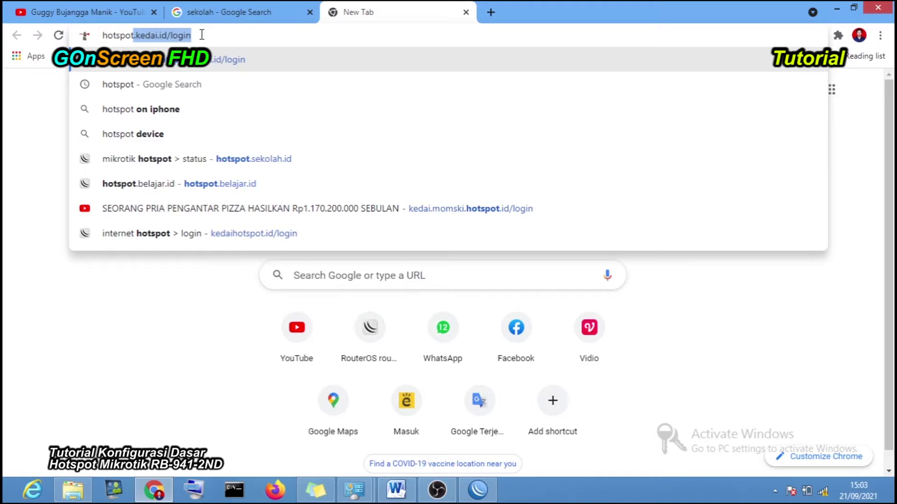
{"action": "type", "text": ".belajar.id"}
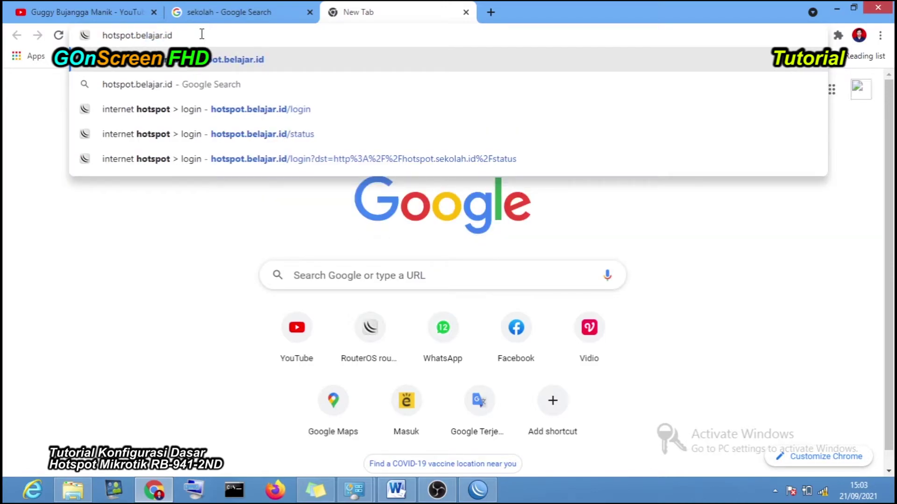
{"action": "key", "text": "Return"}
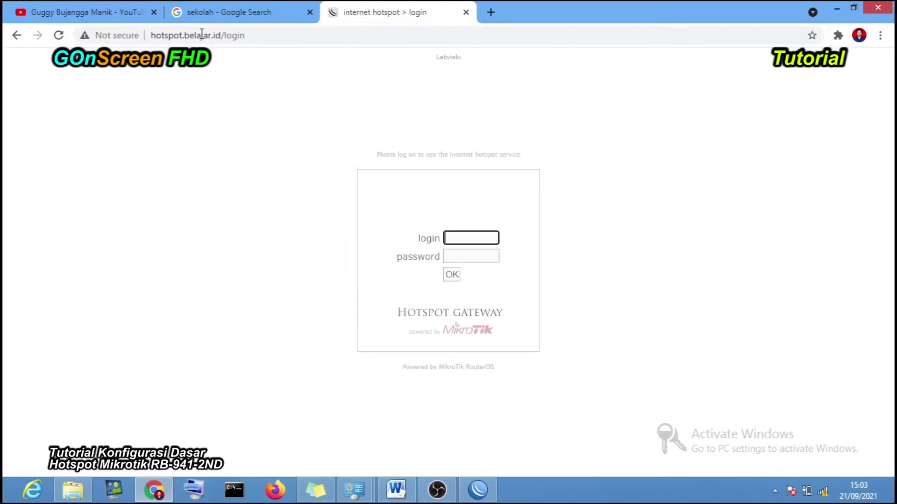
- Log in as admin with the account password, dismiss the breach warning, and open the sekolah tab
{"action": "left_click", "coordinate": [485, 239]}
{"action": "left_click", "coordinate": [472, 262]}
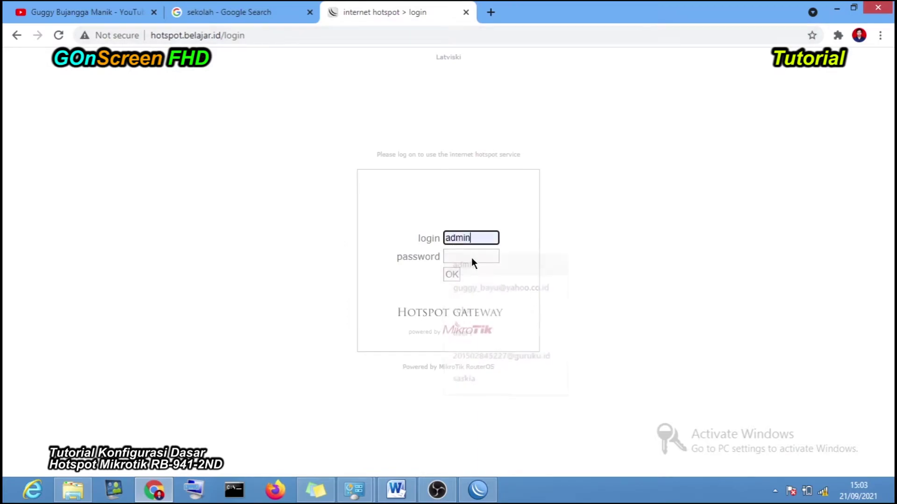
{"action": "left_click", "coordinate": [459, 257]}
{"action": "type", "text": "ad"}
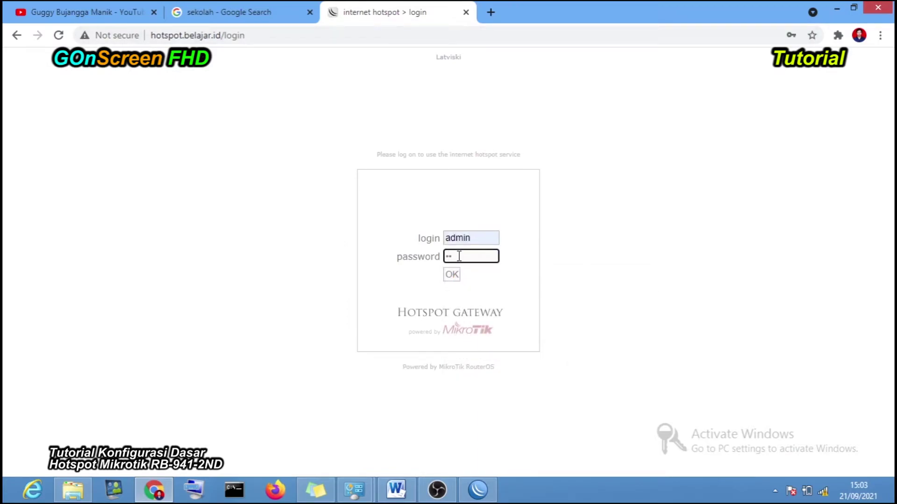
{"action": "left_click", "coordinate": [451, 275]}
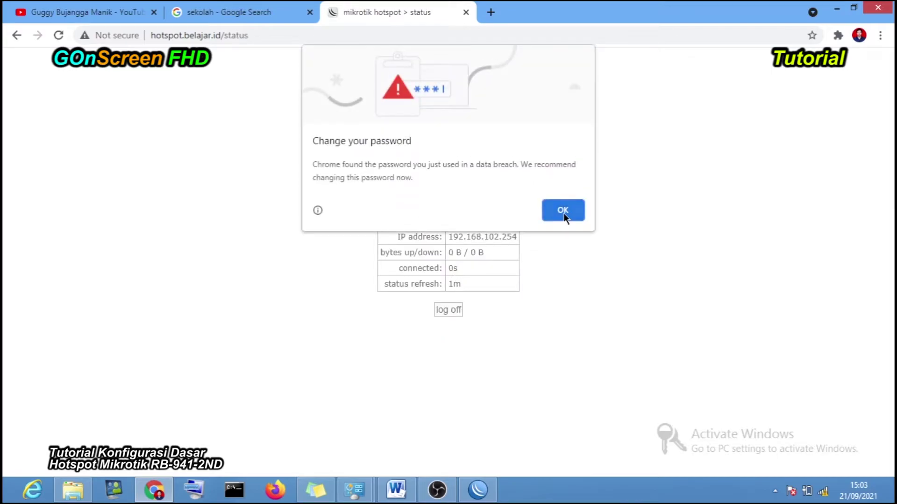
{"action": "left_click", "coordinate": [562, 212]}
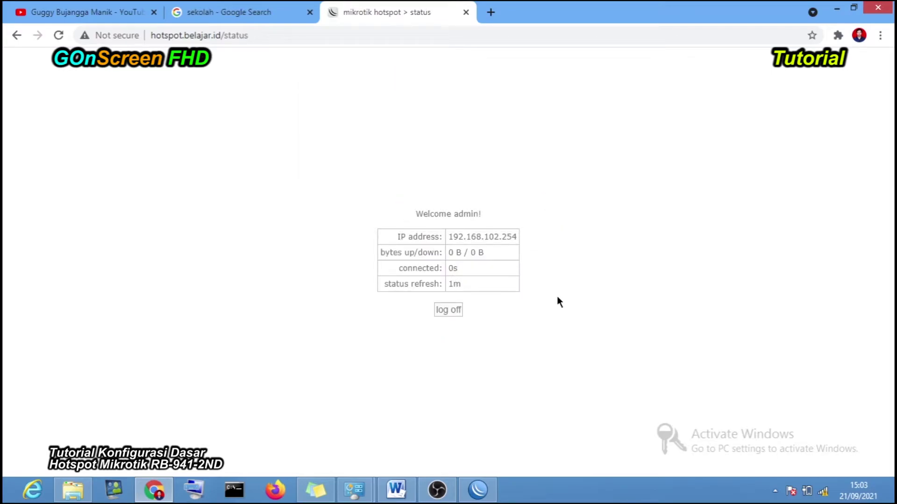
{"action": "left_click", "coordinate": [262, 13]}
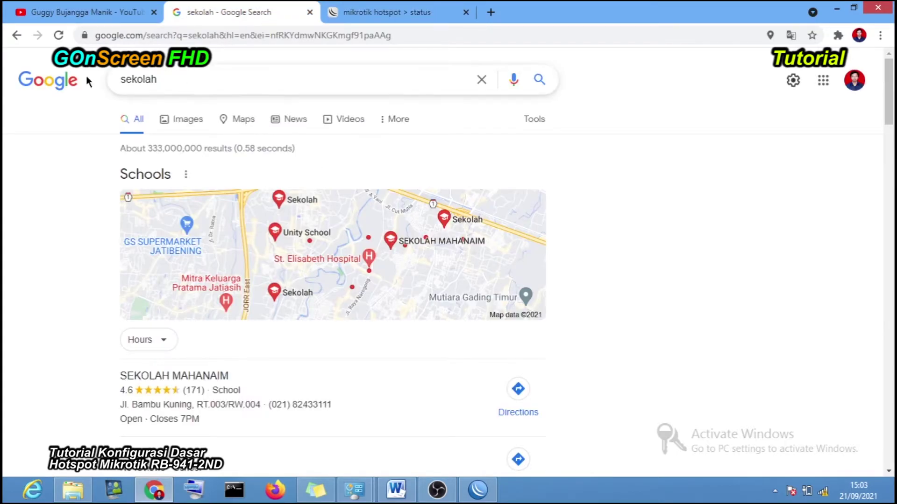
- Replace the sekolah query with a Google search for 'selamat datang'
{"action": "left_click_drag", "start_coordinate": [175, 81], "coordinate": [100, 86]}
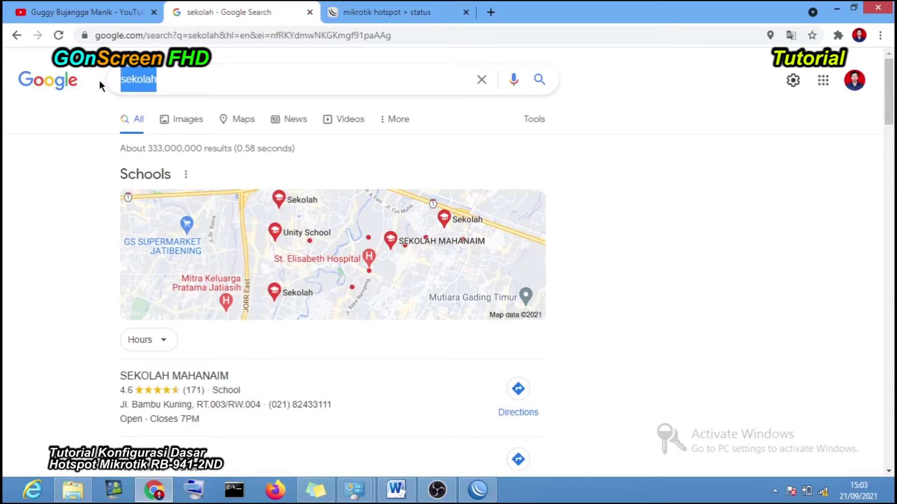
{"action": "type", "text": "sel"}
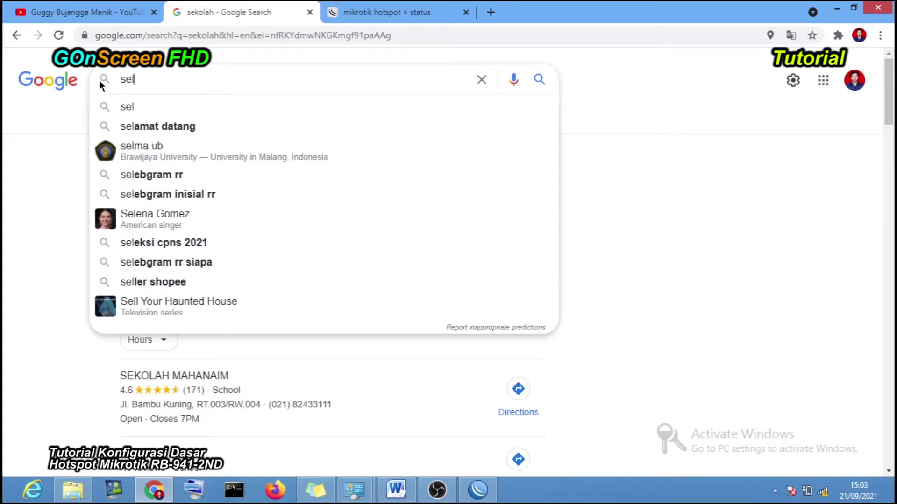
{"action": "key", "text": "Up"}
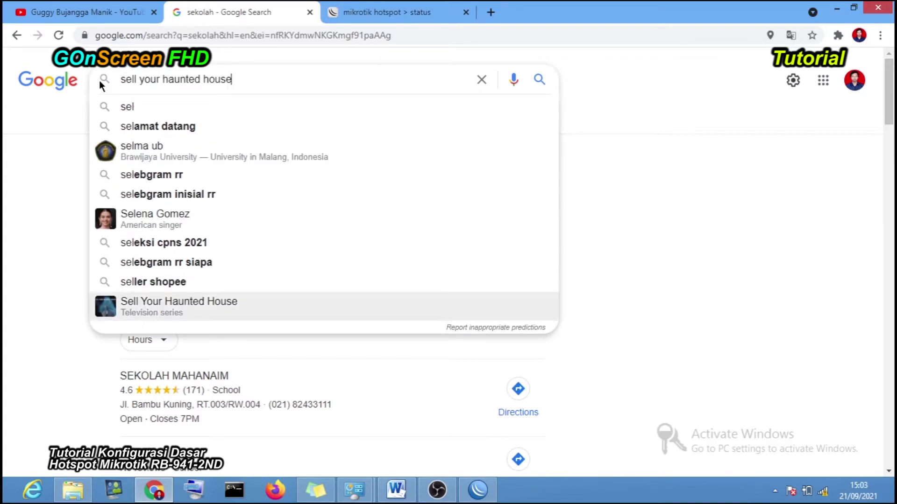
{"action": "left_click", "coordinate": [151, 133]}
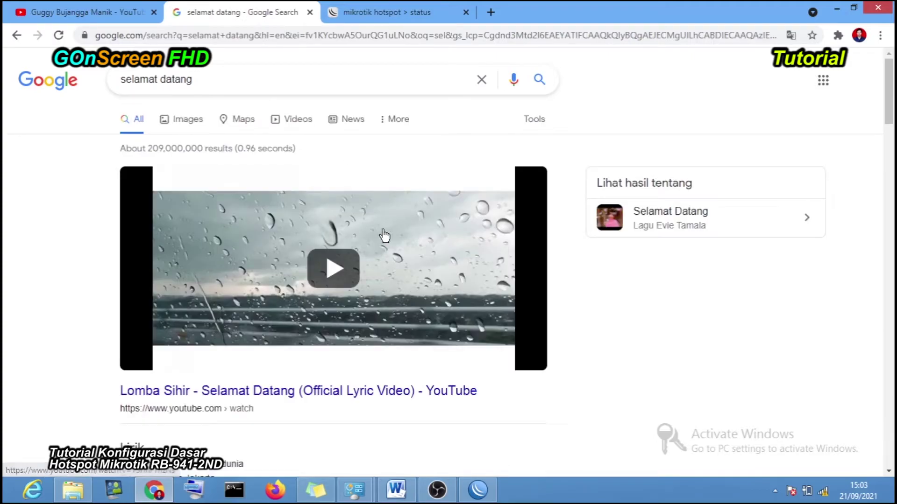
- Reload Google results, open YouTube Home and a subscribed channel, then hide Chrome
{"action": "left_click", "coordinate": [823, 491]}
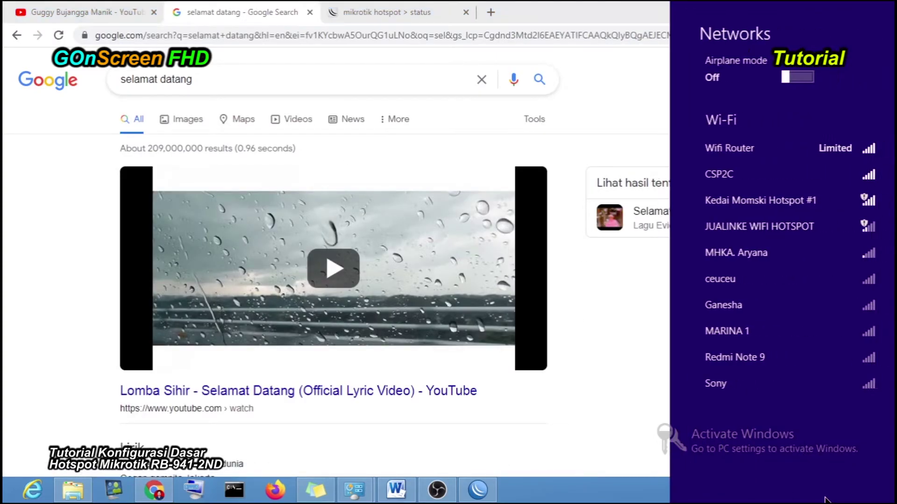
{"action": "left_click", "coordinate": [596, 120]}
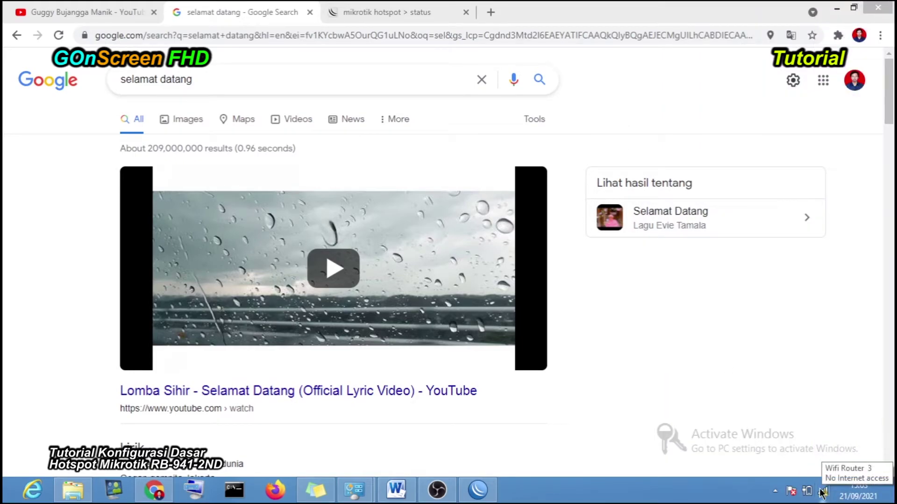
{"action": "left_click", "coordinate": [67, 31]}
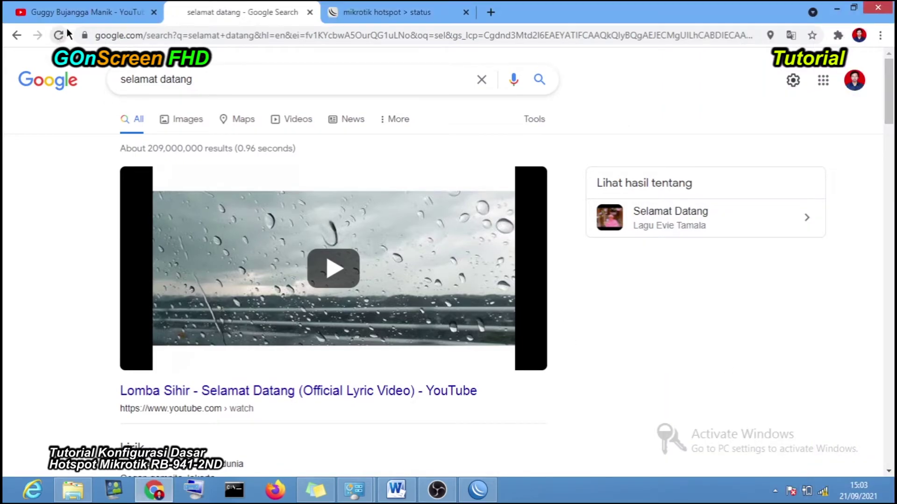
{"action": "left_click", "coordinate": [77, 12]}
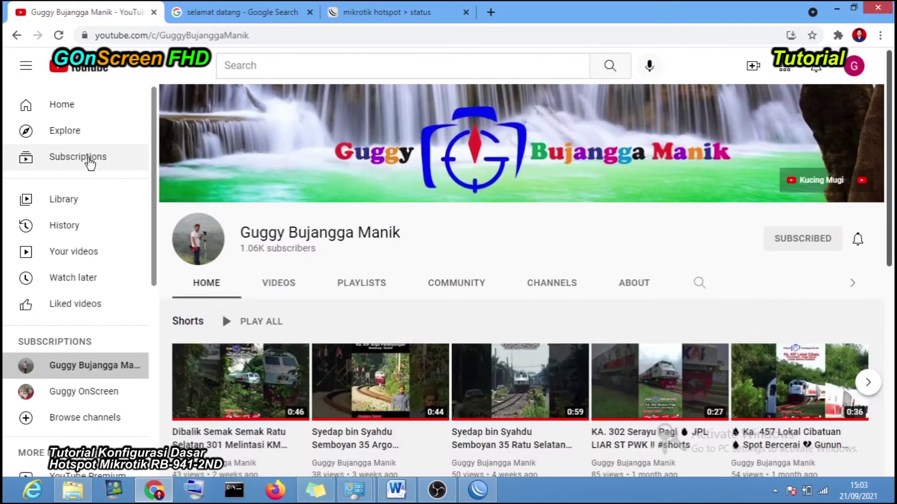
{"action": "left_click", "coordinate": [84, 117]}
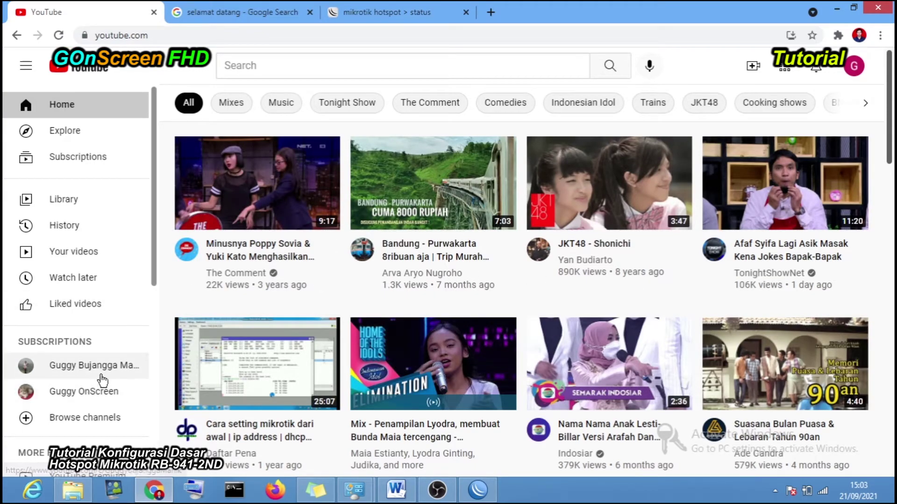
{"action": "left_click", "coordinate": [104, 392]}
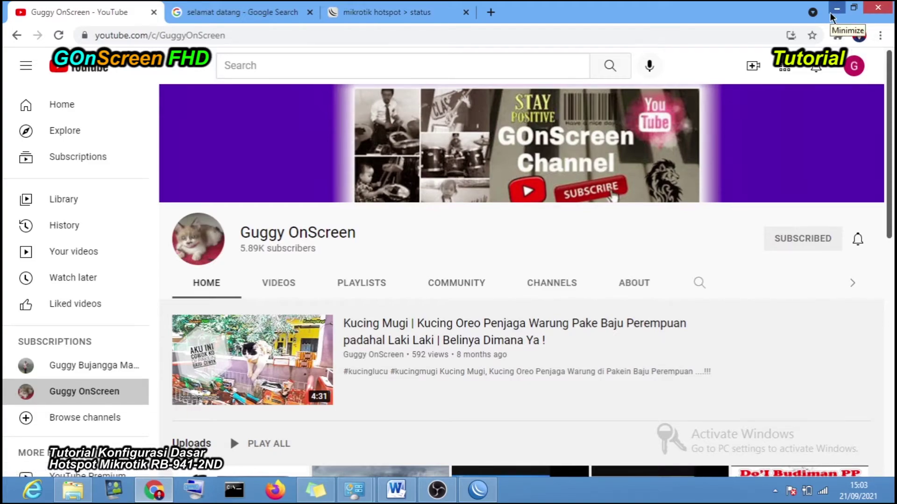
{"action": "left_click", "coordinate": [834, 12]}
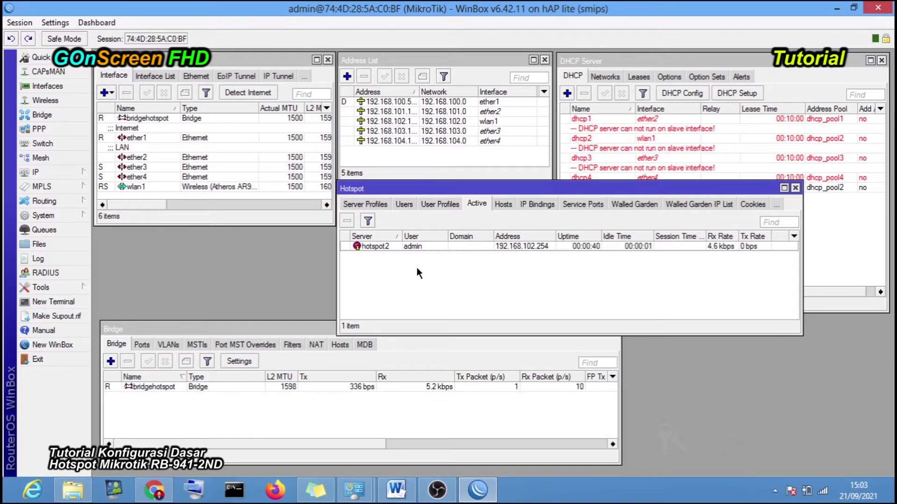
- Check the ether3 and wlan1 interfaces and admin's active session in WinBox, then bring Chrome back
{"action": "left_click", "coordinate": [152, 169]}
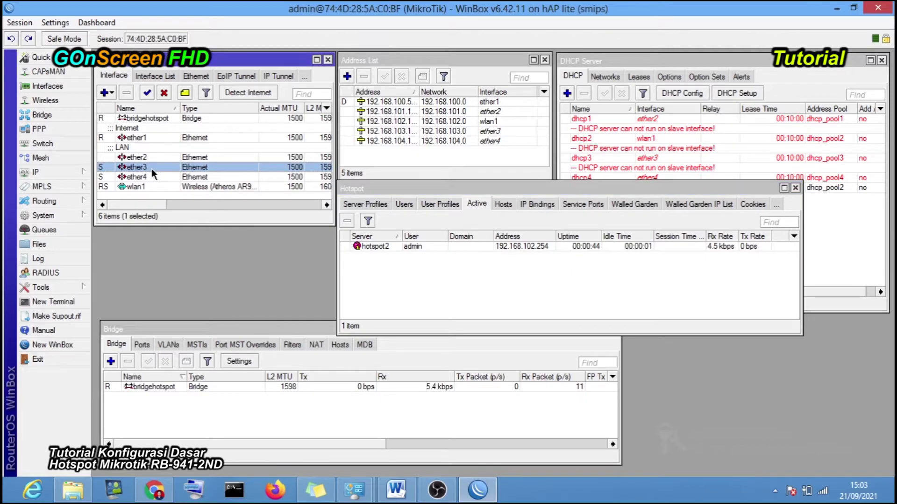
{"action": "left_click", "coordinate": [149, 186]}
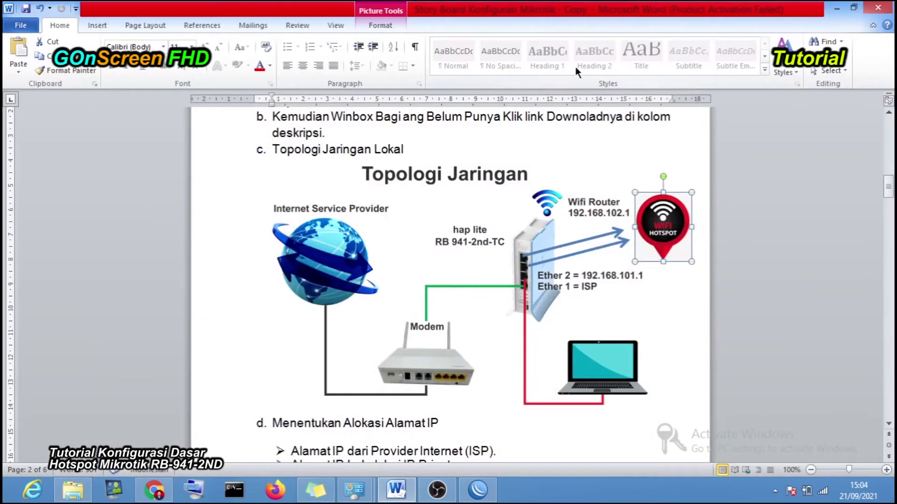
{"action": "left_click", "coordinate": [836, 8]}
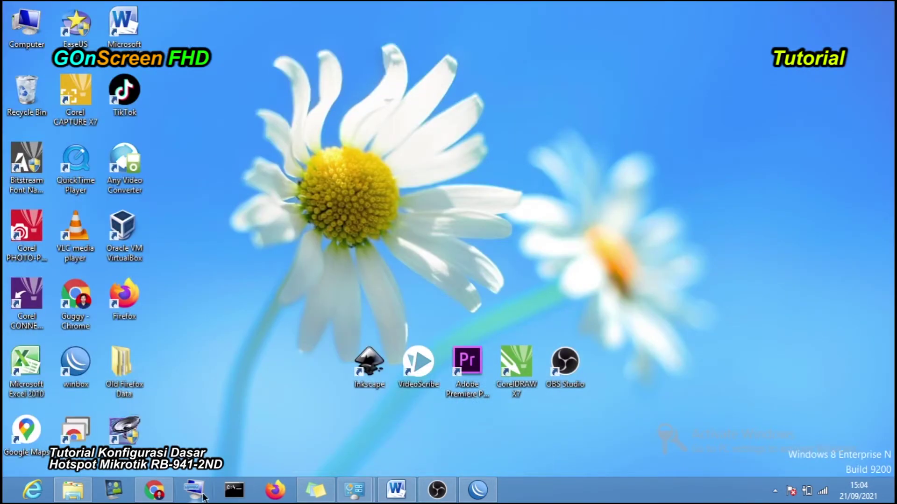
{"action": "left_click", "coordinate": [154, 490]}
- Log admin off and back on twice, then return to WinBox with the Hotspot window moved aside
{"action": "left_click", "coordinate": [416, 14]}
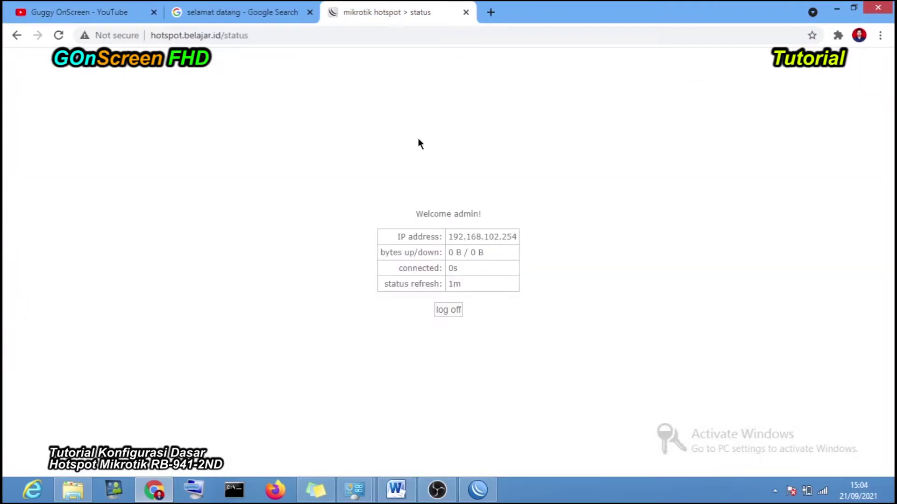
{"action": "left_click", "coordinate": [457, 309]}
{"action": "left_click", "coordinate": [459, 310]}
{"action": "left_click", "coordinate": [446, 310]}
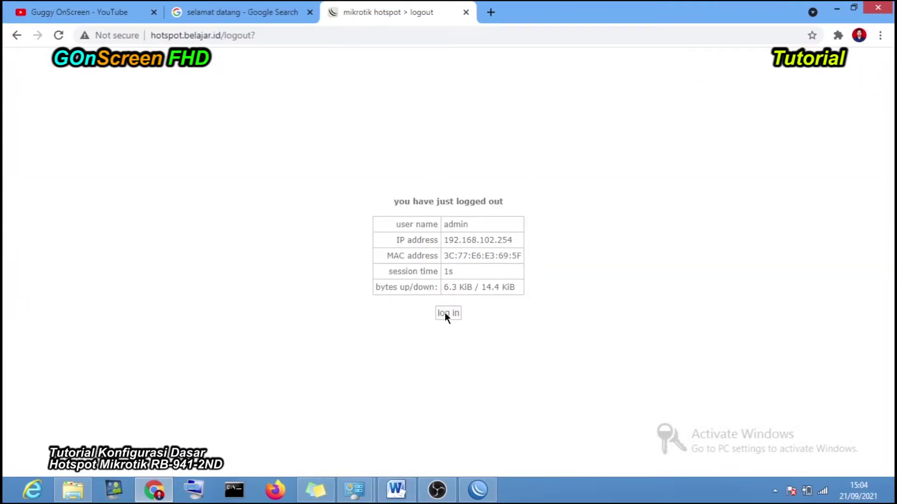
{"action": "left_click", "coordinate": [444, 313]}
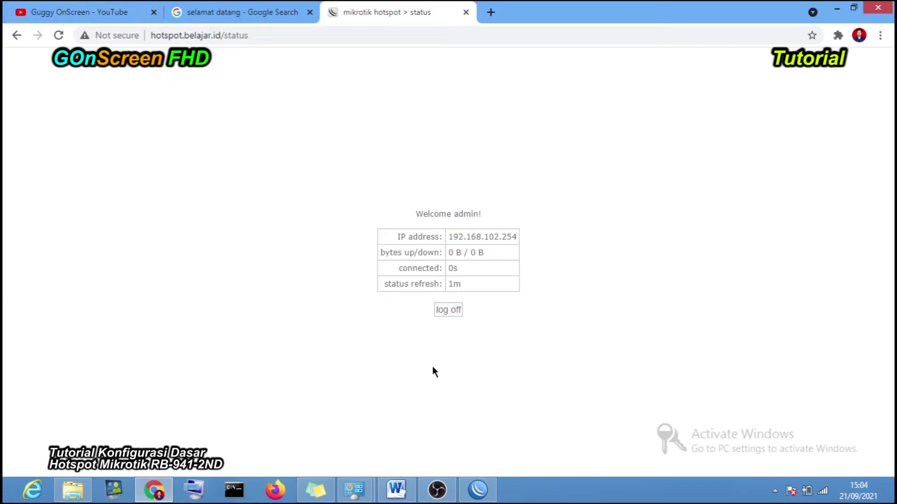
{"action": "left_click", "coordinate": [469, 491]}
{"action": "left_click_drag", "start_coordinate": [440, 189], "coordinate": [390, 216]}
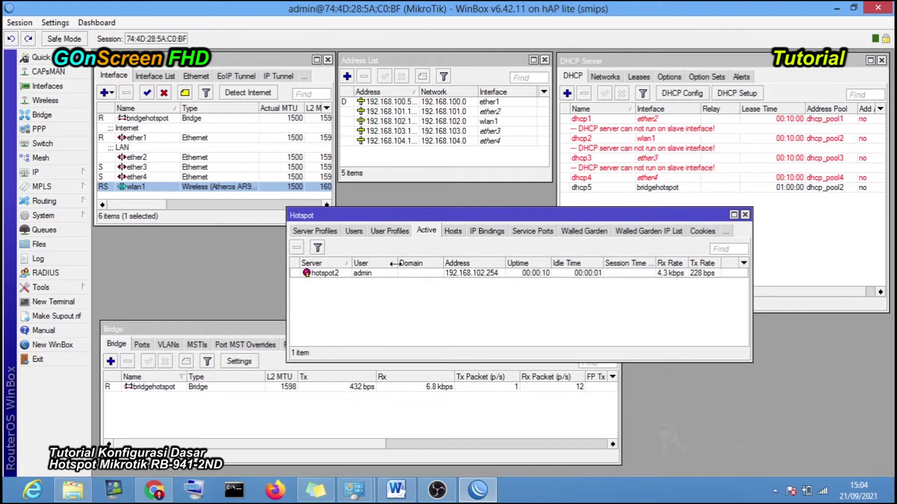
- Inspect the hotspot2 server's settings in the Servers list, closing them unchanged
{"action": "left_click", "coordinate": [322, 231]}
{"action": "left_click", "coordinate": [301, 231]}
{"action": "double_click", "coordinate": [356, 282]}
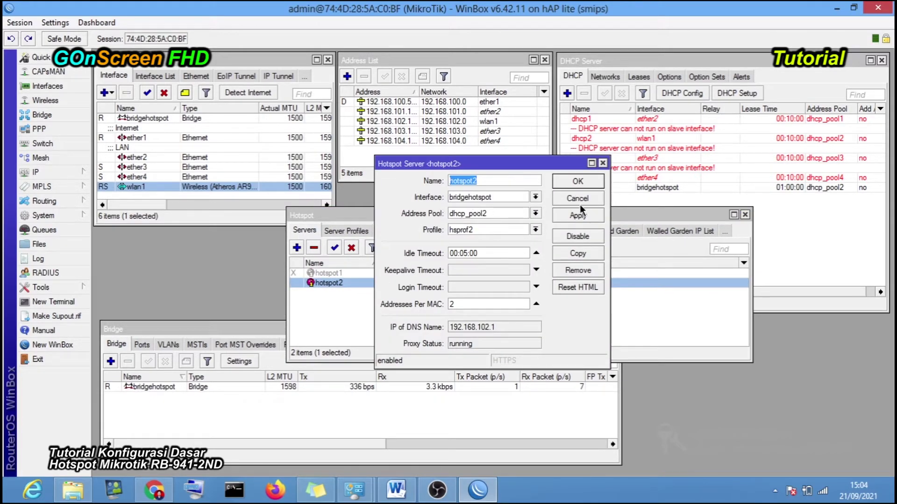
{"action": "left_click", "coordinate": [579, 203]}
- Turn off Cookie login in the hsprof2 server profile, leaving HTTP CHAP, and apply it
{"action": "left_click", "coordinate": [336, 231]}
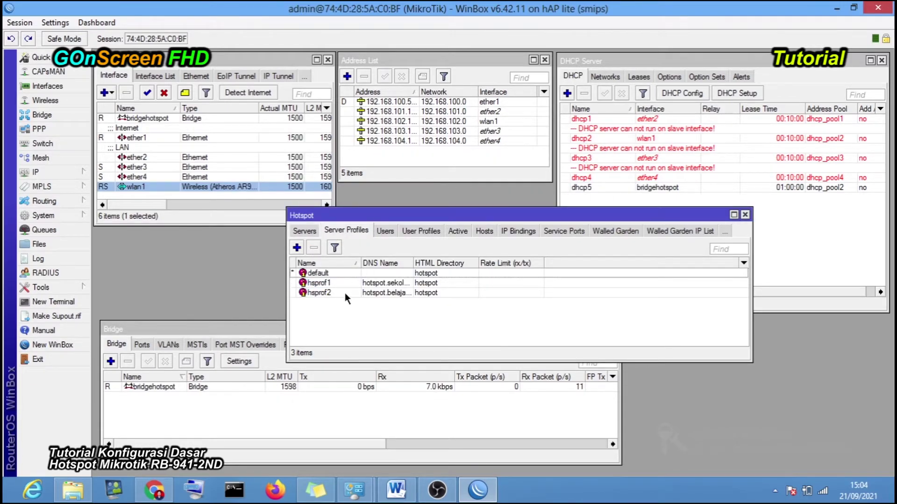
{"action": "double_click", "coordinate": [345, 293]}
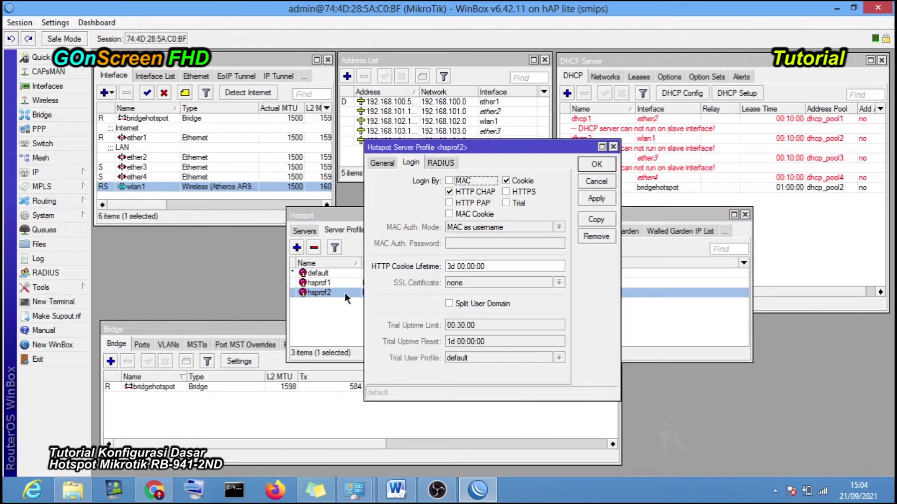
{"action": "left_click", "coordinate": [506, 181]}
{"action": "left_click", "coordinate": [597, 198]}
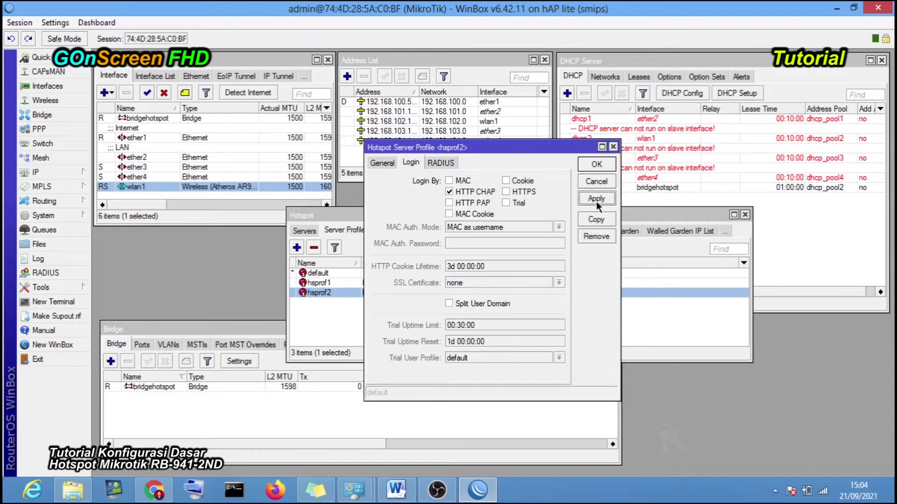
{"action": "left_click", "coordinate": [596, 164]}
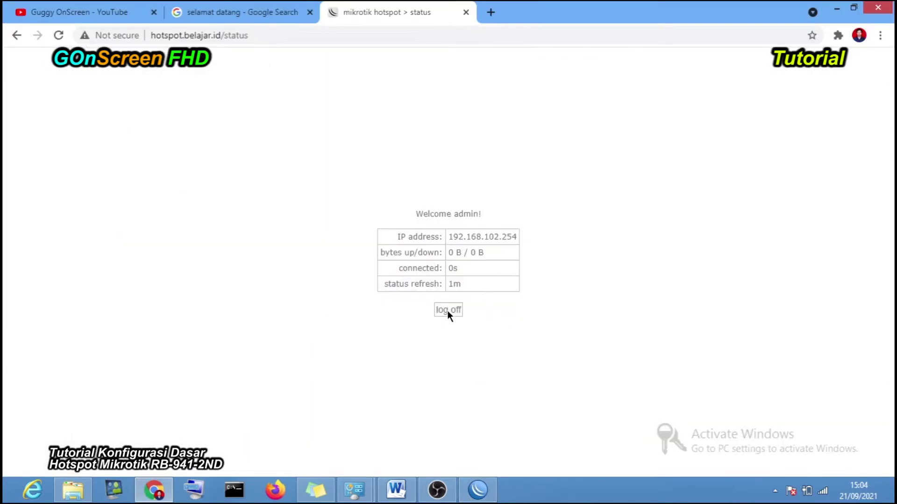
- Log off the hotspot to reach its login form, then check which Wi-Fi network is connected
{"action": "left_click", "coordinate": [448, 310]}
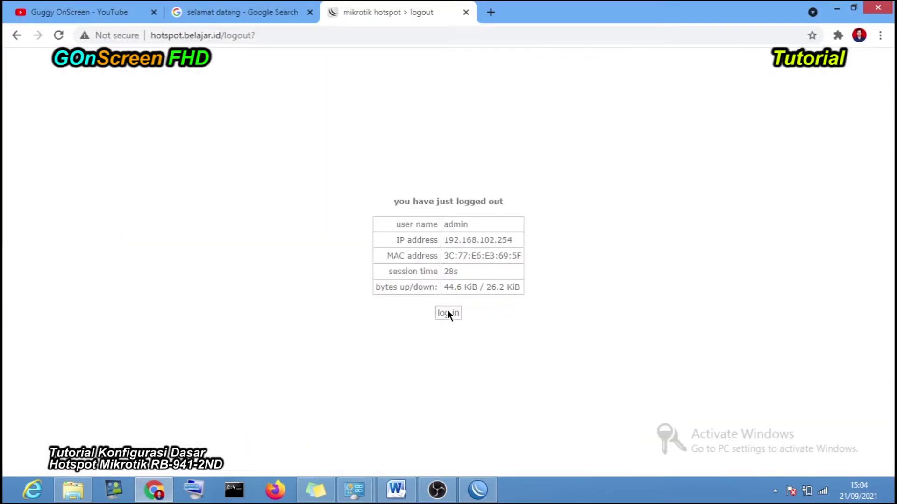
{"action": "left_click", "coordinate": [447, 313]}
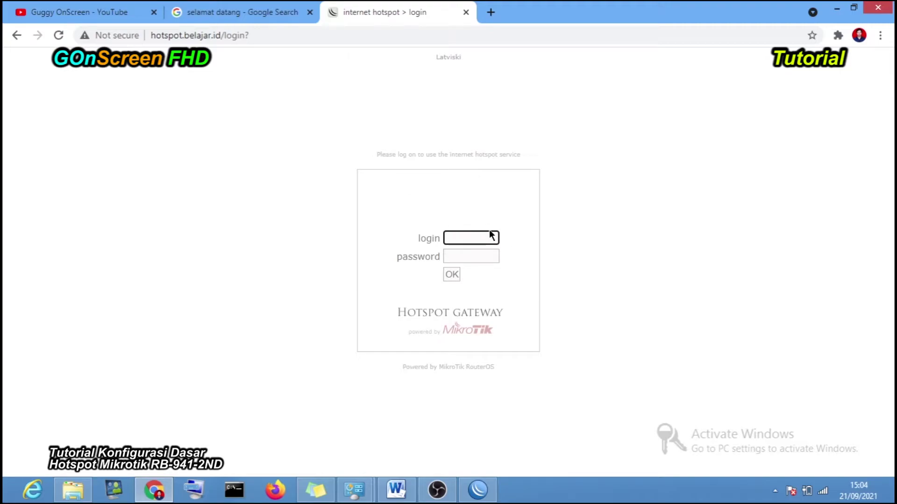
{"action": "left_click", "coordinate": [828, 496]}
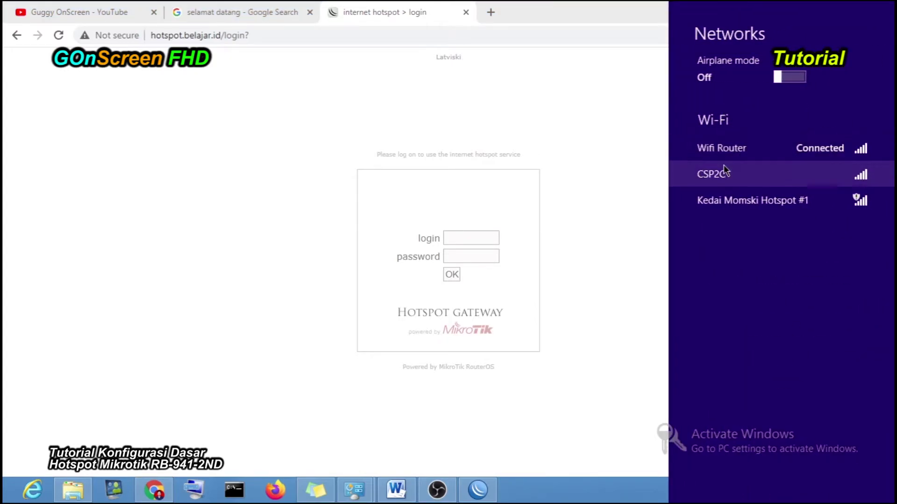
{"action": "left_click", "coordinate": [633, 180]}
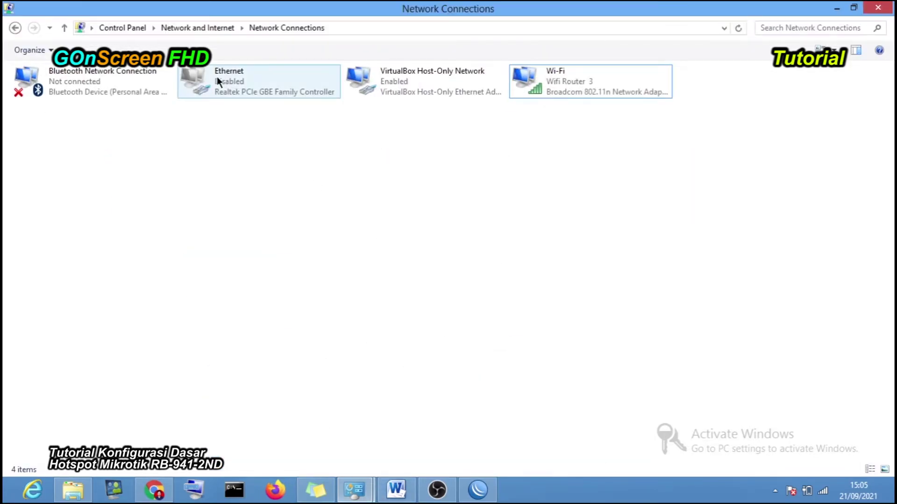
- Enable the Ethernet adapter and disable the Wi-Fi adapter in Network Connections
{"action": "left_click", "coordinate": [217, 77]}
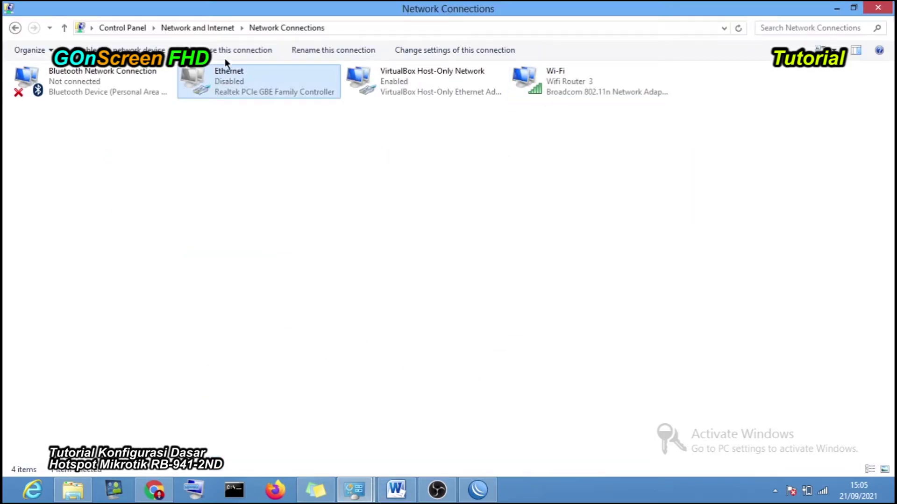
{"action": "right_click", "coordinate": [231, 85]}
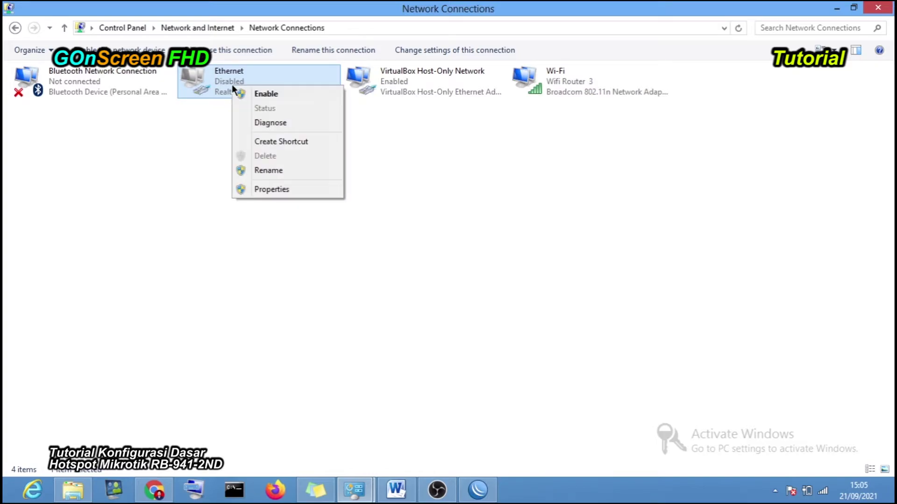
{"action": "left_click", "coordinate": [243, 93]}
{"action": "left_click", "coordinate": [539, 89]}
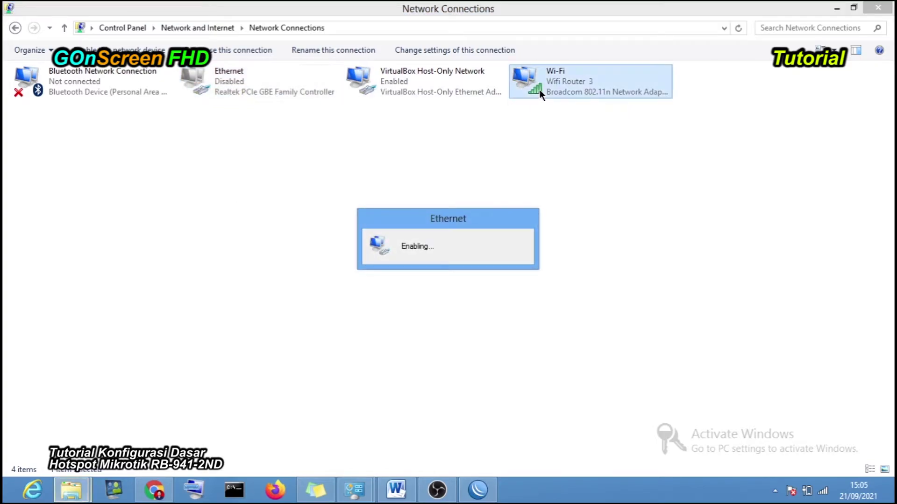
{"action": "right_click", "coordinate": [540, 91]}
{"action": "left_click", "coordinate": [545, 96]}
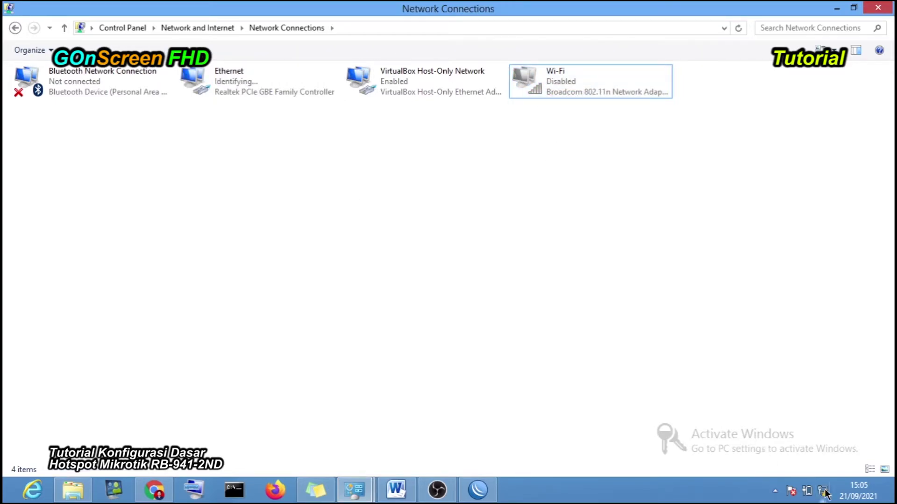
{"action": "mouse_move", "coordinate": [825, 498]}
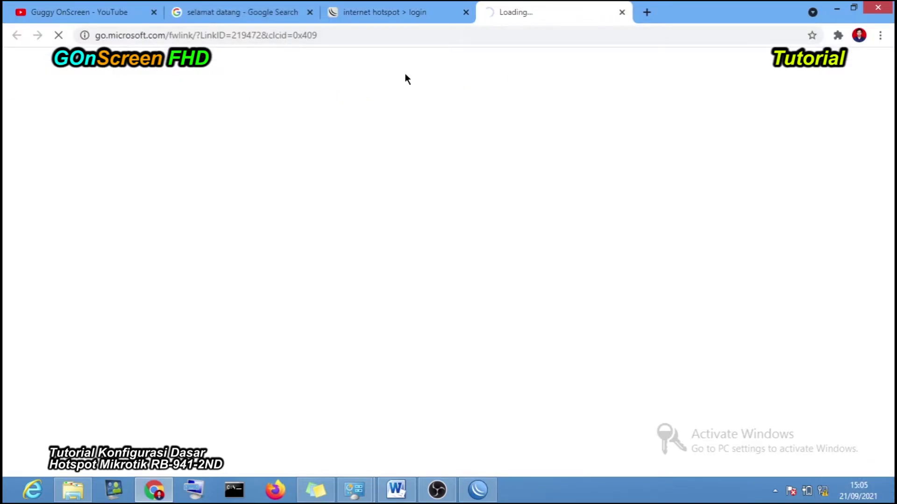
- Close the Microsoft page and sign in to the hotspot as admin, retrying once and dismissing the password warning
{"action": "left_click", "coordinate": [622, 12]}
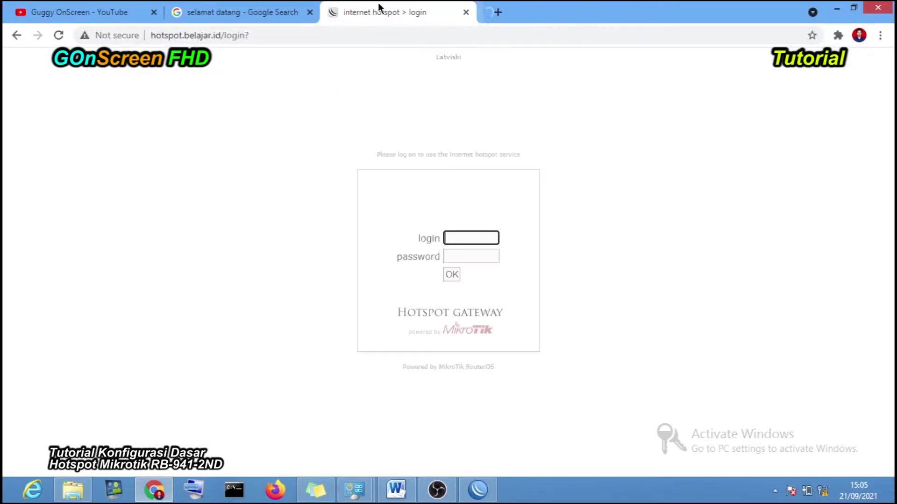
{"action": "left_click", "coordinate": [464, 238]}
{"action": "left_click", "coordinate": [471, 263]}
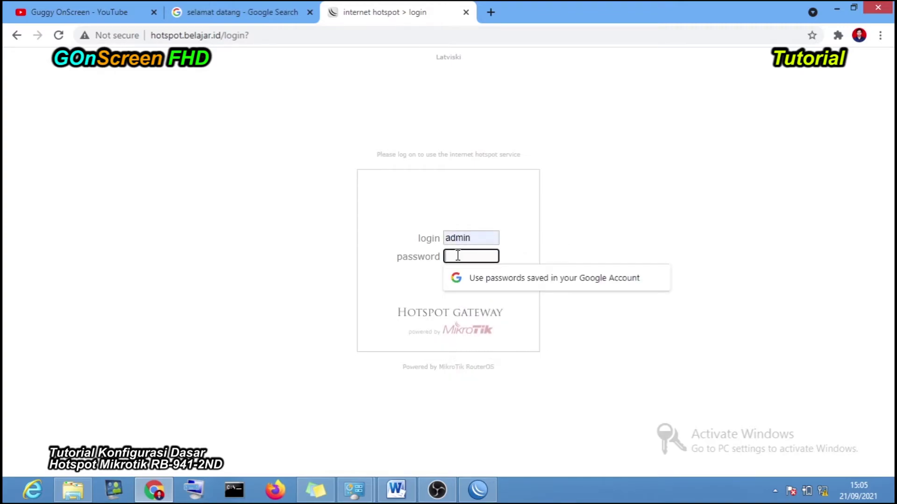
{"action": "type", "text": "a"}
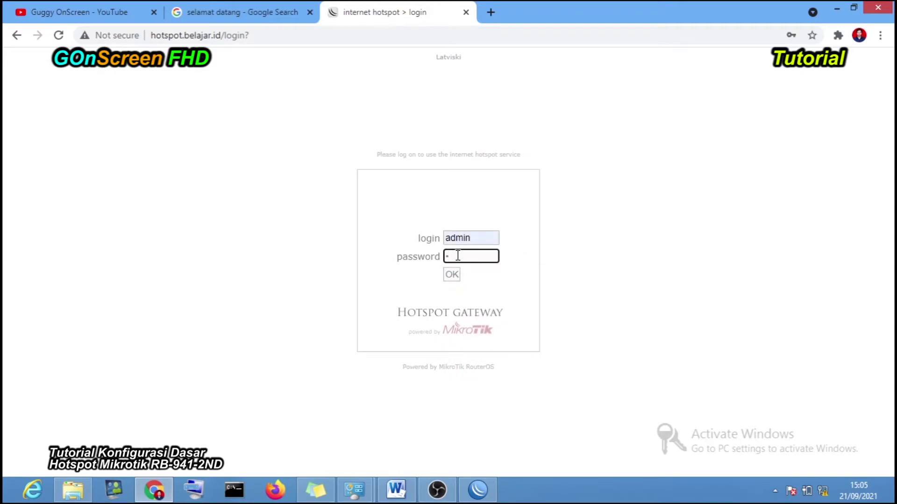
{"action": "type", "text": "dmi"}
{"action": "left_click", "coordinate": [449, 274]}
{"action": "left_click", "coordinate": [460, 257]}
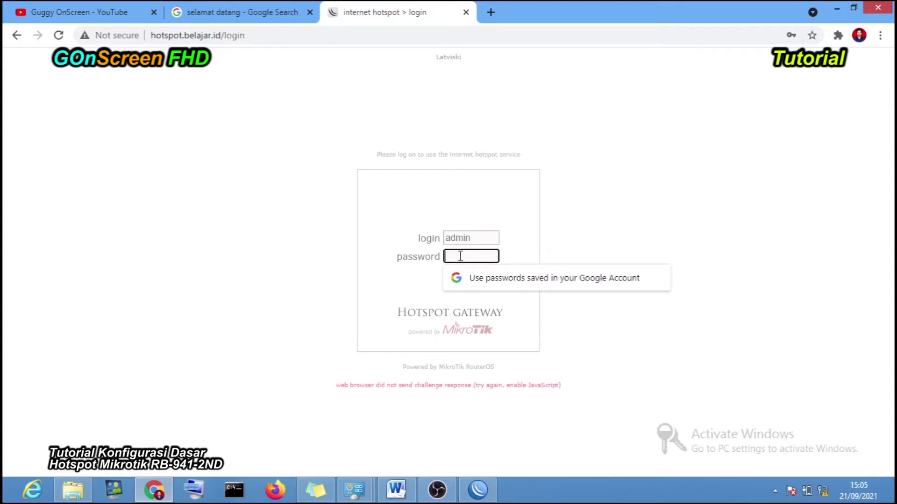
{"action": "type", "text": "admin"}
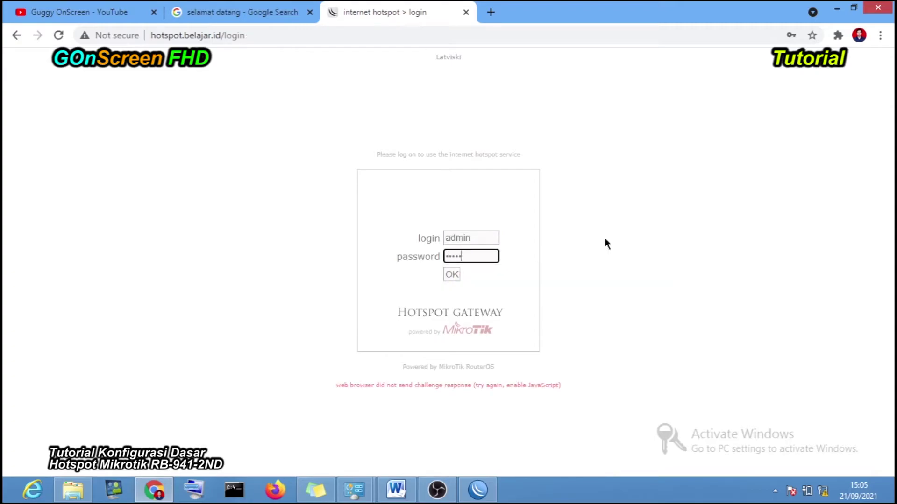
{"action": "left_click", "coordinate": [451, 275]}
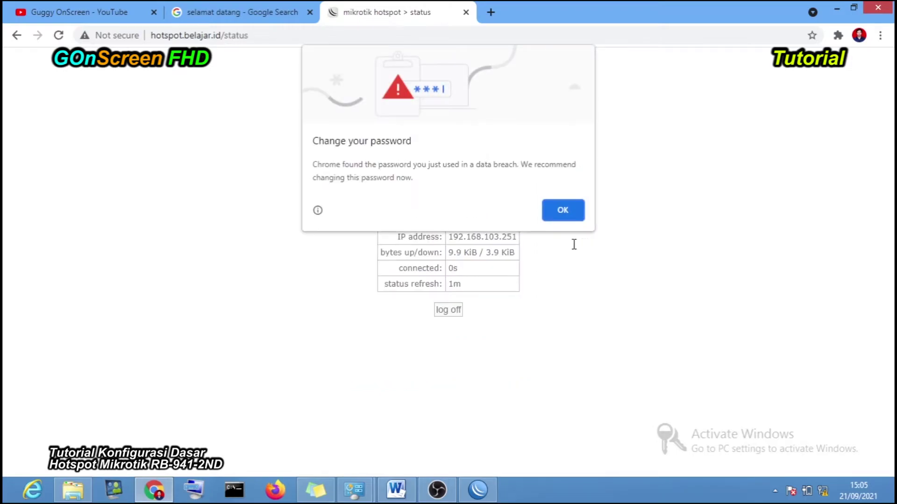
{"action": "left_click", "coordinate": [556, 217]}
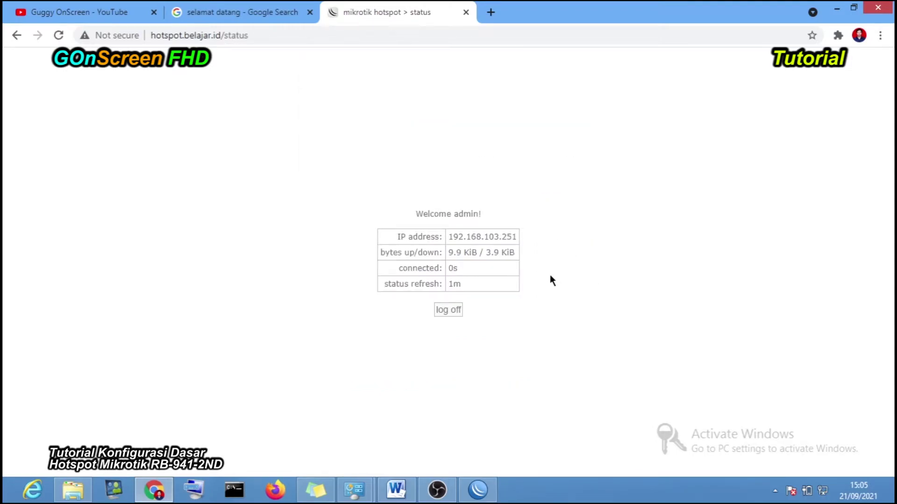
- Test browsing by opening a YouTube channel page and the home feed
{"action": "left_click", "coordinate": [137, 10]}
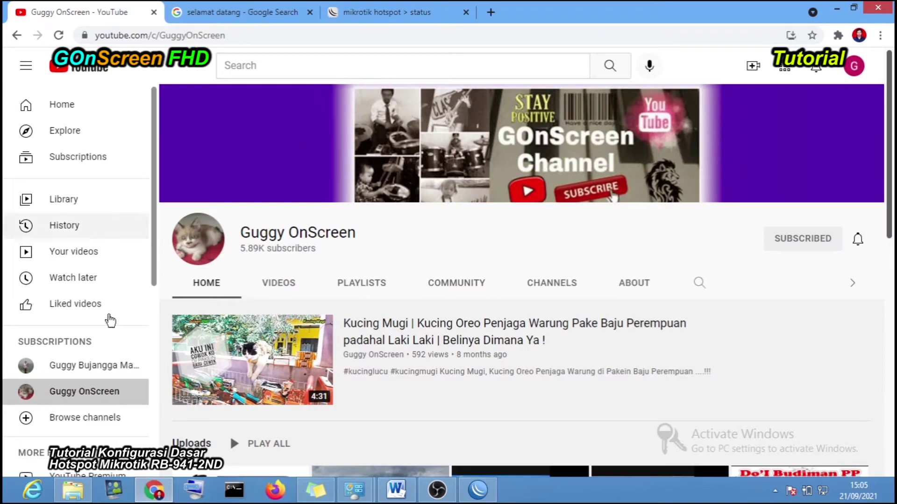
{"action": "left_click", "coordinate": [67, 370]}
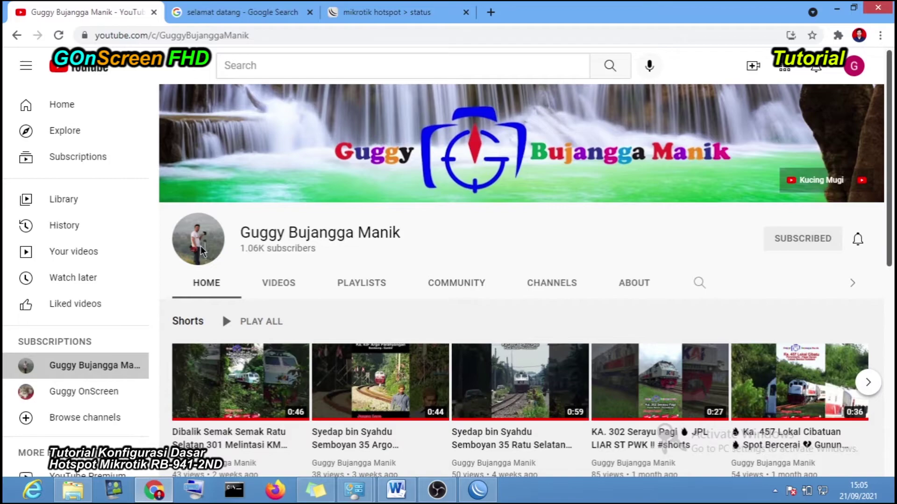
{"action": "left_click", "coordinate": [91, 106]}
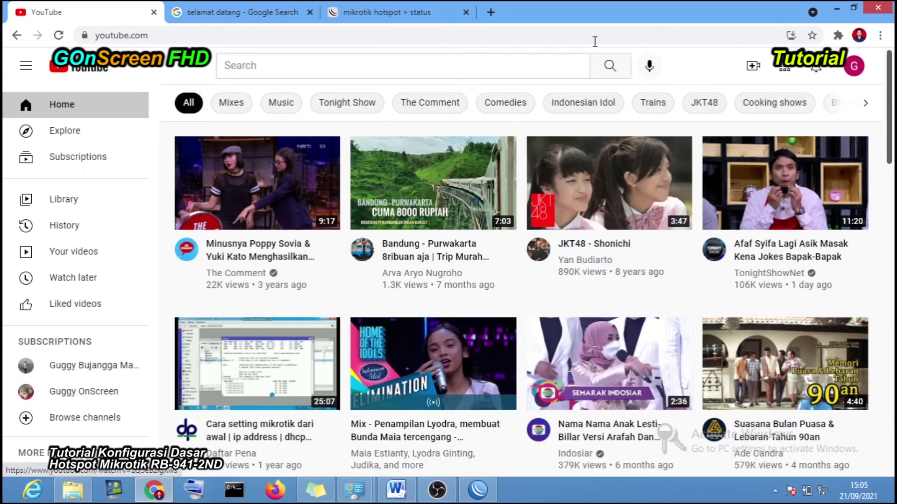
- Check the client IP 192.168.103.251 on the hotspot status page, then switch to Network Connections
{"action": "left_click", "coordinate": [408, 6]}
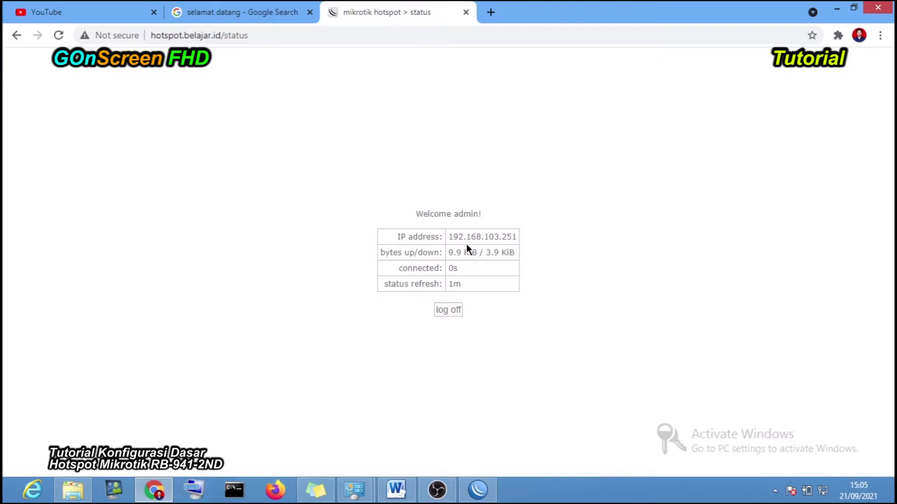
{"action": "left_click_drag", "start_coordinate": [447, 237], "coordinate": [520, 237]}
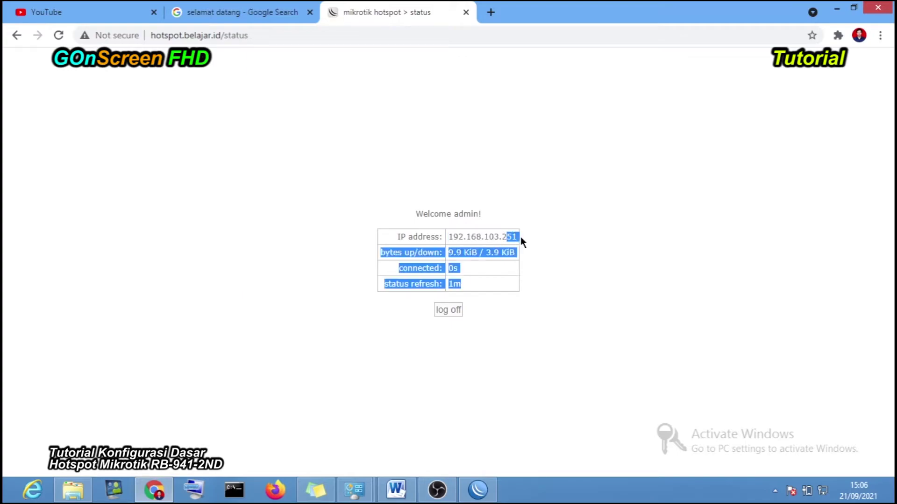
{"action": "left_click", "coordinate": [524, 239]}
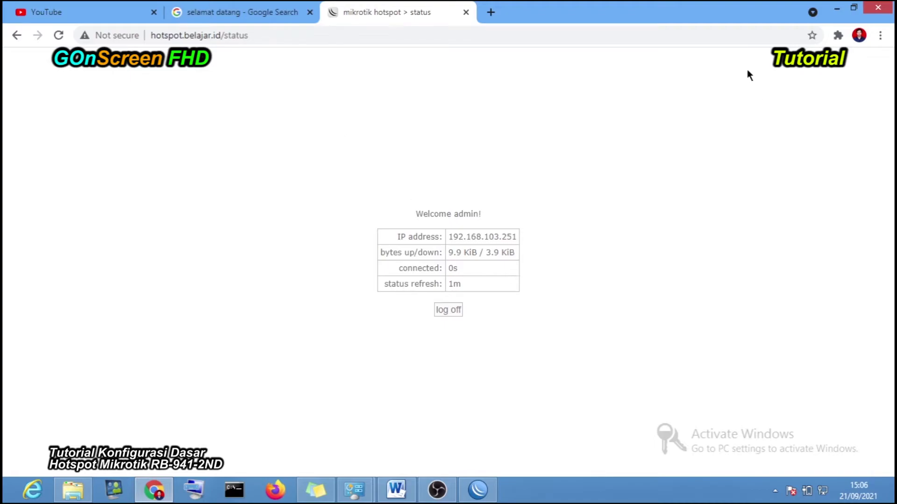
{"action": "key", "text": "alt+Tab"}
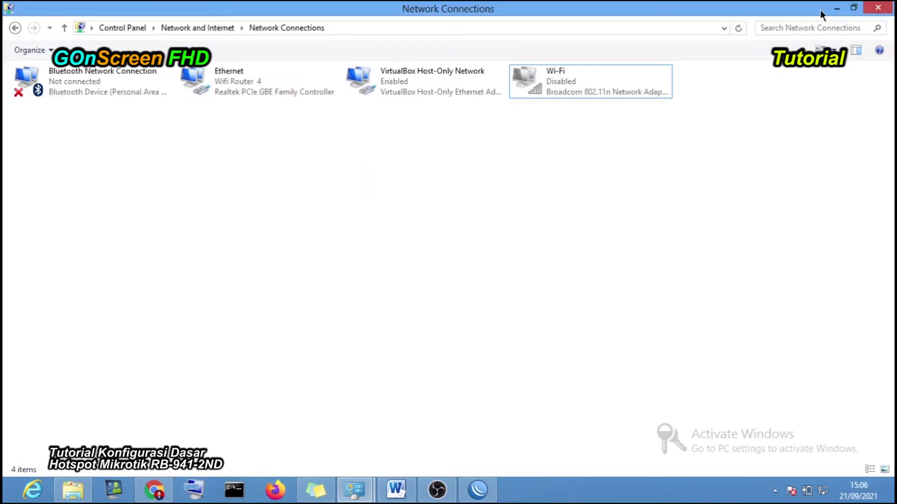
- Enable the Wi-Fi adapter again while Ethernet stays connected to Wifi Router 4
{"action": "left_click", "coordinate": [250, 96]}
{"action": "left_click", "coordinate": [573, 80]}
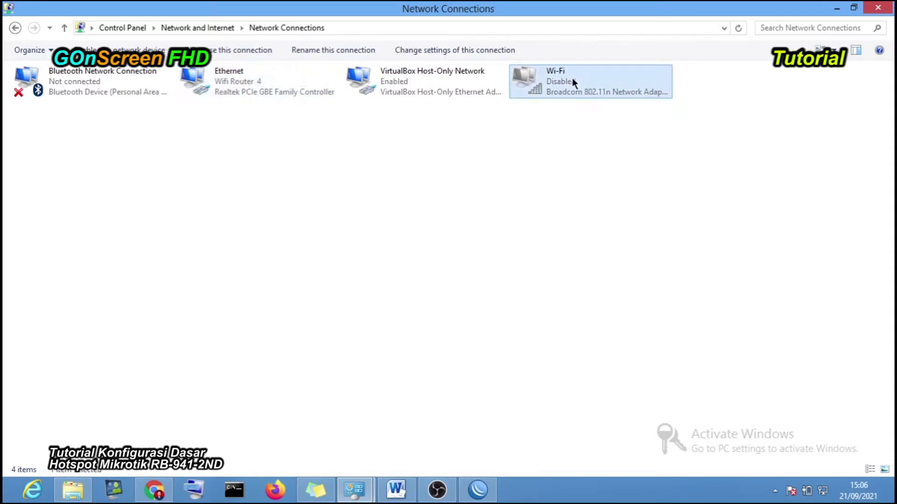
{"action": "right_click", "coordinate": [570, 81]}
{"action": "left_click", "coordinate": [580, 85]}
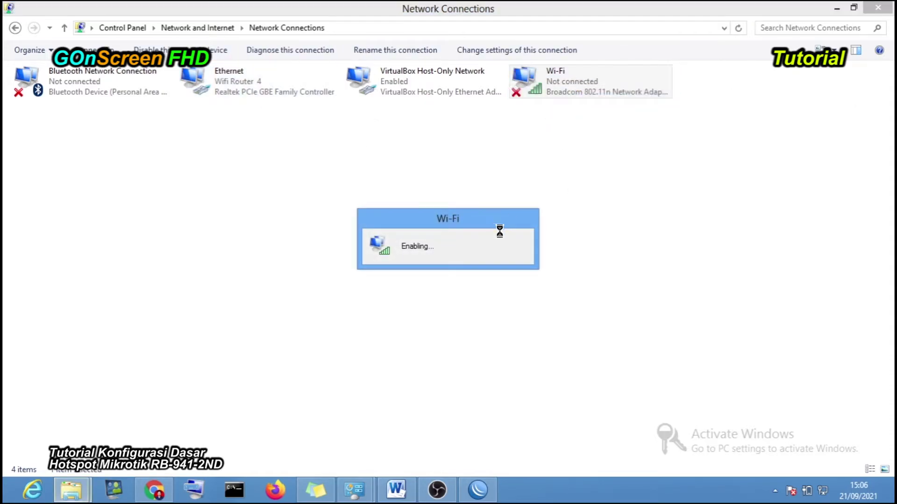
- Hide Network Connections, reconnect WinBox to the router and maximize its window
{"action": "left_click", "coordinate": [836, 7]}
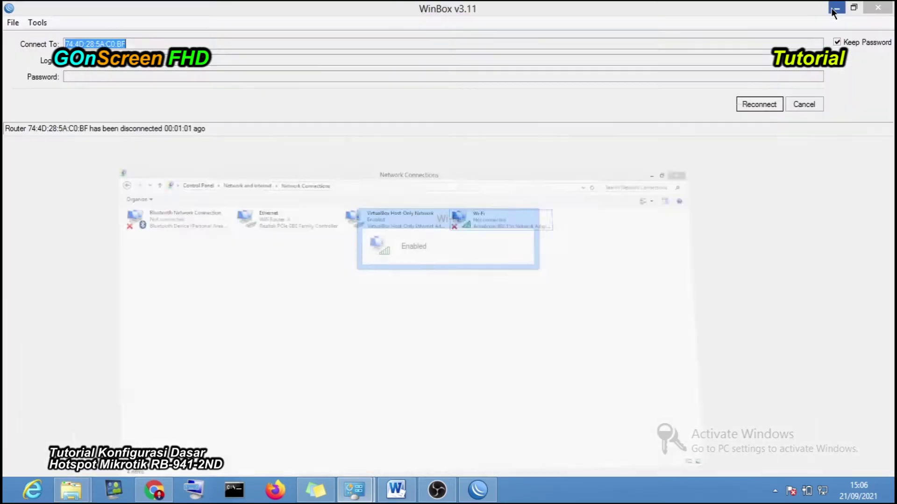
{"action": "left_click", "coordinate": [753, 106]}
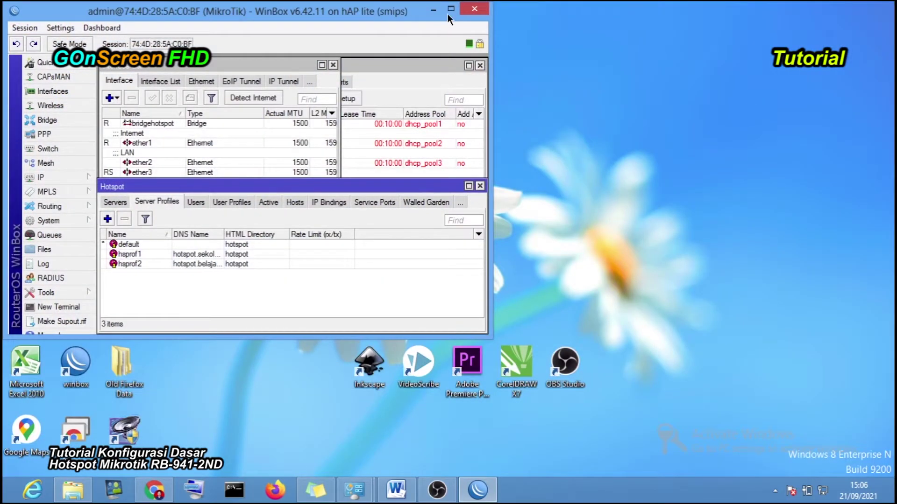
{"action": "left_click", "coordinate": [450, 11]}
- Move and widen the DHCP Server list beside the Address List, then close it
{"action": "left_click", "coordinate": [387, 59]}
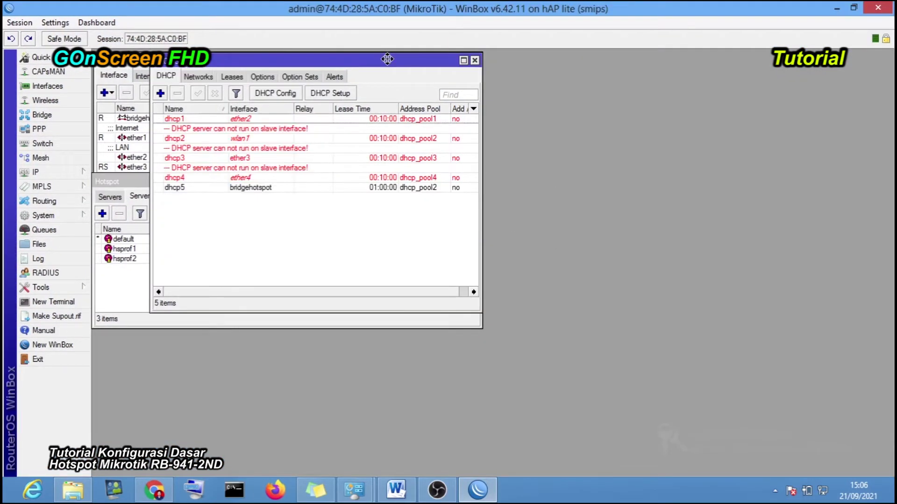
{"action": "left_click_drag", "start_coordinate": [377, 62], "coordinate": [660, 59]}
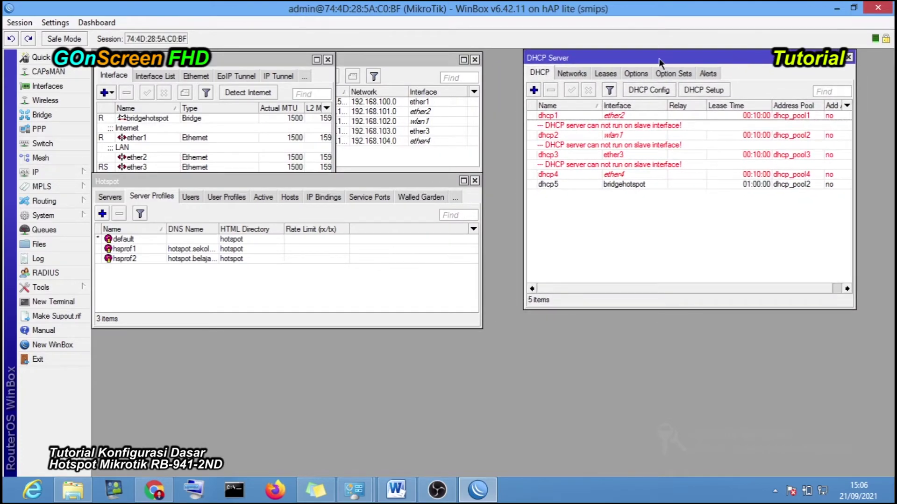
{"action": "left_click_drag", "start_coordinate": [414, 69], "coordinate": [453, 67]}
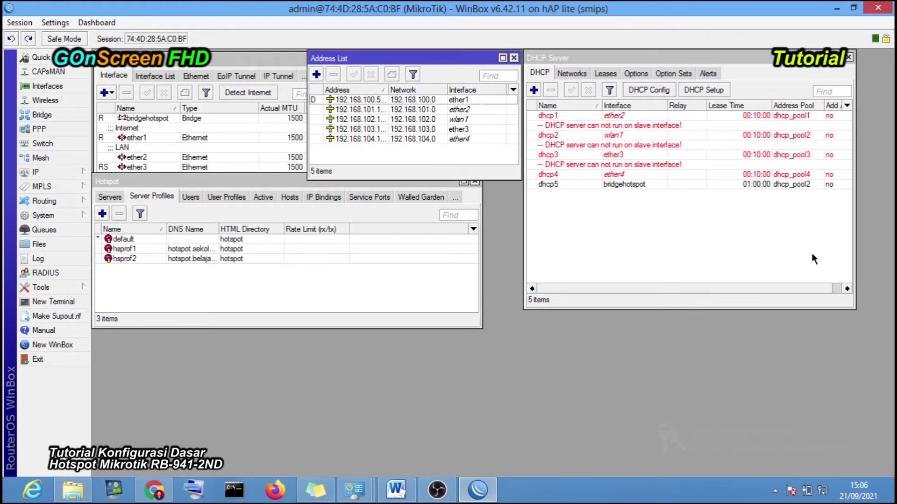
{"action": "left_click_drag", "start_coordinate": [860, 188], "coordinate": [884, 196]}
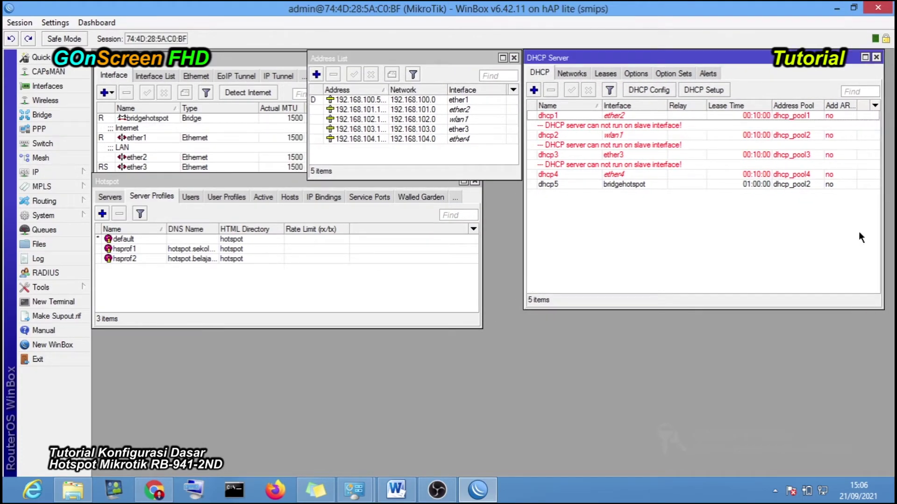
{"action": "left_click_drag", "start_coordinate": [761, 307], "coordinate": [845, 105]}
{"action": "left_click", "coordinate": [876, 57]}
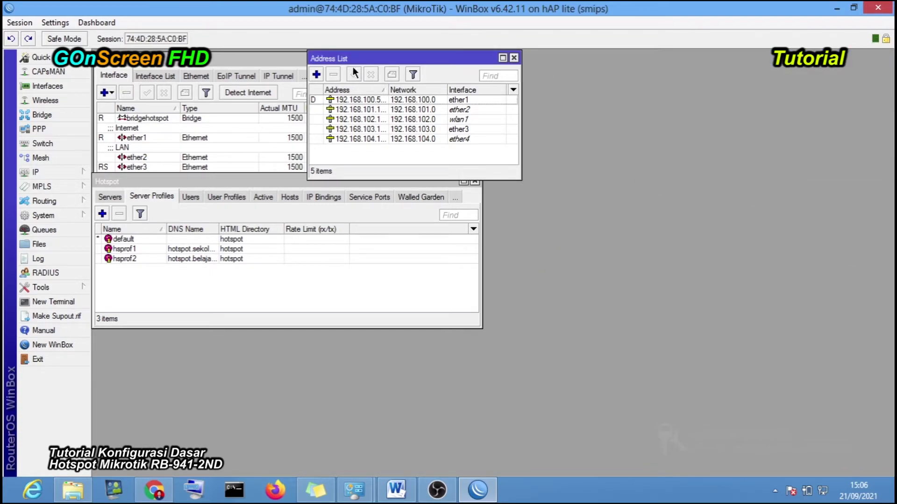
- Rearrange the Address List, Bridge and Hotspot windows and show the hotspot users, including admin
{"action": "left_click_drag", "start_coordinate": [365, 59], "coordinate": [448, 61]}
{"action": "left_click_drag", "start_coordinate": [347, 181], "coordinate": [653, 275]}
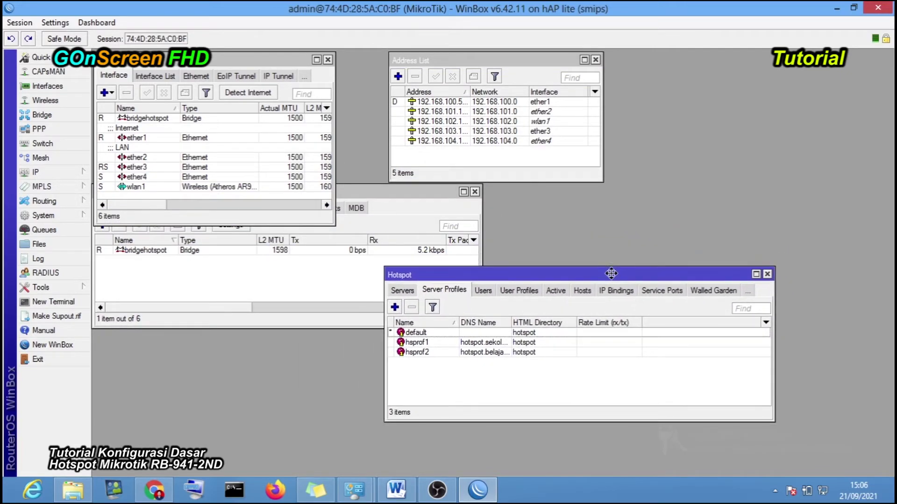
{"action": "left_click", "coordinate": [407, 196]}
{"action": "left_click_drag", "start_coordinate": [509, 274], "coordinate": [515, 259]}
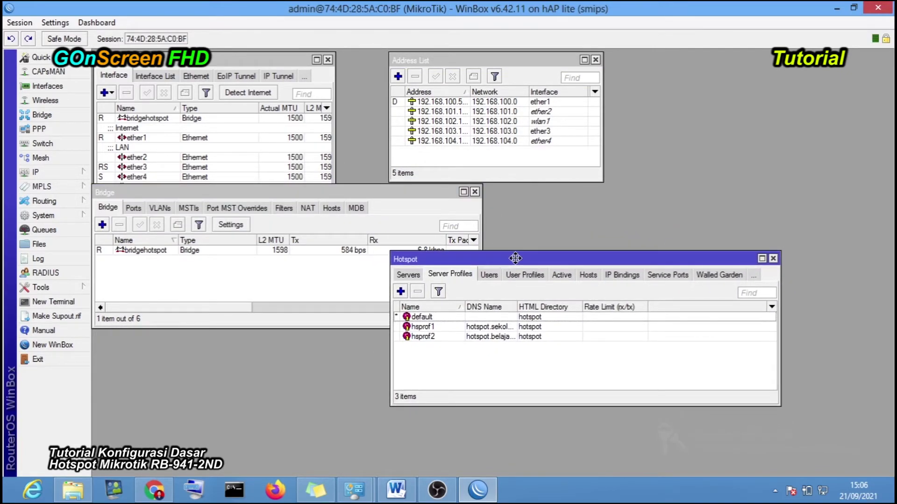
{"action": "left_click", "coordinate": [489, 277]}
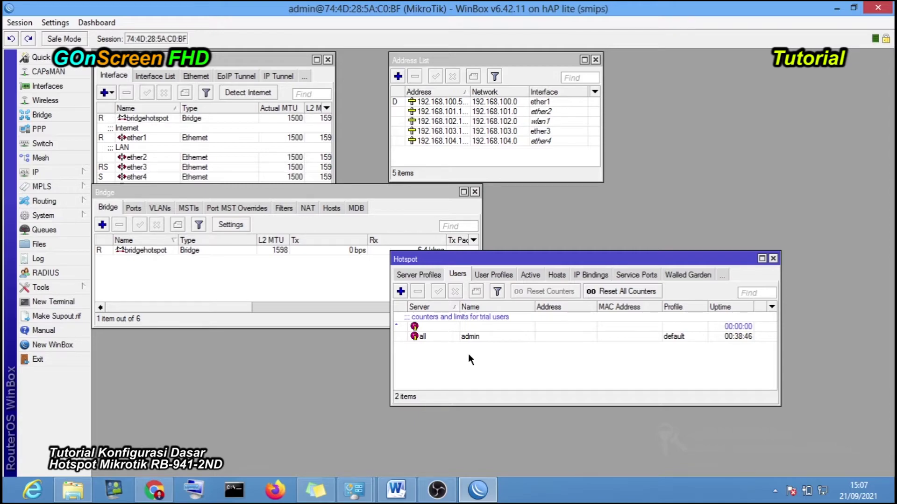
- Reposition the Hotspot window and show the User Profiles list, which holds only the default profile
{"action": "left_click_drag", "start_coordinate": [520, 260], "coordinate": [417, 255]}
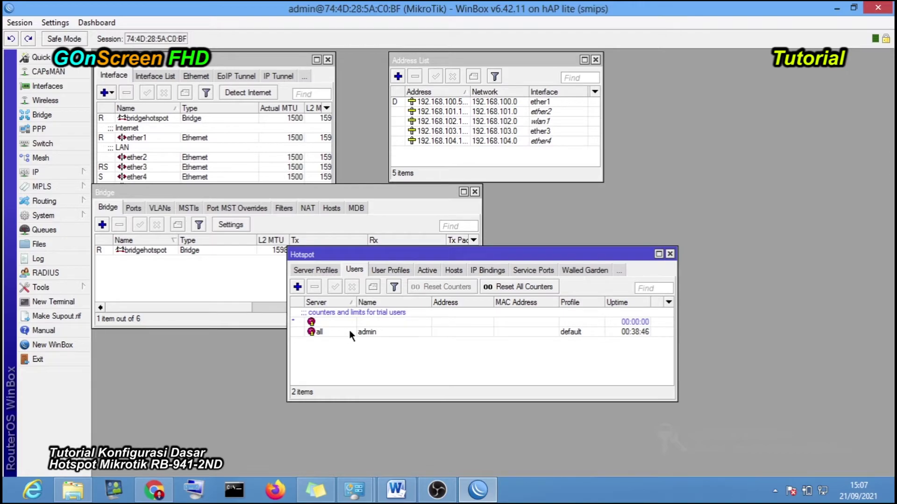
{"action": "left_click", "coordinate": [385, 271]}
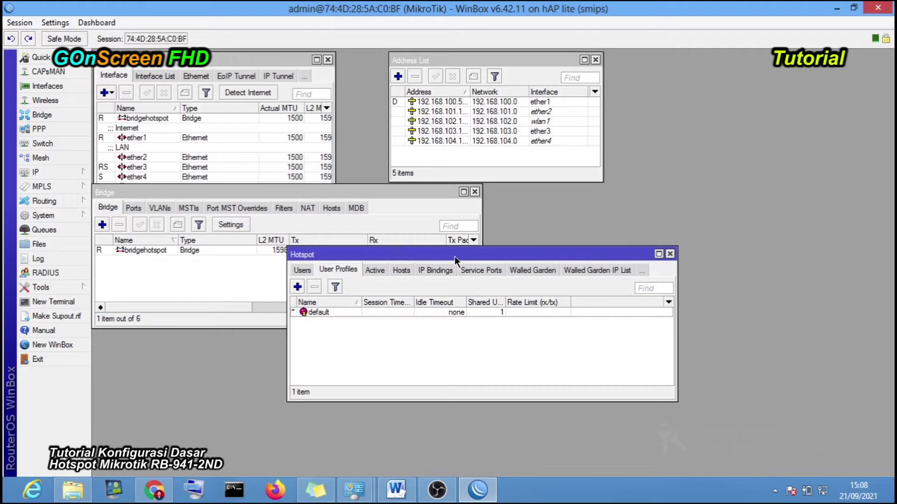
{"action": "left_click_drag", "start_coordinate": [455, 257], "coordinate": [518, 274]}
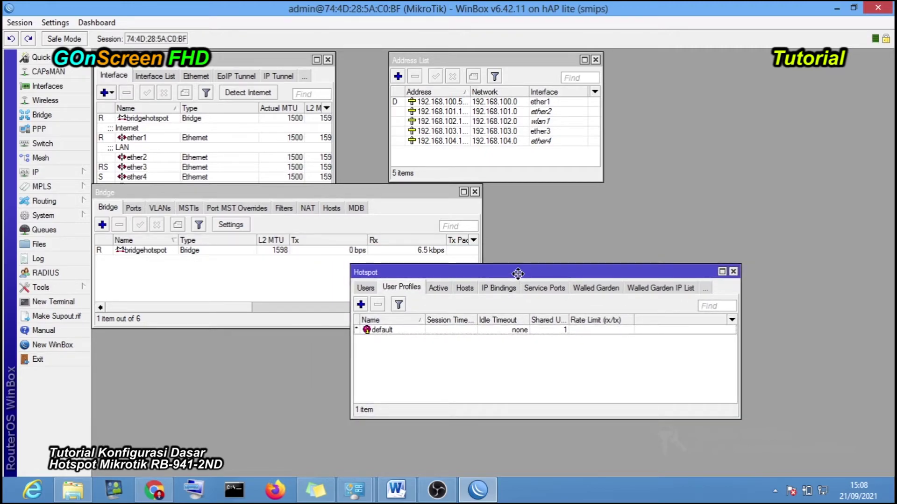
{"action": "left_click", "coordinate": [364, 287]}
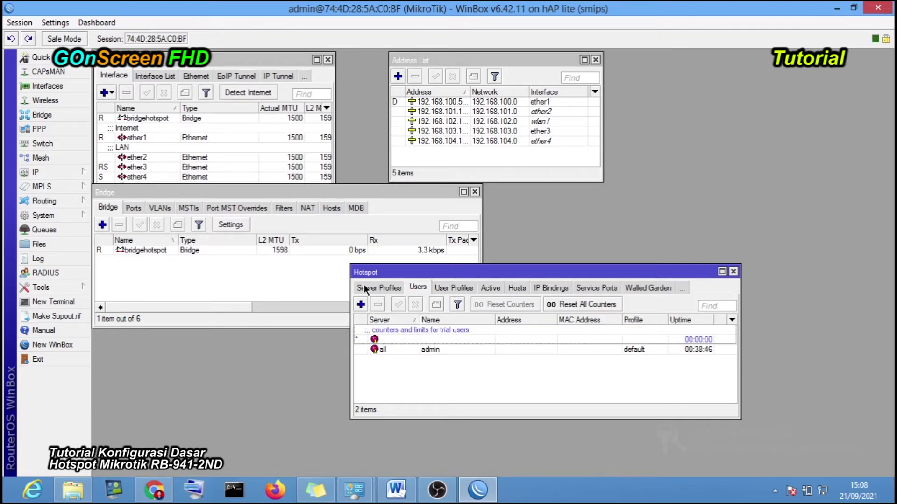
{"action": "left_click_drag", "start_coordinate": [463, 271], "coordinate": [457, 247]}
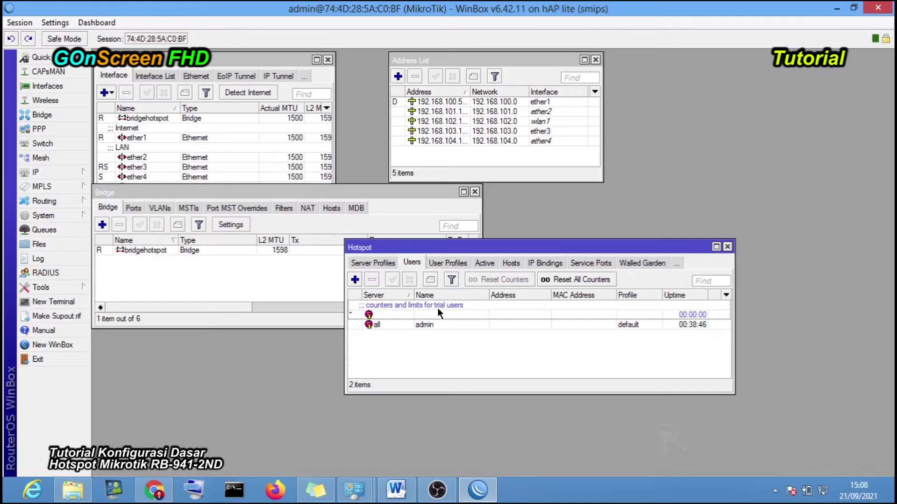
{"action": "left_click", "coordinate": [446, 267]}
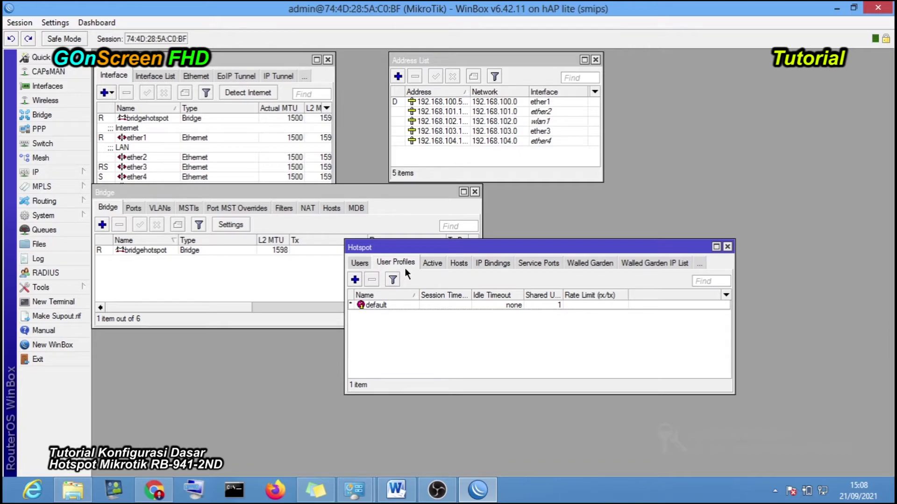
- Start a new user profile named KepsekdanWakasek with 5 shared users
{"action": "left_click", "coordinate": [355, 280]}
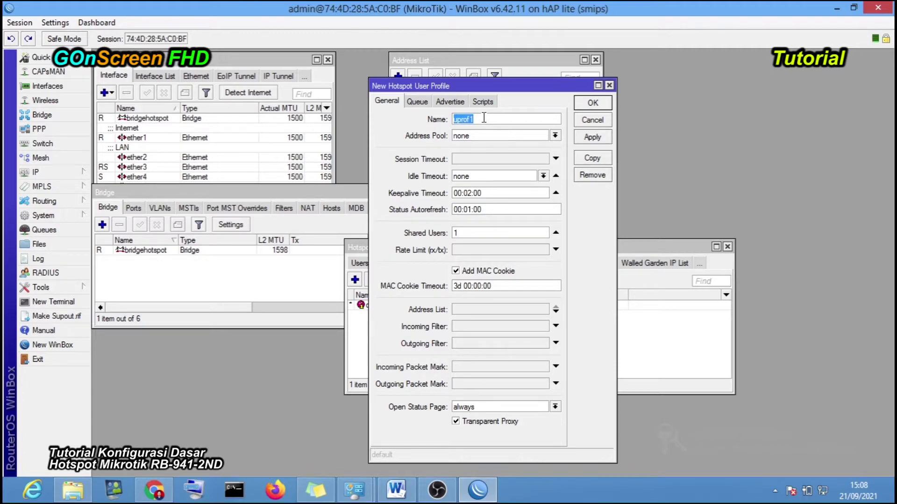
{"action": "type", "text": "Kepsekdanwakasek"}
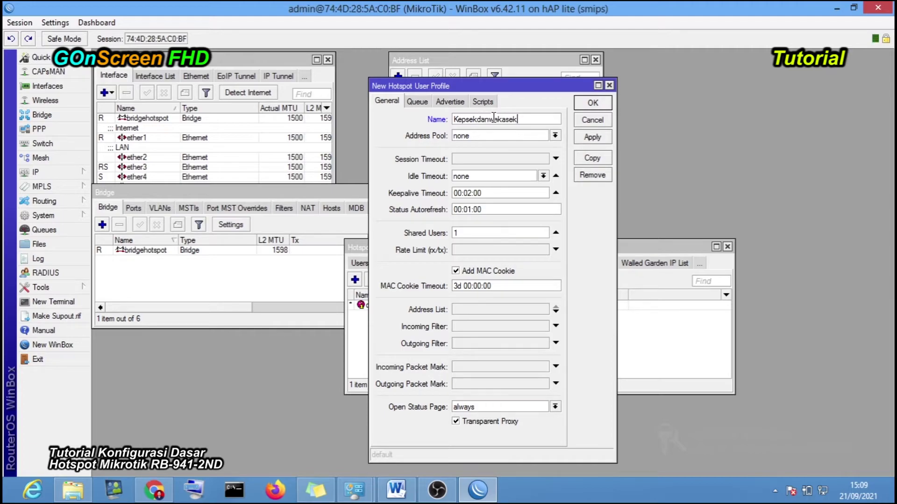
{"action": "left_click", "coordinate": [497, 119]}
{"action": "key", "text": "BackSpace"}
{"action": "key", "text": "BackSpace"}
{"action": "type", "text": "Wa"}
{"action": "left_click", "coordinate": [468, 233]}
{"action": "left_click_drag", "start_coordinate": [458, 233], "coordinate": [451, 232]}
{"action": "type", "text": "5"}
- Set its rate limit to 1000k/1000k, then apply and save the profile
{"action": "left_click", "coordinate": [485, 250]}
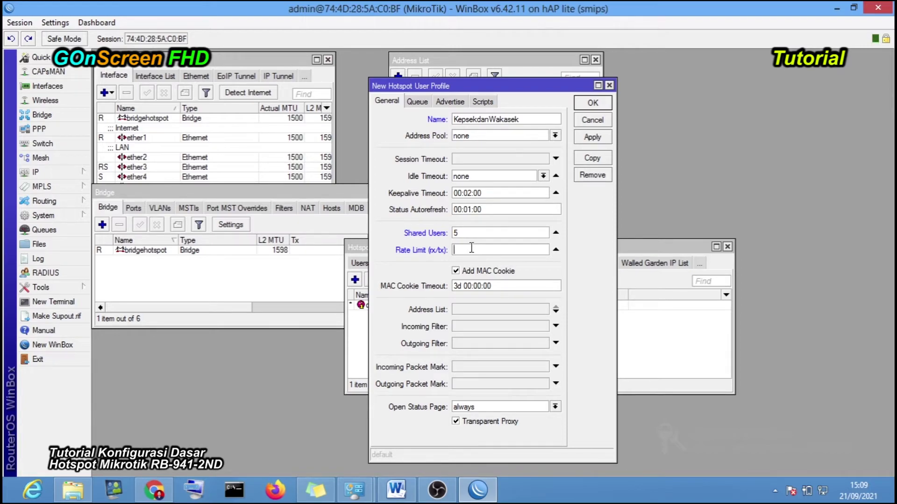
{"action": "type", "text": "upload/download"}
{"action": "left_click_drag", "start_coordinate": [519, 251], "coordinate": [425, 251]}
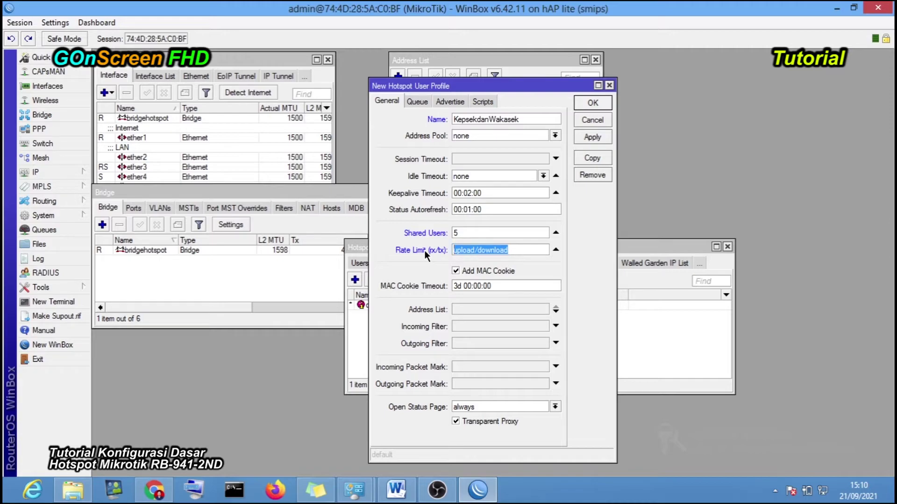
{"action": "type", "text": "11"}
{"action": "type", "text": "00"}
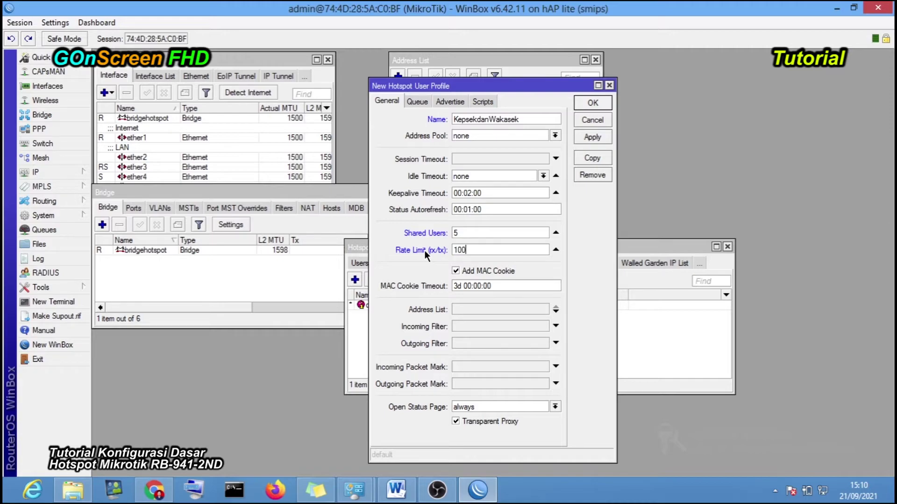
{"action": "type", "text": "0k"}
{"action": "left_click_drag", "start_coordinate": [456, 249], "coordinate": [460, 250]}
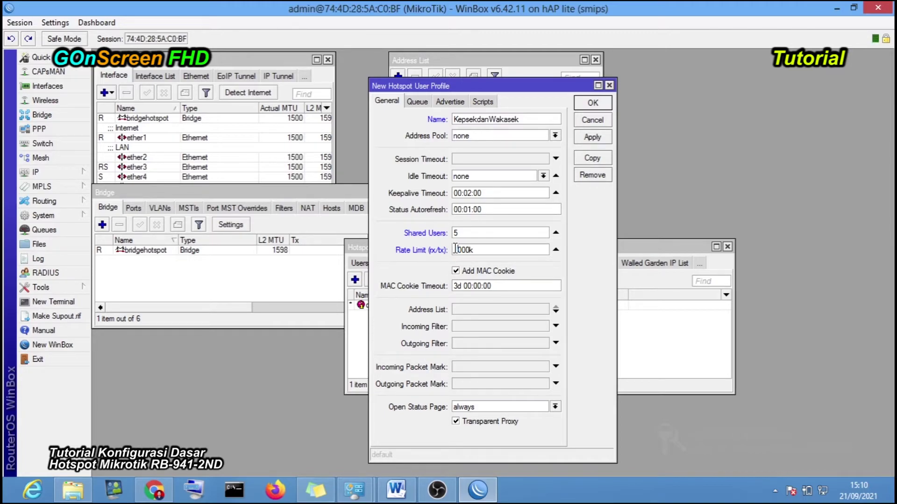
{"action": "left_click", "coordinate": [478, 249]}
{"action": "type", "text": "/1000k"}
{"action": "left_click", "coordinate": [590, 139]}
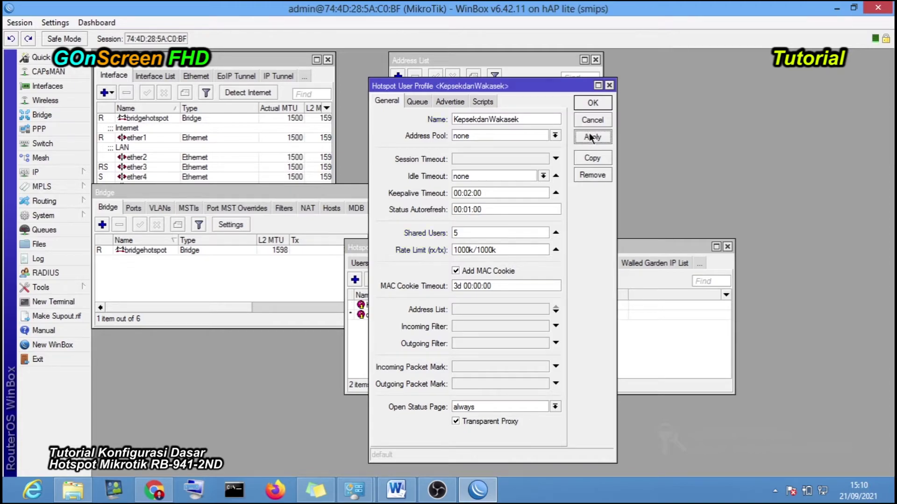
{"action": "left_click", "coordinate": [594, 103]}
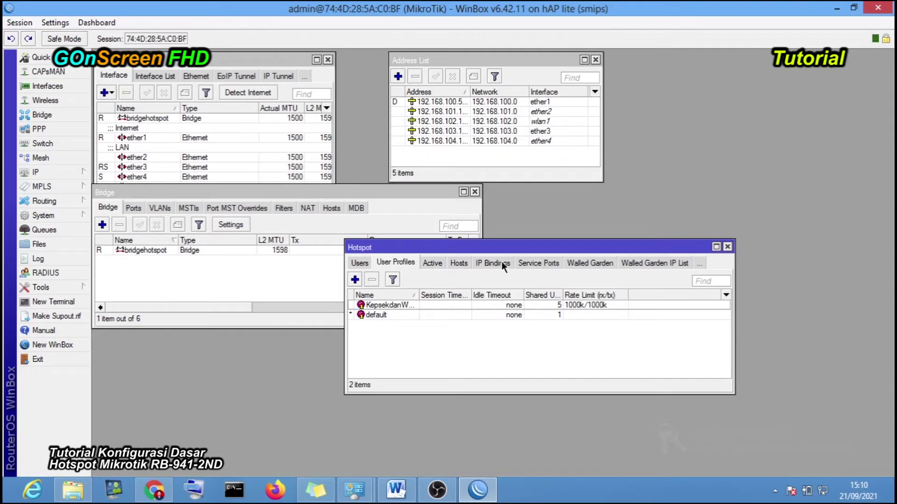
{"action": "left_click", "coordinate": [386, 306]}
- Start a new user profile, renaming uprof1 to Guru with 20 shared users
{"action": "left_click", "coordinate": [409, 344]}
{"action": "left_click", "coordinate": [356, 280]}
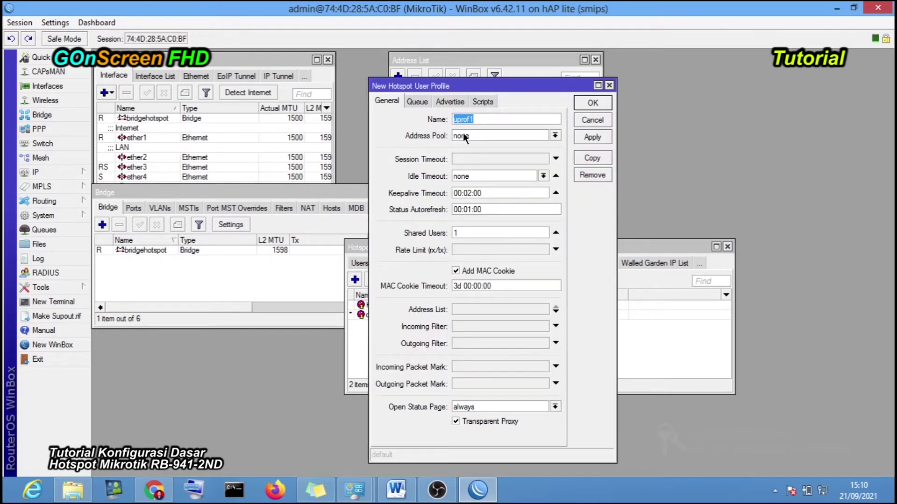
{"action": "left_click", "coordinate": [481, 119]}
{"action": "left_click_drag", "start_coordinate": [481, 119], "coordinate": [437, 119]}
{"action": "type", "text": "Guru"}
{"action": "left_click", "coordinate": [464, 233]}
{"action": "type", "text": "20"}
{"action": "key", "text": "BackSpace"}
{"action": "key", "text": "BackSpace"}
{"action": "key", "text": "BackSpace"}
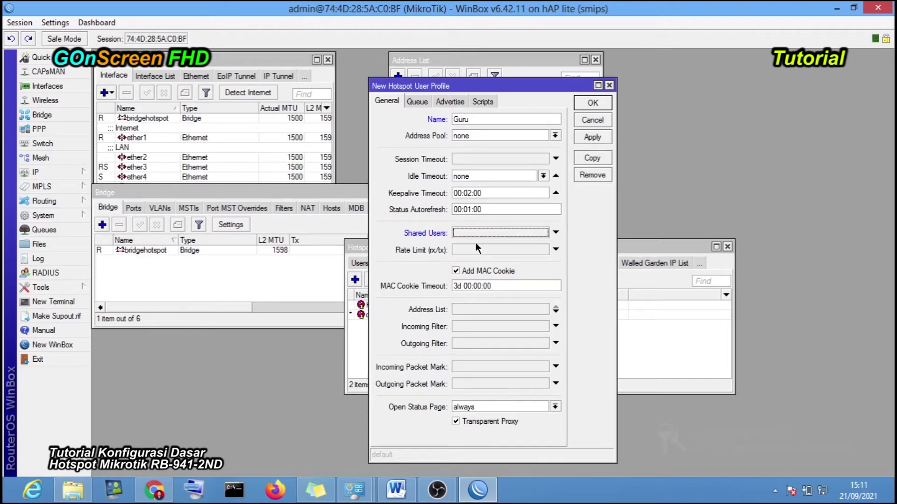
{"action": "type", "text": "20"}
- Set the Guru rate limit to 500k/500k, save it, and widen the Name column
{"action": "left_click", "coordinate": [477, 249]}
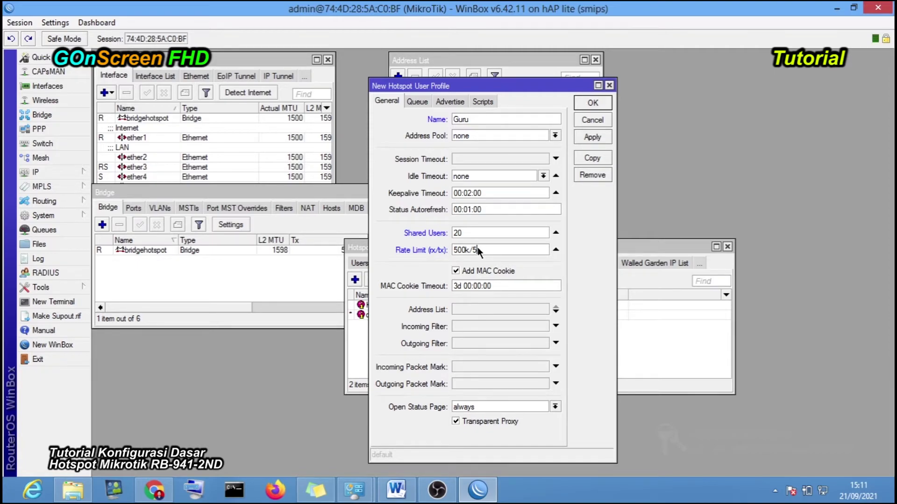
{"action": "type", "text": "00k"}
{"action": "left_click", "coordinate": [592, 137]}
{"action": "left_click", "coordinate": [593, 103]}
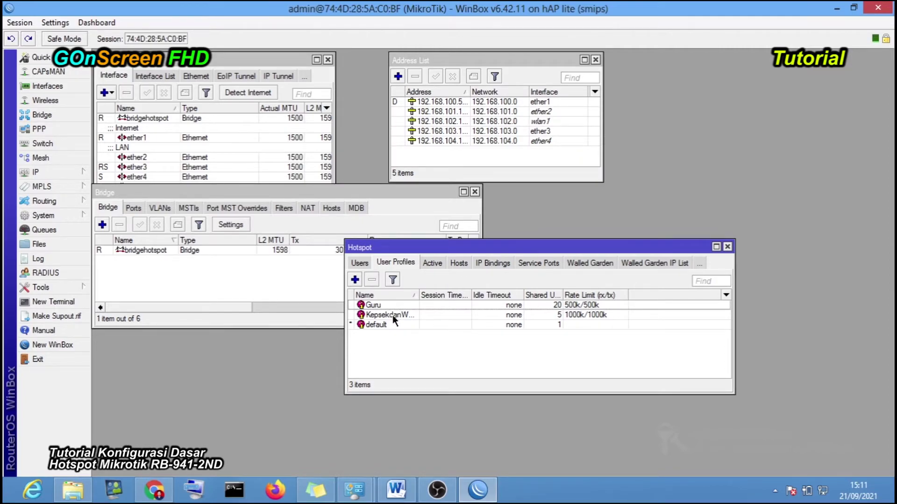
{"action": "left_click_drag", "start_coordinate": [419, 295], "coordinate": [439, 294]}
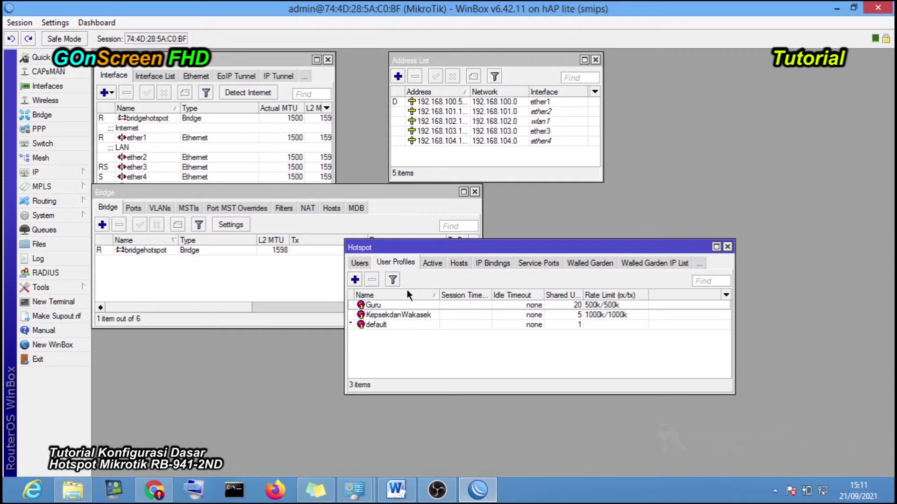
- Create the Siswa profile with 50 shared users and a 250k/250k rate limit
{"action": "left_click", "coordinate": [355, 280]}
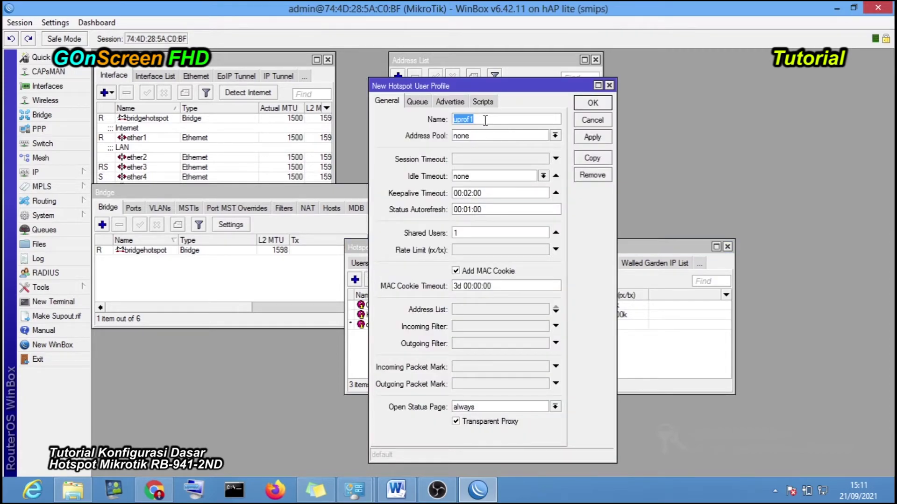
{"action": "type", "text": "Siswa"}
{"action": "left_click", "coordinate": [461, 232]}
{"action": "key", "text": "BackSpace"}
{"action": "type", "text": "50"}
{"action": "left_click_drag", "start_coordinate": [458, 232], "coordinate": [443, 232]}
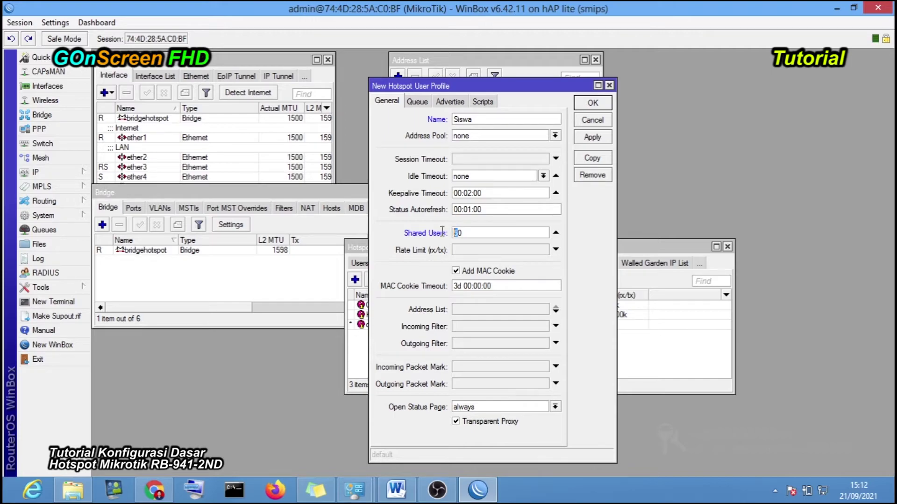
{"action": "left_click", "coordinate": [470, 230]}
{"action": "left_click", "coordinate": [464, 252]}
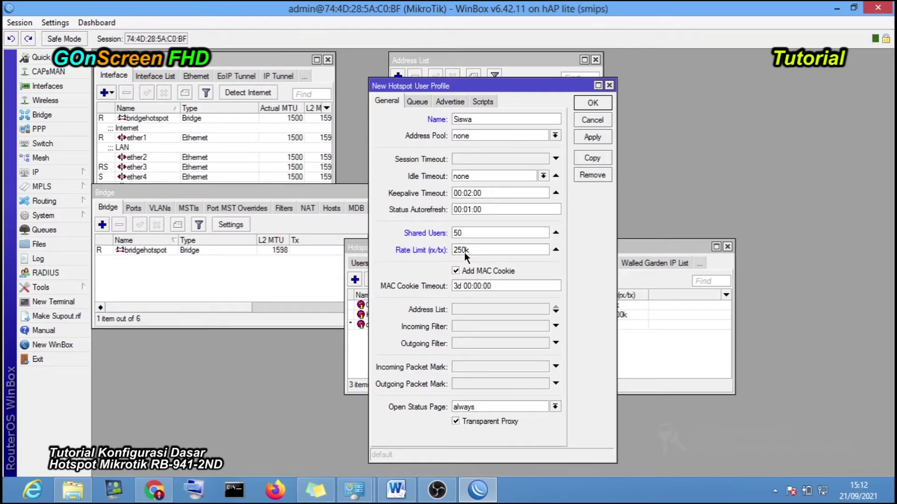
{"action": "type", "text": "0"}
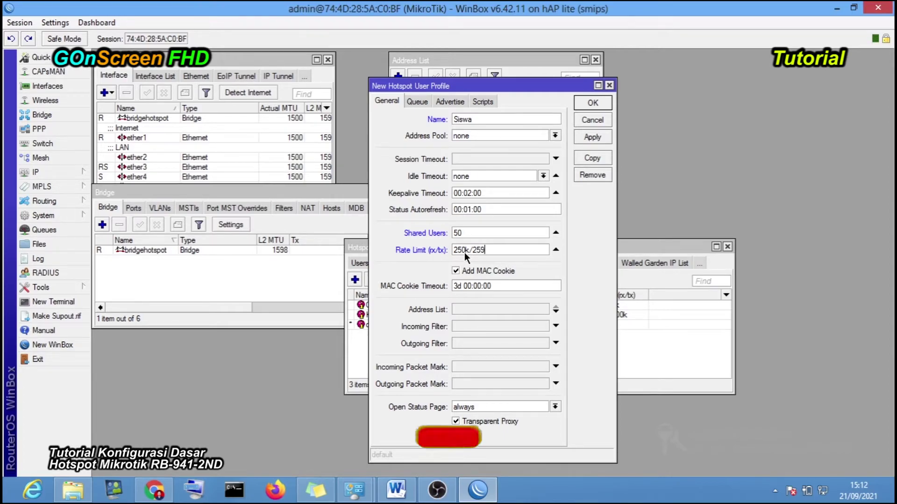
{"action": "type", "text": "k"}
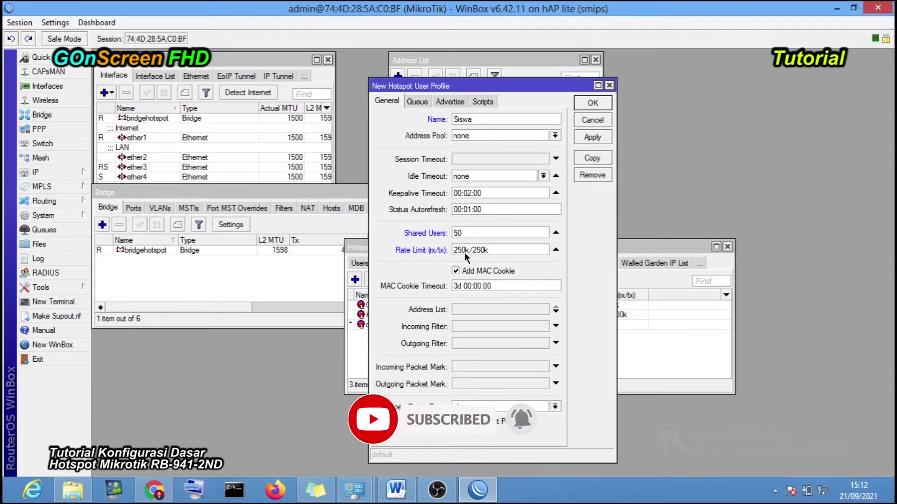
{"action": "left_click", "coordinate": [593, 103]}
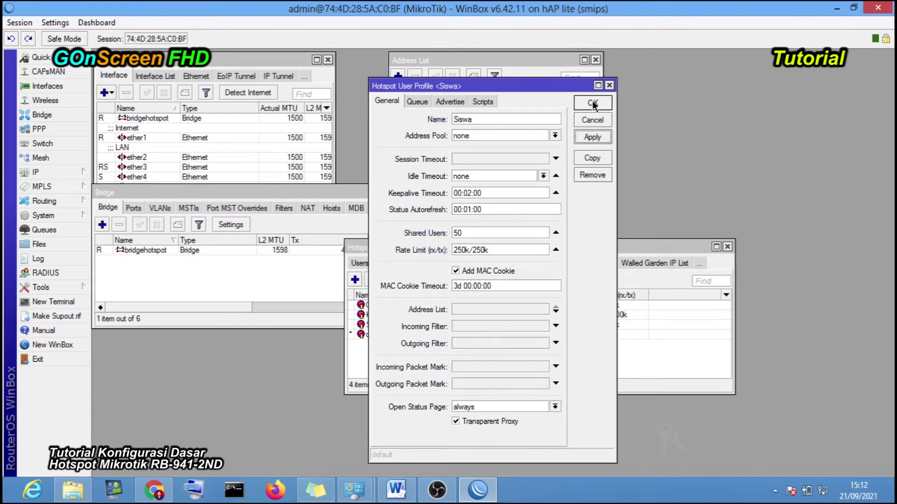
{"action": "left_click_drag", "start_coordinate": [512, 247], "coordinate": [485, 252]}
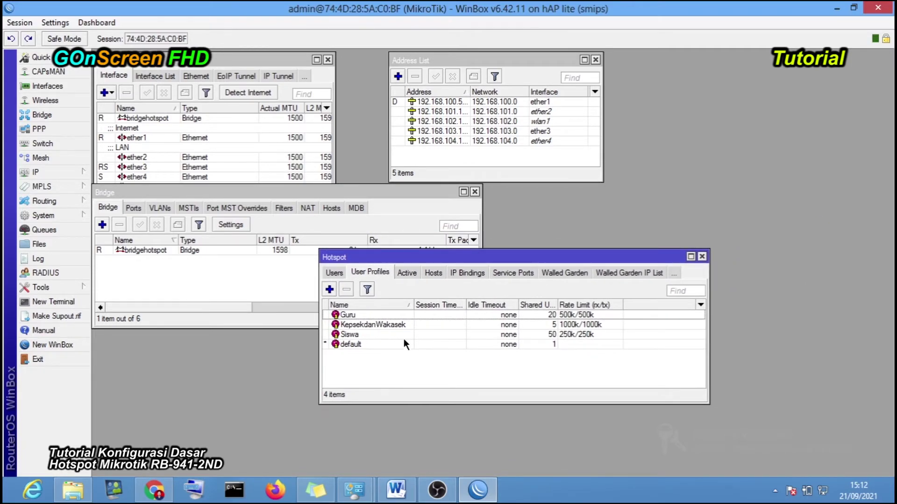
- Review the KepsekdanWakasek and Guru profile settings without changing them
{"action": "left_click", "coordinate": [374, 325]}
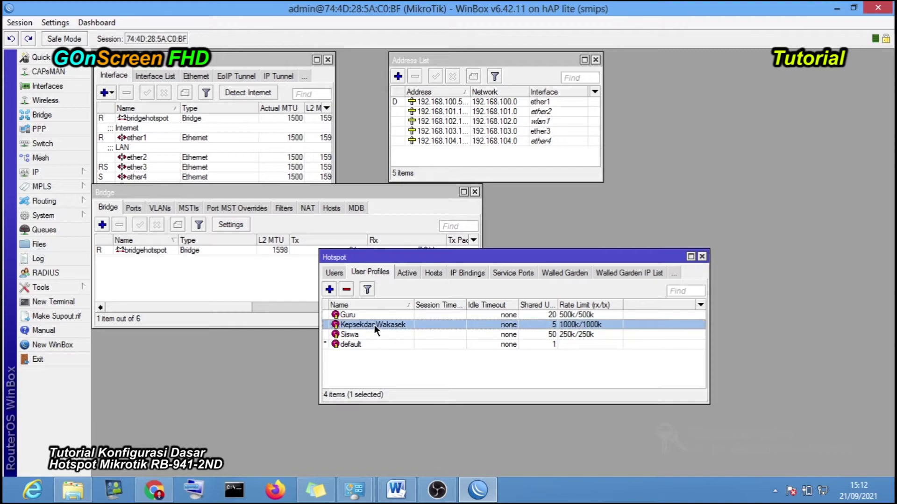
{"action": "left_click", "coordinate": [365, 315]}
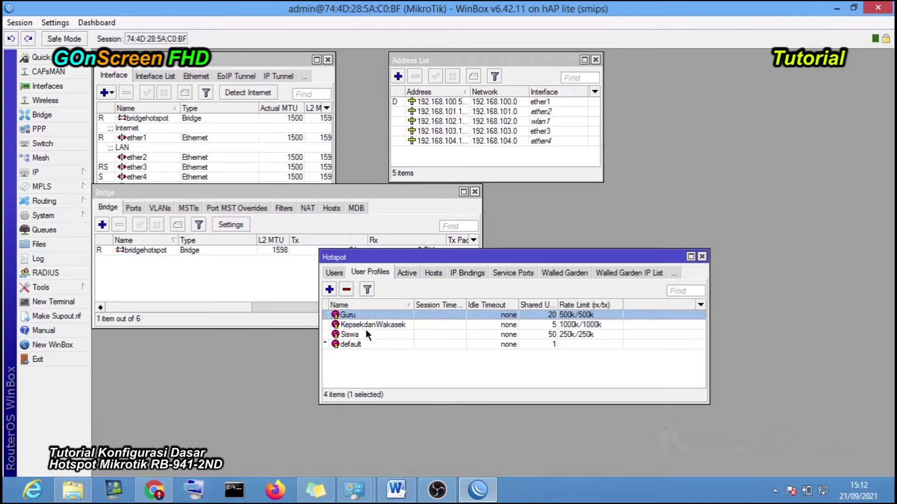
{"action": "left_click", "coordinate": [366, 333]}
{"action": "left_click", "coordinate": [417, 363]}
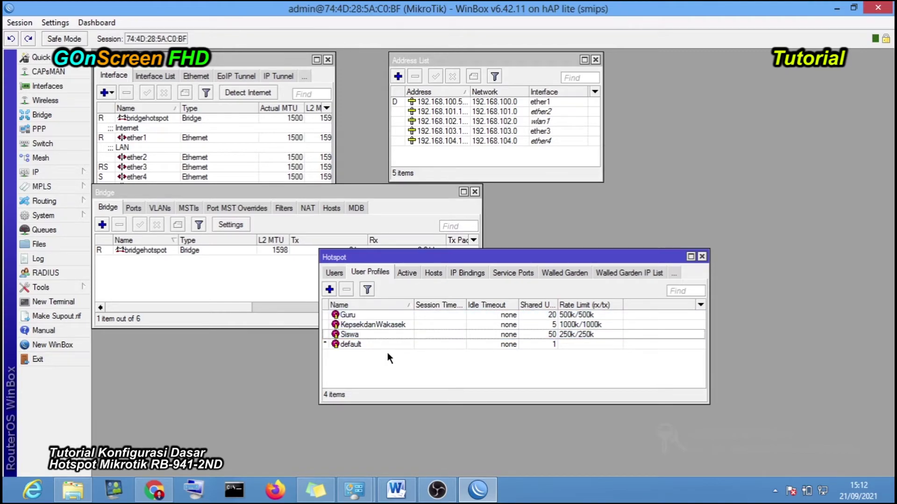
{"action": "double_click", "coordinate": [363, 324]}
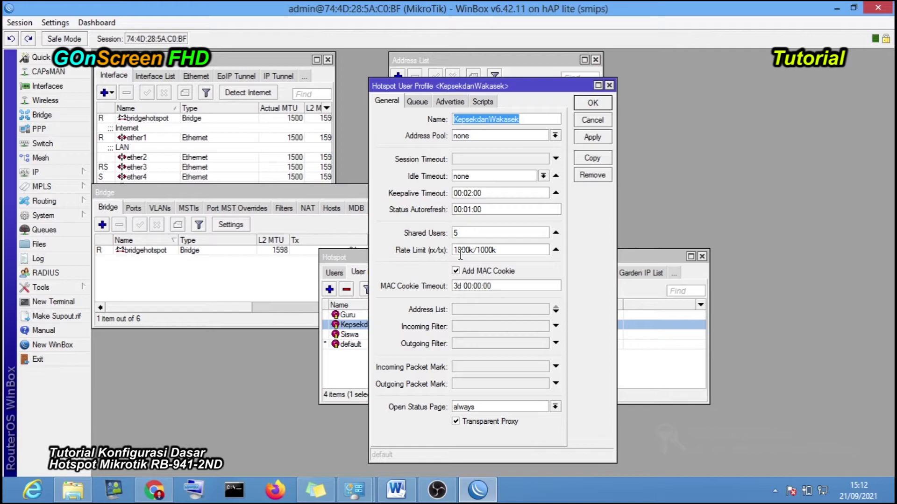
{"action": "left_click", "coordinate": [597, 121]}
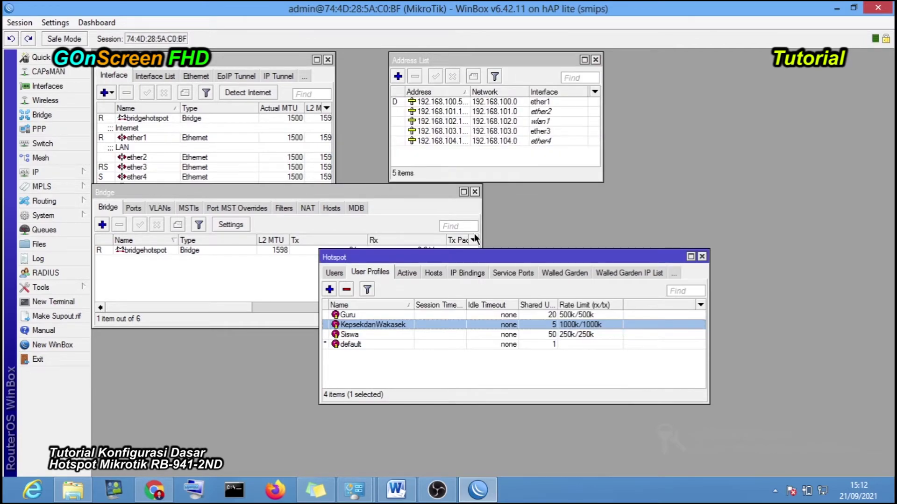
{"action": "double_click", "coordinate": [368, 313]}
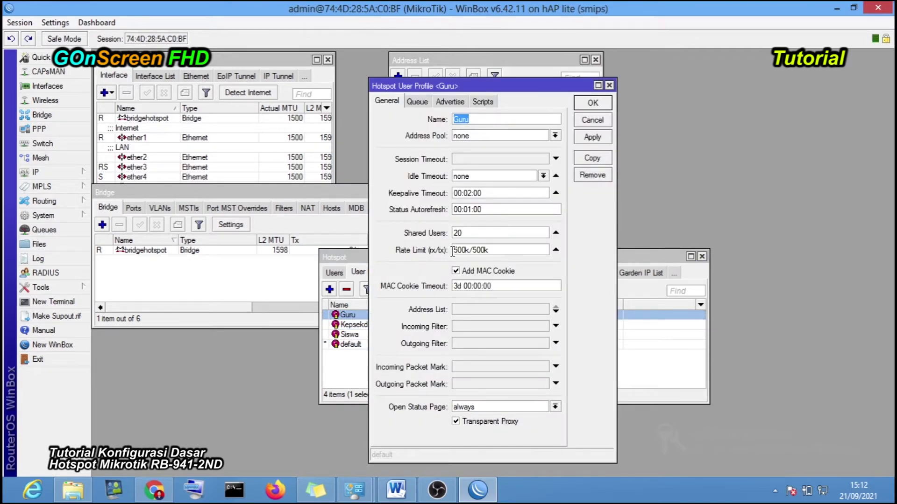
{"action": "left_click", "coordinate": [592, 108]}
- Check the Siswa profile, cancel without changes, and show the hotspot Users list
{"action": "double_click", "coordinate": [361, 334]}
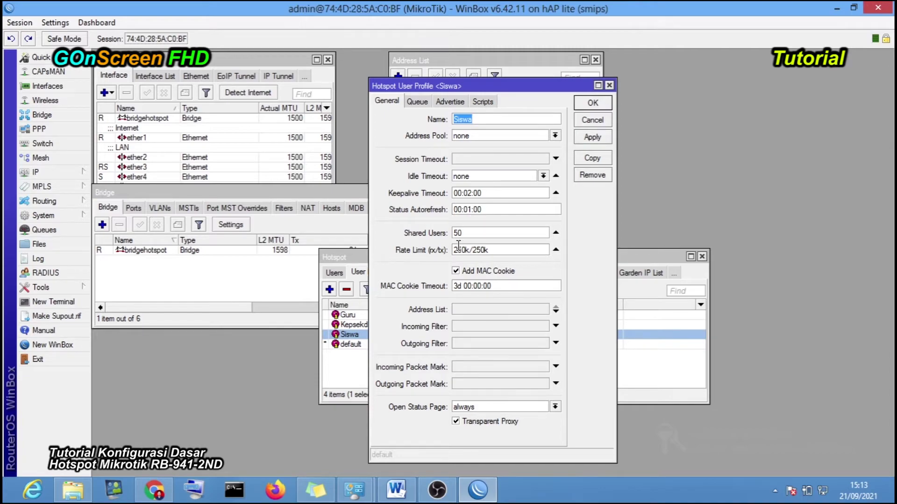
{"action": "left_click", "coordinate": [595, 121]}
{"action": "left_click", "coordinate": [469, 353]}
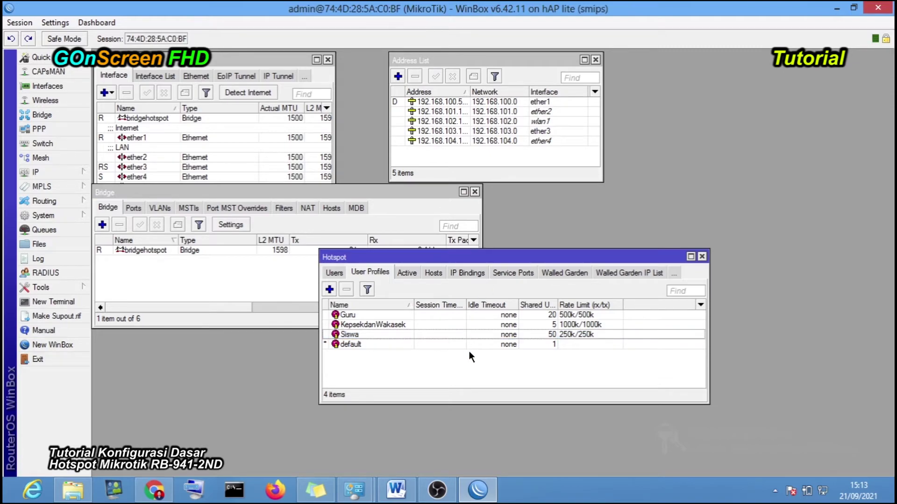
{"action": "left_click_drag", "start_coordinate": [463, 256], "coordinate": [473, 241]}
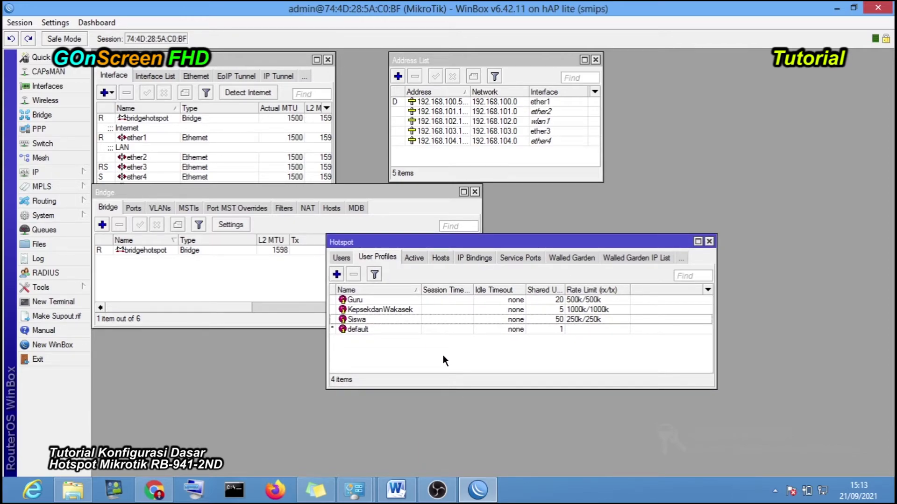
{"action": "left_click", "coordinate": [345, 257]}
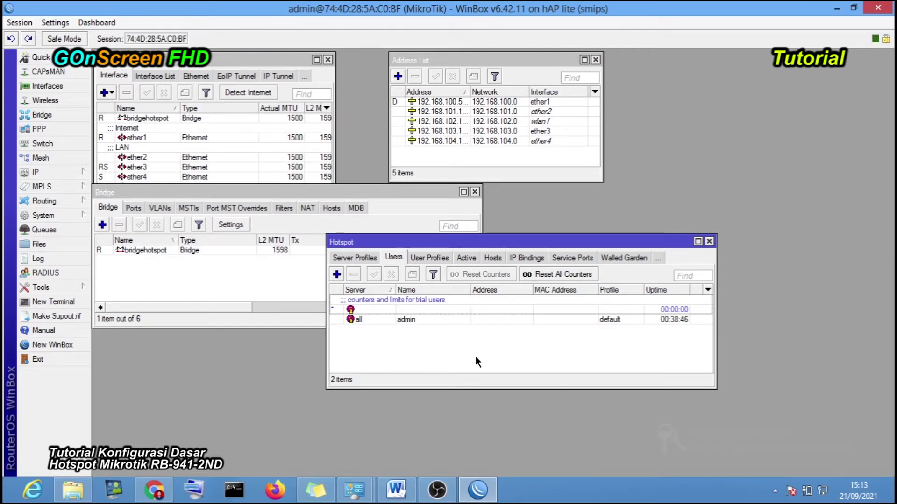
- Add a new hotspot user kepsek on server all and enter its password
{"action": "left_click", "coordinate": [337, 275]}
{"action": "left_click_drag", "start_coordinate": [306, 236], "coordinate": [413, 240]}
{"action": "left_click", "coordinate": [337, 252]}
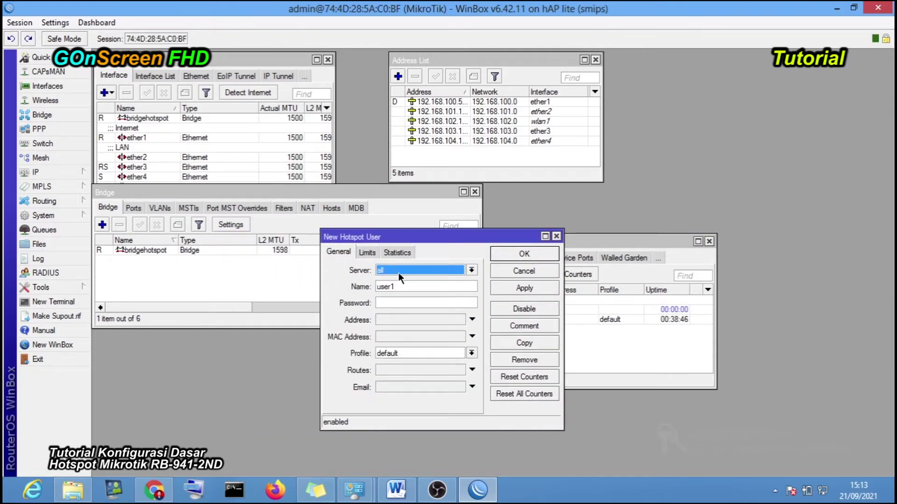
{"action": "left_click", "coordinate": [398, 273]}
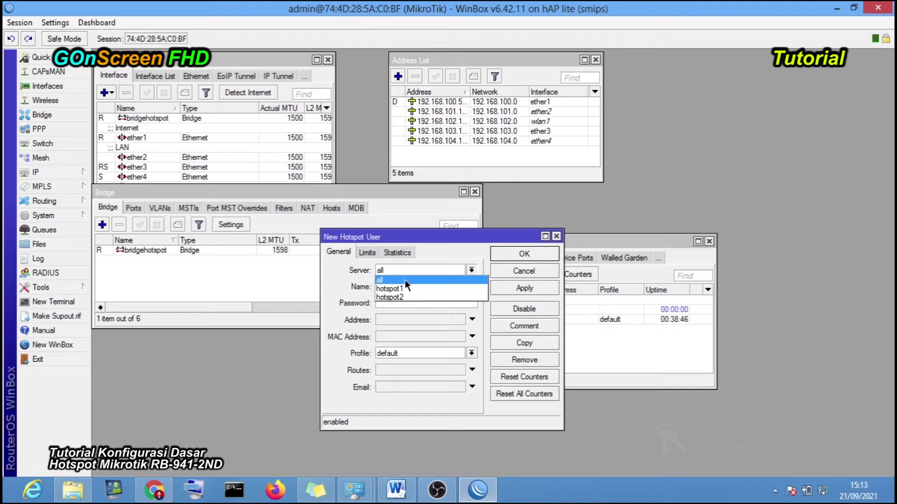
{"action": "left_click", "coordinate": [404, 279]}
{"action": "left_click", "coordinate": [393, 266]}
{"action": "left_click", "coordinate": [398, 271]}
{"action": "left_click_drag", "start_coordinate": [408, 284], "coordinate": [369, 284]}
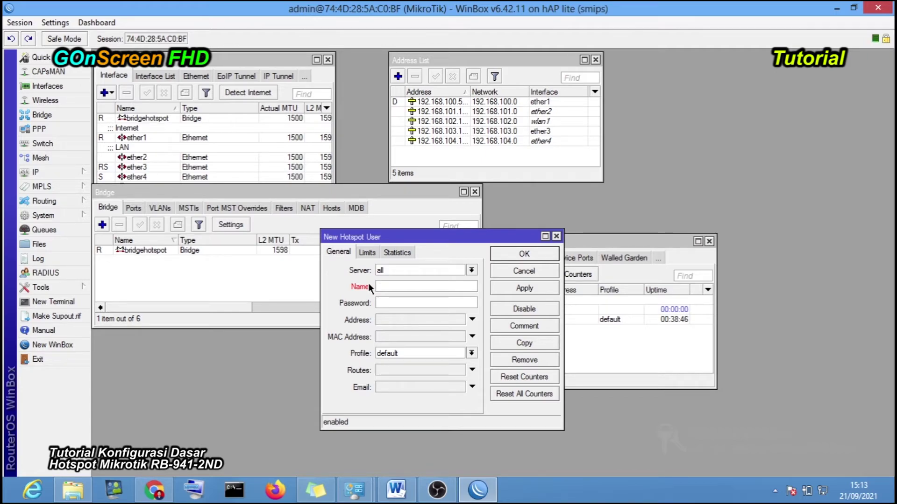
{"action": "type", "text": "kepsek"}
{"action": "left_click", "coordinate": [389, 297]}
{"action": "type", "text": "kepsek"}
- Clear the uptime, bytes-in and bytes-total limits for kepsek
{"action": "left_click", "coordinate": [367, 252]}
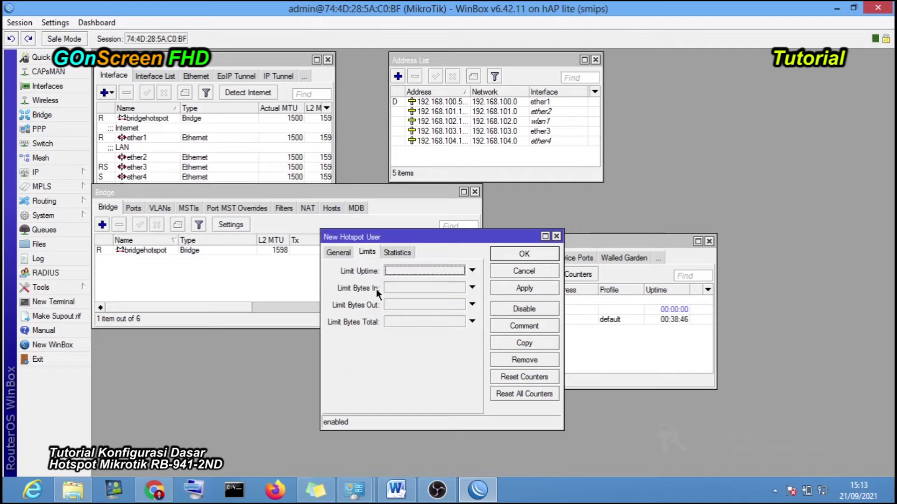
{"action": "left_click", "coordinate": [396, 273]}
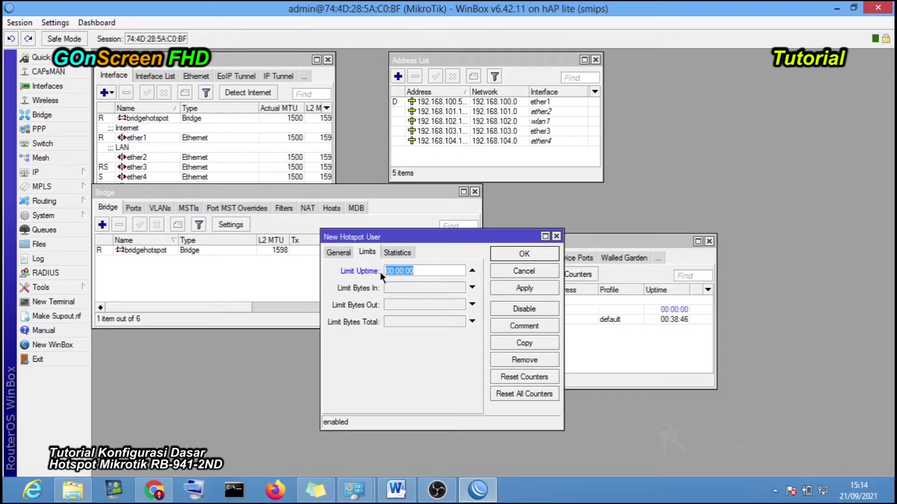
{"action": "left_click", "coordinate": [413, 271]}
{"action": "left_click", "coordinate": [392, 287]}
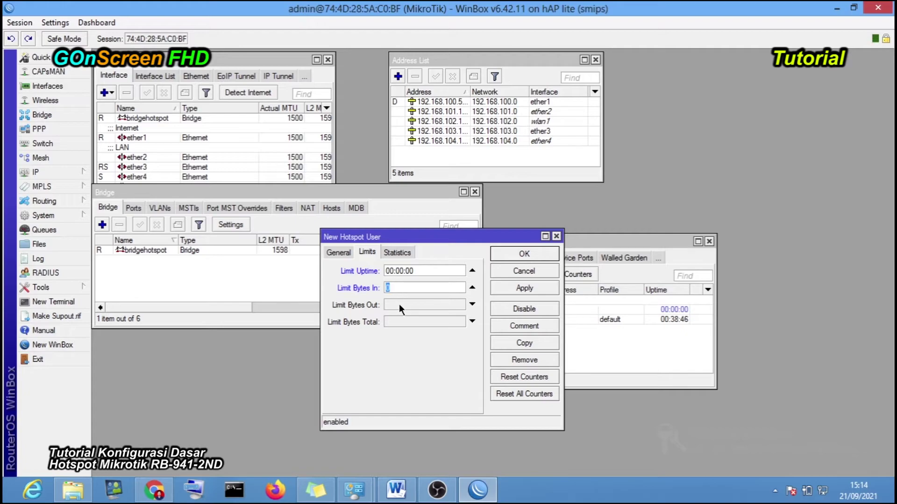
{"action": "left_click", "coordinate": [405, 321]}
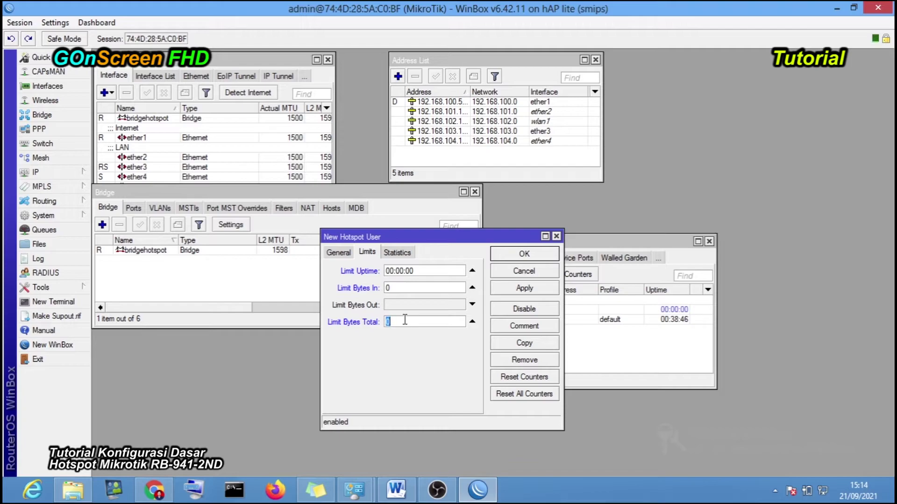
{"action": "type", "text": "2"}
{"action": "key", "text": "BackSpace"}
{"action": "left_click", "coordinate": [415, 287]}
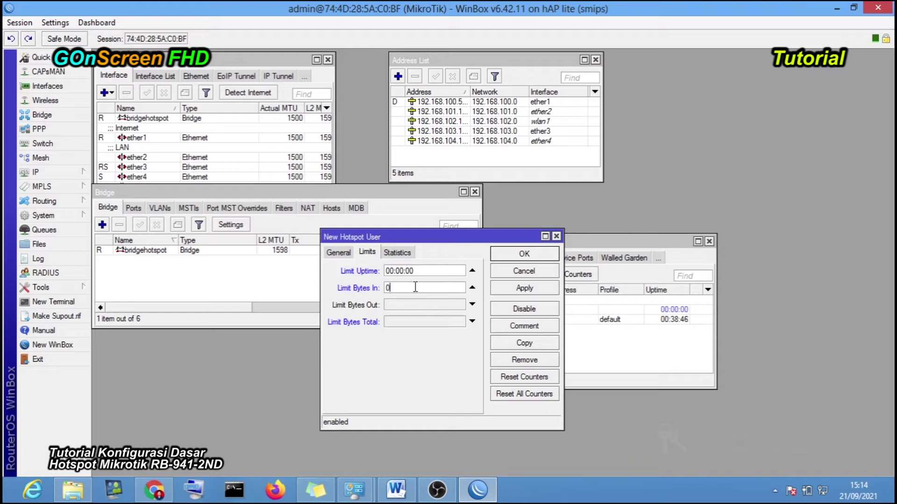
{"action": "key", "text": "BackSpace"}
{"action": "left_click", "coordinate": [472, 270]}
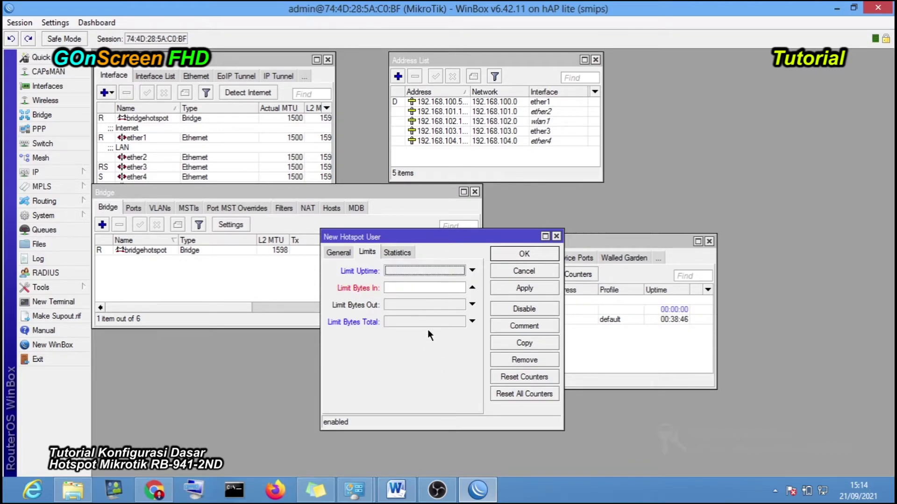
- Fix the empty bytes-in limit error by unsetting it, then save the kepsek user
{"action": "left_click", "coordinate": [345, 254]}
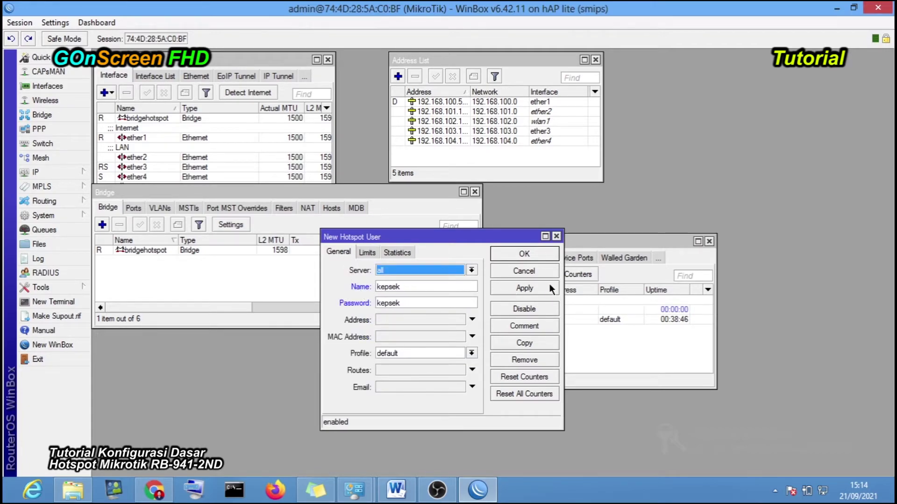
{"action": "left_click", "coordinate": [535, 288]}
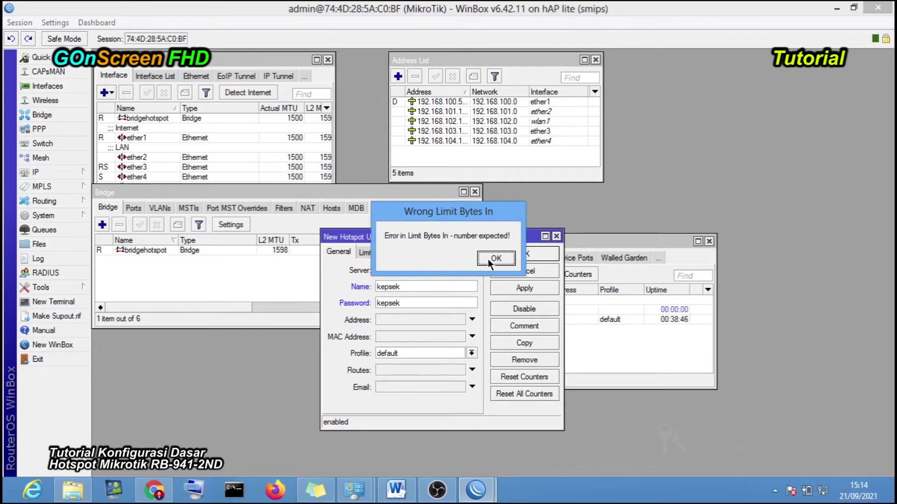
{"action": "left_click", "coordinate": [489, 259]}
{"action": "left_click", "coordinate": [376, 254]}
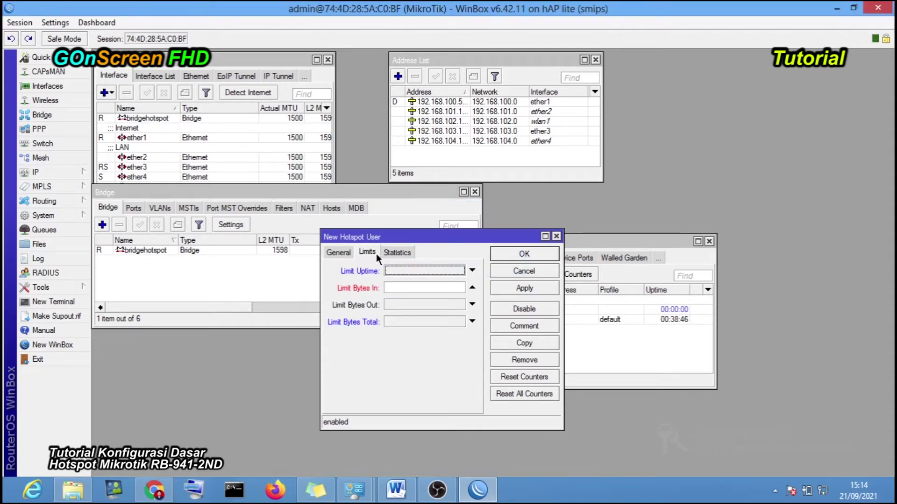
{"action": "left_click", "coordinate": [437, 286]}
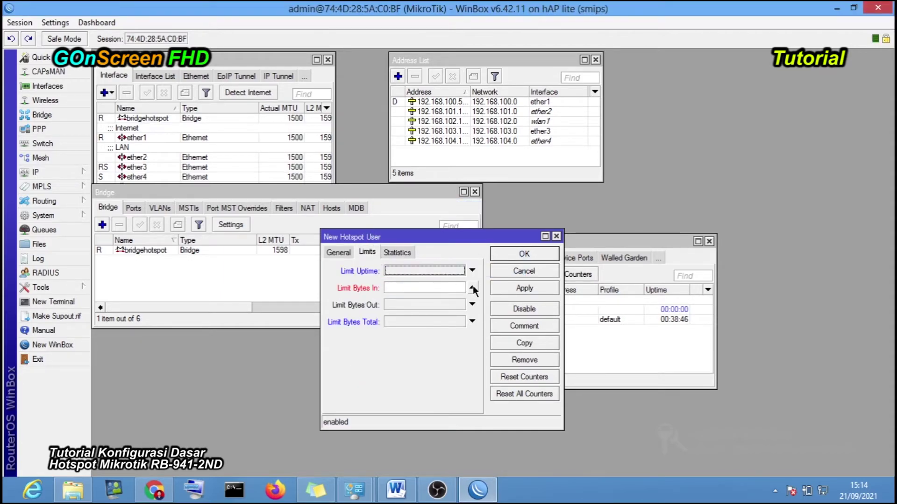
{"action": "left_click", "coordinate": [531, 287]}
{"action": "left_click", "coordinate": [529, 257]}
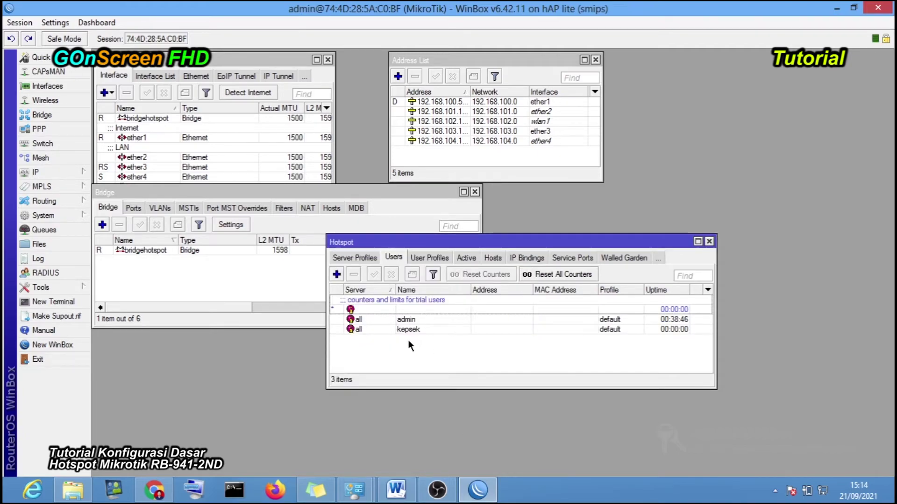
- In Chrome, log off the hotspot session and try logging in as kepsek, which fails
{"action": "left_click", "coordinate": [154, 489]}
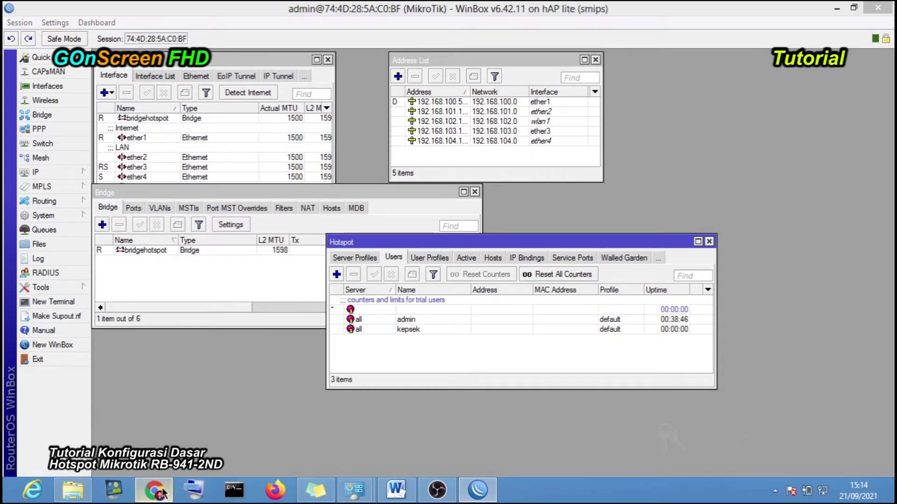
{"action": "left_click", "coordinate": [459, 310]}
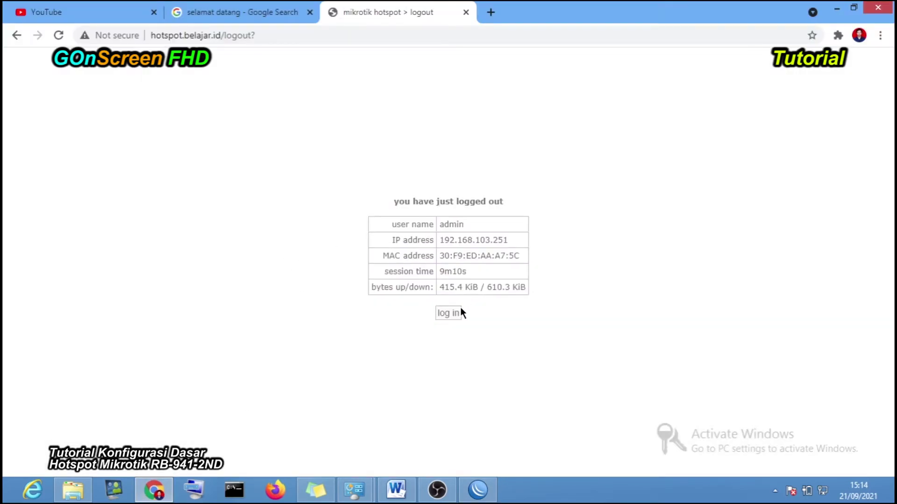
{"action": "left_click", "coordinate": [461, 315]}
{"action": "left_click", "coordinate": [456, 239]}
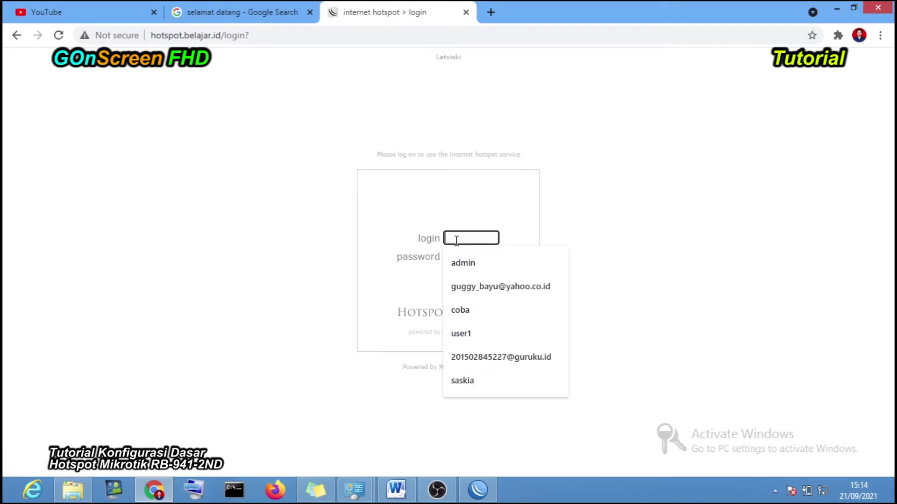
{"action": "type", "text": "keps"}
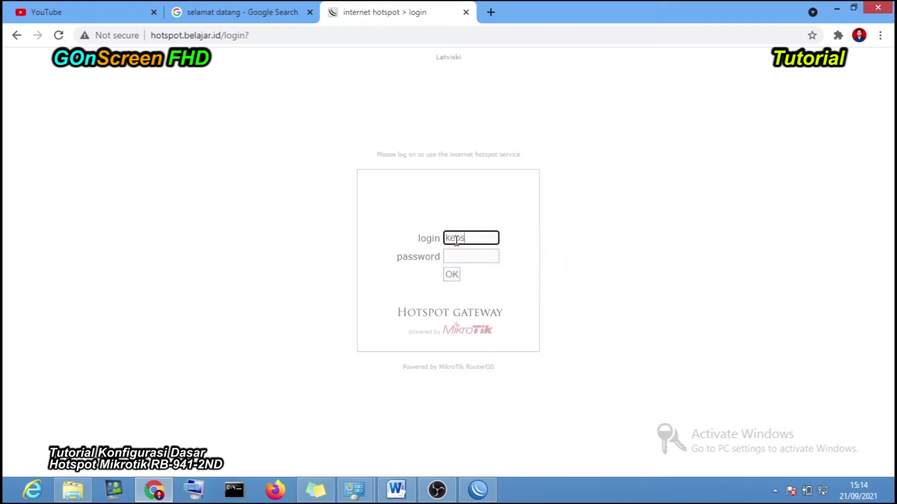
{"action": "type", "text": "ek"}
{"action": "left_click", "coordinate": [452, 256]}
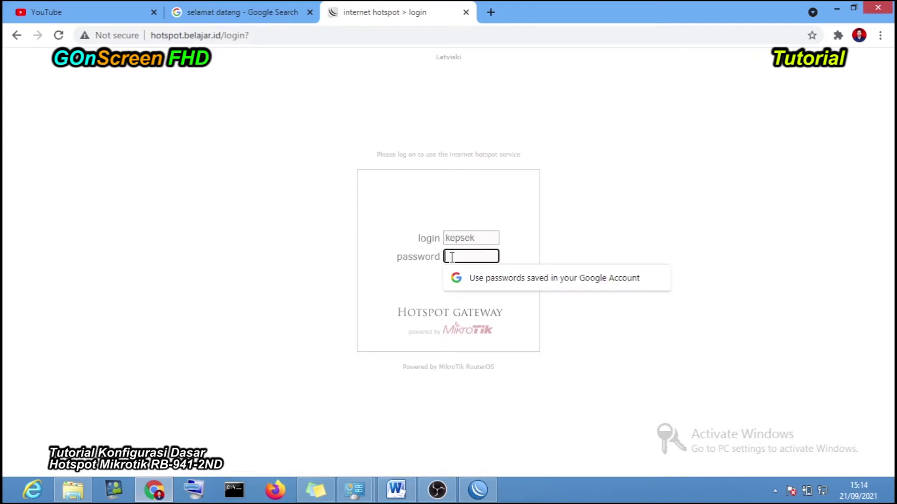
{"action": "type", "text": "123"}
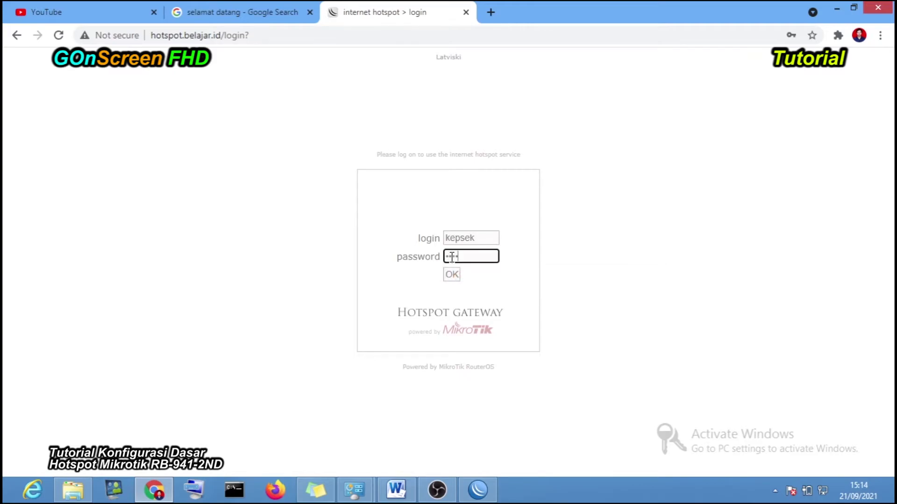
{"action": "left_click", "coordinate": [456, 276]}
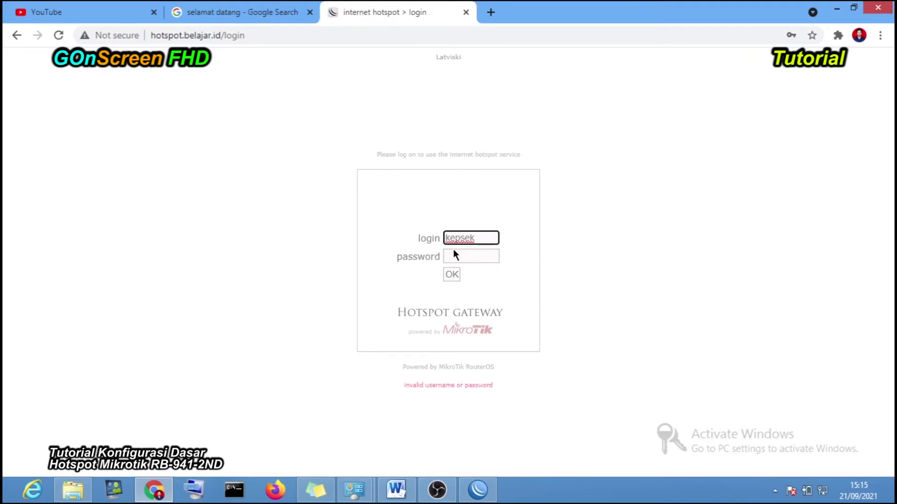
- Re-enter the correct password to log in as kepsek, then return to WinBox
{"action": "left_click", "coordinate": [449, 256]}
{"action": "type", "text": "12345"}
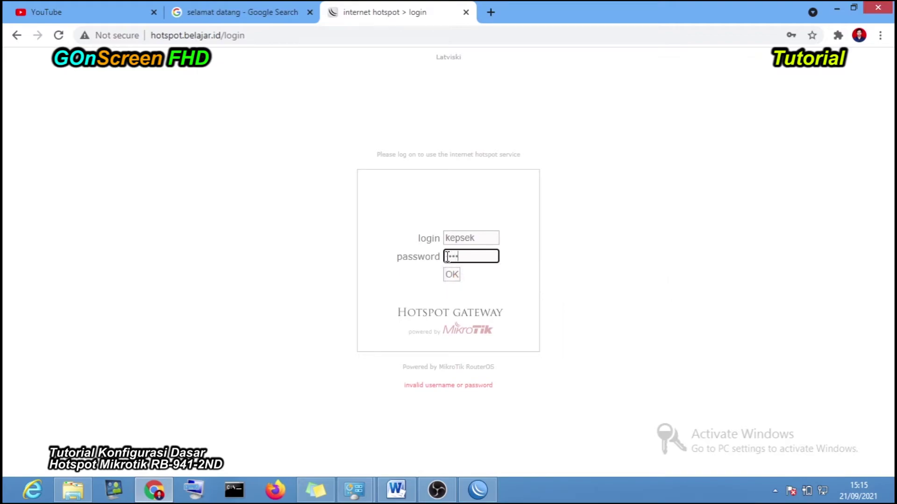
{"action": "left_click", "coordinate": [451, 274]}
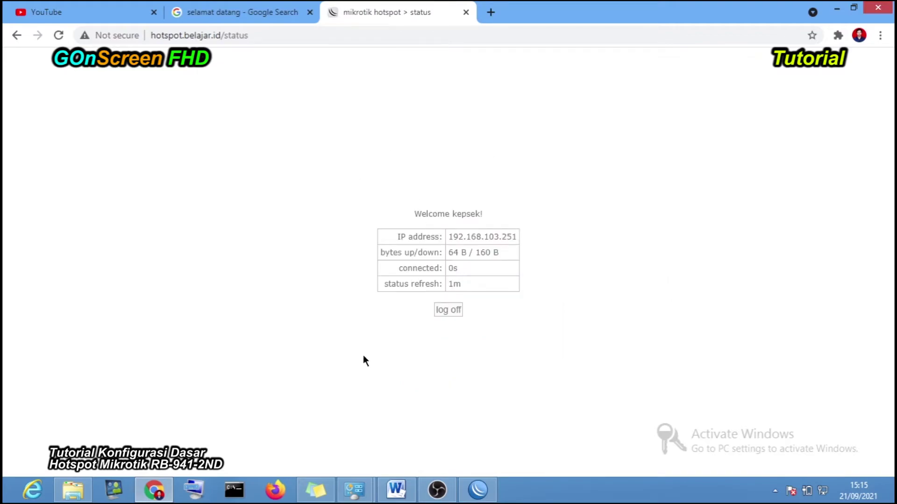
{"action": "left_click", "coordinate": [471, 488]}
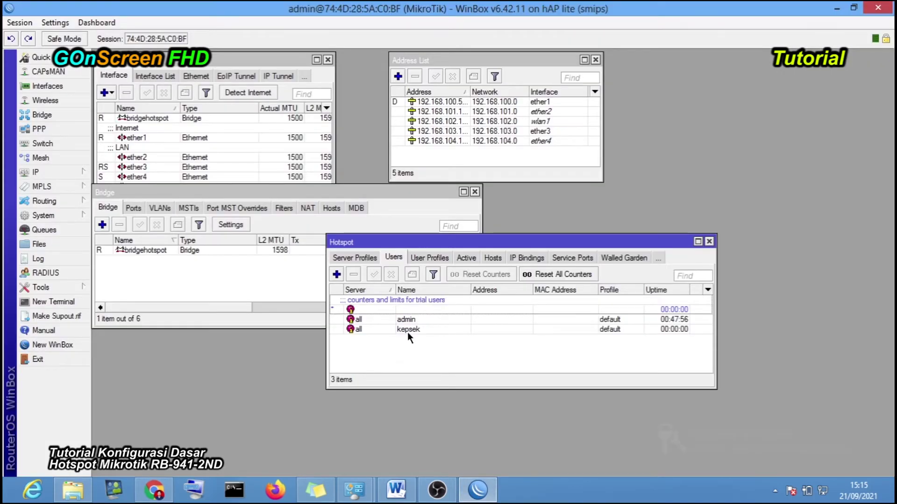
- Change user kepsek's profile from default to KepsekdanWakasek and save the settings
{"action": "double_click", "coordinate": [421, 331]}
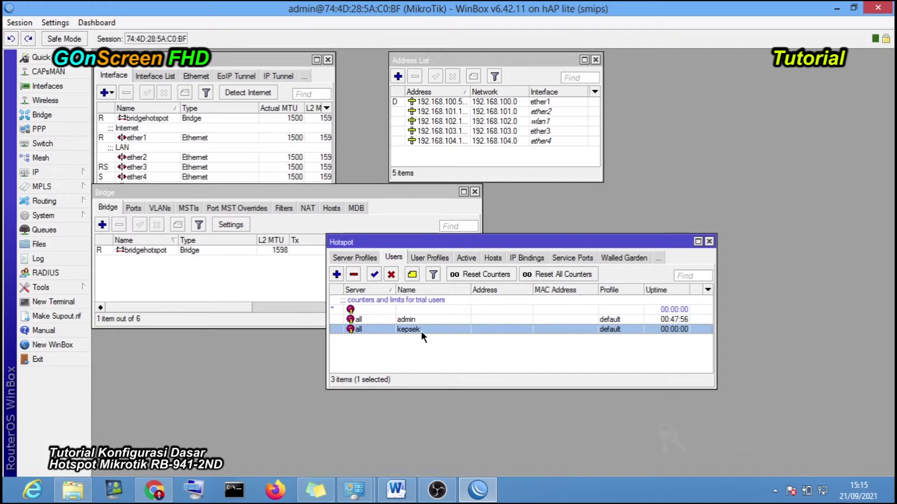
{"action": "left_click", "coordinate": [336, 253]}
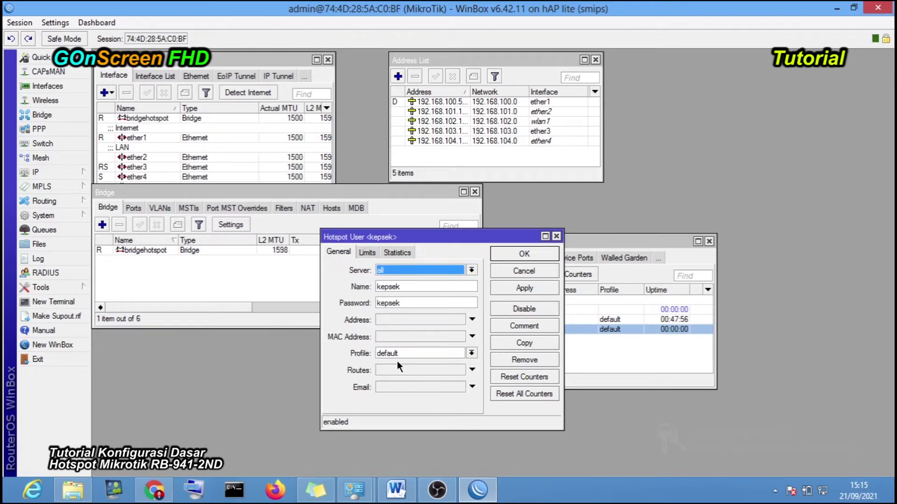
{"action": "left_click_drag", "start_coordinate": [461, 236], "coordinate": [305, 182]}
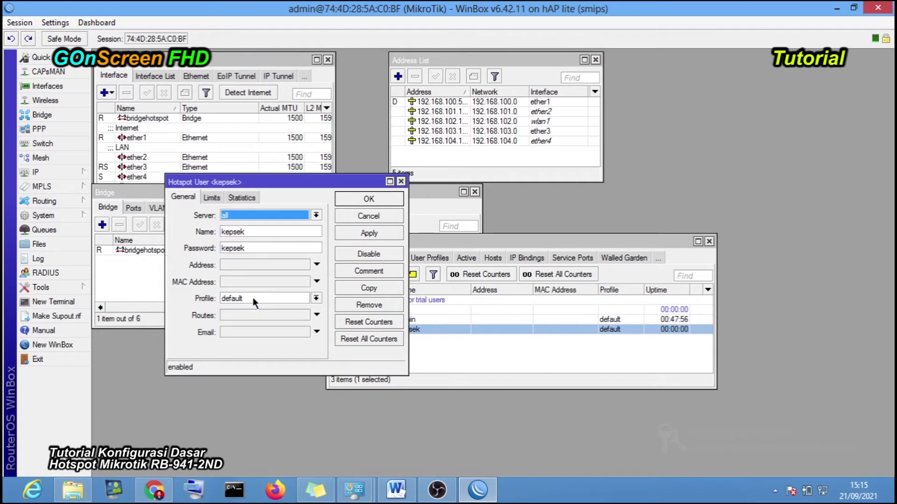
{"action": "left_click_drag", "start_coordinate": [287, 181], "coordinate": [191, 117]}
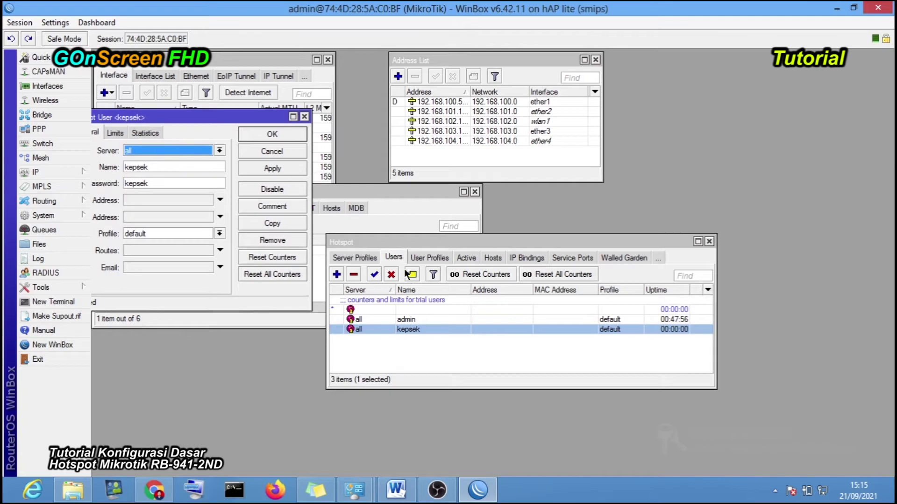
{"action": "left_click", "coordinate": [431, 256]}
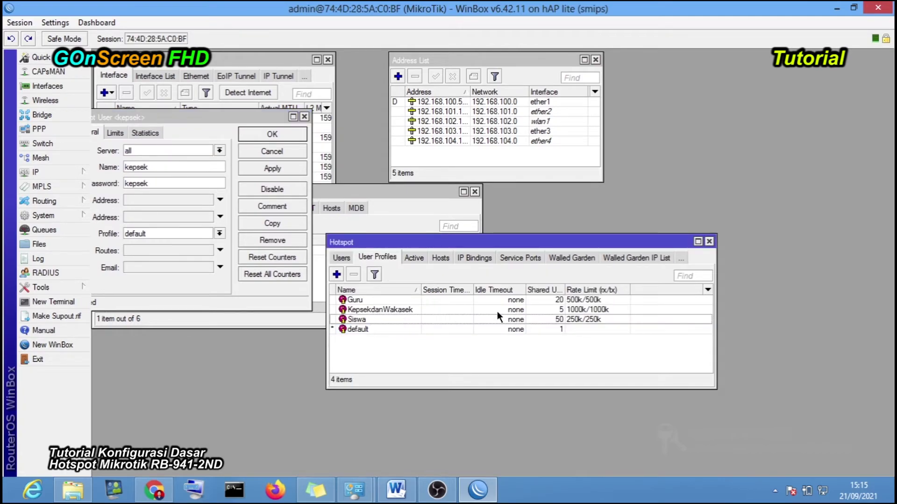
{"action": "left_click", "coordinate": [397, 309]}
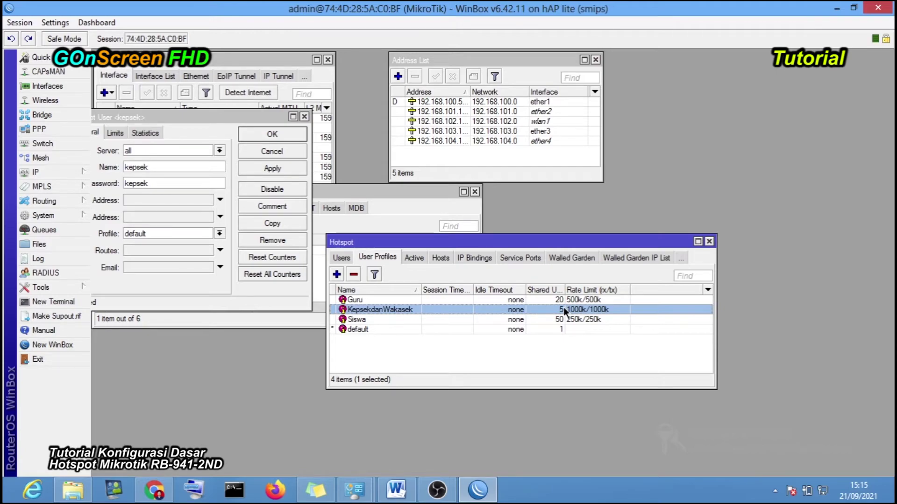
{"action": "left_click", "coordinate": [167, 234]}
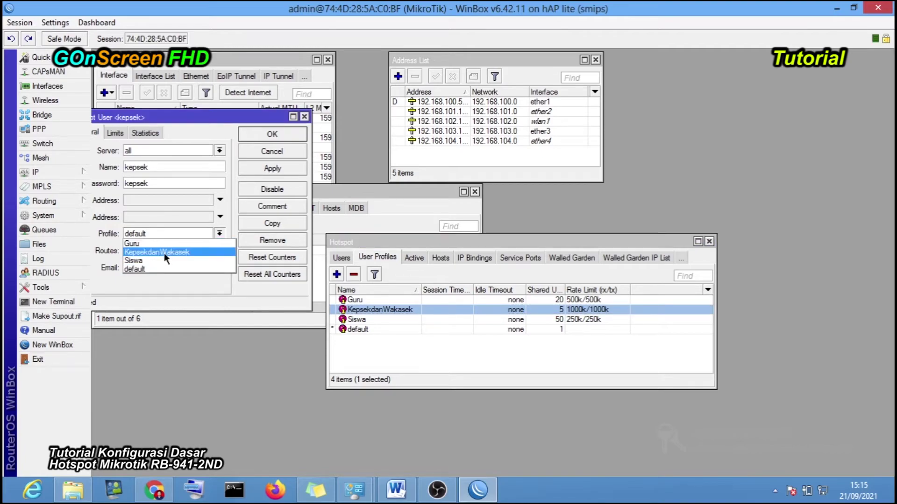
{"action": "left_click", "coordinate": [164, 253]}
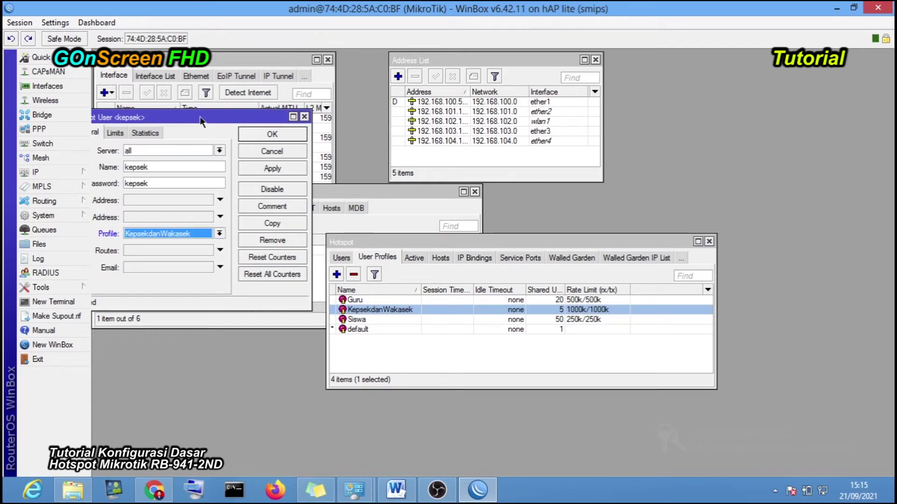
{"action": "left_click_drag", "start_coordinate": [199, 117], "coordinate": [305, 128]}
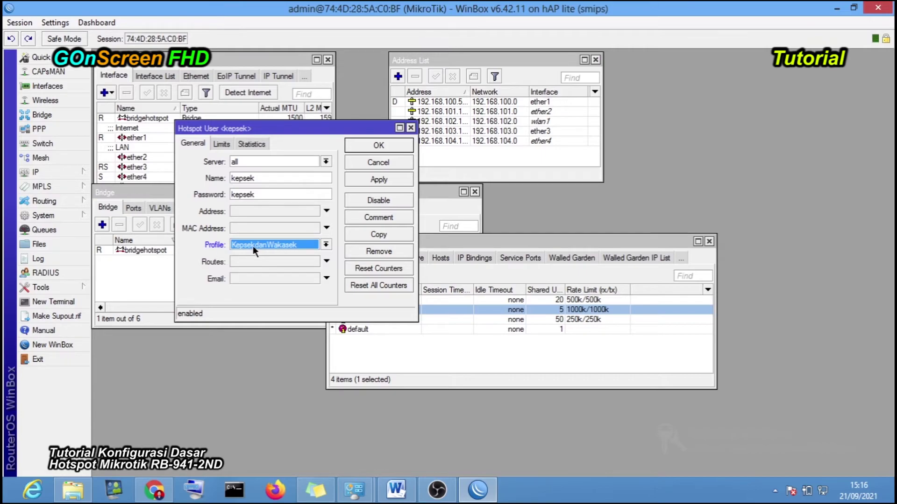
{"action": "left_click", "coordinate": [381, 180]}
{"action": "left_click", "coordinate": [390, 142]}
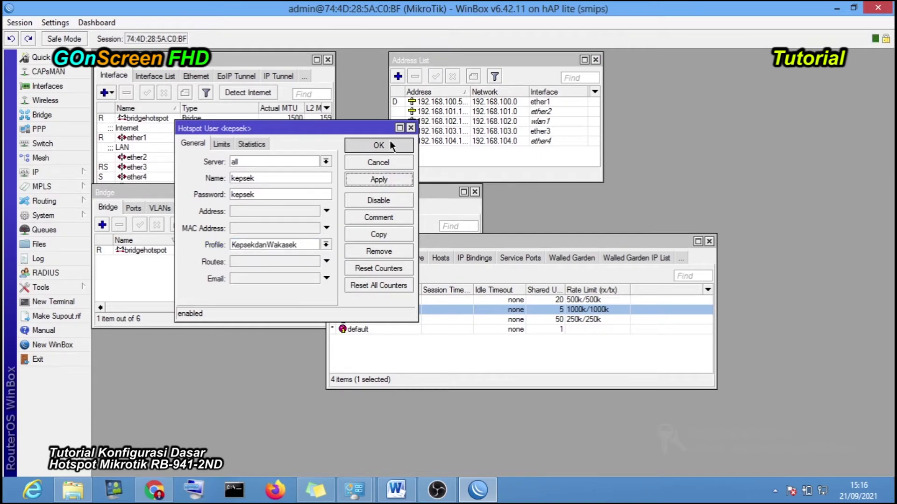
{"action": "left_click", "coordinate": [541, 357]}
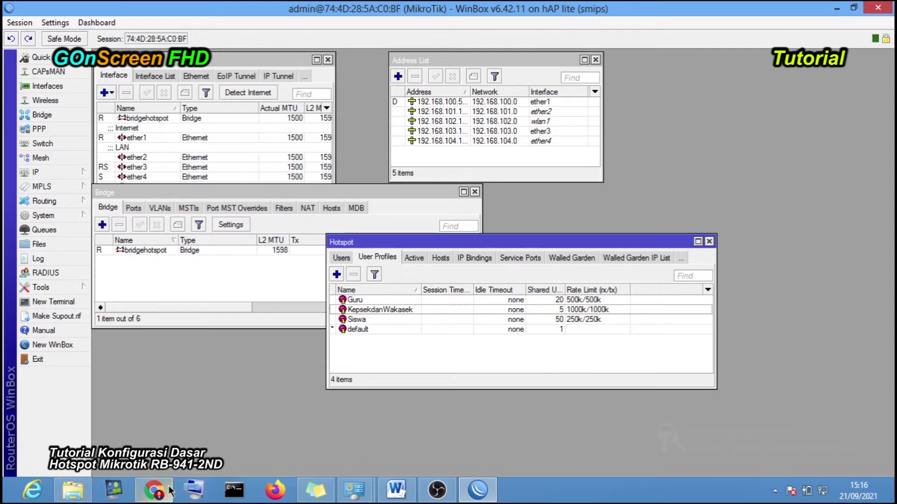
- Log kepsek off the hotspot and log back in with the saved username and its password
{"action": "left_click", "coordinate": [154, 490]}
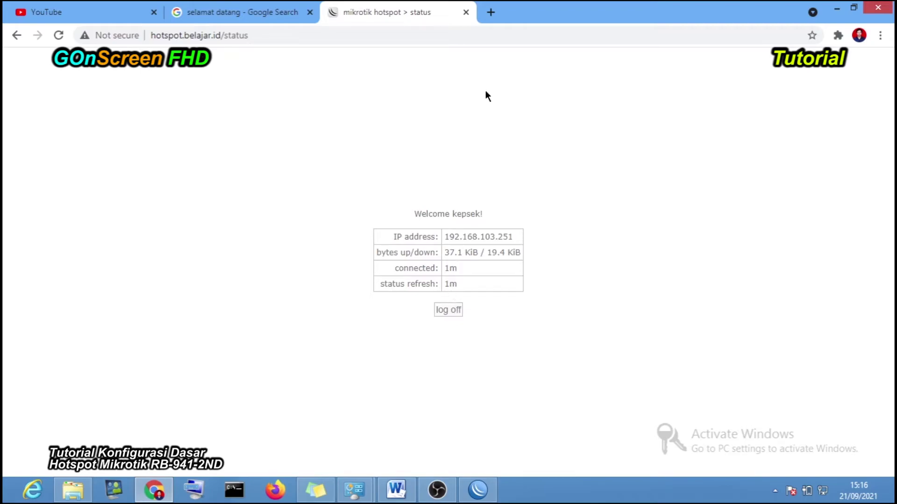
{"action": "left_click", "coordinate": [452, 310]}
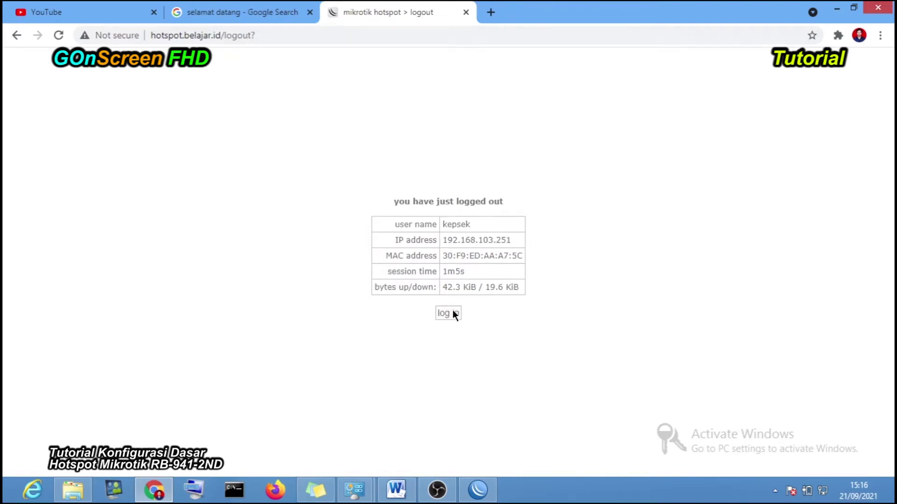
{"action": "left_click", "coordinate": [453, 313]}
{"action": "left_click", "coordinate": [479, 238]}
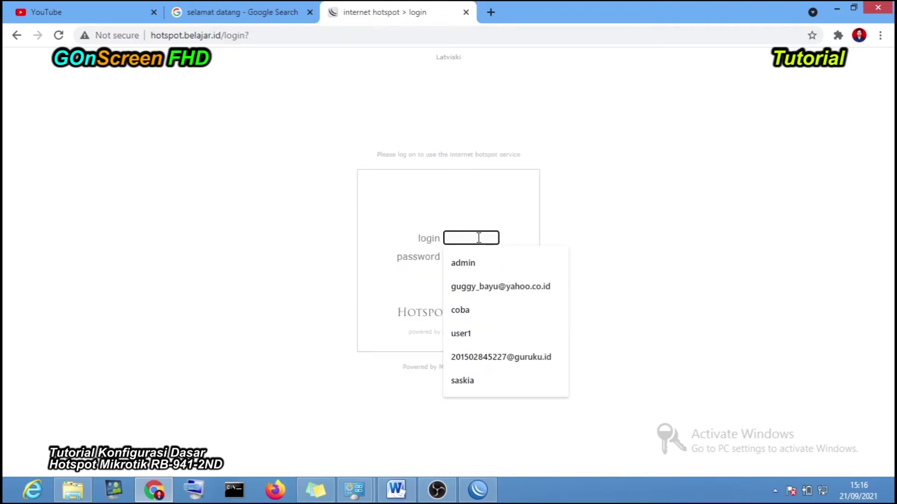
{"action": "type", "text": "ke"}
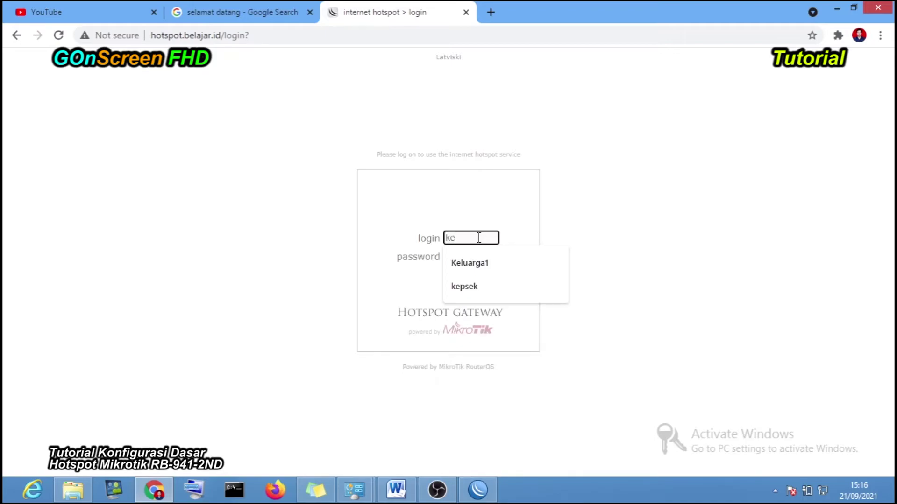
{"action": "left_click", "coordinate": [482, 284]}
{"action": "left_click", "coordinate": [451, 258]}
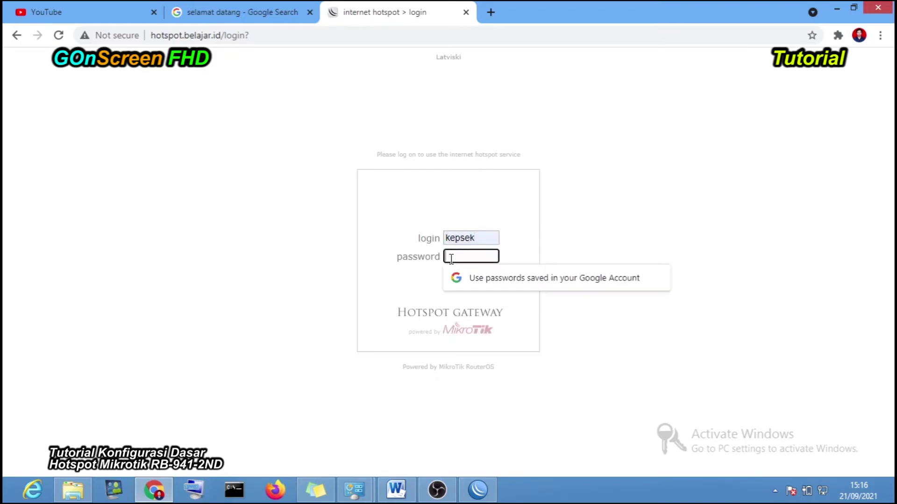
{"action": "type", "text": "kepsek"}
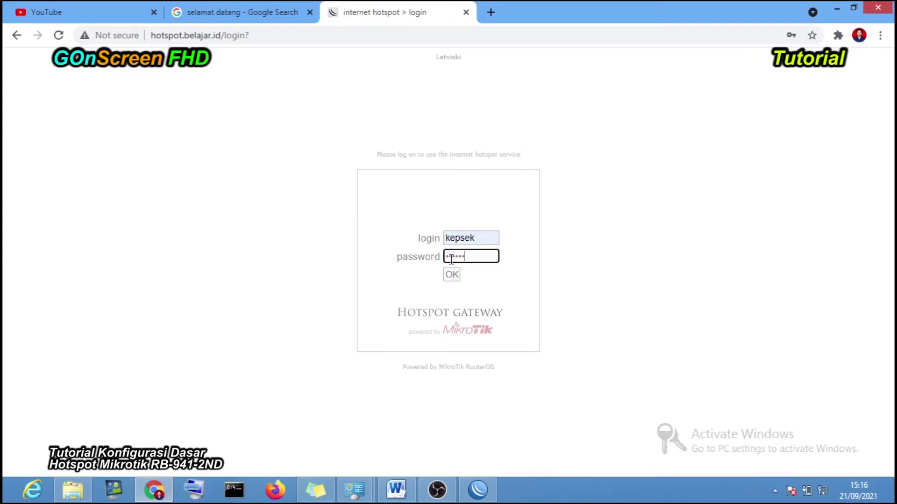
{"action": "left_click", "coordinate": [451, 275]}
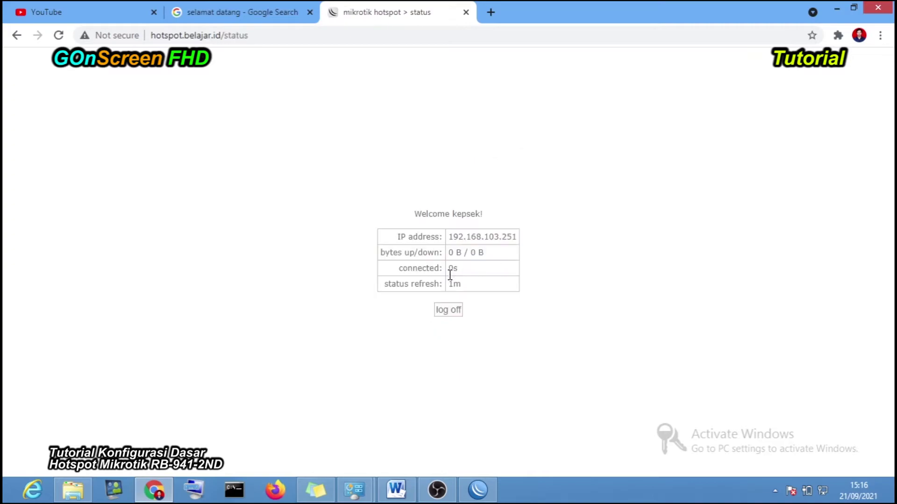
{"action": "left_click", "coordinate": [492, 15]}
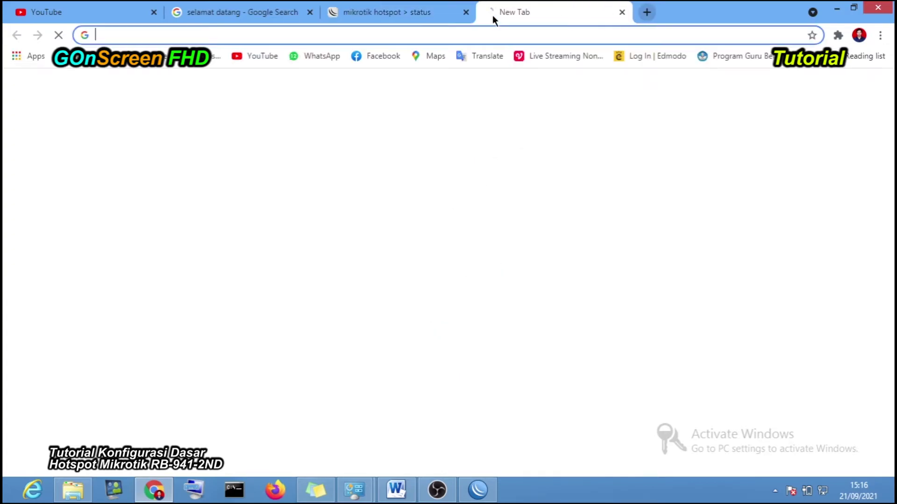
- Search 'test speed' in the new tab and open speedtest.net by Ookla
{"action": "left_click", "coordinate": [220, 38]}
{"action": "type", "text": "tes"}
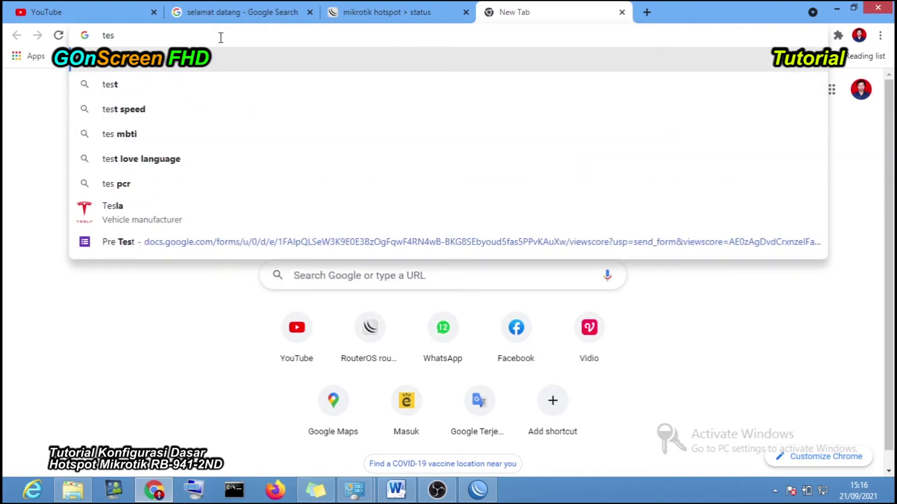
{"action": "left_click", "coordinate": [184, 111]}
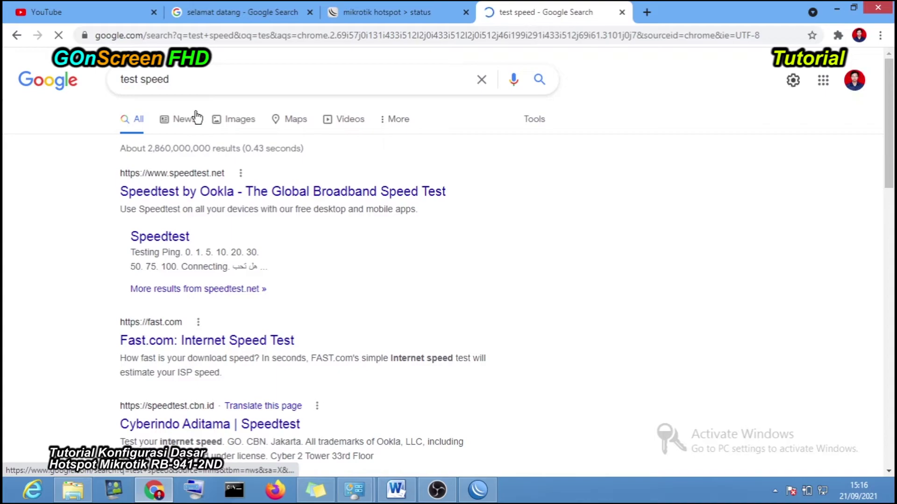
{"action": "left_click", "coordinate": [237, 192]}
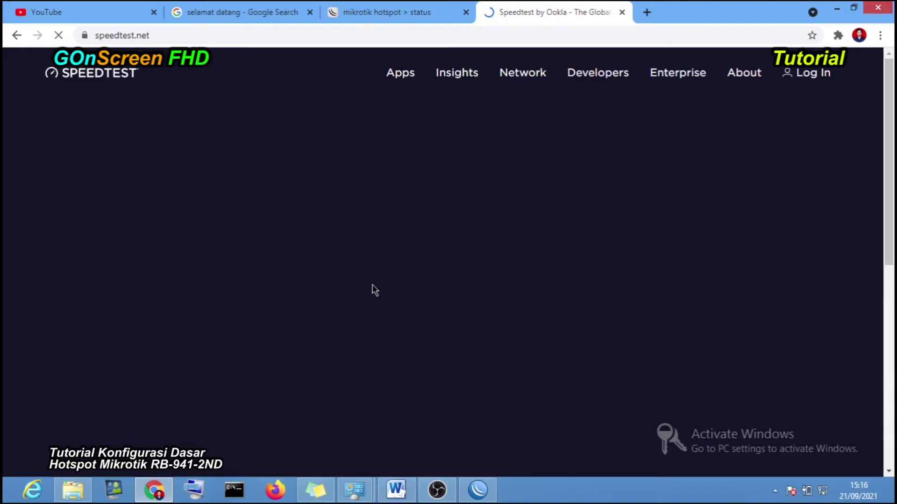
{"action": "scroll", "coordinate": [469, 294], "scroll_direction": "down", "scroll_amount": 5}
{"action": "scroll", "coordinate": [471, 293], "scroll_direction": "up", "scroll_amount": 5}
{"action": "scroll", "coordinate": [468, 276], "scroll_direction": "down", "scroll_amount": 5}
{"action": "scroll", "coordinate": [469, 265], "scroll_direction": "up", "scroll_amount": 5}
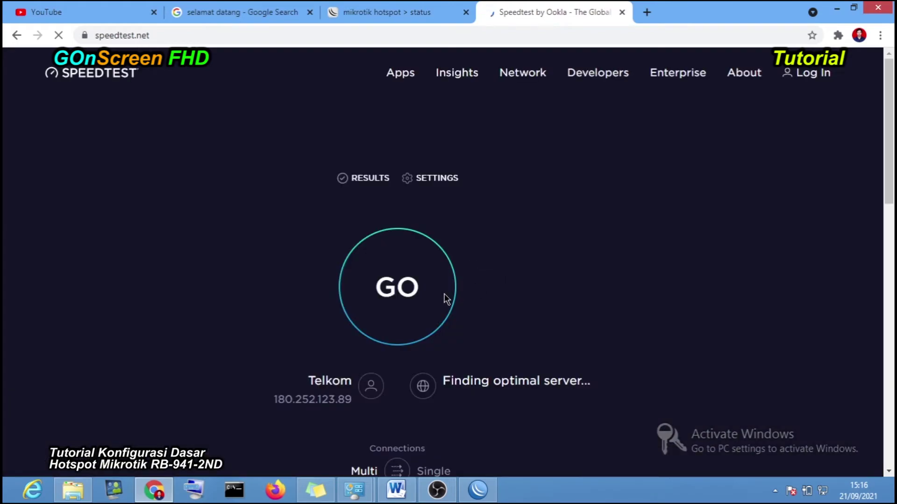
- Run the Speedtest, which reports 0.95 Mbps download and 0.93 Mbps upload
{"action": "left_click", "coordinate": [416, 281]}
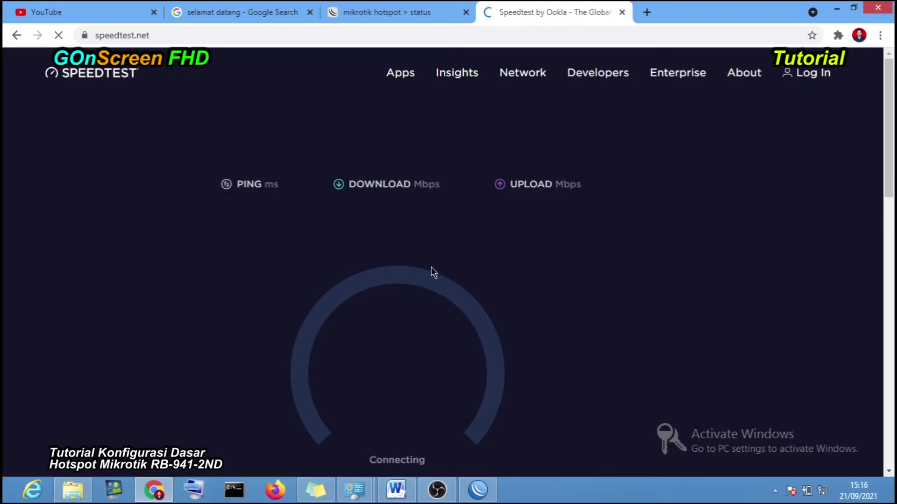
{"action": "scroll", "coordinate": [433, 268], "scroll_direction": "down", "scroll_amount": 1}
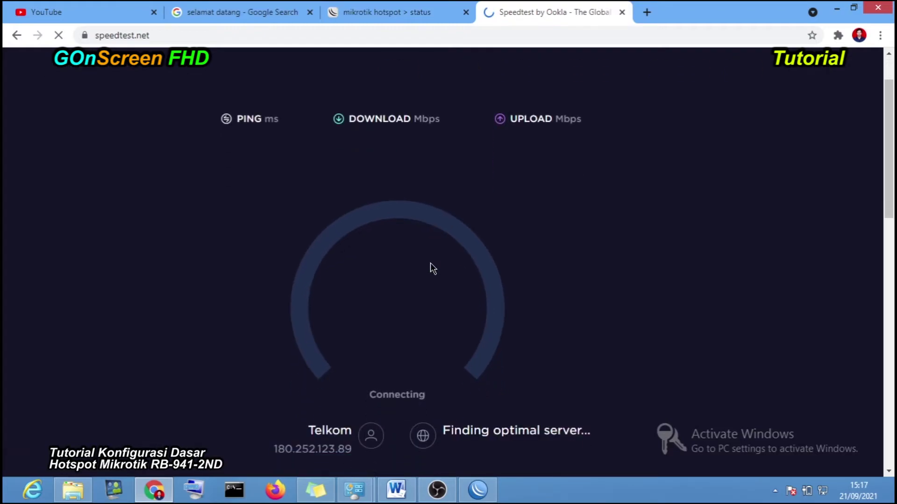
{"action": "scroll", "coordinate": [433, 268], "scroll_direction": "up", "scroll_amount": 1}
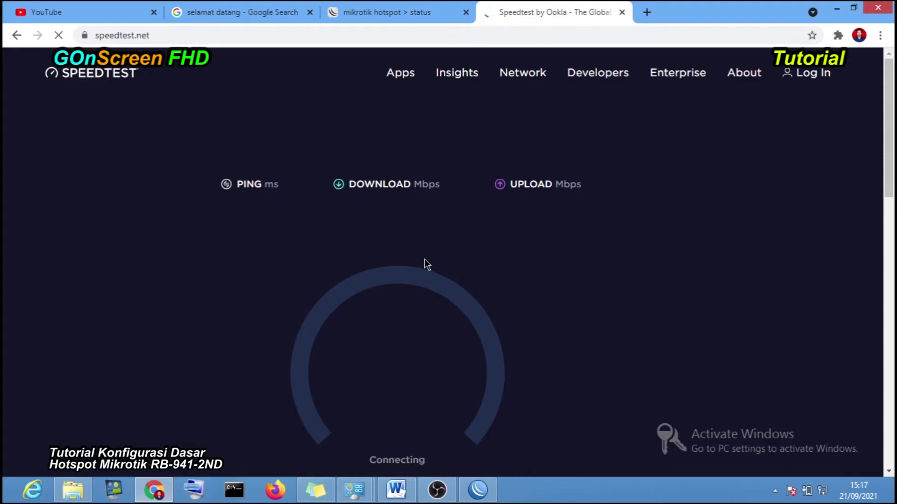
{"action": "scroll", "coordinate": [426, 264], "scroll_direction": "down", "scroll_amount": 1}
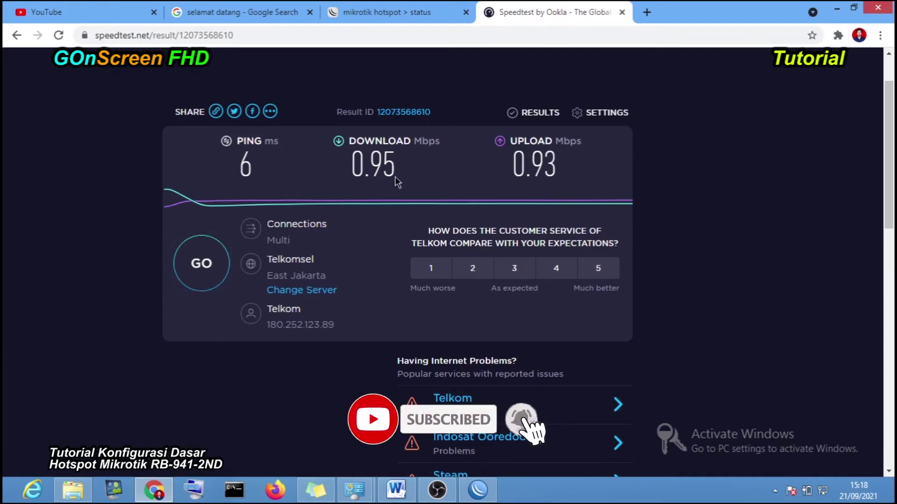
{"action": "mouse_move", "coordinate": [351, 166]}
{"action": "left_mouse_down"}
{"action": "mouse_move", "coordinate": [365, 168]}
{"action": "mouse_move", "coordinate": [344, 179]}
{"action": "left_mouse_up"}
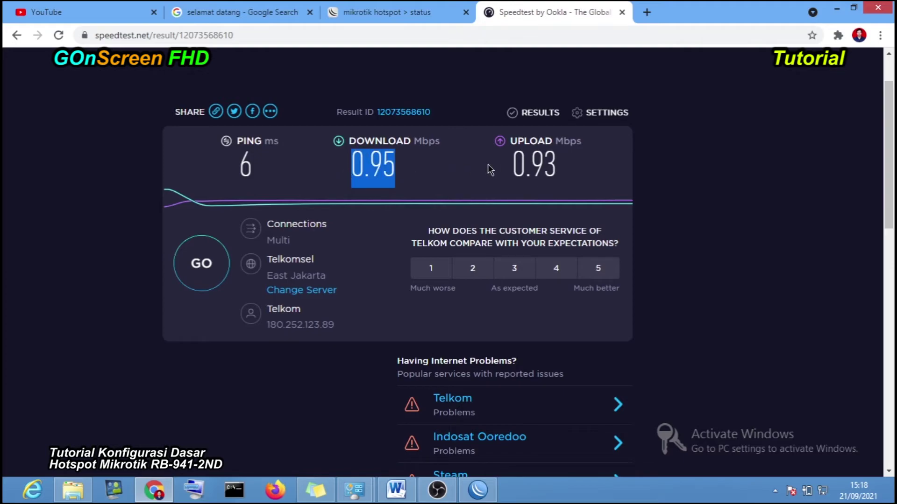
{"action": "left_click_drag", "start_coordinate": [557, 168], "coordinate": [512, 172]}
- Pass through the other browser tabs and bring WinBox back to the front
{"action": "left_click", "coordinate": [403, 9]}
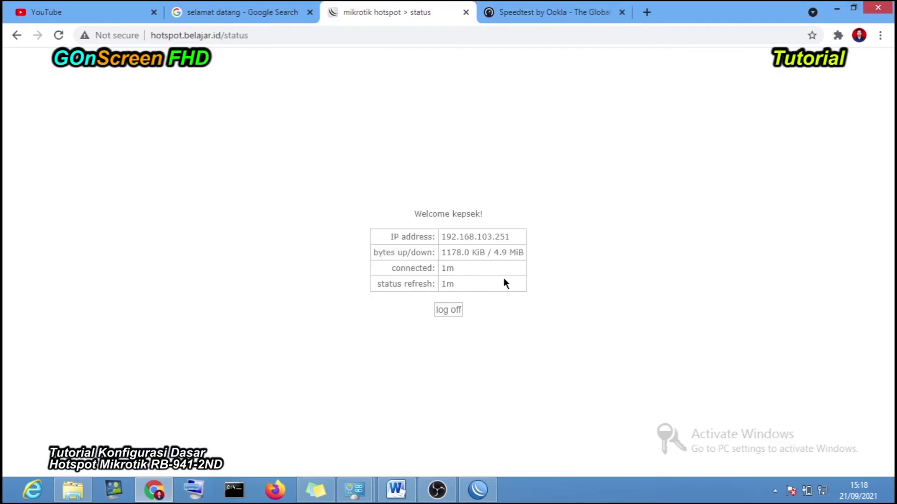
{"action": "left_click", "coordinate": [231, 12]}
{"action": "left_click", "coordinate": [482, 499]}
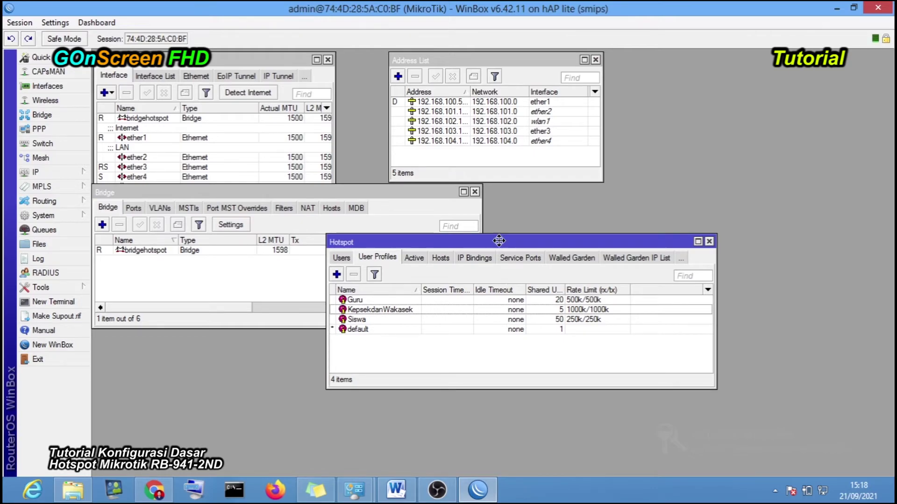
- Review the KepsekdanWakasek profile's rate limit, then show the Users list with kepsek on it
{"action": "left_click_drag", "start_coordinate": [499, 238], "coordinate": [655, 196]}
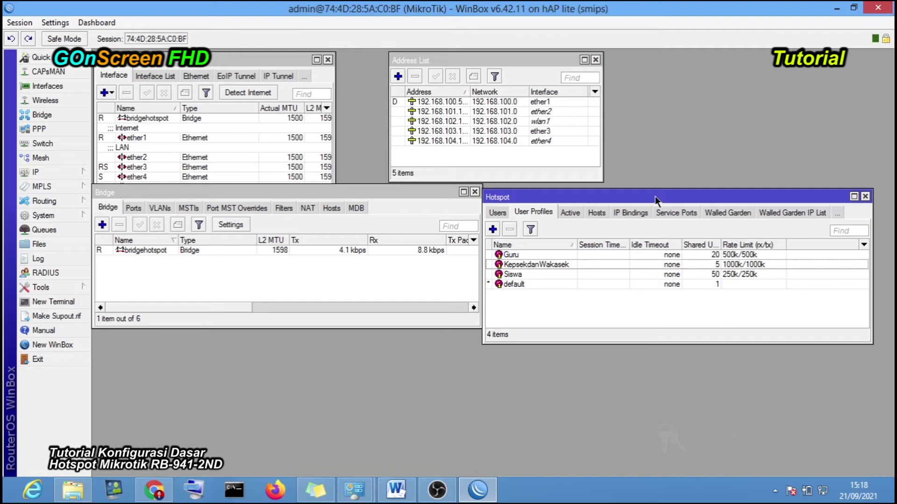
{"action": "left_click", "coordinate": [578, 264]}
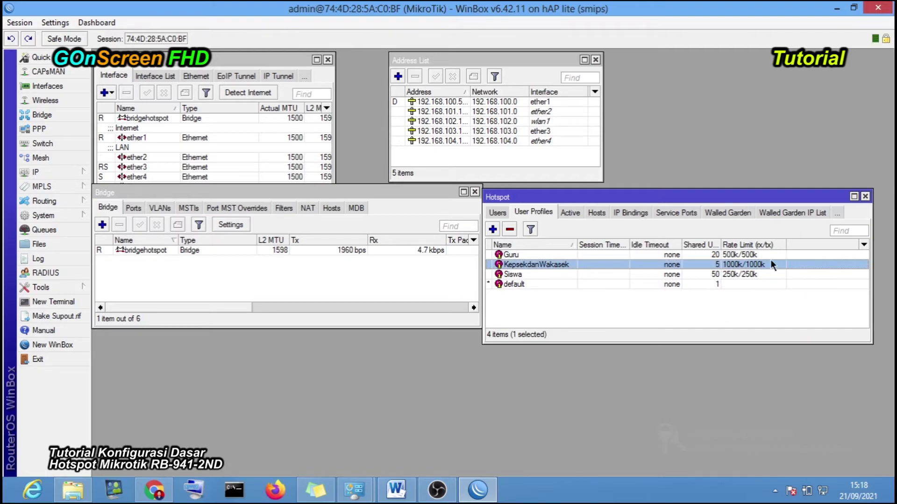
{"action": "left_click", "coordinate": [652, 312]}
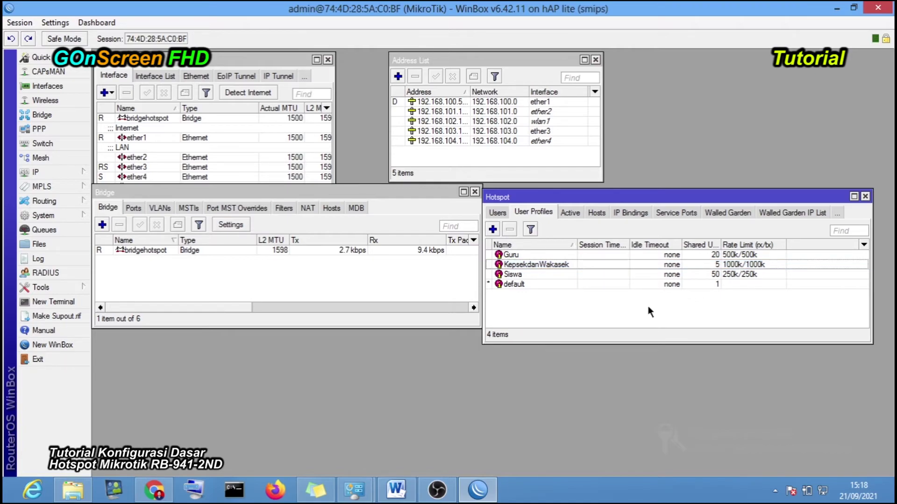
{"action": "left_click", "coordinate": [497, 212]}
{"action": "left_click_drag", "start_coordinate": [531, 198], "coordinate": [404, 200]}
{"action": "left_click", "coordinate": [441, 313]}
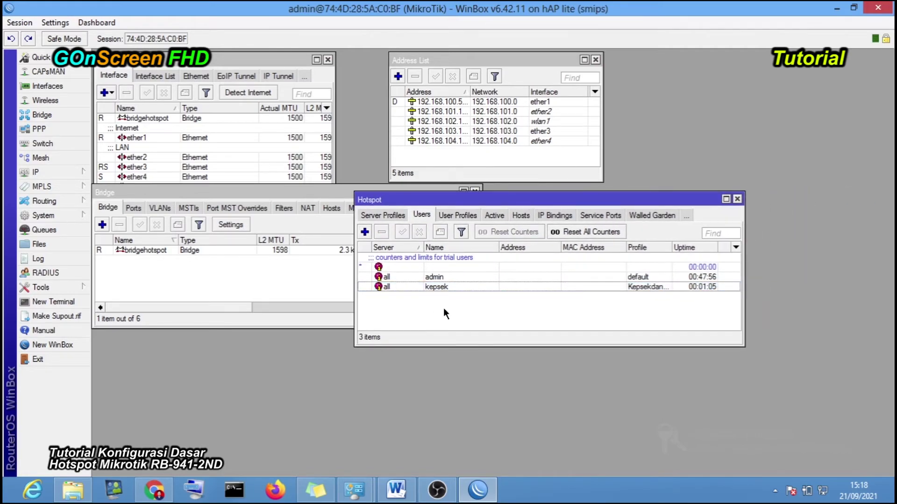
- Create a new hotspot user on the Siswa profile and enter its password
{"action": "left_click", "coordinate": [364, 232]}
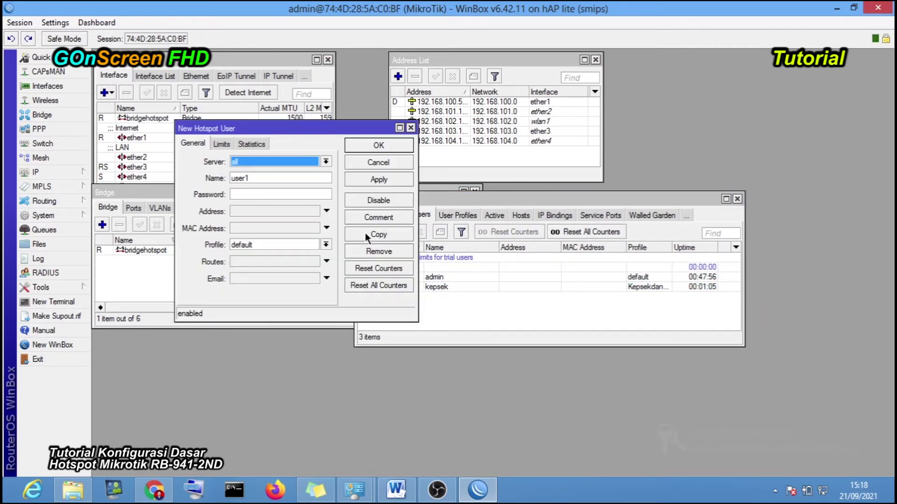
{"action": "left_click", "coordinate": [255, 178]}
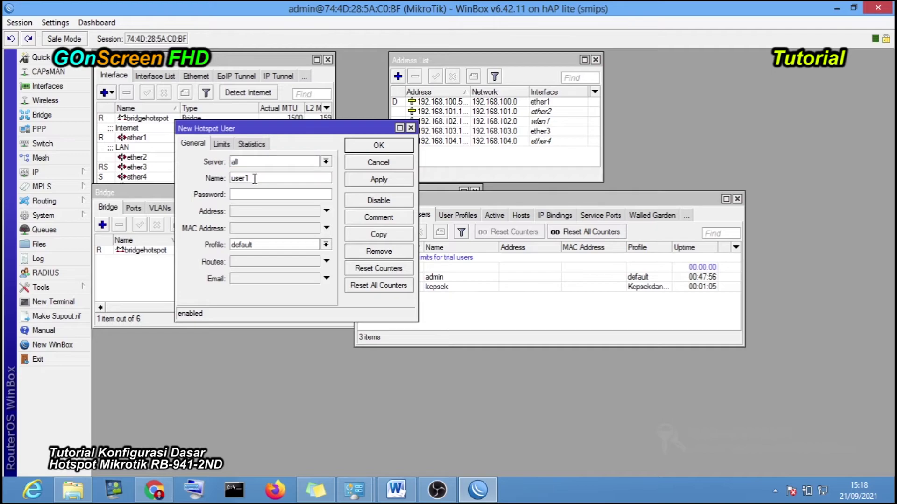
{"action": "left_click", "coordinate": [262, 243]}
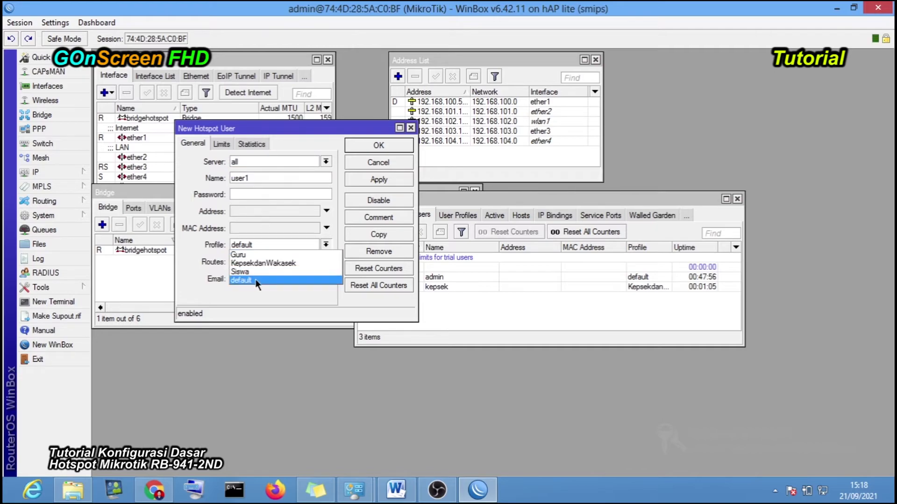
{"action": "left_click", "coordinate": [257, 278]}
{"action": "left_click_drag", "start_coordinate": [298, 130], "coordinate": [342, 153]}
{"action": "left_click", "coordinate": [302, 216]}
{"action": "type", "text": "12"}
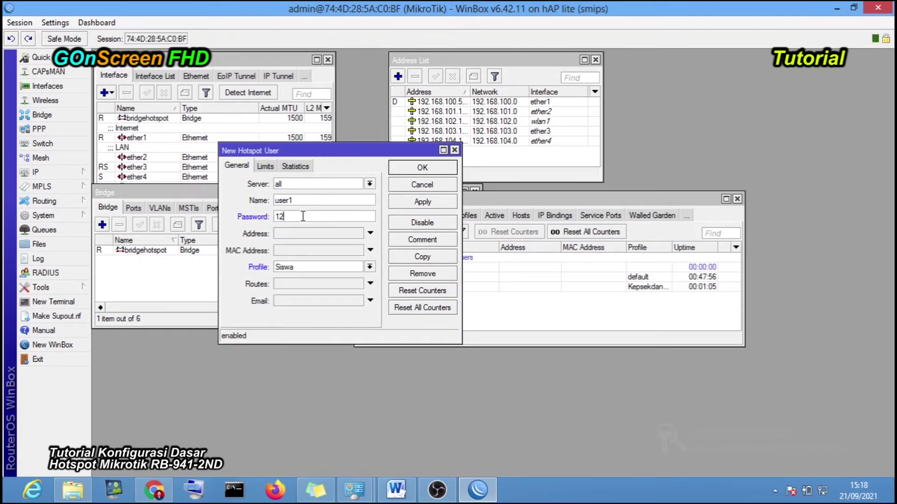
{"action": "type", "text": "346"}
{"action": "key", "text": "BackSpace"}
{"action": "type", "text": "5"}
- Set the user's Limit Uptime to 00:02:00 on the Limits tab
{"action": "left_click", "coordinate": [264, 166]}
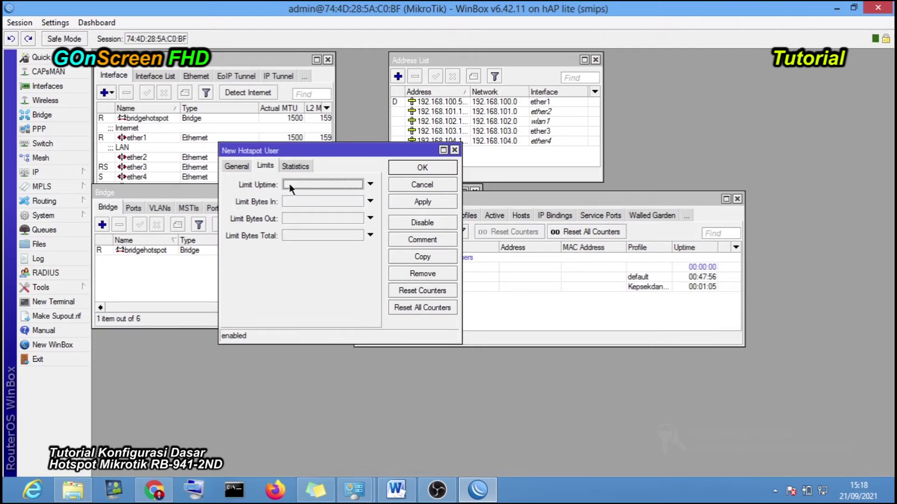
{"action": "left_click", "coordinate": [290, 183]}
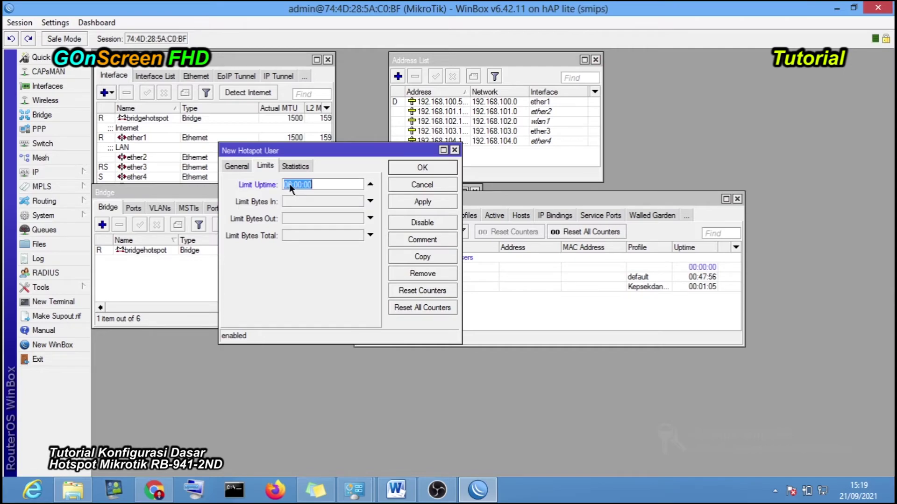
{"action": "left_click", "coordinate": [311, 186]}
{"action": "key", "text": "Home"}
{"action": "key", "text": "Right"}
{"action": "key", "text": "Delete"}
{"action": "key", "text": "shift+Left"}
{"action": "key", "text": "BackSpace"}
{"action": "type", "text": "0"}
{"action": "left_click_drag", "start_coordinate": [300, 183], "coordinate": [298, 183]}
{"action": "type", "text": "2"}
- Recheck the two-minute limit and save user1 with Apply and OK
{"action": "left_click", "coordinate": [237, 166]}
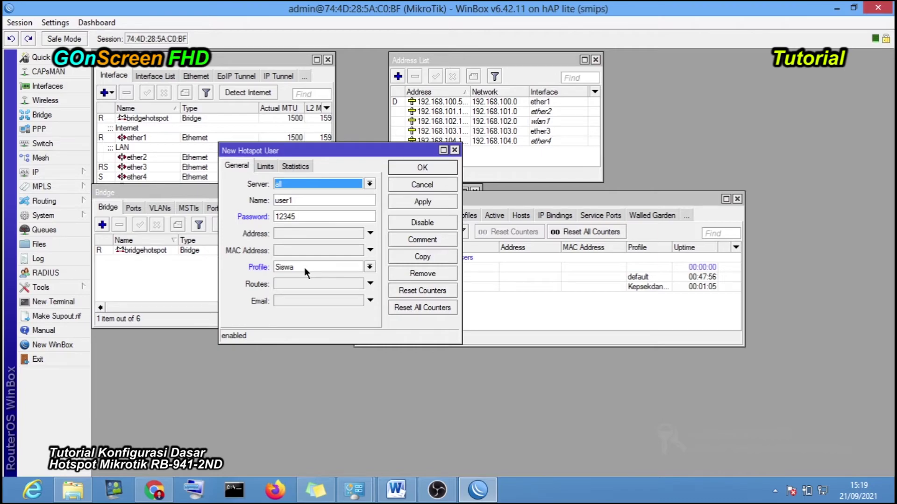
{"action": "left_click", "coordinate": [254, 165]}
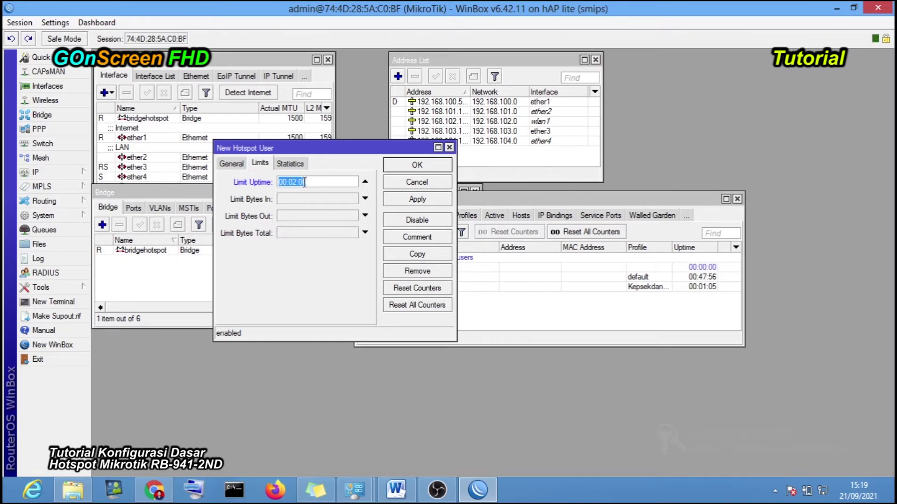
{"action": "left_click", "coordinate": [231, 163]}
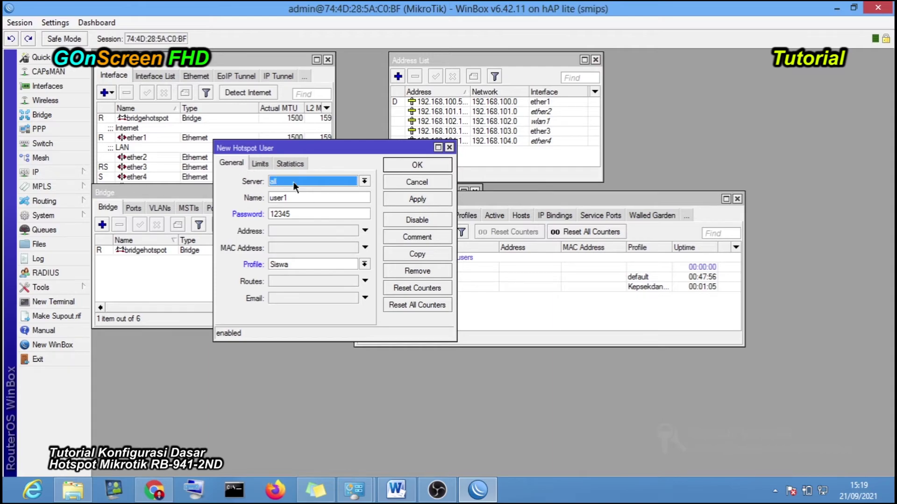
{"action": "left_click", "coordinate": [417, 200]}
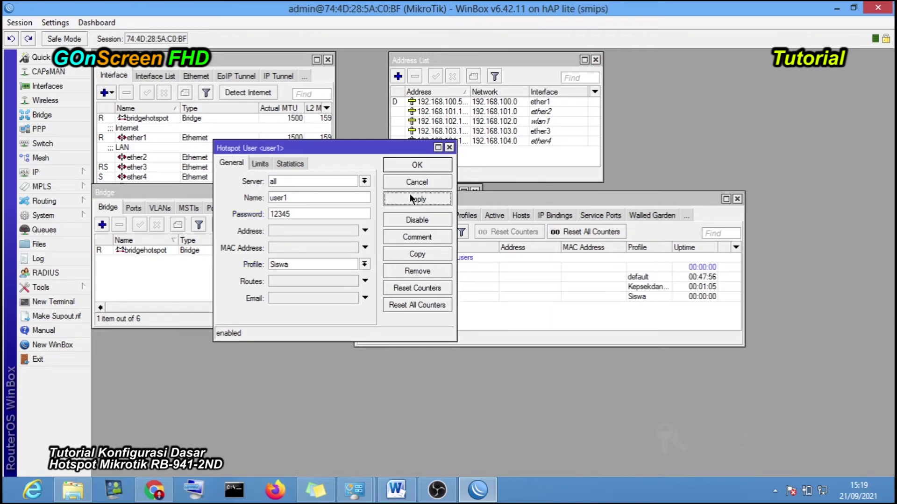
{"action": "left_click", "coordinate": [414, 165]}
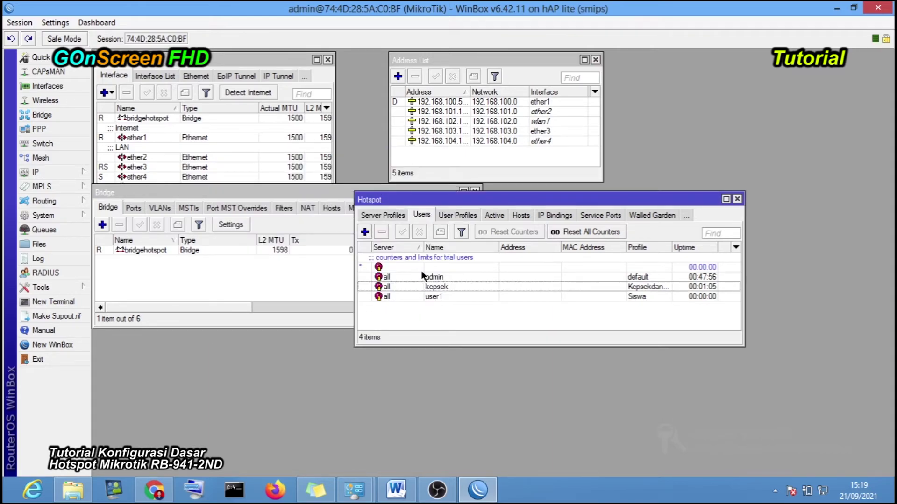
- Select user1, check the Siswa profile's 250k/250k rate limit, and bring Chrome forward
{"action": "left_click", "coordinate": [446, 299]}
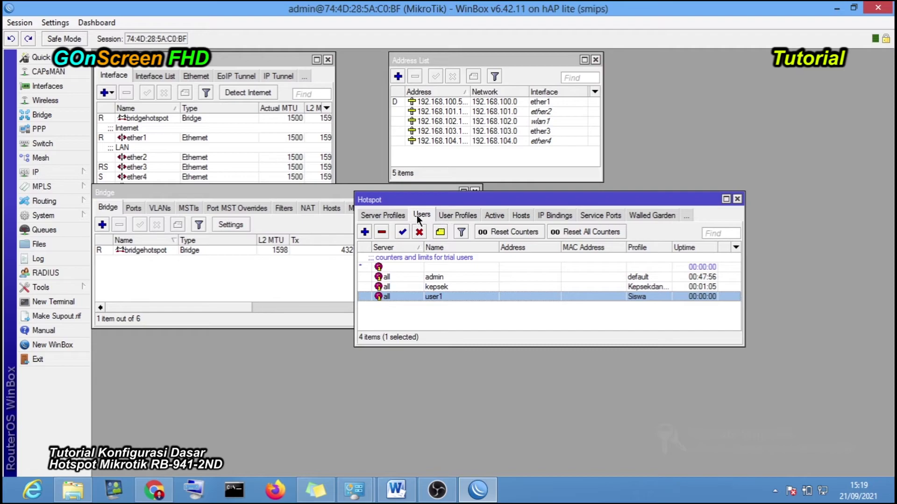
{"action": "left_click", "coordinate": [447, 217]}
{"action": "left_click", "coordinate": [580, 279]}
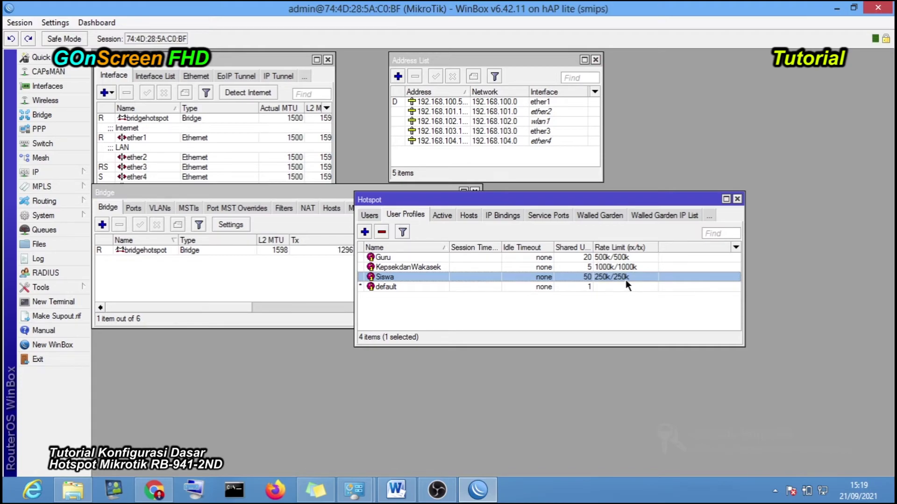
{"action": "left_click", "coordinate": [307, 193]}
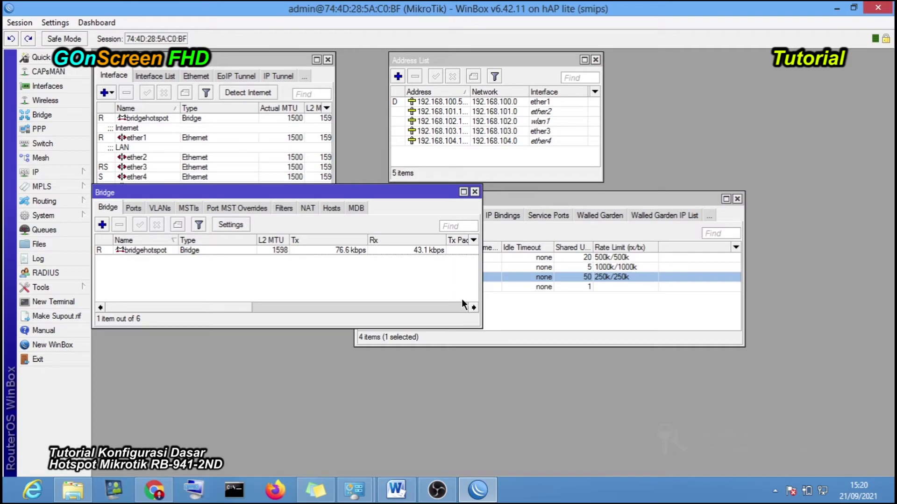
{"action": "left_click", "coordinate": [154, 491]}
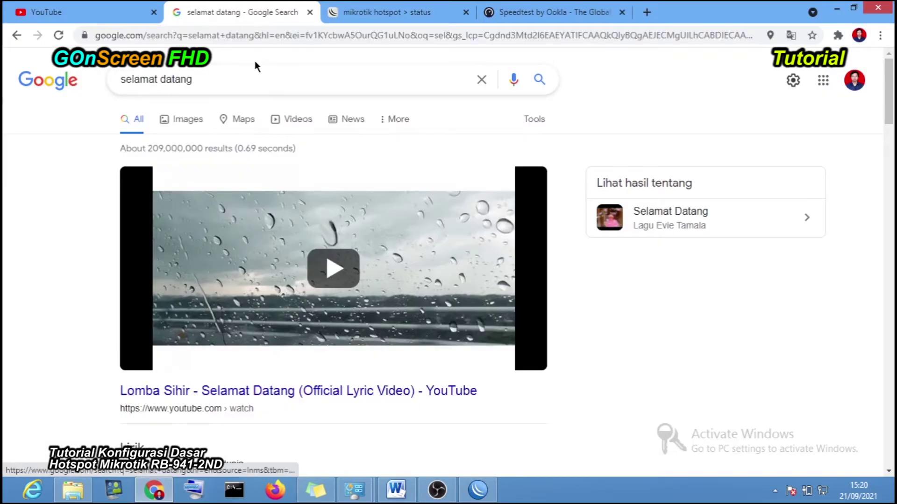
- Log off the current hotspot session and attempt to sign in as user1
{"action": "left_click", "coordinate": [404, 10]}
{"action": "left_click", "coordinate": [453, 309]}
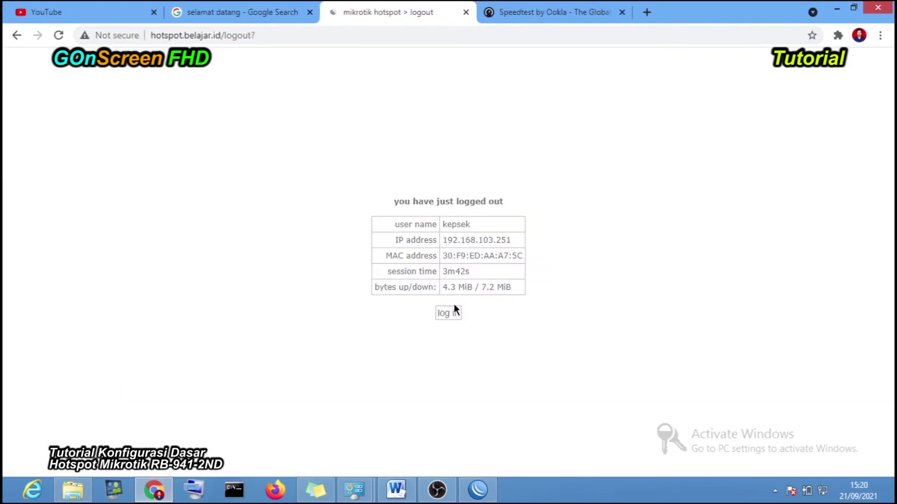
{"action": "left_click", "coordinate": [457, 314]}
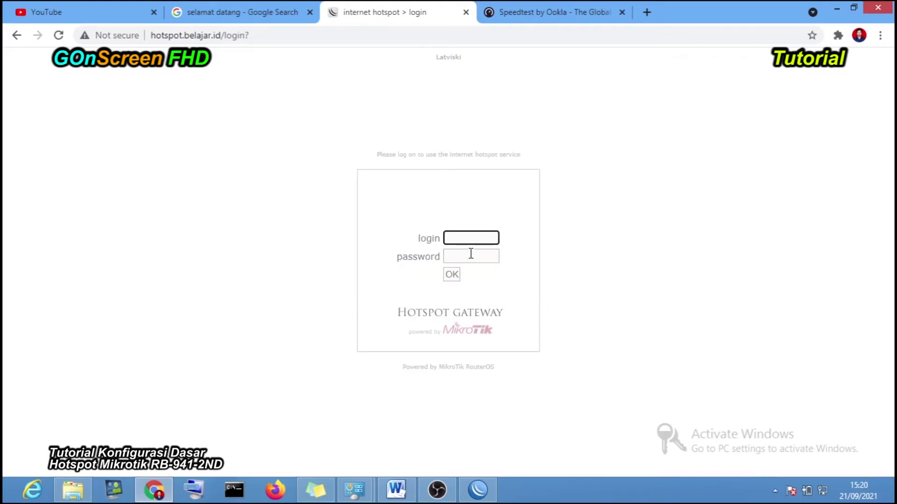
{"action": "left_click", "coordinate": [459, 237]}
{"action": "left_click", "coordinate": [627, 213]}
{"action": "left_click", "coordinate": [477, 237]}
{"action": "left_click", "coordinate": [469, 332]}
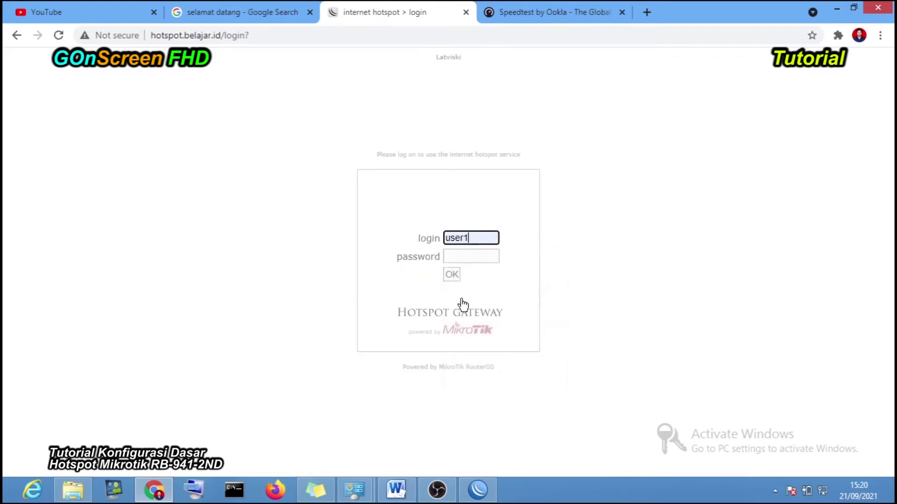
{"action": "left_click", "coordinate": [453, 257]}
{"action": "type", "text": "1"}
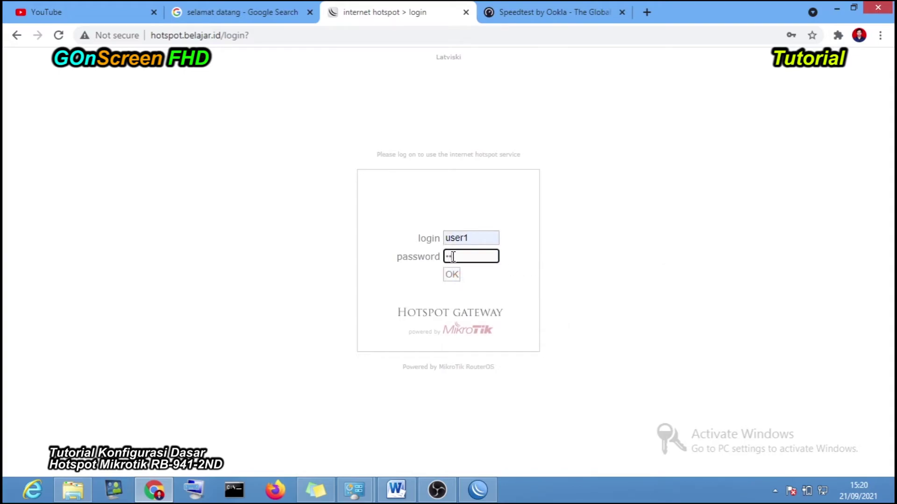
{"action": "type", "text": "23"}
{"action": "left_click", "coordinate": [455, 276]}
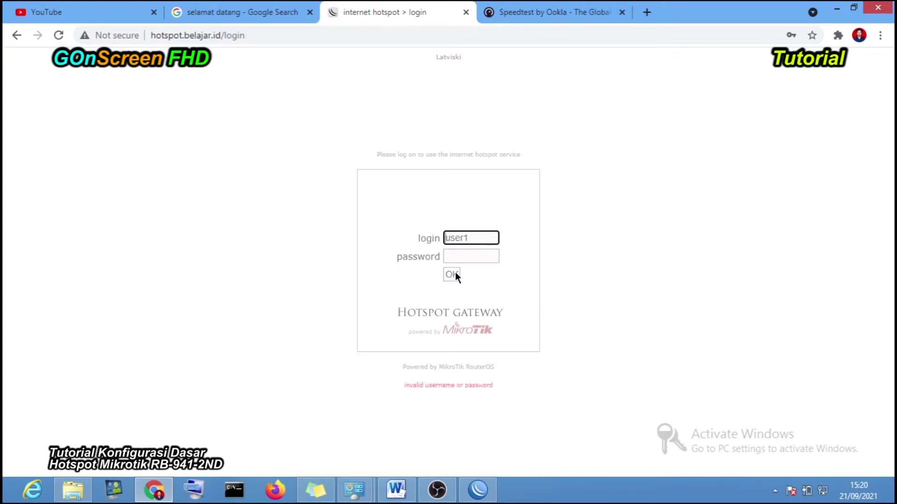
- In WinBox, check user1's stored password and close its settings unchanged
{"action": "left_click", "coordinate": [477, 490]}
{"action": "left_click", "coordinate": [528, 311]}
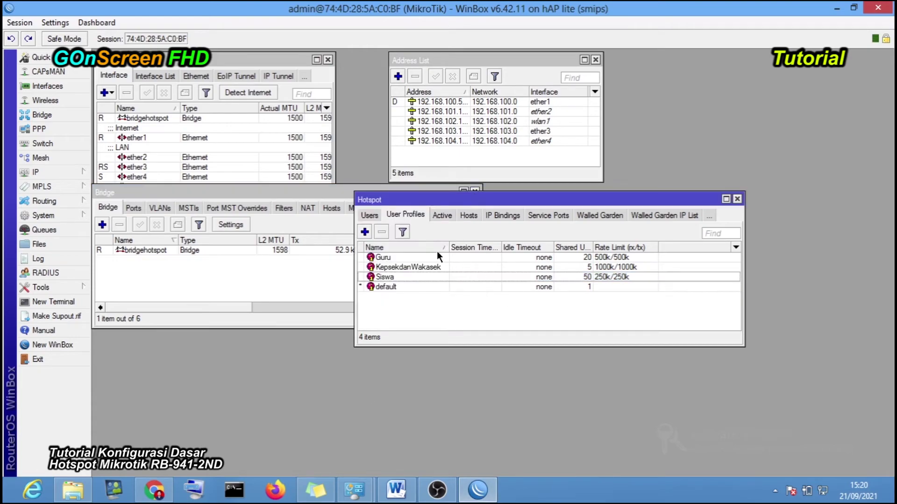
{"action": "left_click", "coordinate": [376, 215]}
{"action": "double_click", "coordinate": [416, 296]}
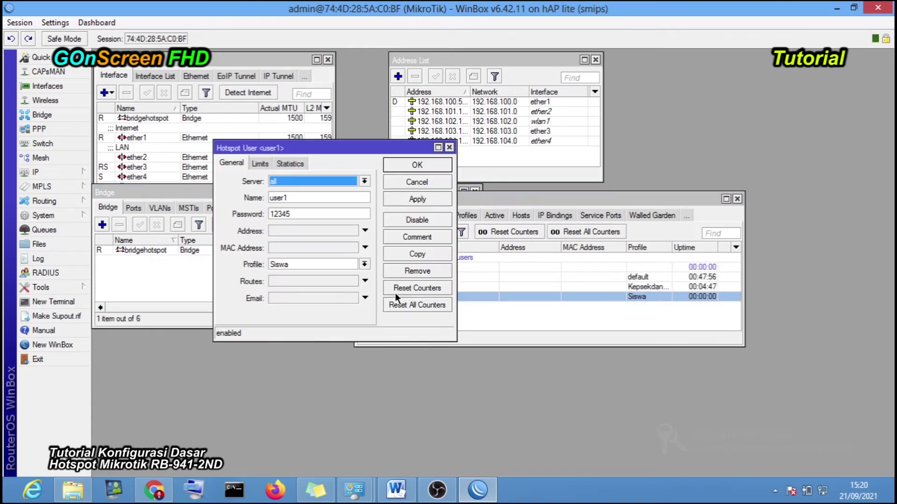
{"action": "left_click", "coordinate": [274, 214]}
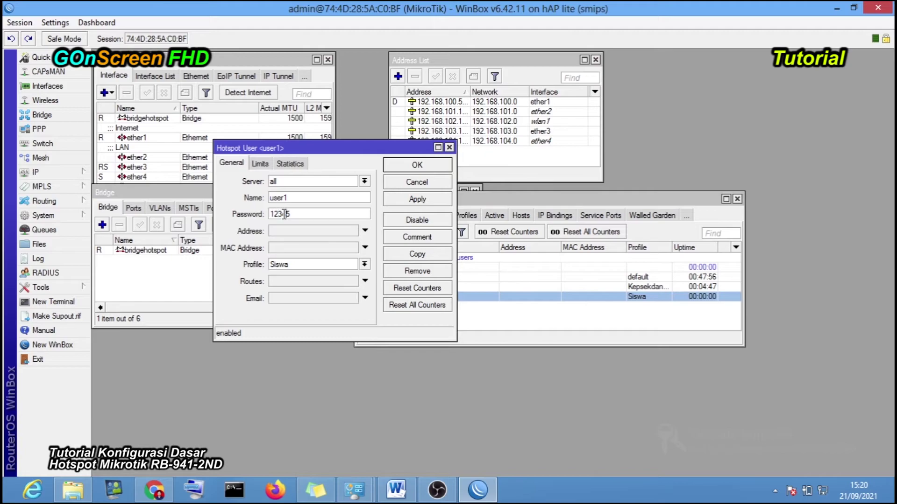
{"action": "left_click", "coordinate": [571, 346]}
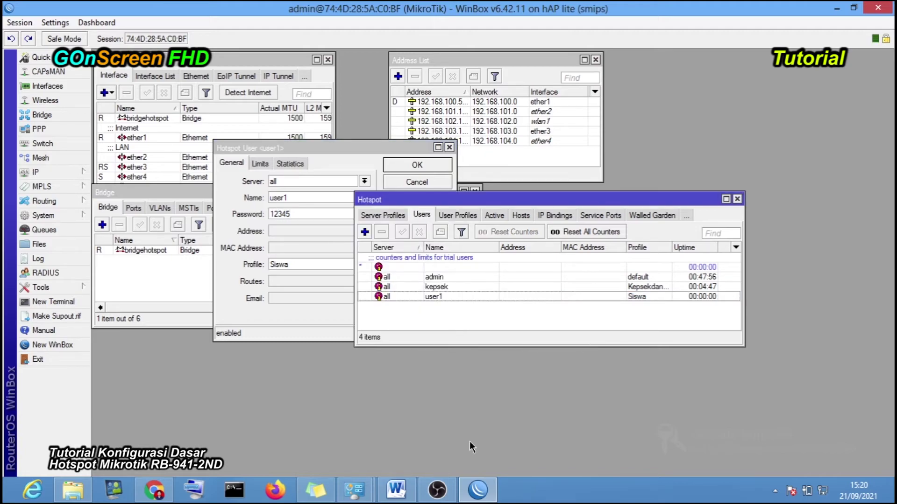
{"action": "left_click", "coordinate": [416, 165]}
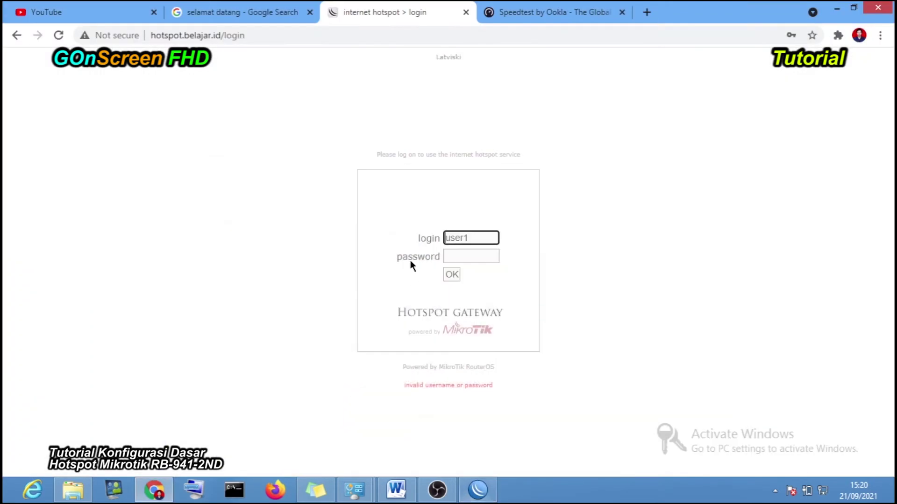
- Retry the user1 login with the correct password and dismiss the browser's password warning
{"action": "left_click", "coordinate": [453, 257]}
{"action": "type", "text": "12"}
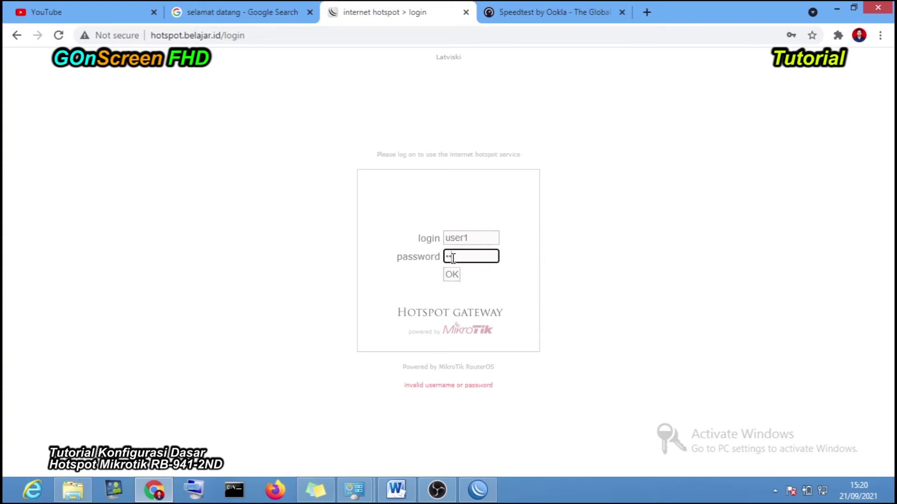
{"action": "type", "text": "34"}
{"action": "left_click", "coordinate": [451, 274]}
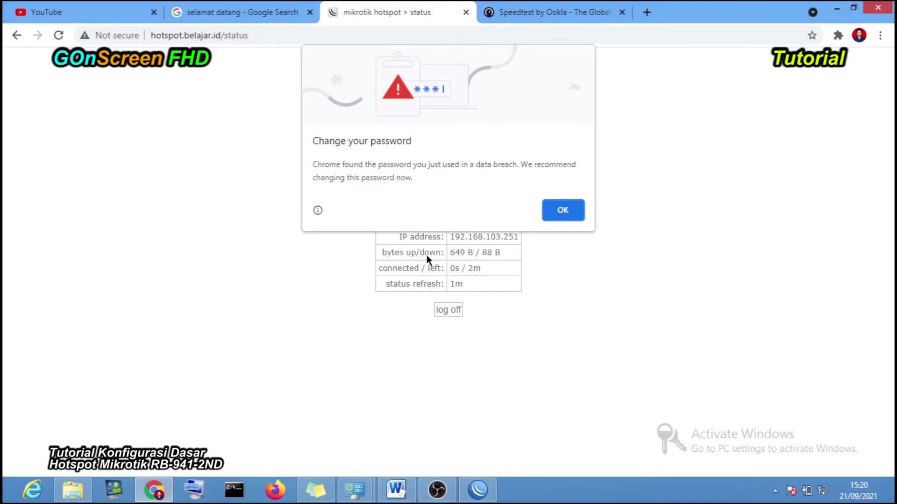
{"action": "left_click", "coordinate": [556, 211]}
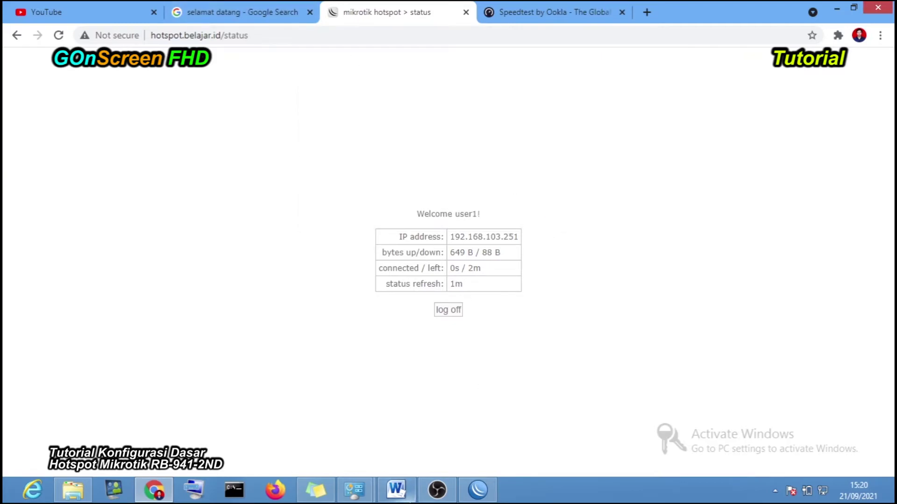
- Show user1's hotspot2 session in the Active list, widened to reveal uptime and rate columns
{"action": "left_click", "coordinate": [486, 498]}
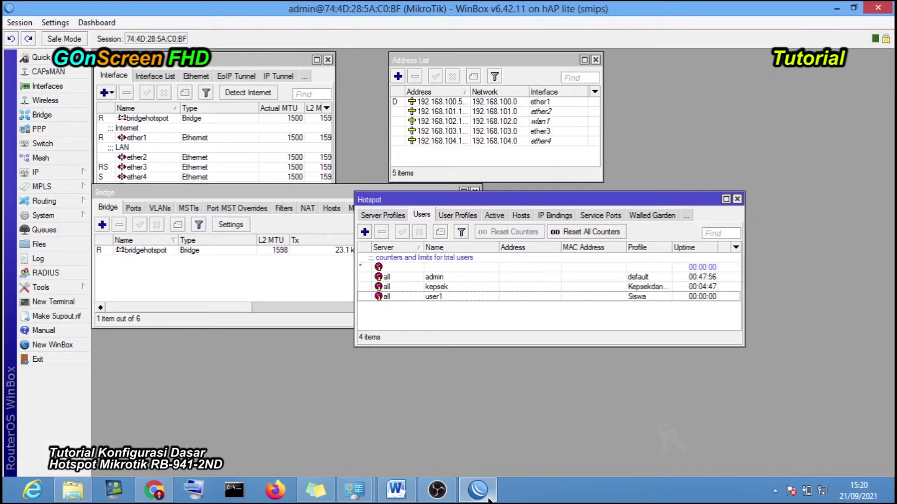
{"action": "left_click_drag", "start_coordinate": [495, 201], "coordinate": [395, 246]}
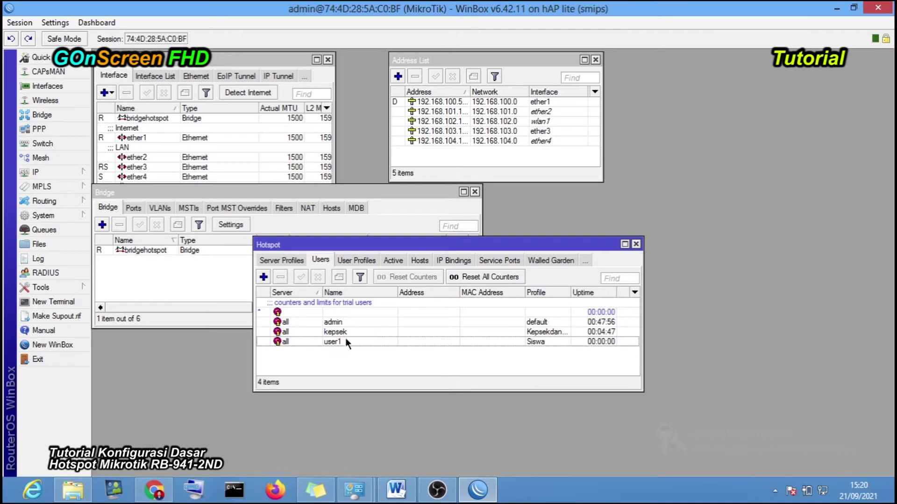
{"action": "left_click", "coordinate": [534, 346]}
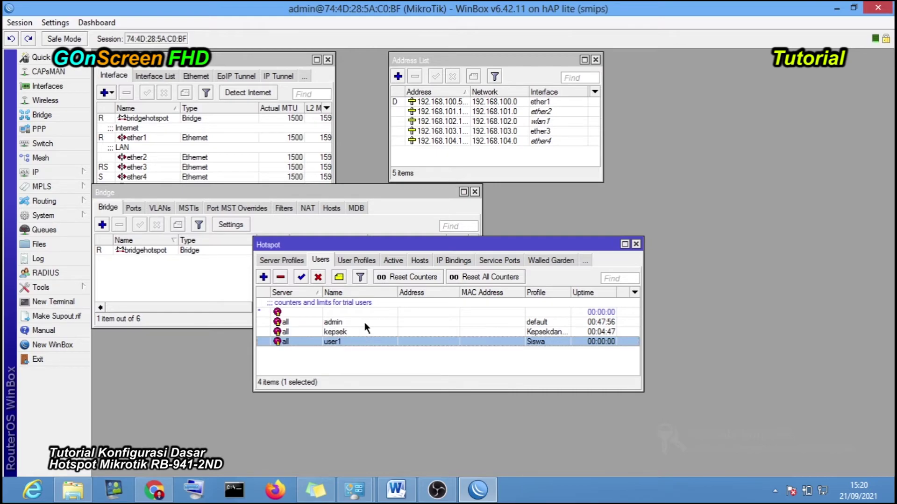
{"action": "left_click", "coordinate": [386, 261]}
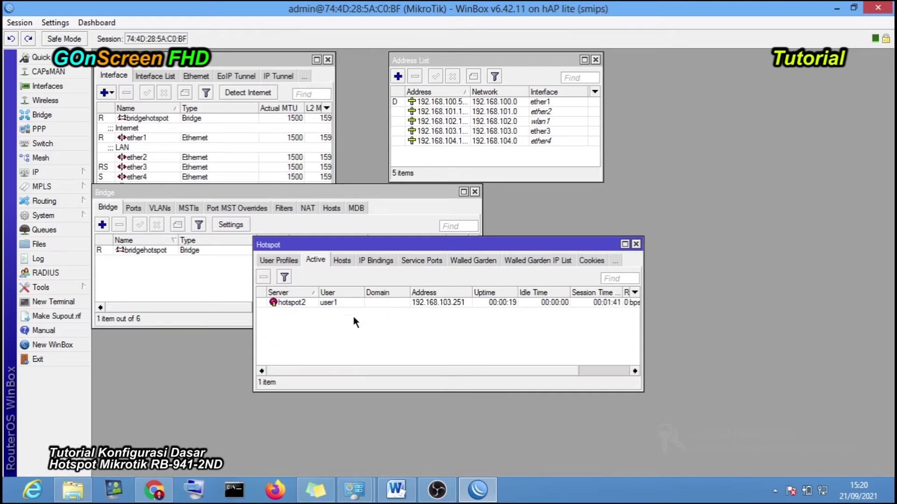
{"action": "left_click", "coordinate": [327, 304]}
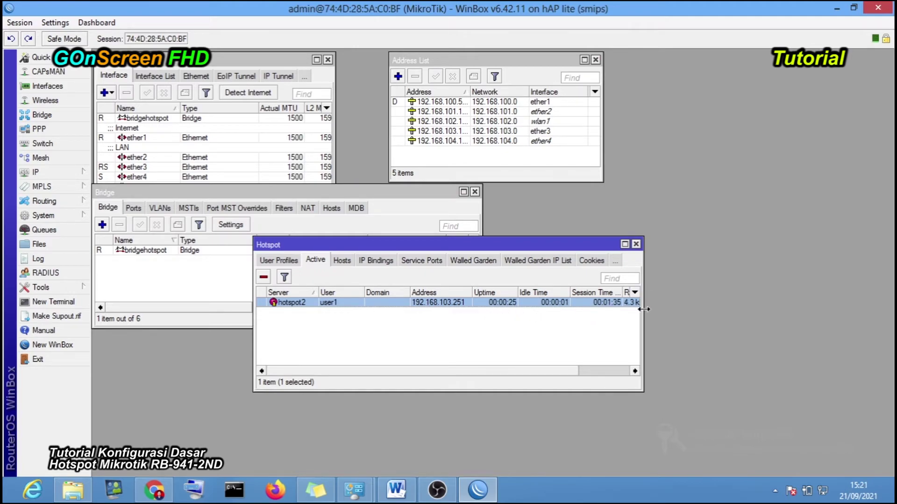
{"action": "left_click_drag", "start_coordinate": [643, 308], "coordinate": [771, 309]}
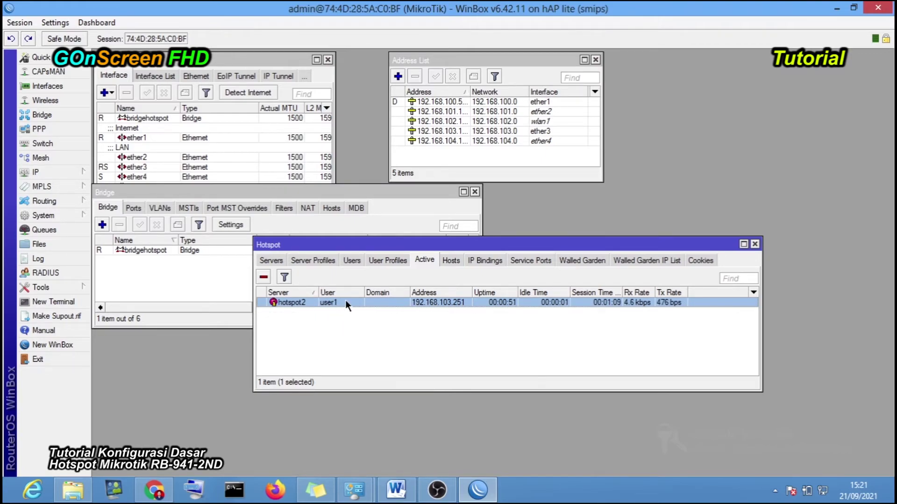
- Browse Servers, Server Profiles and User Profiles, back to Active, then switch to Chrome
{"action": "left_click", "coordinate": [272, 261]}
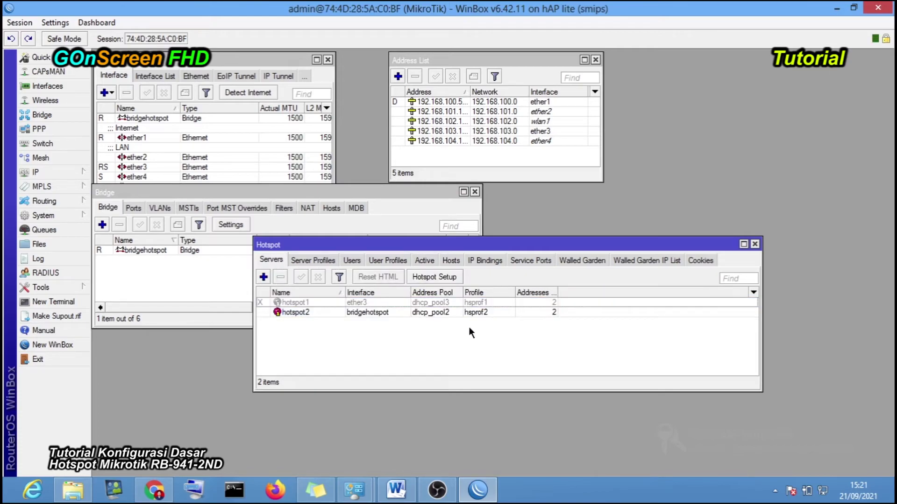
{"action": "left_click", "coordinate": [326, 262]}
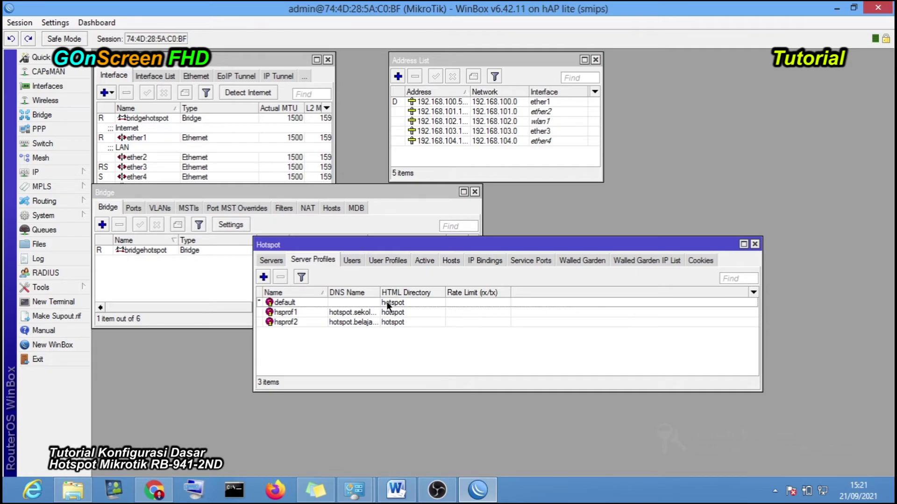
{"action": "left_click", "coordinate": [387, 262]}
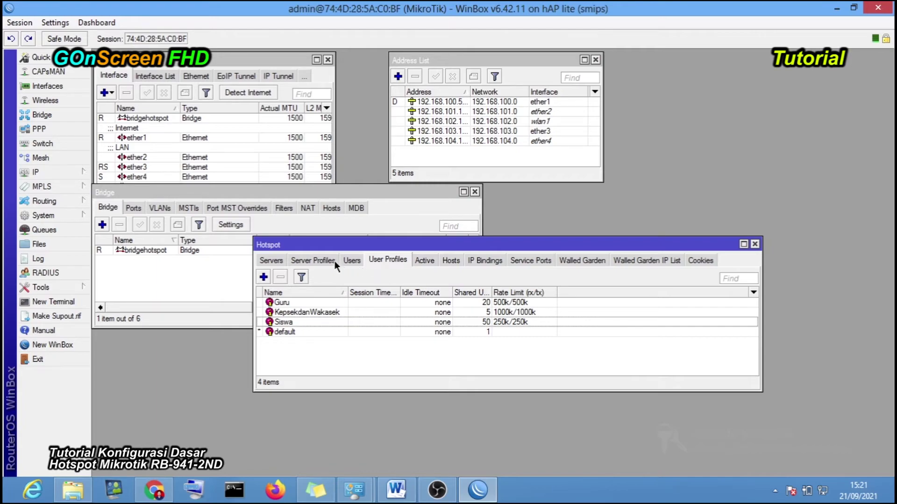
{"action": "left_click", "coordinate": [422, 263]}
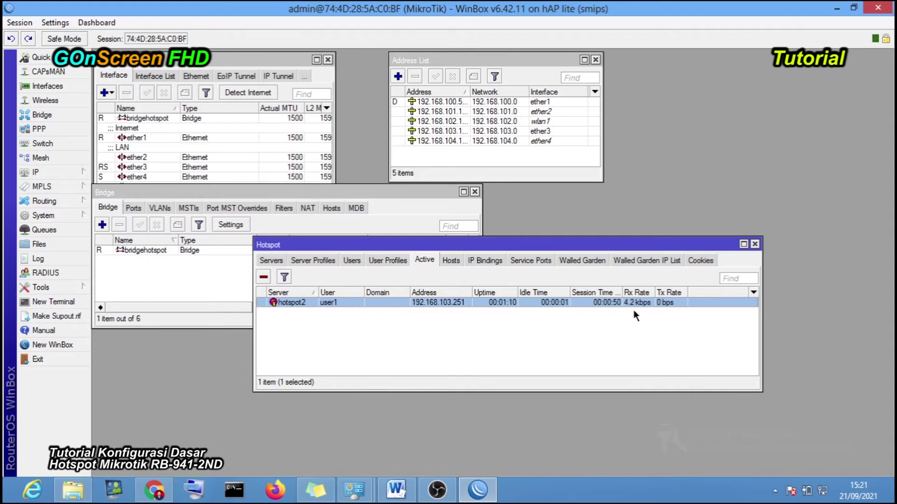
{"action": "left_click", "coordinate": [154, 490]}
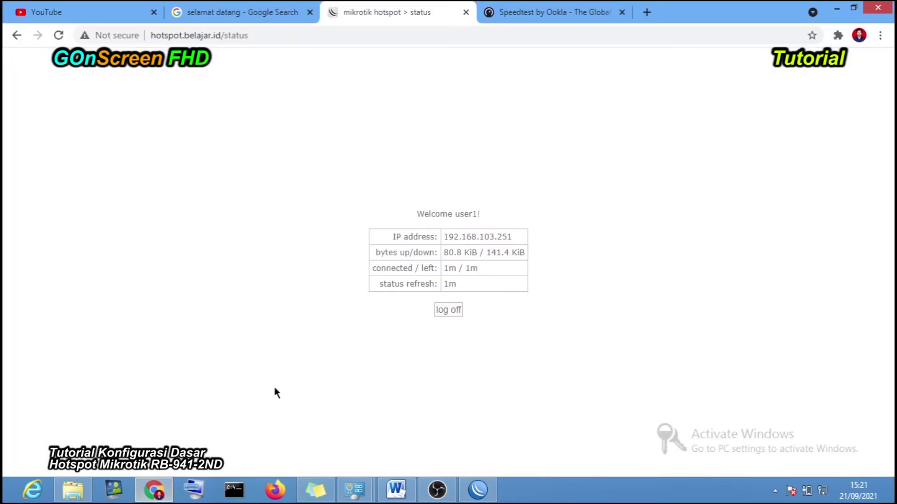
- Refresh the status page and log user1 off with 41 seconds remaining
{"action": "left_click", "coordinate": [59, 36]}
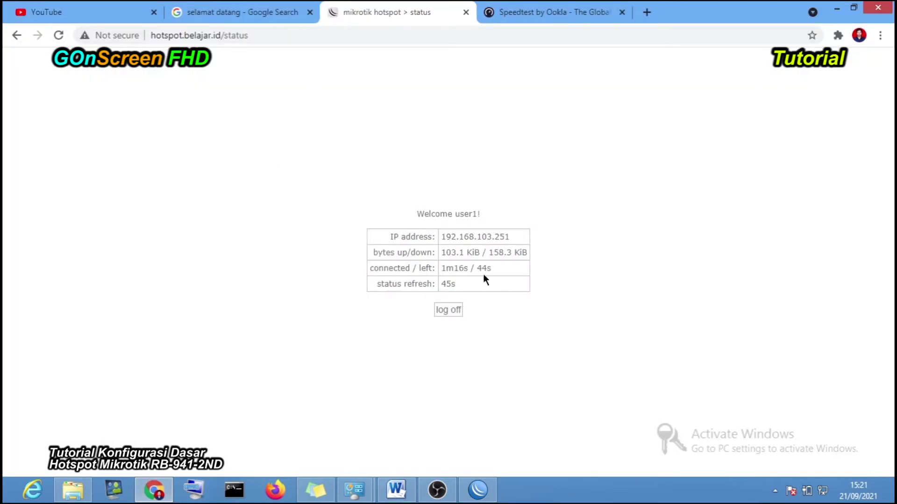
{"action": "left_click", "coordinate": [452, 309]}
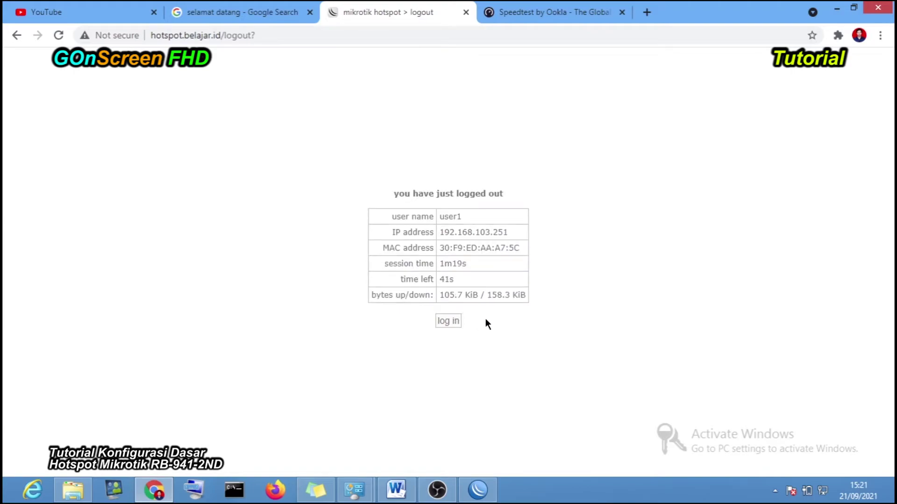
{"action": "left_click", "coordinate": [450, 321]}
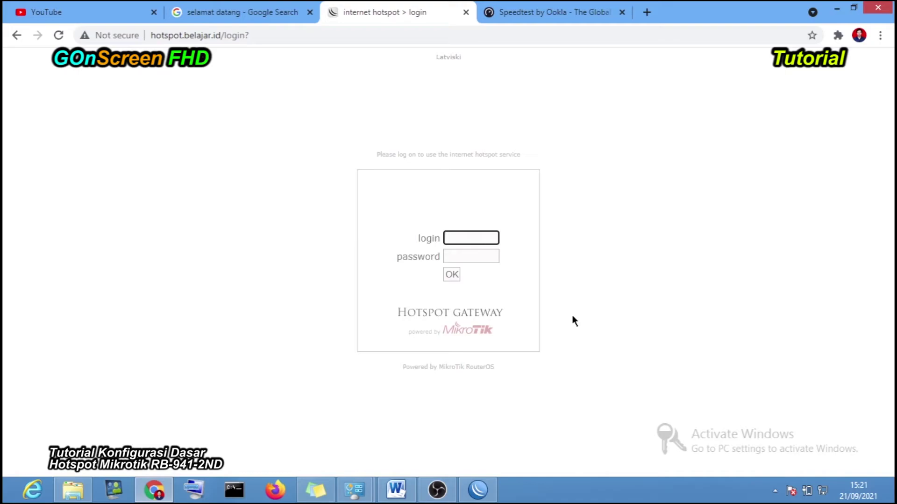
- Check WinBox's widened Users list showing user1 at 00:01:19 uptime, then return to Chrome
{"action": "left_click", "coordinate": [477, 489]}
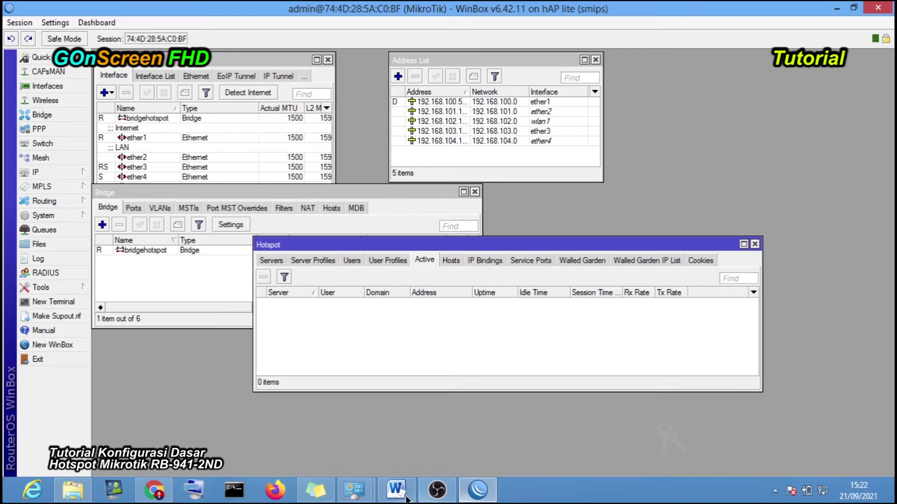
{"action": "left_click", "coordinate": [153, 490]}
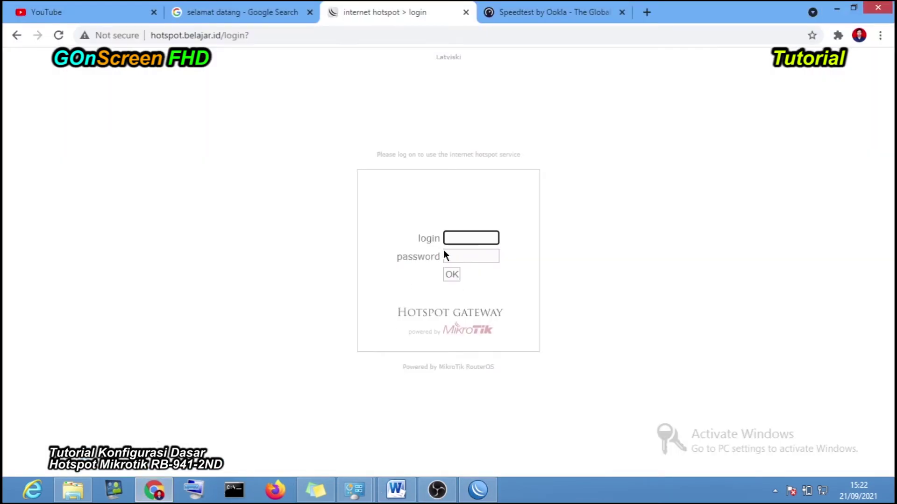
{"action": "left_click", "coordinate": [477, 481]}
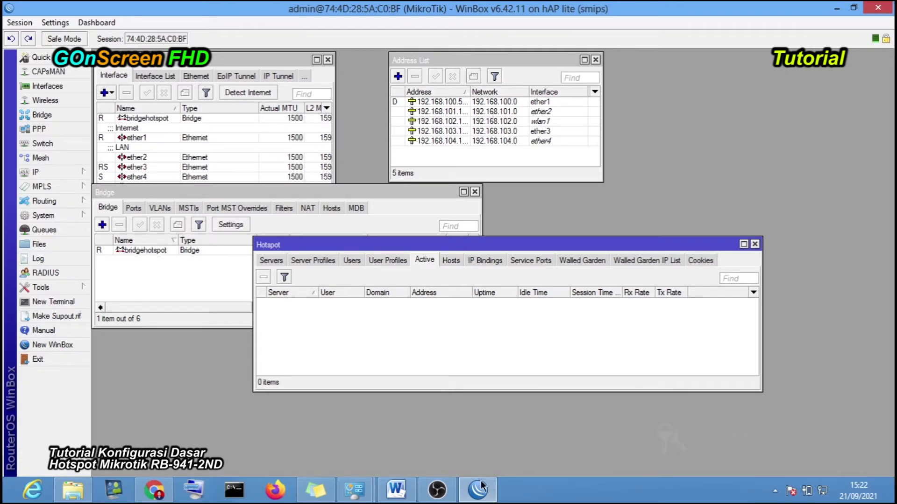
{"action": "left_click", "coordinate": [352, 260]}
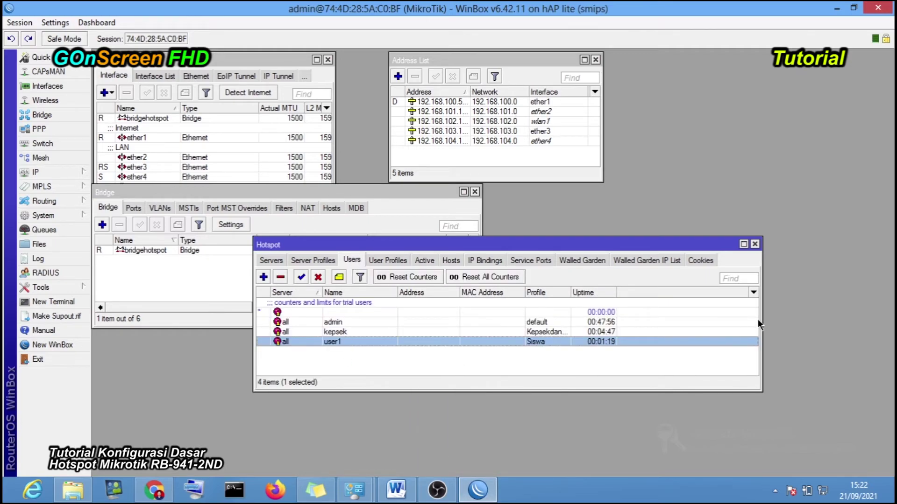
{"action": "left_click_drag", "start_coordinate": [758, 321], "coordinate": [805, 322]}
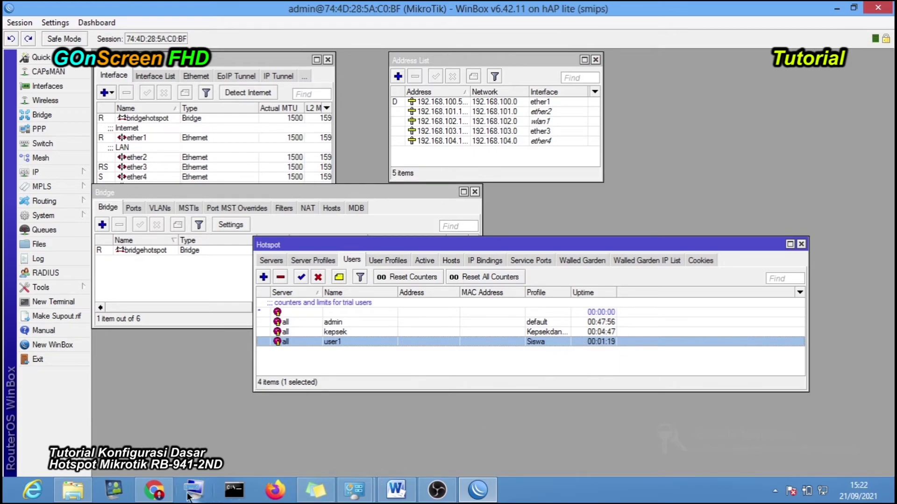
{"action": "left_click", "coordinate": [155, 491]}
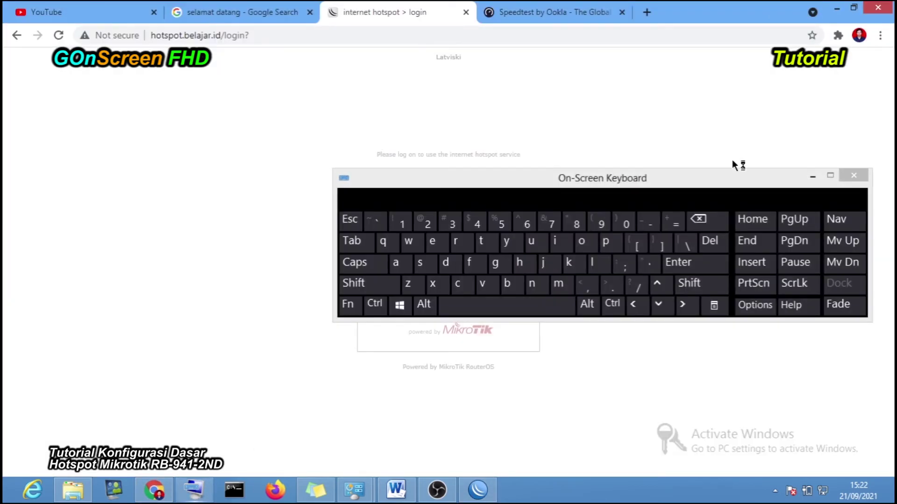
- Close the On-Screen Keyboard and view user1's 00:02:00 Limit Uptime in WinBox, cancelling unchanged
{"action": "left_click", "coordinate": [843, 177]}
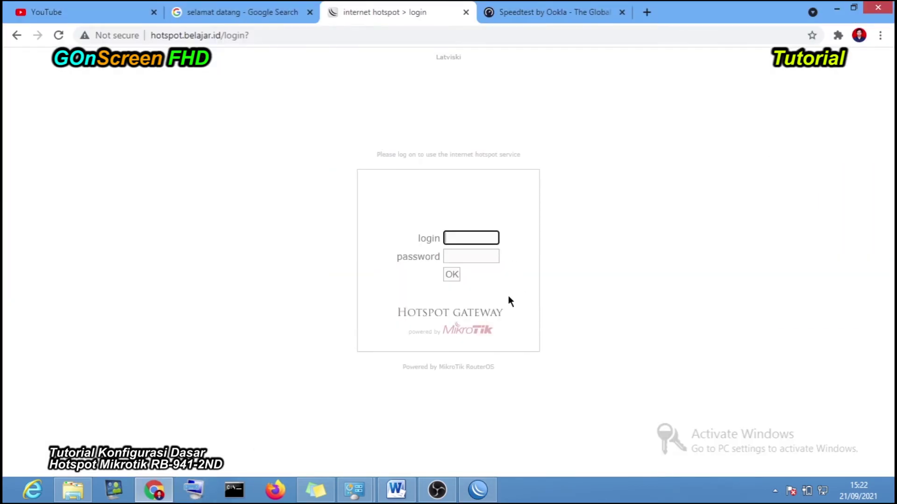
{"action": "left_click", "coordinate": [477, 489]}
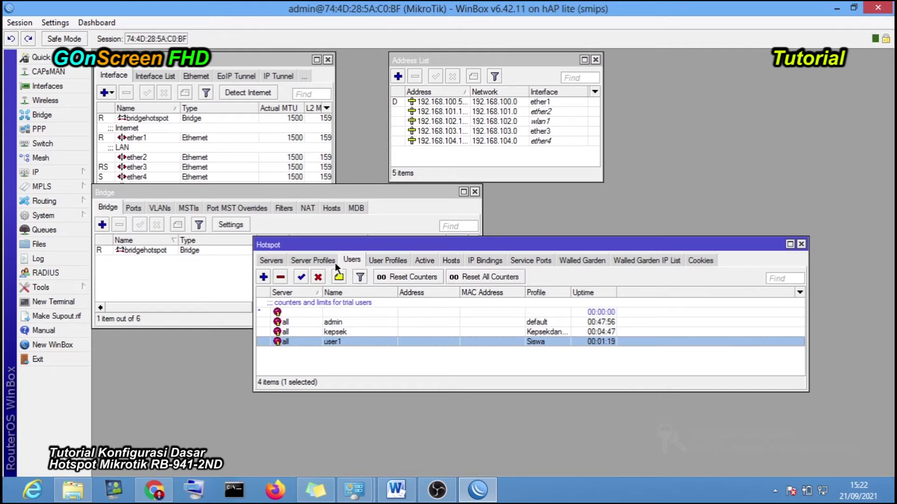
{"action": "double_click", "coordinate": [373, 342]}
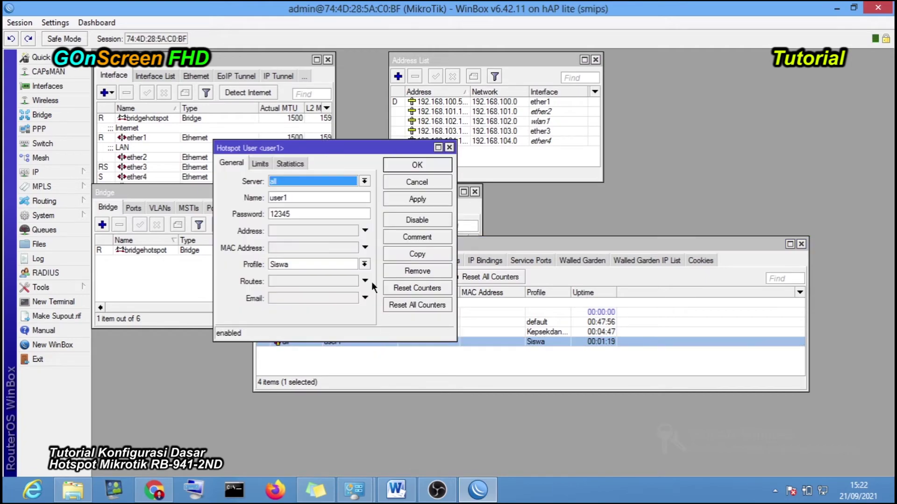
{"action": "left_click", "coordinate": [260, 164]}
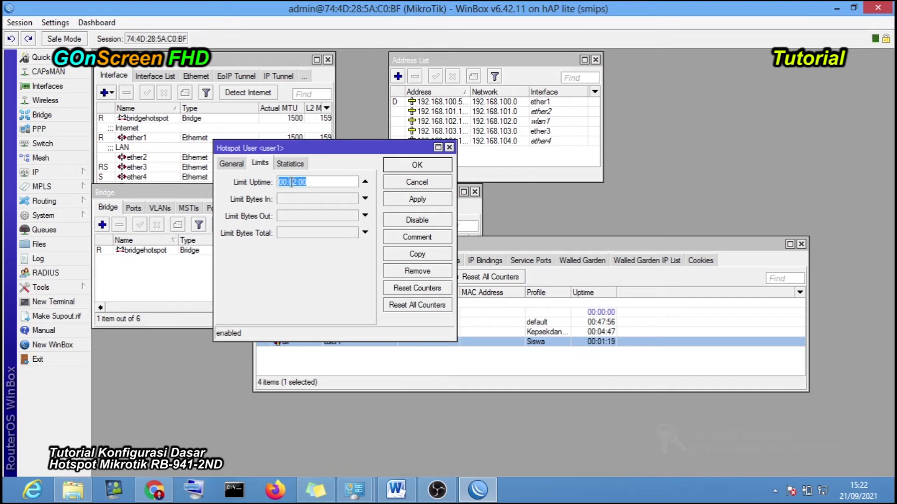
{"action": "left_click", "coordinate": [404, 182]}
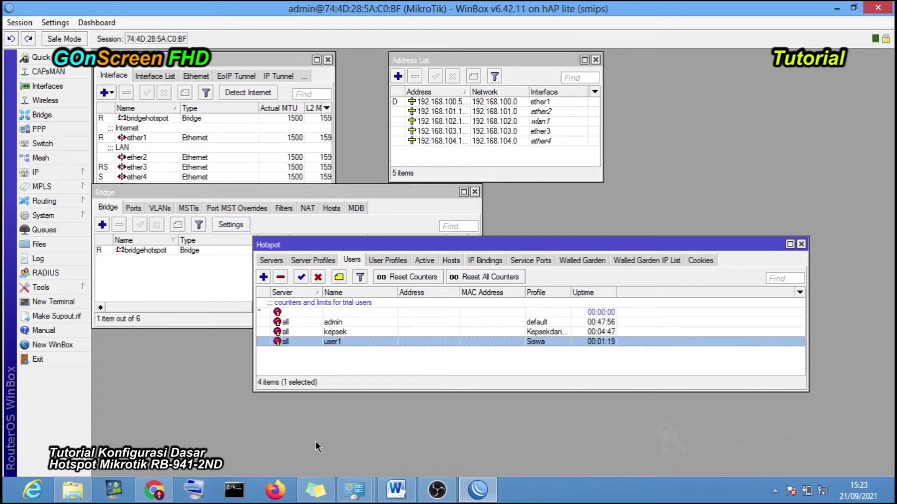
- Sign back in to the hotspot as user1 and refresh the status page
{"action": "left_click", "coordinate": [154, 489]}
{"action": "left_click", "coordinate": [452, 239]}
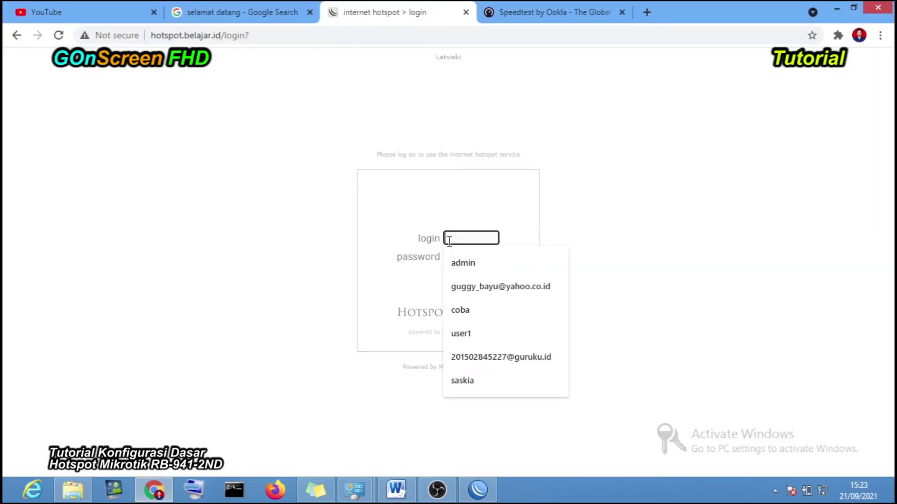
{"action": "left_click", "coordinate": [475, 334]}
{"action": "left_click", "coordinate": [460, 256]}
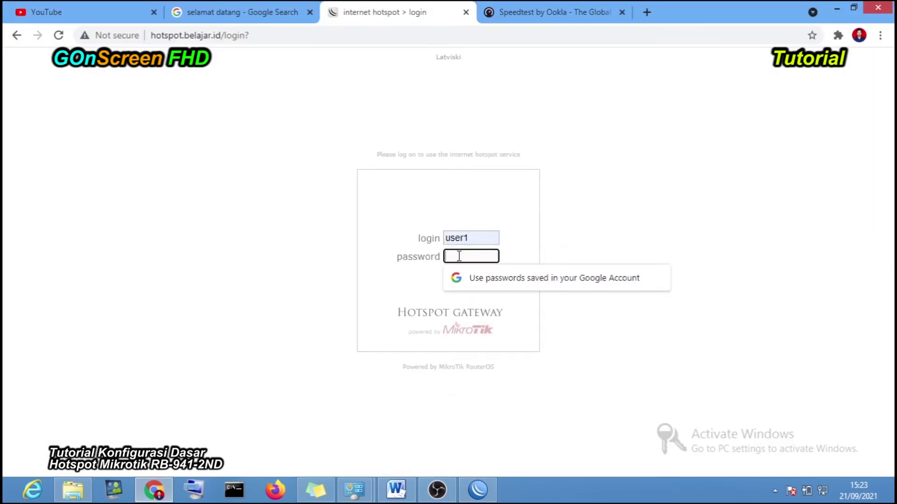
{"action": "type", "text": "12345"}
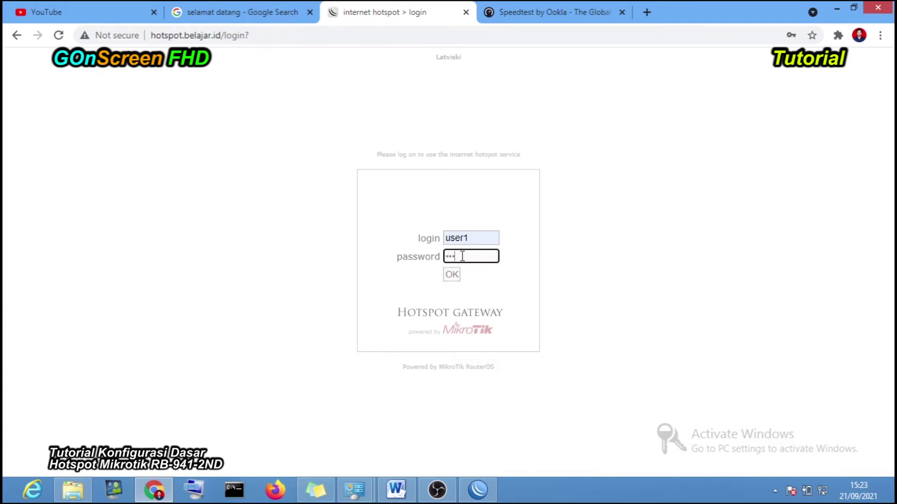
{"action": "left_click", "coordinate": [450, 276]}
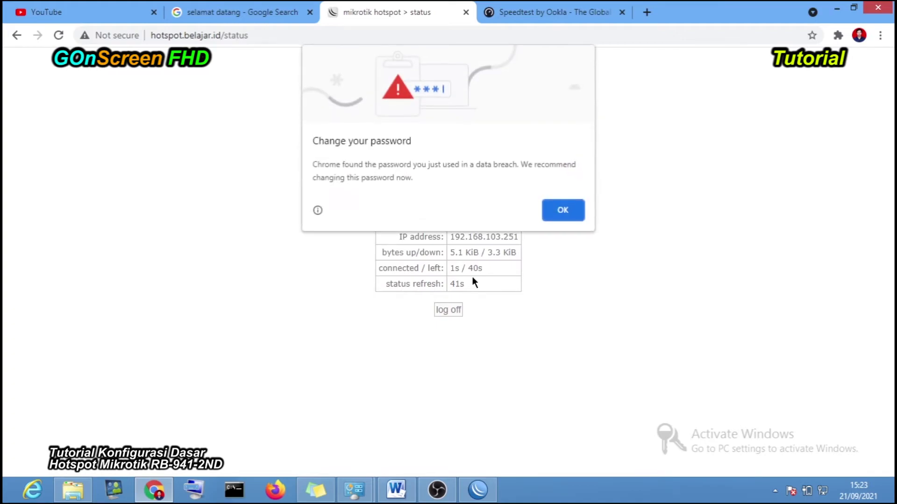
{"action": "left_click", "coordinate": [563, 208]}
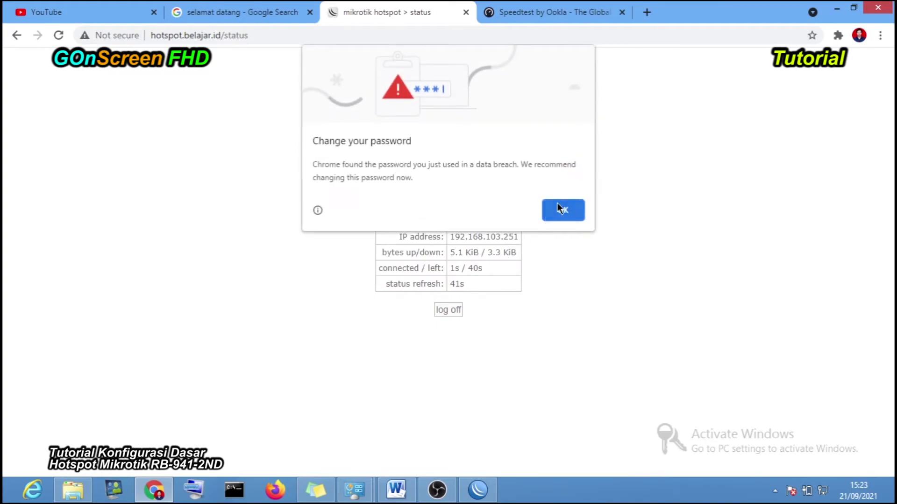
{"action": "left_click", "coordinate": [60, 33]}
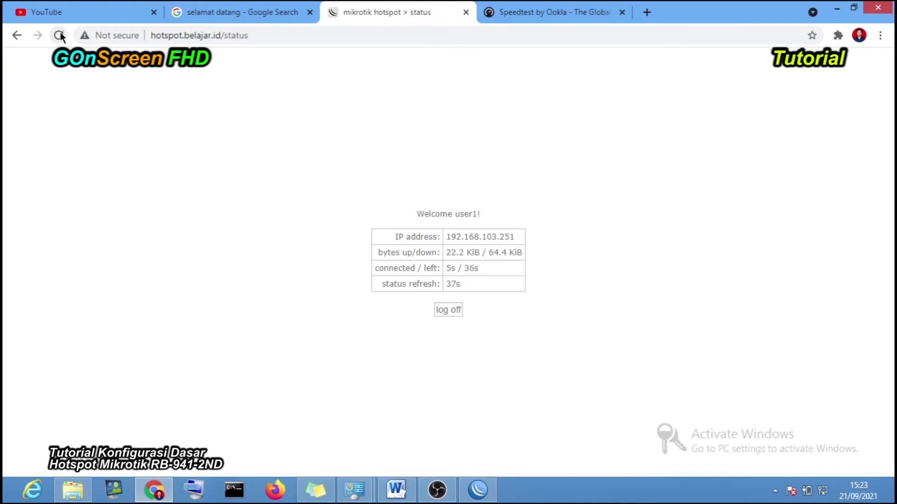
- Browse Google and YouTube, glance at the Speedtest result, and return to YouTube's home page
{"action": "left_click", "coordinate": [192, 13]}
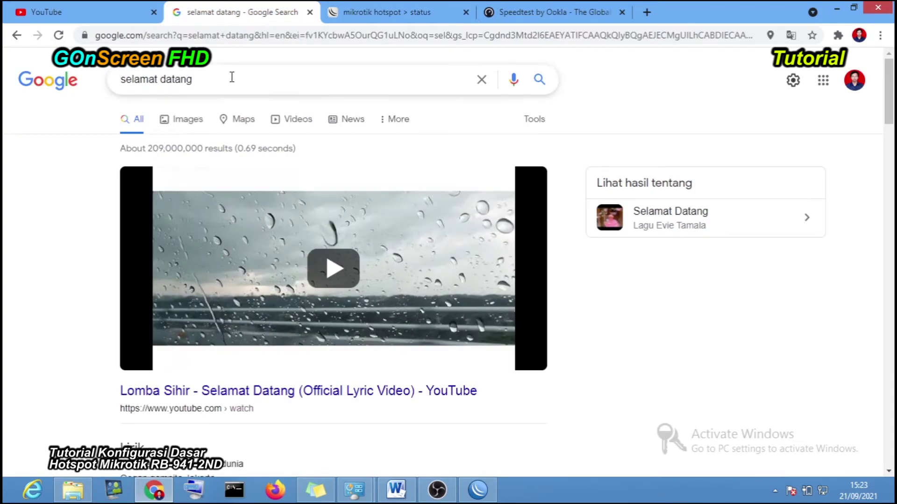
{"action": "left_click", "coordinate": [71, 80]}
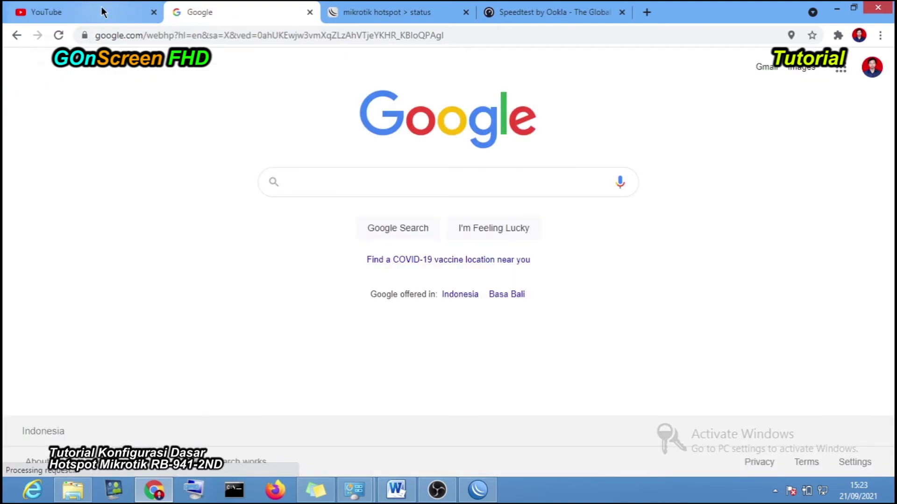
{"action": "left_click", "coordinate": [101, 8]}
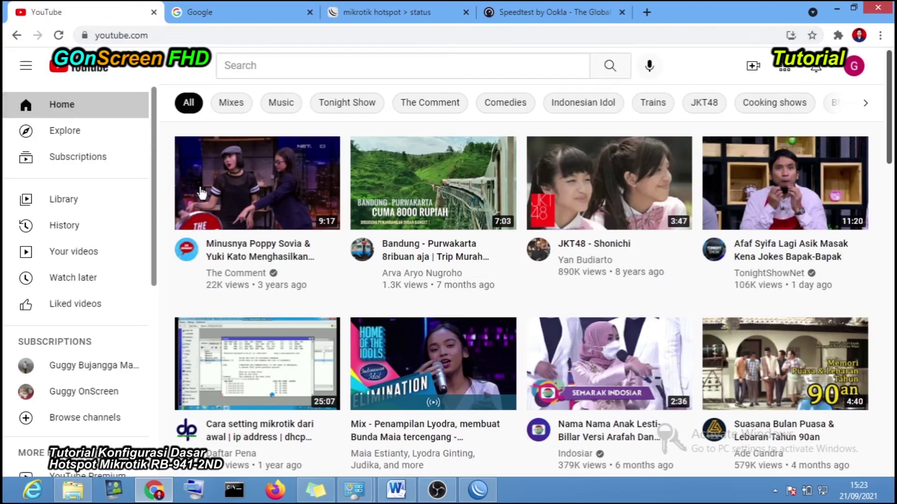
{"action": "left_click", "coordinate": [88, 366]}
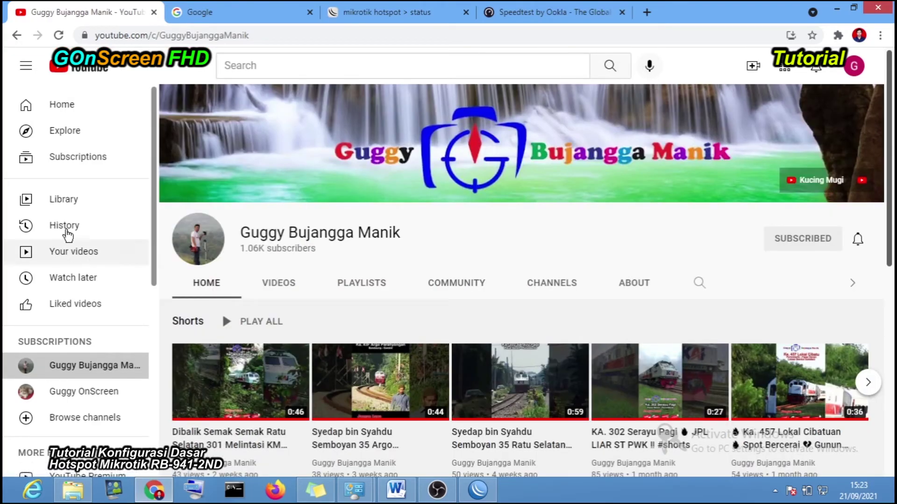
{"action": "left_click", "coordinate": [88, 110]}
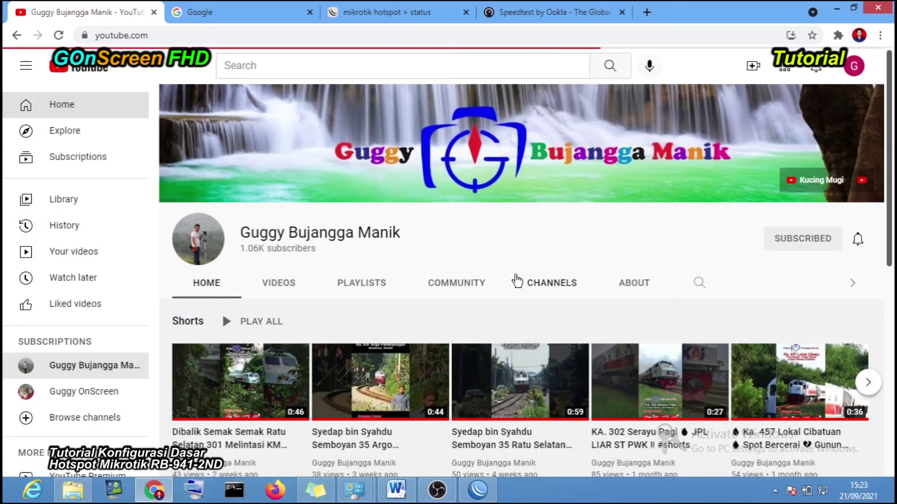
{"action": "left_click", "coordinate": [556, 12]}
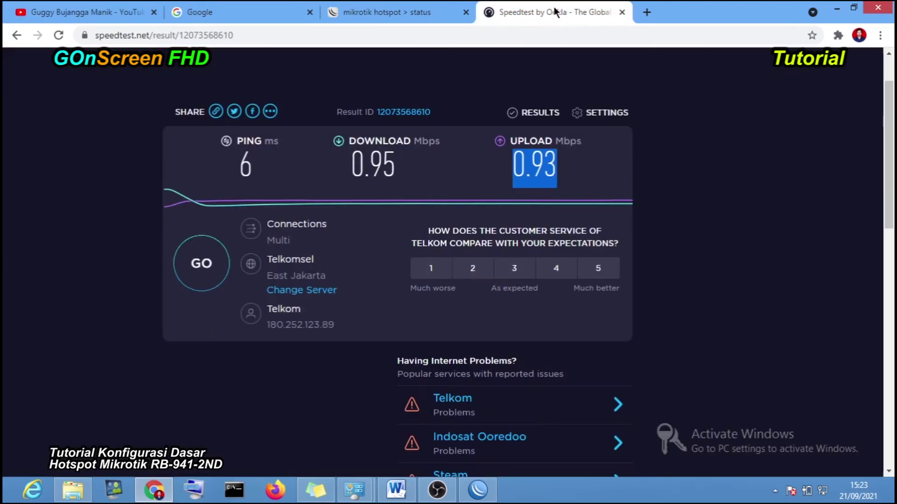
{"action": "left_click", "coordinate": [89, 12]}
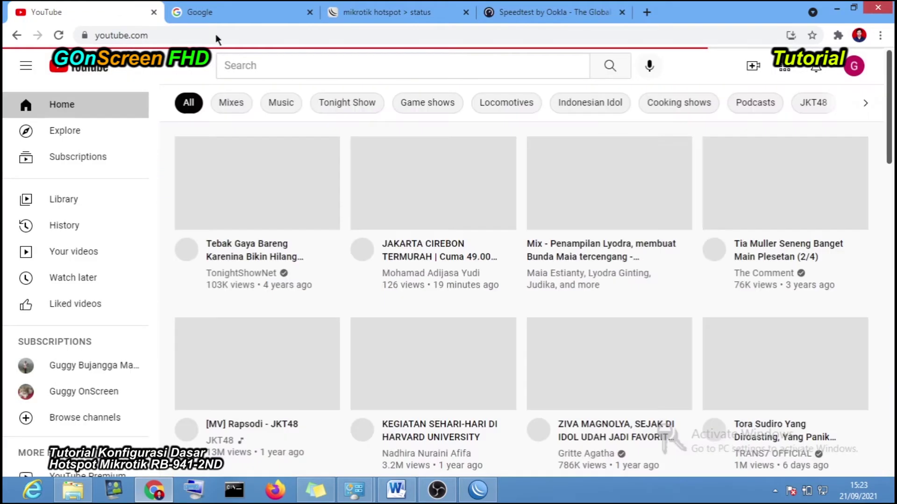
{"action": "left_click", "coordinate": [477, 489]}
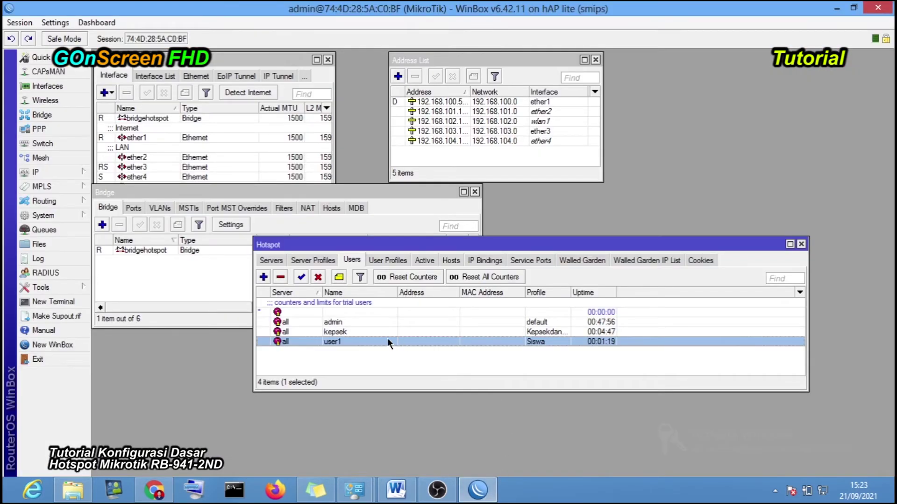
{"action": "left_click", "coordinate": [321, 260]}
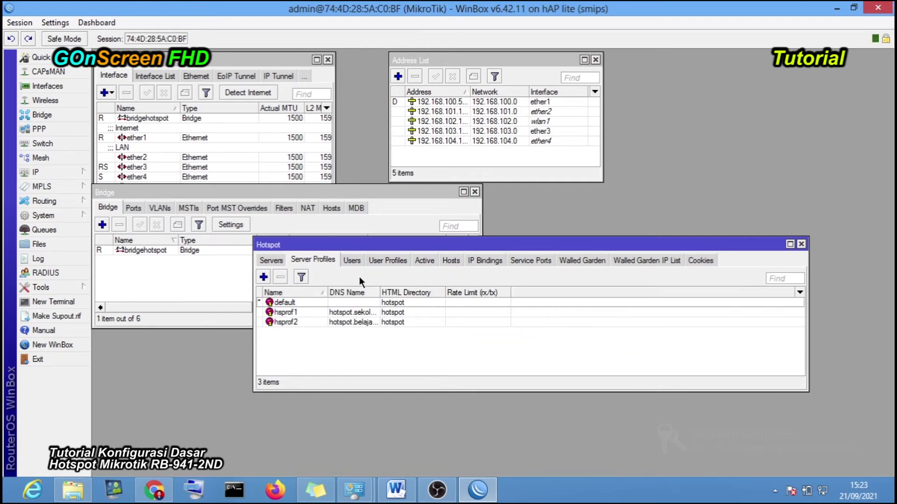
{"action": "left_click", "coordinate": [369, 261]}
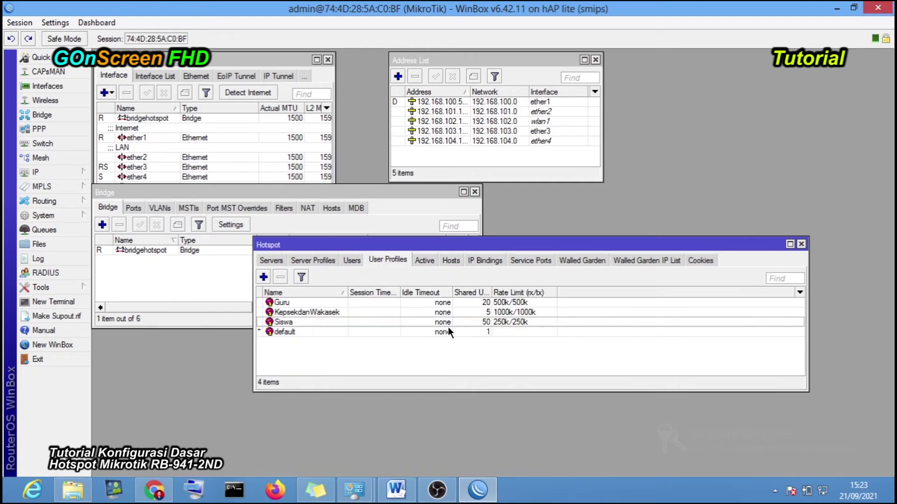
{"action": "left_click", "coordinate": [519, 321]}
{"action": "left_click", "coordinate": [421, 260]}
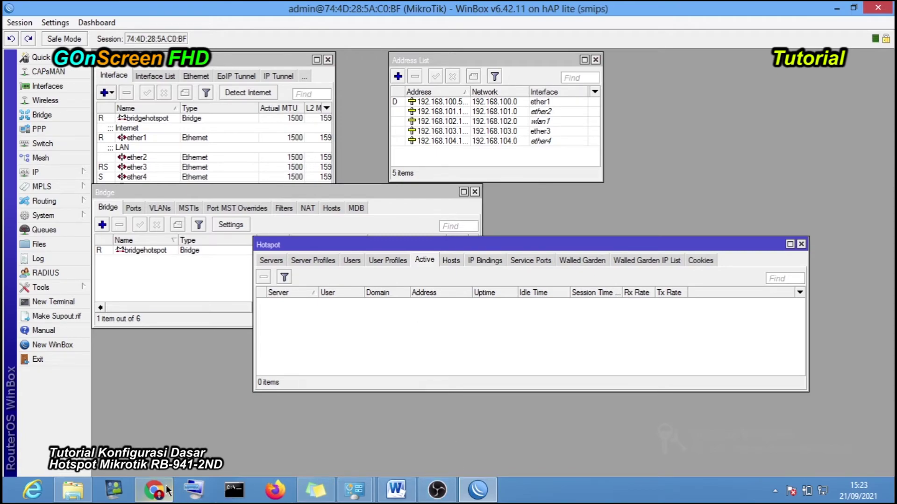
{"action": "left_click", "coordinate": [154, 490]}
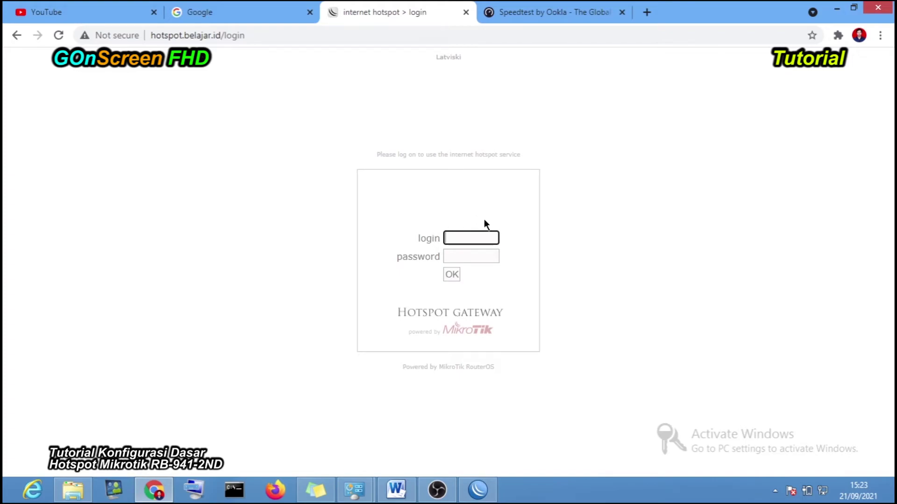
{"action": "left_click", "coordinate": [479, 490]}
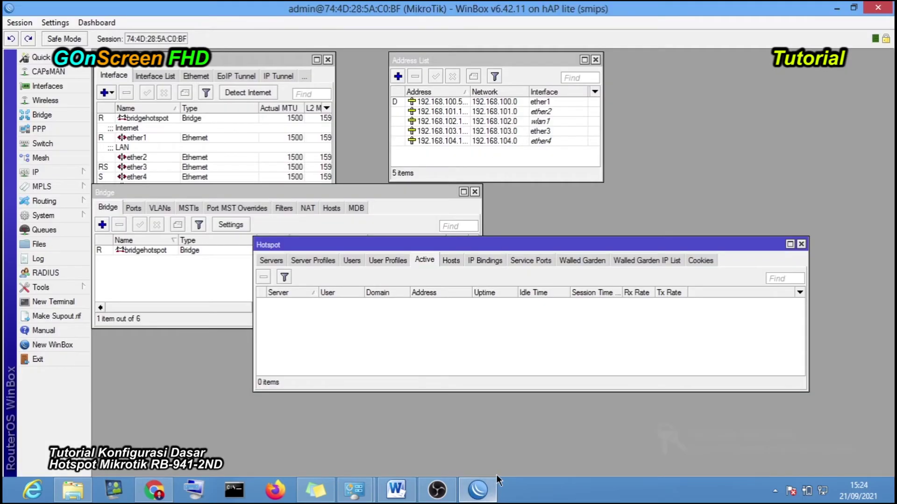
{"action": "left_click", "coordinate": [271, 260]}
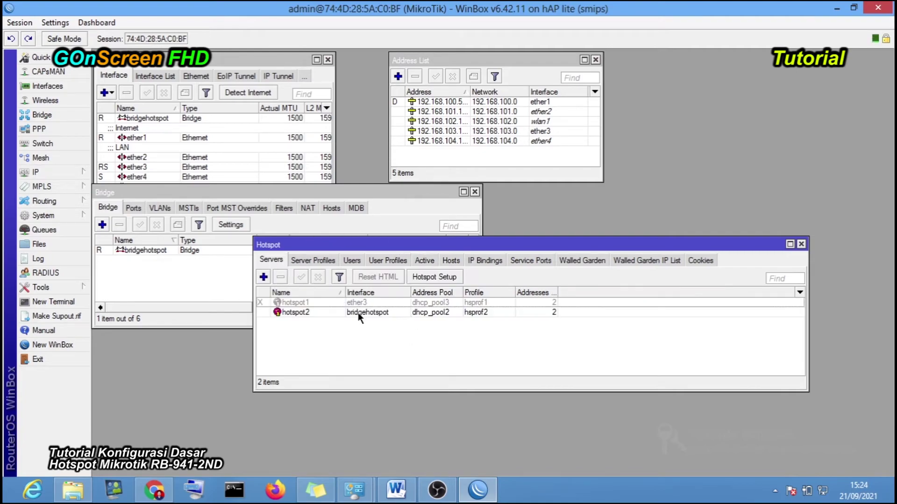
{"action": "left_click", "coordinate": [350, 261]}
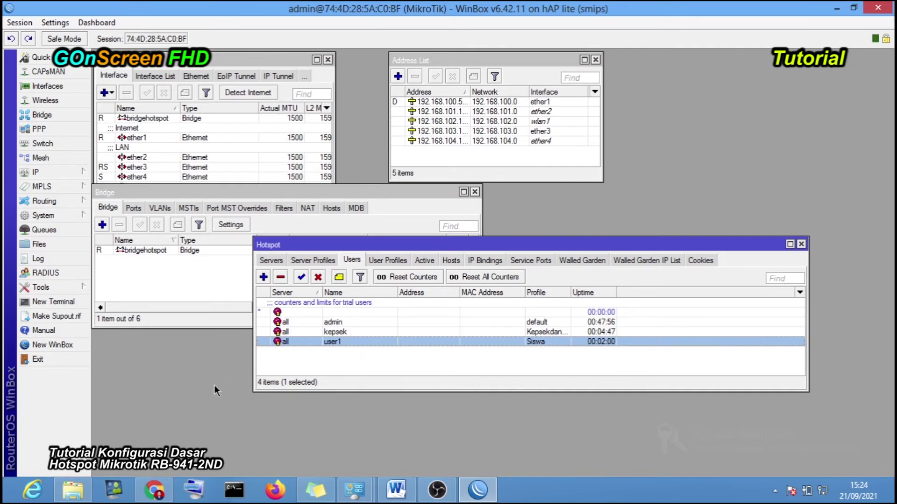
- Attempt the hotspot login as user1 with its password from the autofill list
{"action": "left_click", "coordinate": [154, 491]}
{"action": "left_click", "coordinate": [462, 243]}
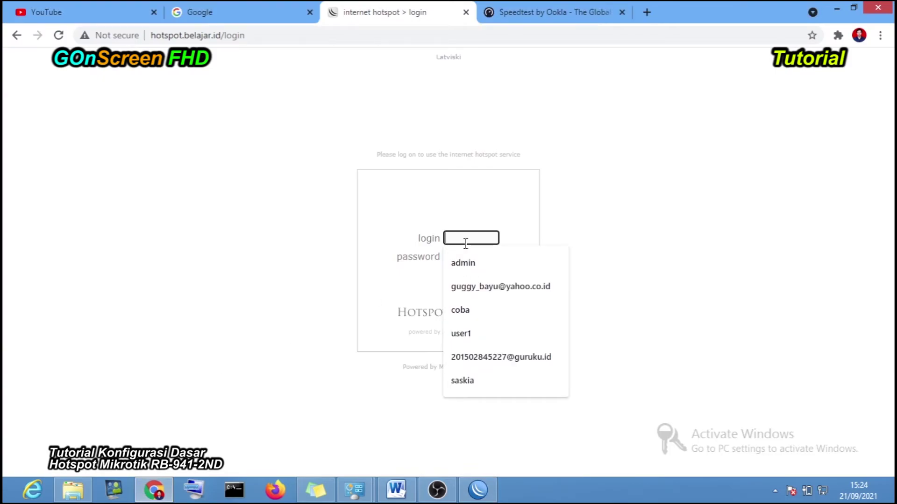
{"action": "left_click", "coordinate": [571, 233]}
{"action": "left_click", "coordinate": [462, 235]}
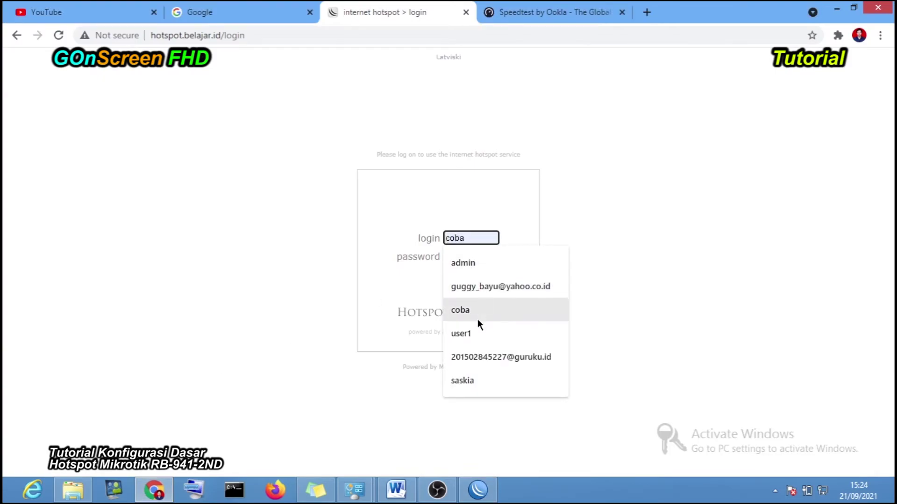
{"action": "left_click", "coordinate": [474, 334]}
{"action": "left_click", "coordinate": [454, 255]}
{"action": "type", "text": "12"}
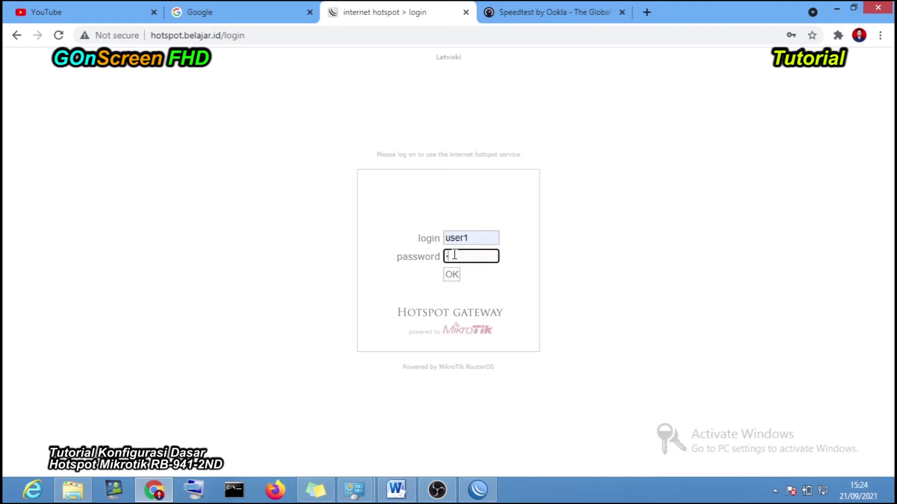
{"action": "type", "text": "34"}
{"action": "left_click", "coordinate": [459, 273]}
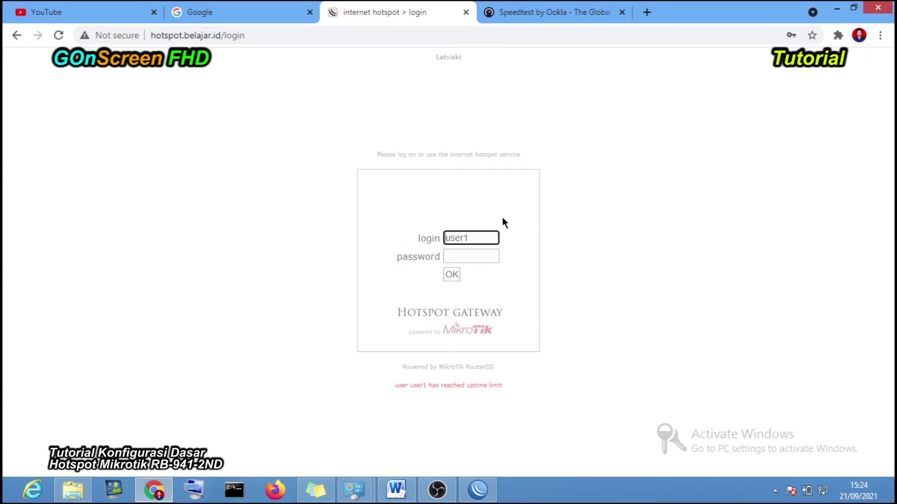
- Read the 'user user1 has reached uptime limit' error and bring WinBox back
{"action": "mouse_move", "coordinate": [395, 385]}
{"action": "left_mouse_down"}
{"action": "mouse_move", "coordinate": [504, 393]}
{"action": "mouse_move", "coordinate": [394, 387]}
{"action": "left_mouse_up"}
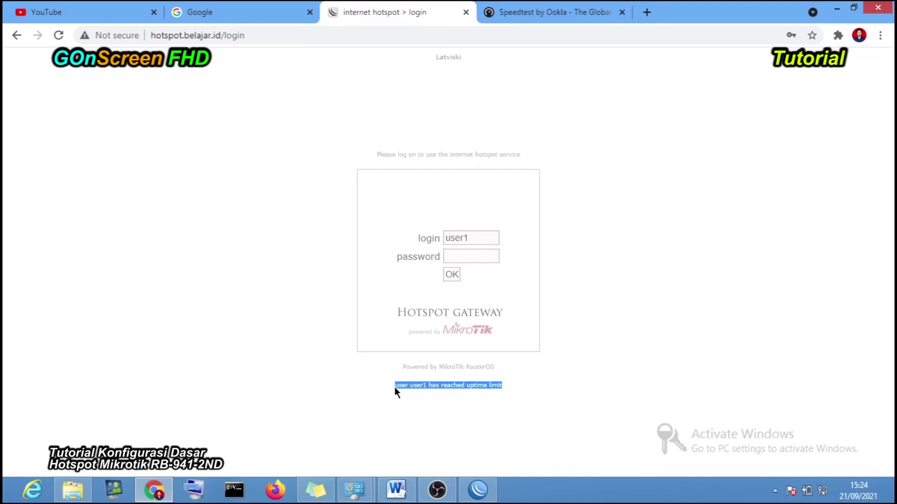
{"action": "left_click", "coordinate": [488, 403]}
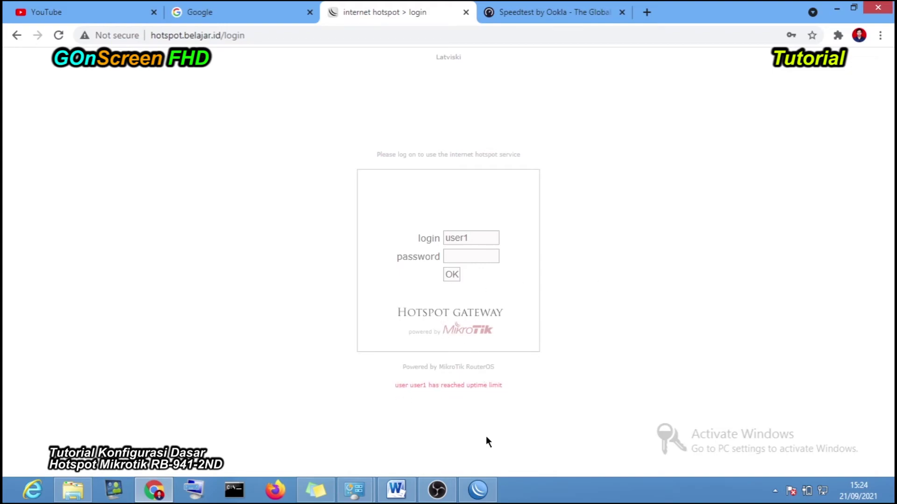
{"action": "left_click", "coordinate": [480, 489]}
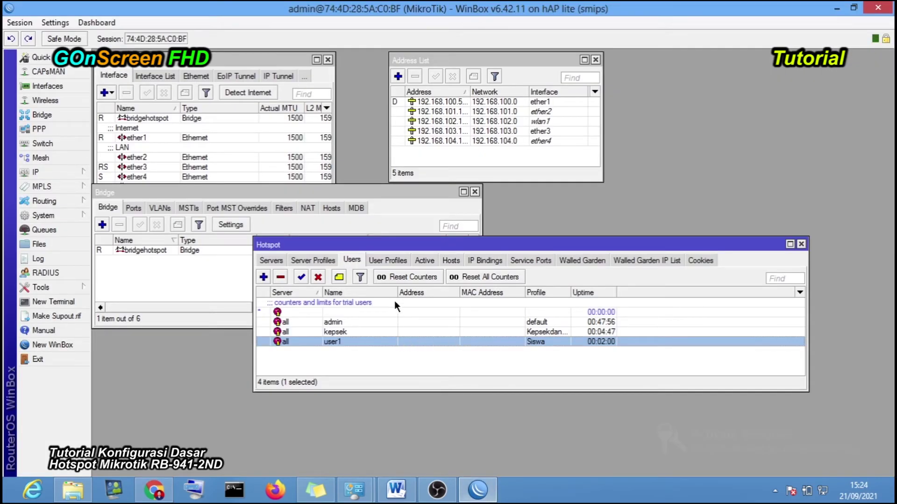
- Check that user1's settings show a 00:02:00 uptime limit, then close them unchanged
{"action": "double_click", "coordinate": [332, 342]}
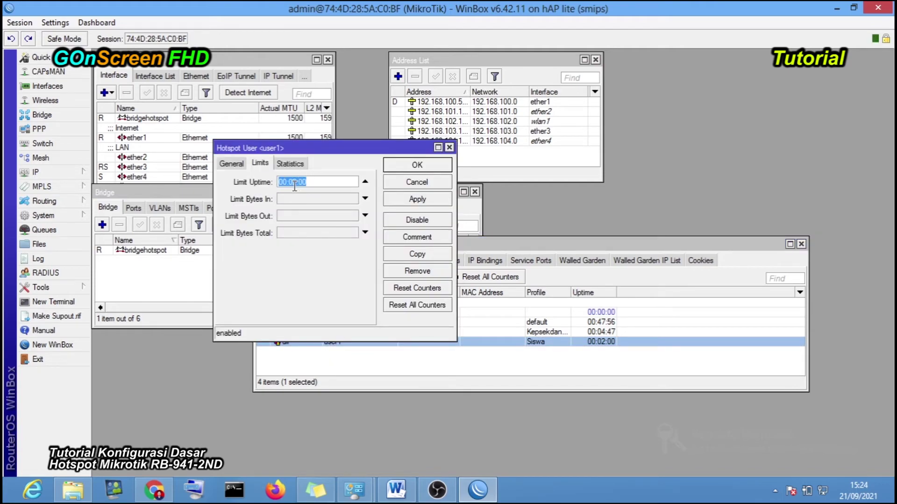
{"action": "left_click", "coordinate": [396, 183]}
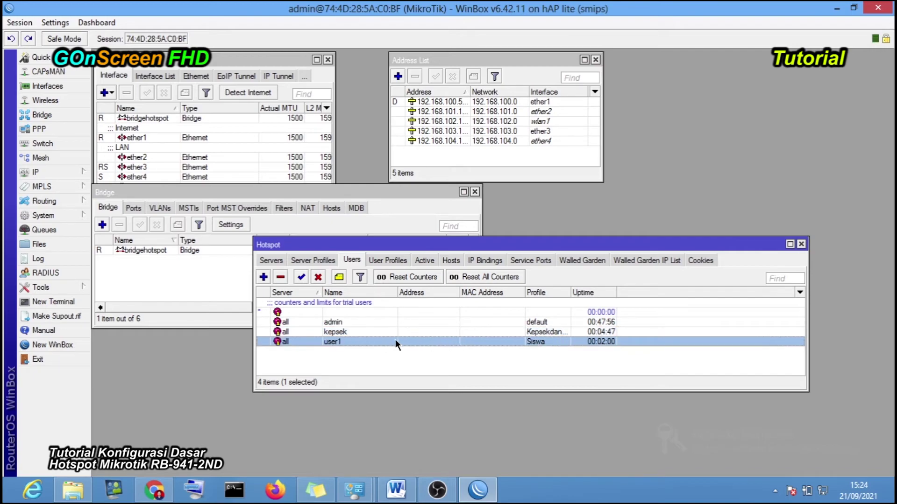
- Reset user1's counters and log back in to the hotspot as user1 with its password
{"action": "left_click", "coordinate": [412, 279]}
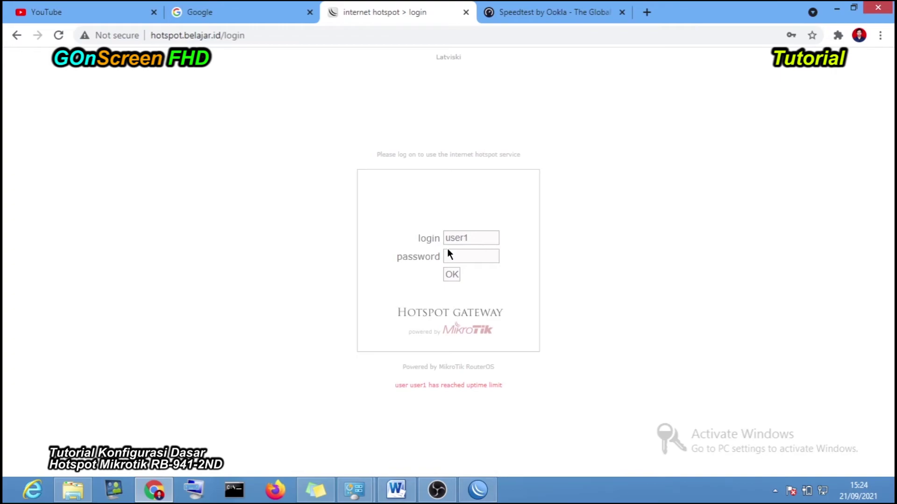
{"action": "left_click", "coordinate": [460, 252]}
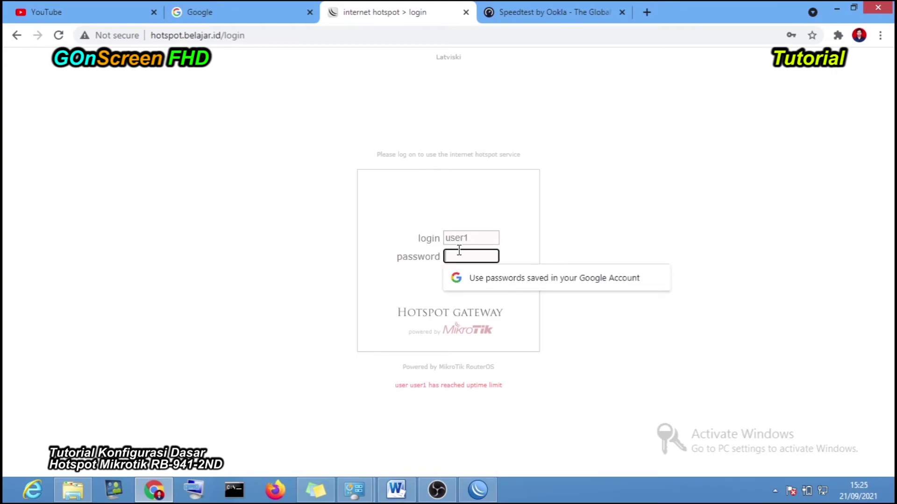
{"action": "type", "text": "12345"}
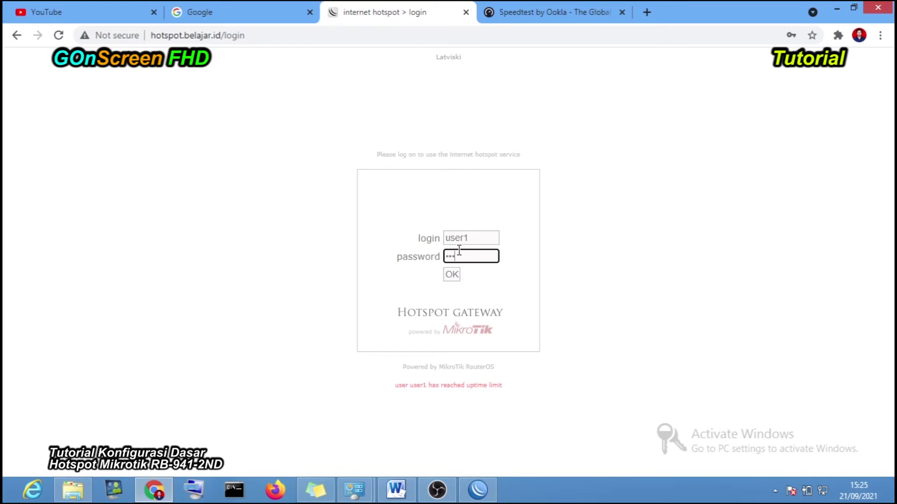
{"action": "left_click", "coordinate": [451, 274]}
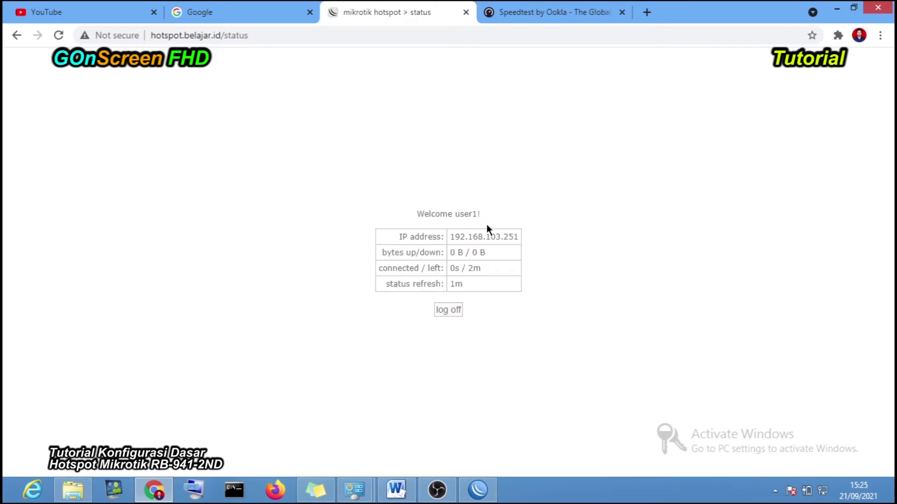
- Dismiss Chrome's password warning and start a new Speedtest run
{"action": "left_click", "coordinate": [561, 211]}
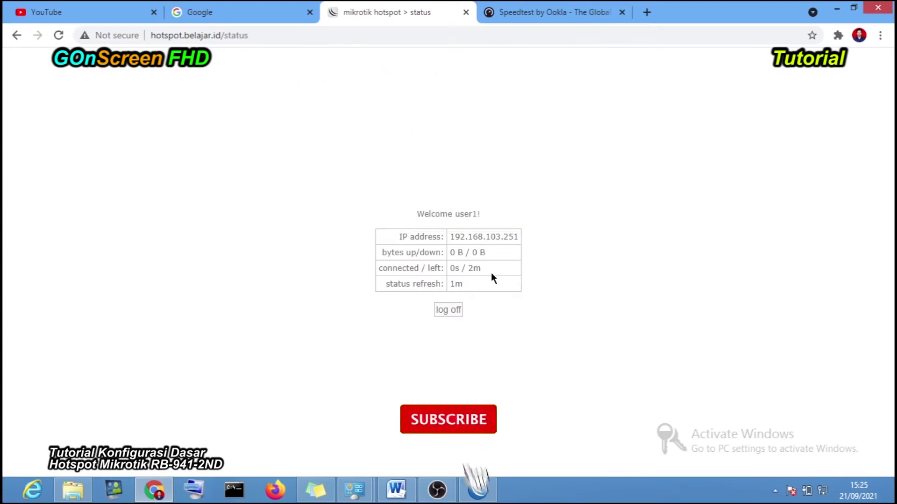
{"action": "left_click", "coordinate": [556, 13]}
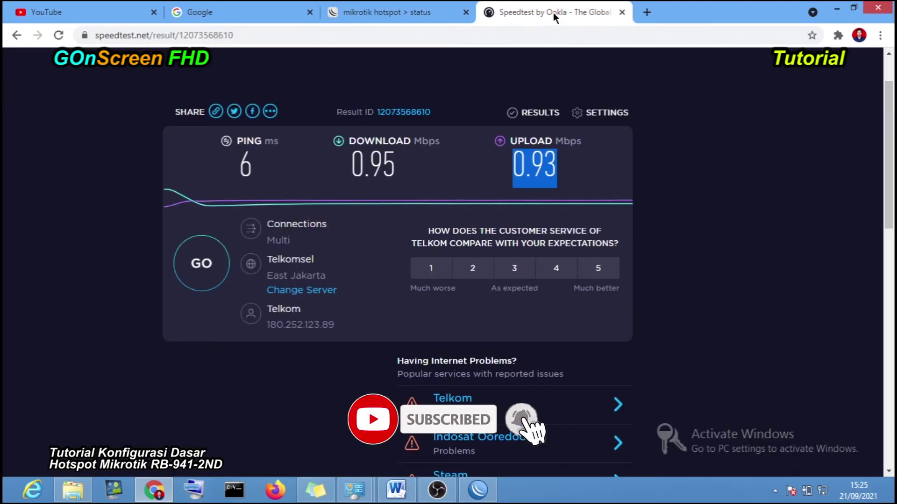
{"action": "left_click", "coordinate": [216, 273]}
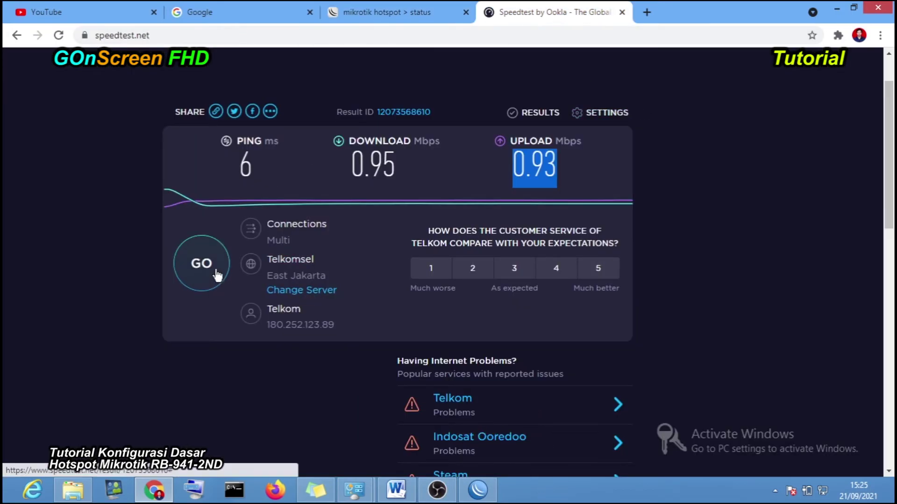
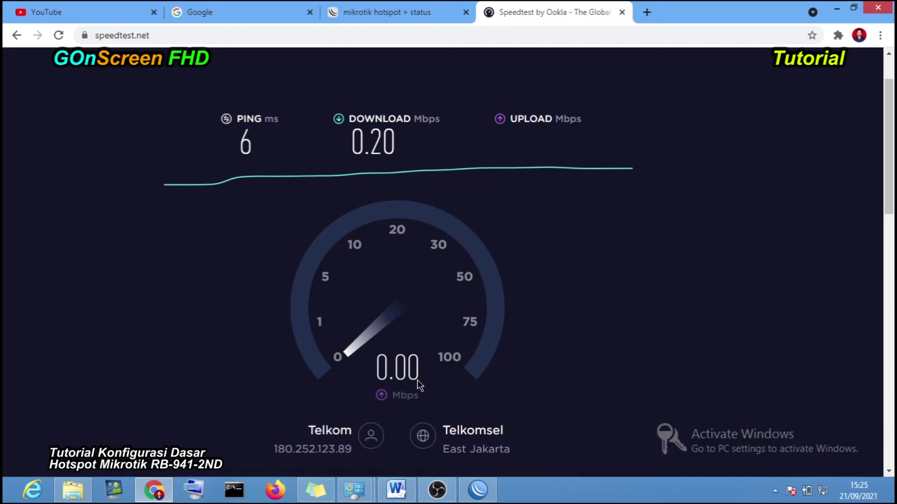
- Highlight the 0.20 Mbps download result, then go to the mikrotik hotspot status tab
{"action": "left_click_drag", "start_coordinate": [374, 139], "coordinate": [398, 146]}
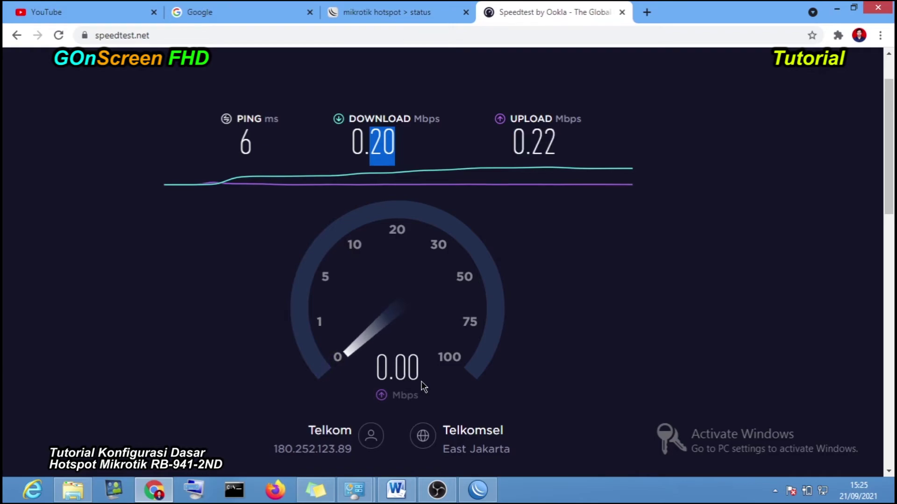
{"action": "left_click", "coordinate": [383, 10]}
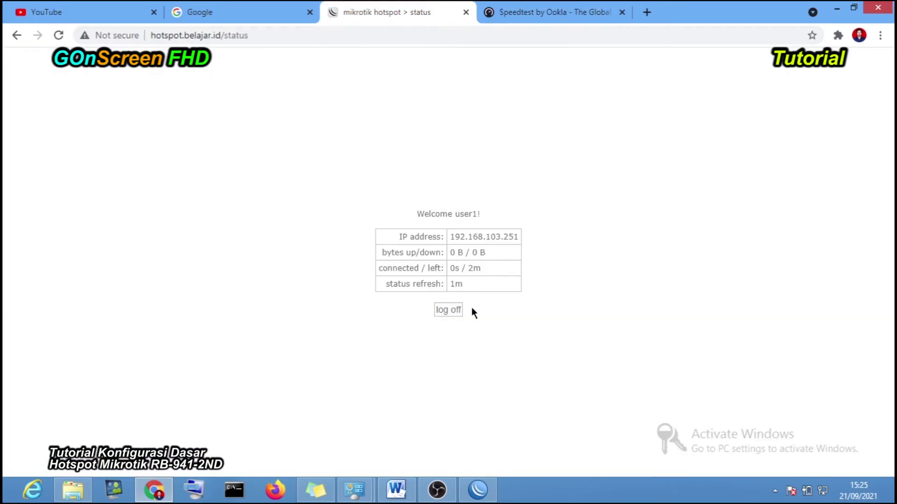
- Minimize Chrome, restore WinBox and view the active hotspot sessions in a repositioned Hotspot window
{"action": "left_click", "coordinate": [836, 9]}
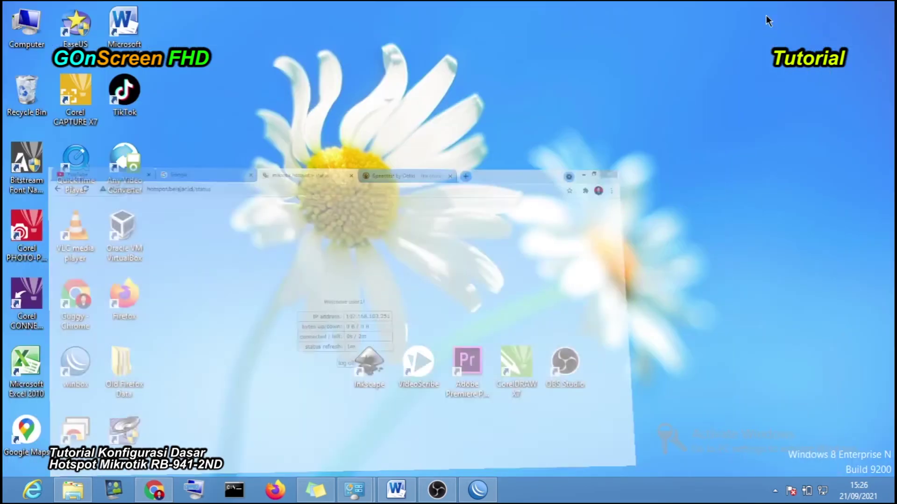
{"action": "left_click", "coordinate": [481, 489]}
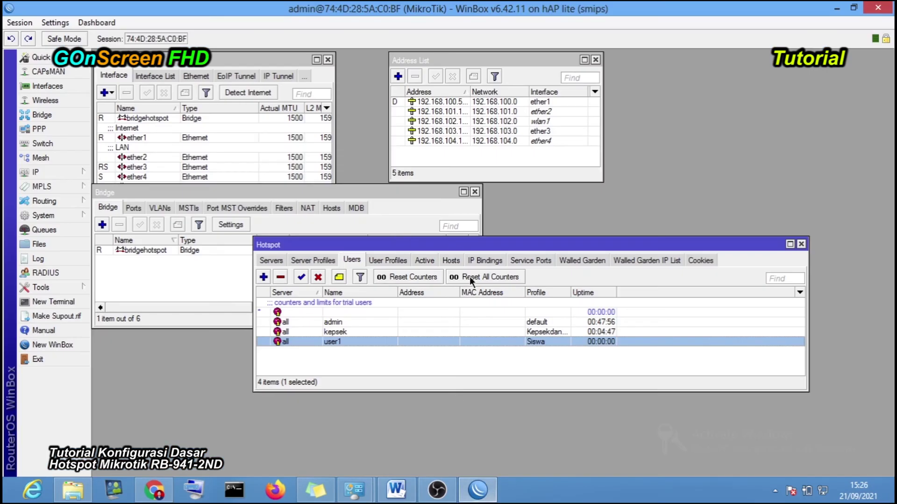
{"action": "left_click", "coordinate": [430, 369]}
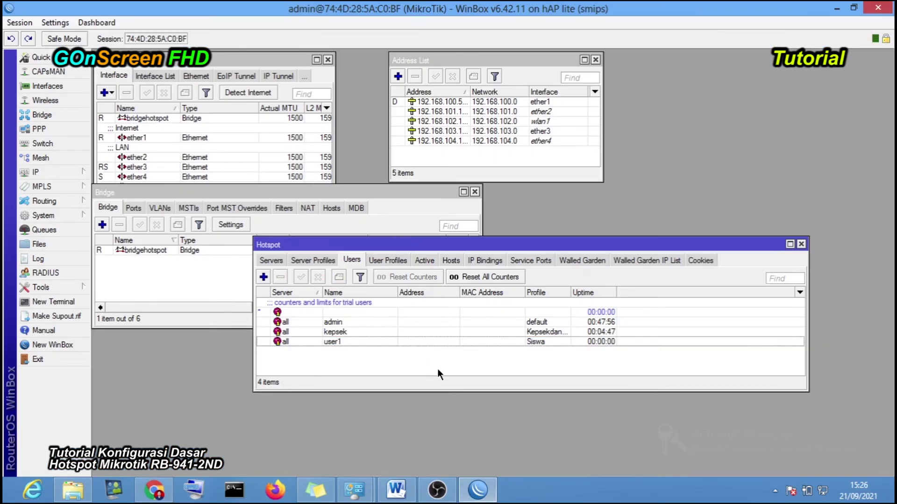
{"action": "left_click", "coordinate": [424, 261]}
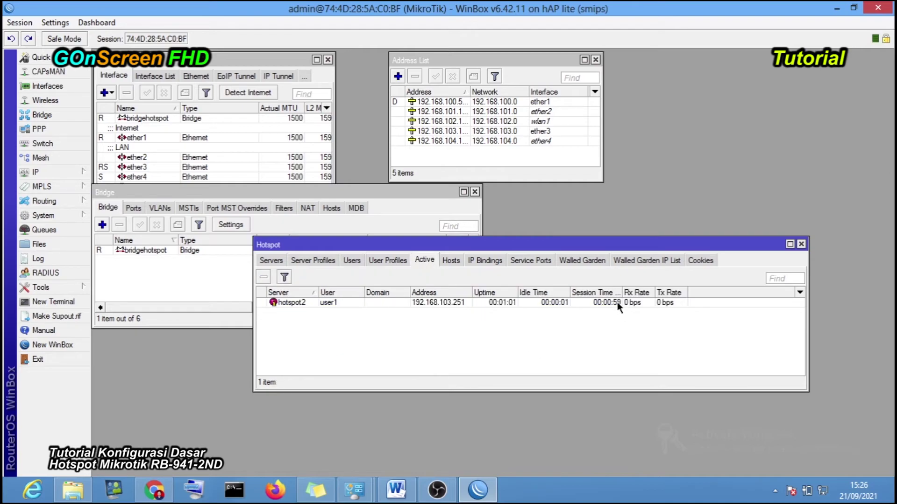
{"action": "left_click_drag", "start_coordinate": [430, 247], "coordinate": [373, 283]}
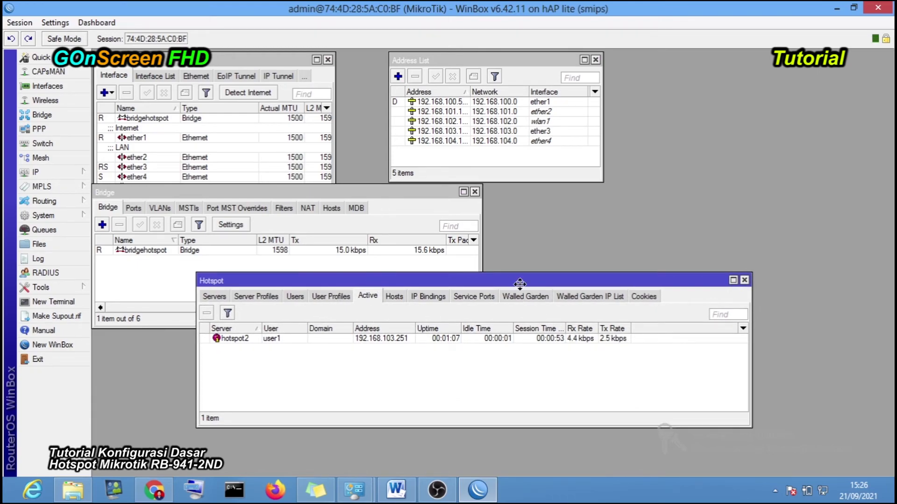
{"action": "left_click_drag", "start_coordinate": [509, 278], "coordinate": [534, 316]}
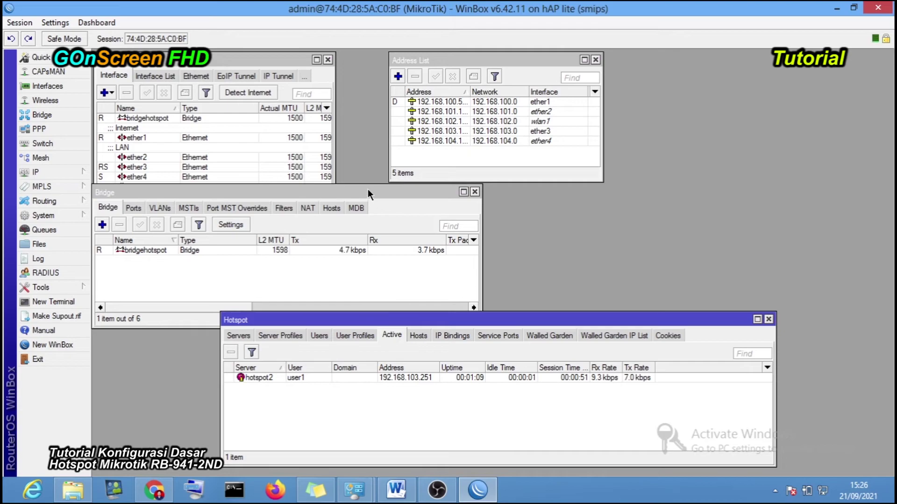
{"action": "left_click_drag", "start_coordinate": [474, 312], "coordinate": [479, 334]}
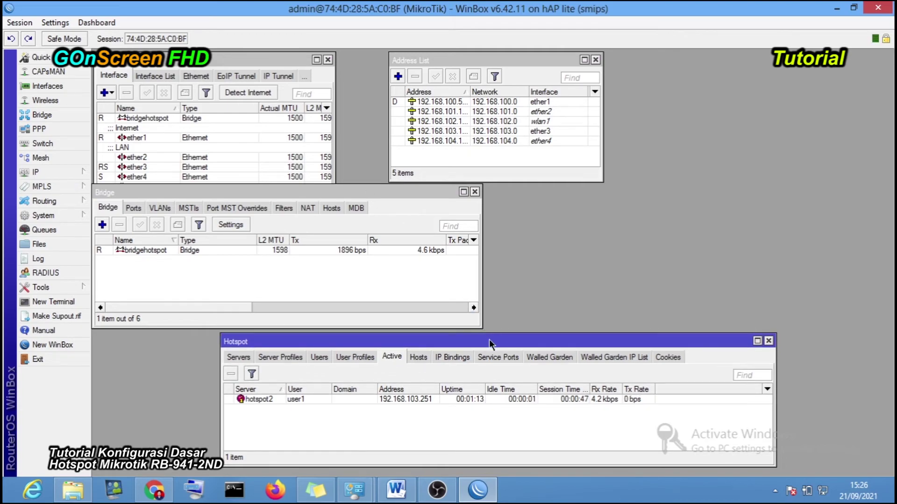
{"action": "left_click_drag", "start_coordinate": [476, 341], "coordinate": [471, 340]}
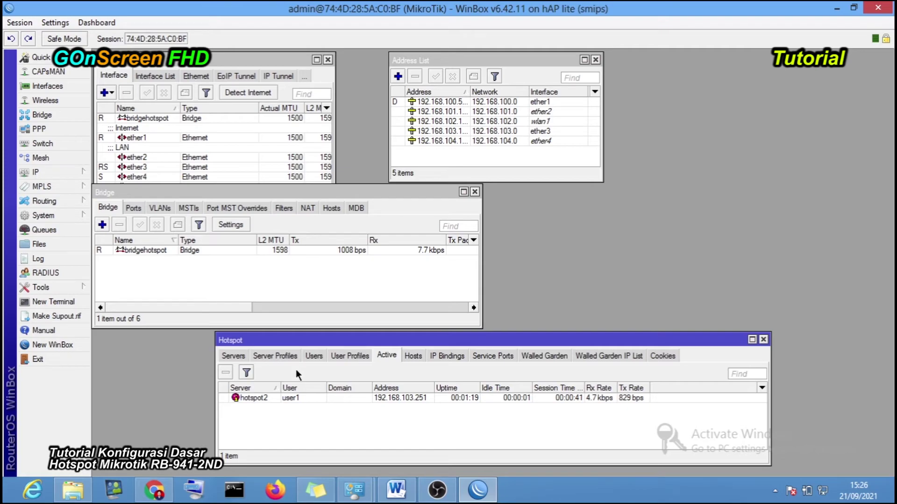
- Inspect the KepsekdanWakasek user profile, then return to Users and select kepsek and user1
{"action": "left_click", "coordinate": [349, 361]}
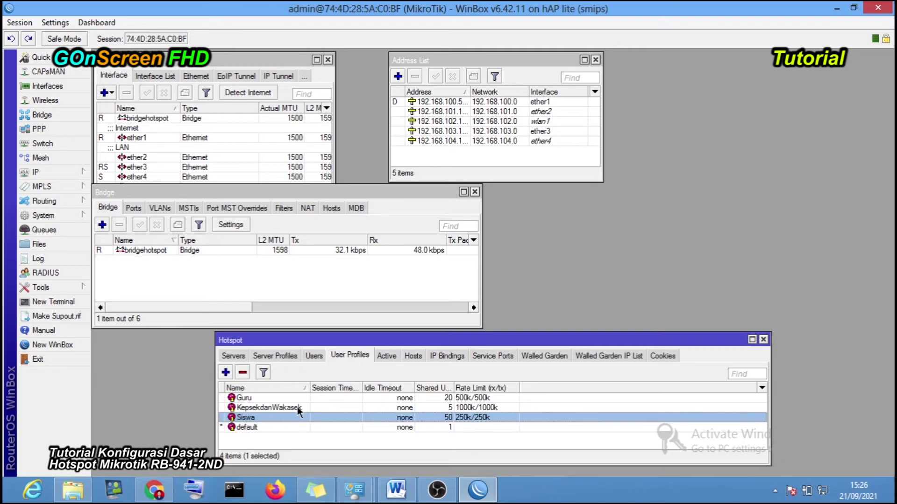
{"action": "left_click", "coordinate": [270, 406]}
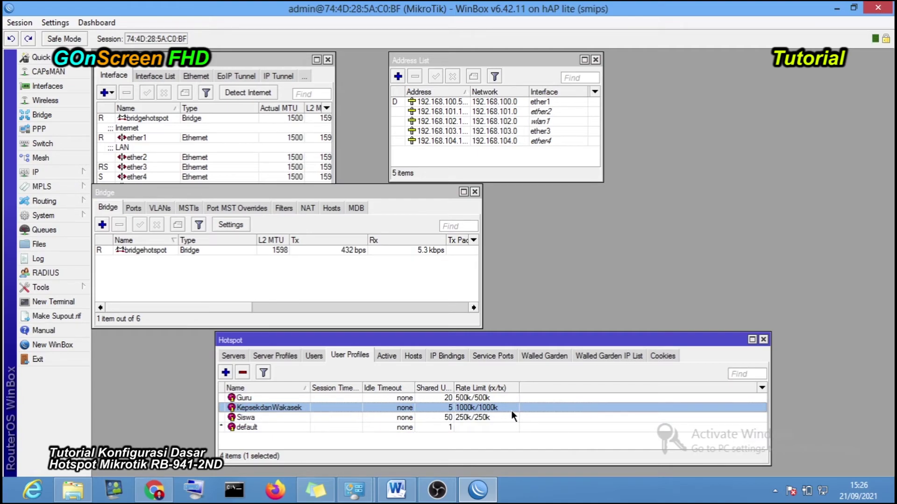
{"action": "left_click", "coordinate": [314, 356]}
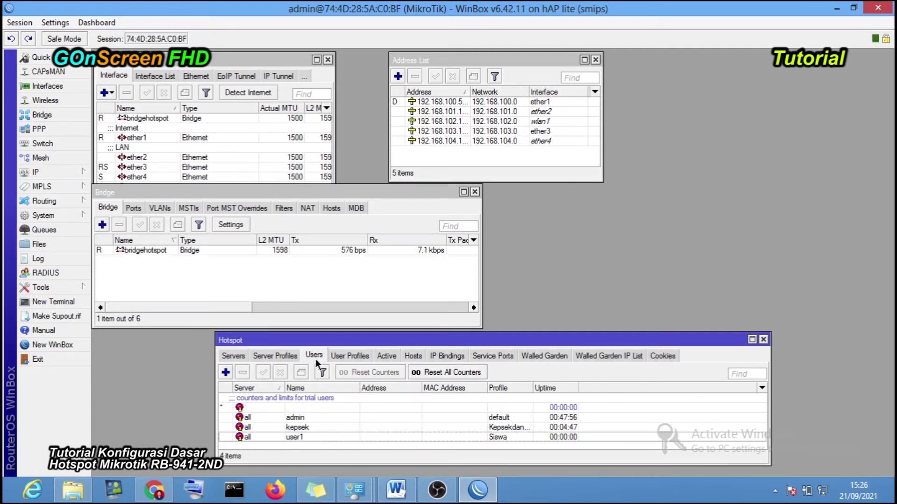
{"action": "left_click_drag", "start_coordinate": [649, 333], "coordinate": [649, 245]}
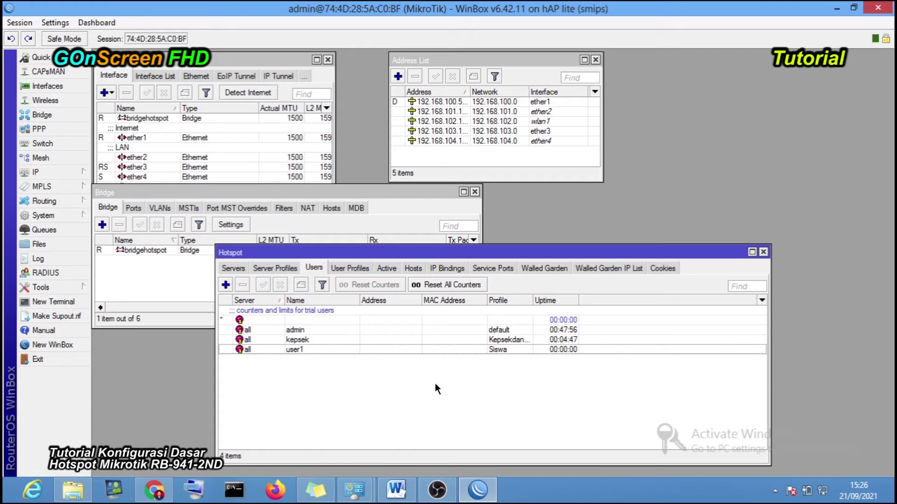
{"action": "left_click", "coordinate": [514, 340]}
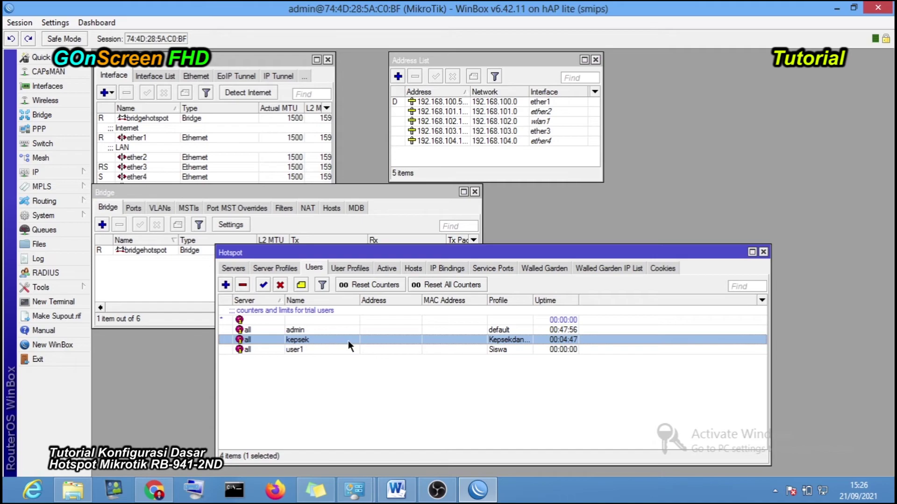
{"action": "left_click", "coordinate": [486, 349]}
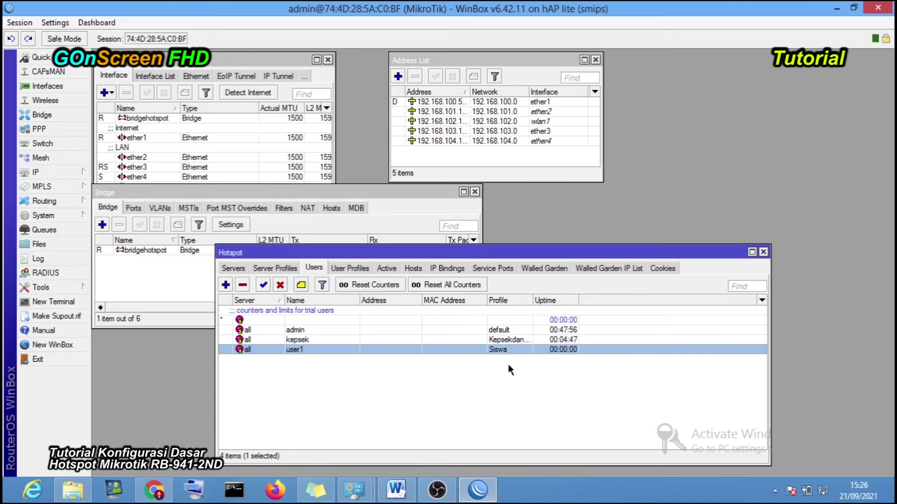
{"action": "left_click", "coordinate": [161, 491]}
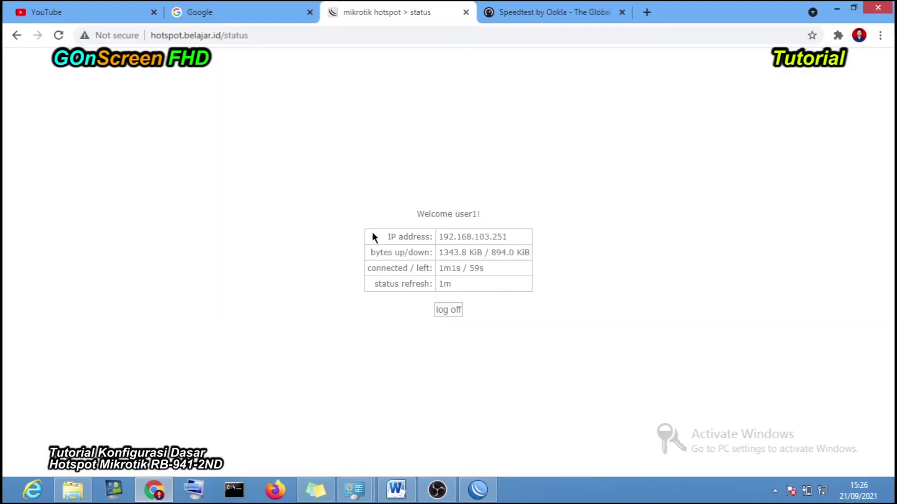
{"action": "left_click", "coordinate": [551, 13]}
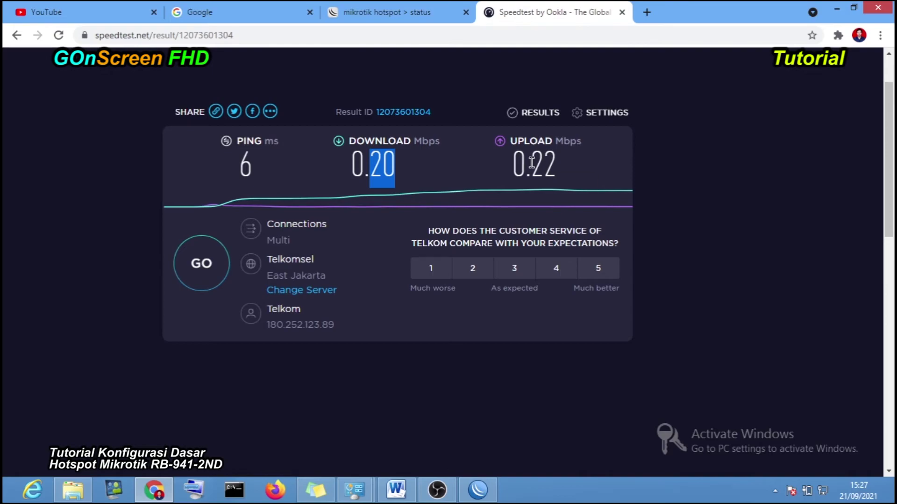
{"action": "left_click_drag", "start_coordinate": [531, 163], "coordinate": [559, 168]}
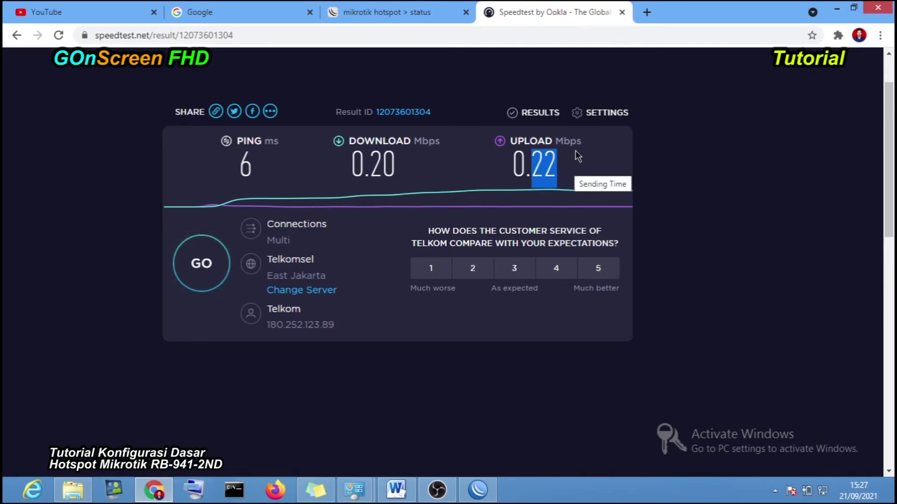
{"action": "left_click", "coordinate": [836, 9]}
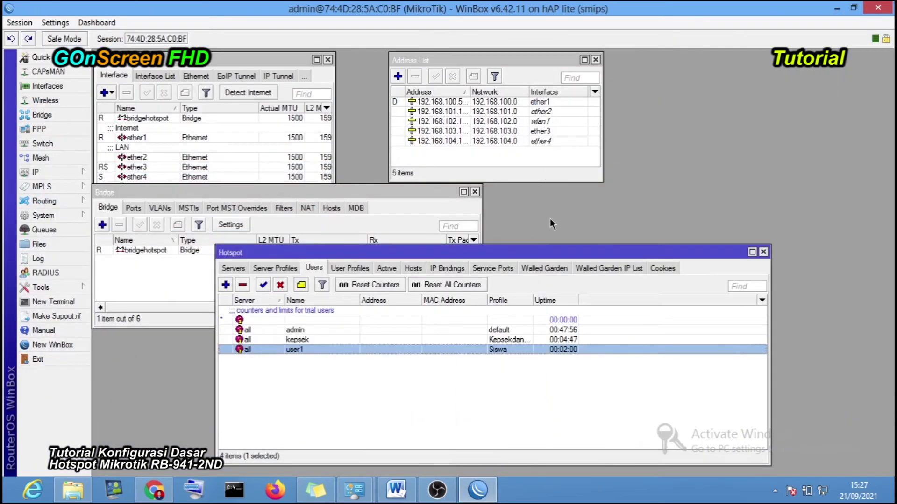
- Resize the Hotspot window and inspect the hotspot2 server's properties without changes
{"action": "left_click_drag", "start_coordinate": [534, 244], "coordinate": [559, 281]}
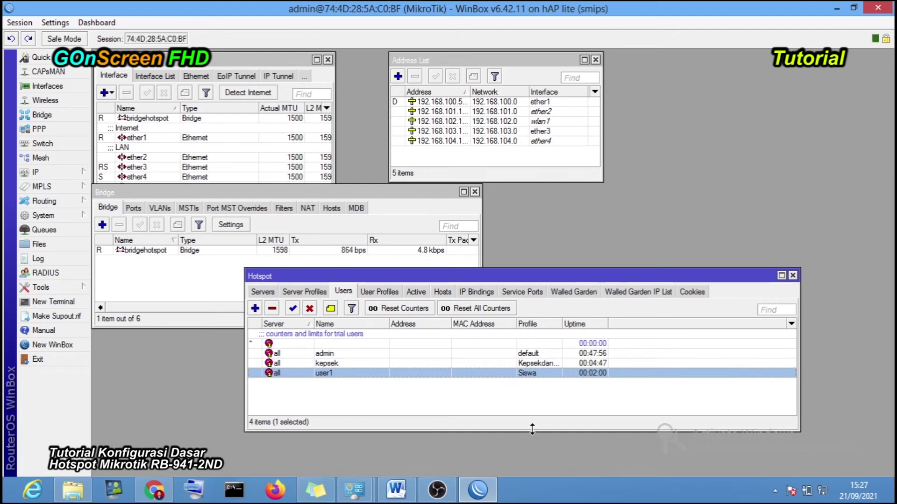
{"action": "left_click_drag", "start_coordinate": [532, 428], "coordinate": [530, 416]}
{"action": "left_click_drag", "start_coordinate": [532, 402], "coordinate": [532, 405]}
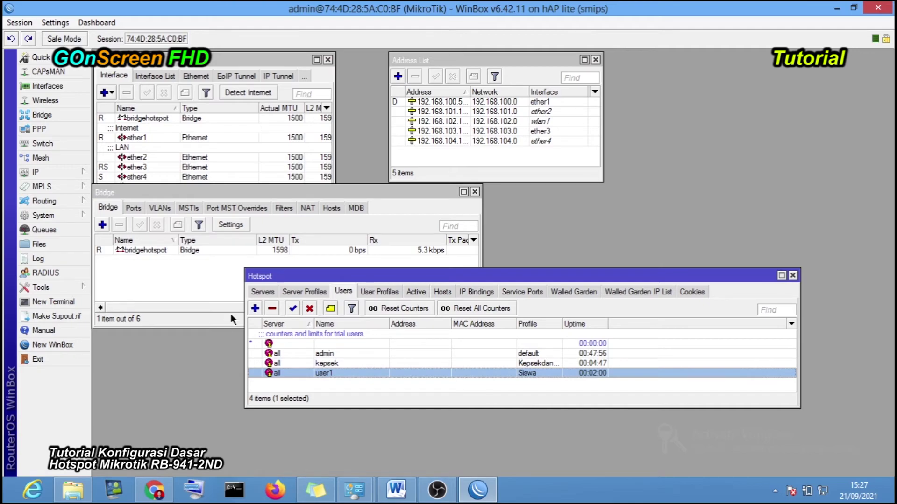
{"action": "left_click", "coordinate": [261, 292]}
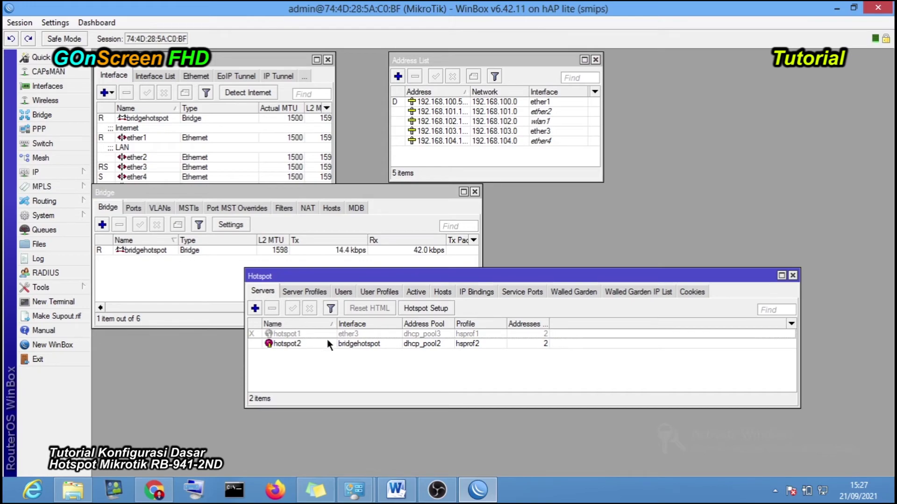
{"action": "left_click", "coordinate": [345, 345]}
{"action": "double_click", "coordinate": [345, 344]}
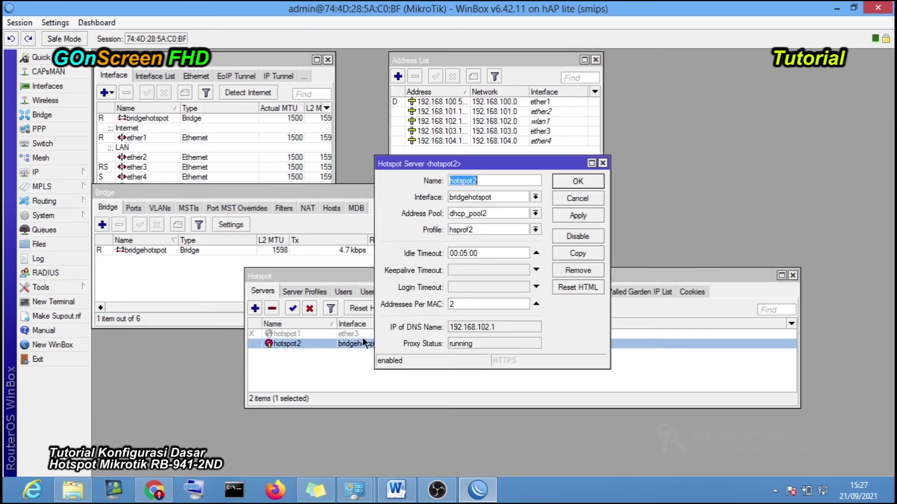
{"action": "left_click", "coordinate": [579, 200]}
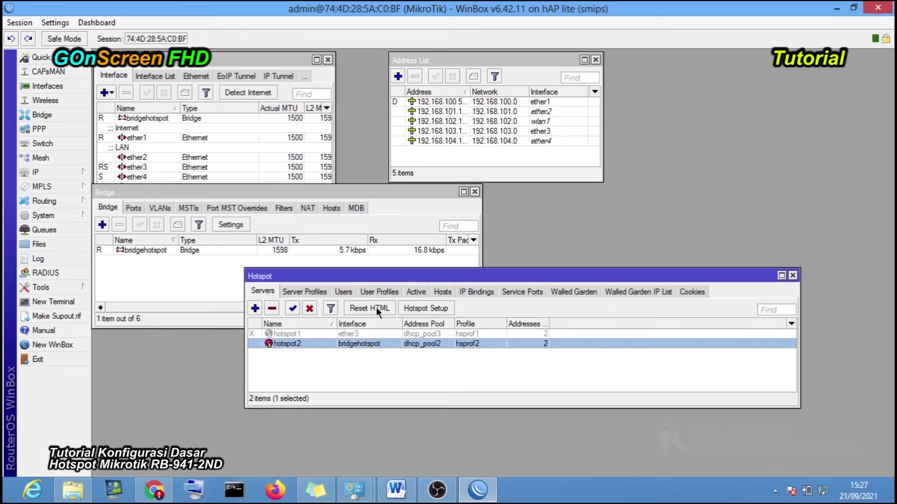
- Widen the DNS Name column in Server Profiles and open the hsprof2 profile
{"action": "left_click", "coordinate": [304, 292]}
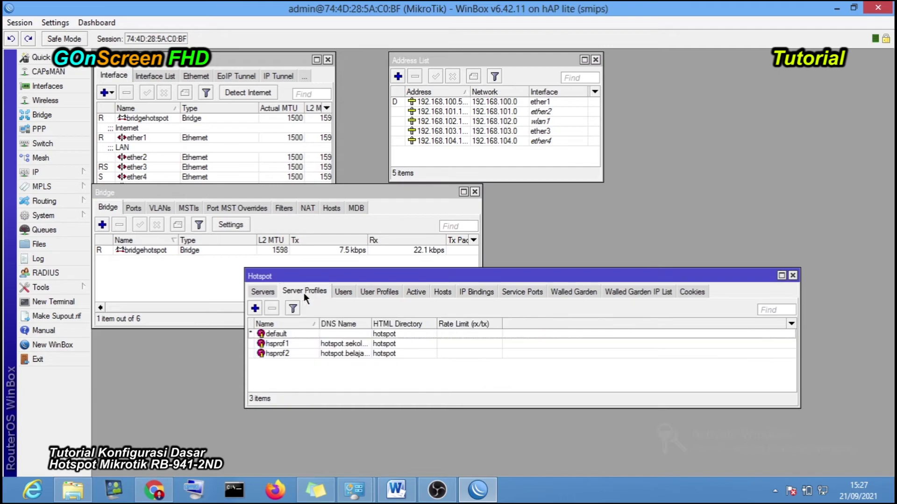
{"action": "double_click", "coordinate": [372, 325]}
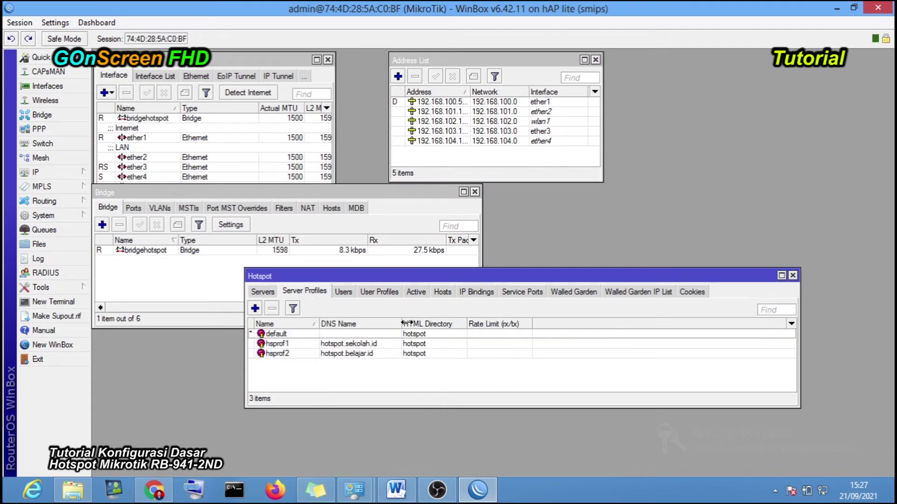
{"action": "double_click", "coordinate": [350, 354]}
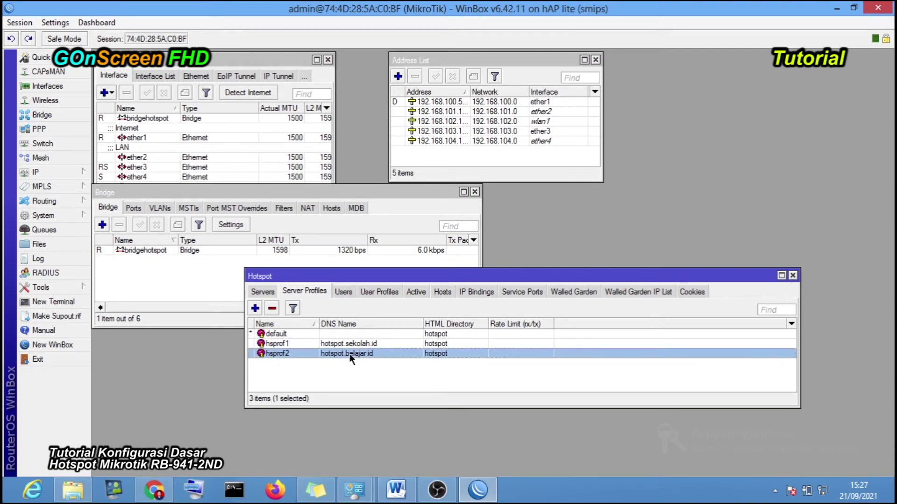
{"action": "left_click_drag", "start_coordinate": [428, 150], "coordinate": [380, 133]}
- Enable Trial login on hsprof2 and set its Trial Uptime Limit to 00:02:00
{"action": "left_click", "coordinate": [459, 185]}
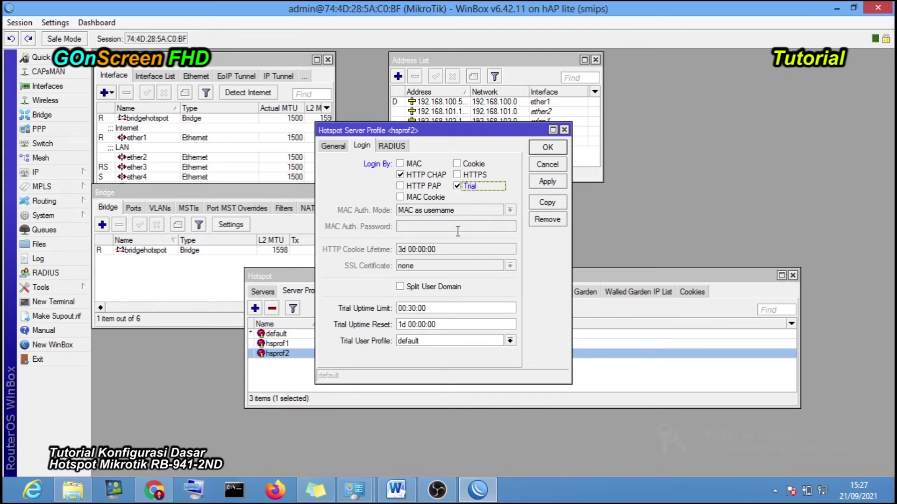
{"action": "left_click", "coordinate": [411, 308]}
{"action": "double_click", "coordinate": [411, 308]}
{"action": "type", "text": "0"}
{"action": "double_click", "coordinate": [408, 308]}
{"action": "type", "text": "15"}
{"action": "key", "text": "Tab"}
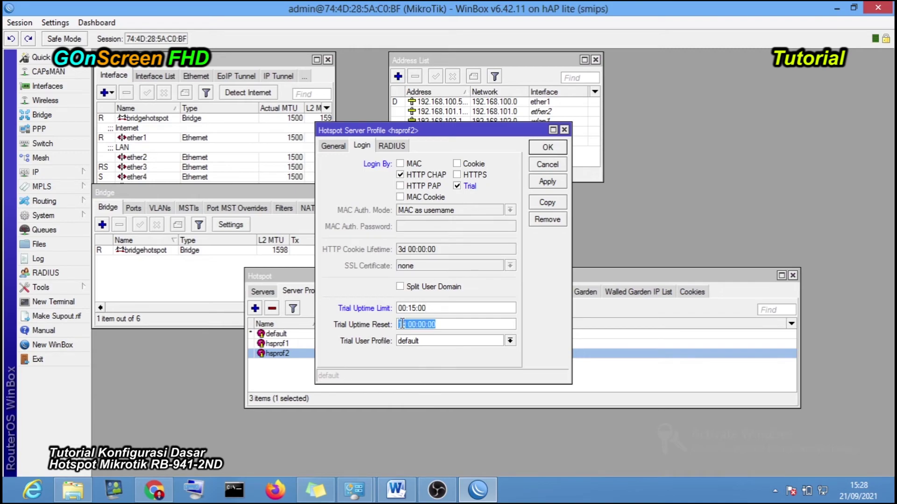
{"action": "left_click", "coordinate": [405, 324]}
{"action": "left_click_drag", "start_coordinate": [426, 308], "coordinate": [410, 308]}
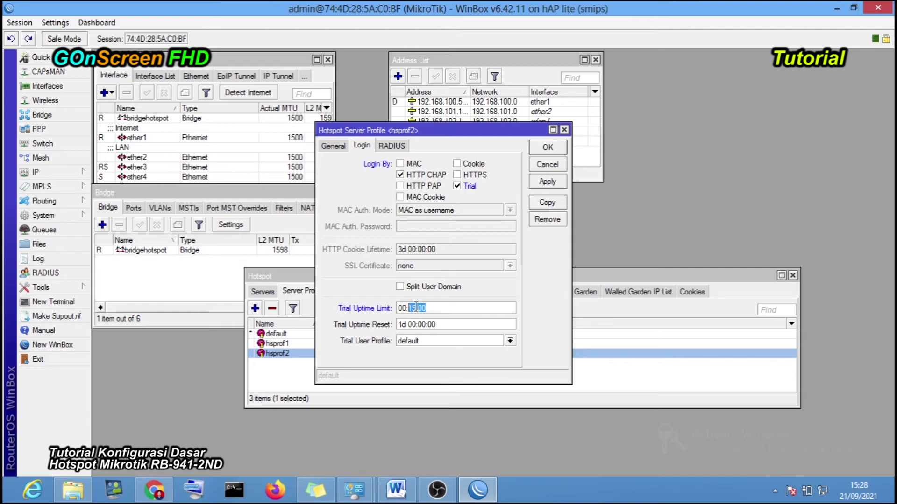
{"action": "left_click", "coordinate": [417, 308]}
{"action": "key", "text": "BackSpace"}
{"action": "key", "text": "BackSpace"}
{"action": "type", "text": "02"}
- Apply and save the hsprof2 profile, then show the empty Active hotspot list
{"action": "left_click_drag", "start_coordinate": [446, 131], "coordinate": [434, 121]}
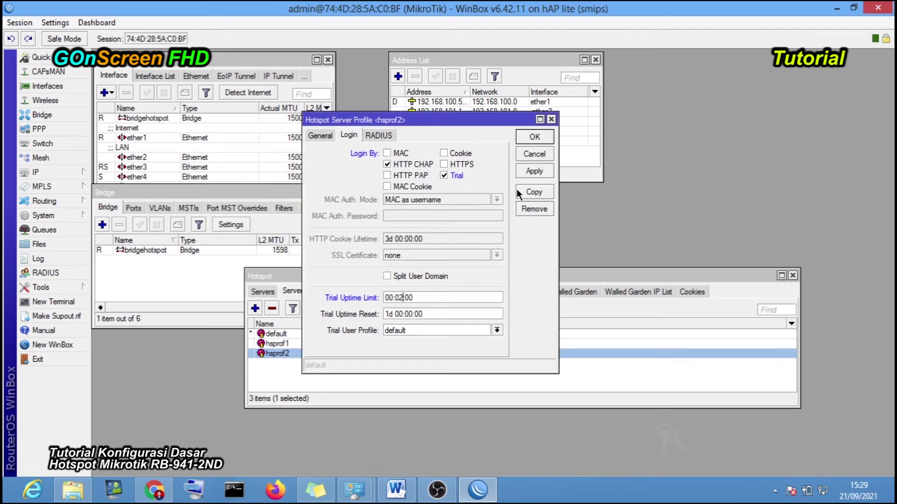
{"action": "left_click", "coordinate": [533, 172]}
{"action": "left_click", "coordinate": [532, 138]}
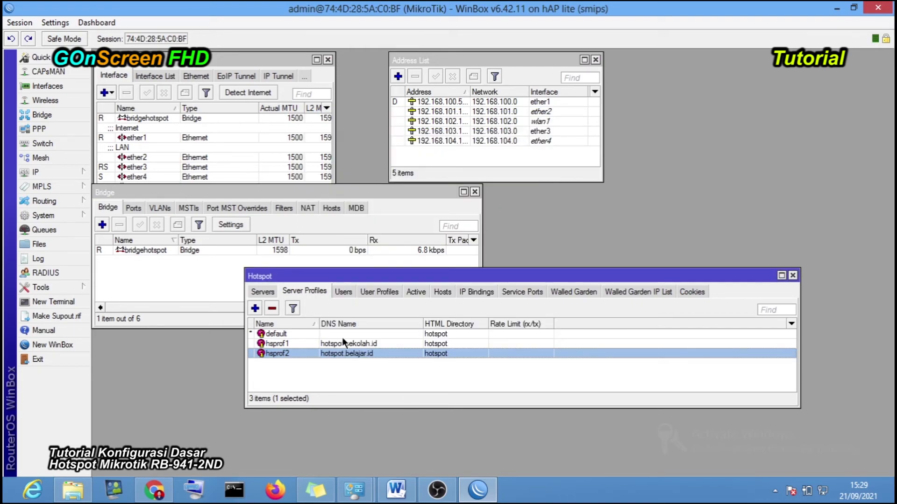
{"action": "left_click", "coordinate": [409, 294]}
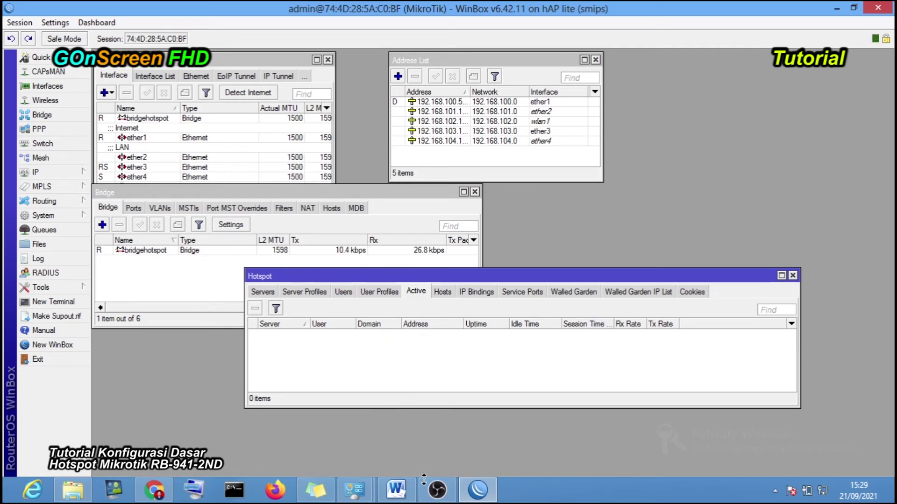
- Reload the hotspot login page, read the 'Free trial available' notice and start a trial session
{"action": "left_click", "coordinate": [154, 490]}
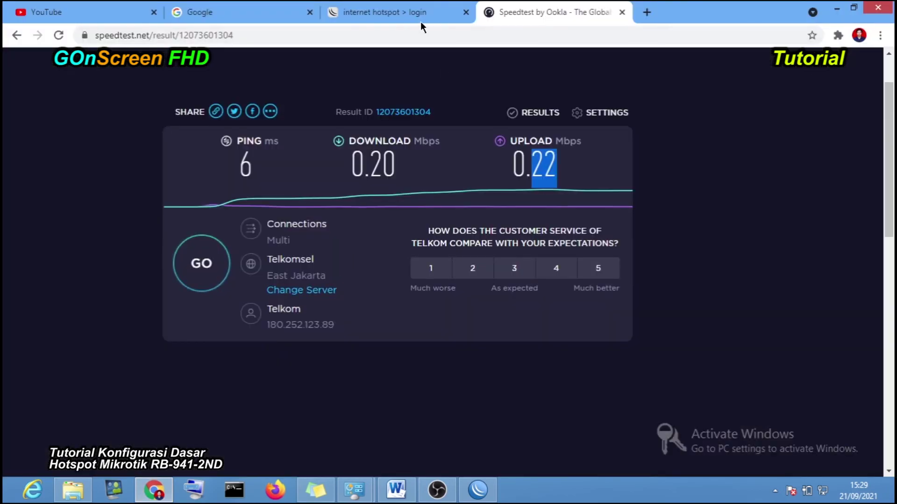
{"action": "left_click", "coordinate": [398, 11]}
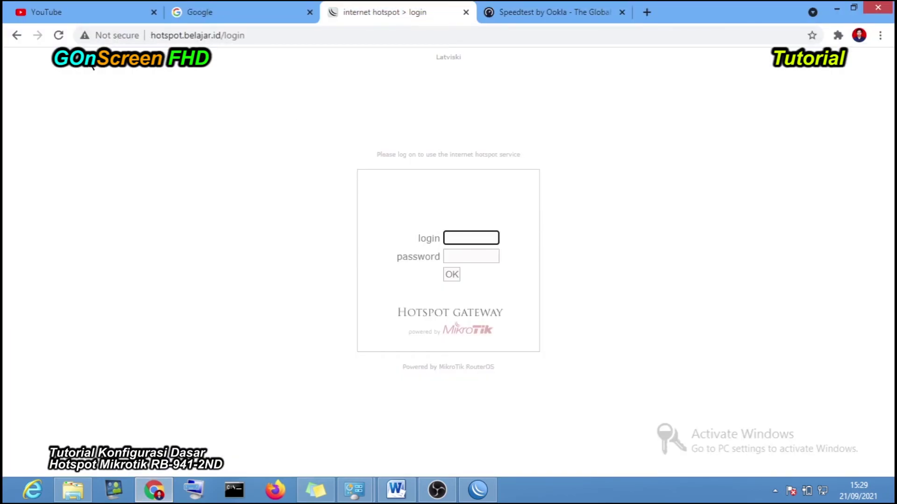
{"action": "left_click", "coordinate": [57, 38]}
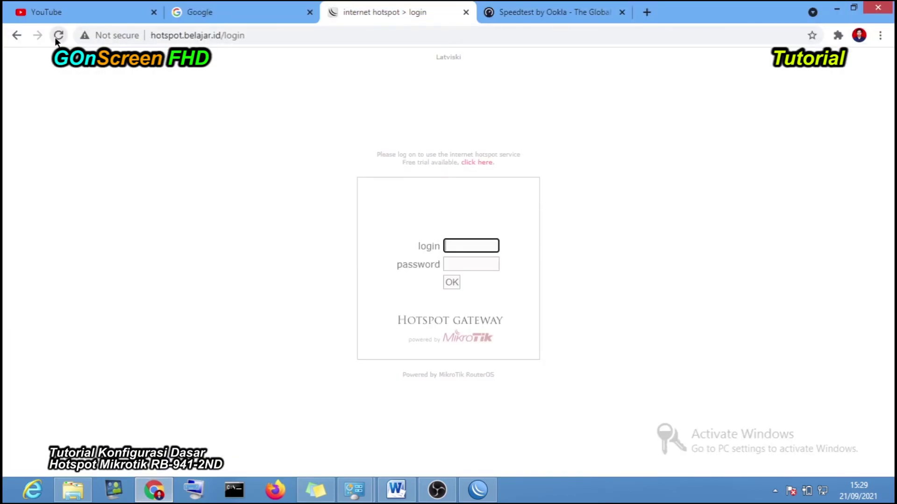
{"action": "left_click_drag", "start_coordinate": [381, 154], "coordinate": [391, 155]}
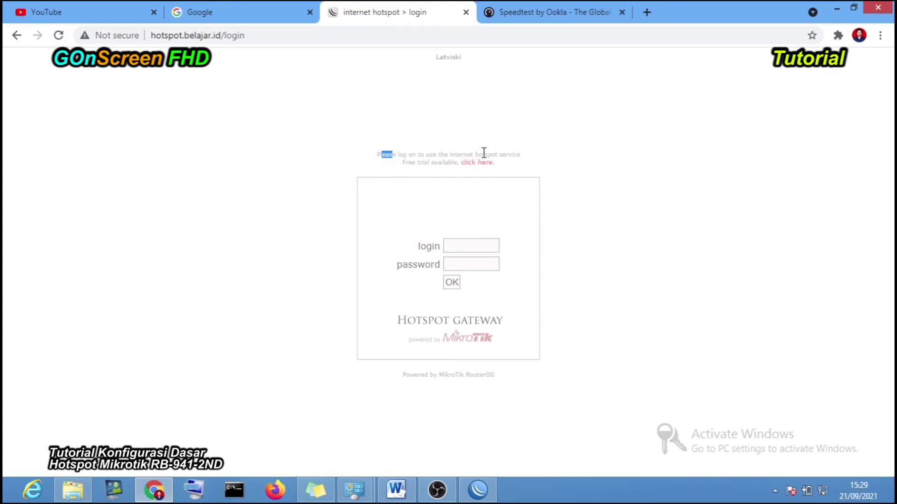
{"action": "left_click_drag", "start_coordinate": [490, 154], "coordinate": [521, 155]}
{"action": "left_click", "coordinate": [404, 167]}
{"action": "left_click_drag", "start_coordinate": [404, 165], "coordinate": [460, 163]}
{"action": "left_click", "coordinate": [496, 176]}
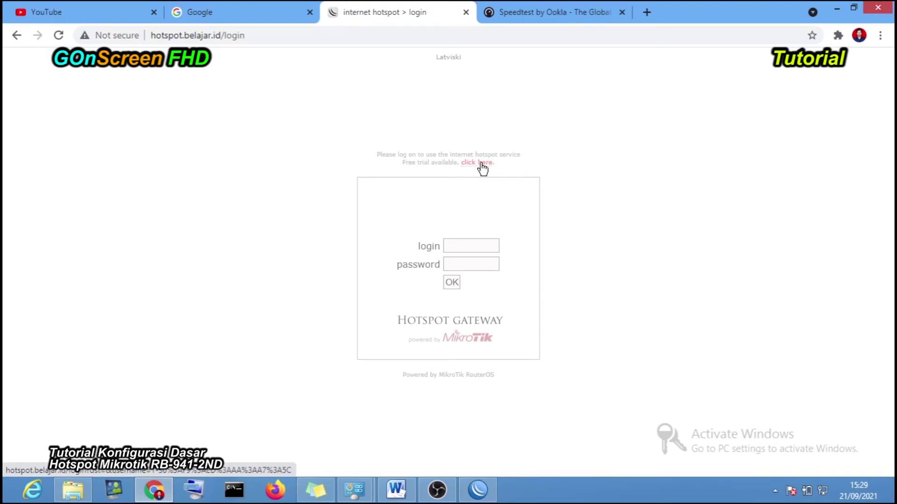
{"action": "left_click", "coordinate": [480, 163]}
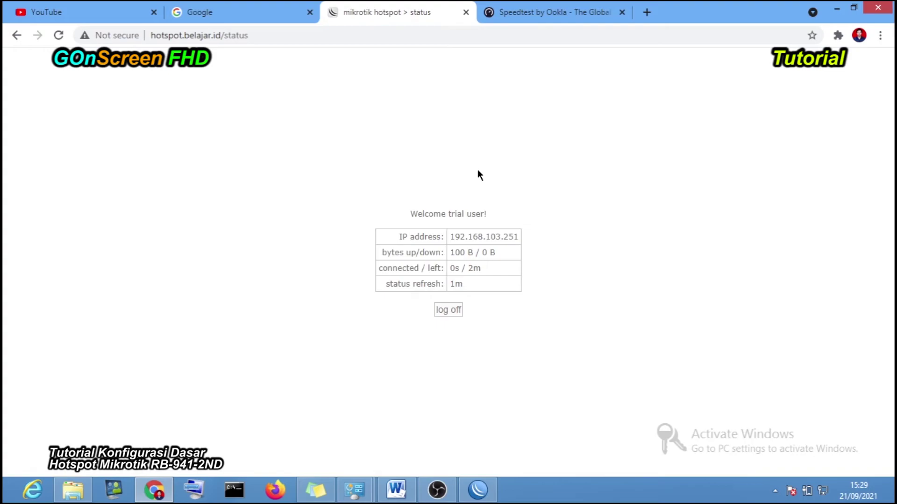
- Log off, log in via free trial again, log off, and highlight the client IP and MAC
{"action": "left_click", "coordinate": [449, 310]}
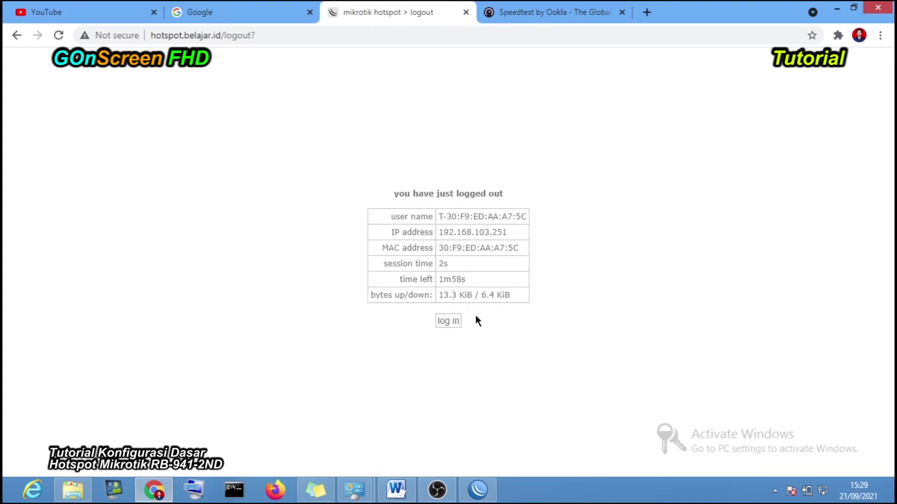
{"action": "left_click", "coordinate": [456, 324]}
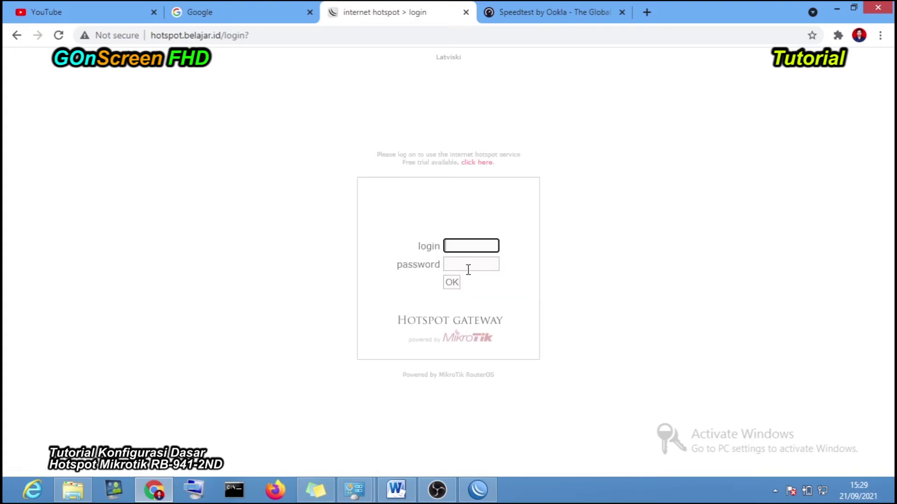
{"action": "left_click", "coordinate": [480, 164]}
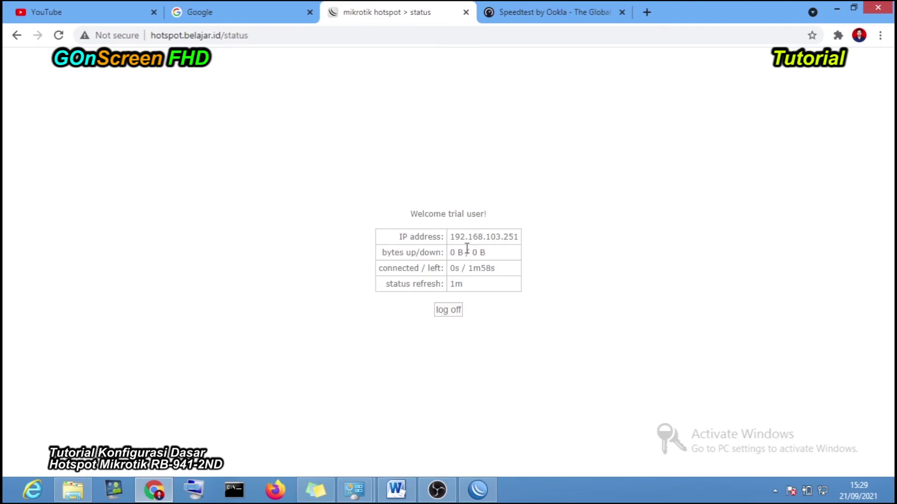
{"action": "left_click", "coordinate": [456, 310]}
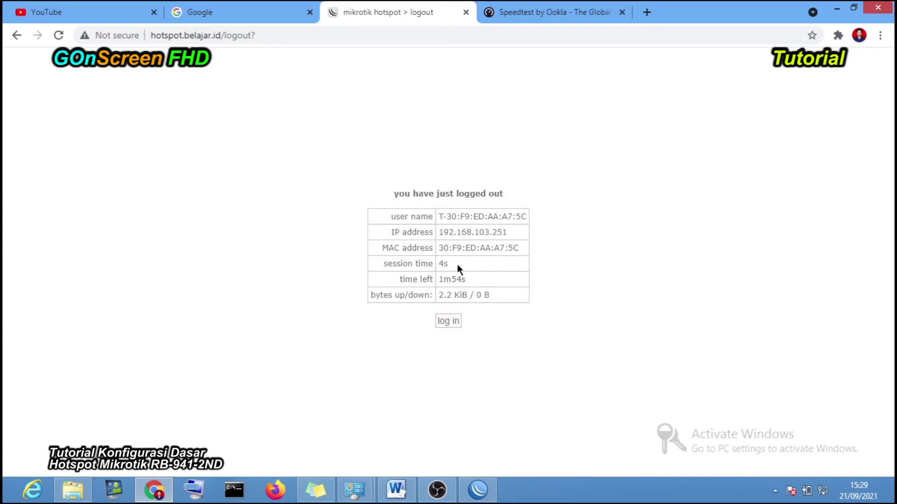
{"action": "left_click_drag", "start_coordinate": [438, 232], "coordinate": [520, 236]}
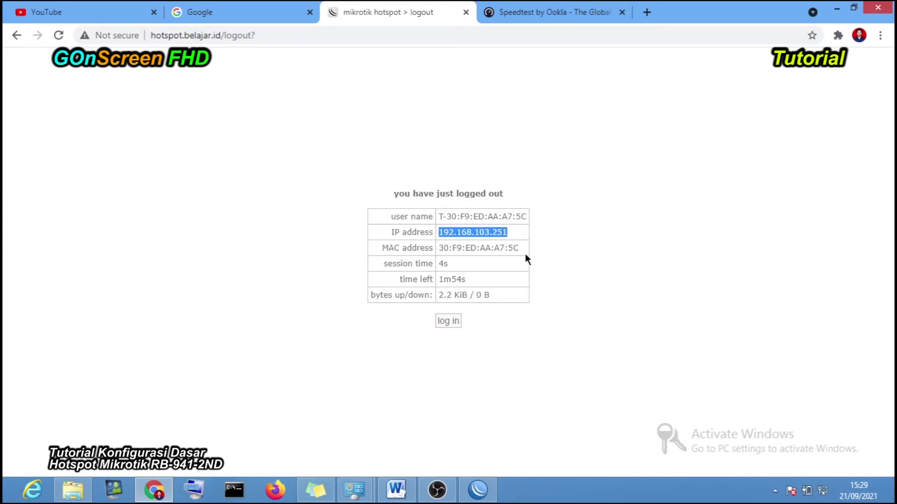
{"action": "left_click_drag", "start_coordinate": [438, 248], "coordinate": [508, 247]}
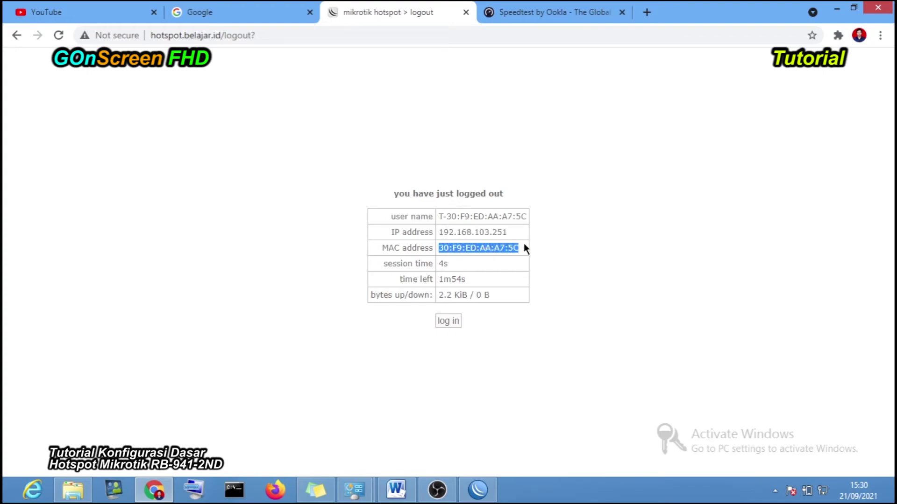
{"action": "left_click", "coordinate": [255, 7]}
- Search Google for 'sekolah', then reload the hotspot page and log in with the free trial
{"action": "type", "text": "se"}
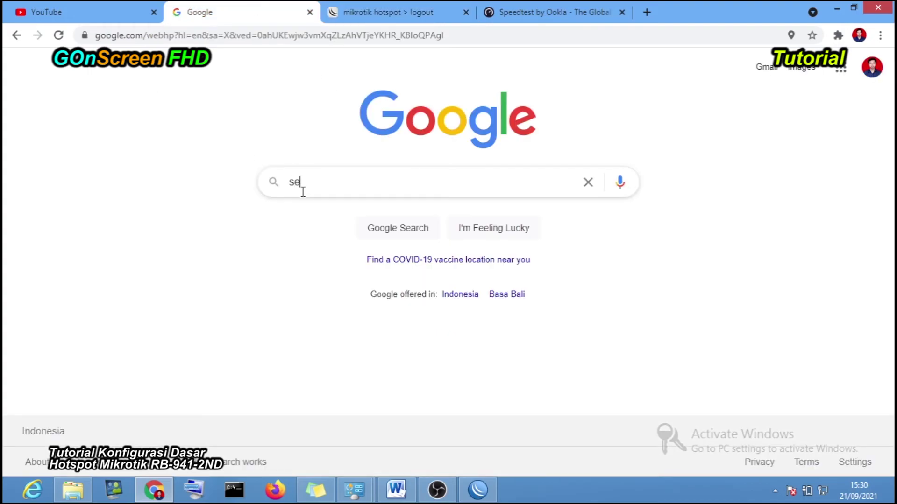
{"action": "type", "text": "kolah"}
{"action": "key", "text": "Return"}
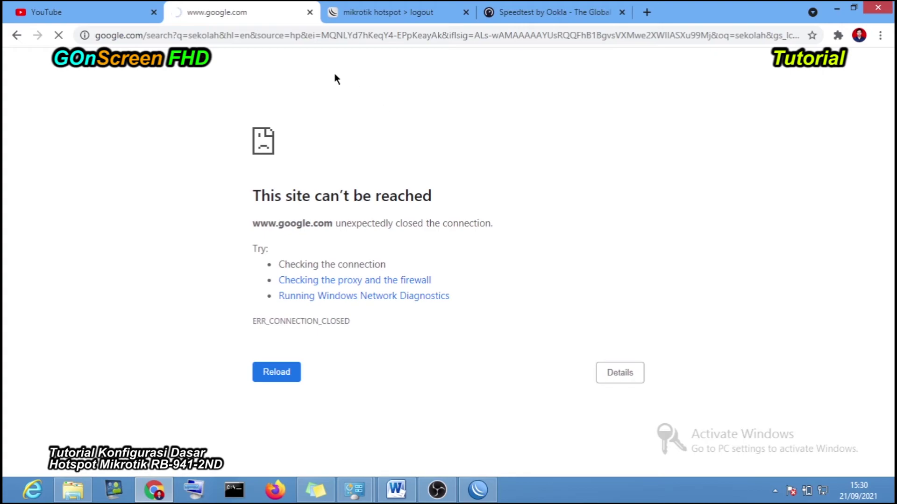
{"action": "left_click", "coordinate": [394, 14]}
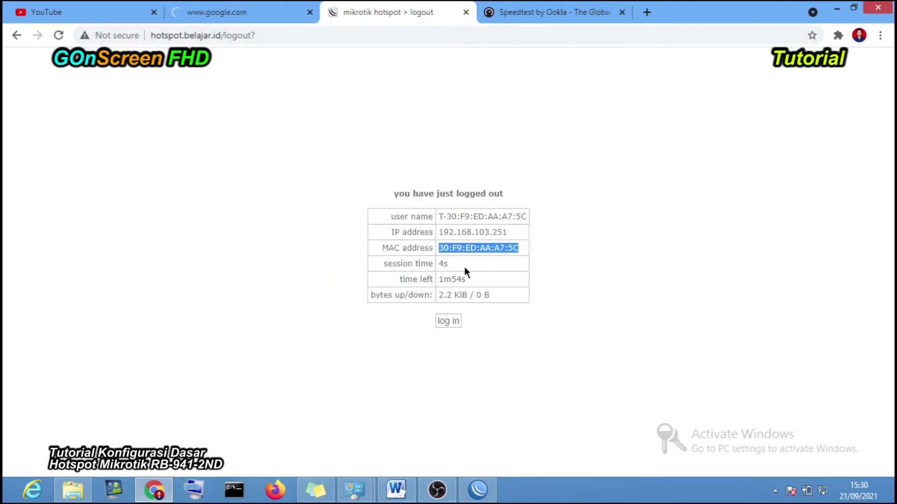
{"action": "left_click", "coordinate": [60, 35]}
{"action": "left_click", "coordinate": [481, 163]}
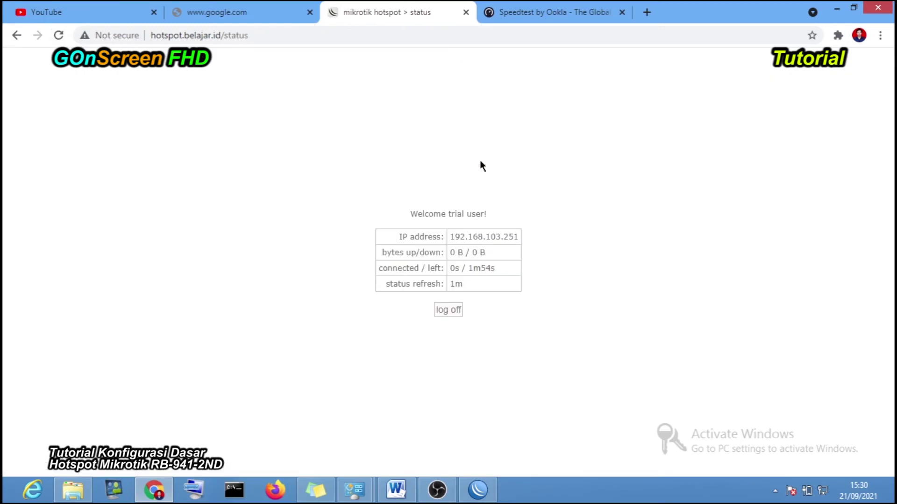
- Reload the failed 'sekolah' search and cycle between the browser tabs and WinBox
{"action": "left_click", "coordinate": [261, 14]}
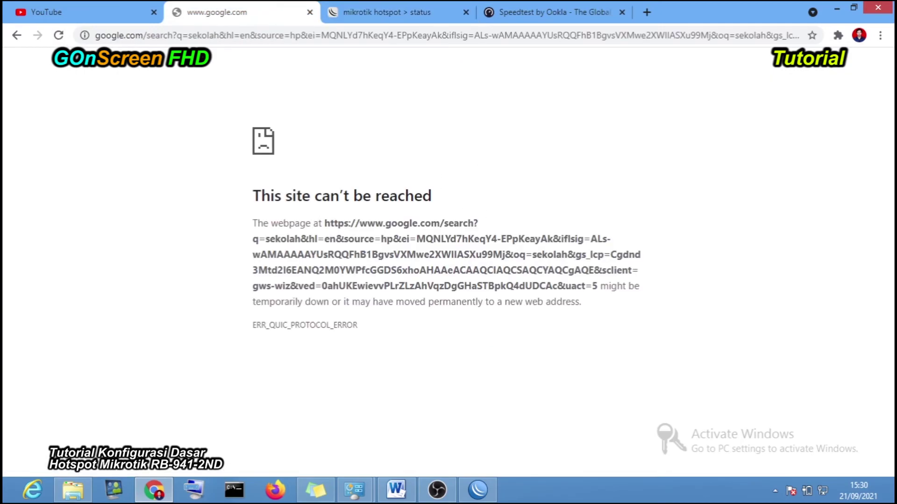
{"action": "left_click", "coordinate": [58, 36]}
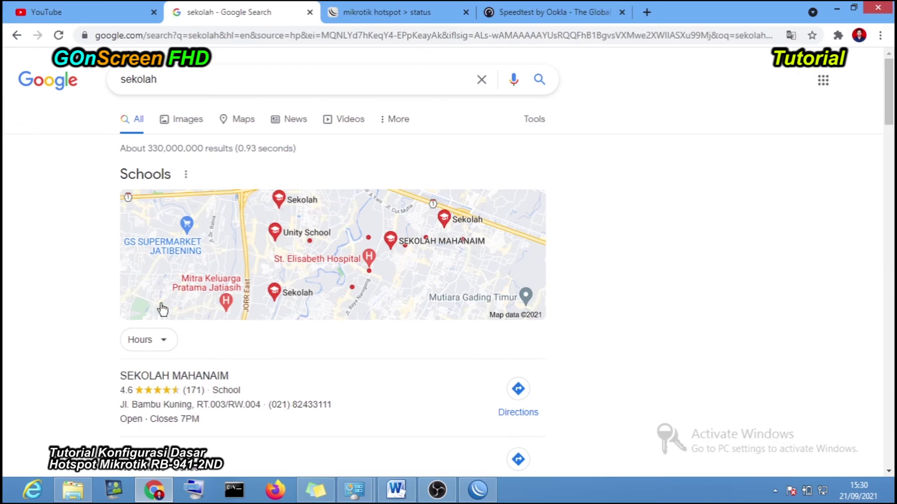
{"action": "left_click", "coordinate": [389, 6]}
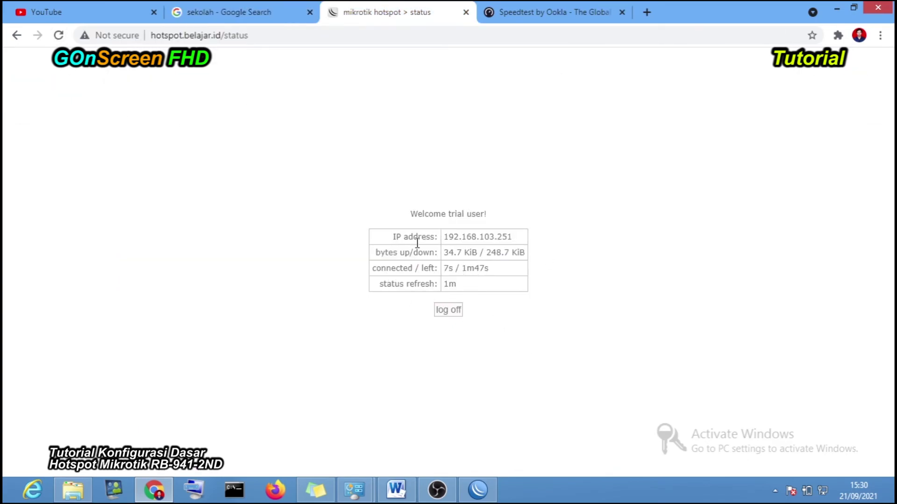
{"action": "left_click", "coordinate": [86, 14]}
{"action": "left_click", "coordinate": [243, 12]}
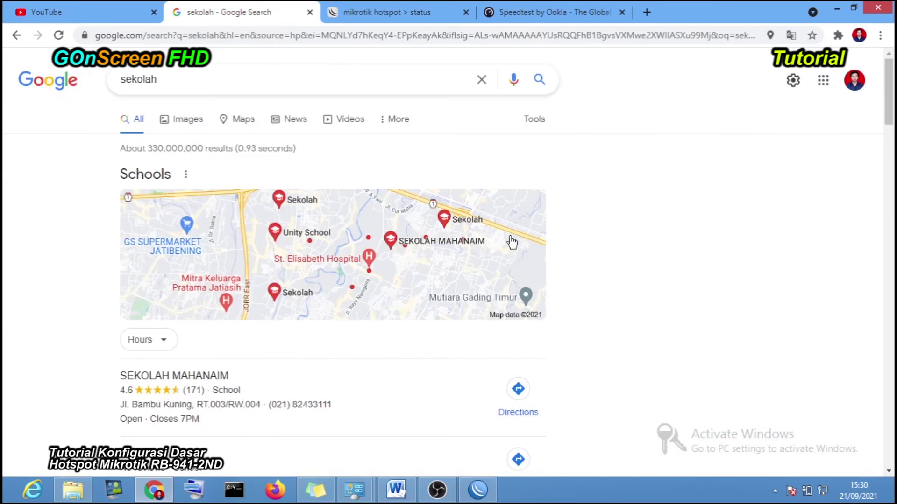
{"action": "left_click", "coordinate": [478, 490]}
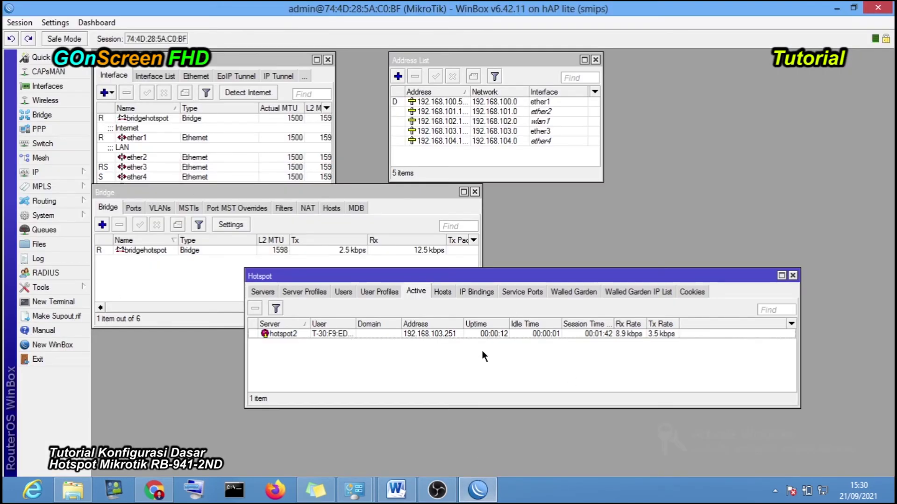
{"action": "left_click", "coordinate": [478, 490]}
{"action": "left_click", "coordinate": [477, 491]}
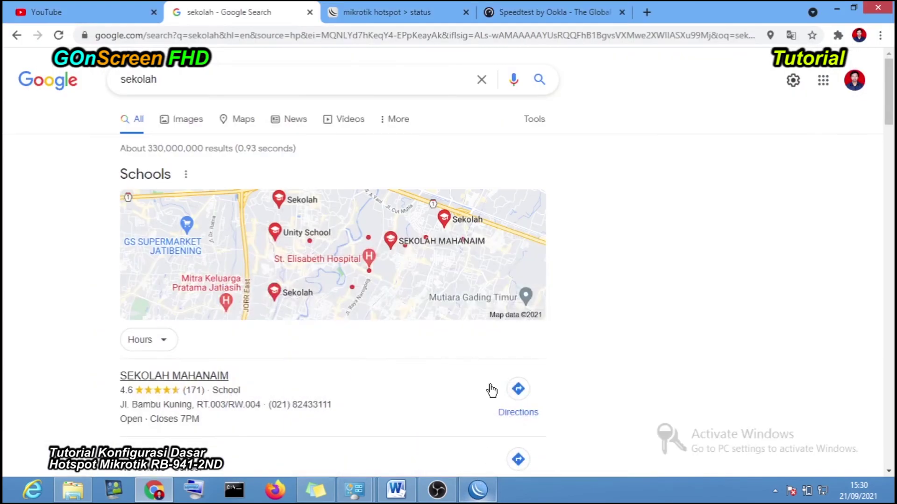
- Scroll through the YouTube tab, then bring up the Speedtest page showing 0.20/0.22 Mbps
{"action": "left_click", "coordinate": [382, 12]}
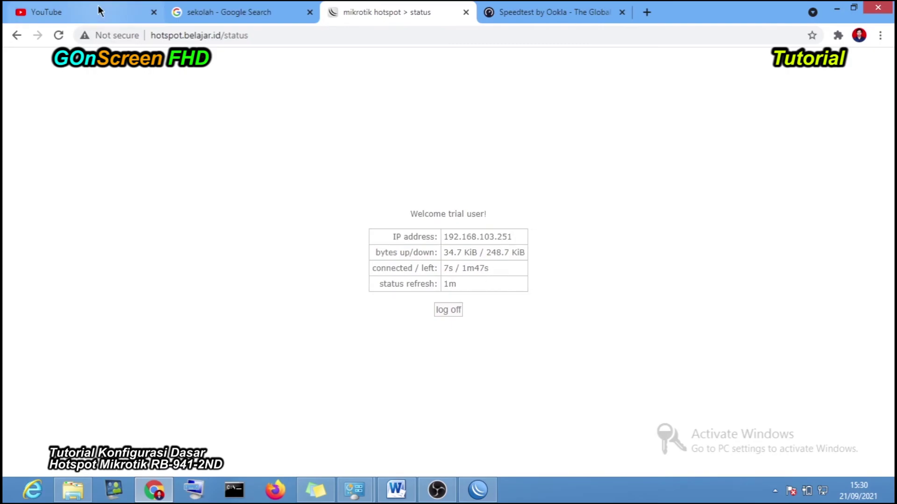
{"action": "left_click", "coordinate": [46, 12]}
{"action": "scroll", "coordinate": [419, 314], "scroll_direction": "down", "scroll_amount": 2}
{"action": "scroll", "coordinate": [419, 315], "scroll_direction": "down", "scroll_amount": 7}
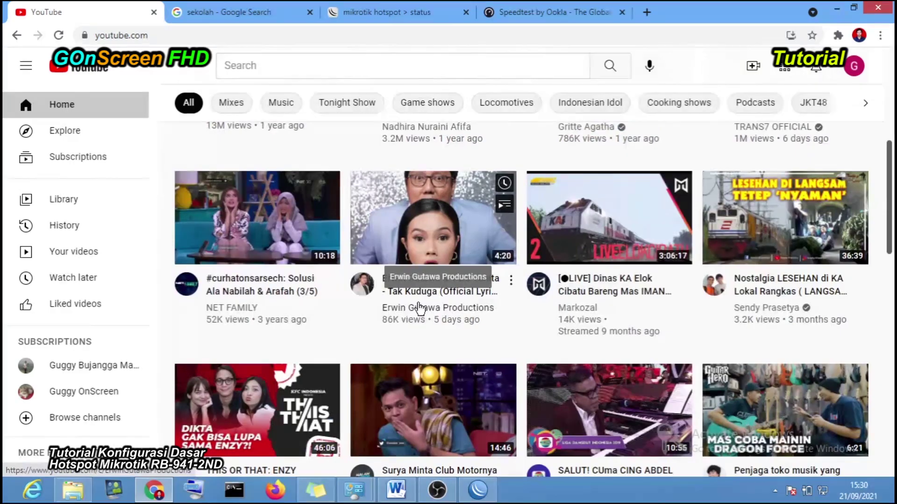
{"action": "scroll", "coordinate": [359, 242], "scroll_direction": "up", "scroll_amount": 4}
{"action": "scroll", "coordinate": [359, 241], "scroll_direction": "up", "scroll_amount": 2}
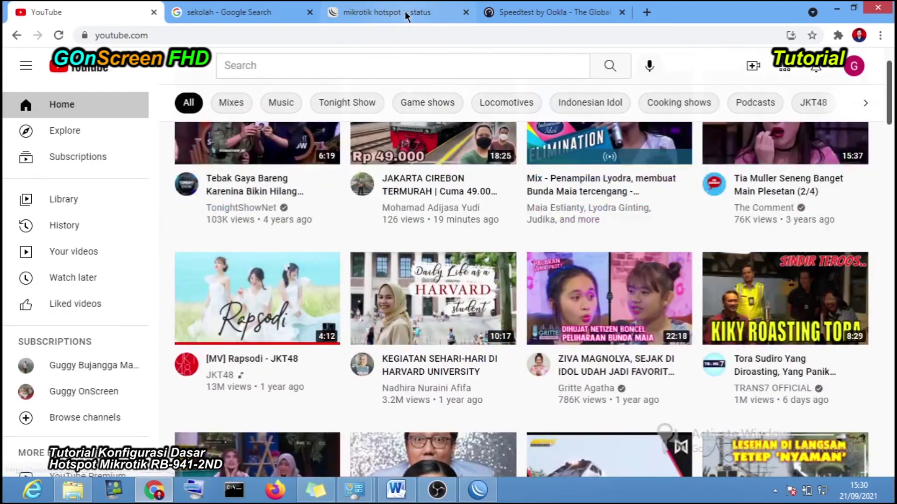
{"action": "left_click", "coordinate": [404, 11]}
{"action": "left_click", "coordinate": [551, 12]}
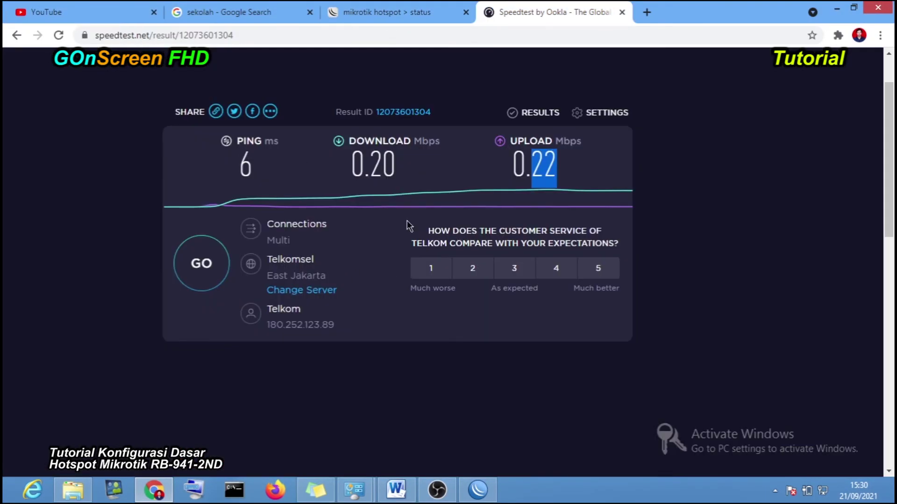
- Run a new Speedtest, highlight the 20.52 Mbps down and 7.45 Mbps up results, then return to the status tab
{"action": "left_click", "coordinate": [202, 275]}
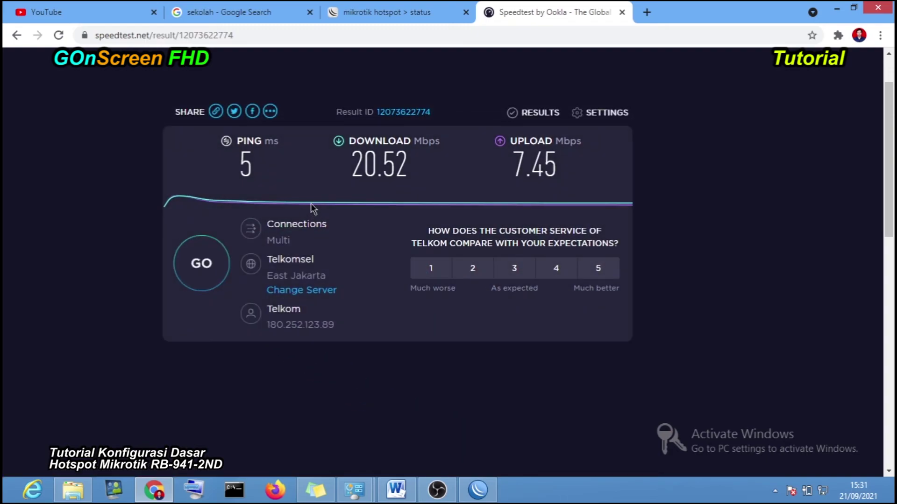
{"action": "left_click_drag", "start_coordinate": [350, 171], "coordinate": [407, 166]}
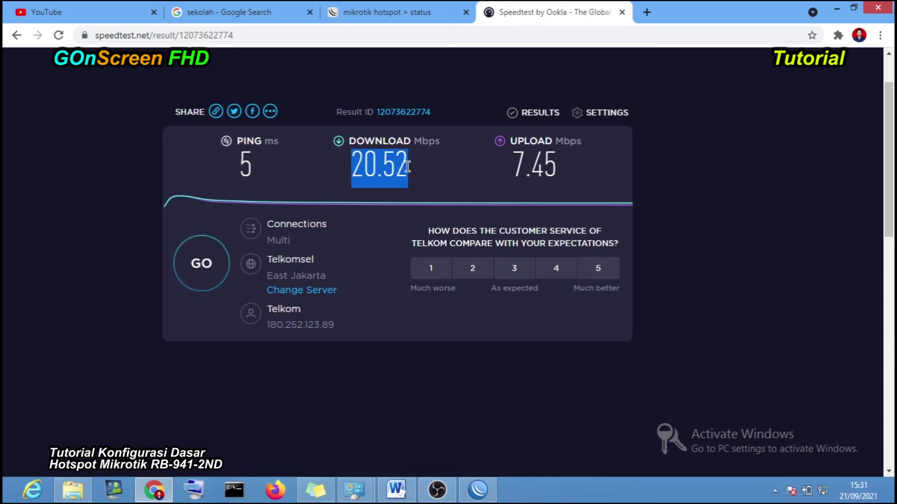
{"action": "left_click", "coordinate": [348, 171]}
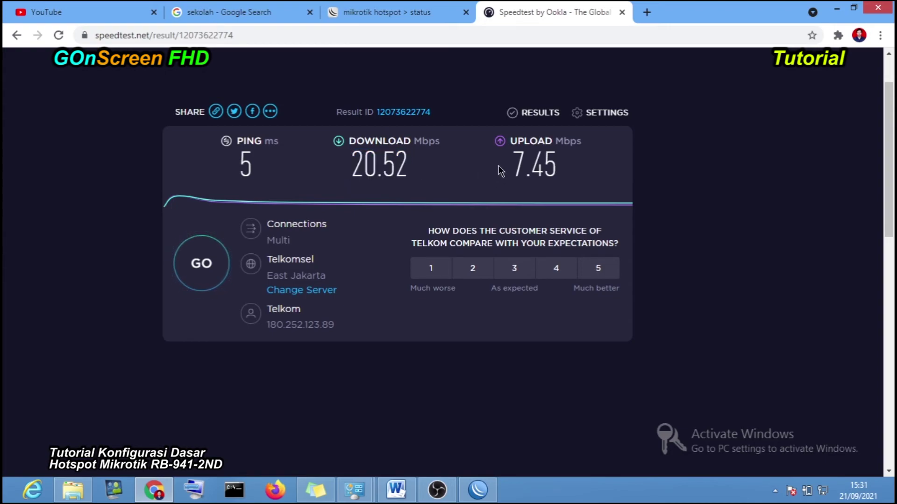
{"action": "left_click_drag", "start_coordinate": [514, 162], "coordinate": [567, 165]}
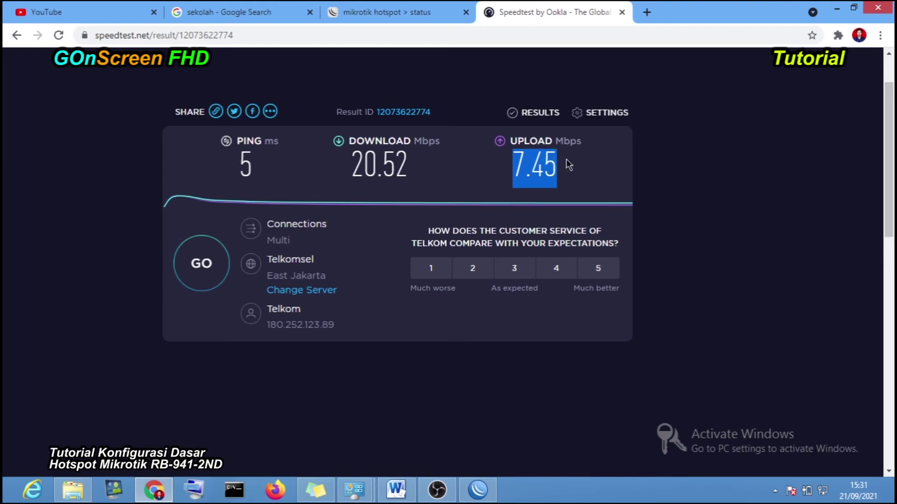
{"action": "left_click", "coordinate": [558, 164]}
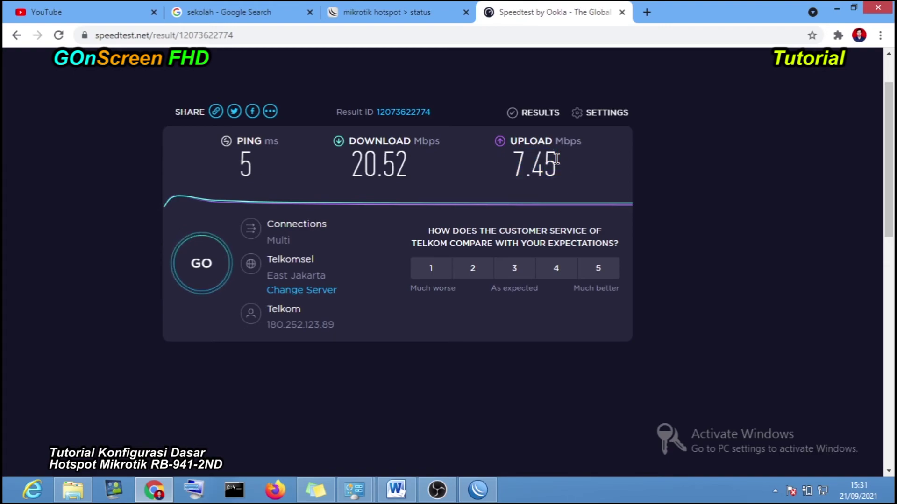
{"action": "left_click_drag", "start_coordinate": [516, 162], "coordinate": [544, 168]}
{"action": "left_click_drag", "start_coordinate": [411, 175], "coordinate": [350, 168]}
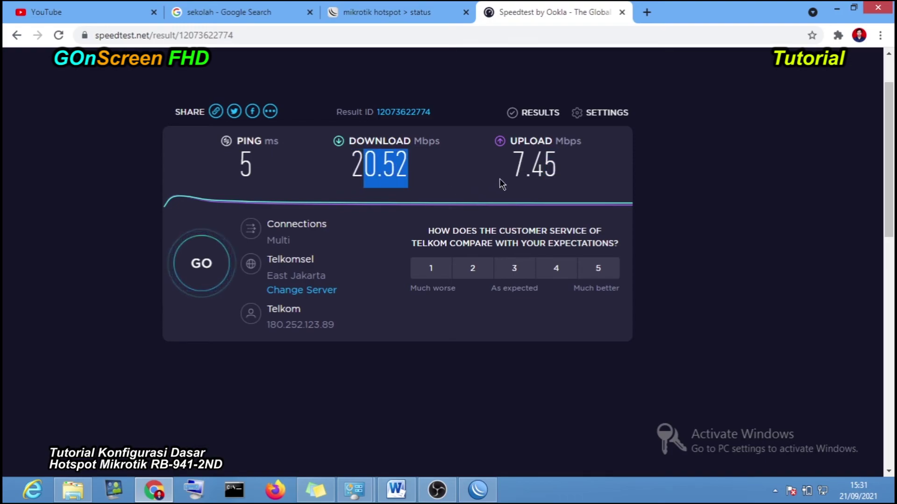
{"action": "left_click_drag", "start_coordinate": [512, 163], "coordinate": [570, 168]}
{"action": "left_click_drag", "start_coordinate": [411, 170], "coordinate": [351, 167]}
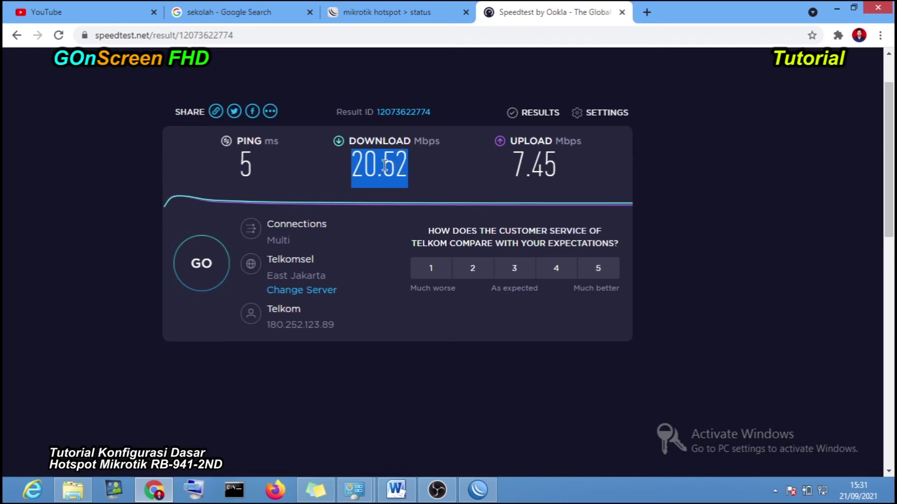
{"action": "left_click", "coordinate": [397, 175]}
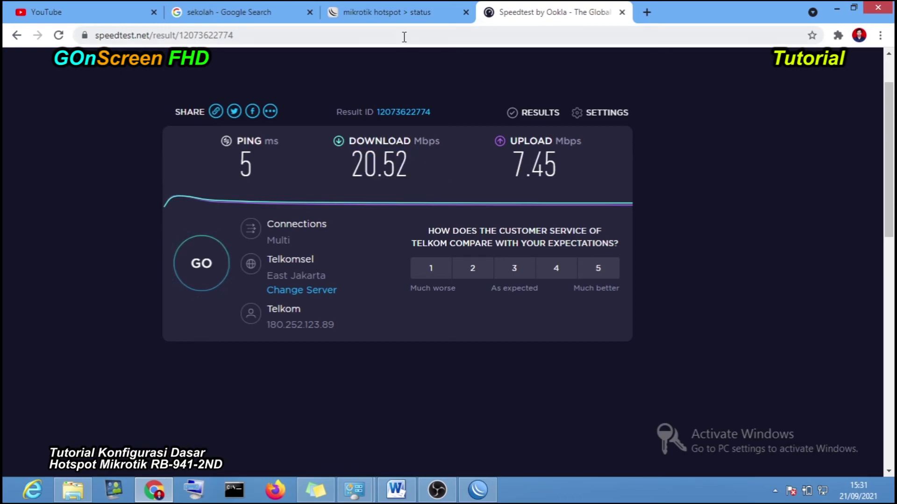
{"action": "left_click", "coordinate": [398, 10]}
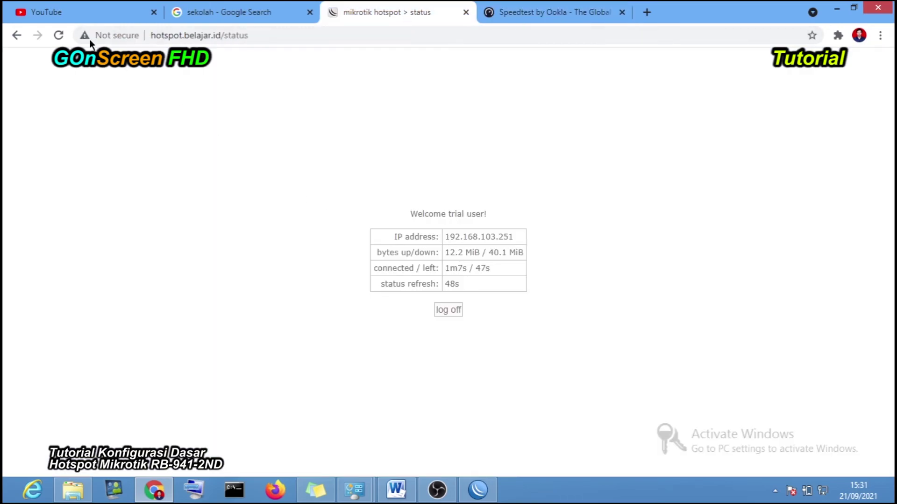
- Reload the hotspot status page until the expired trial lands on the login page
{"action": "left_click", "coordinate": [59, 36]}
{"action": "left_click", "coordinate": [58, 36]}
{"action": "left_click", "coordinate": [525, 14]}
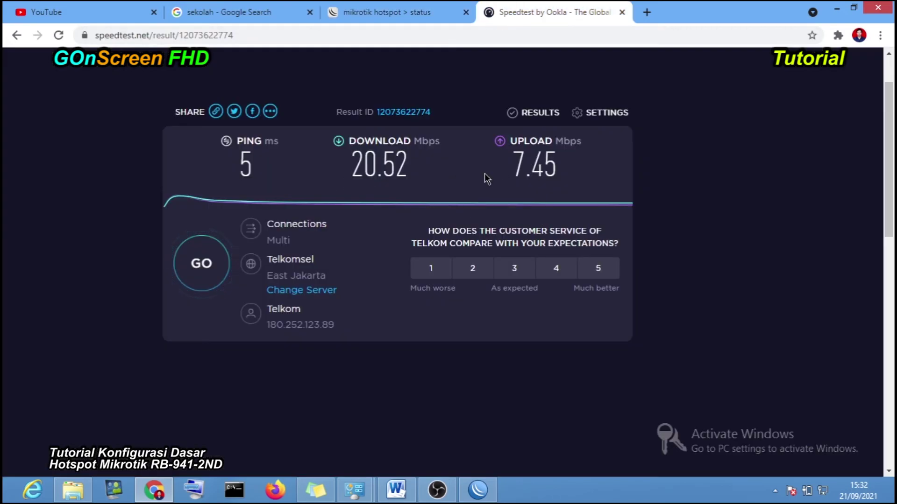
{"action": "left_click", "coordinate": [379, 11]}
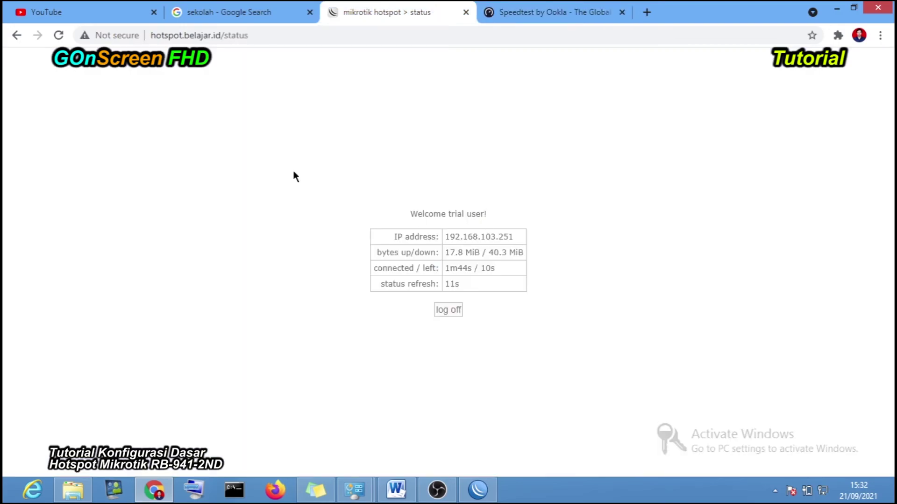
{"action": "left_click", "coordinate": [60, 37]}
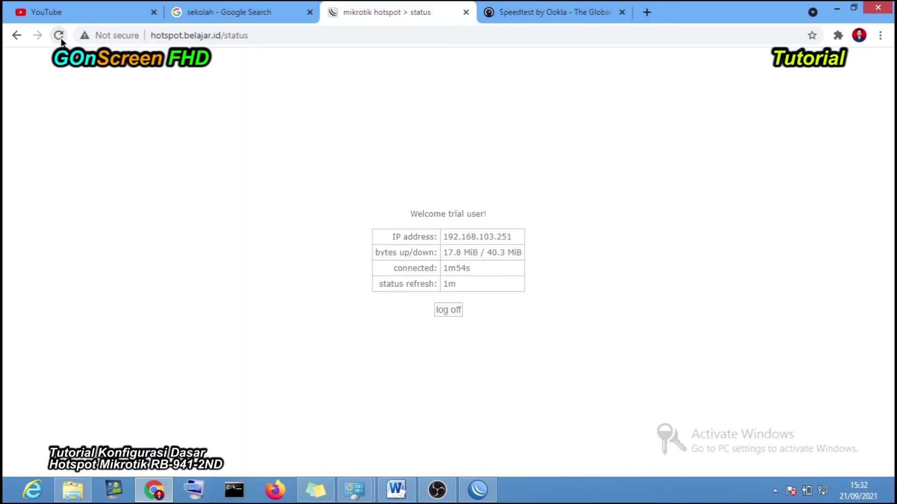
{"action": "left_click", "coordinate": [59, 37]}
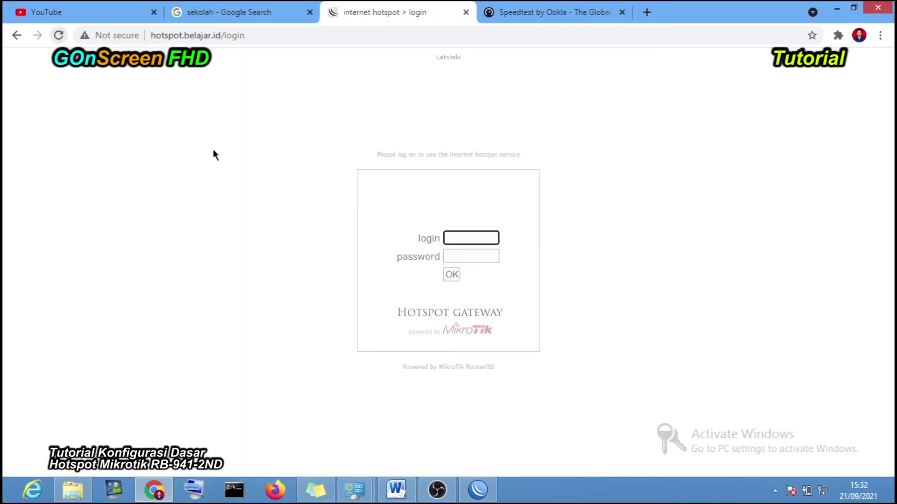
- Reload the 'sekolah' search to test access, then highlight the log-on message on the login page
{"action": "left_click", "coordinate": [240, 13]}
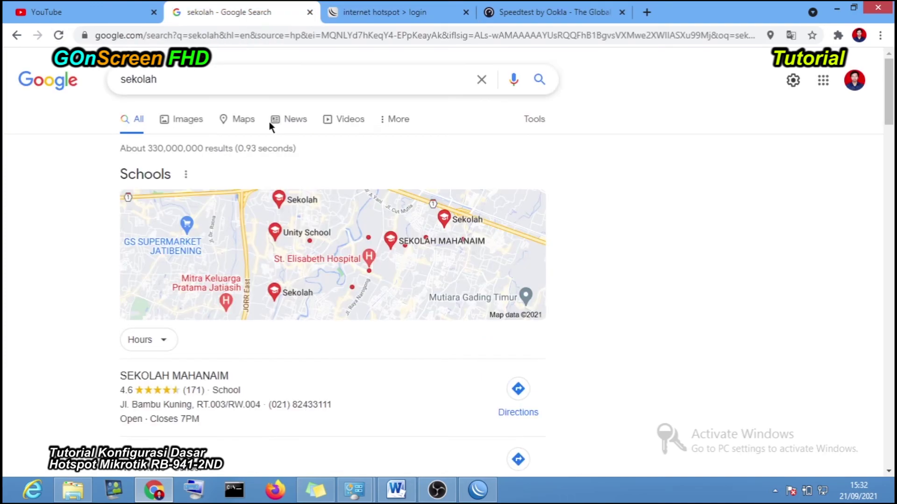
{"action": "left_click", "coordinate": [59, 36]}
{"action": "left_click", "coordinate": [411, 12]}
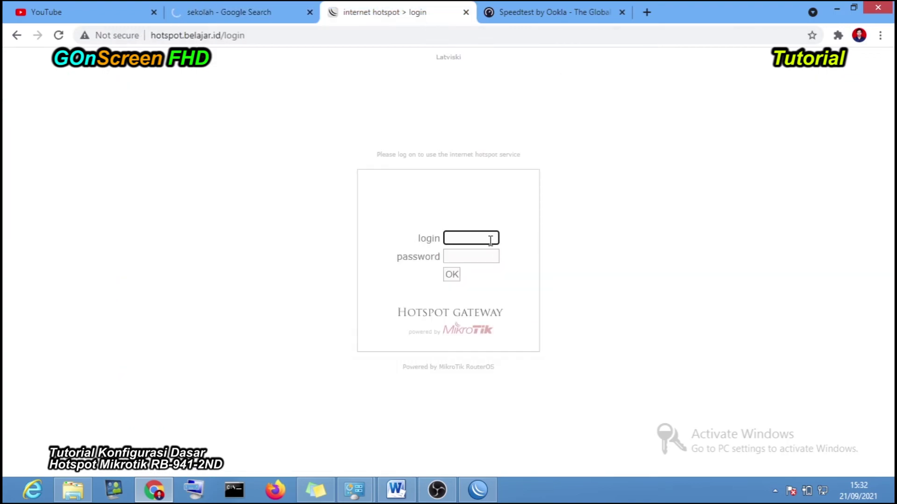
{"action": "left_click_drag", "start_coordinate": [376, 159], "coordinate": [491, 165]}
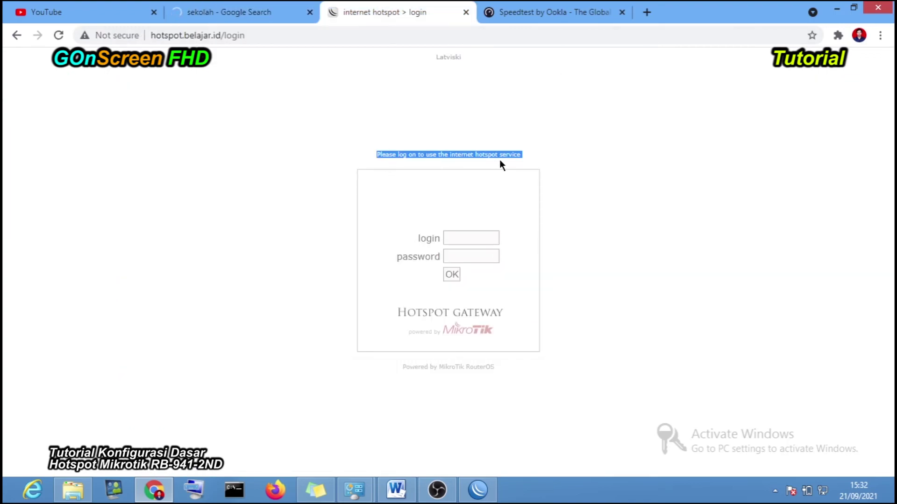
{"action": "left_click", "coordinate": [523, 149]}
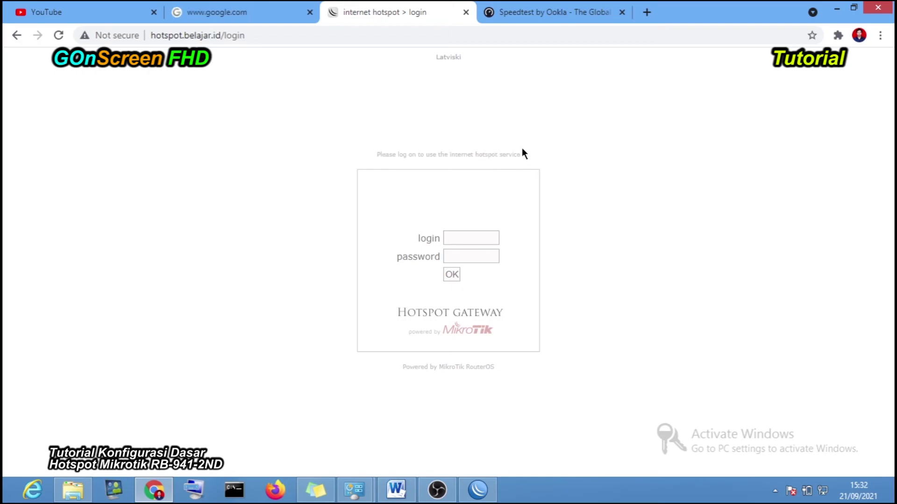
{"action": "left_click", "coordinate": [477, 489]}
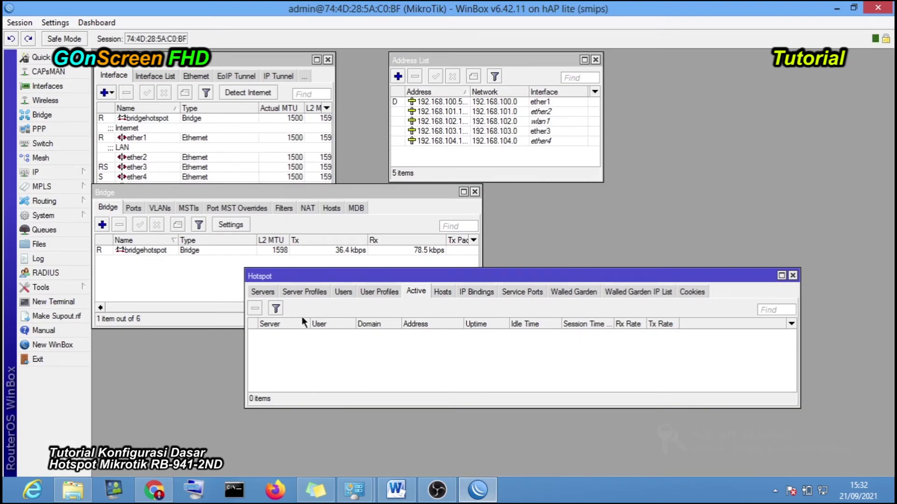
- Open hsprof2 from Server Profiles and inspect its Trial Uptime Reset value
{"action": "left_click", "coordinate": [304, 292]}
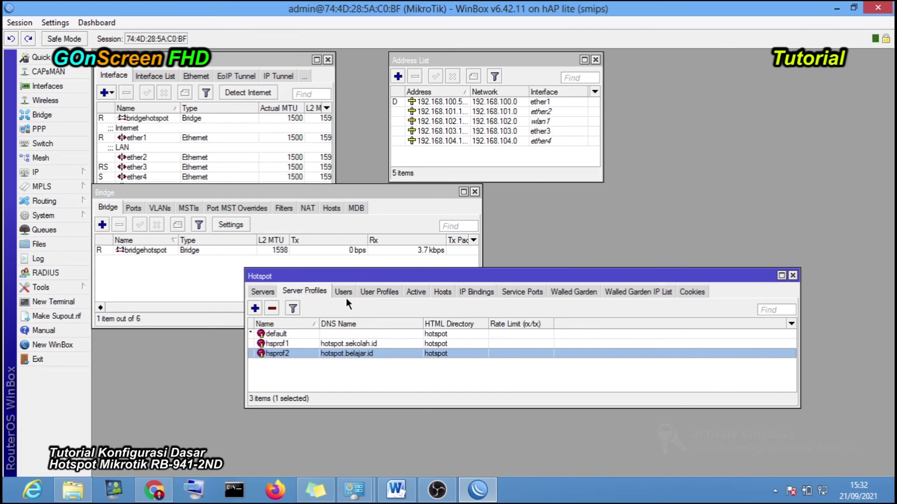
{"action": "double_click", "coordinate": [346, 353]}
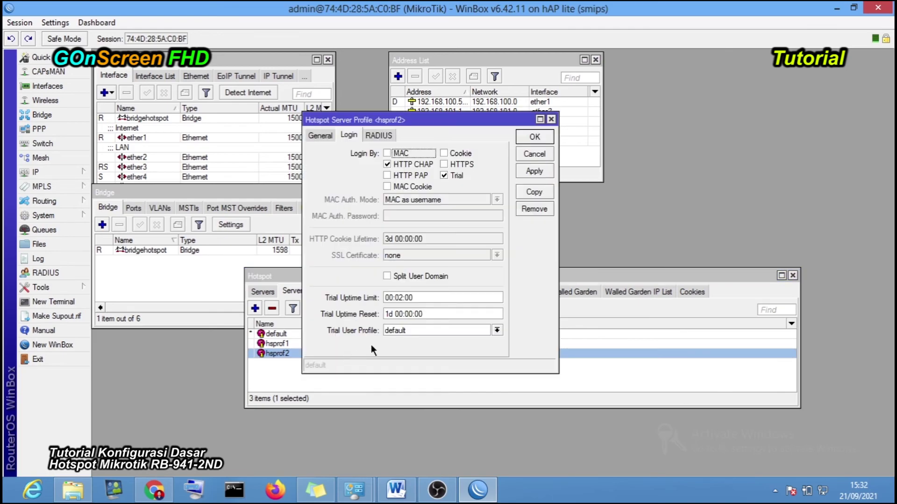
{"action": "left_click", "coordinate": [386, 314]}
{"action": "left_click_drag", "start_coordinate": [386, 314], "coordinate": [384, 314]}
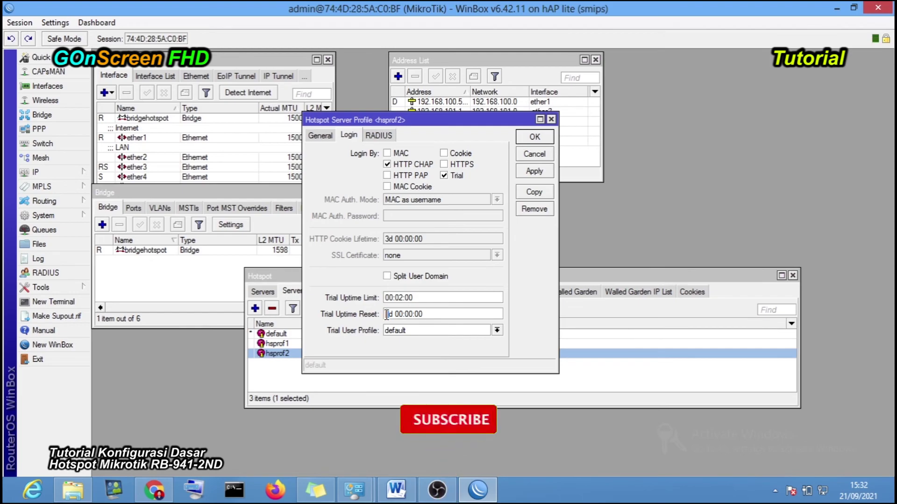
{"action": "left_click", "coordinate": [595, 374]}
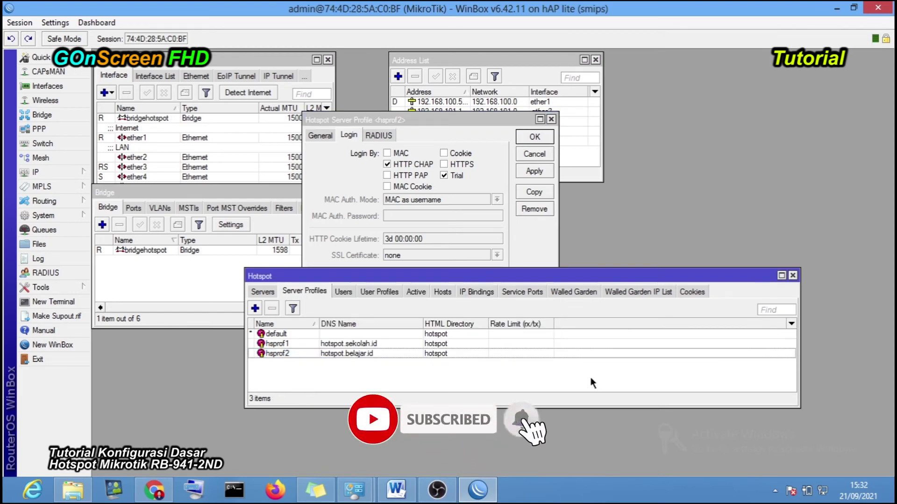
{"action": "left_click", "coordinate": [167, 490]}
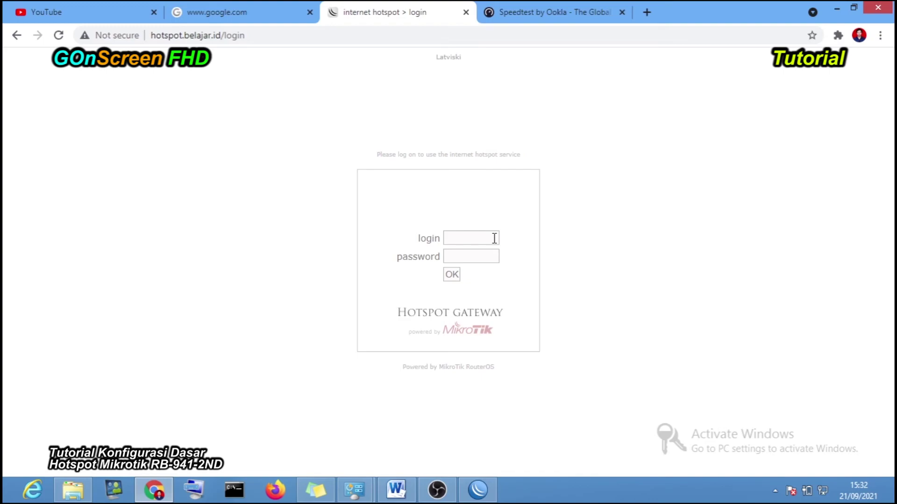
{"action": "left_click", "coordinate": [477, 490]}
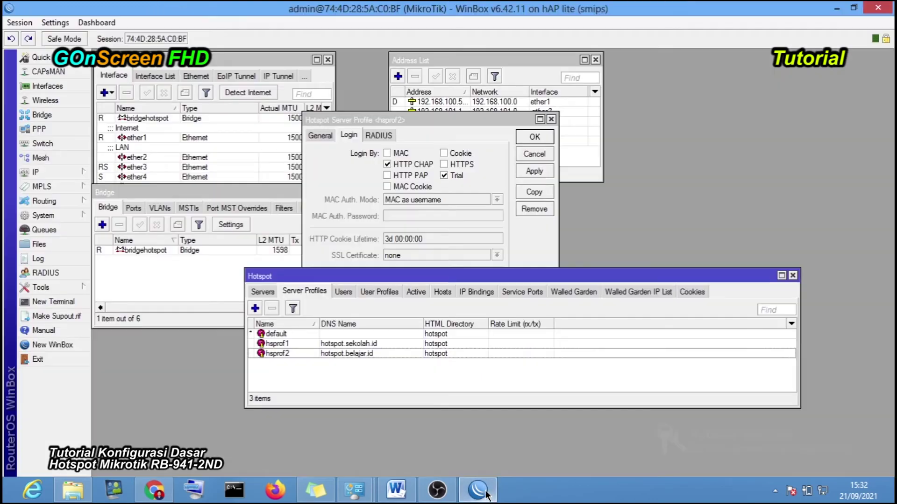
- Change hsprof2's Trial Uptime Reset from 7d to 1d 00:00:00, then apply and close
{"action": "double_click", "coordinate": [354, 351]}
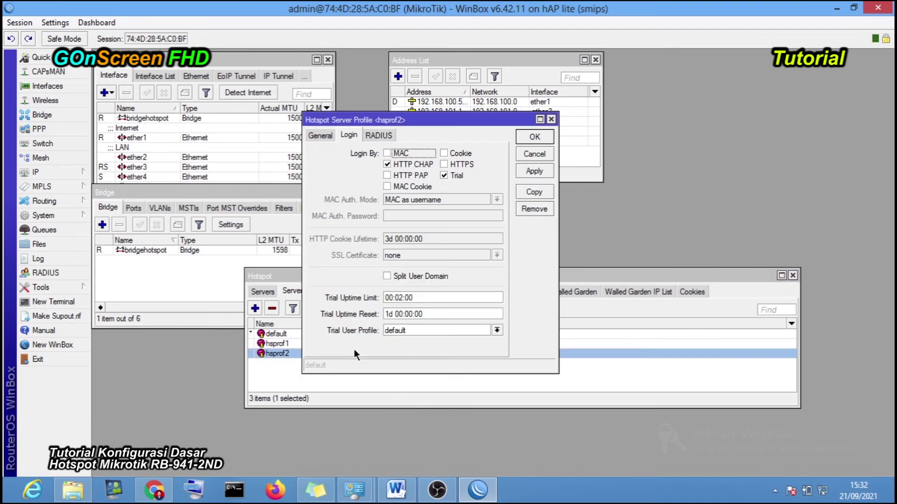
{"action": "left_click", "coordinate": [388, 314]}
{"action": "type", "text": "5"}
{"action": "key", "text": "BackSpace"}
{"action": "type", "text": "7"}
{"action": "left_click_drag", "start_coordinate": [393, 314], "coordinate": [384, 314]}
{"action": "left_click", "coordinate": [385, 314]}
{"action": "key", "text": "shift+Right"}
{"action": "type", "text": "1"}
{"action": "left_click", "coordinate": [535, 171]}
{"action": "left_click", "coordinate": [534, 136]}
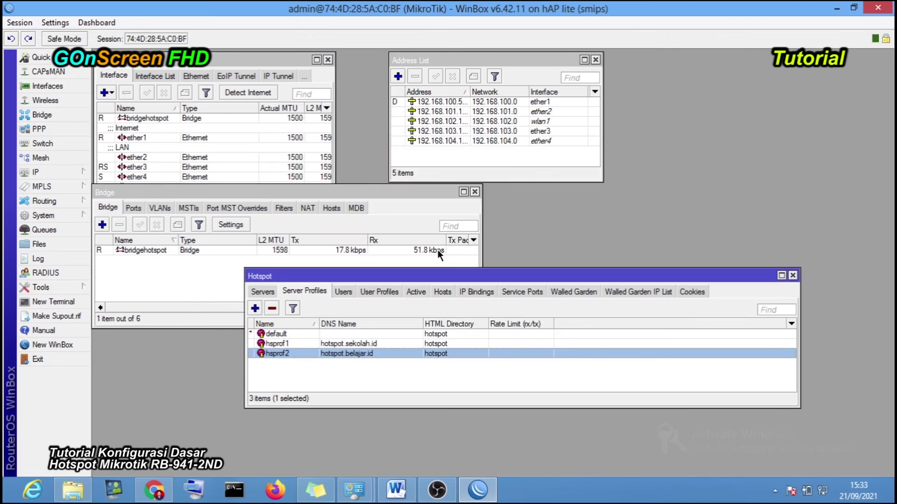
- Remove the dynamic hotspot2 trial user entry, leaving admin, kepsek and user1 in Users
{"action": "left_click", "coordinate": [343, 291]}
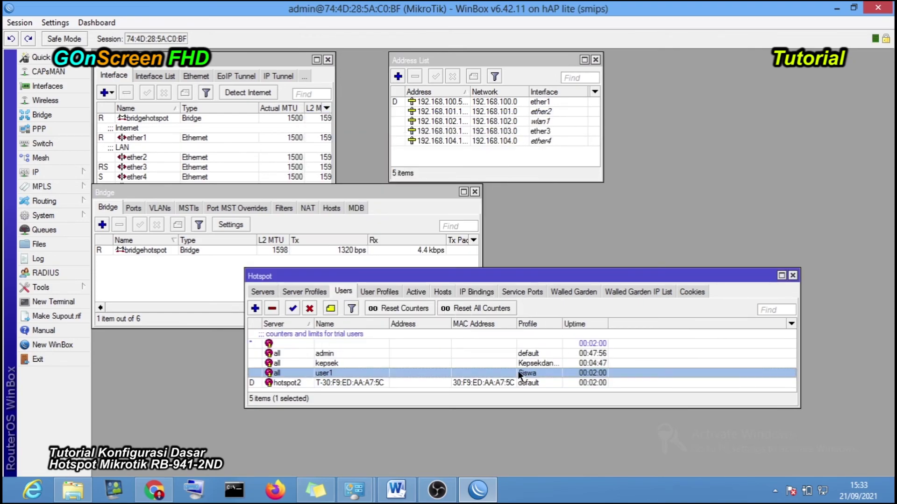
{"action": "left_click_drag", "start_coordinate": [399, 407], "coordinate": [400, 462]}
{"action": "left_click", "coordinate": [352, 383]}
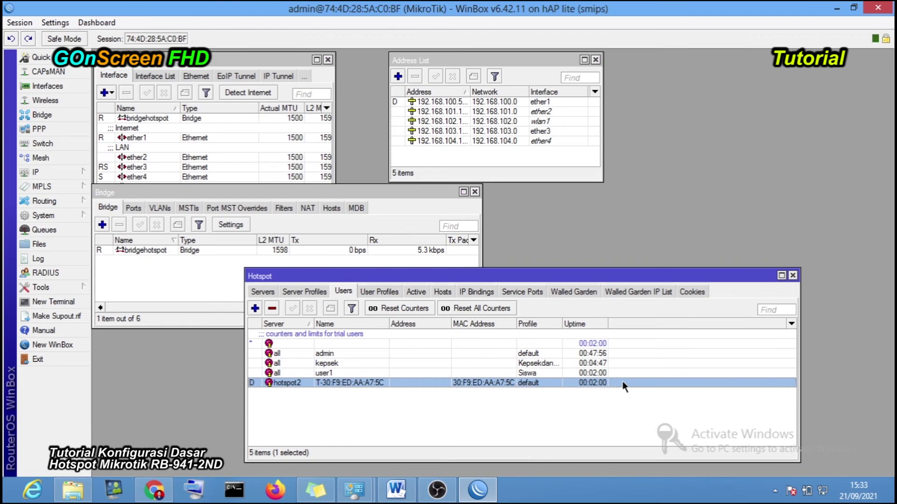
{"action": "right_click", "coordinate": [353, 380]}
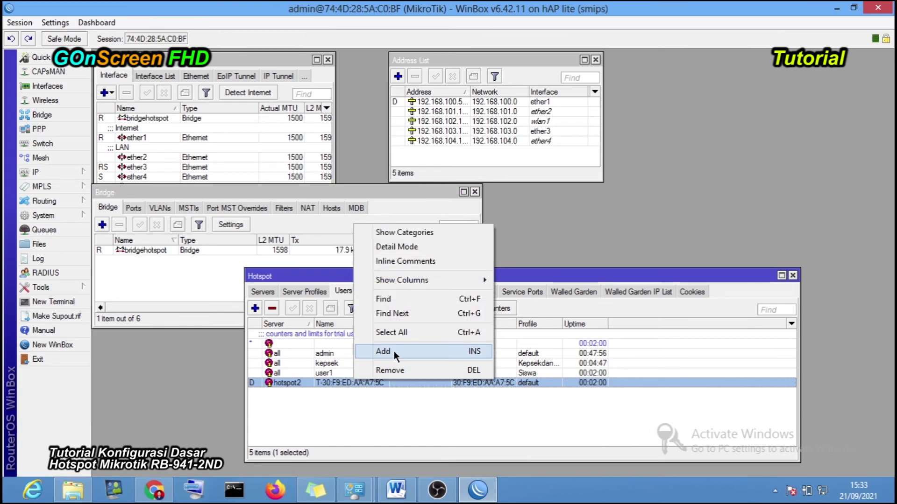
{"action": "left_click", "coordinate": [332, 382]}
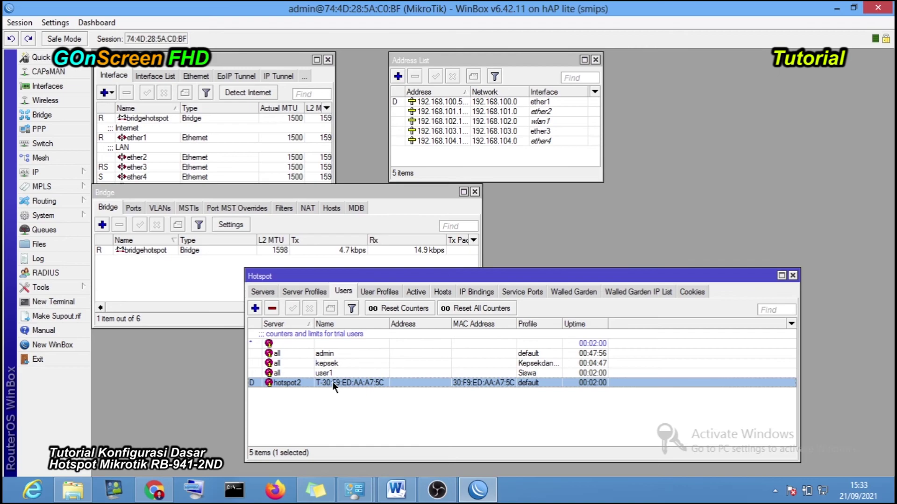
{"action": "left_click", "coordinate": [274, 310]}
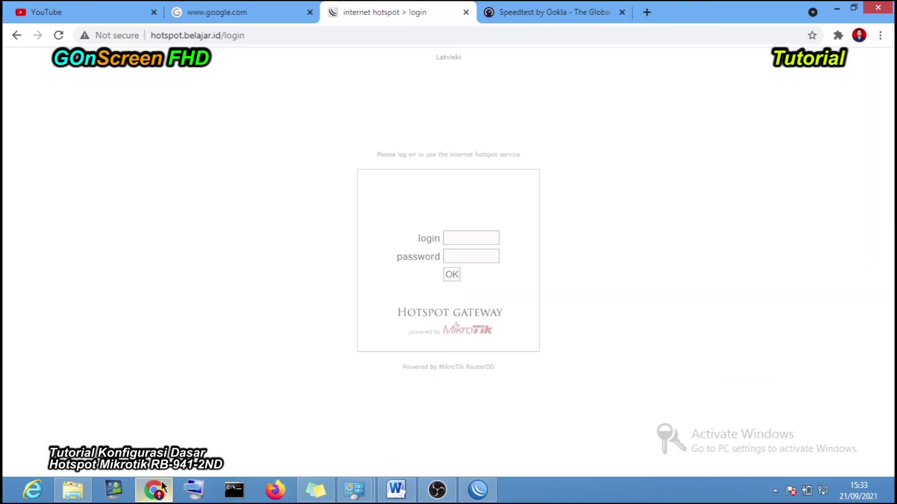
- Reload the hotspot login page, start a free trial session, then log it off
{"action": "left_click", "coordinate": [154, 490]}
{"action": "left_click", "coordinate": [59, 35]}
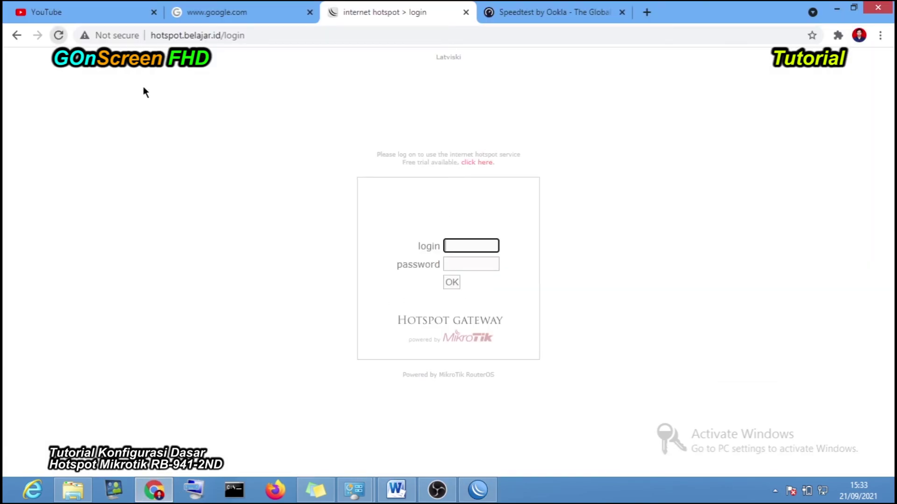
{"action": "left_click", "coordinate": [475, 162]}
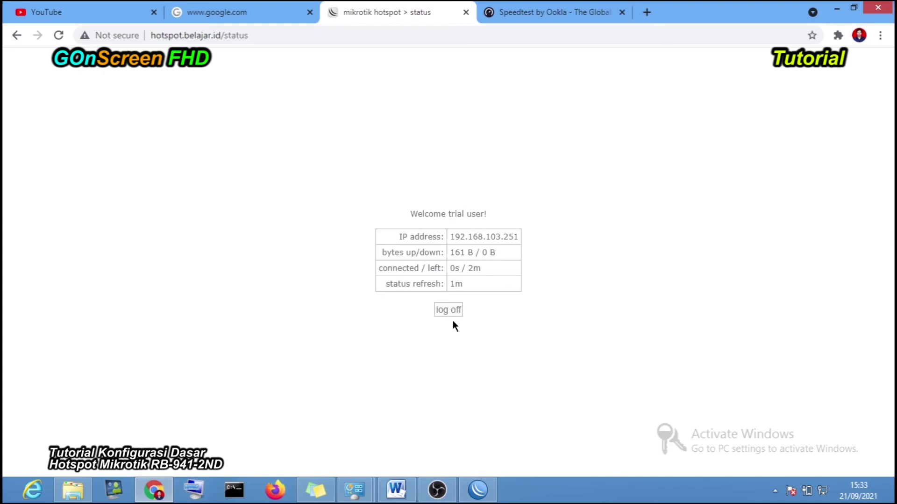
{"action": "left_click", "coordinate": [462, 312]}
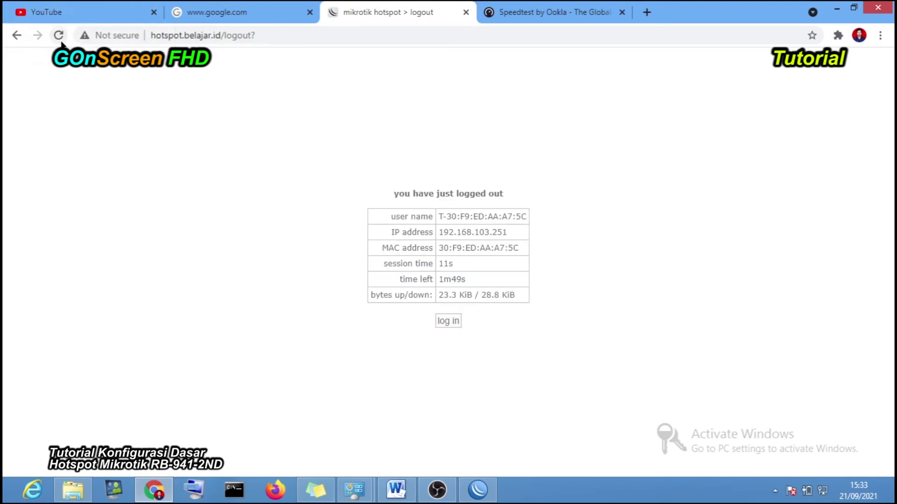
- Delete the recreated hotspot2 trial user from WinBox's hotspot users list
{"action": "left_click", "coordinate": [476, 498]}
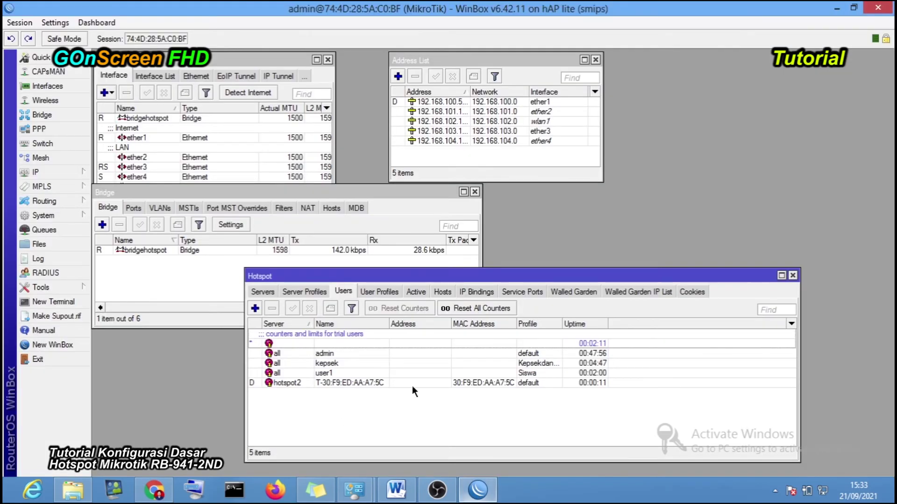
{"action": "left_click", "coordinate": [285, 381]}
{"action": "left_click", "coordinate": [277, 308]}
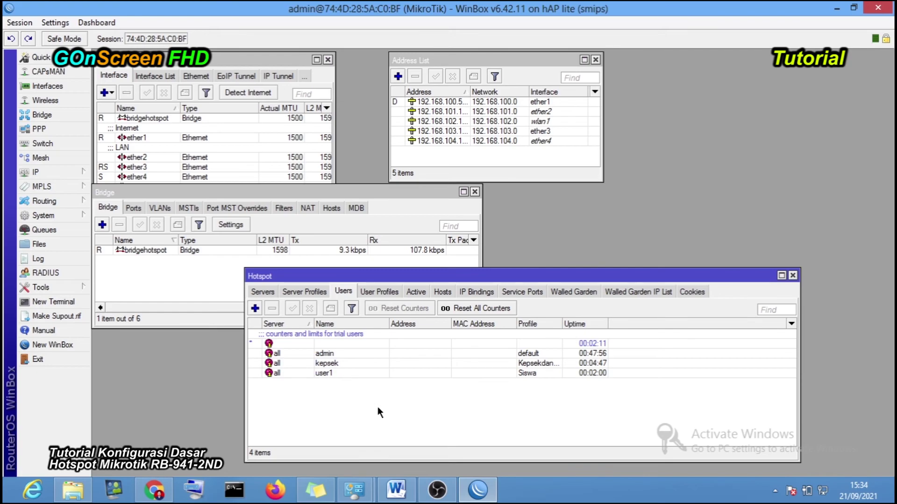
{"action": "left_click_drag", "start_coordinate": [447, 279], "coordinate": [418, 250]}
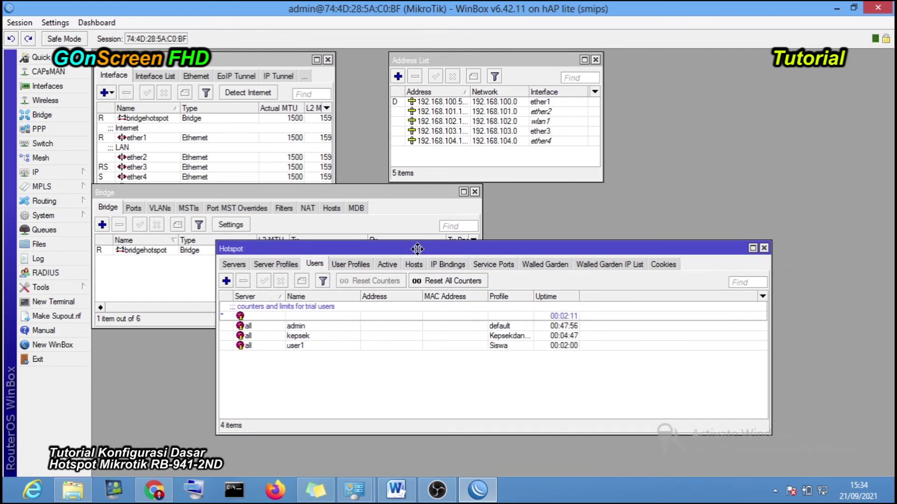
- Review user1 and the server profiles, then bring up saved login names on the hotspot page
{"action": "left_click", "coordinate": [304, 346]}
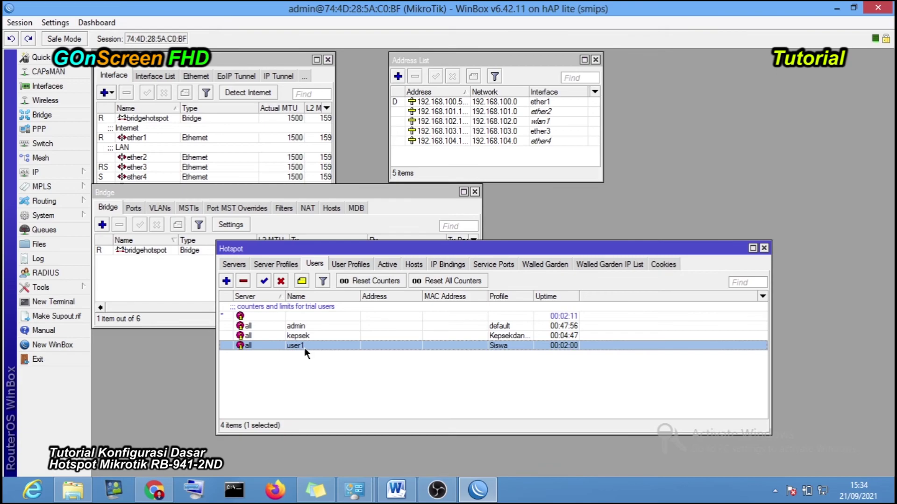
{"action": "left_click", "coordinate": [286, 265]}
{"action": "left_click", "coordinate": [315, 264]}
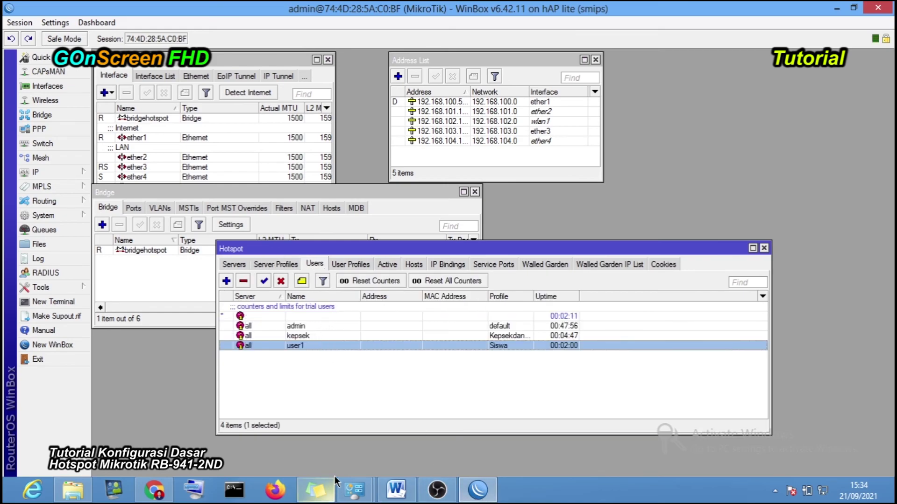
{"action": "left_click", "coordinate": [154, 490]}
{"action": "left_click", "coordinate": [467, 246]}
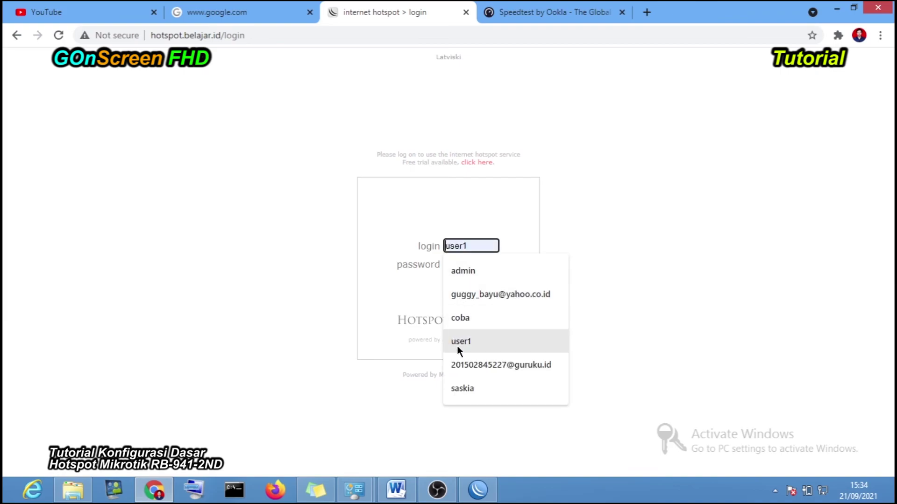
- Try logging in to the hotspot as user1 with its password
{"action": "left_click", "coordinate": [460, 341]}
{"action": "left_click", "coordinate": [459, 264]}
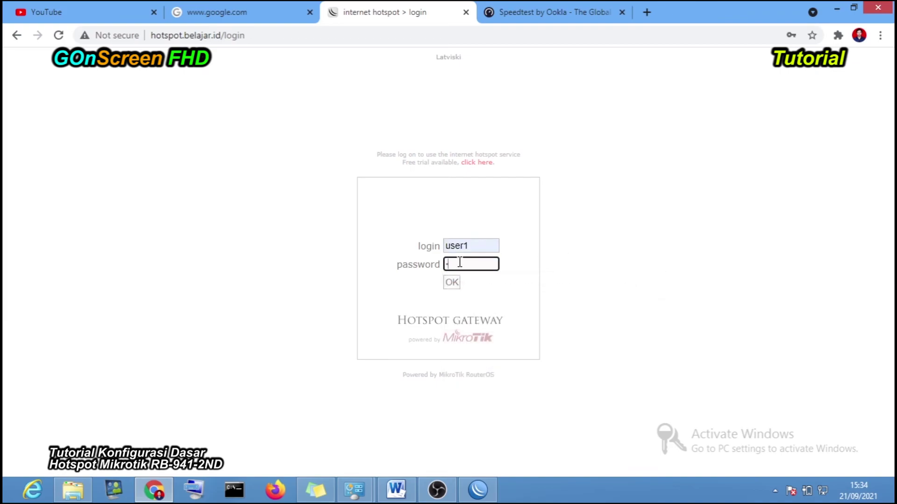
{"action": "type", "text": "12345"}
{"action": "left_click", "coordinate": [451, 283]}
- Reset user1's uptime counters in WinBox, then log in again to reach Welcome user1!
{"action": "left_click", "coordinate": [485, 495]}
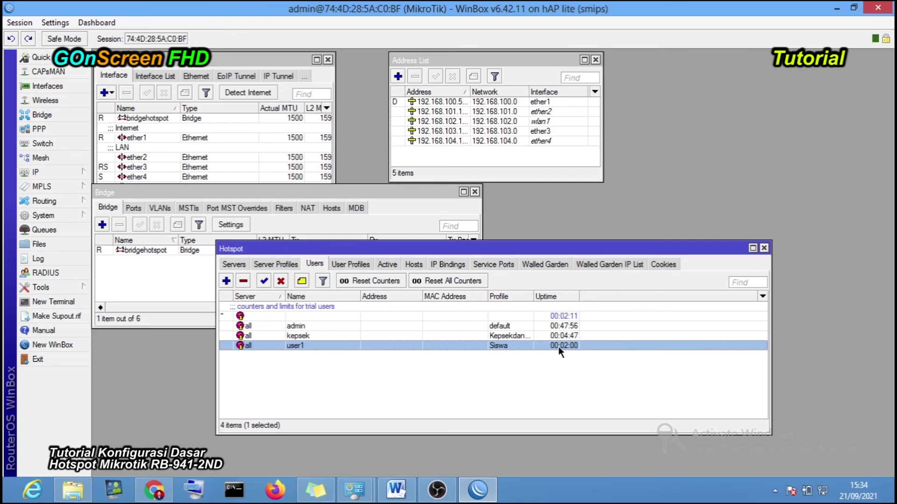
{"action": "left_click", "coordinate": [371, 286]}
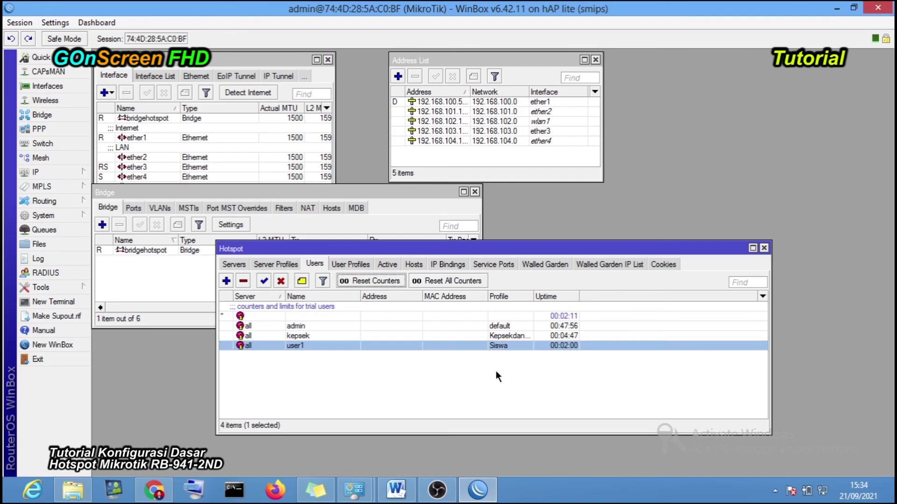
{"action": "left_click", "coordinate": [476, 490]}
{"action": "left_click", "coordinate": [460, 264]}
{"action": "type", "text": "1234"}
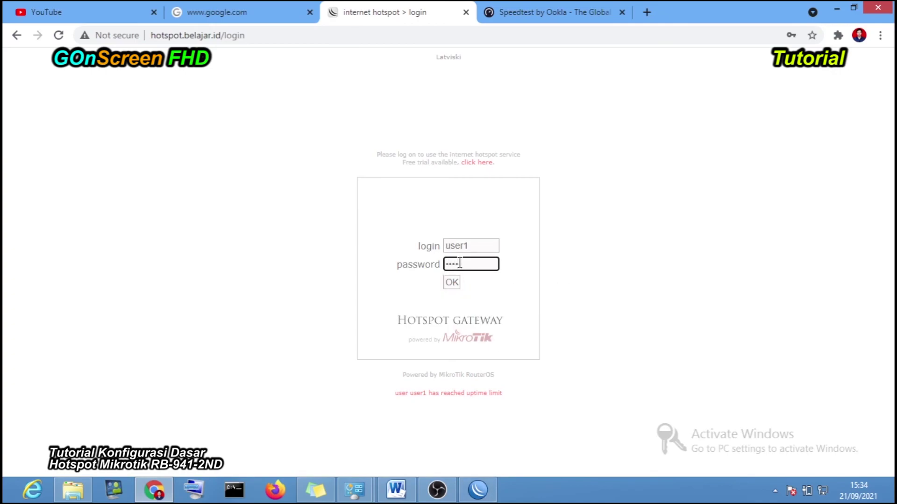
{"action": "left_click", "coordinate": [455, 279]}
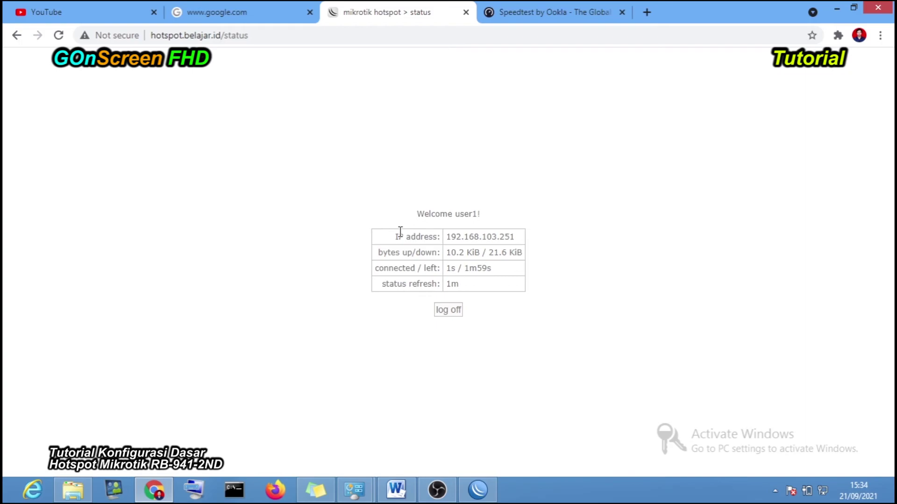
{"action": "left_click", "coordinate": [546, 211]}
{"action": "left_click_drag", "start_coordinate": [460, 214], "coordinate": [451, 214]}
- Log off user1, then log back in as user1 and dismiss Chrome's breach warning
{"action": "left_click", "coordinate": [457, 310]}
{"action": "left_click", "coordinate": [457, 320]}
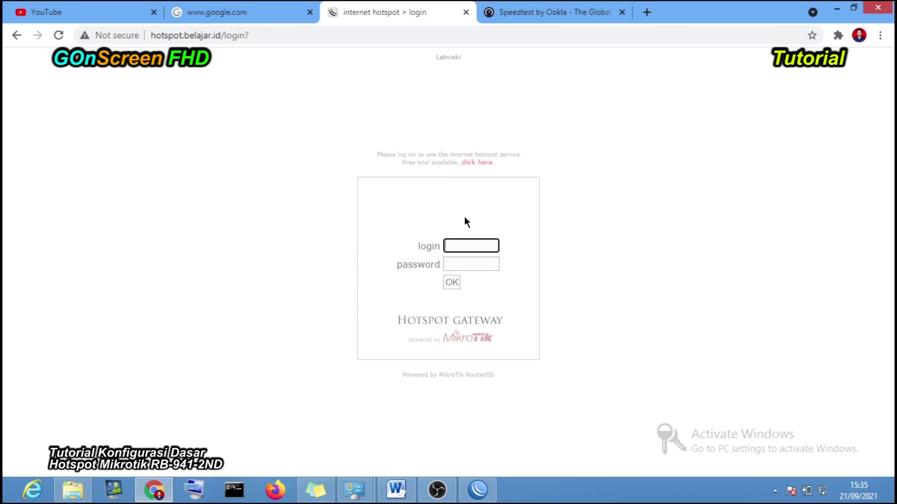
{"action": "left_click", "coordinate": [455, 247]}
{"action": "left_click", "coordinate": [464, 340]}
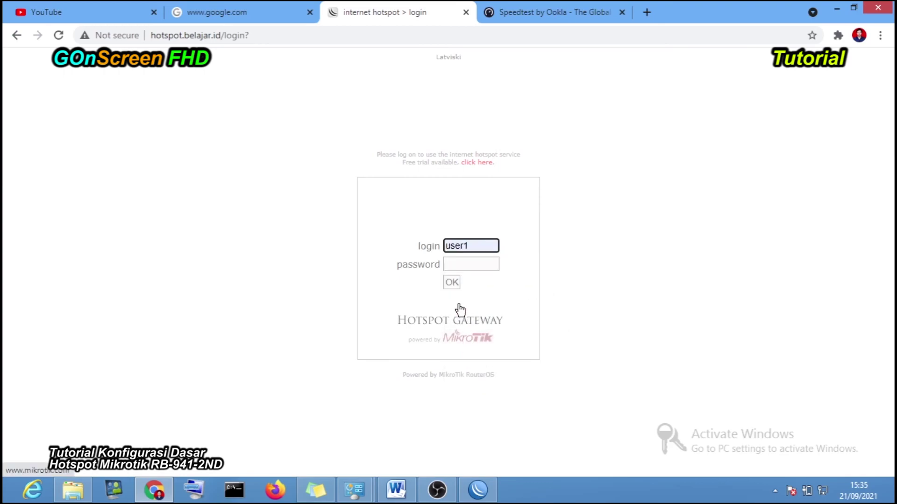
{"action": "left_click", "coordinate": [454, 264]}
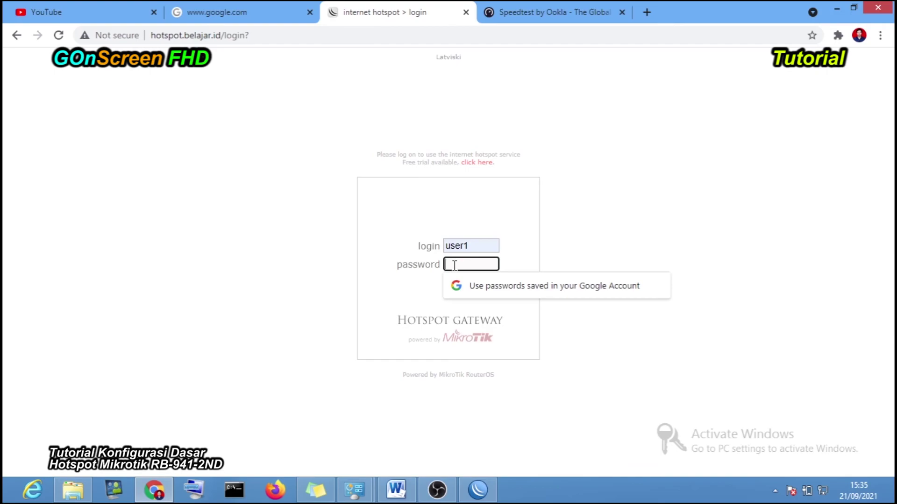
{"action": "type", "text": "12345"}
{"action": "left_click", "coordinate": [451, 282]}
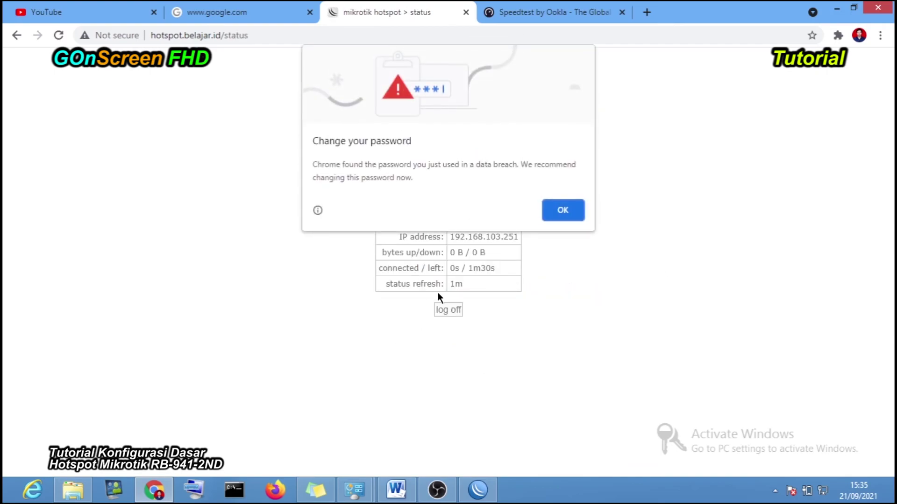
{"action": "left_click", "coordinate": [562, 217]}
- Highlight 'Welcome user1!' on the status page showing 1m30s left, then return to WinBox
{"action": "left_click_drag", "start_coordinate": [486, 216], "coordinate": [417, 214]}
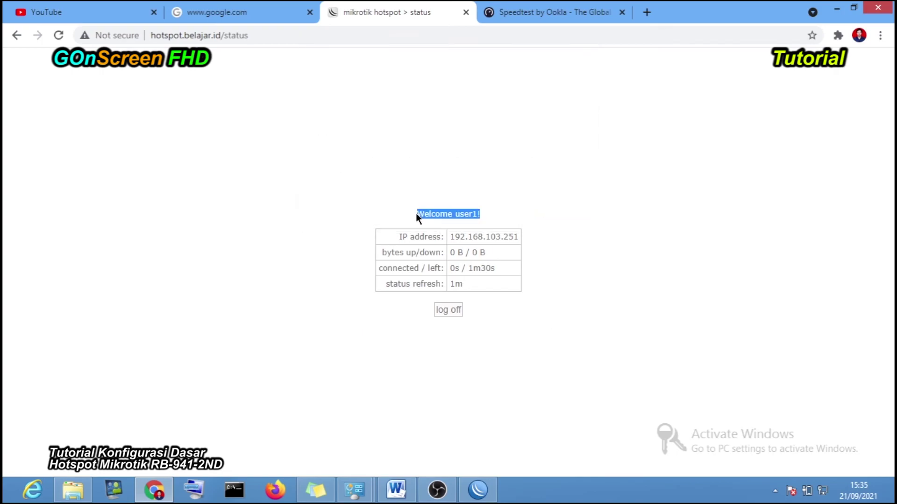
{"action": "left_click", "coordinate": [508, 222]}
{"action": "left_click_drag", "start_coordinate": [456, 214], "coordinate": [485, 219]}
{"action": "left_click", "coordinate": [477, 489]}
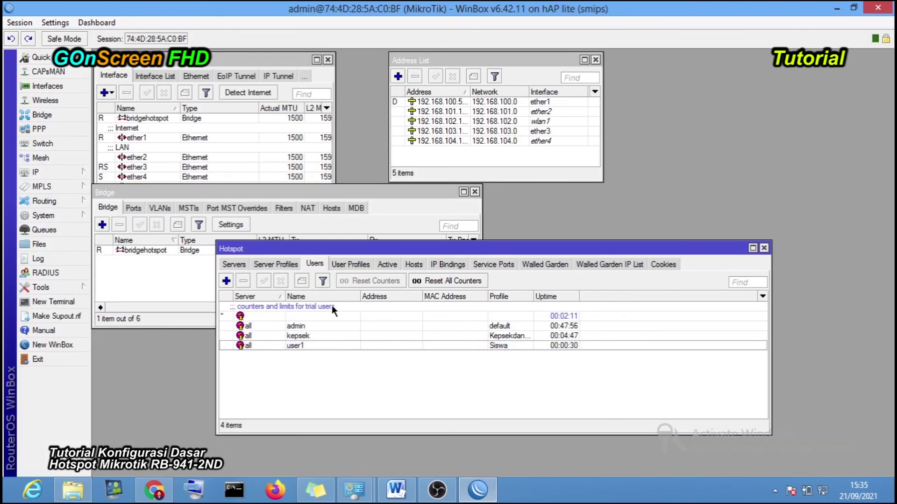
- Open user1's active session details (server hotspot2, 192.168.103.251) and highlight its MAC address
{"action": "left_click", "coordinate": [320, 345]}
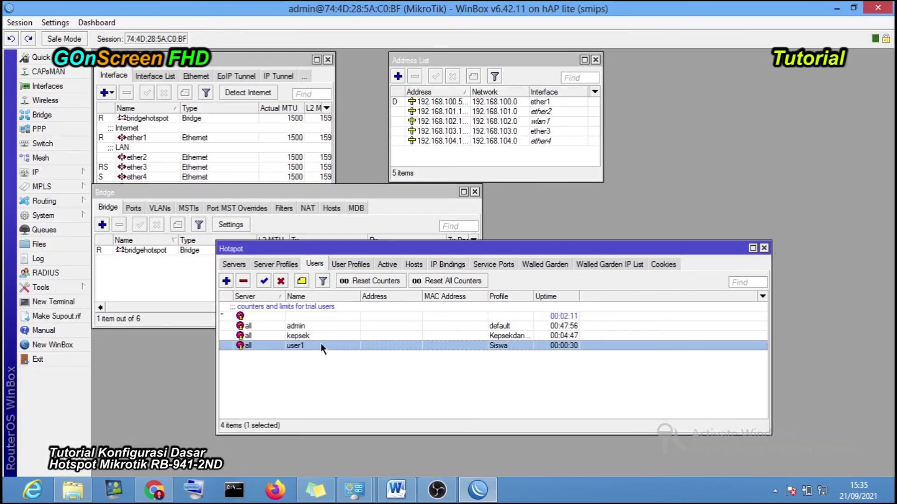
{"action": "left_click", "coordinate": [386, 264]}
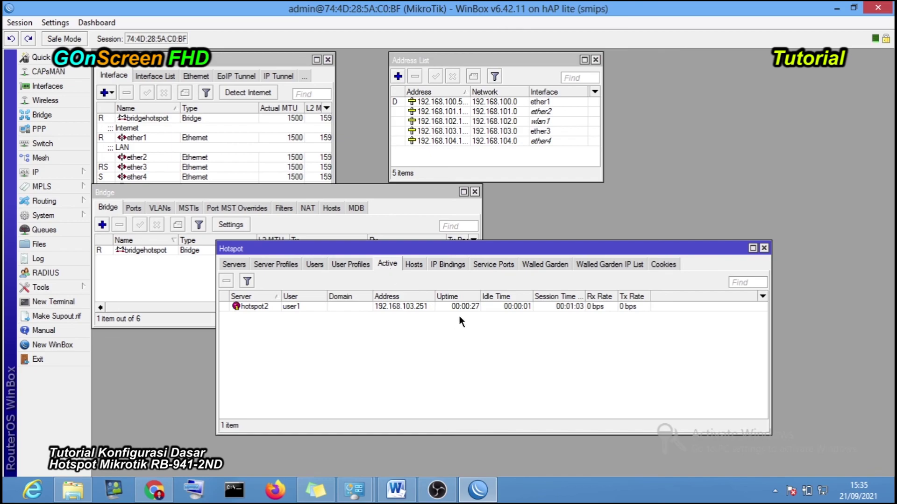
{"action": "double_click", "coordinate": [402, 307]}
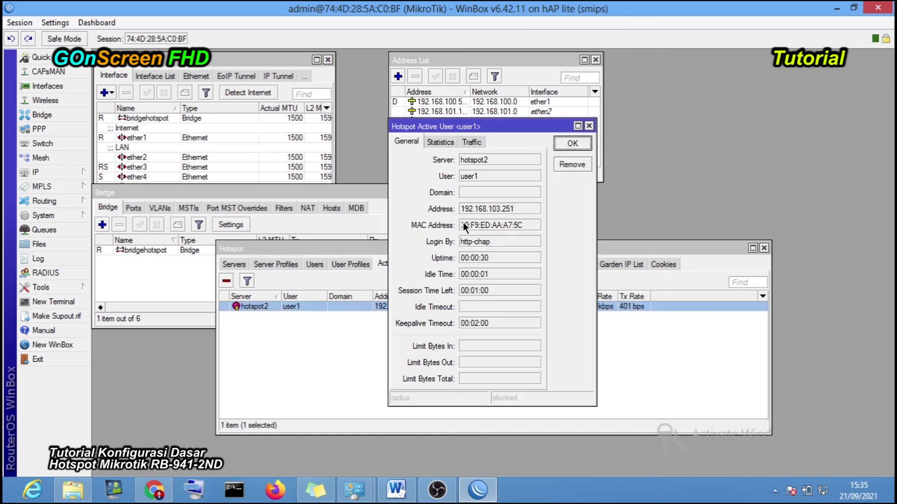
{"action": "left_click_drag", "start_coordinate": [461, 223], "coordinate": [525, 227]}
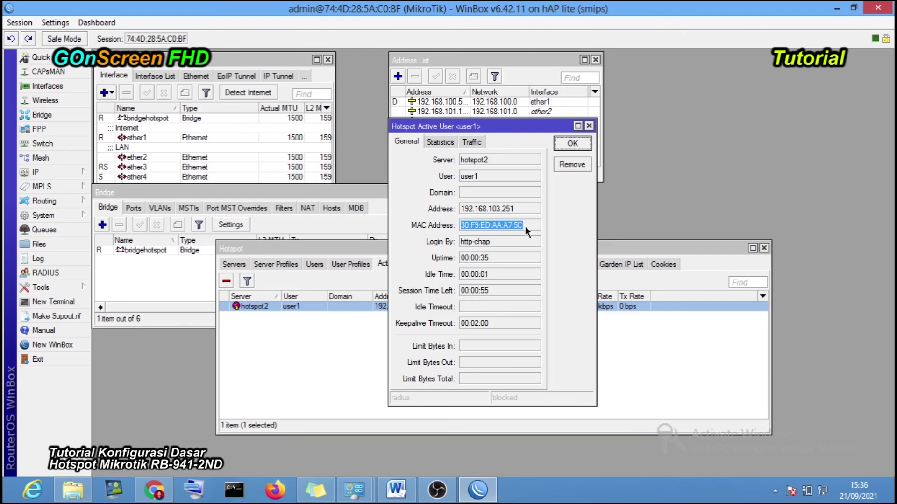
{"action": "left_click", "coordinate": [646, 250]}
- Open user1's account settings and clear its existing MAC address
{"action": "left_click", "coordinate": [314, 264]}
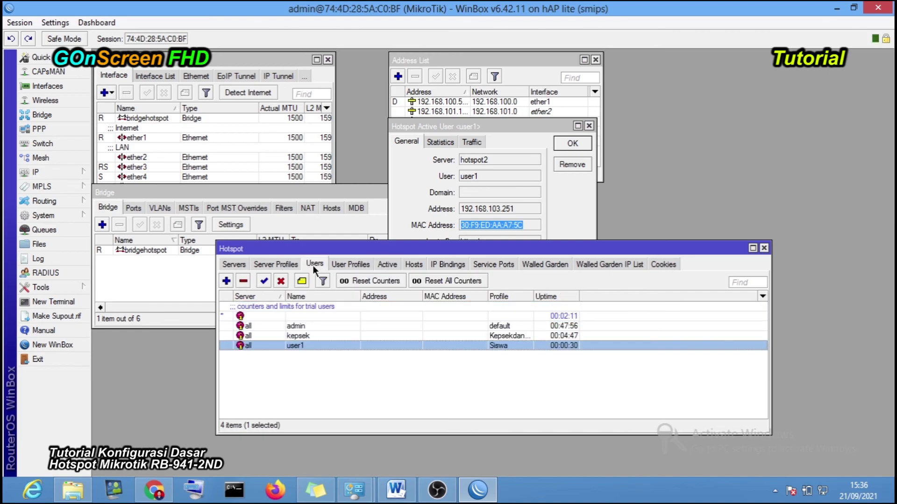
{"action": "double_click", "coordinate": [315, 345]}
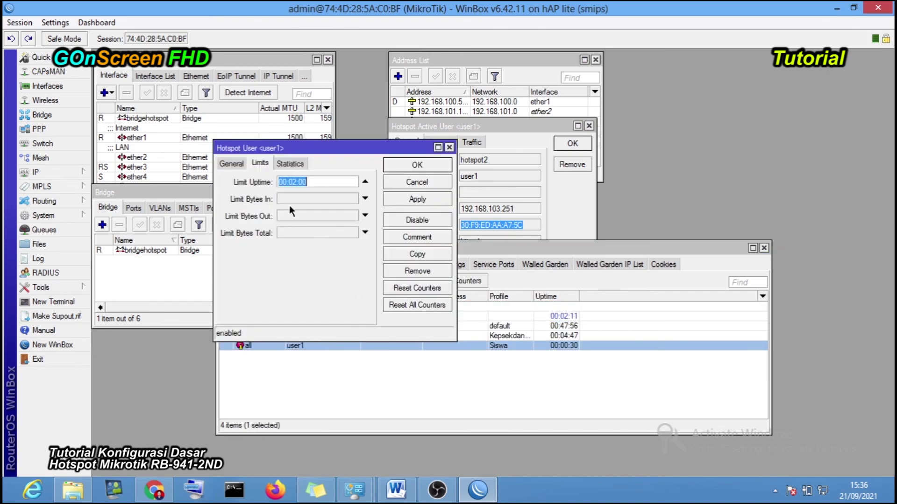
{"action": "left_click", "coordinate": [236, 164]}
{"action": "left_click_drag", "start_coordinate": [274, 248], "coordinate": [331, 250]}
{"action": "key", "text": "BackSpace"}
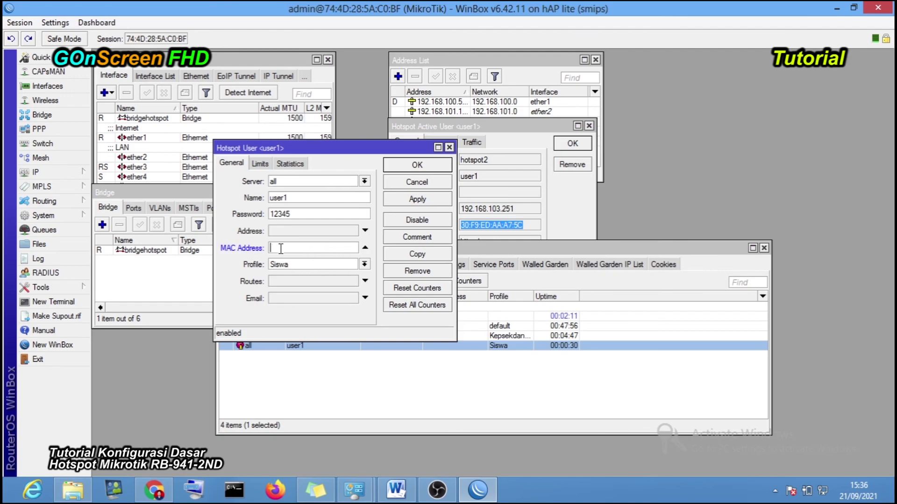
{"action": "left_click", "coordinate": [516, 360]}
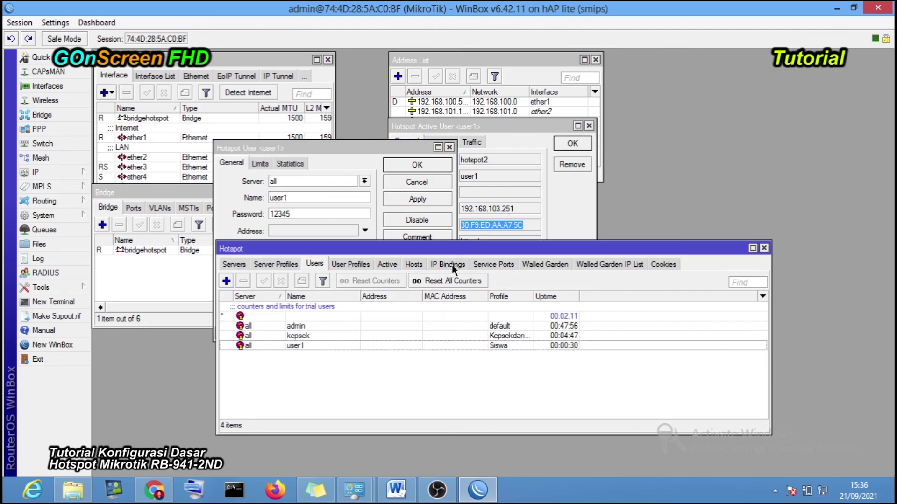
{"action": "right_click", "coordinate": [509, 223]}
{"action": "left_click", "coordinate": [520, 231]}
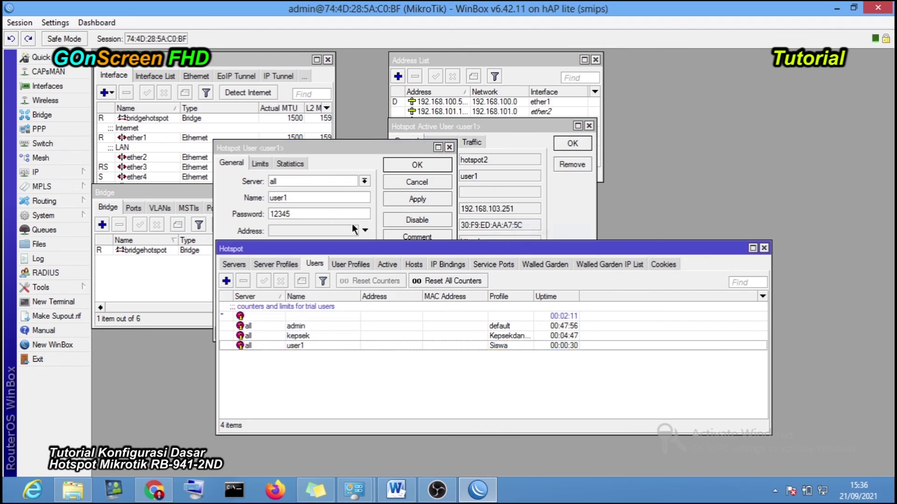
{"action": "left_click", "coordinate": [304, 231]}
{"action": "left_click", "coordinate": [295, 248]}
{"action": "key", "text": "ctrl+v"}
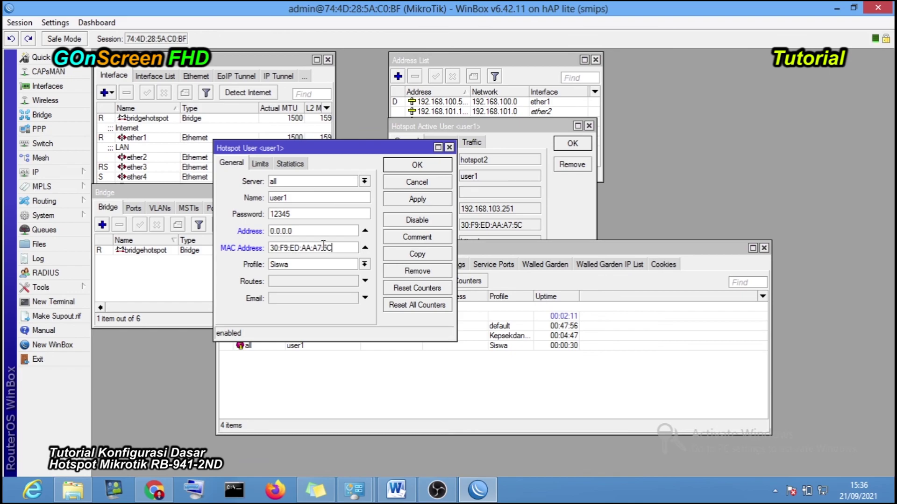
{"action": "left_click", "coordinate": [424, 199]}
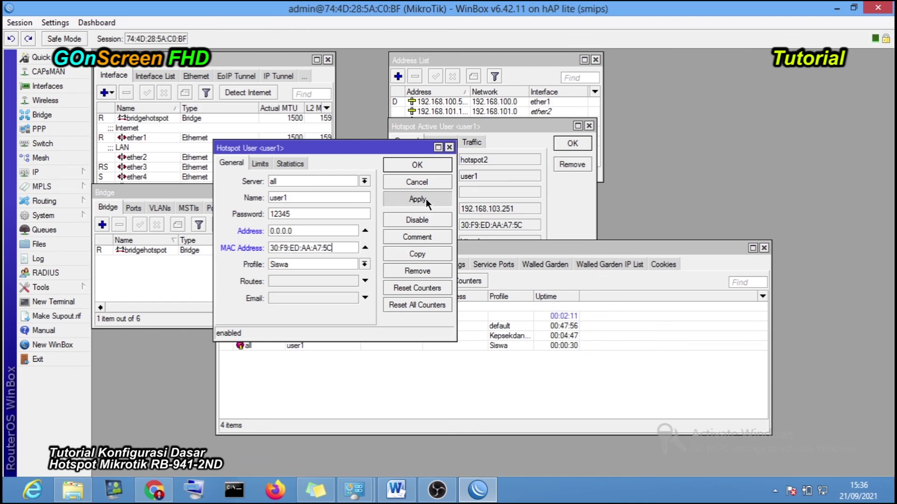
{"action": "left_click", "coordinate": [416, 166]}
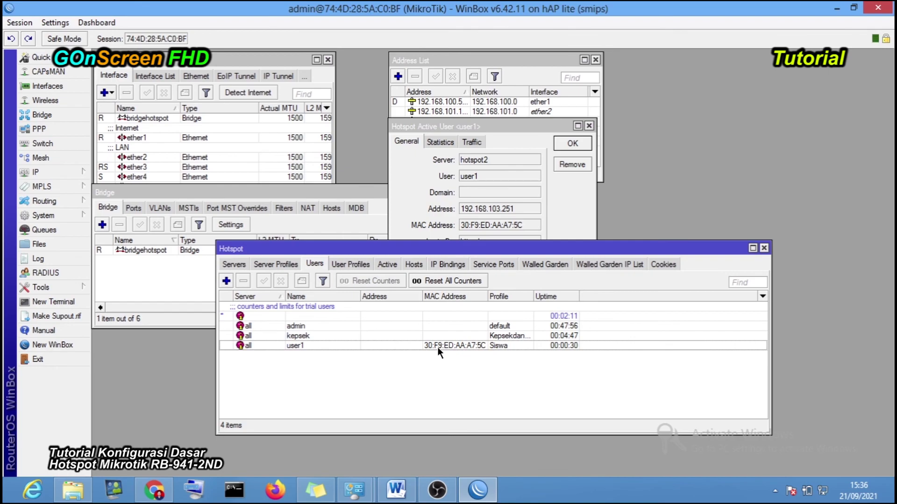
{"action": "left_click", "coordinate": [437, 347]}
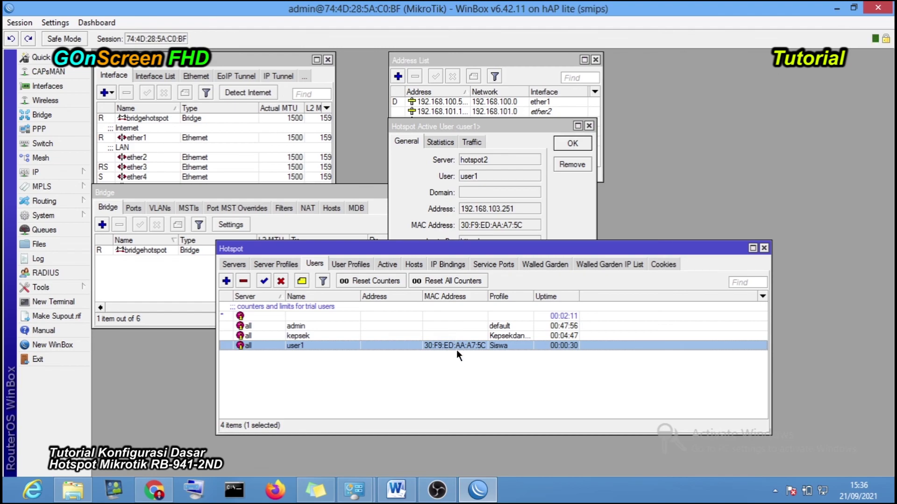
- Disable the Ethernet adapter in Network Connections
{"action": "left_click", "coordinate": [827, 495]}
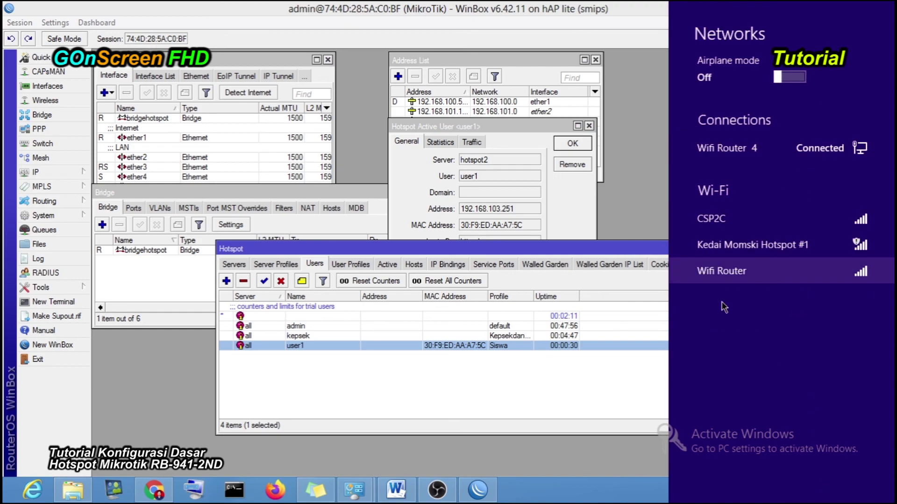
{"action": "left_click", "coordinate": [528, 384]}
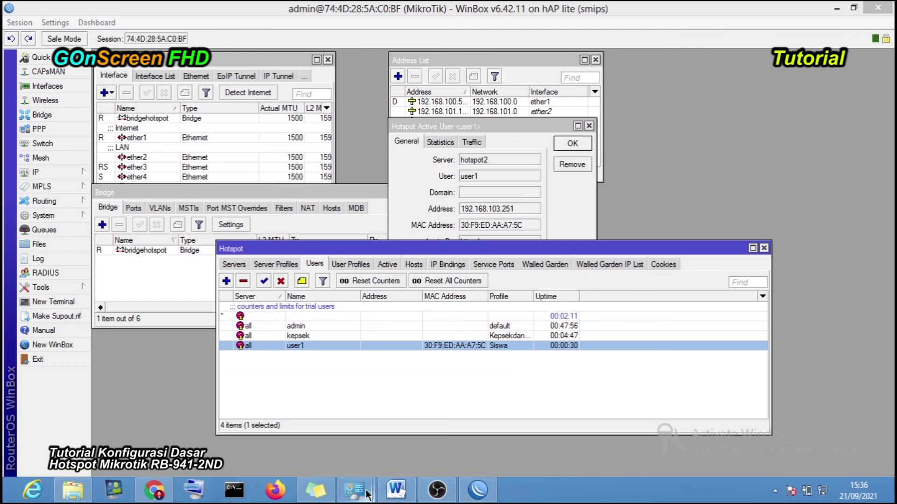
{"action": "mouse_move", "coordinate": [354, 489]}
{"action": "left_click", "coordinate": [327, 432]}
{"action": "right_click", "coordinate": [260, 95]}
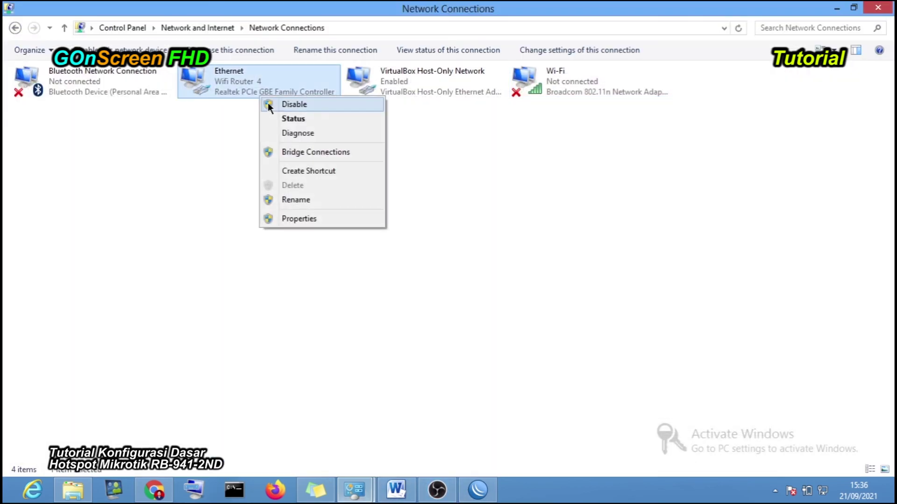
{"action": "left_click", "coordinate": [271, 107]}
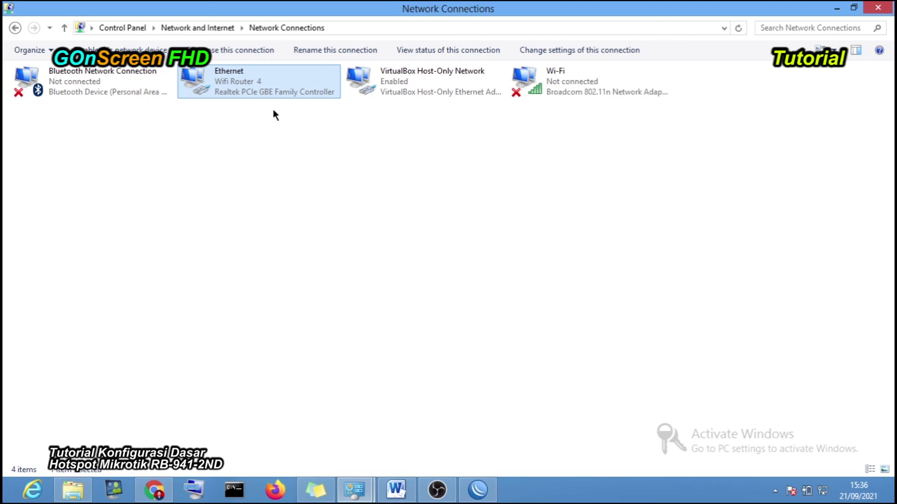
- Connect the Wi-Fi adapter to the Wifi Router network
{"action": "right_click", "coordinate": [562, 88]}
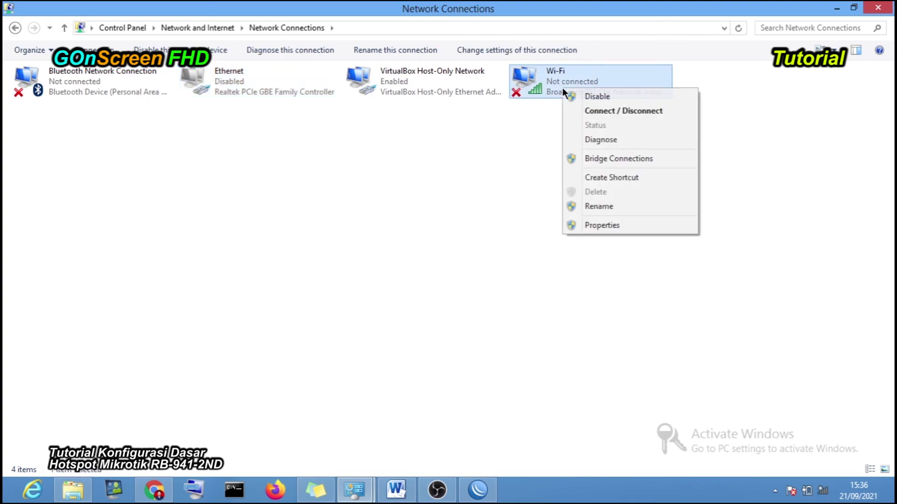
{"action": "left_click", "coordinate": [598, 108]}
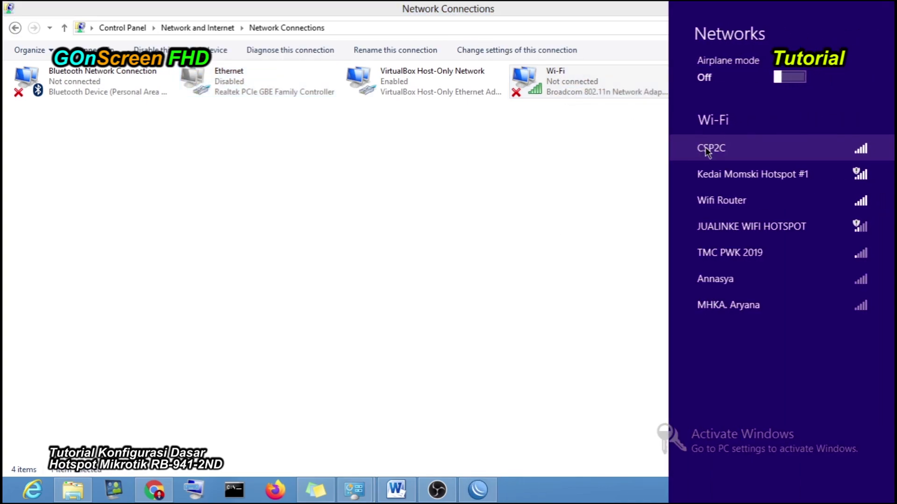
{"action": "left_click", "coordinate": [754, 200]}
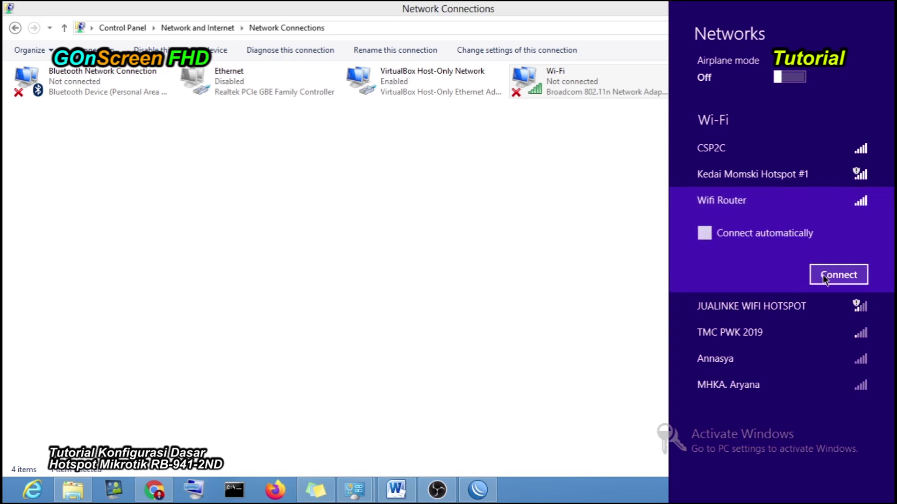
{"action": "left_click", "coordinate": [824, 274]}
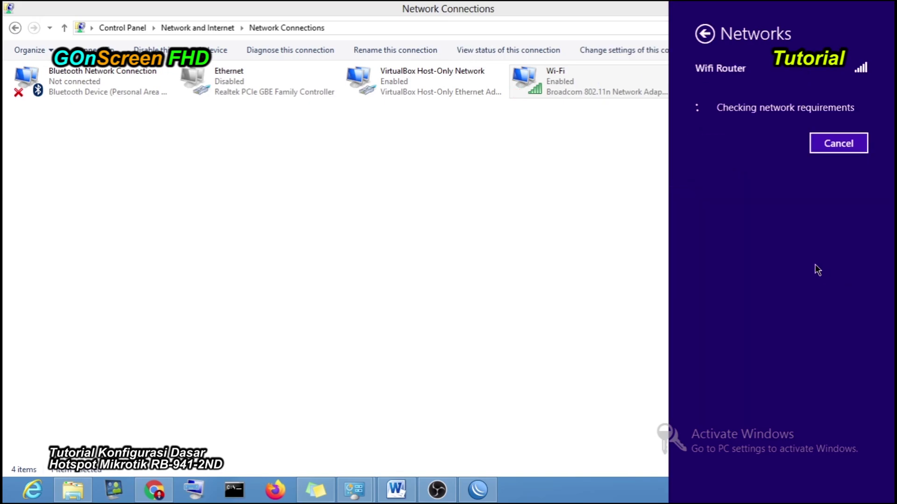
{"action": "left_click", "coordinate": [565, 202]}
- Reload the hotspot page and attempt the user1 login, which is refused for this MAC
{"action": "left_click", "coordinate": [154, 490]}
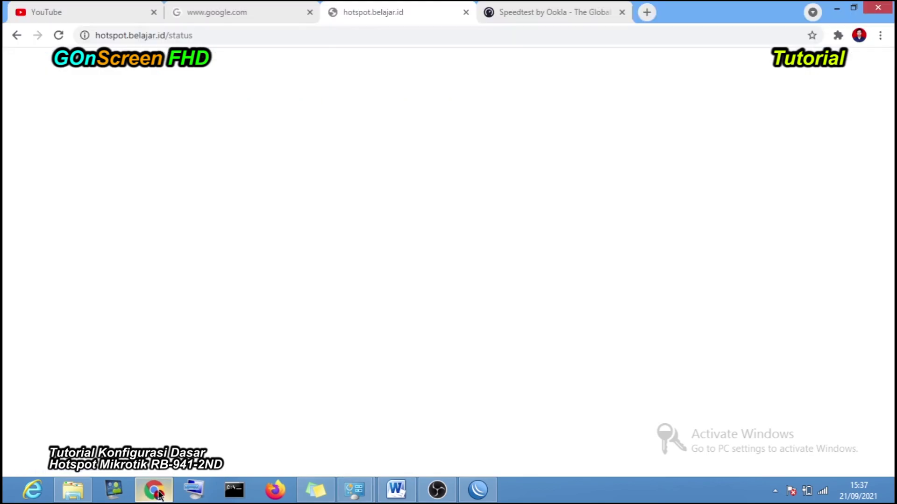
{"action": "left_click", "coordinate": [58, 35]}
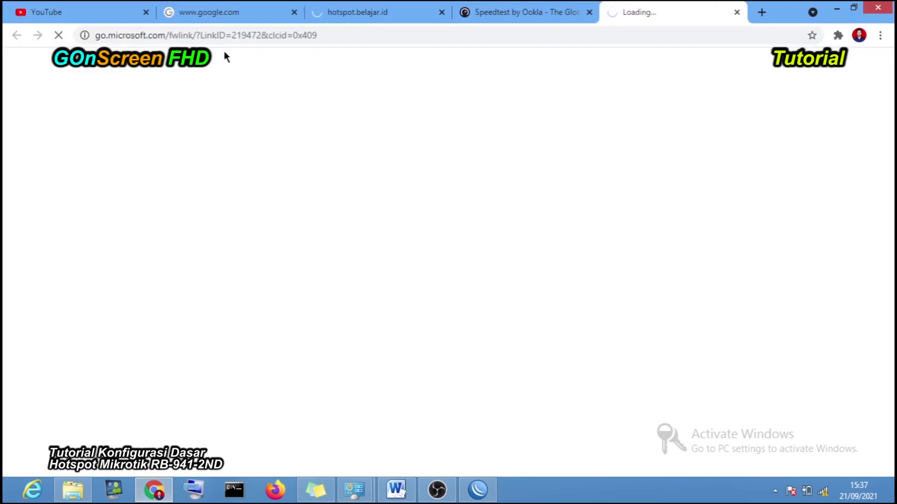
{"action": "left_click", "coordinate": [377, 16]}
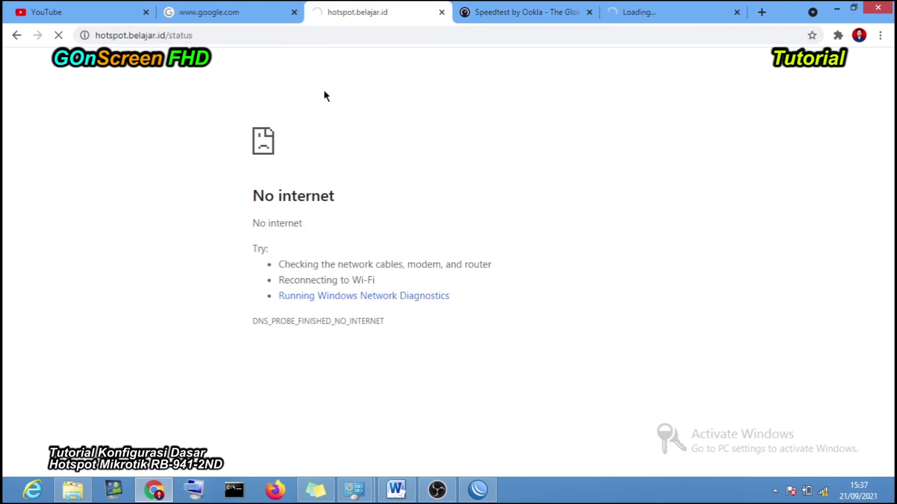
{"action": "left_click", "coordinate": [466, 245]}
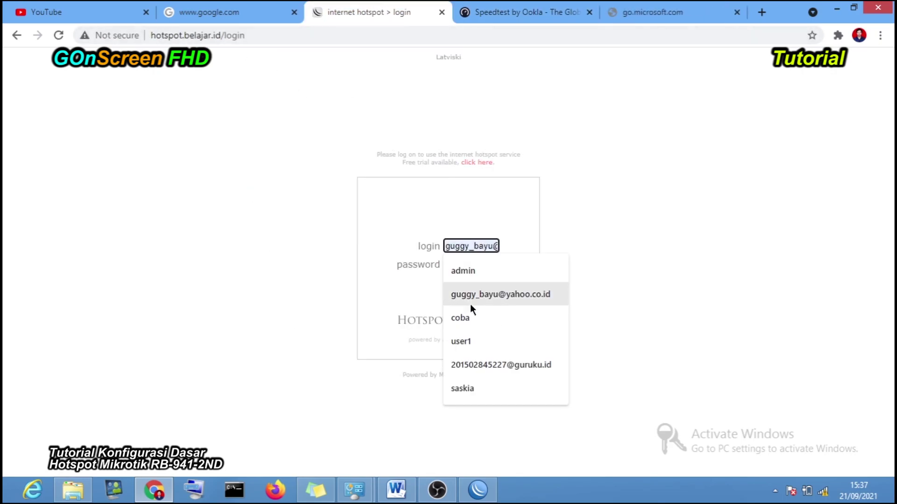
{"action": "left_click", "coordinate": [475, 347]}
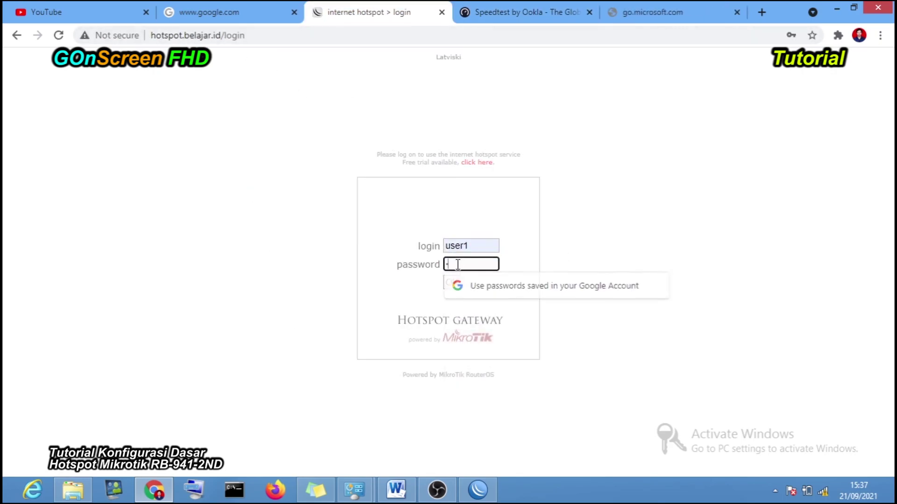
{"action": "type", "text": "12345"}
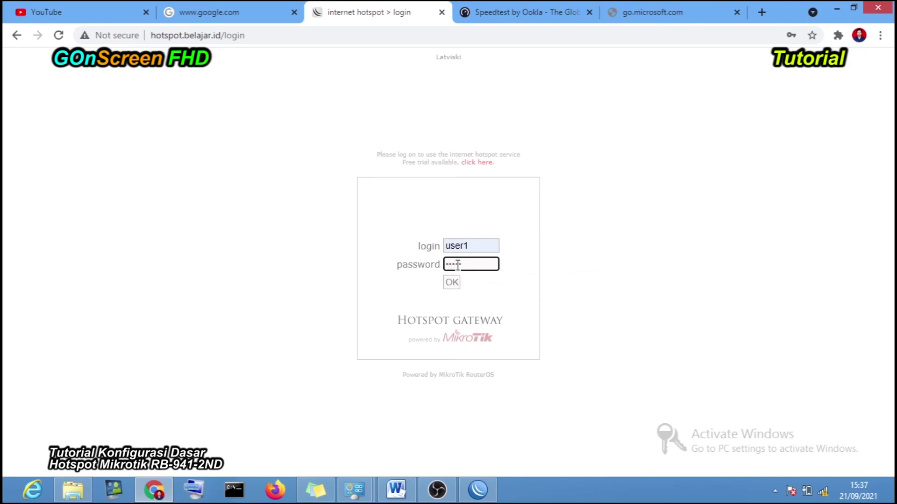
{"action": "left_click", "coordinate": [451, 282]}
- Glance at WinBox and back, then bring the Network Connections window forward
{"action": "left_click", "coordinate": [472, 497]}
{"action": "left_click", "coordinate": [154, 490]}
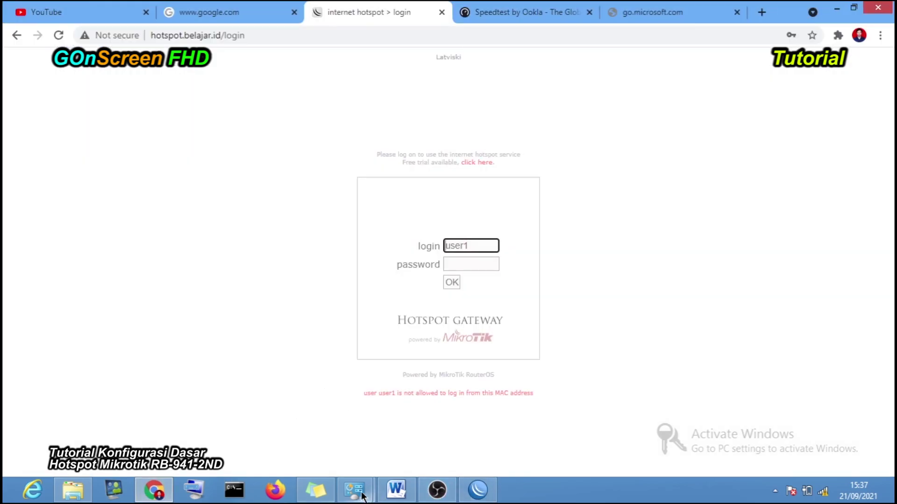
{"action": "mouse_move", "coordinate": [363, 496]}
{"action": "left_click", "coordinate": [321, 435]}
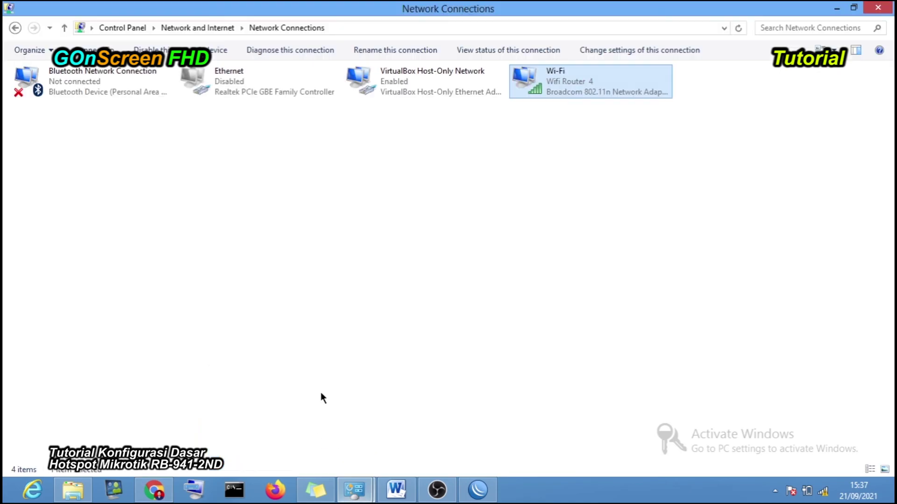
- Look up the Wi-Fi adapter's physical address 3C-77-E6-E3-69-5F, then return to WinBox
{"action": "right_click", "coordinate": [519, 88]}
{"action": "left_click", "coordinate": [560, 226]}
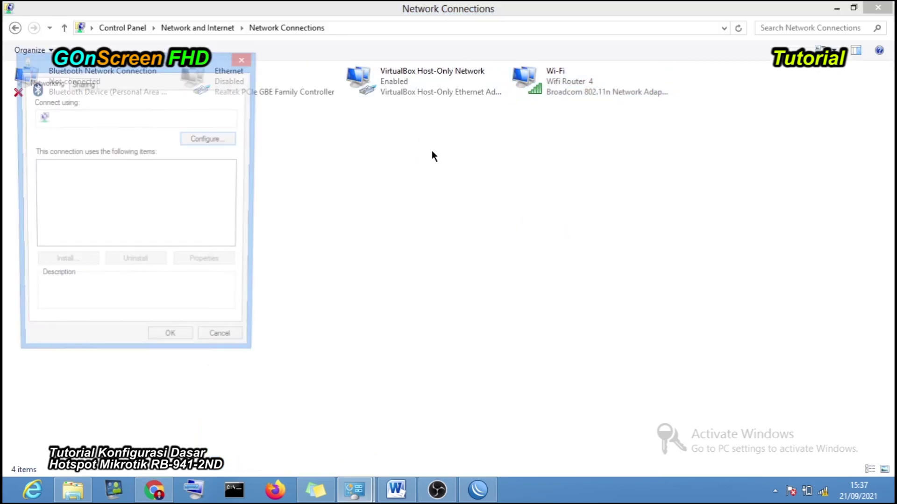
{"action": "left_click", "coordinate": [245, 59]}
{"action": "right_click", "coordinate": [534, 95]}
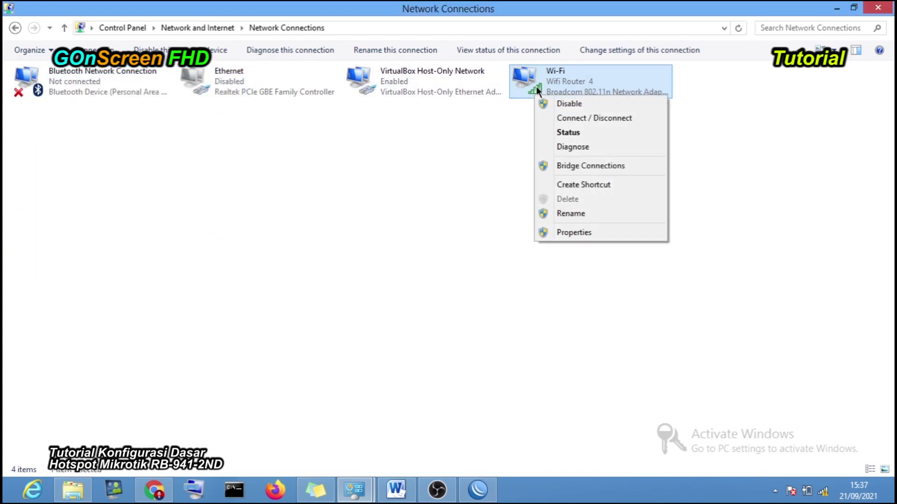
{"action": "left_click", "coordinate": [579, 129]}
{"action": "left_click", "coordinate": [382, 262]}
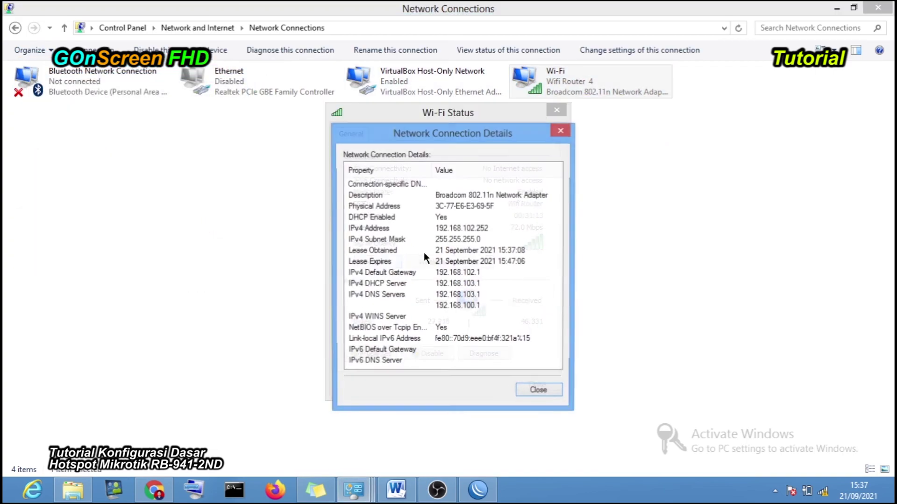
{"action": "left_click", "coordinate": [437, 206]}
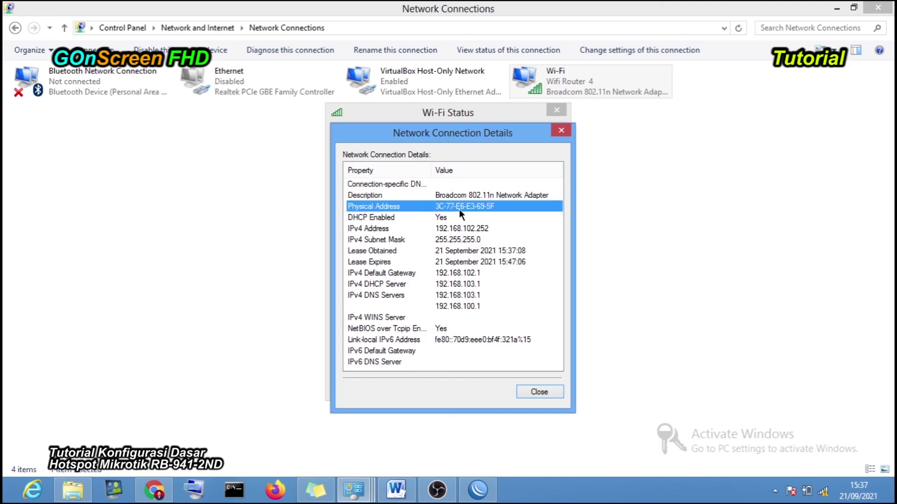
{"action": "left_click", "coordinate": [474, 486]}
{"action": "left_click", "coordinate": [760, 106]}
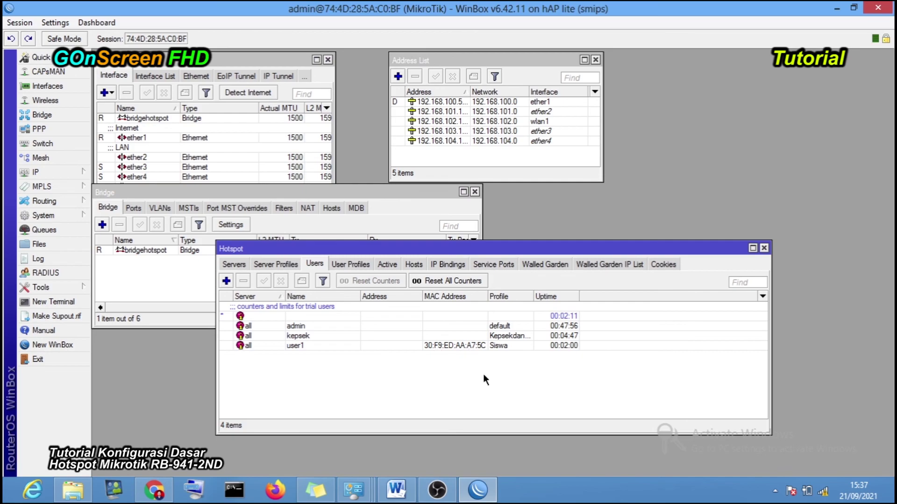
{"action": "mouse_move", "coordinate": [353, 489]}
{"action": "left_click", "coordinate": [473, 433]}
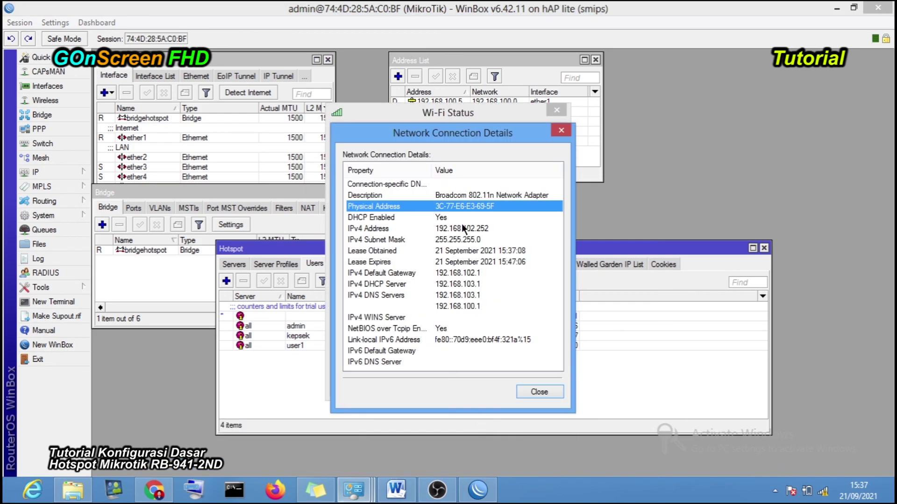
{"action": "left_click_drag", "start_coordinate": [433, 133], "coordinate": [219, 57]}
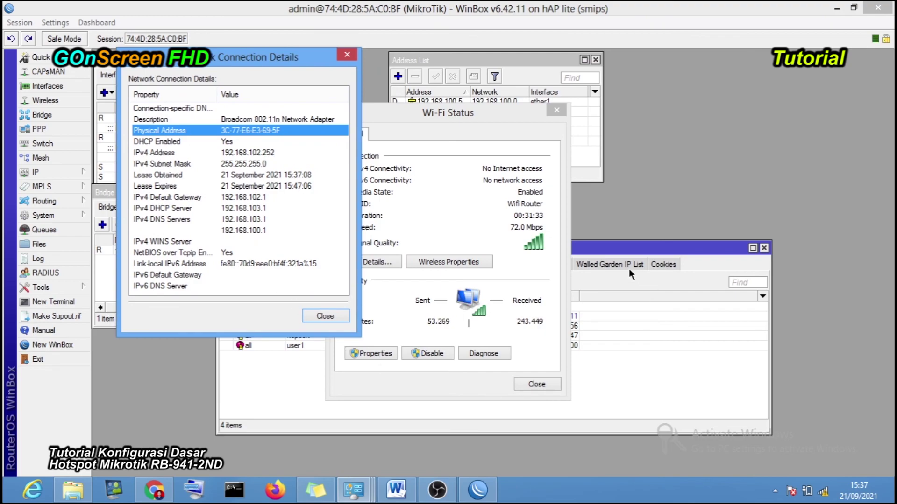
{"action": "left_click", "coordinate": [589, 252]}
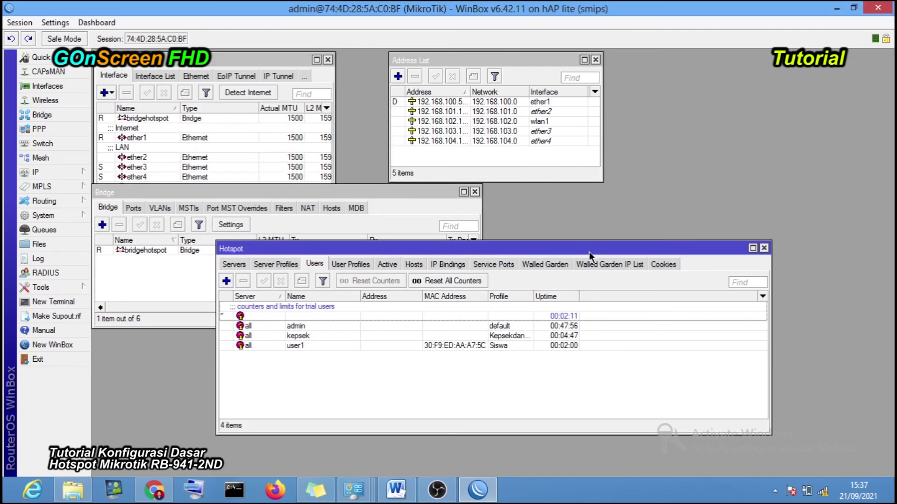
{"action": "left_click", "coordinate": [822, 494]}
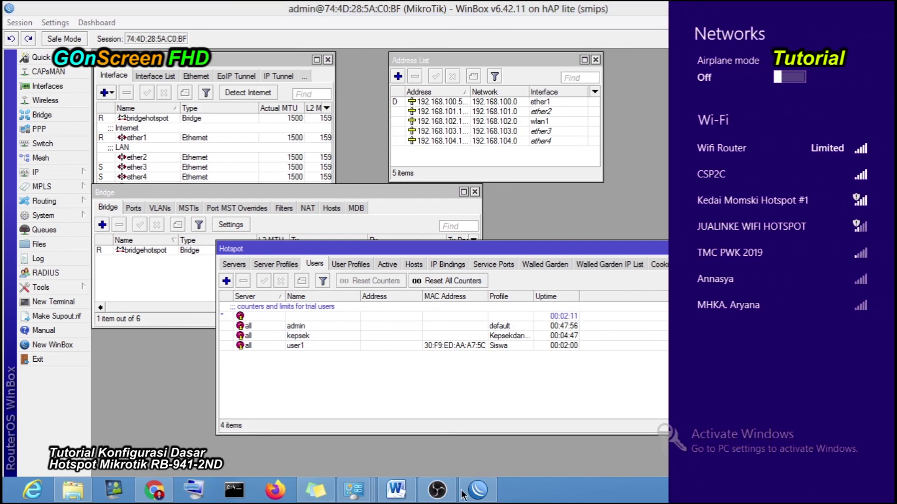
{"action": "left_click", "coordinate": [384, 464]}
{"action": "mouse_move", "coordinate": [353, 490]}
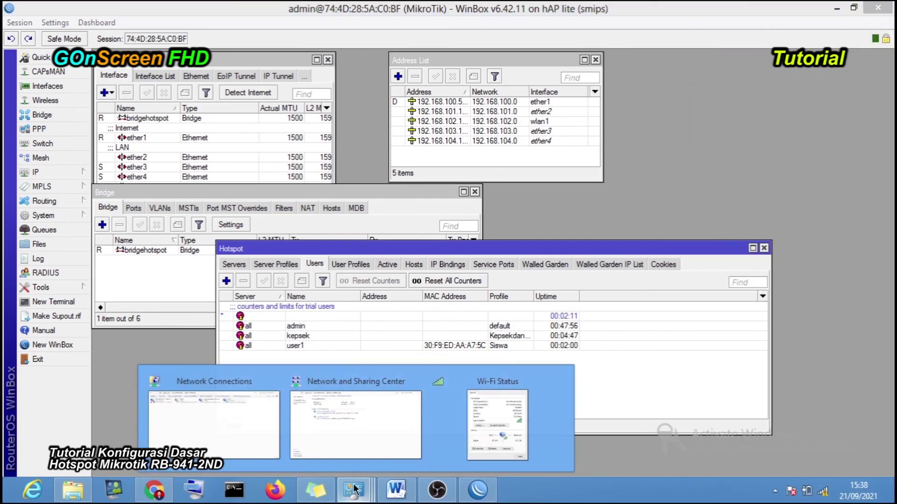
{"action": "left_click", "coordinate": [259, 422]}
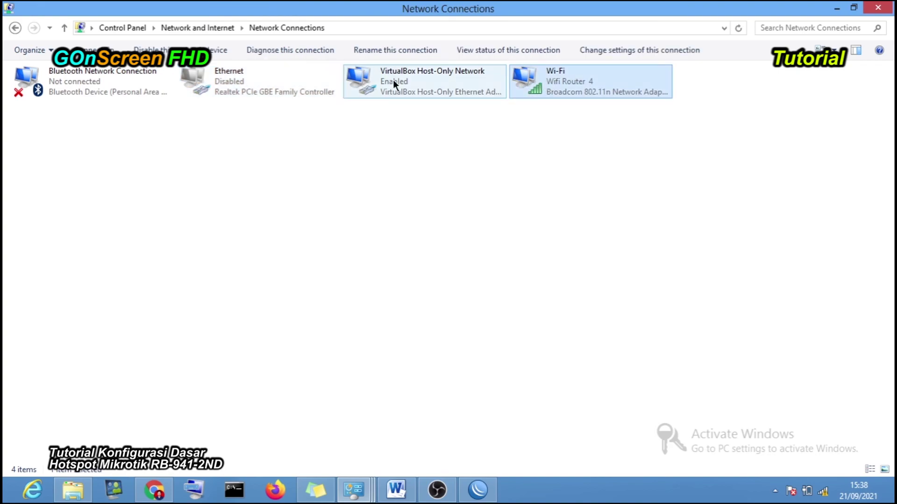
{"action": "left_click", "coordinate": [231, 80]}
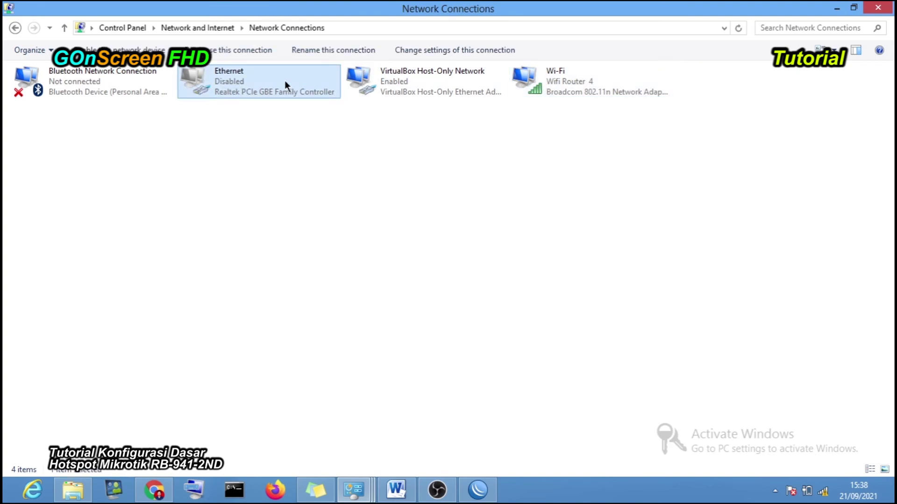
{"action": "left_click", "coordinate": [557, 84]}
{"action": "left_click", "coordinate": [684, 180]}
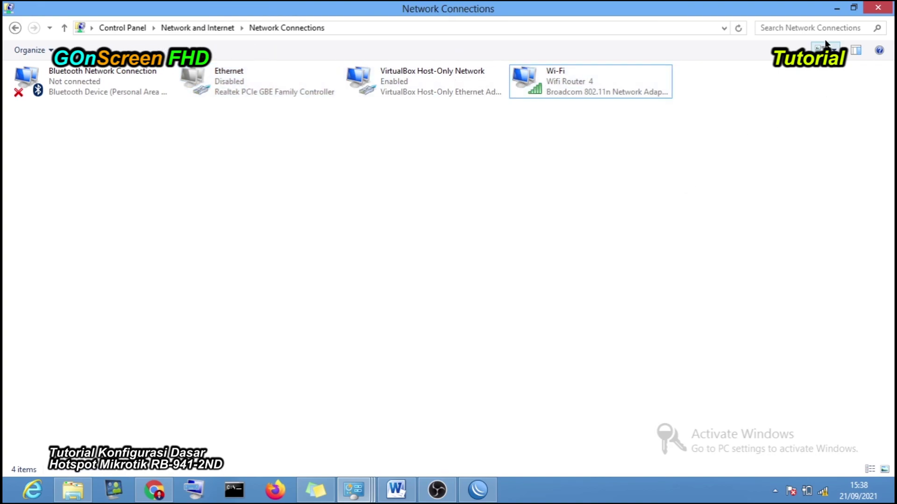
{"action": "left_click", "coordinate": [835, 8]}
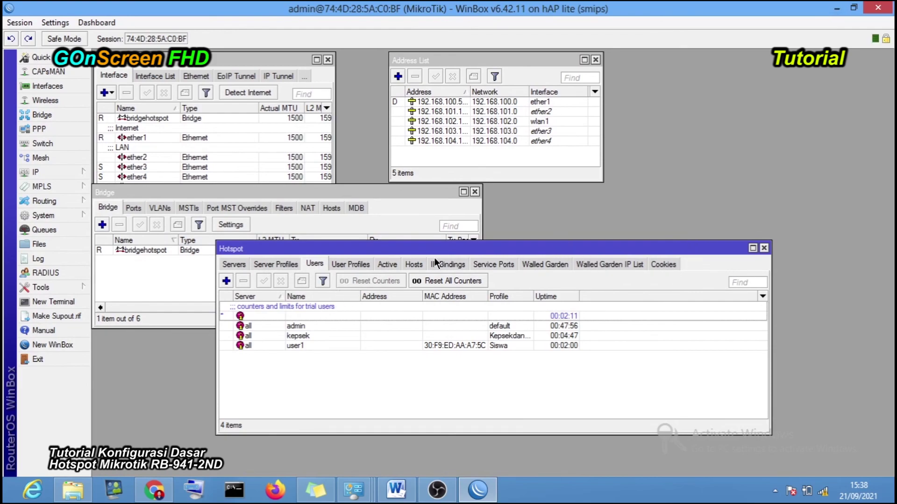
{"action": "left_click_drag", "start_coordinate": [491, 242], "coordinate": [391, 349]}
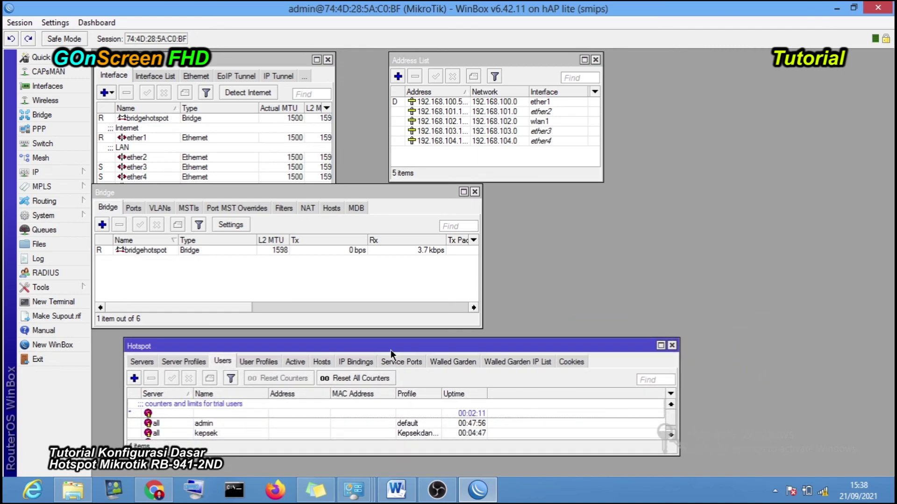
- Browse the hotspot user profiles and users lists, enlarging the Hotspot window
{"action": "left_click", "coordinate": [259, 362]}
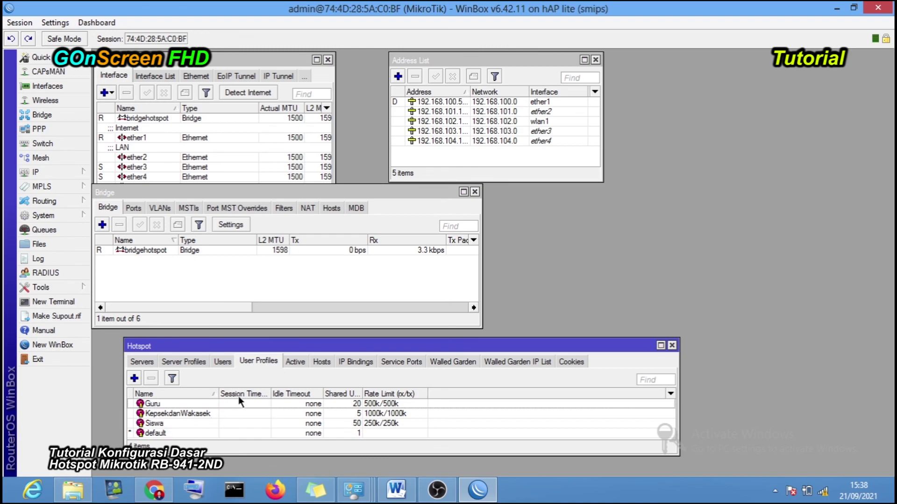
{"action": "left_click", "coordinate": [222, 362]}
{"action": "left_click_drag", "start_coordinate": [343, 339], "coordinate": [343, 292]}
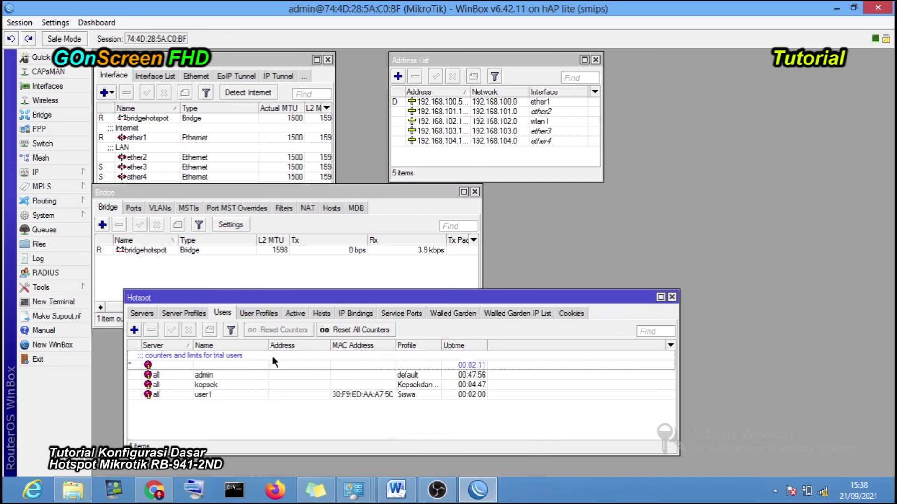
- Inspect hsprof2's RADIUS and login/trial settings, then close it and minimize WinBox
{"action": "left_click", "coordinate": [185, 313]}
{"action": "double_click", "coordinate": [223, 375]}
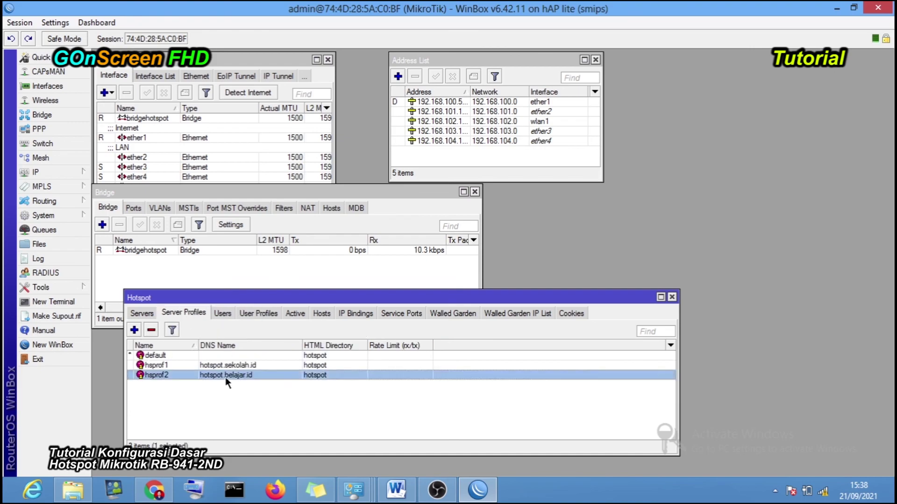
{"action": "left_click", "coordinate": [381, 136]}
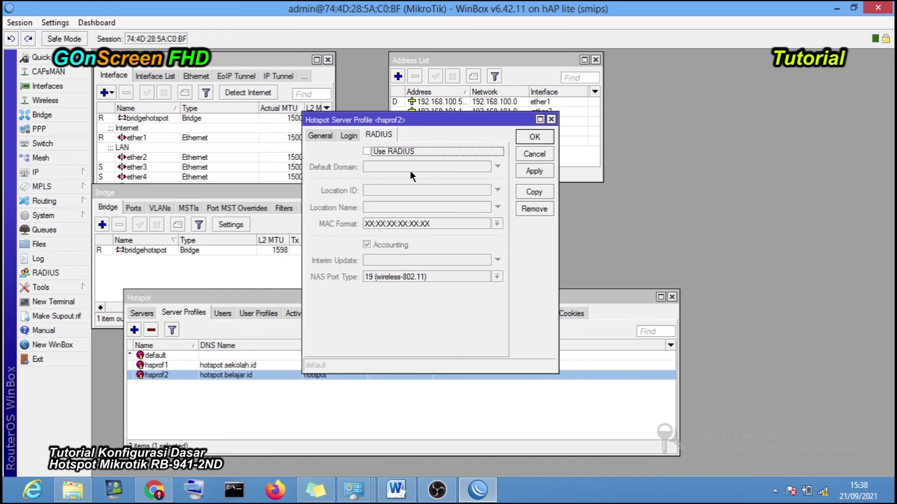
{"action": "left_click", "coordinate": [348, 136]}
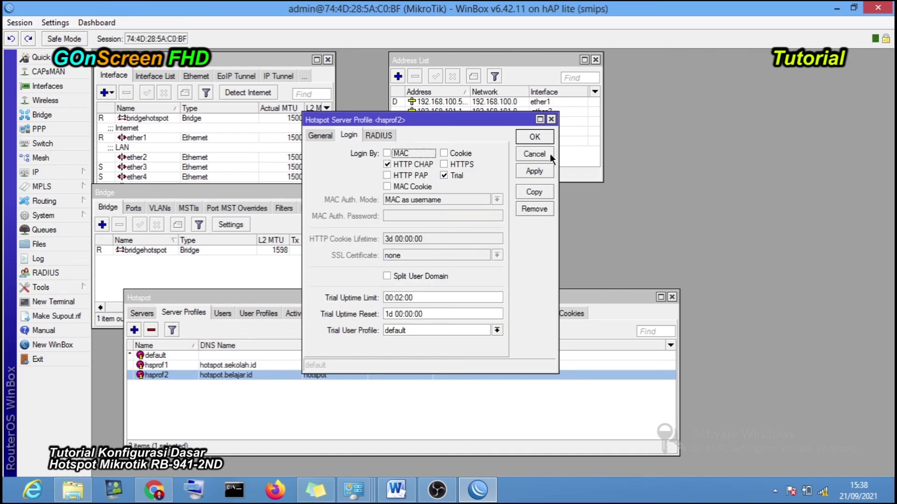
{"action": "left_click", "coordinate": [551, 120]}
{"action": "left_click", "coordinate": [837, 9]}
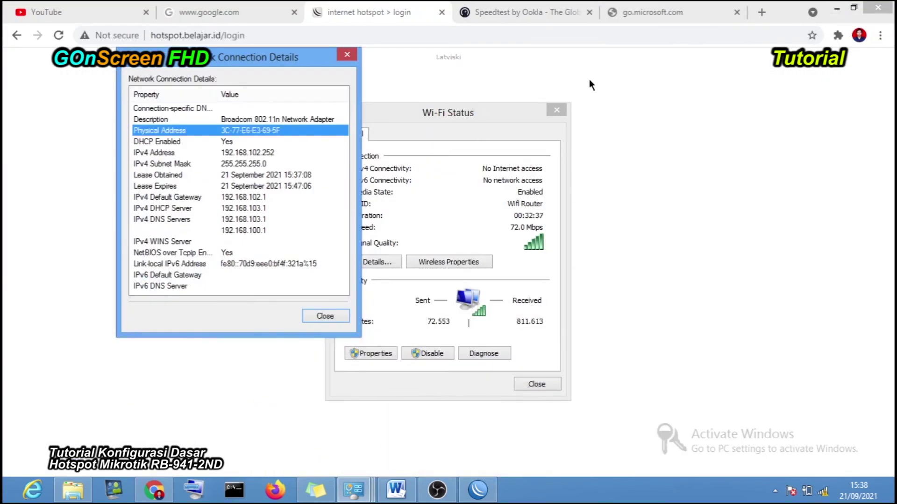
- Close the network connection details and Wi-Fi status windows to reveal the hotspot login page
{"action": "left_click", "coordinate": [348, 55]}
{"action": "left_click_drag", "start_coordinate": [450, 117], "coordinate": [203, 93]}
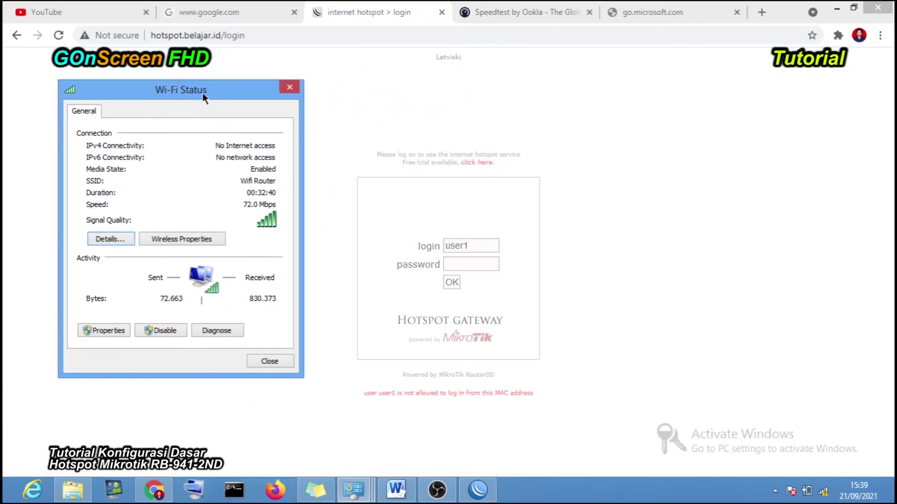
{"action": "left_click", "coordinate": [294, 88]}
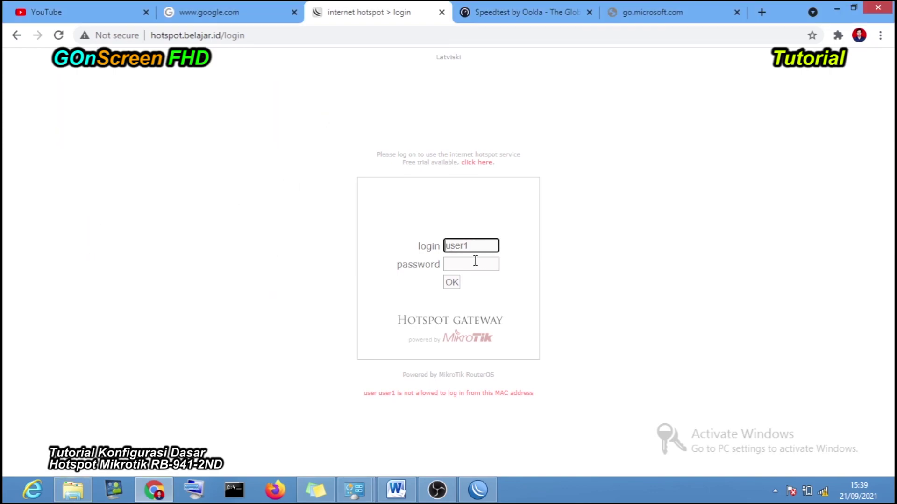
- Replace user1 with admin on the hotspot login page, enter the admin password, and submit
{"action": "left_click_drag", "start_coordinate": [481, 251], "coordinate": [407, 238]}
{"action": "type", "text": "ad"}
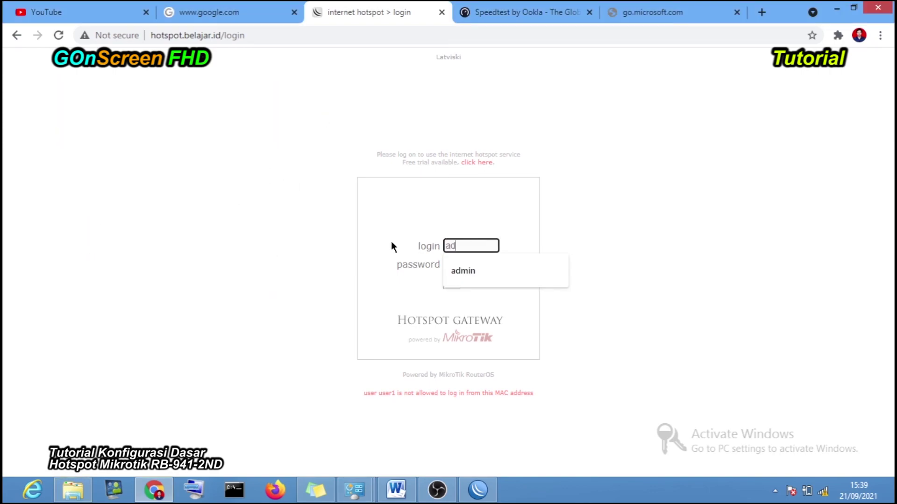
{"action": "type", "text": "min"}
{"action": "left_click", "coordinate": [449, 265]}
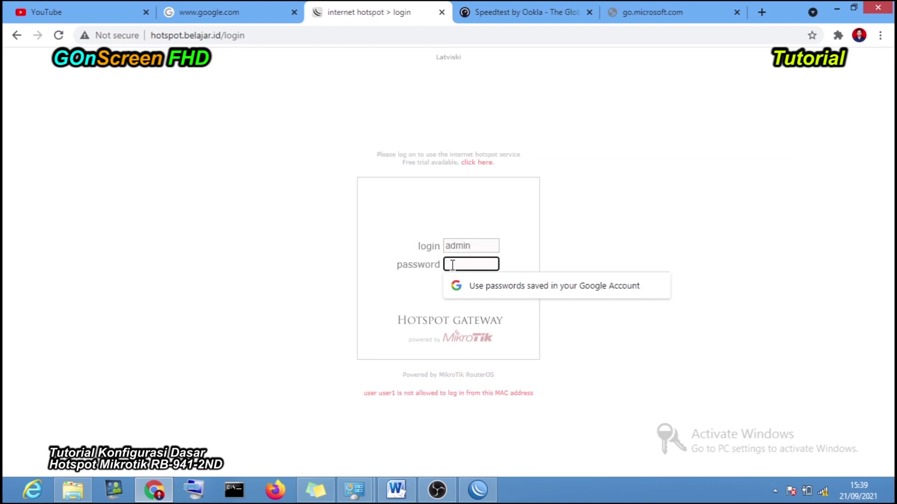
{"action": "type", "text": "12345"}
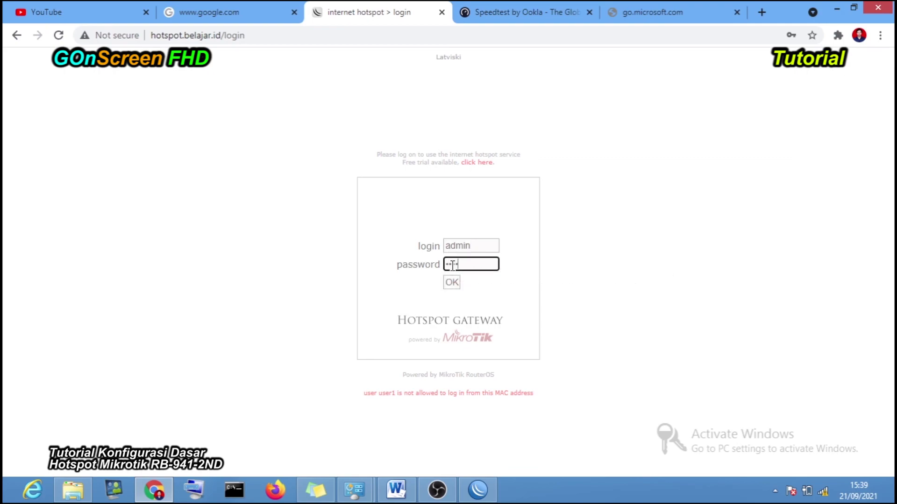
{"action": "left_click", "coordinate": [450, 282]}
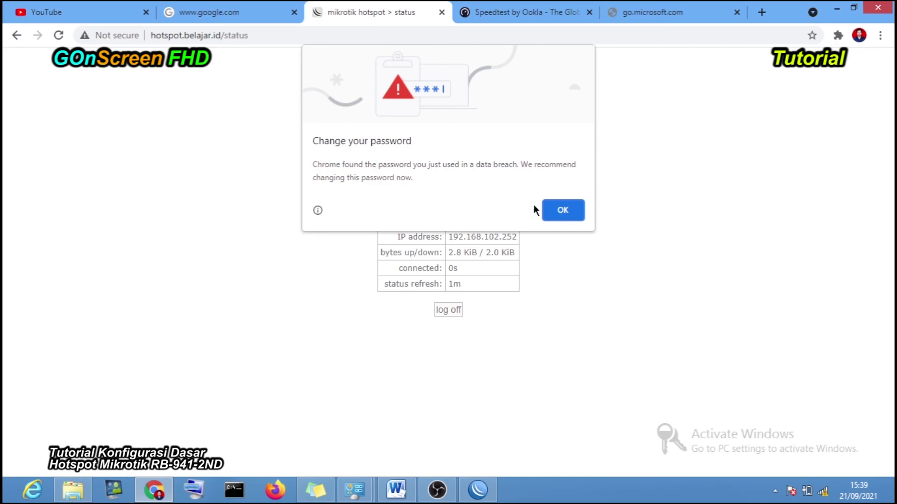
- Dismiss Chrome's password warning, switch to the YouTube tab, and minimize Chrome to the desktop
{"action": "left_click", "coordinate": [555, 208]}
{"action": "left_click", "coordinate": [106, 15]}
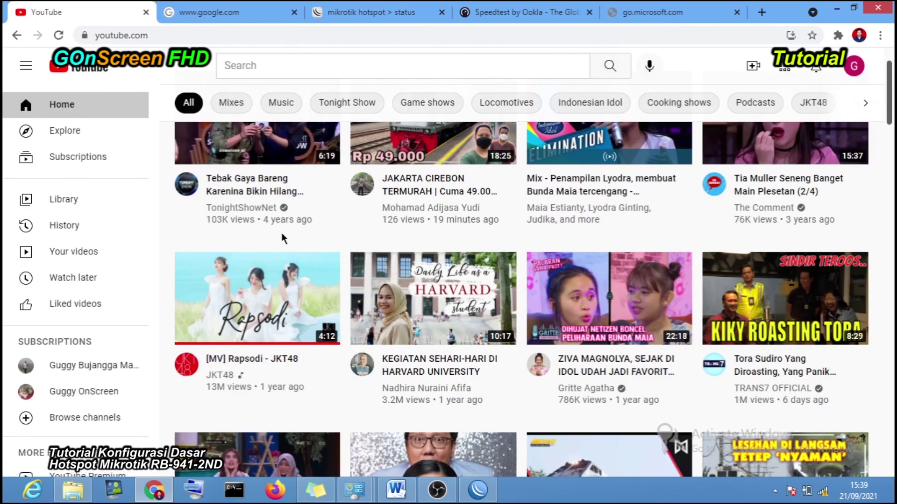
{"action": "left_click", "coordinate": [835, 8]}
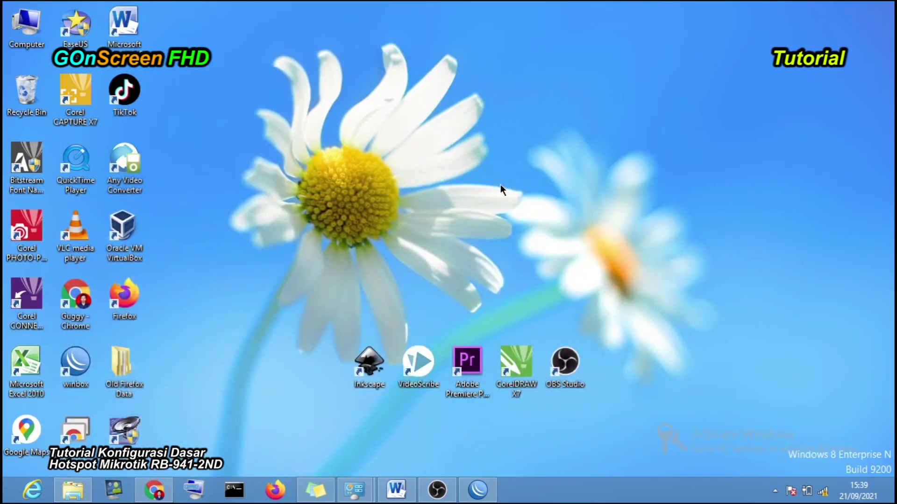